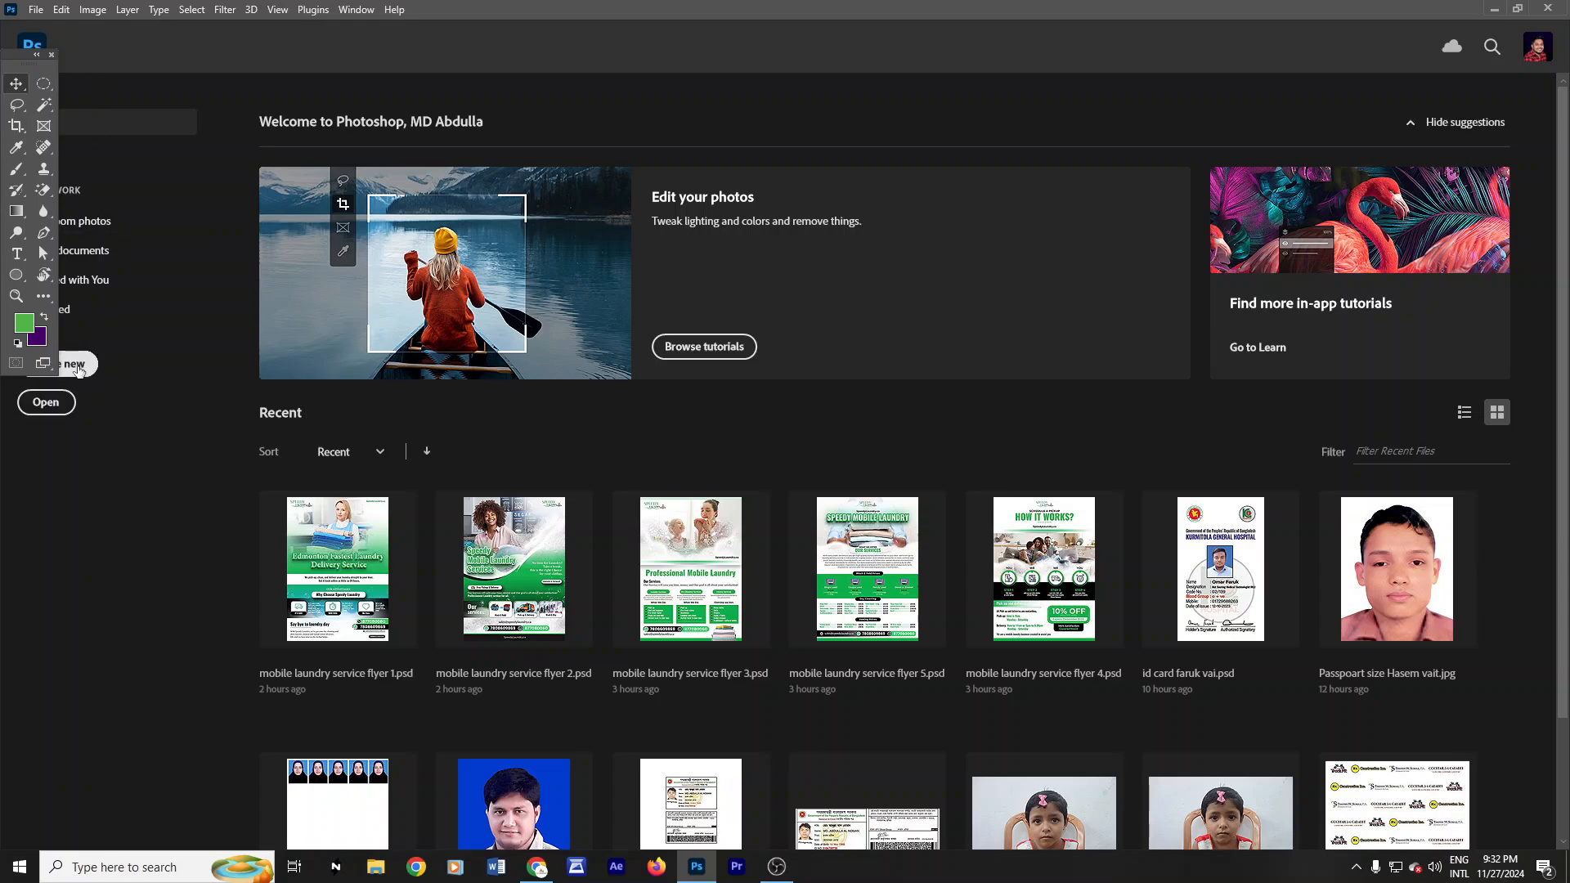
# Step: Switch to OBS and check the Desktop Audio options in the audio mixer
pyautogui.hotkey('ctrl', 'n')
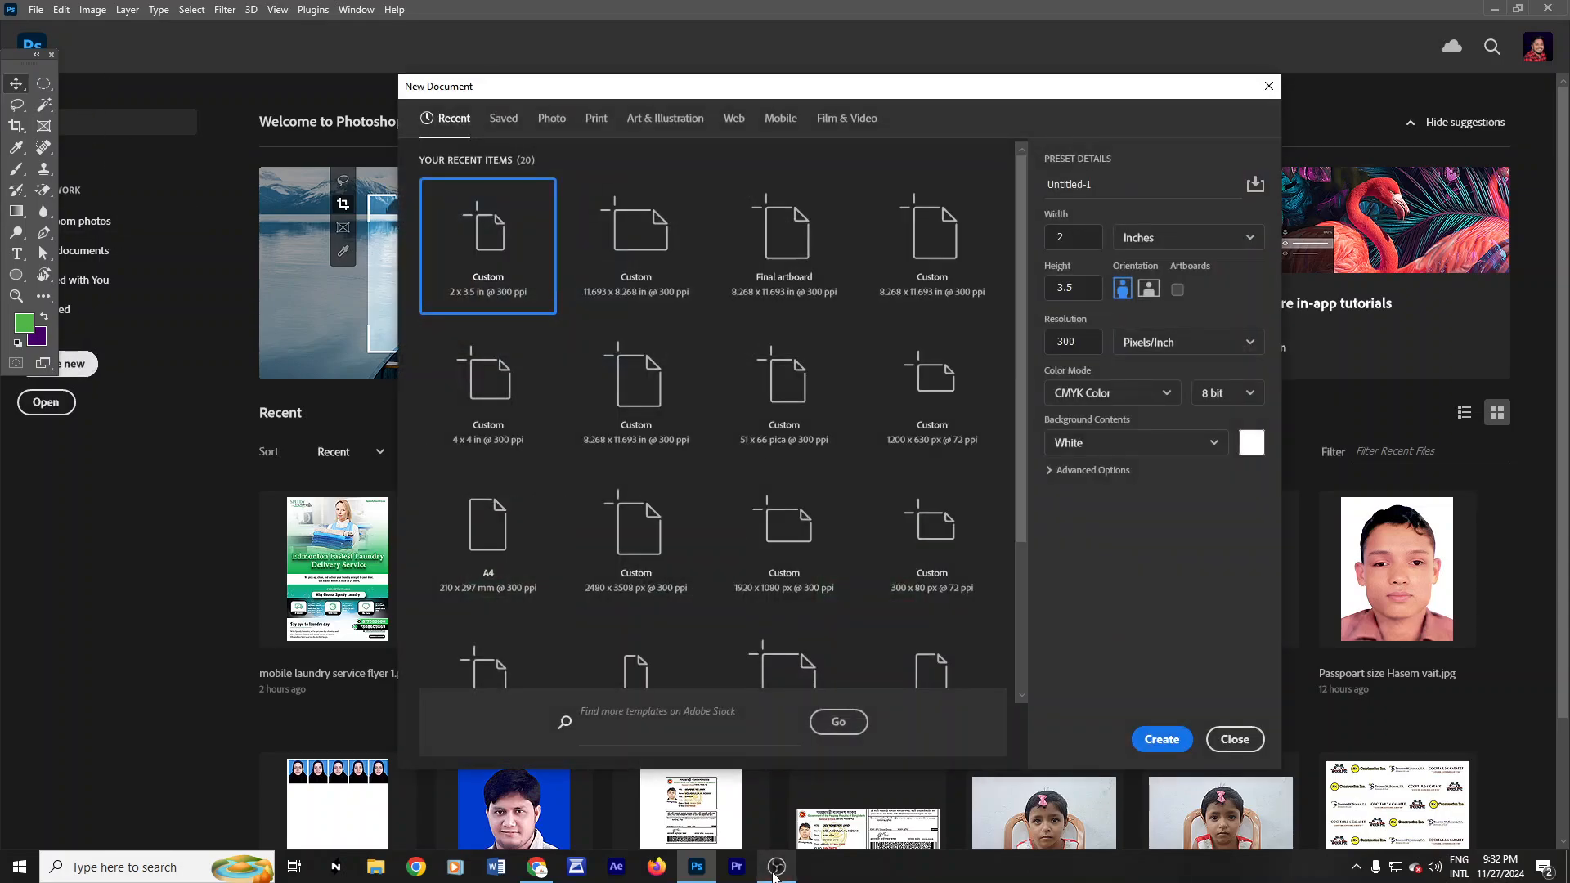
pyautogui.click(776, 867)
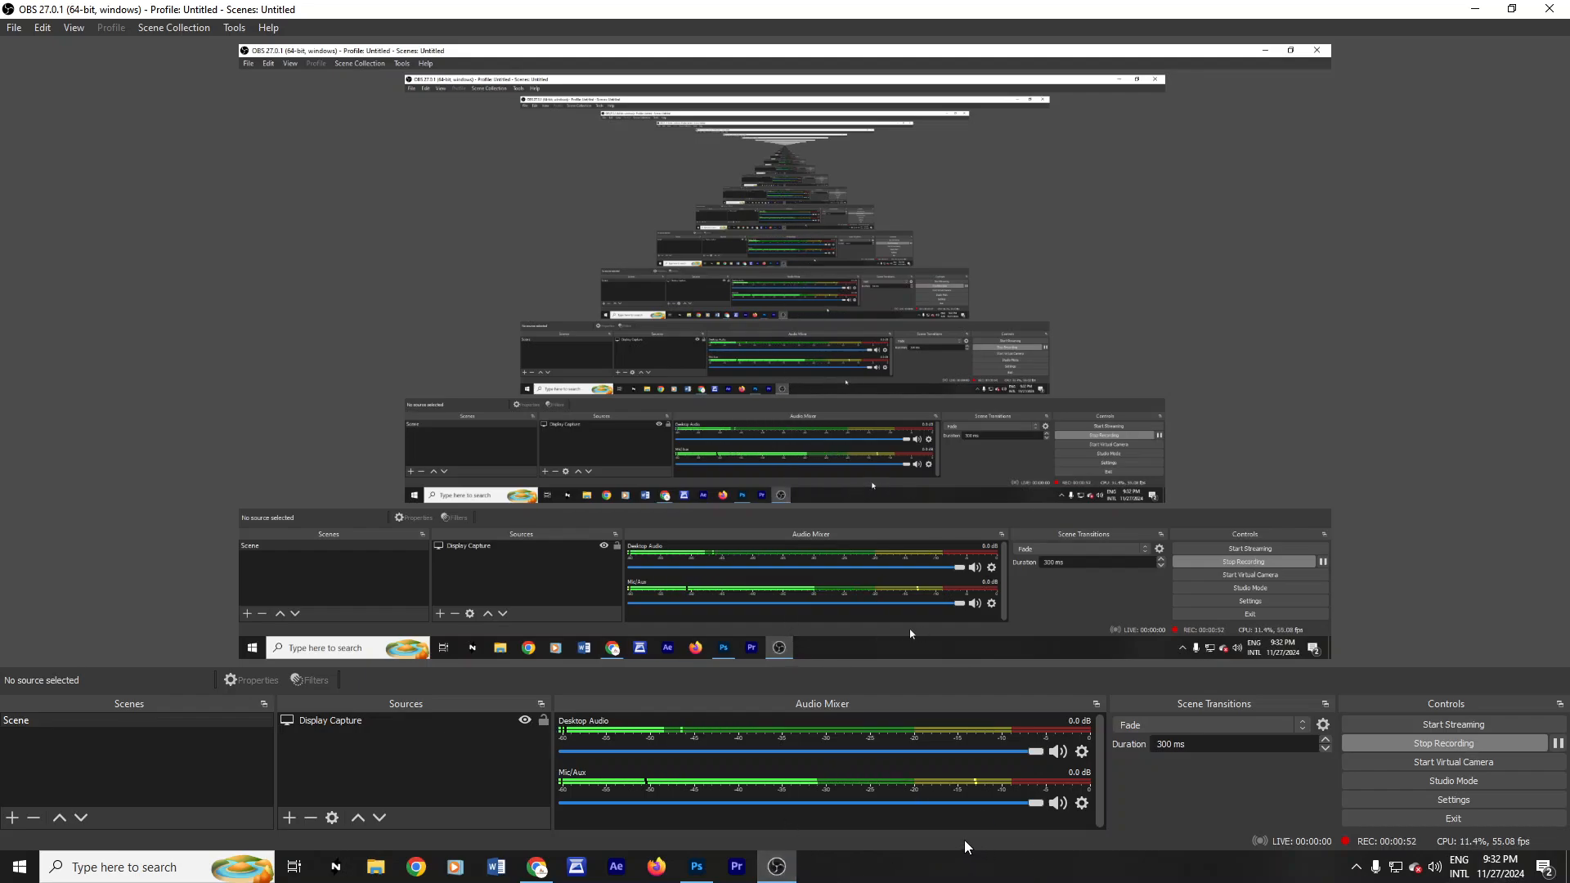
pyautogui.click(1082, 751)
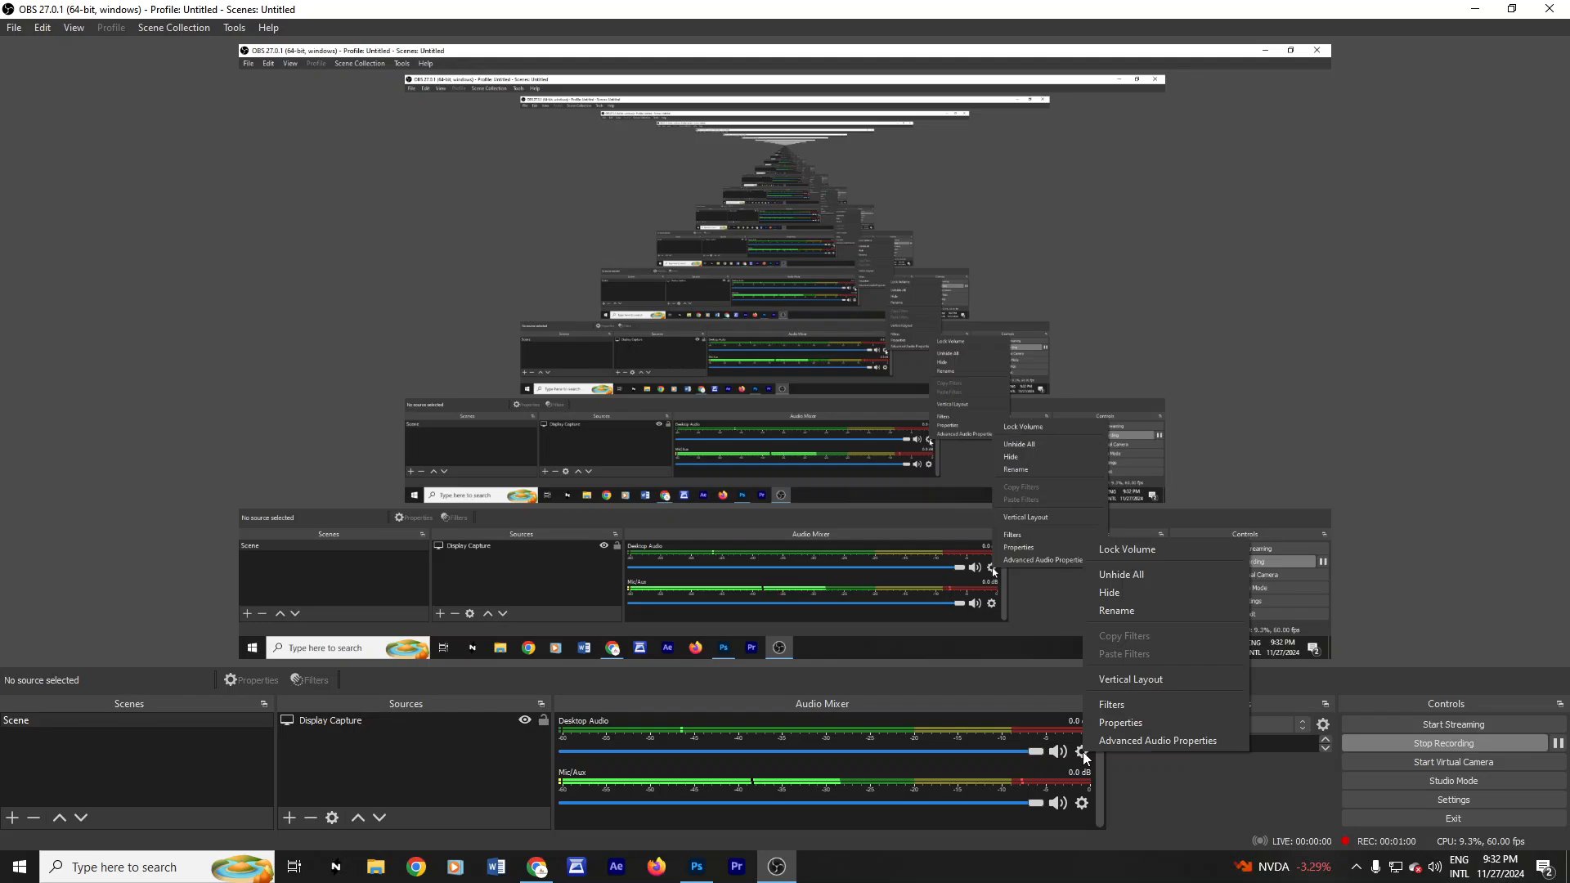
pyautogui.click(1144, 796)
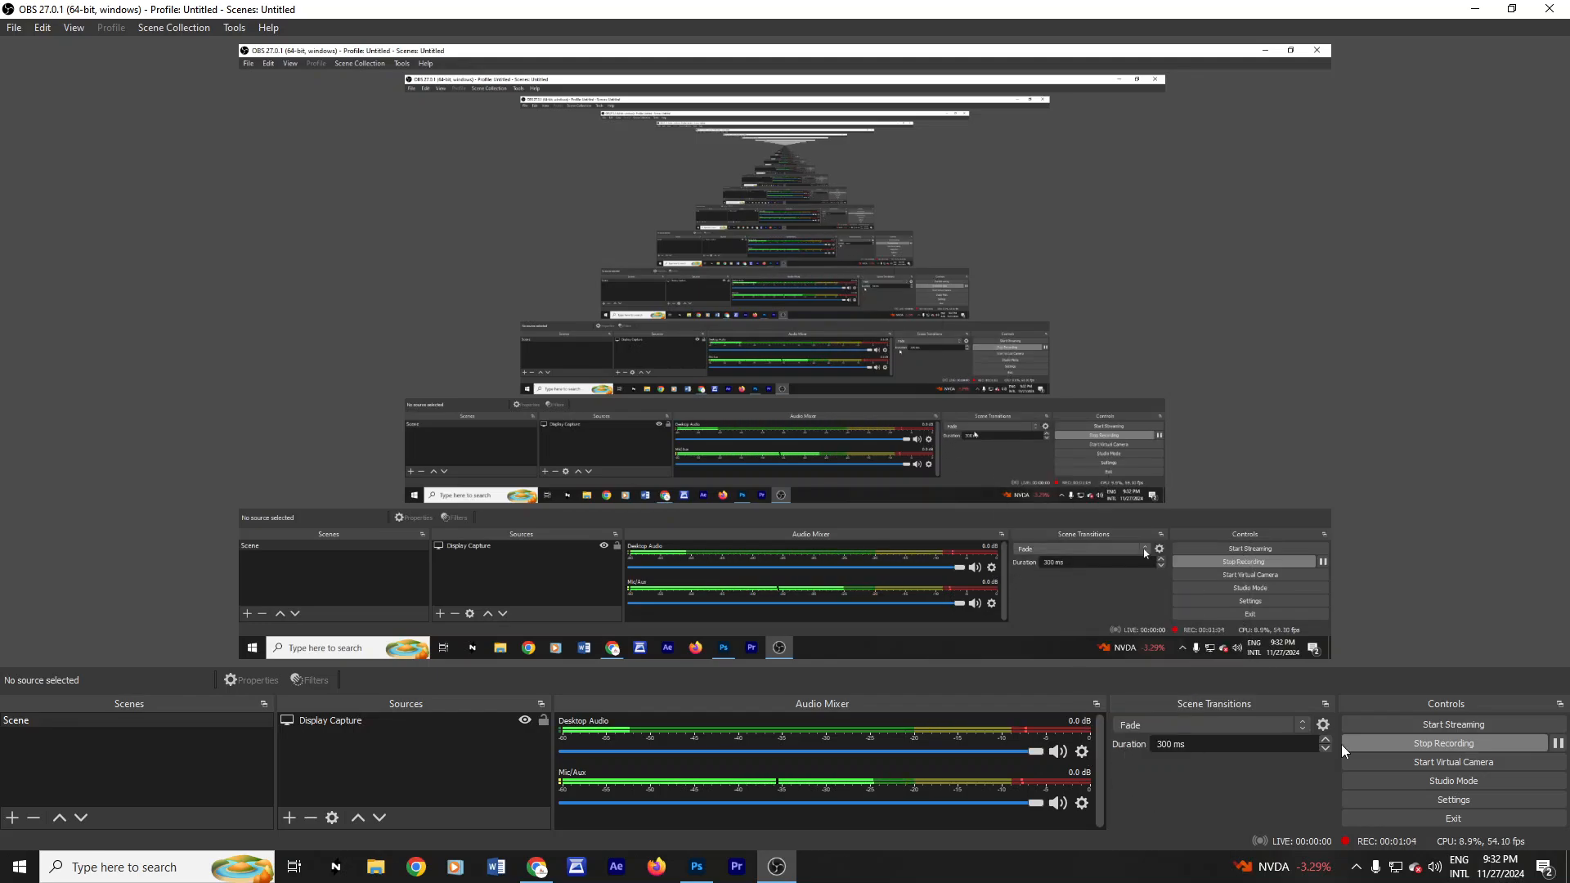
# Step: Switch to the Google Meet call in Chrome and share the entire screen, hiding the sharing notice and dismissing the infinity mirror warning
pyautogui.click(536, 867)
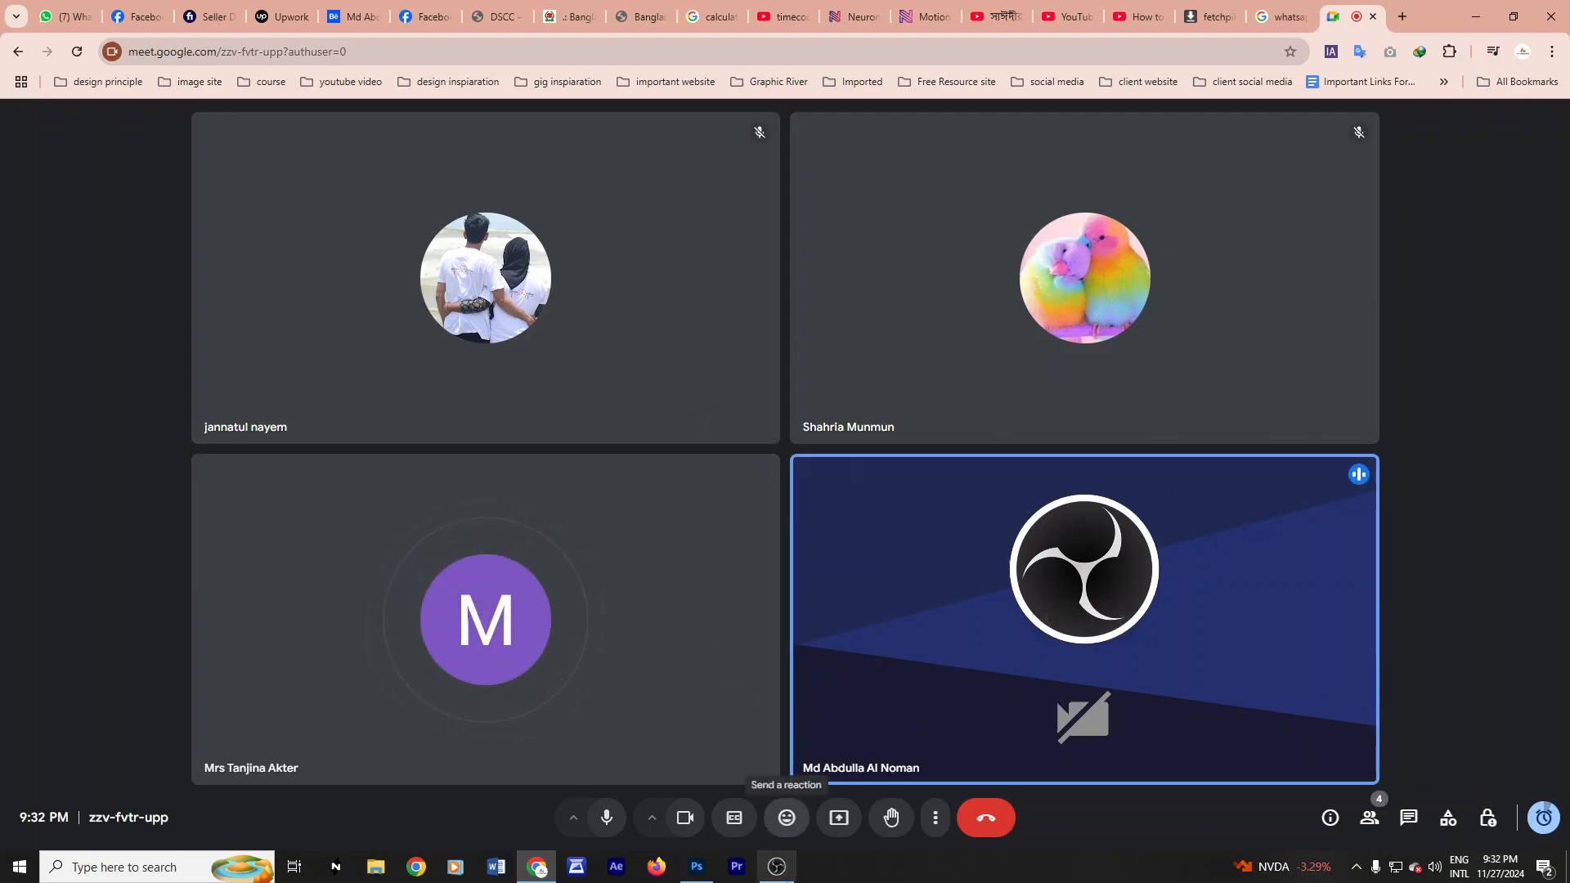
pyautogui.click(708, 866)
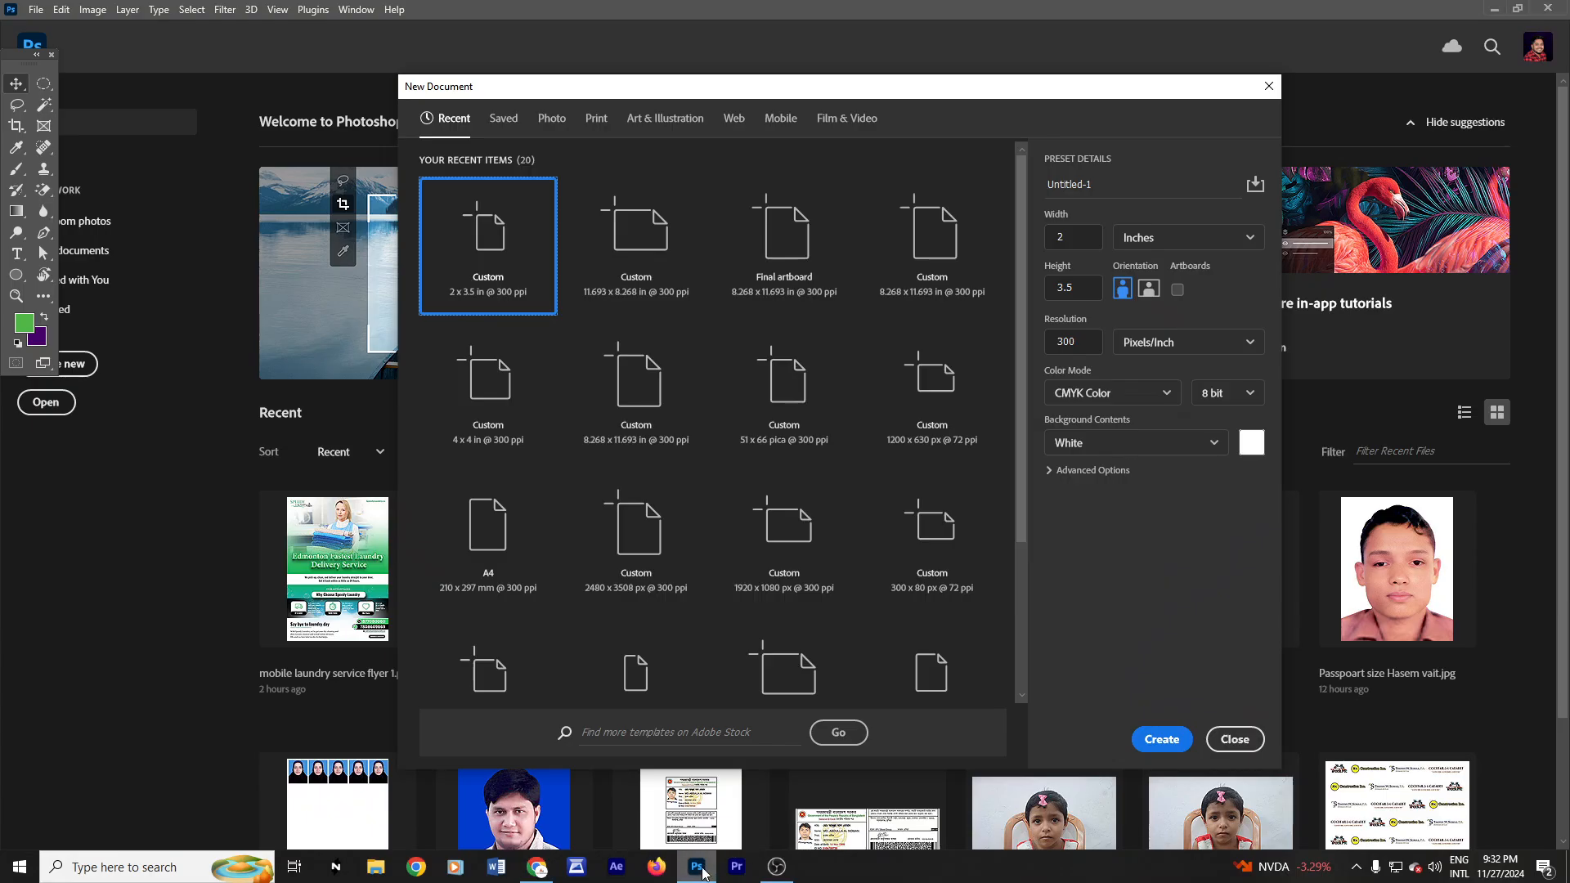
pyautogui.click(536, 867)
pyautogui.click(838, 822)
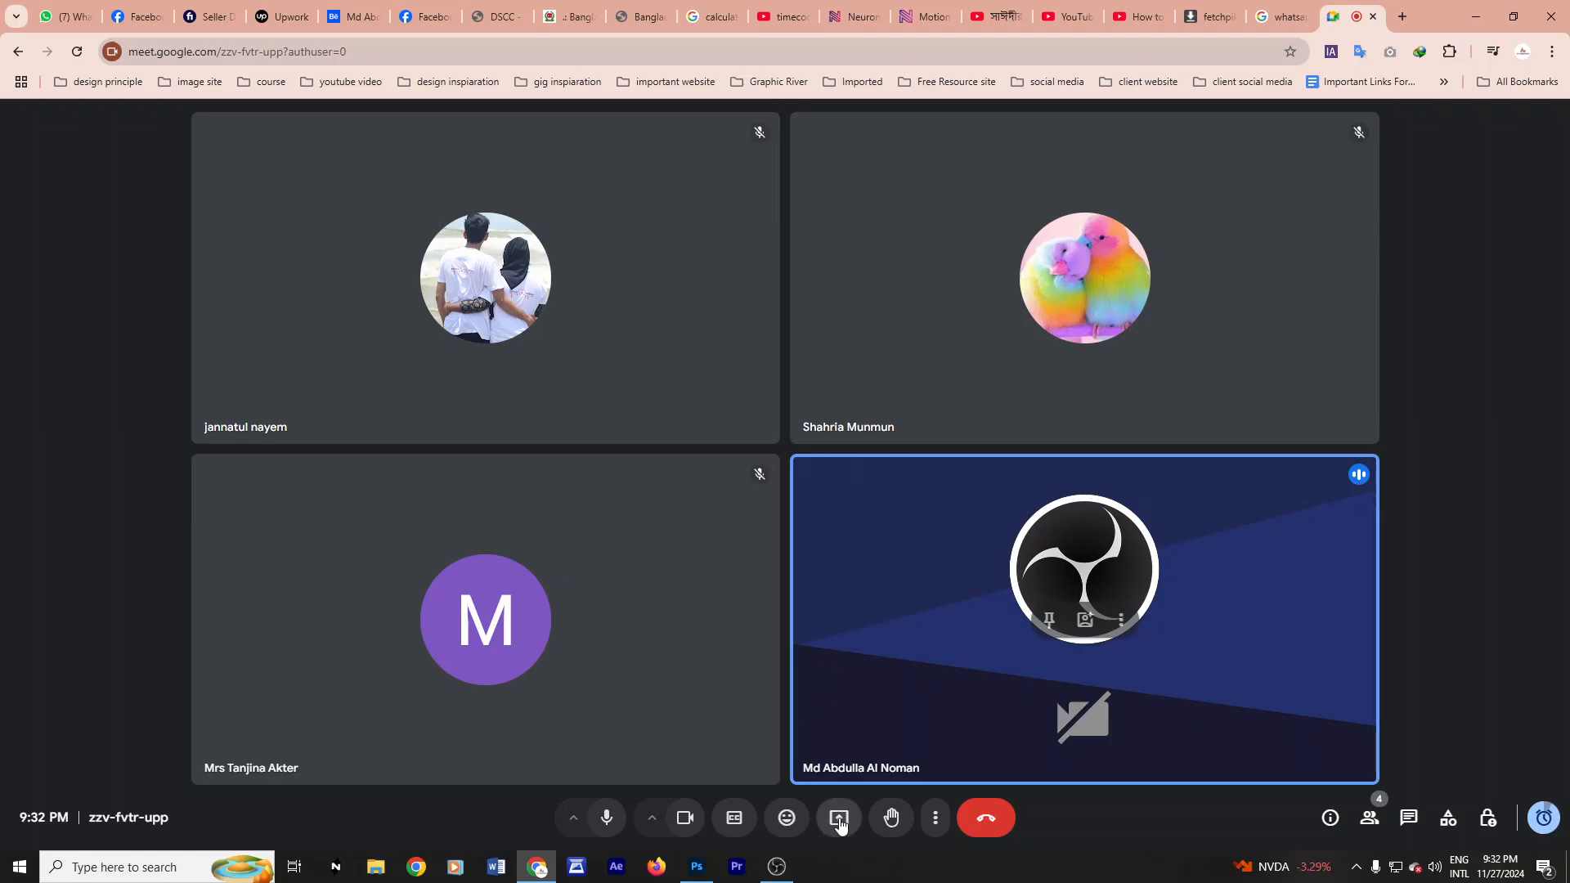
pyautogui.click(930, 145)
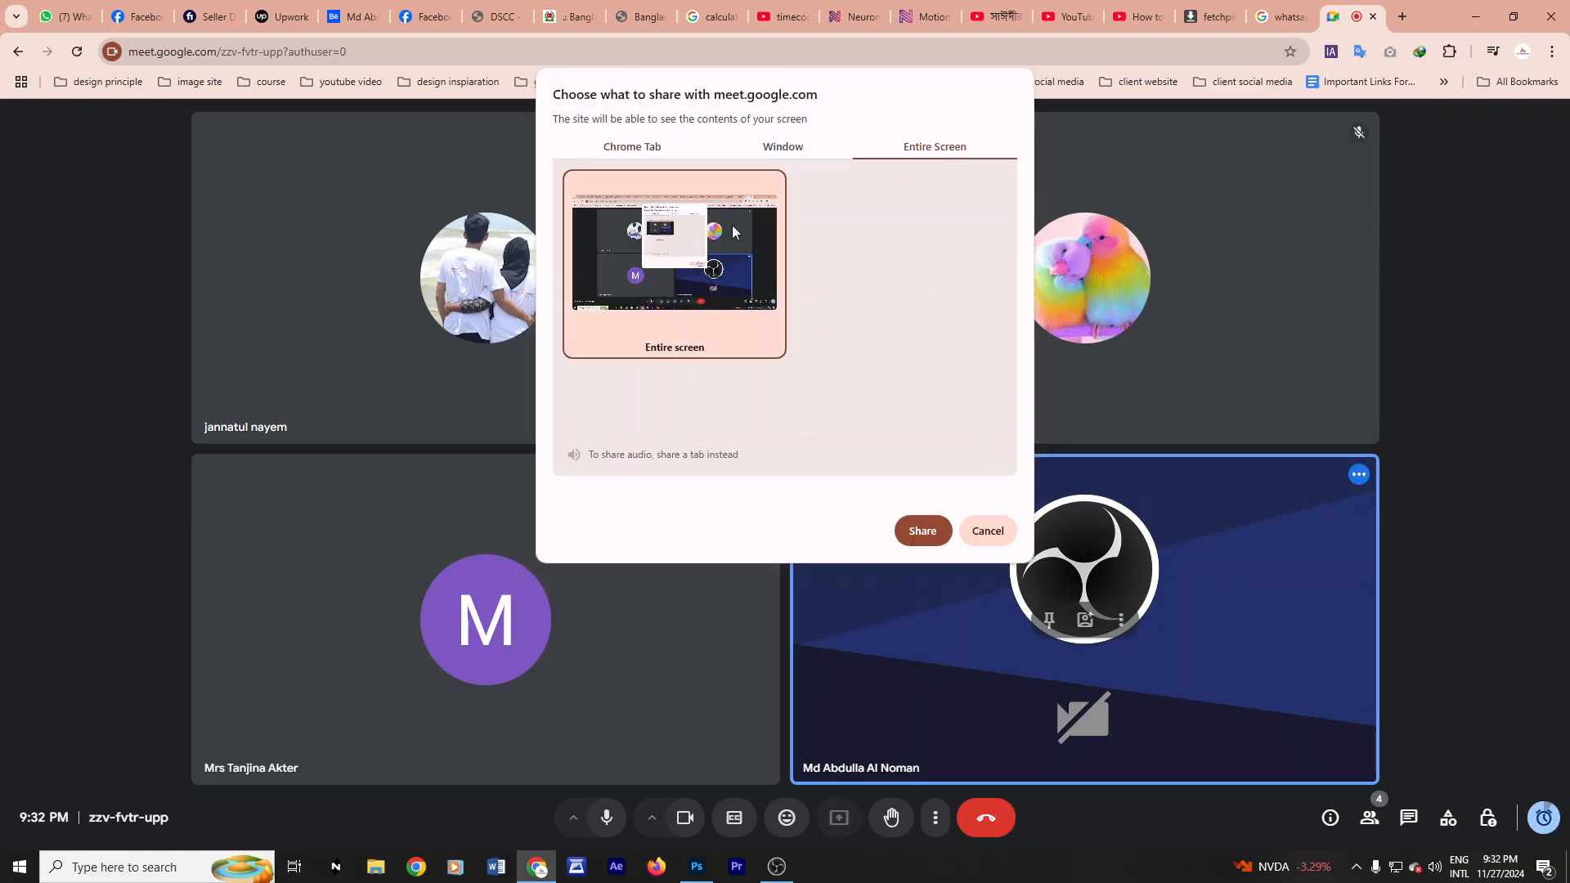
pyautogui.click(922, 531)
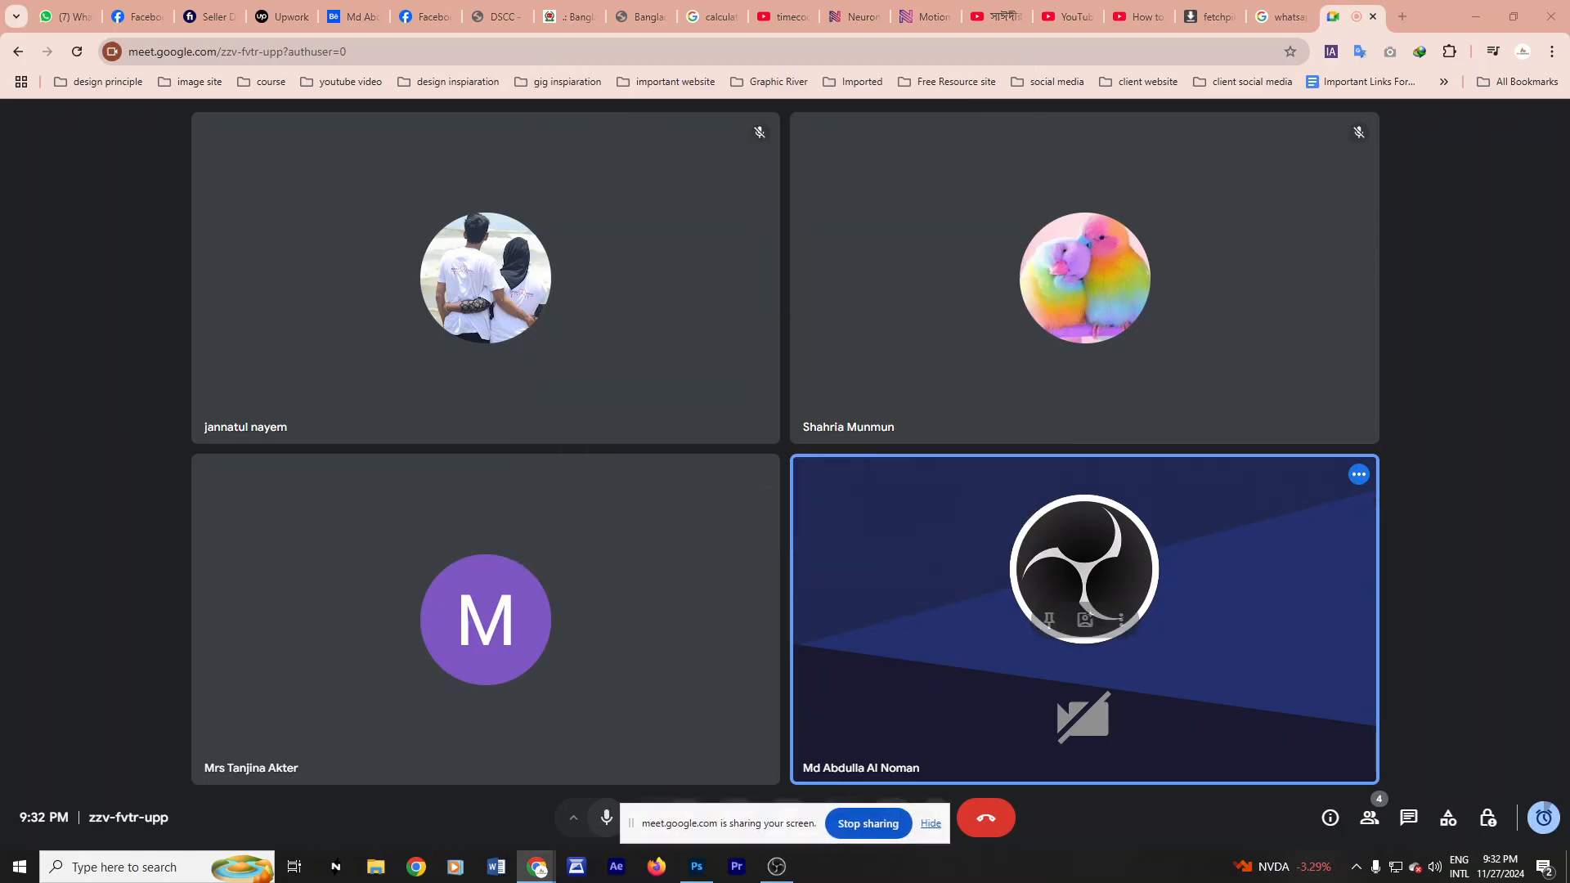
pyautogui.click(932, 824)
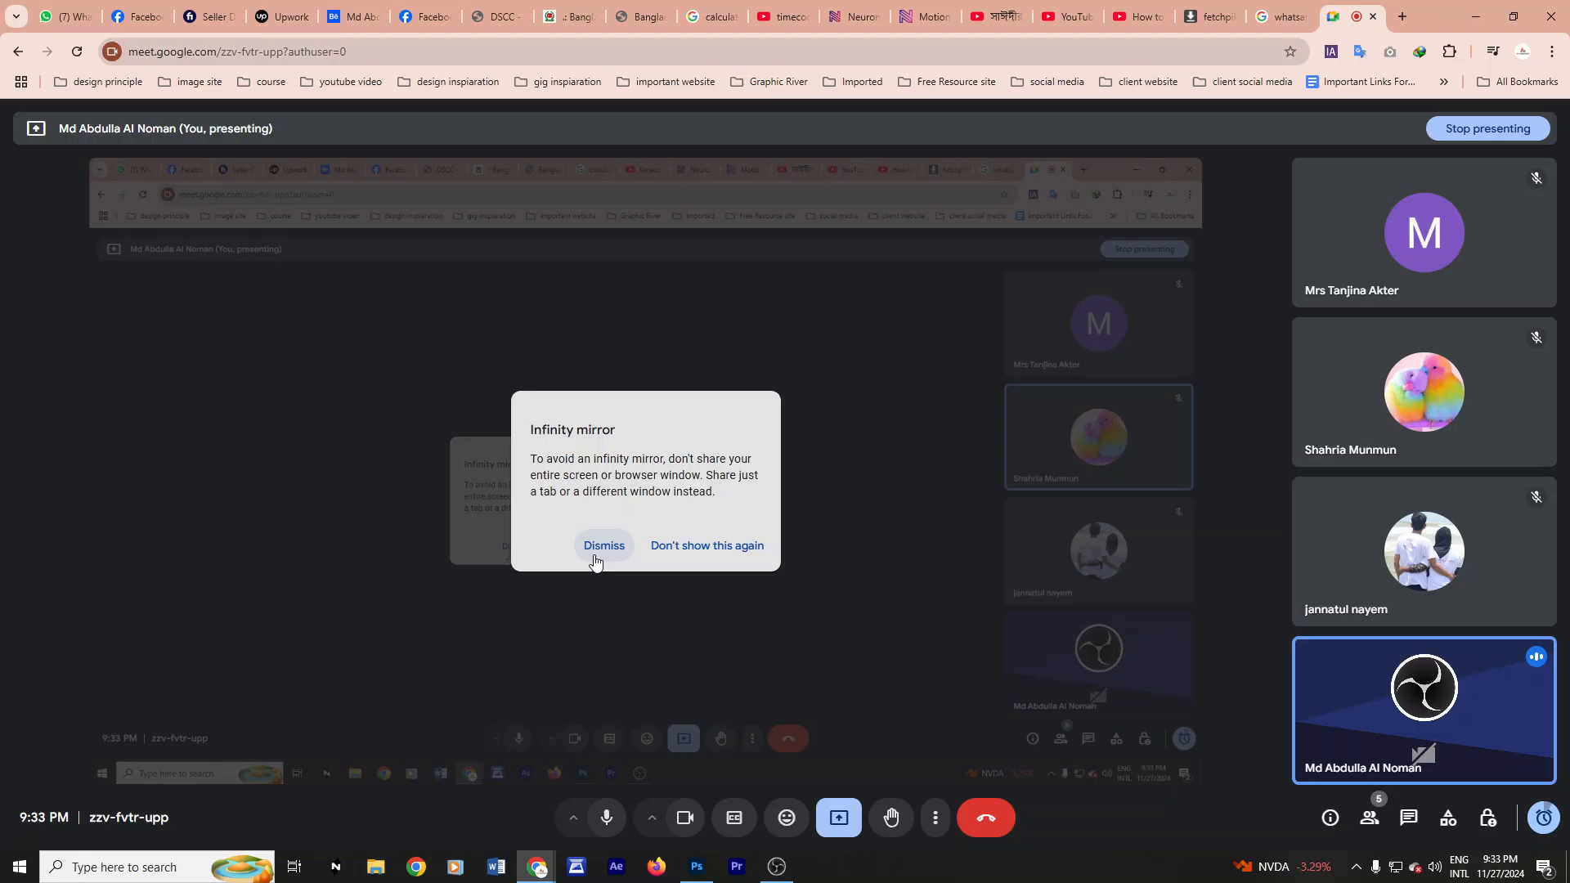
pyautogui.click(596, 558)
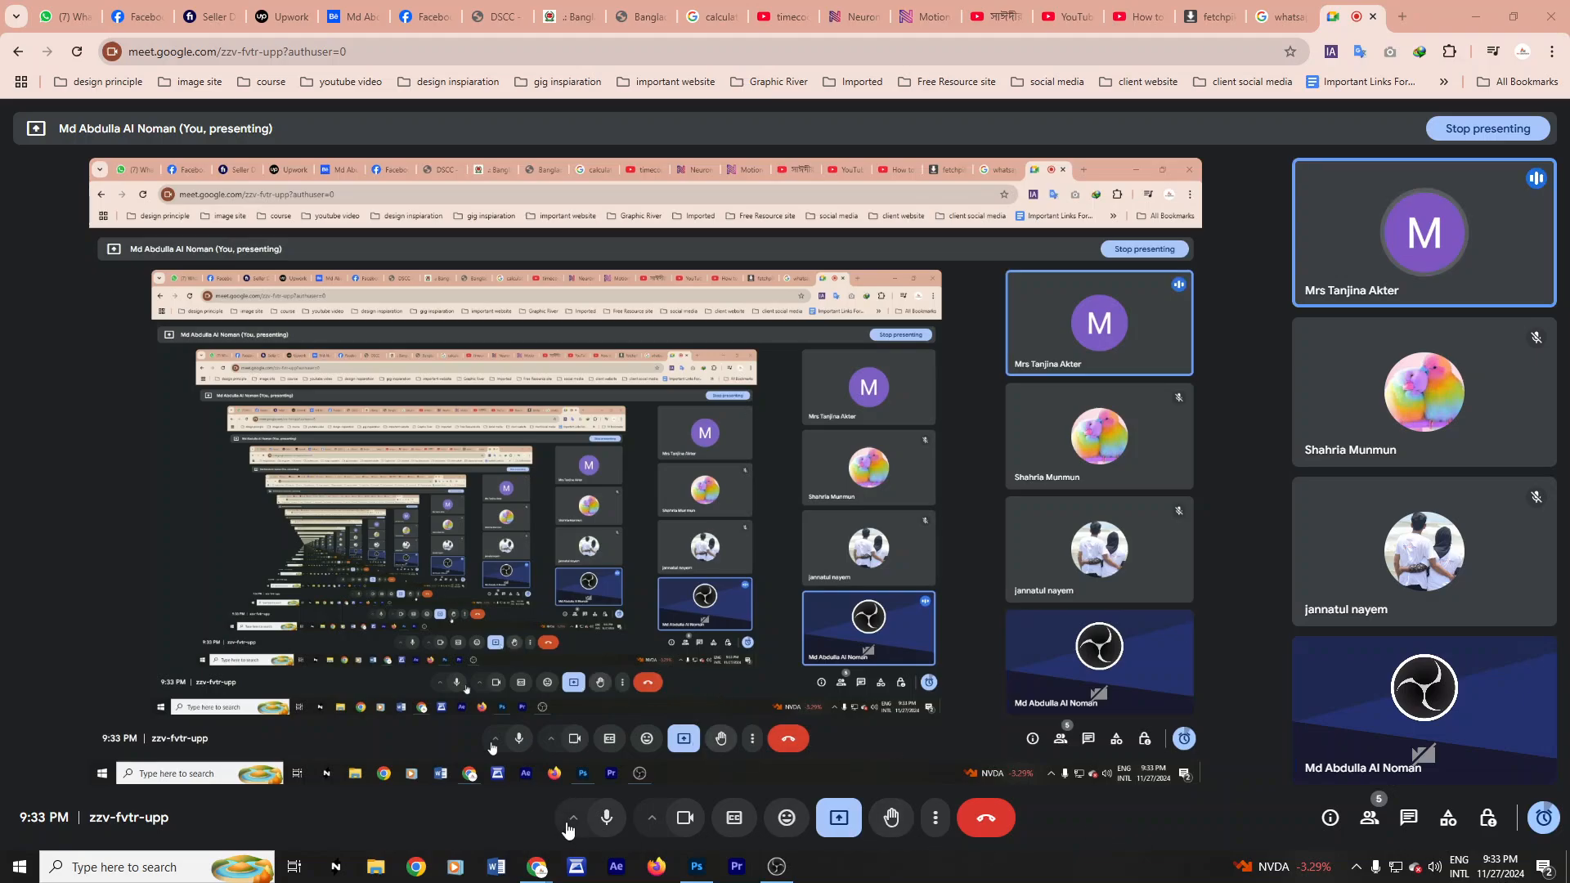
# Step: Test muting and unmuting the microphone in the Meet call
pyautogui.click(609, 820)
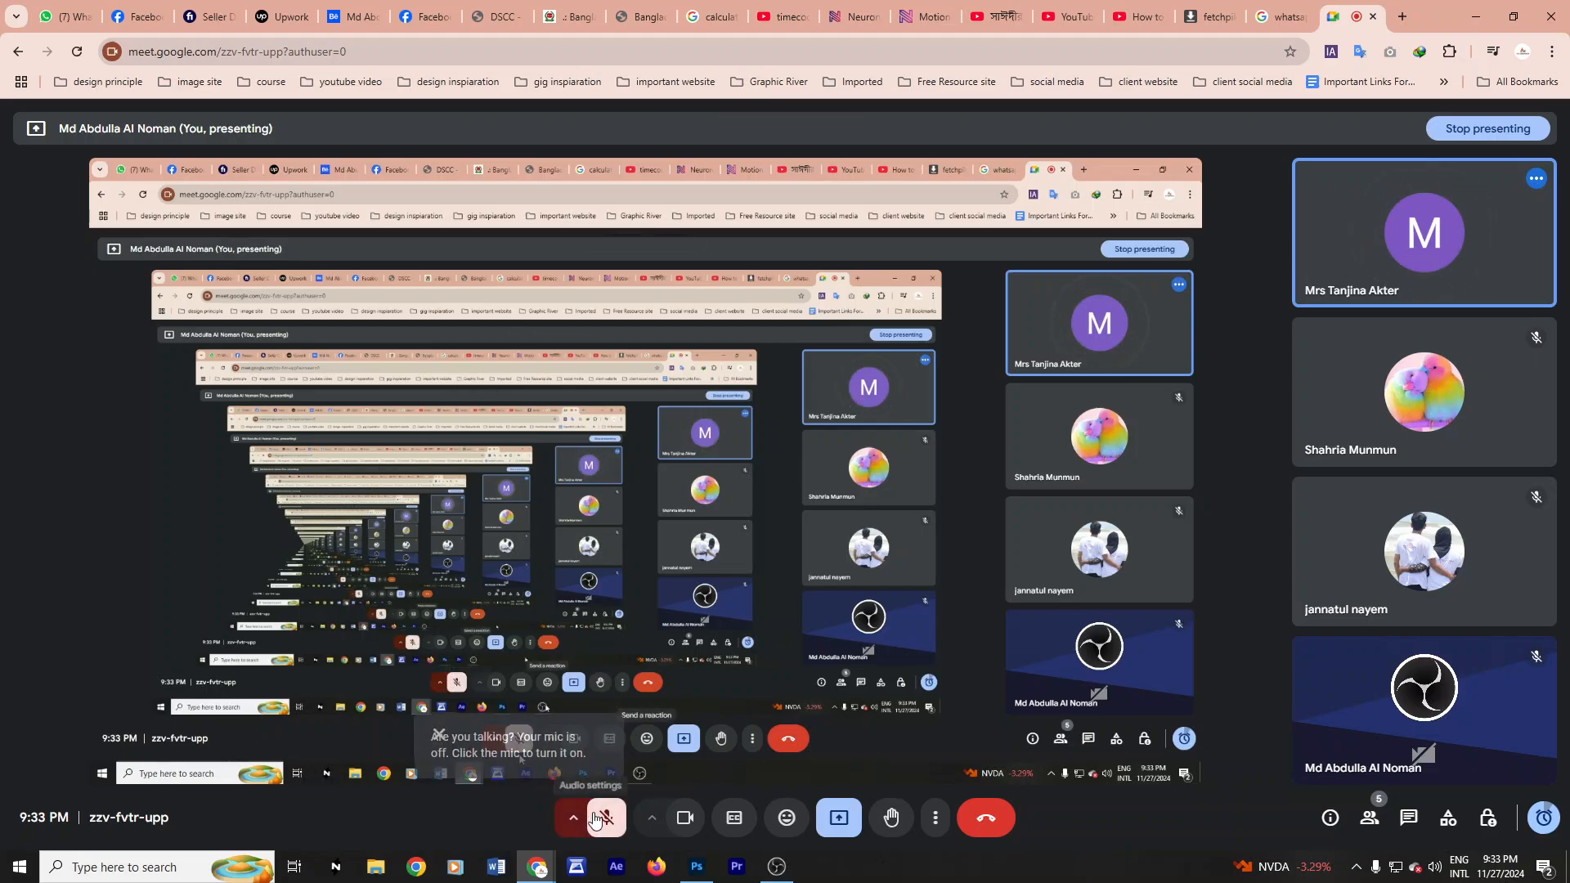
pyautogui.click(606, 820)
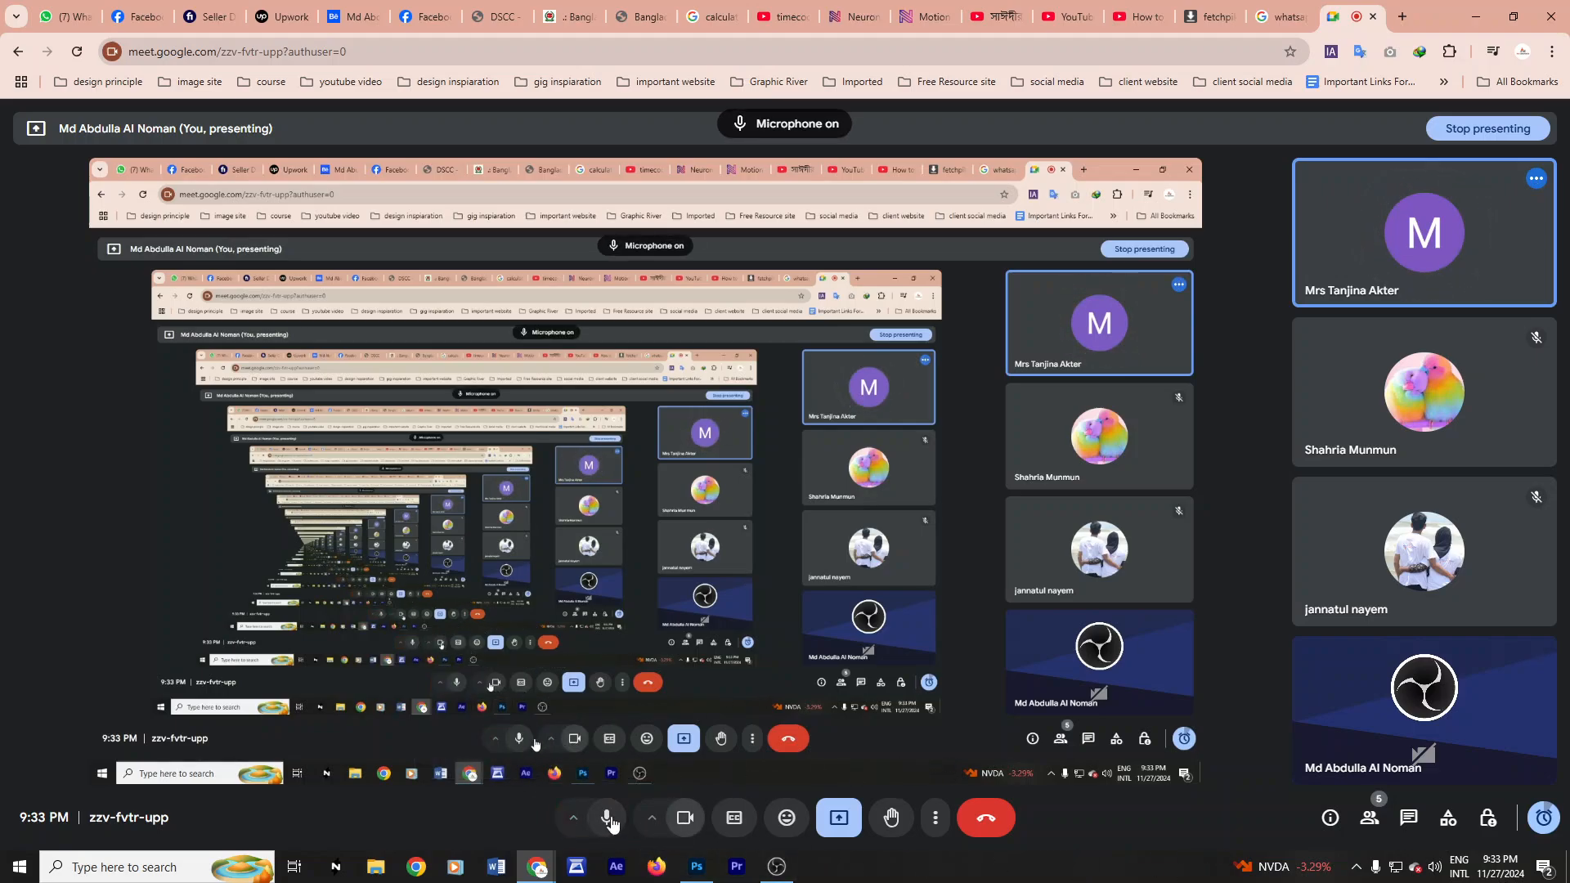
pyautogui.click(606, 820)
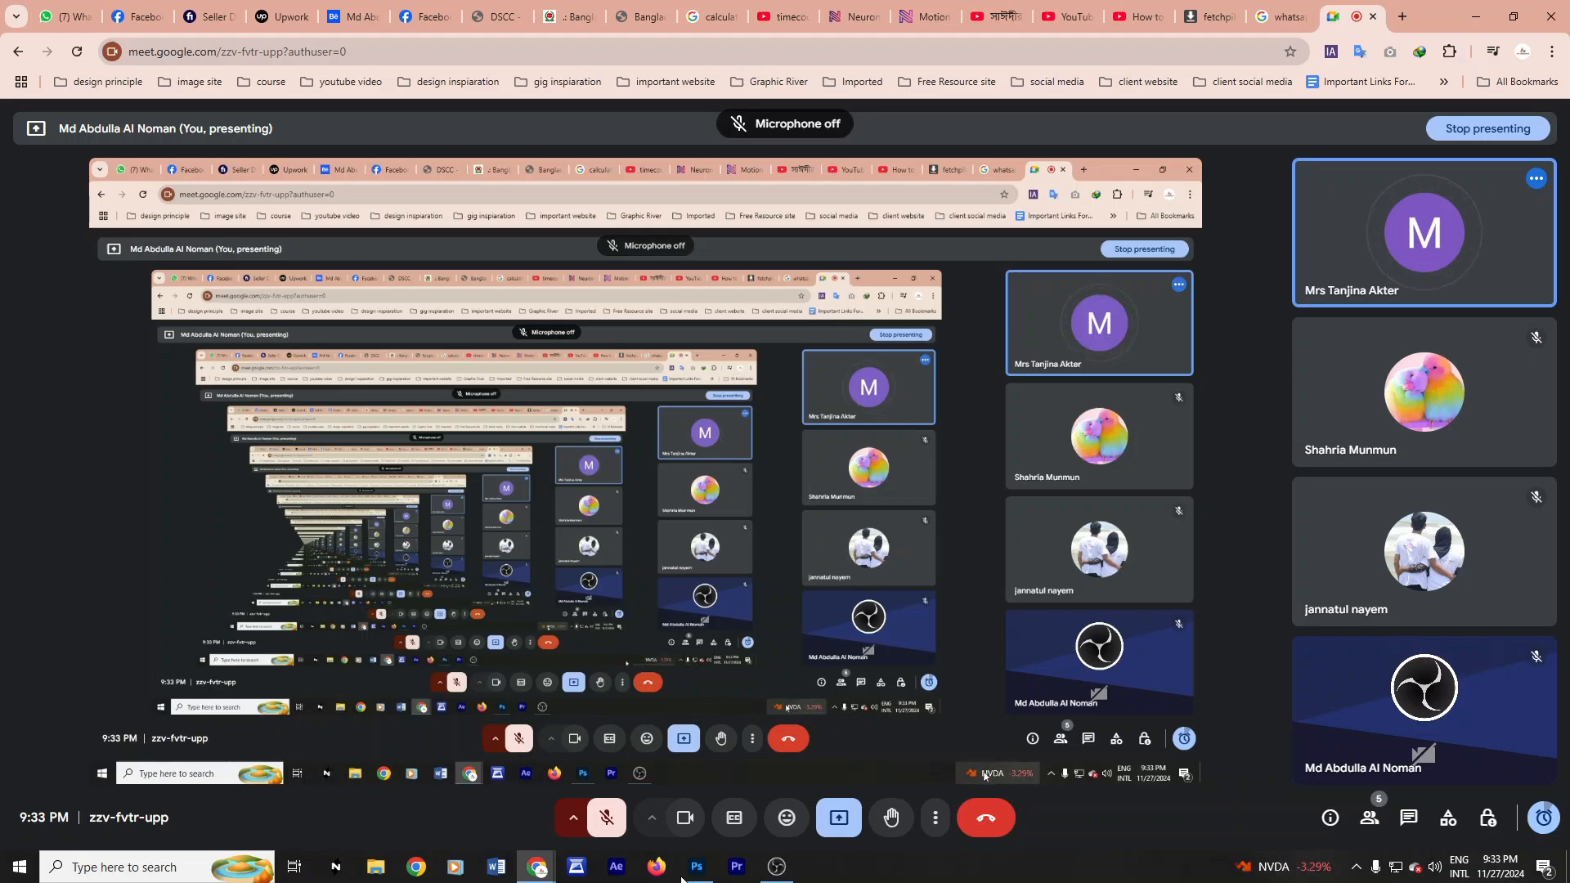
# Step: Switch to OBS to check the audio mixer levels and return to the Google Meet call
pyautogui.click(777, 866)
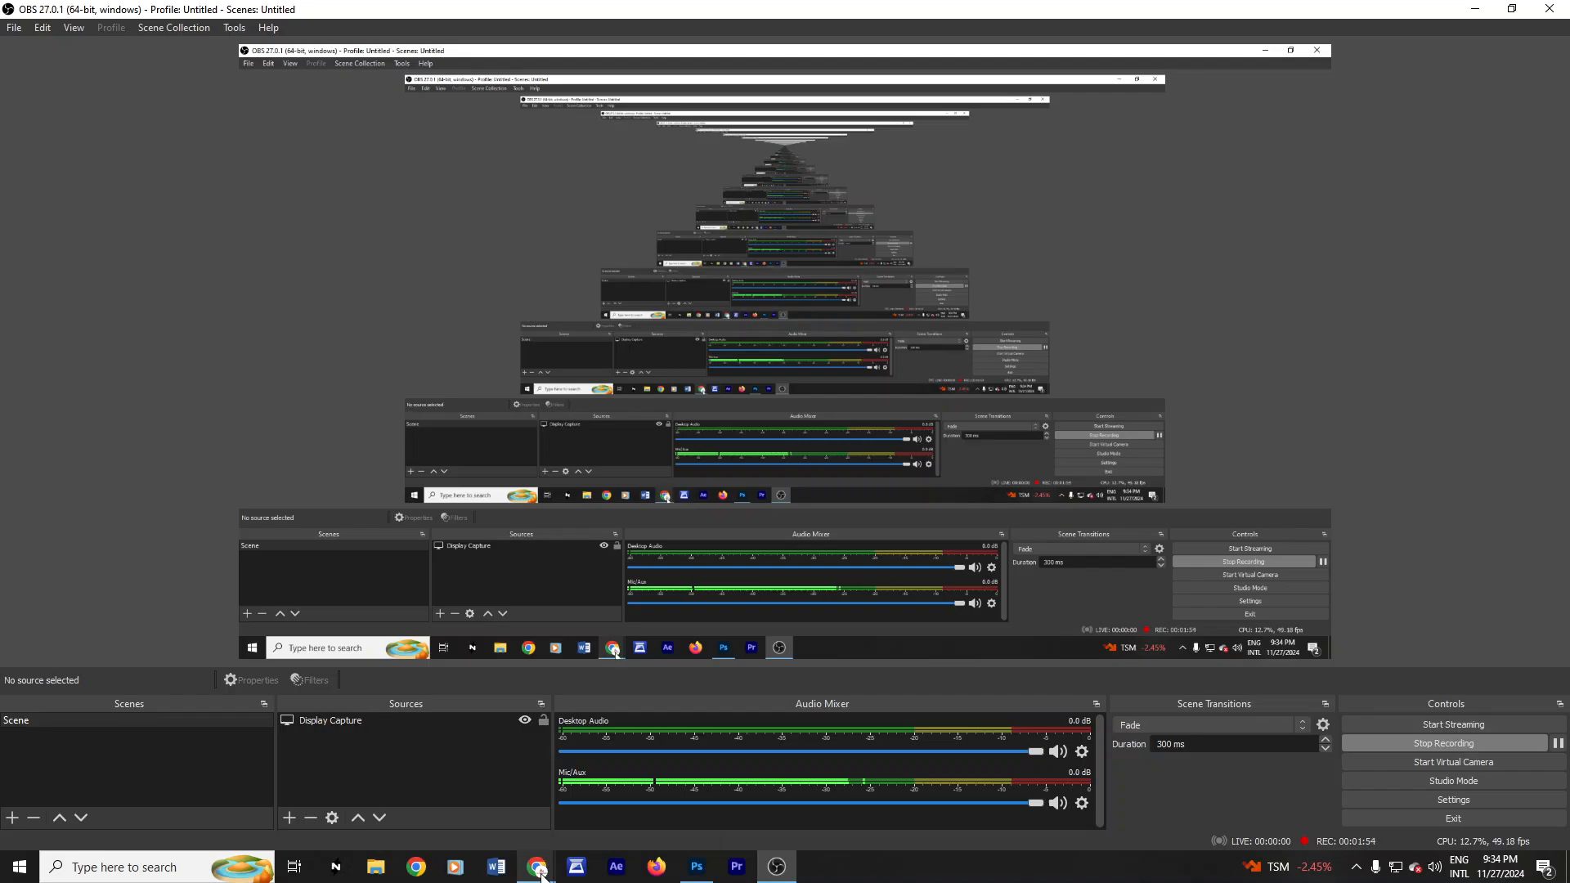
pyautogui.moveTo(538, 870)
pyautogui.click(459, 821)
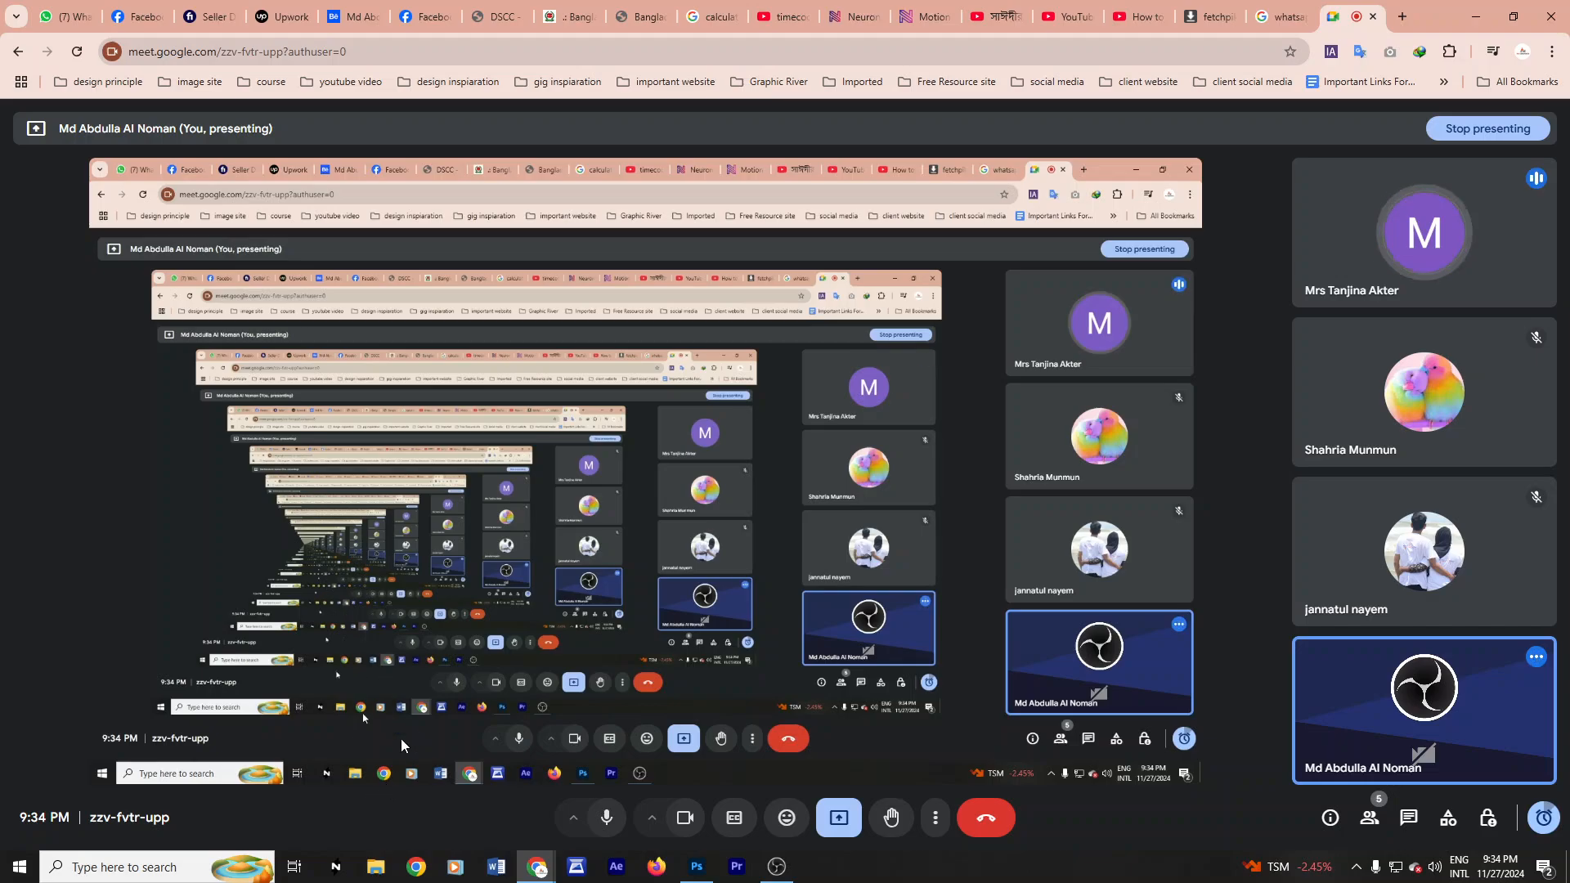
# Step: Close both Facebook tabs in the browser, dismiss the floating Meet window and return to the Google Meet tab
pyautogui.moveTo(1333, 733)
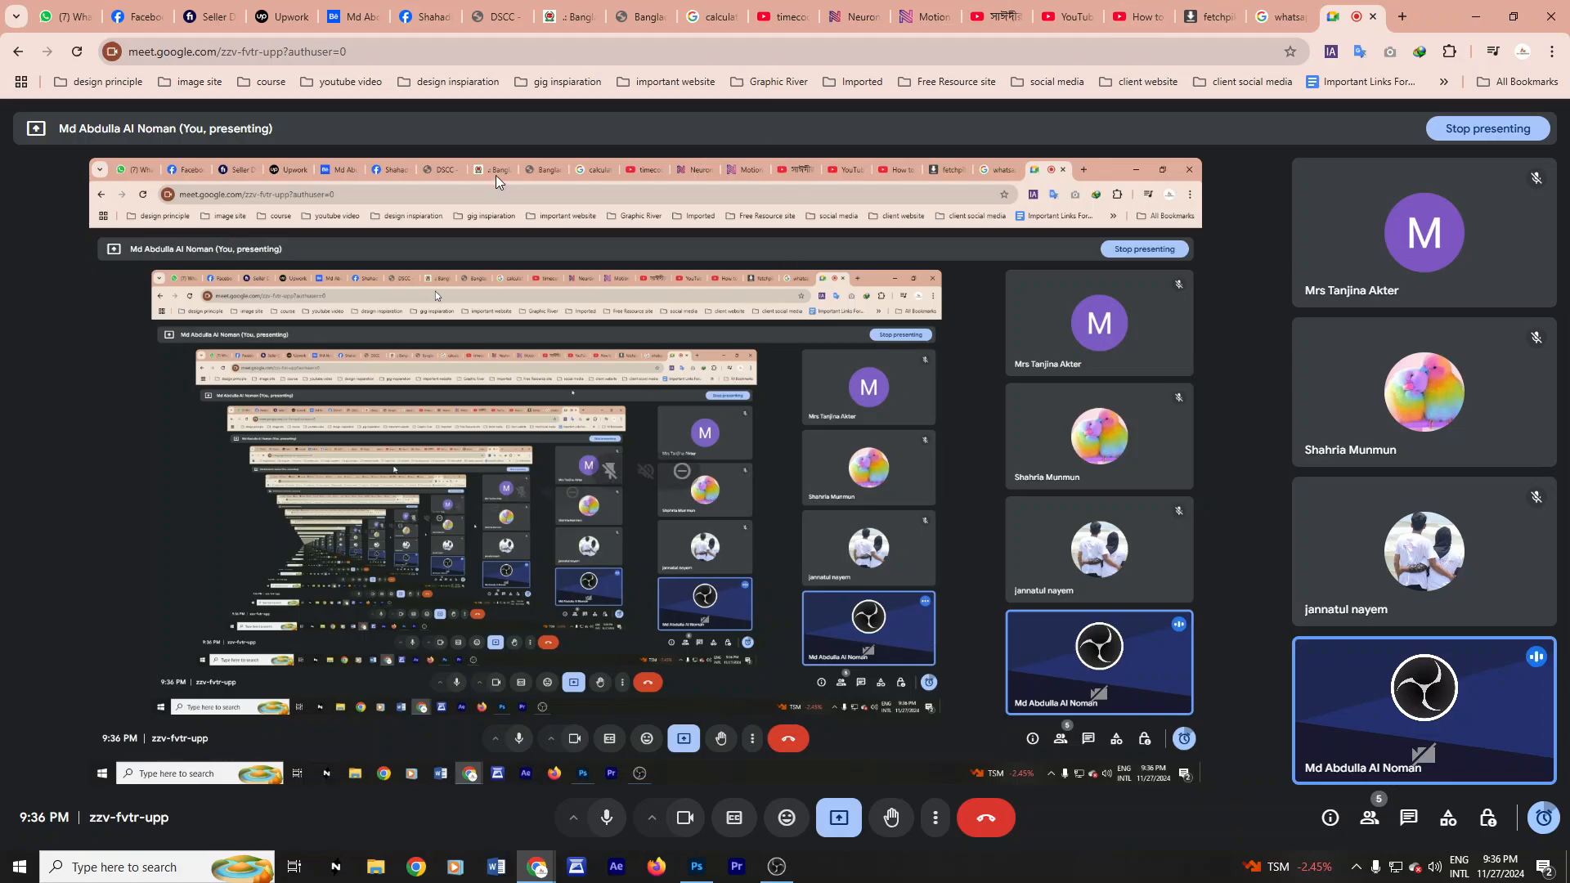
pyautogui.click(423, 17)
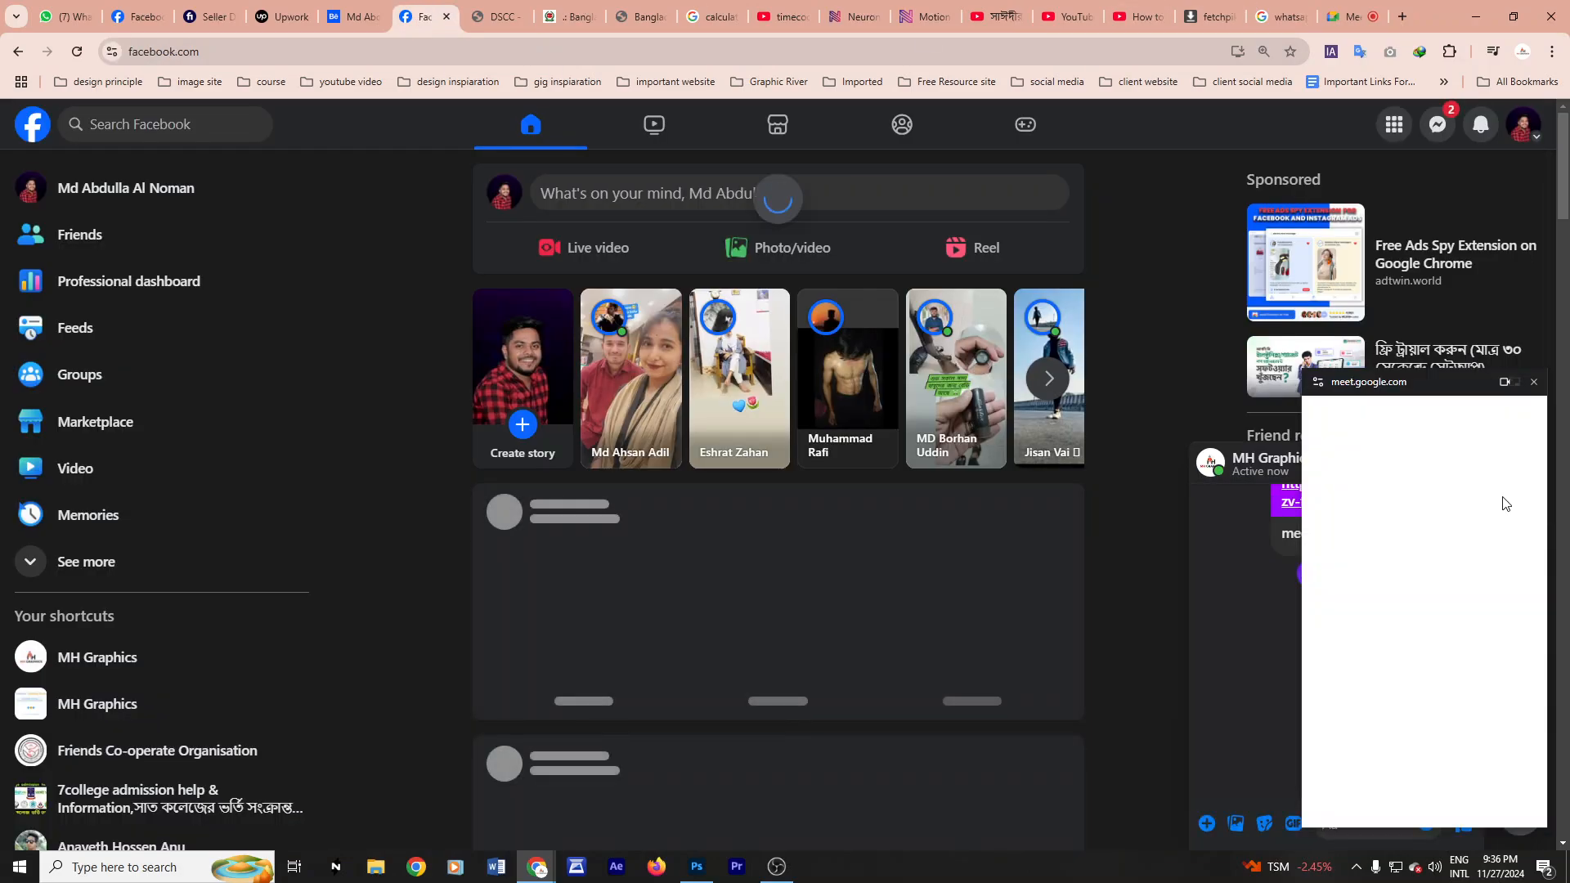
pyautogui.click(1535, 383)
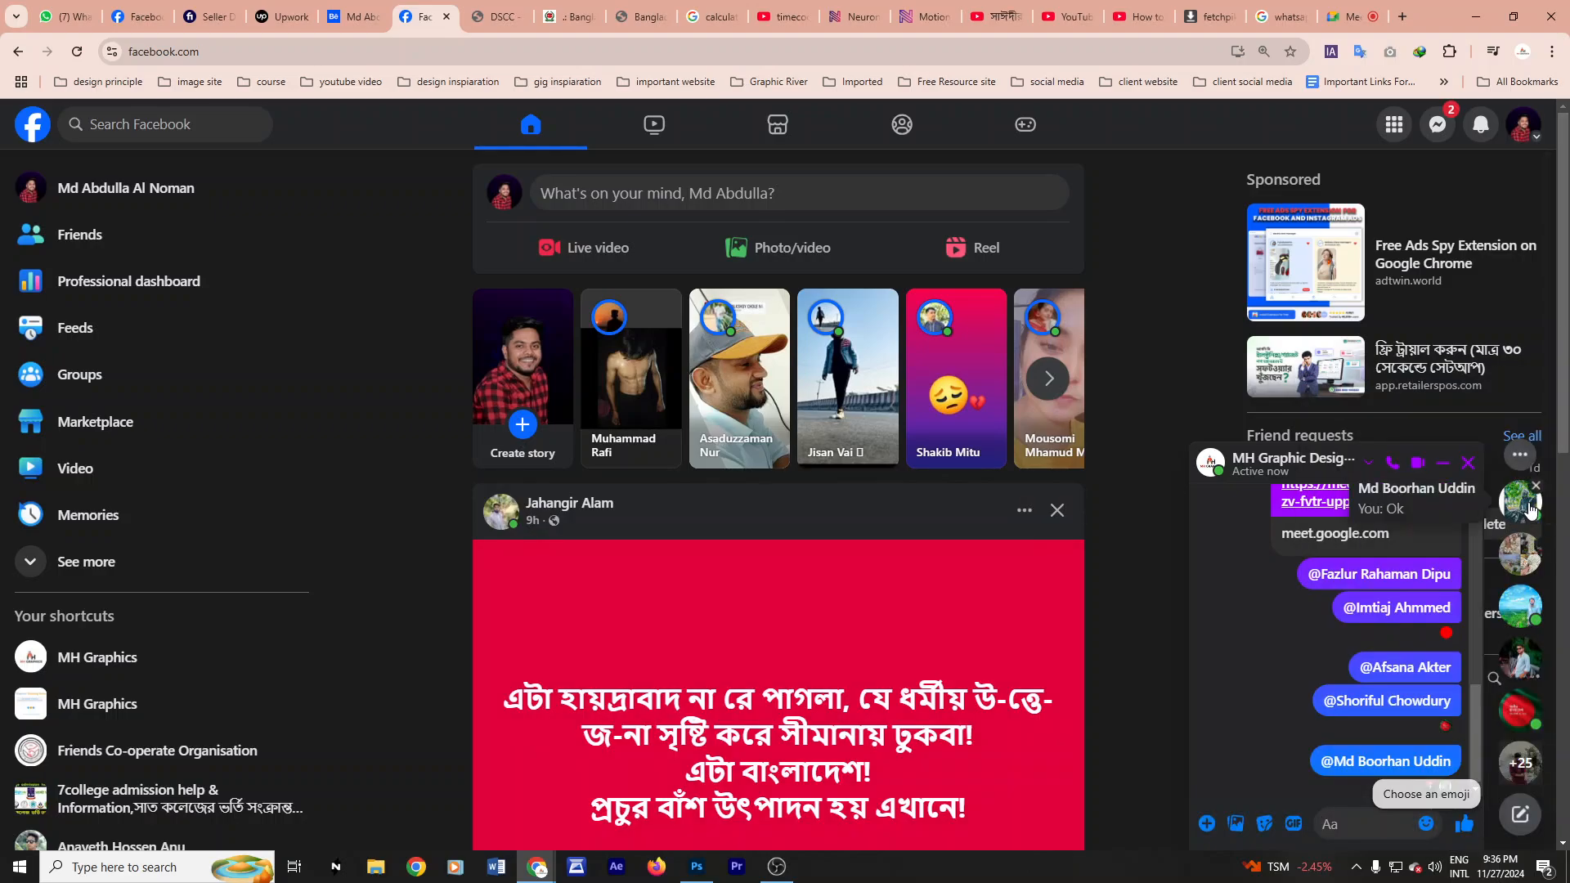
pyautogui.click(446, 16)
pyautogui.click(152, 19)
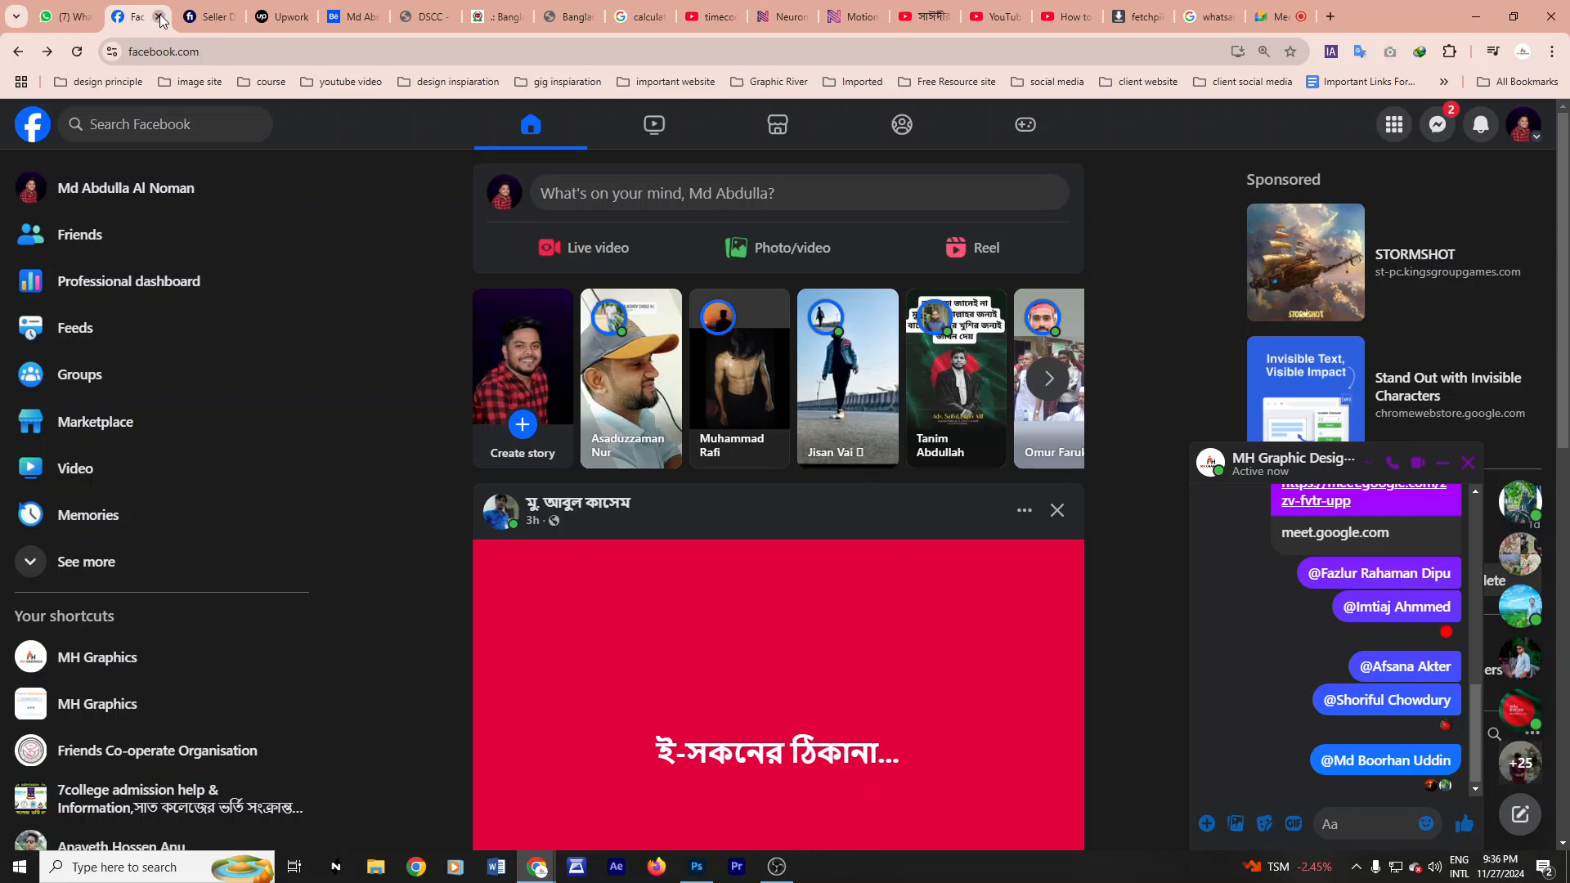
pyautogui.click(156, 17)
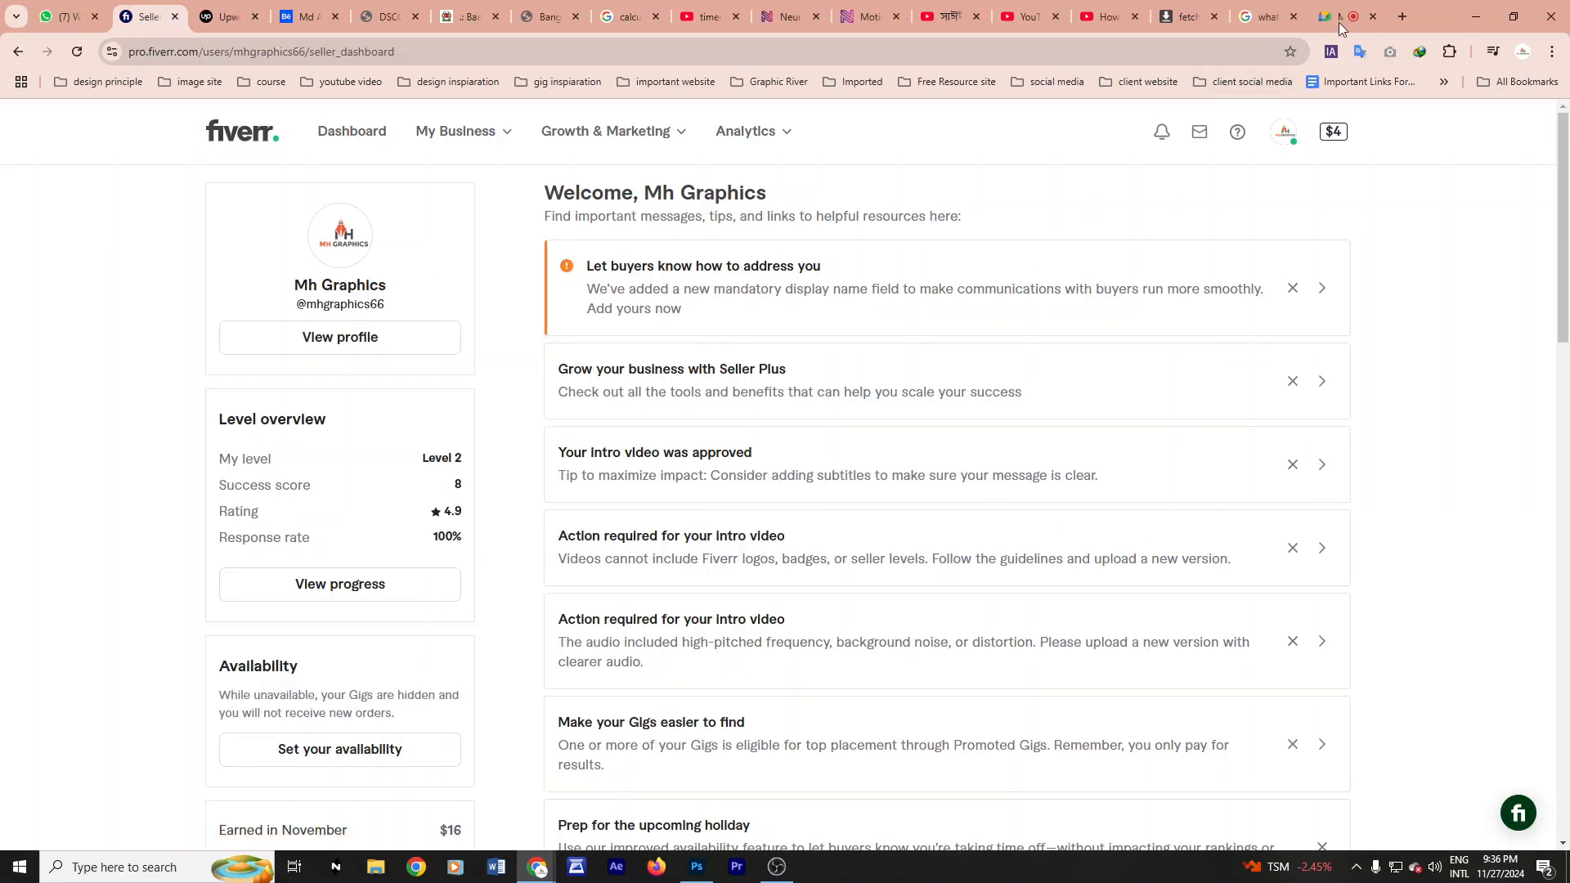
pyautogui.moveTo(1336, 16)
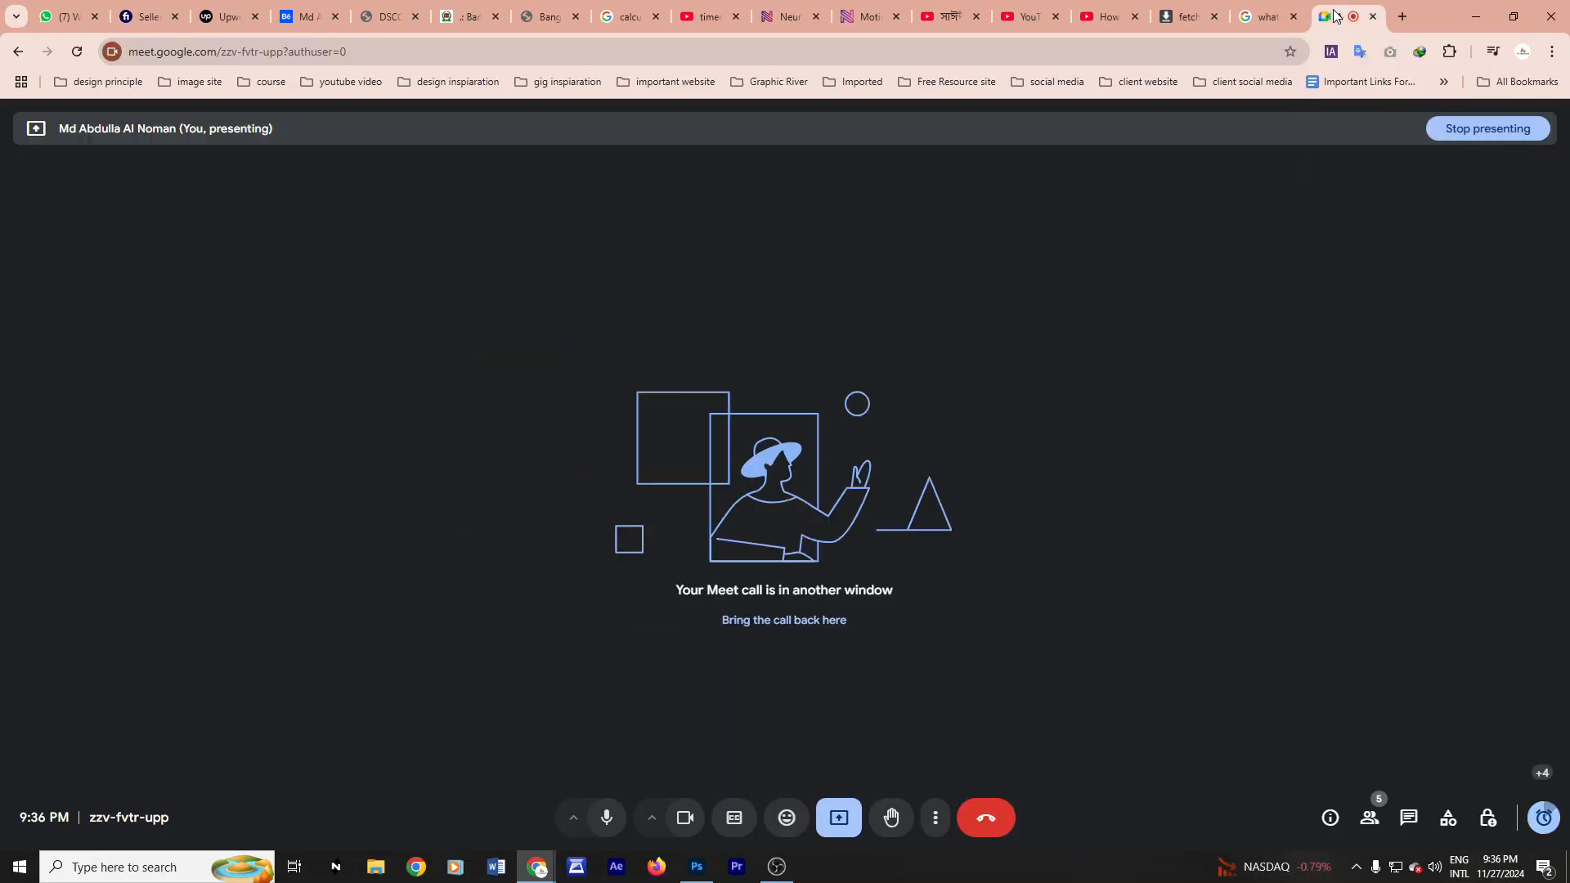
pyautogui.click(1336, 16)
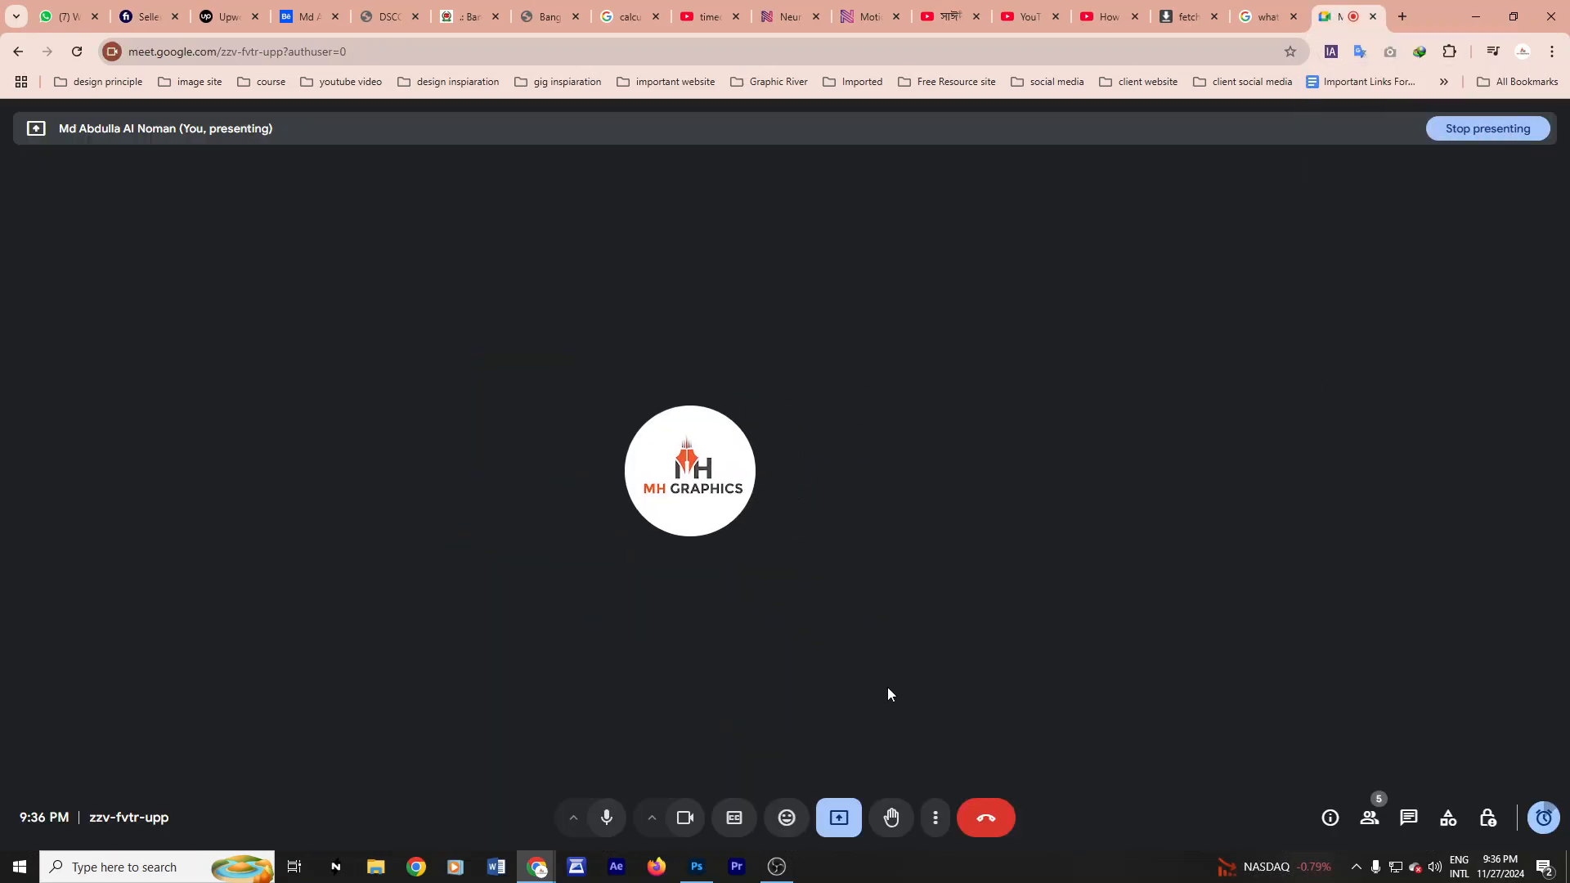
# Step: Switch to Photoshop and close the New Document dialog without creating a document
pyautogui.click(696, 868)
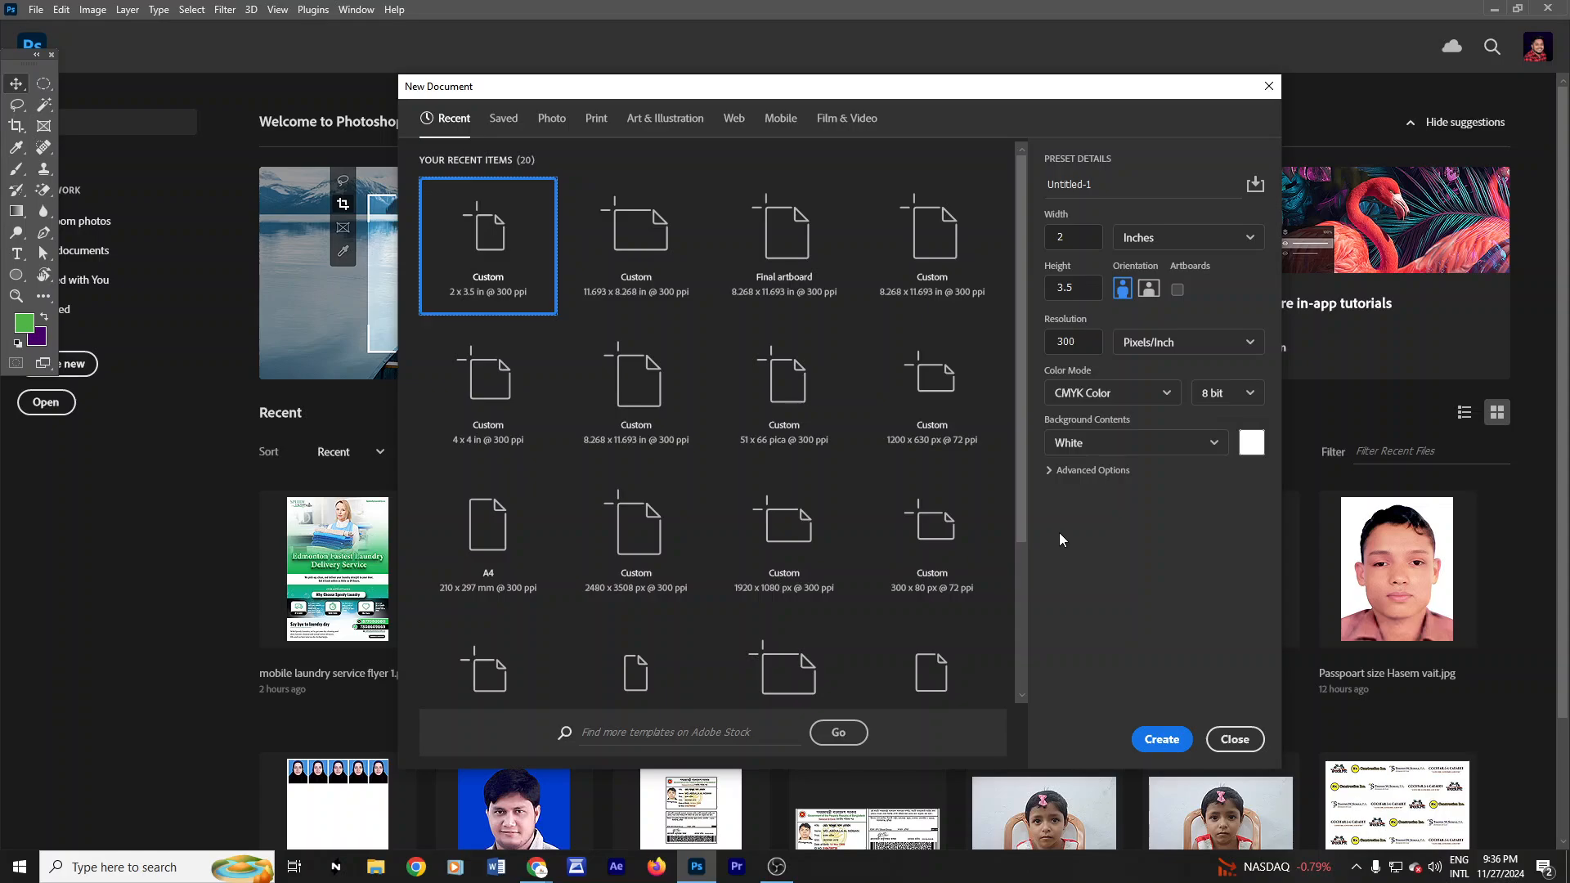
pyautogui.click(1240, 744)
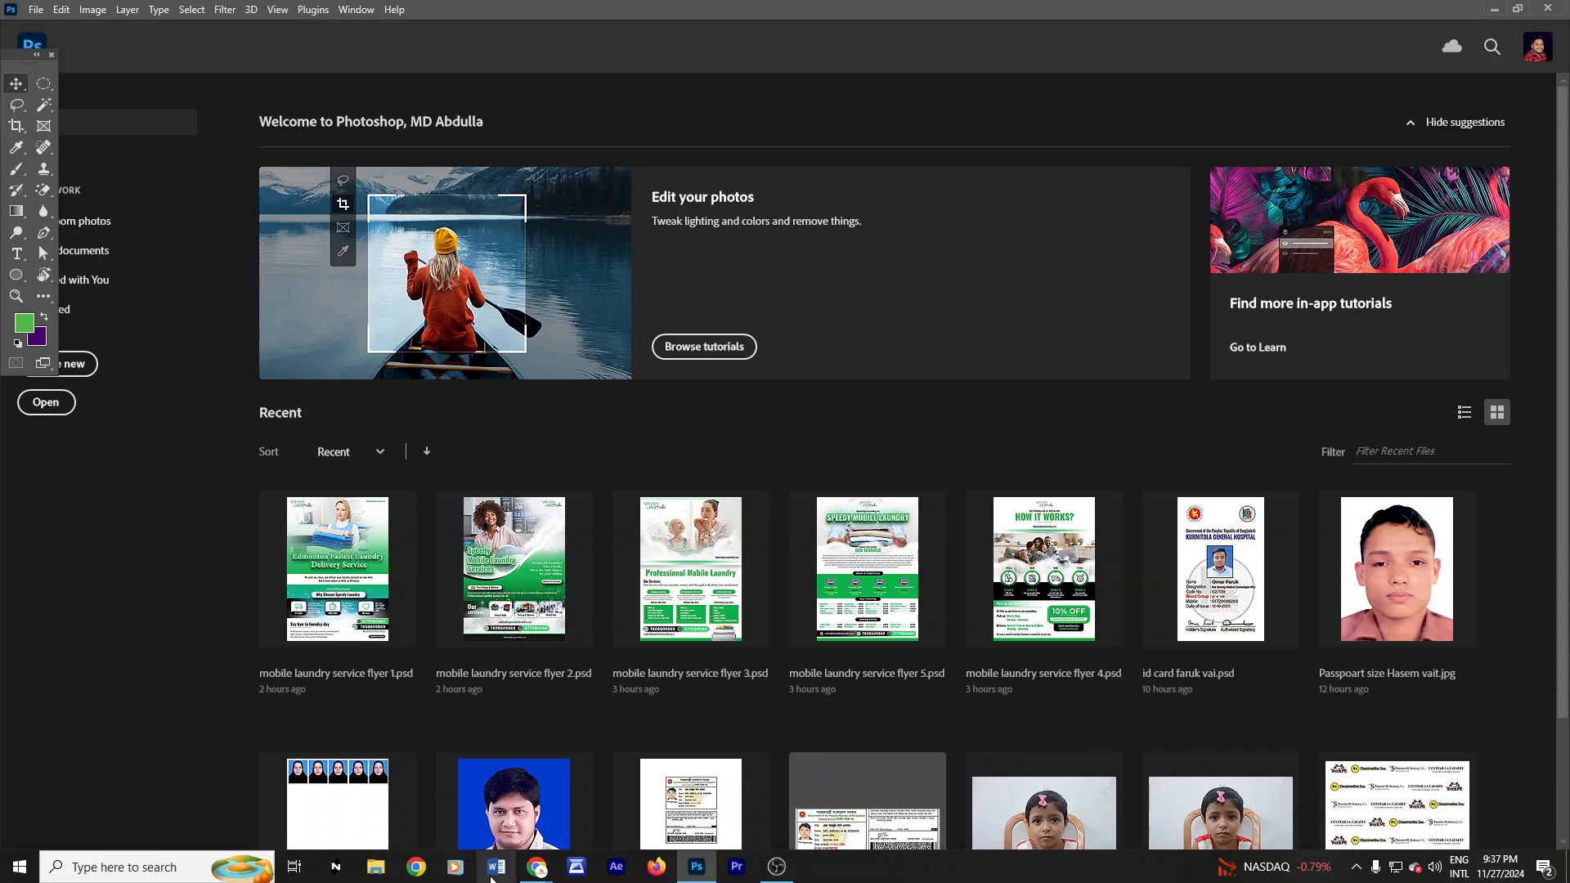
pyautogui.click(691, 868)
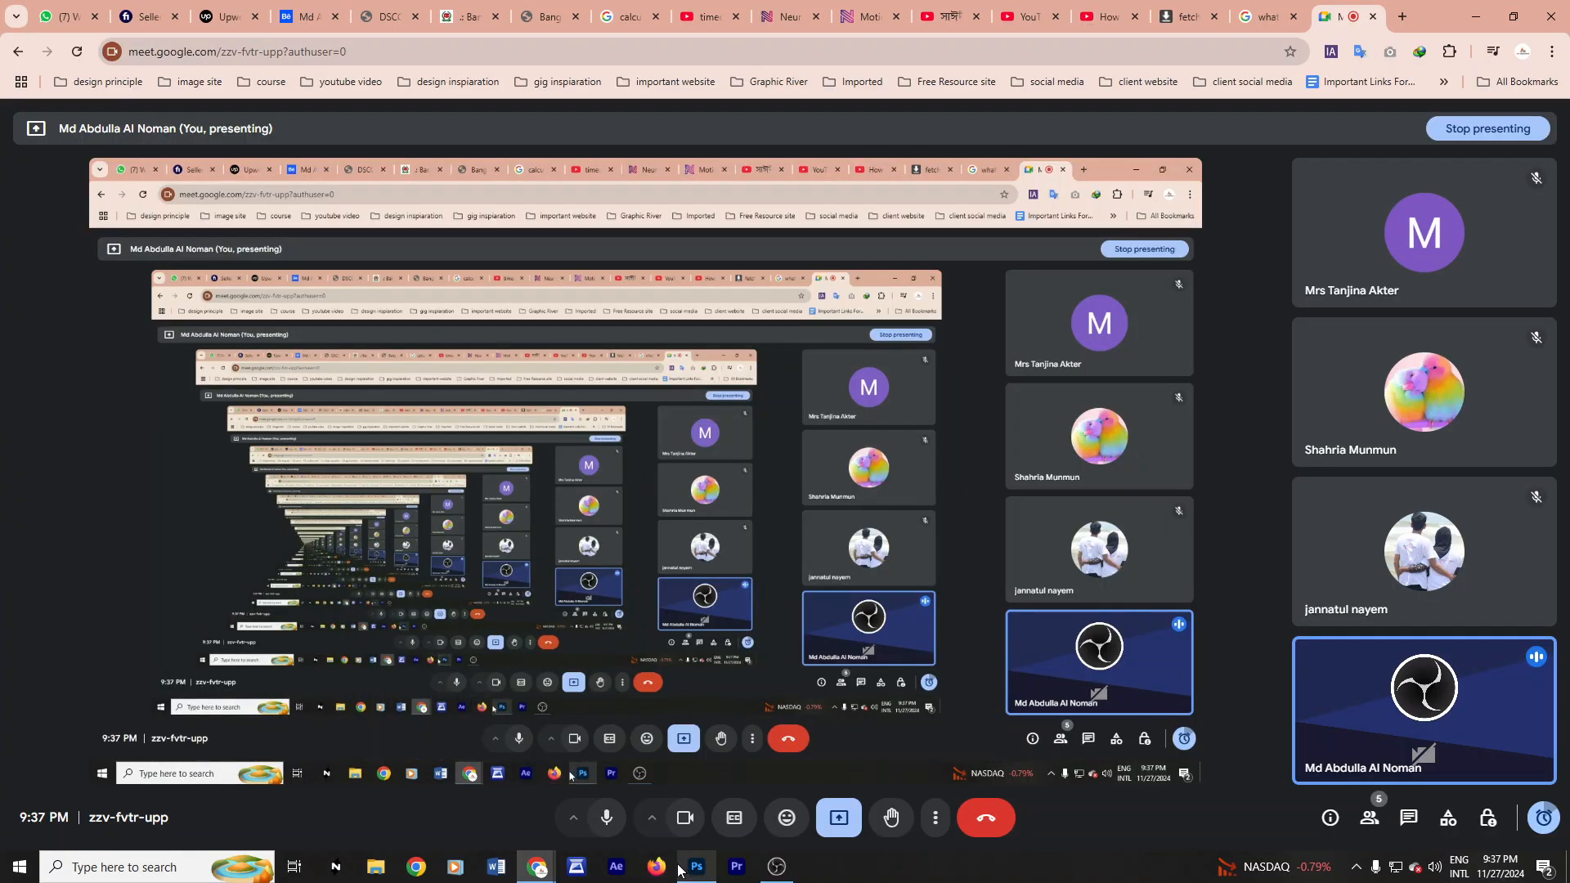
pyautogui.moveTo(678, 871)
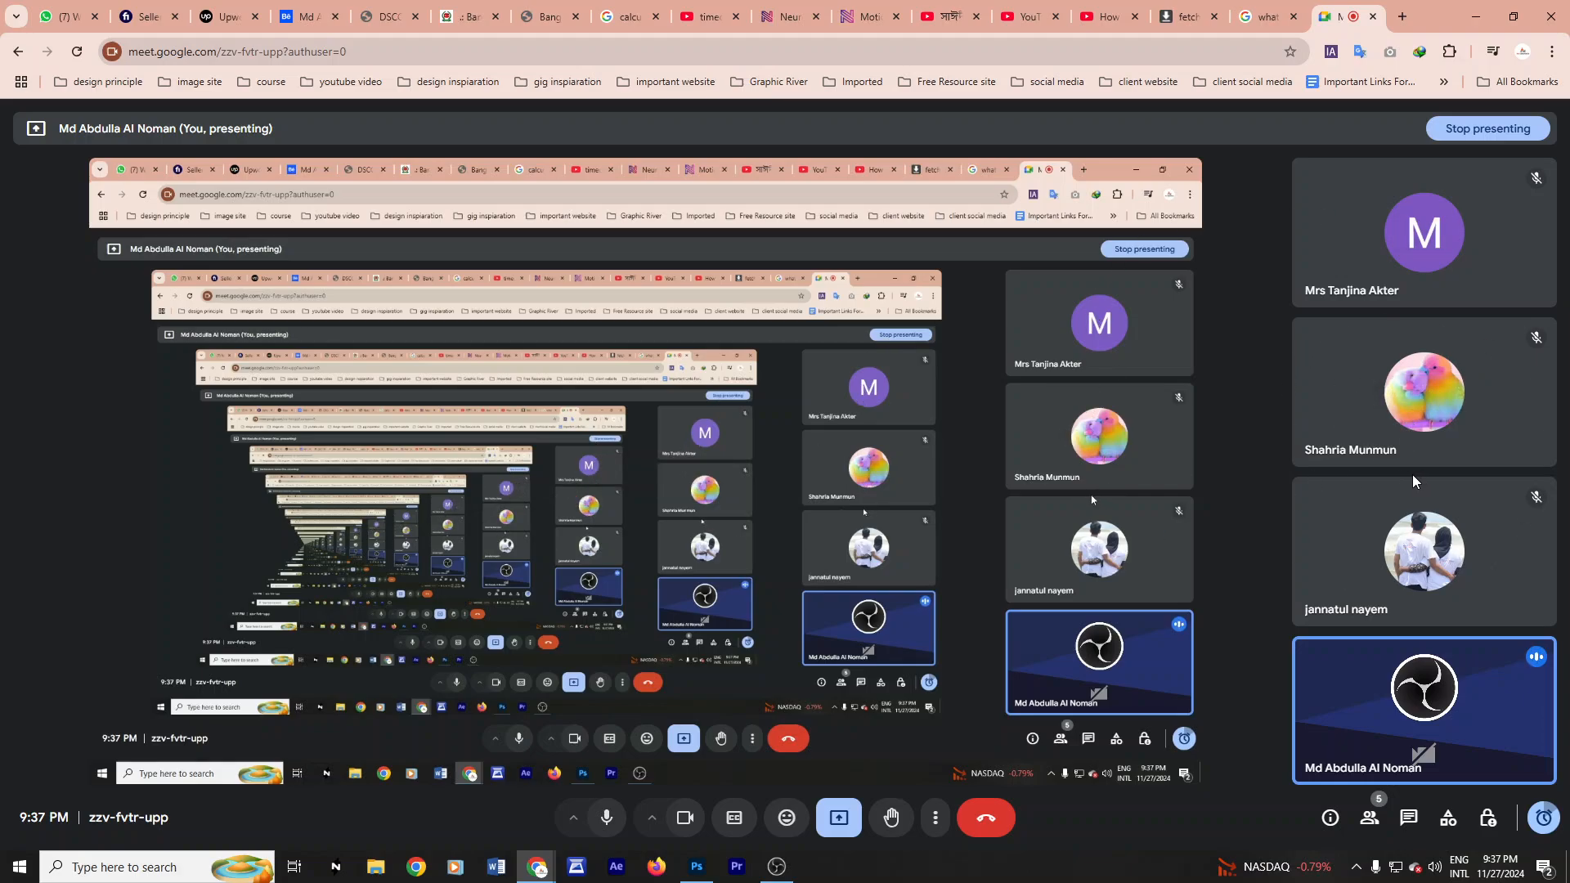
pyautogui.moveTo(1402, 480)
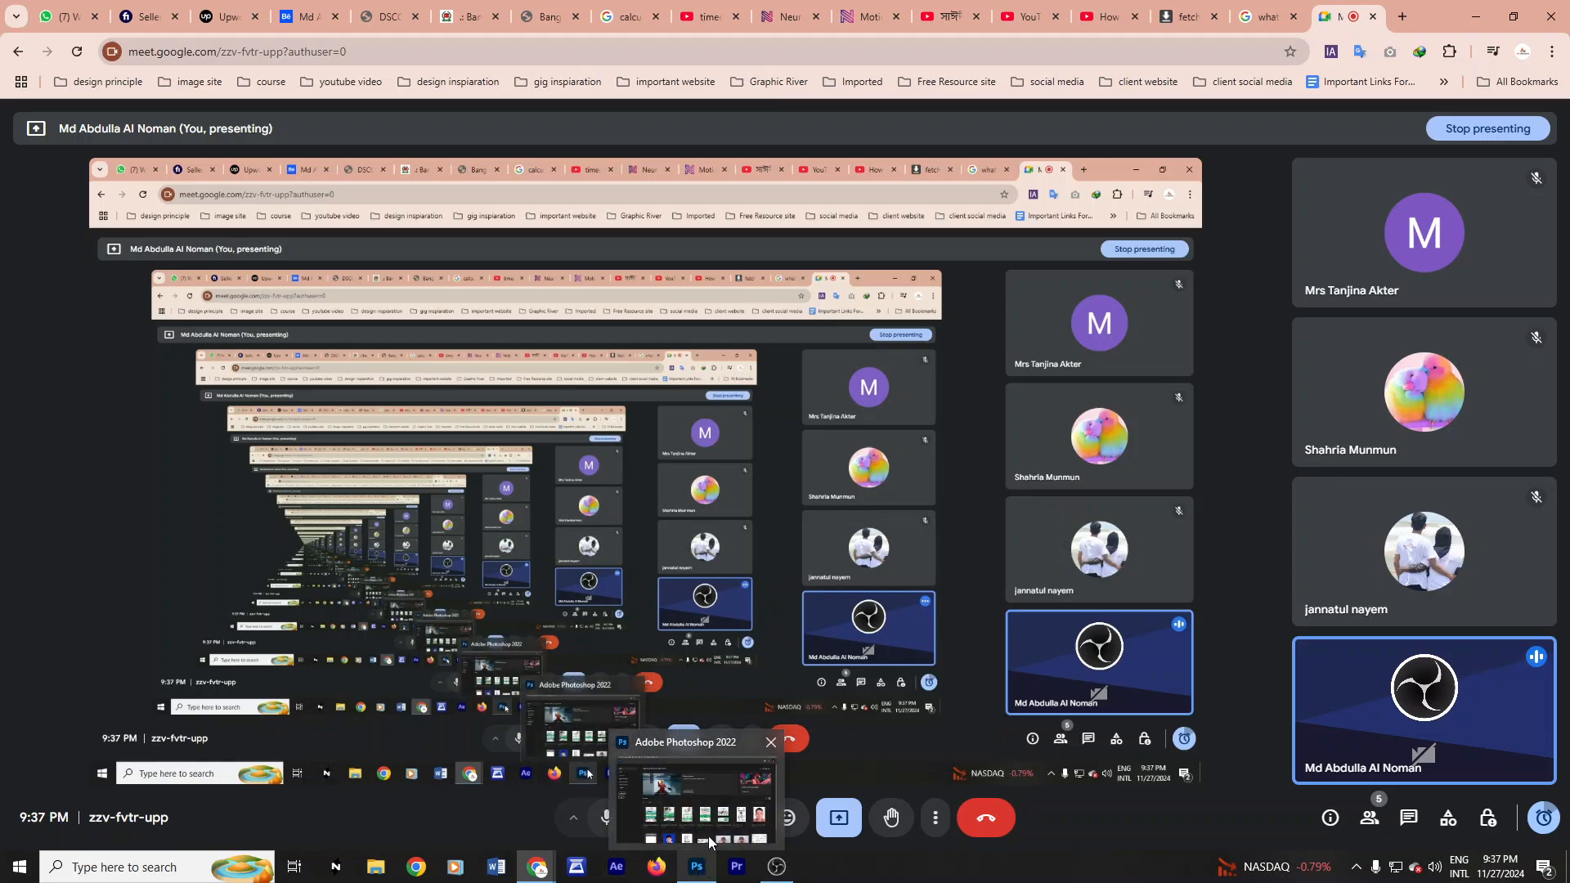
pyautogui.click(707, 814)
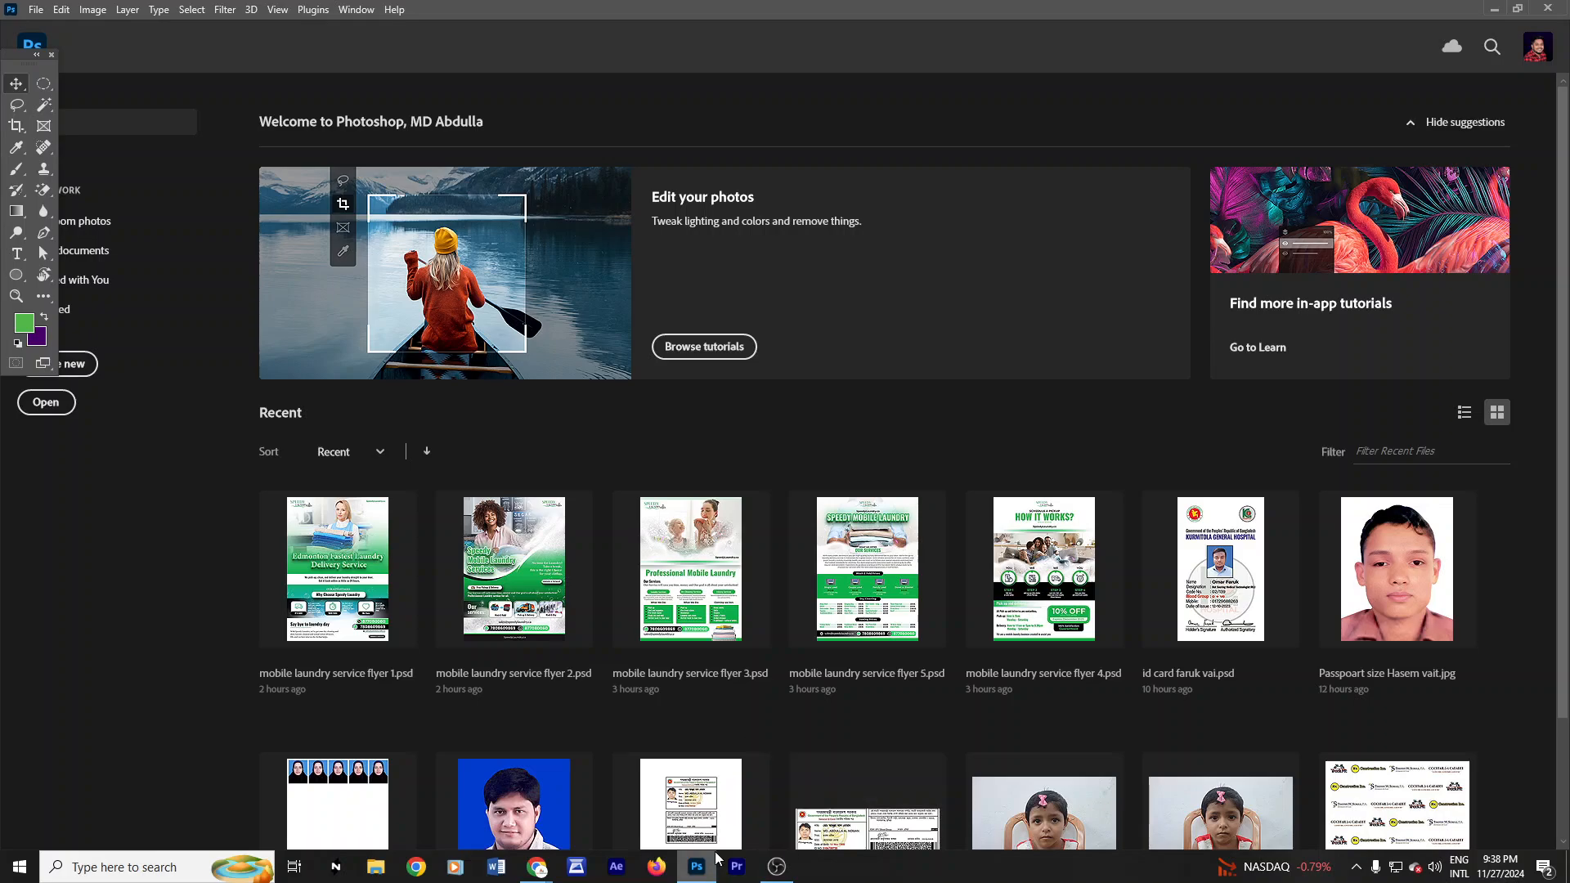
pyautogui.moveTo(537, 877)
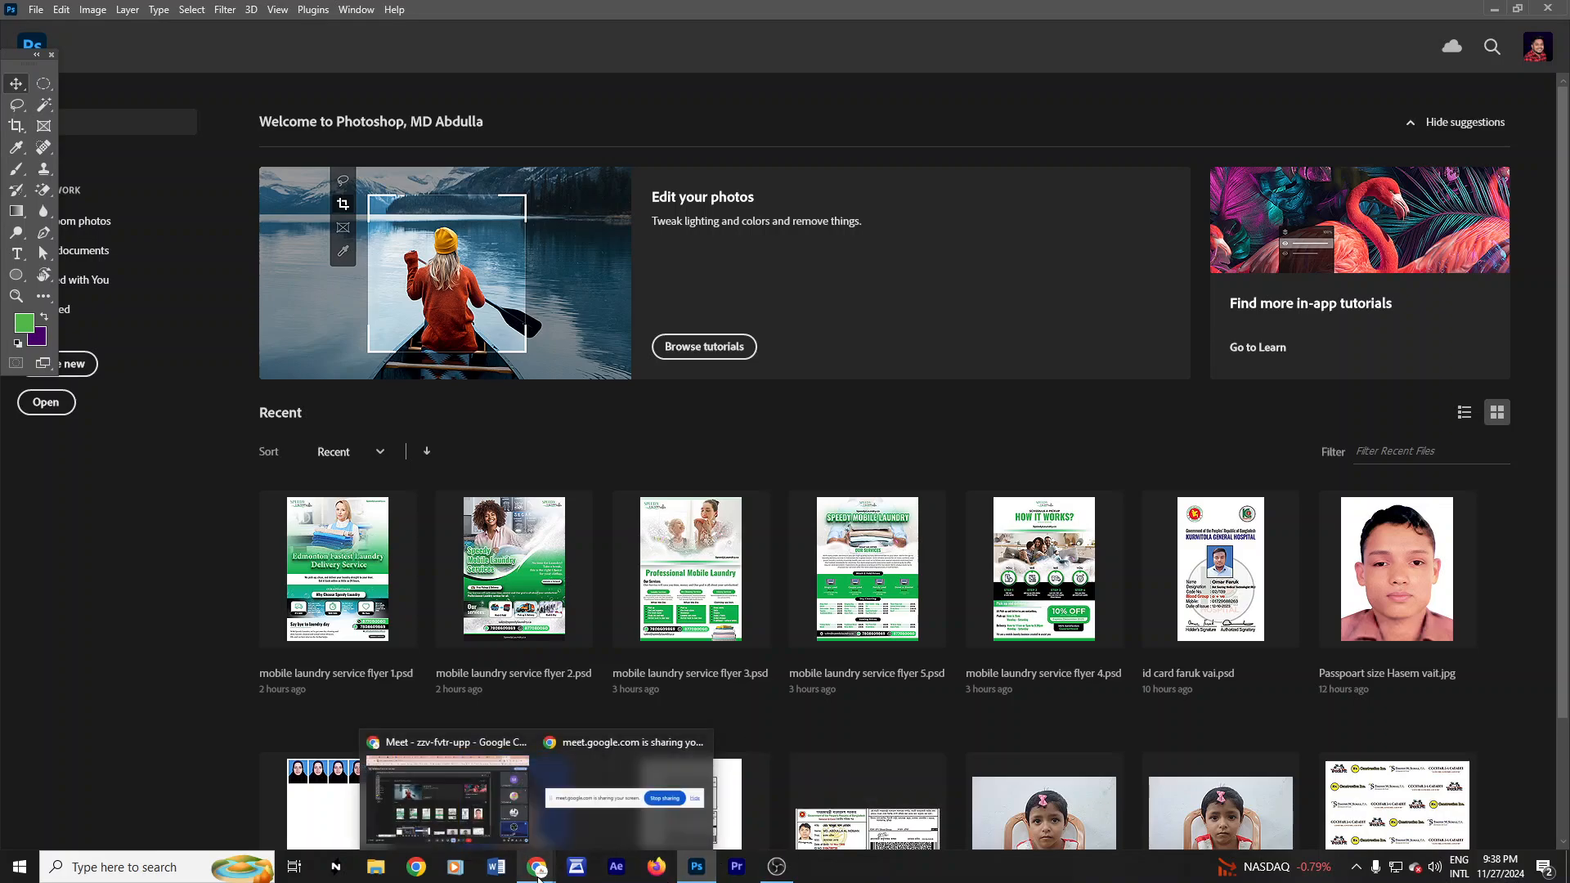
pyautogui.click(502, 812)
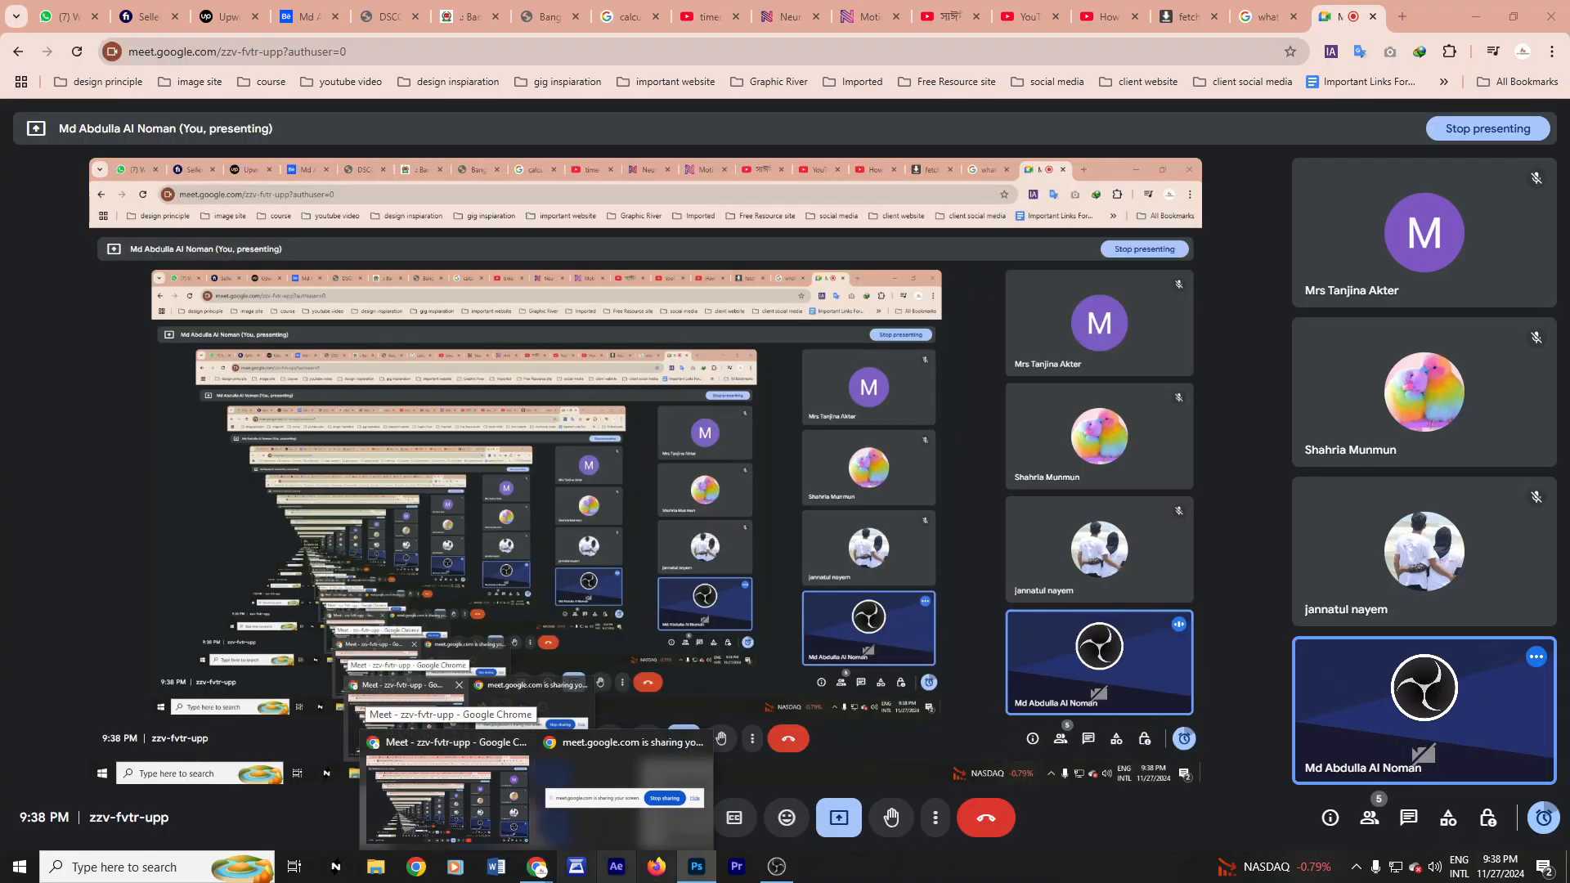
pyautogui.click(691, 875)
pyautogui.moveTo(696, 881)
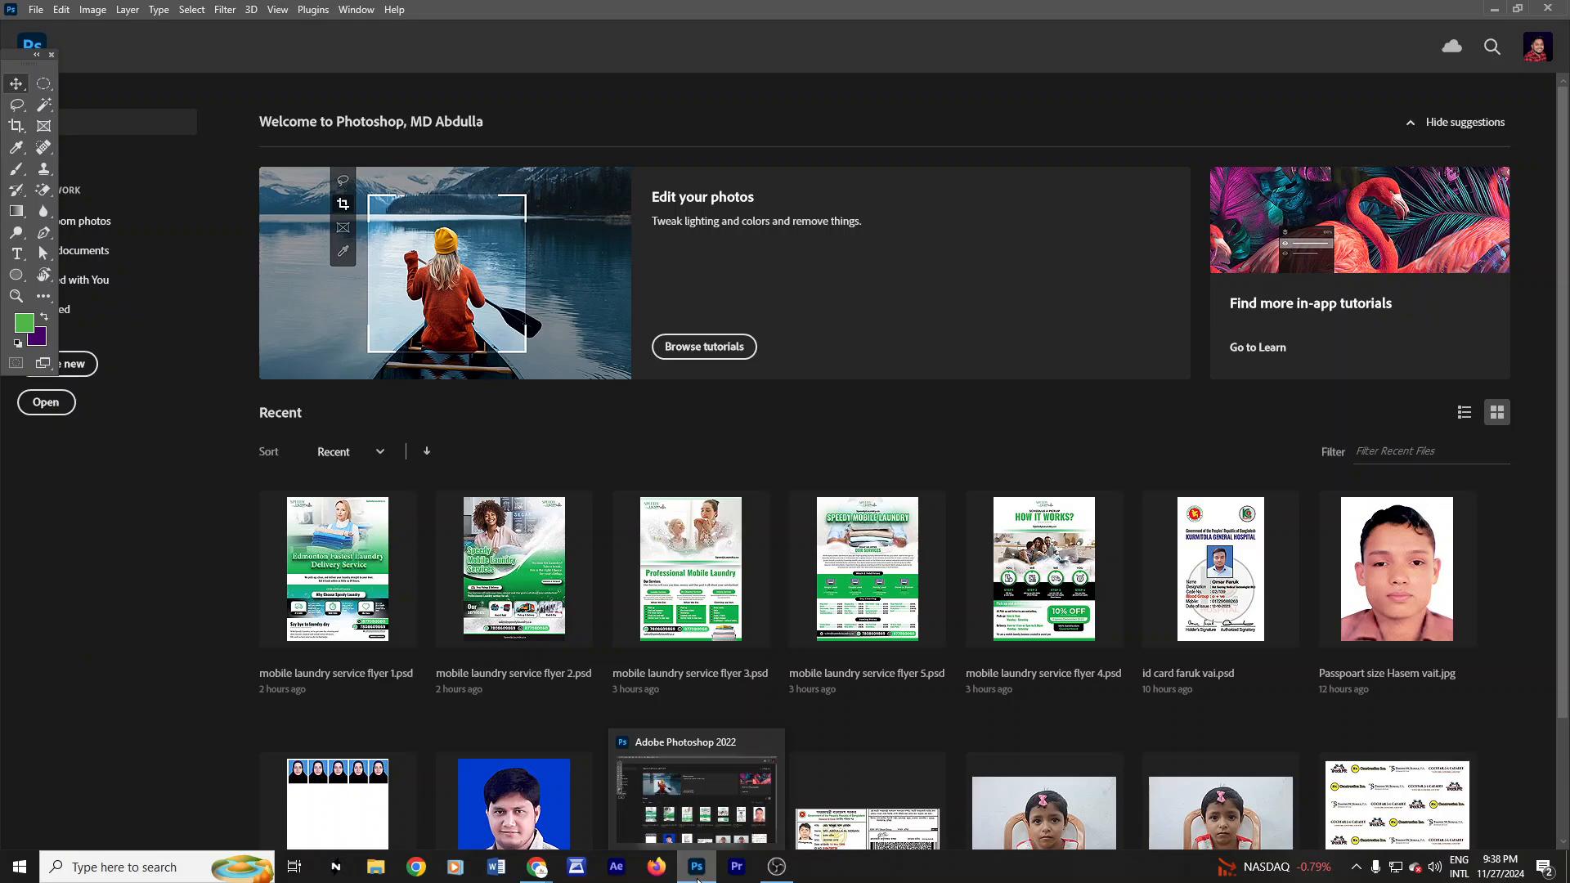
pyautogui.moveTo(779, 876)
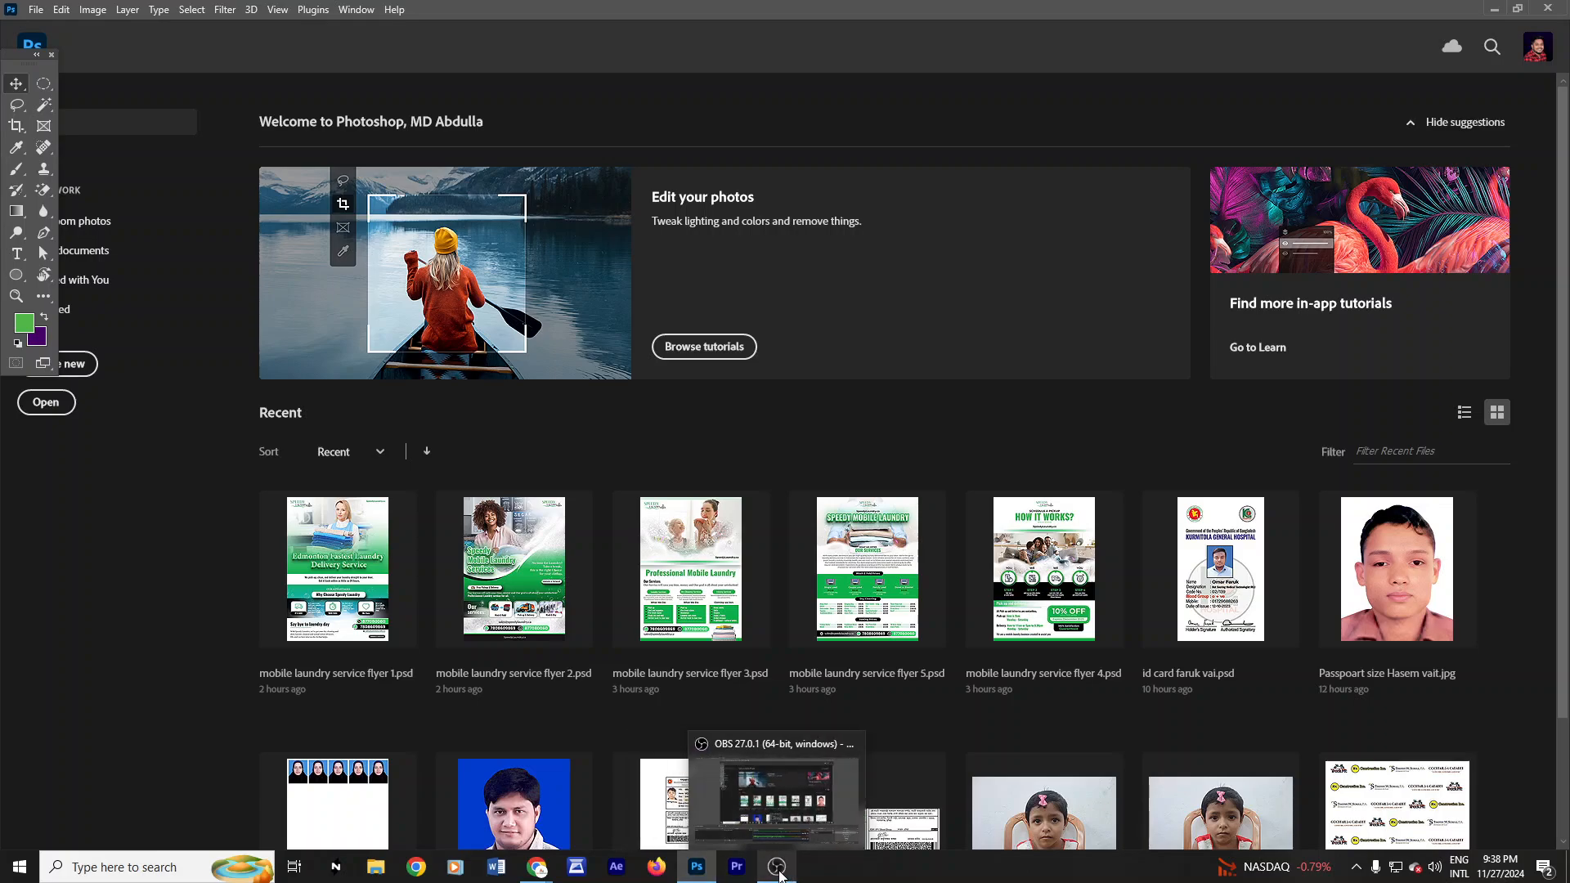
pyautogui.click(696, 868)
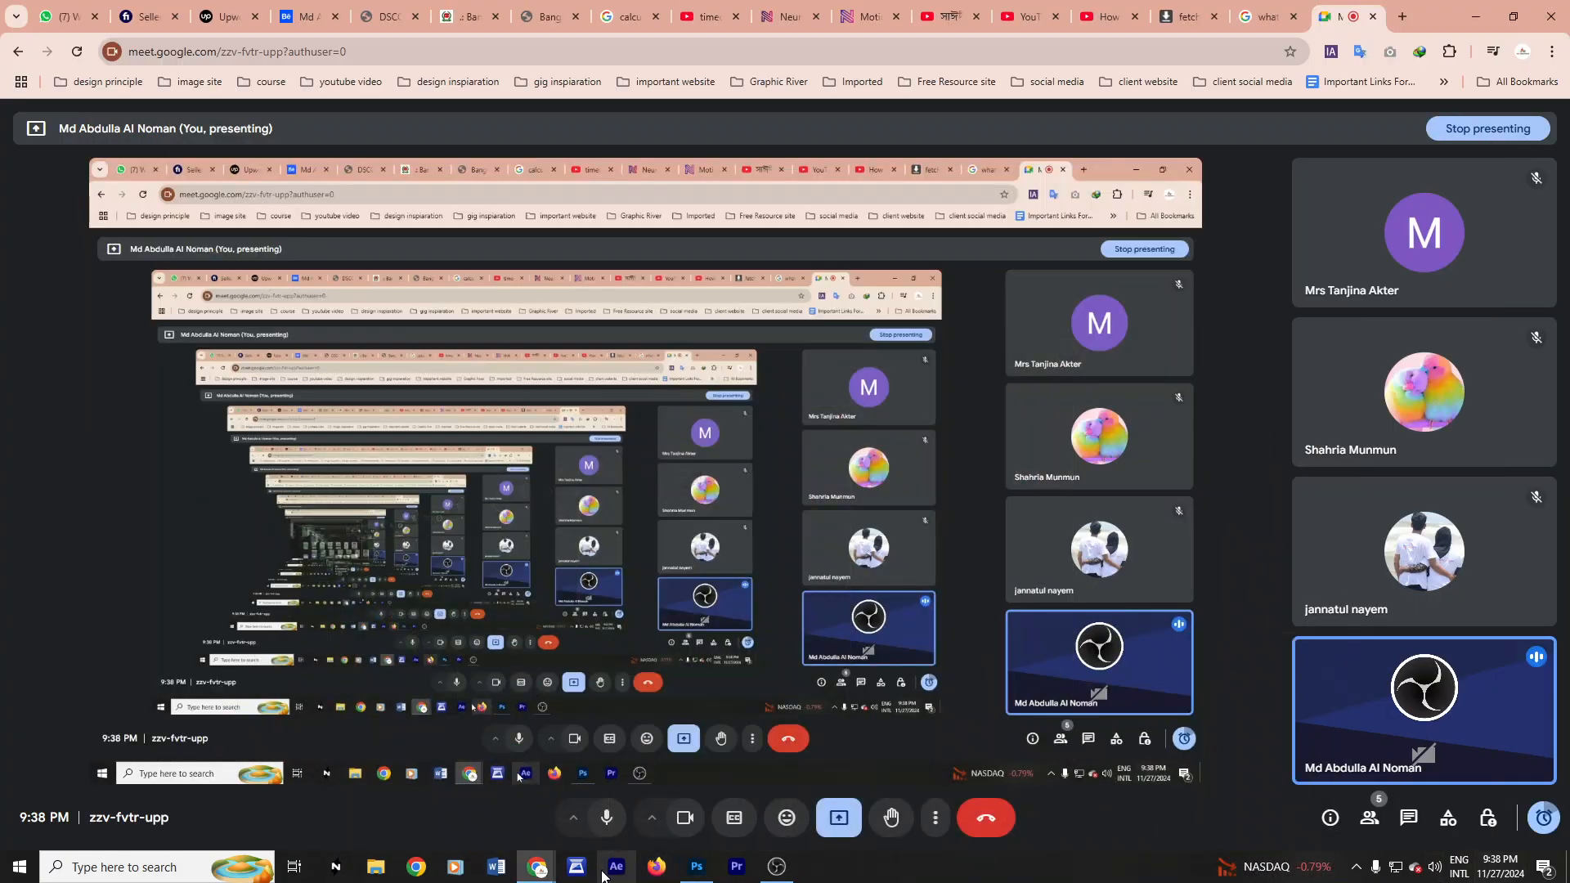
pyautogui.click(689, 865)
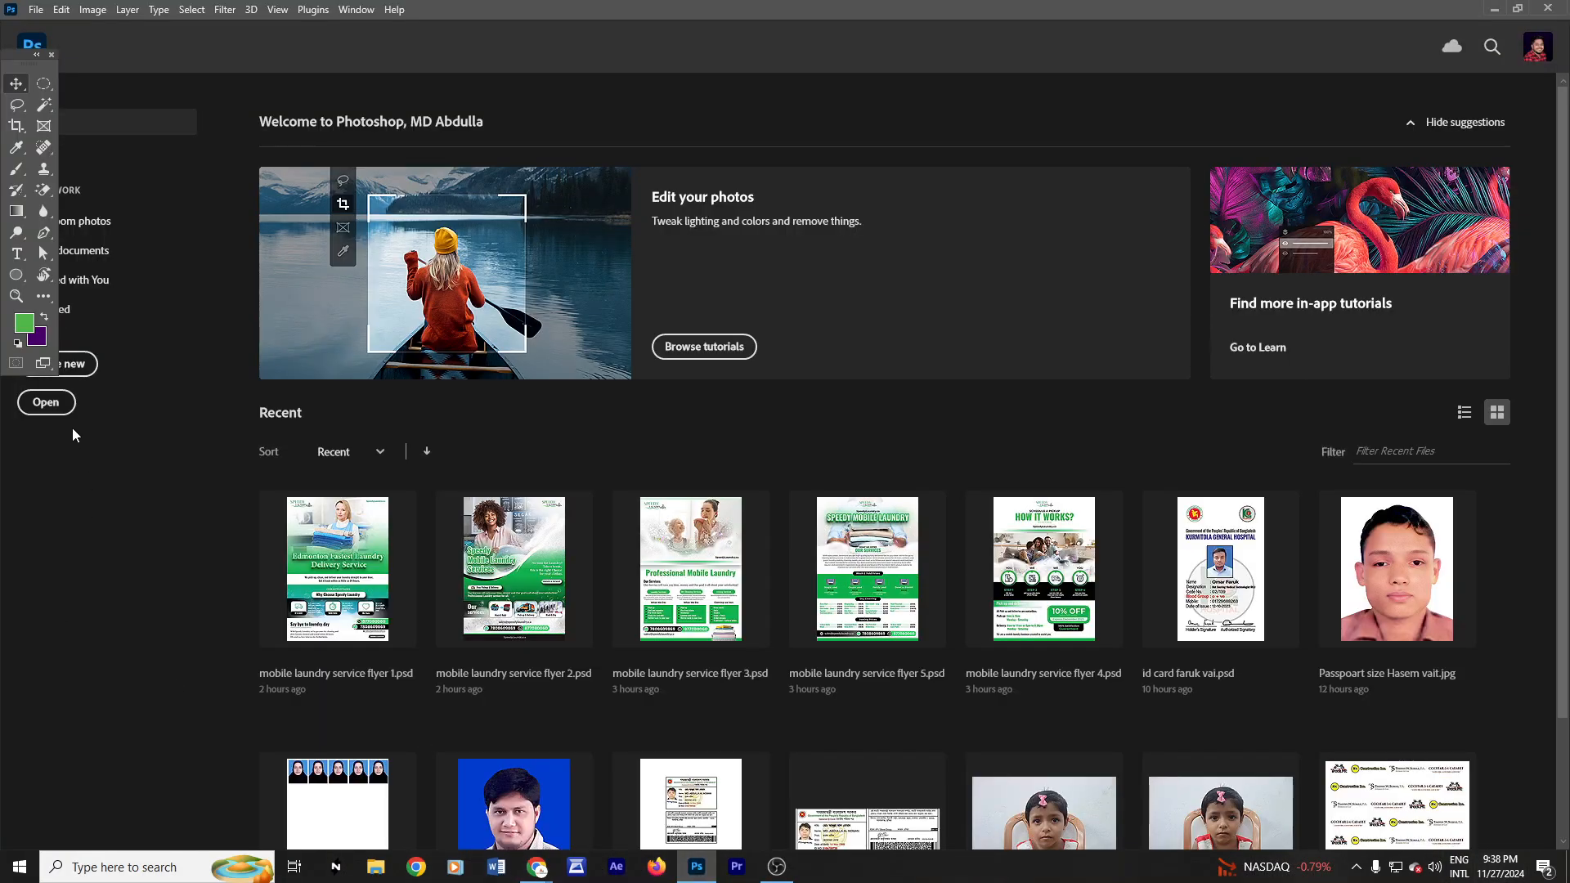
# Step: Create a new blank white portrait document of 2480 x 3508 px at 300 ppi in CMYK color
pyautogui.click(73, 372)
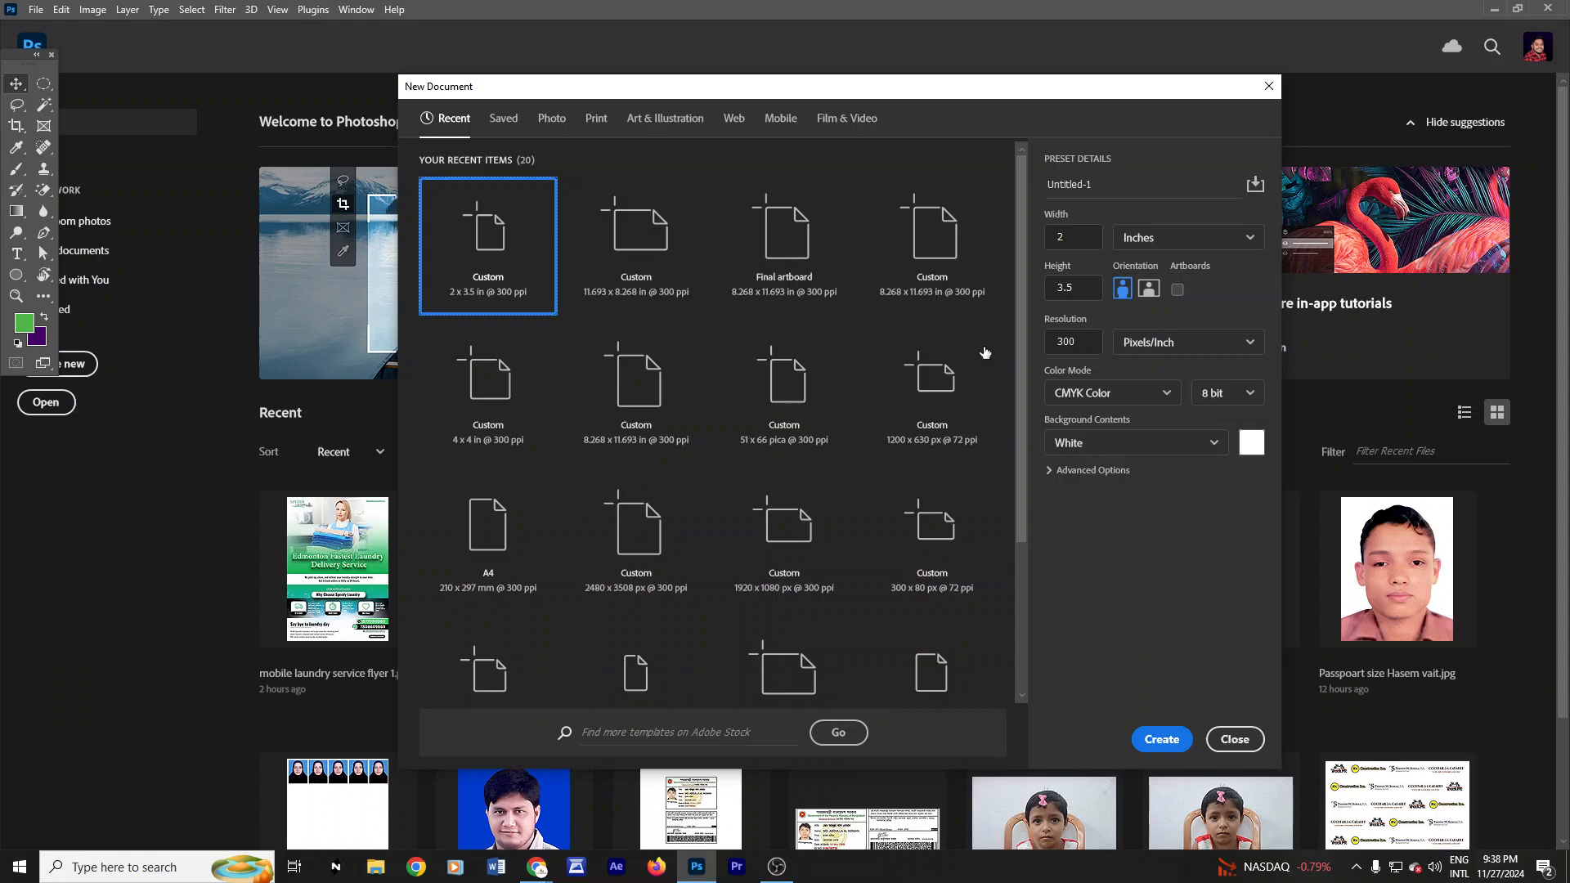
pyautogui.click(504, 118)
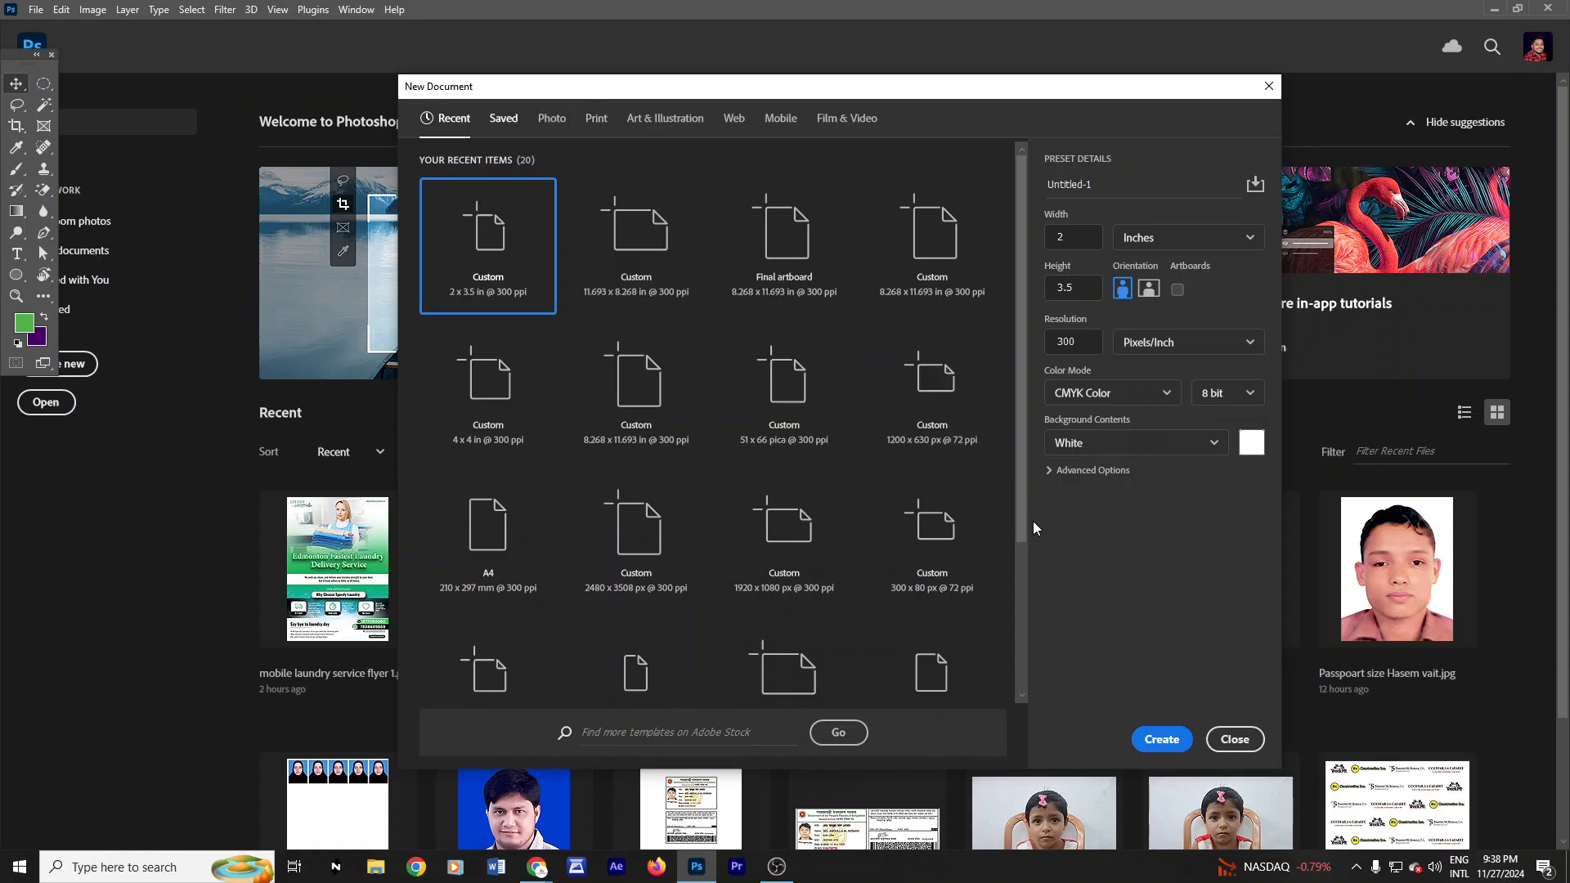
pyautogui.click(1162, 739)
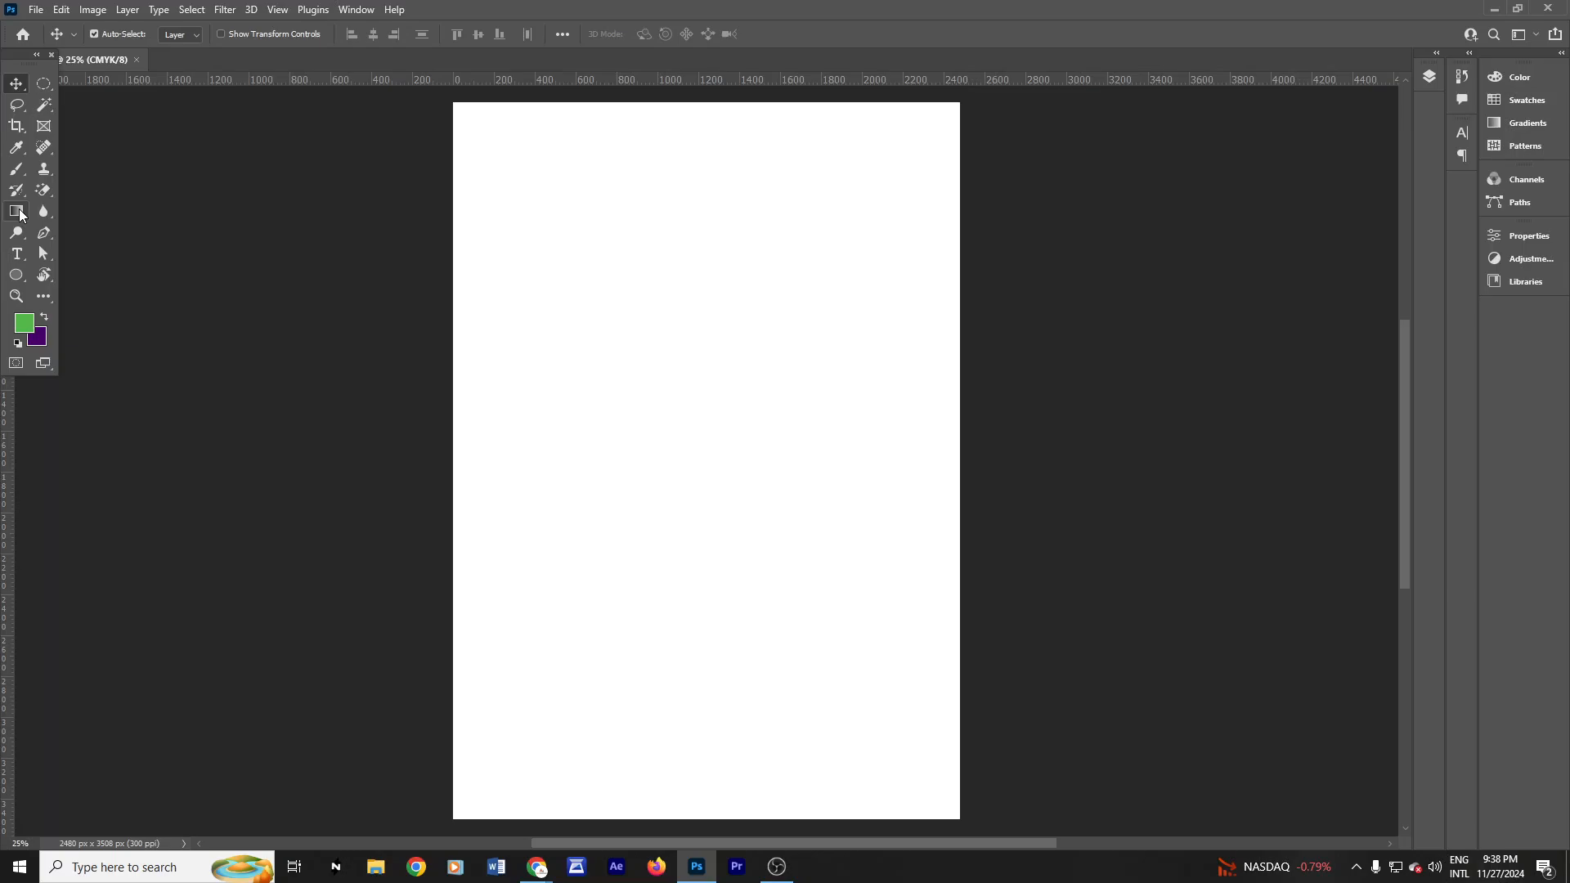
# Step: Show the tool variants grouped under the Gradient, Pen and Type tools, finishing with the Pen tool active
pyautogui.click(18, 212)
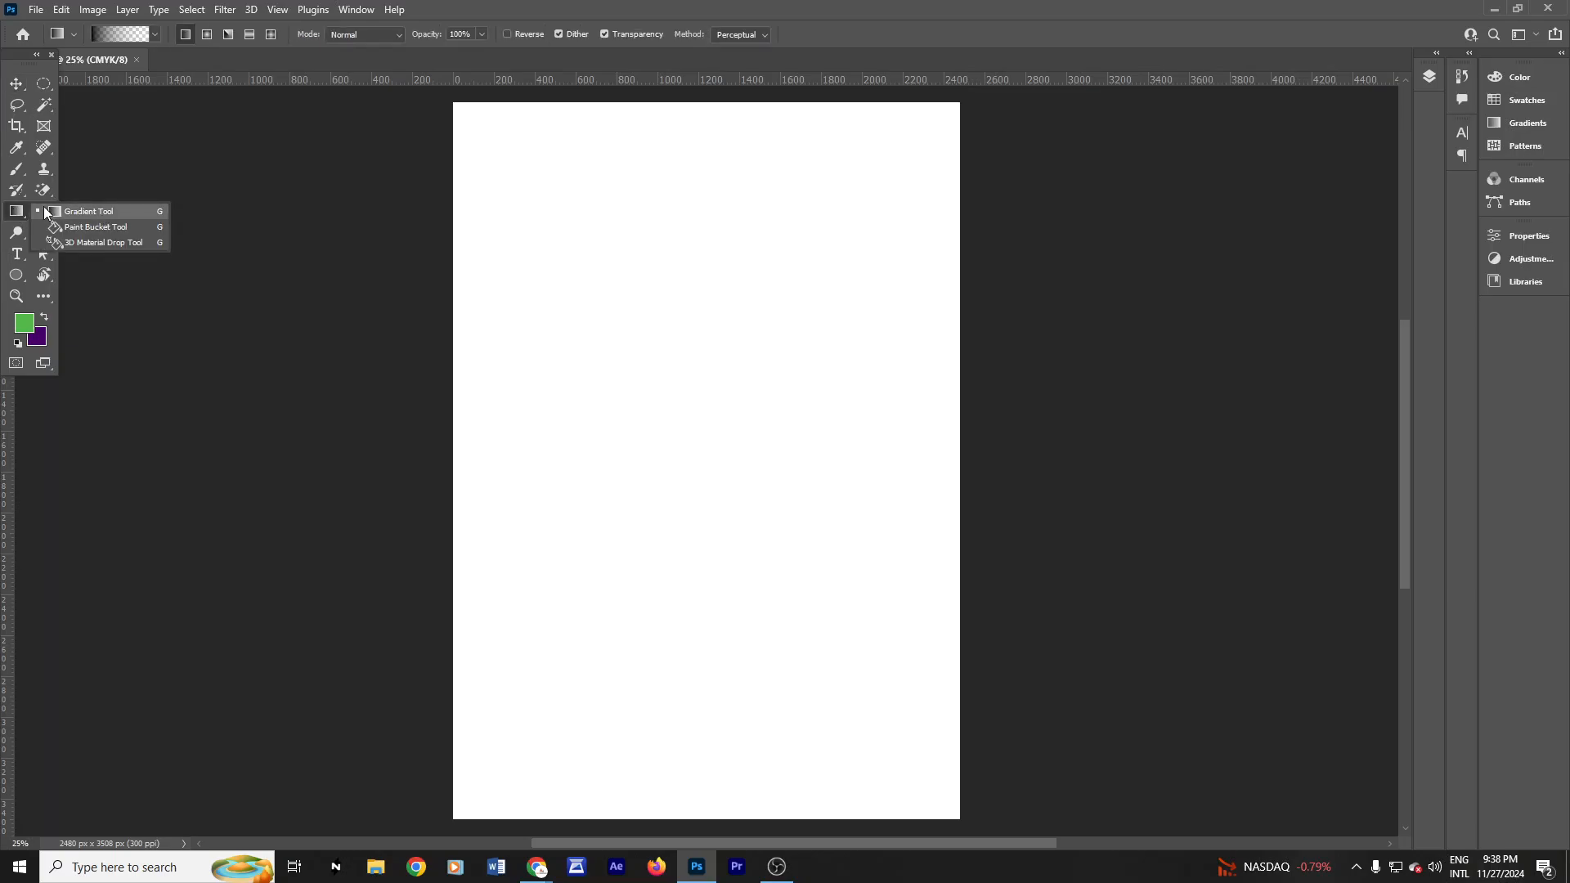
pyautogui.click(45, 211)
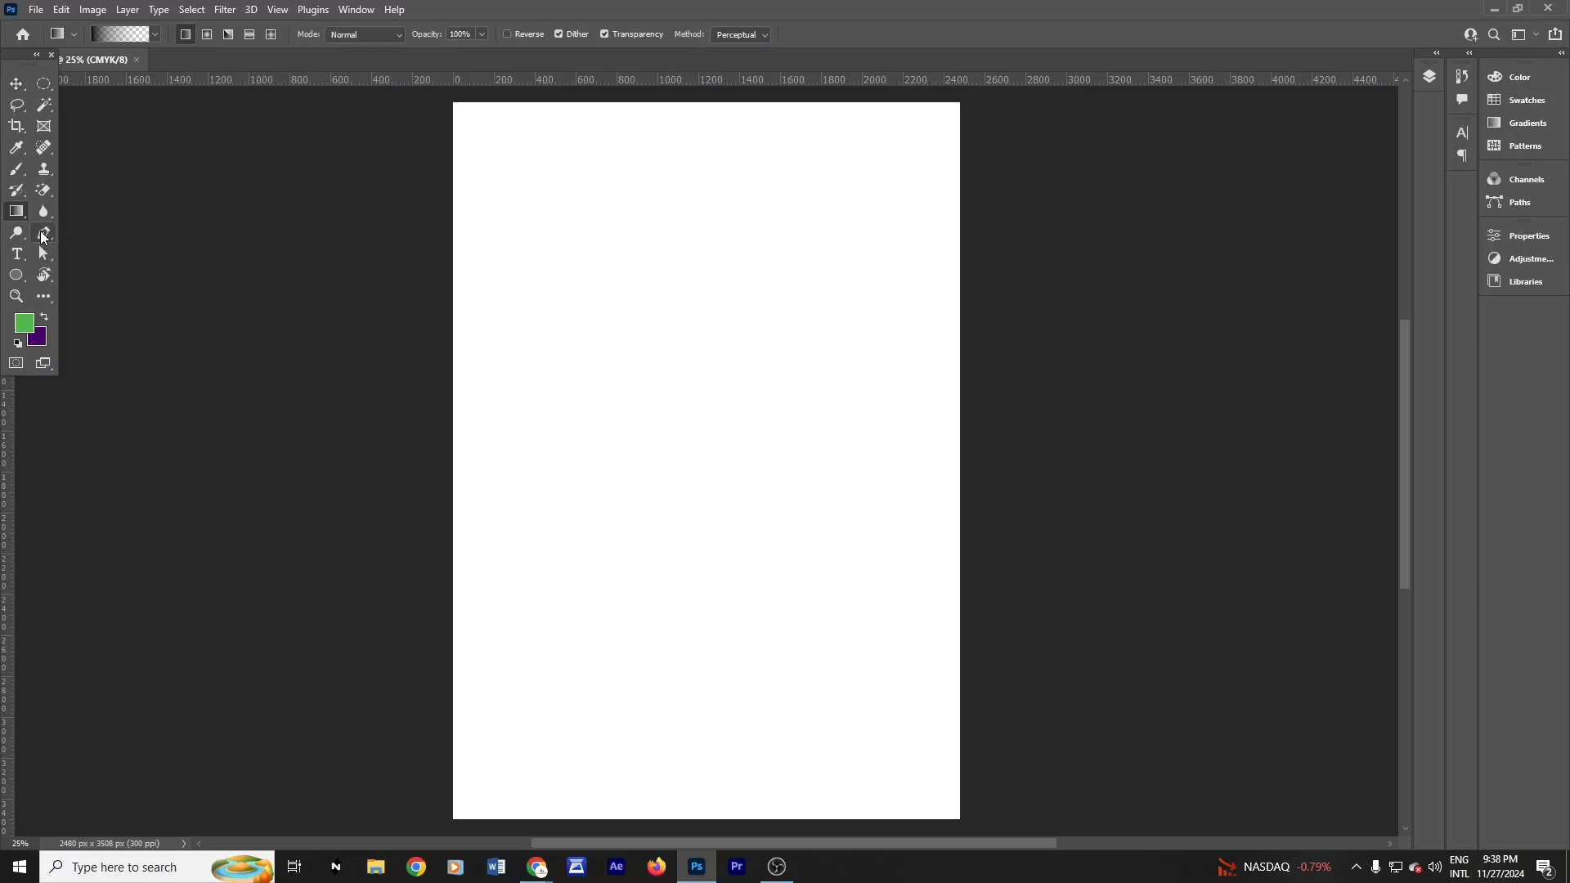
pyautogui.click(44, 235)
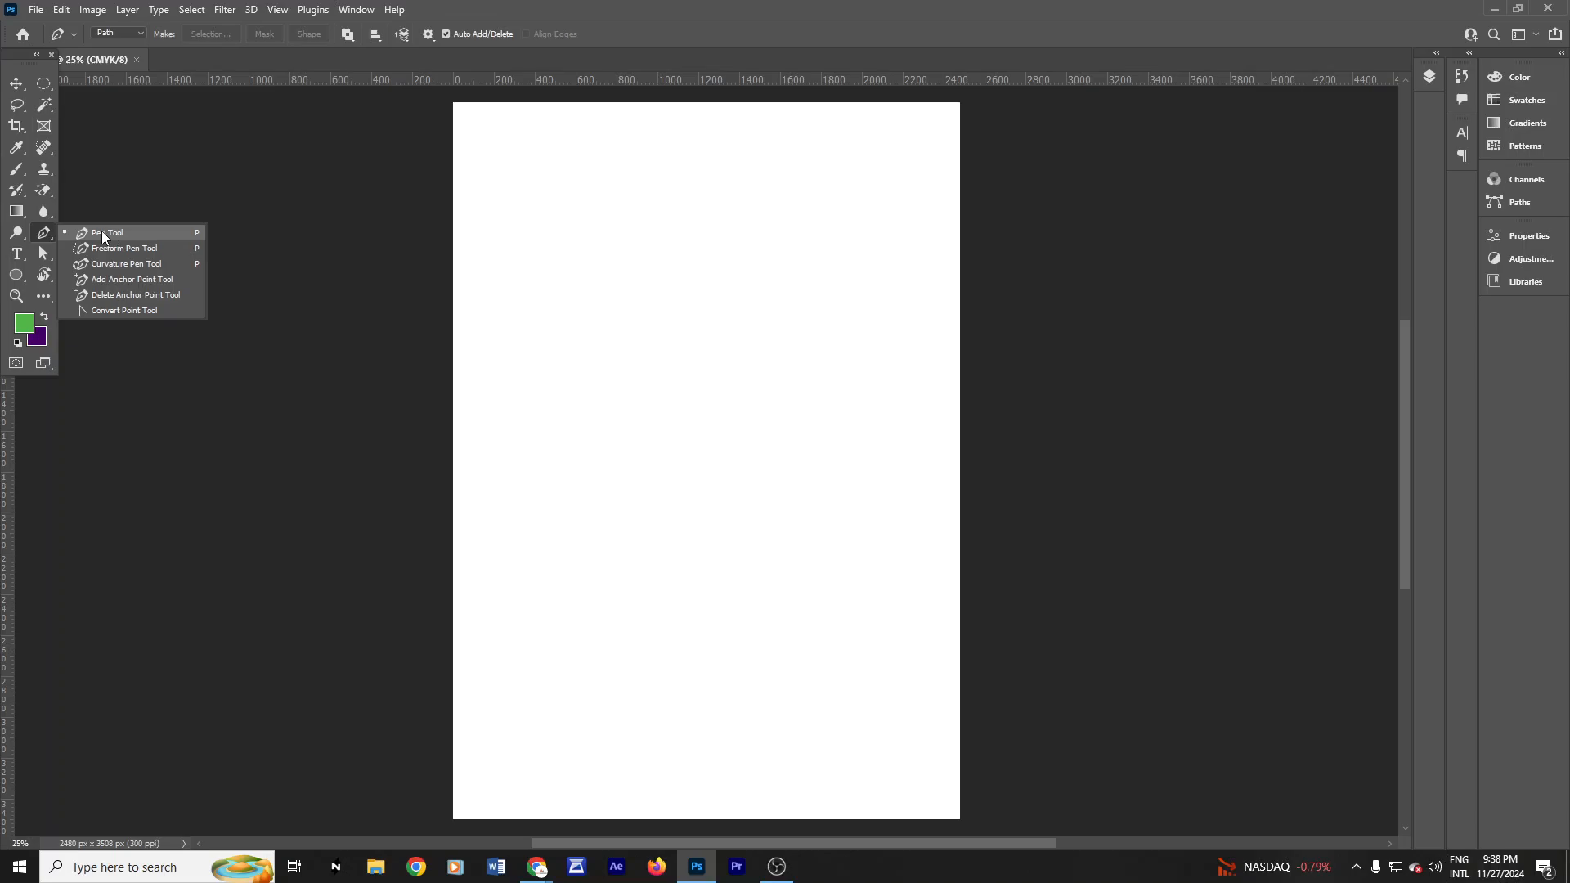
pyautogui.click(112, 236)
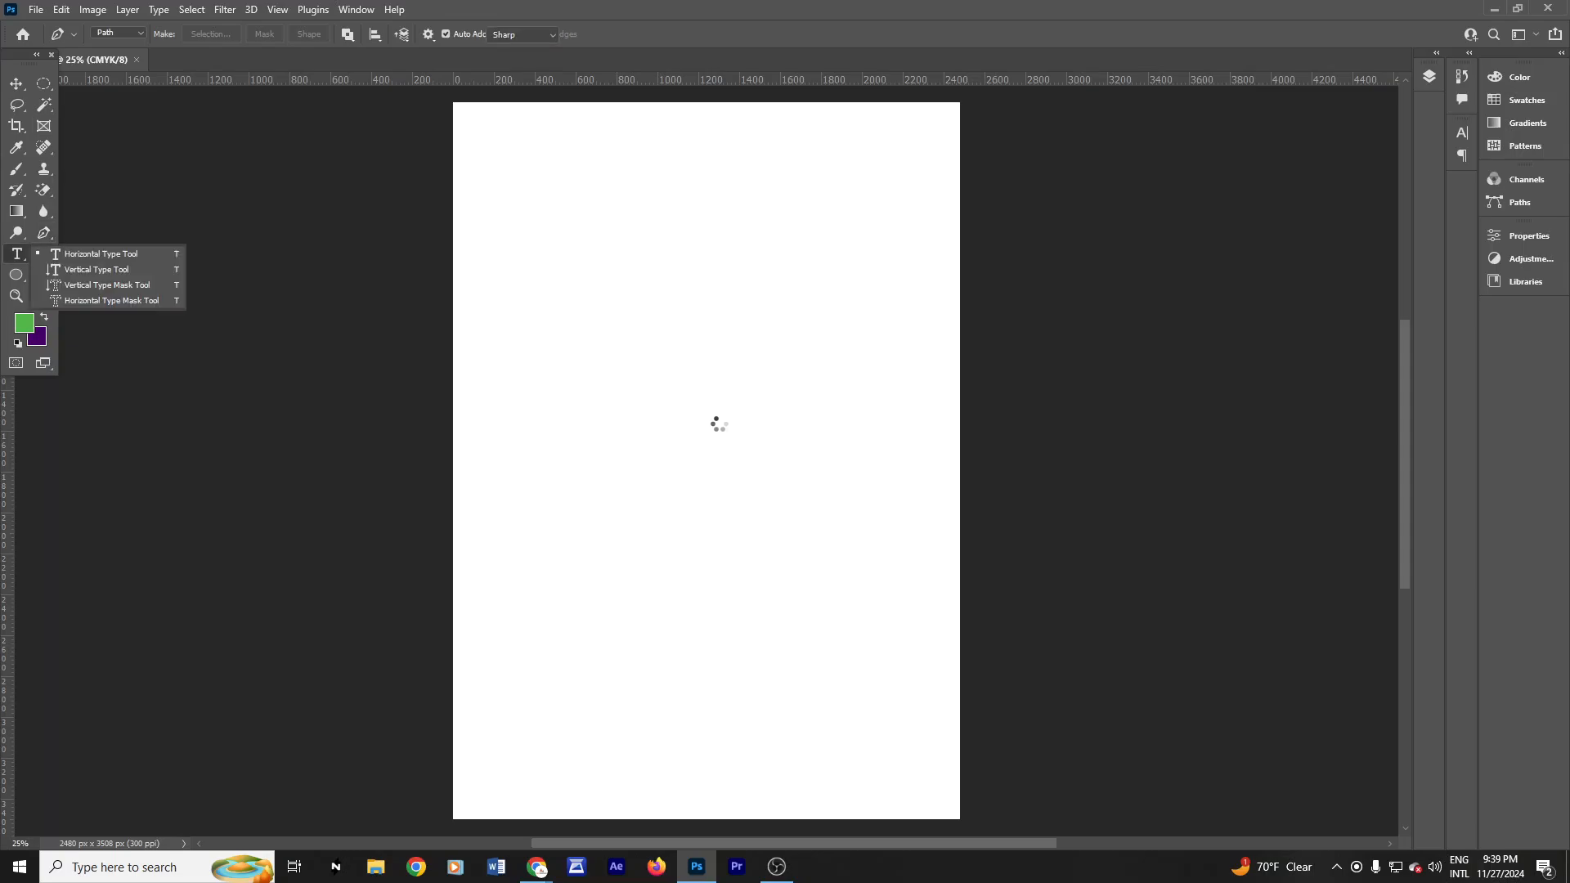
pyautogui.press('t')
pyautogui.press('p')
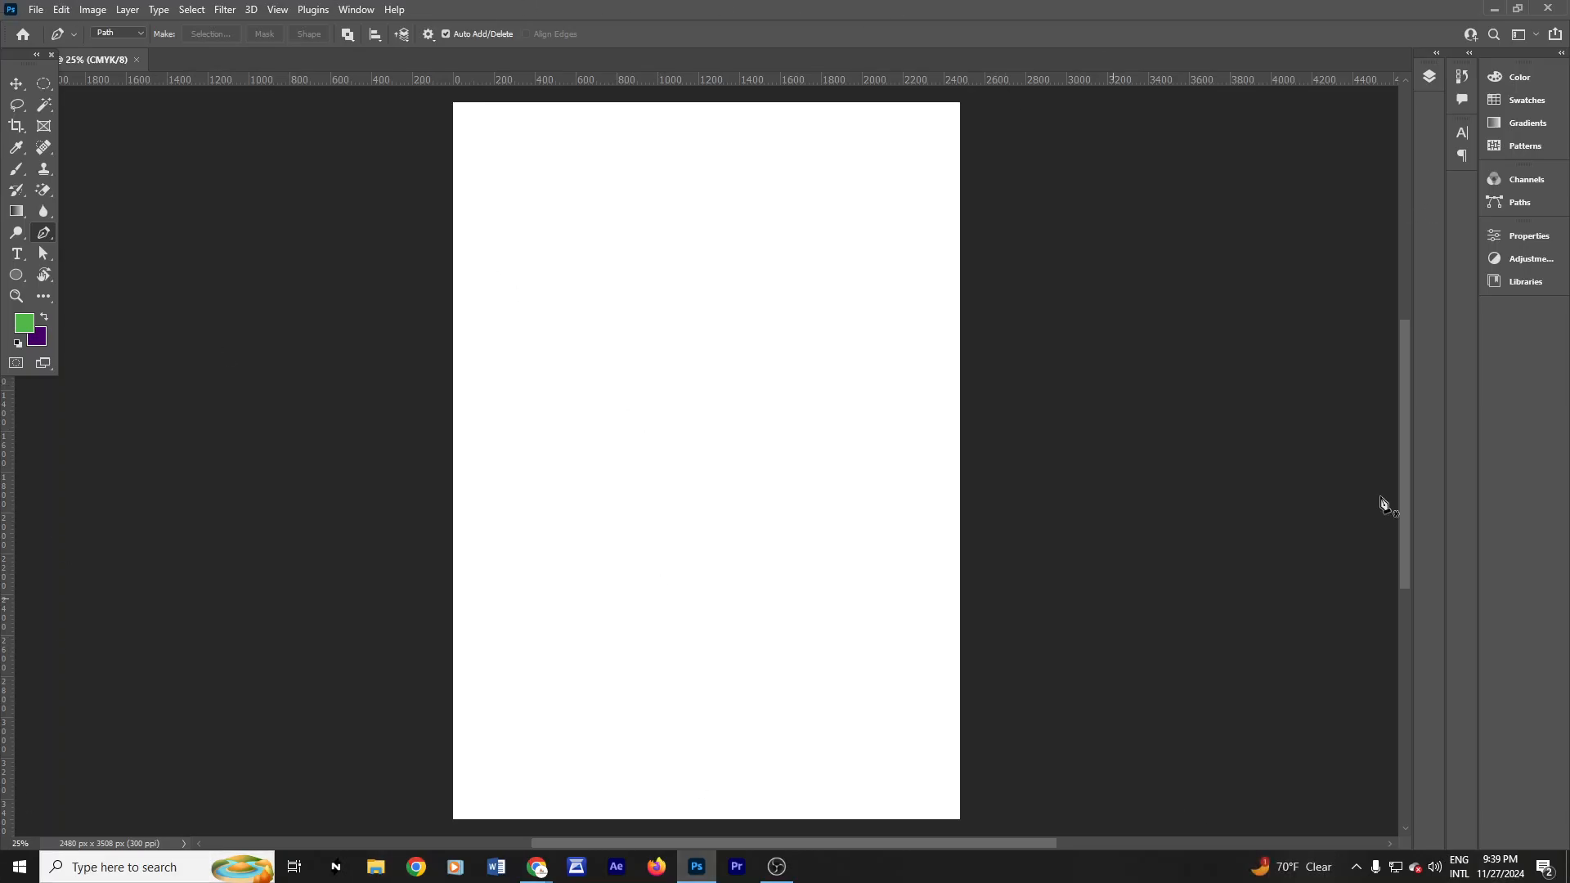
# Step: Switch to the Chrome window with the Meet call, open a new browser tab and close the floating Meet window
pyautogui.moveTo(536, 865)
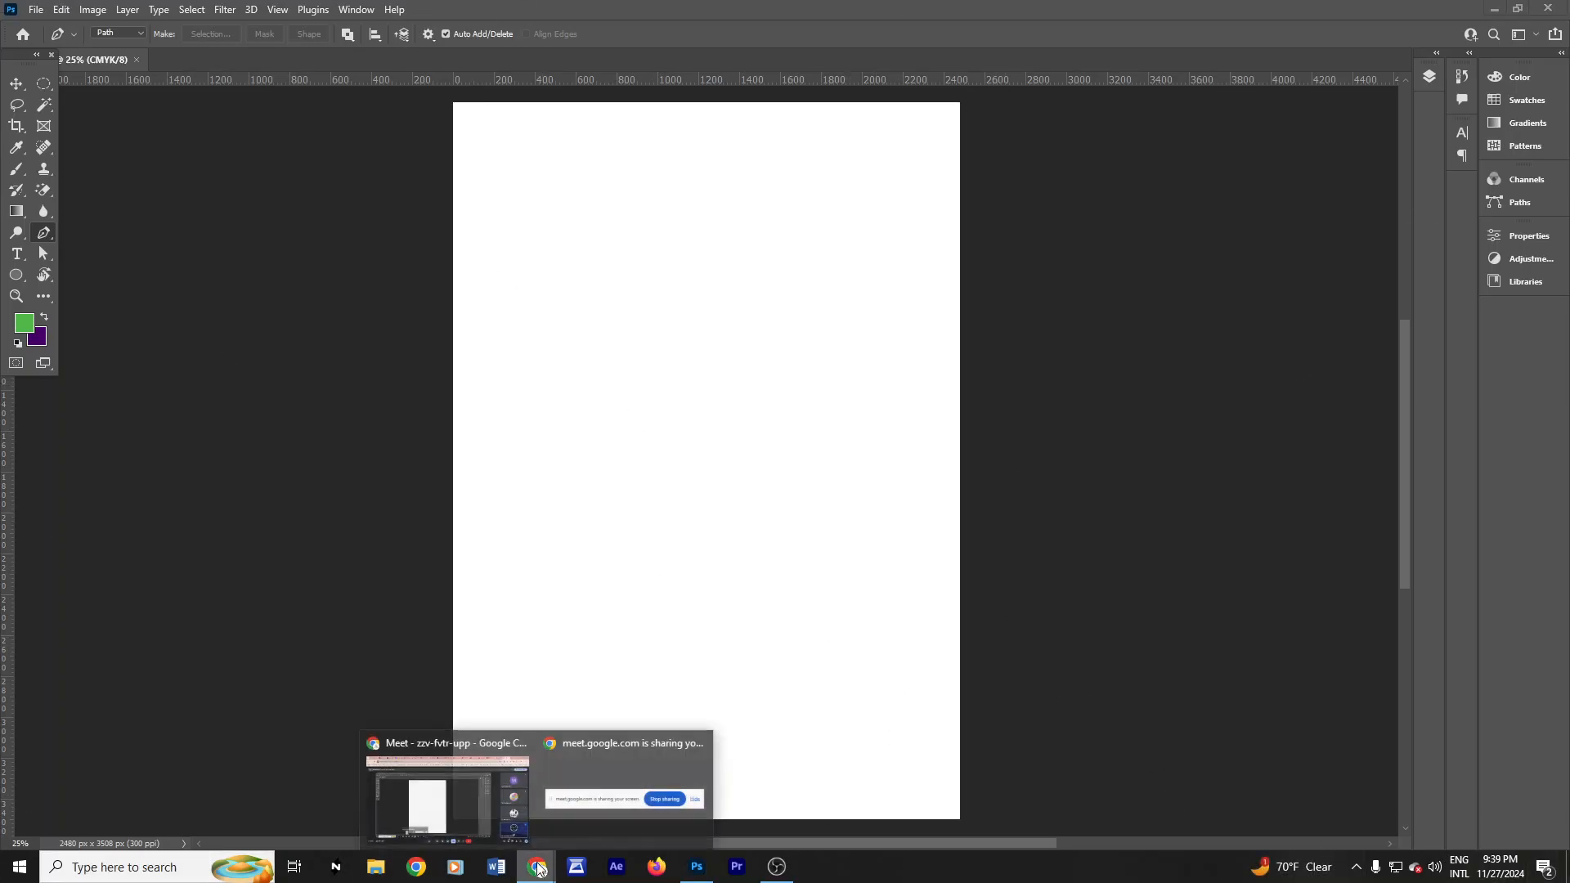
pyautogui.click(429, 803)
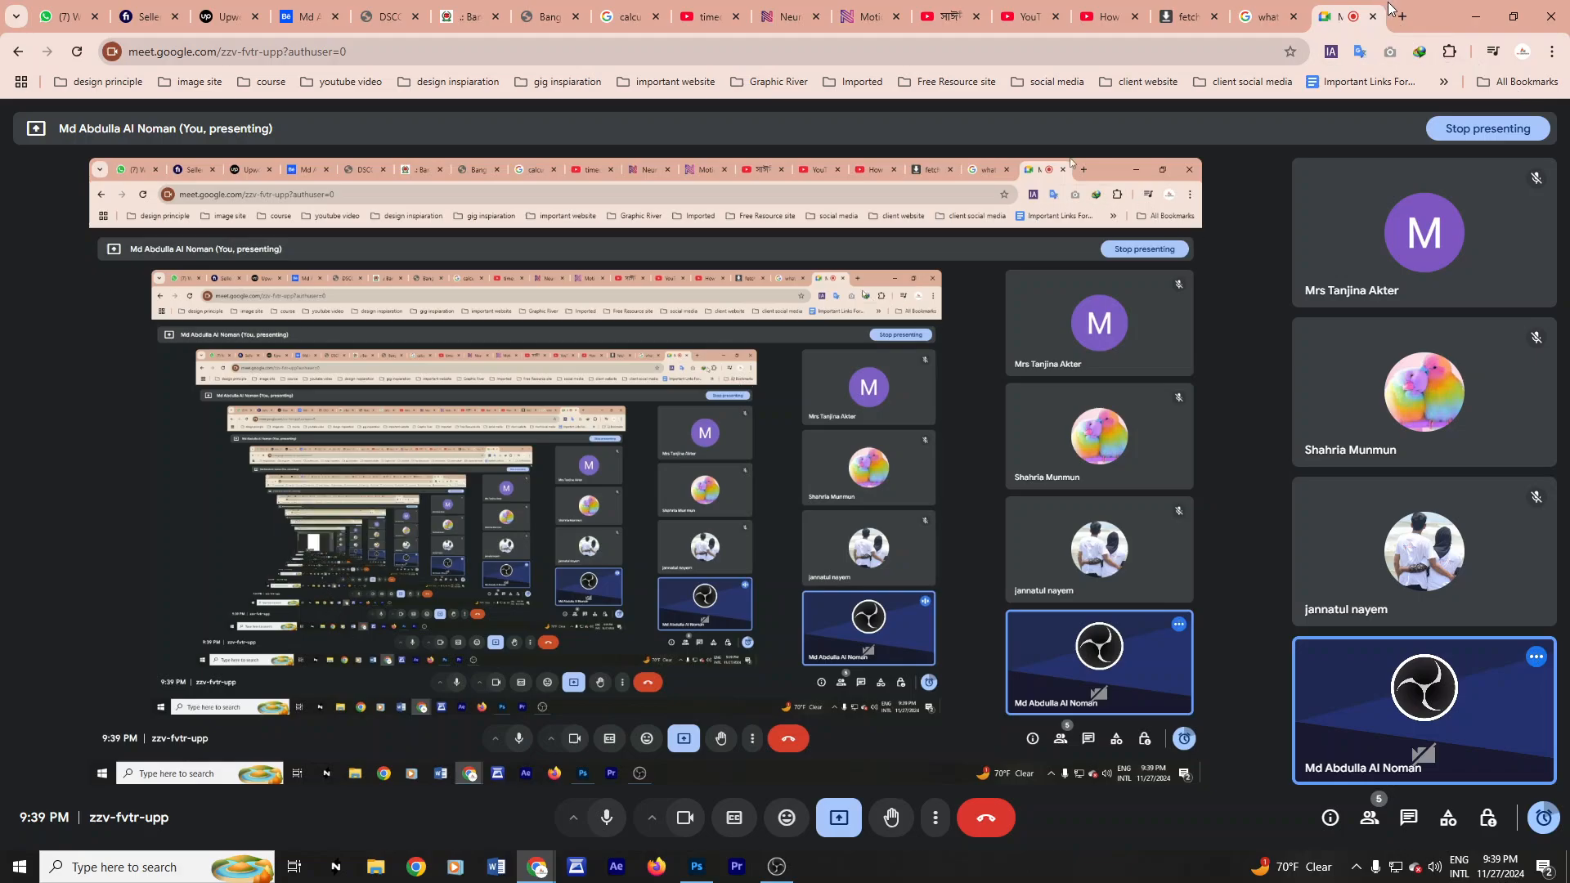
pyautogui.click(1402, 16)
pyautogui.click(708, 52)
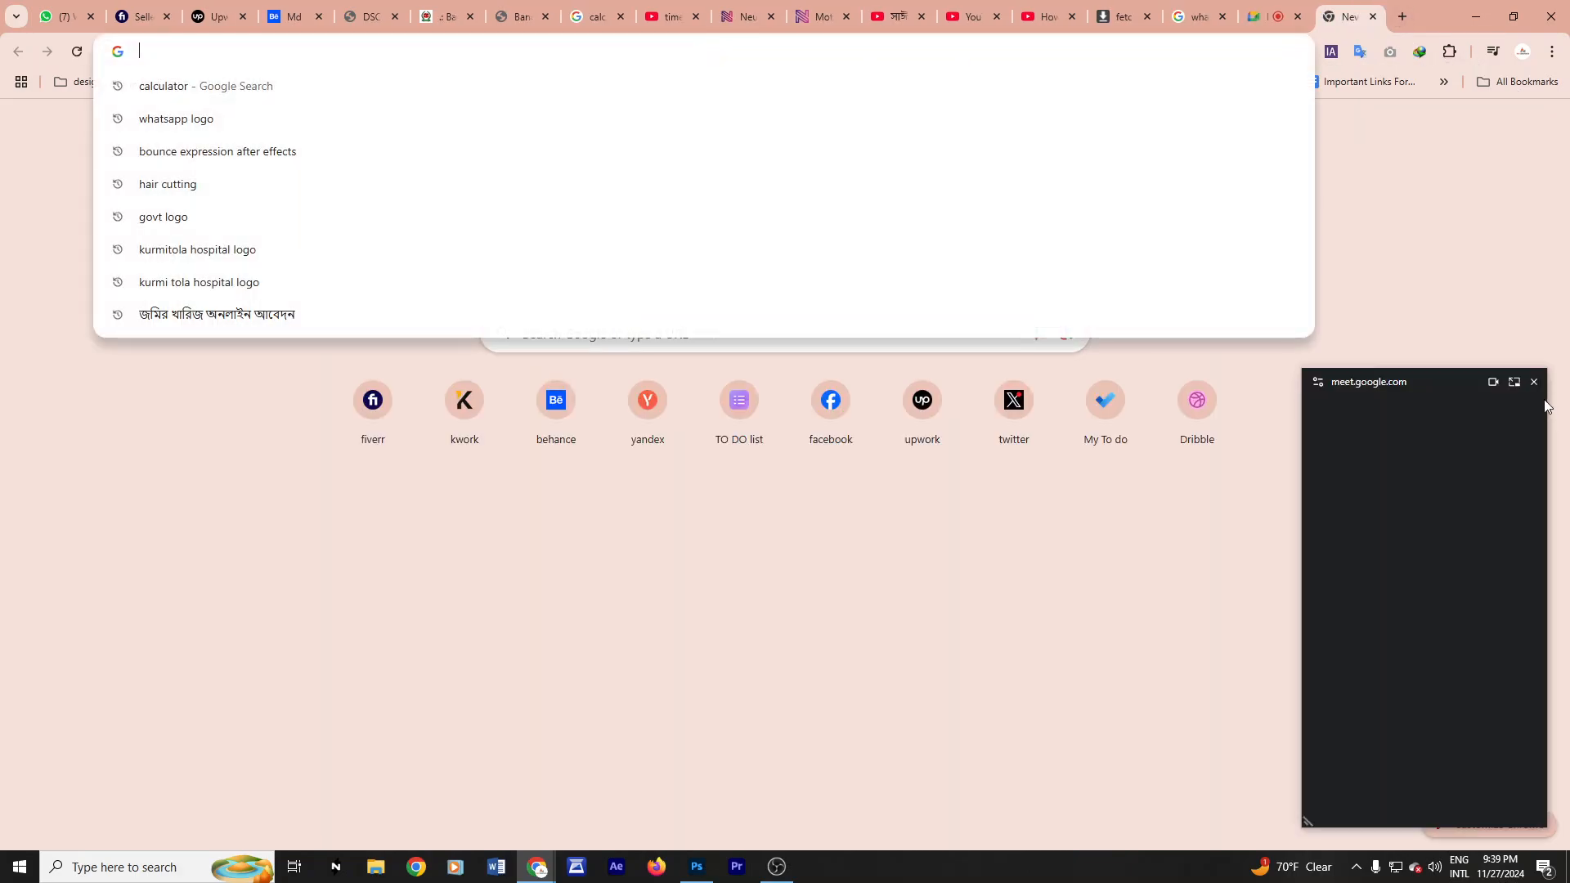
pyautogui.click(1538, 384)
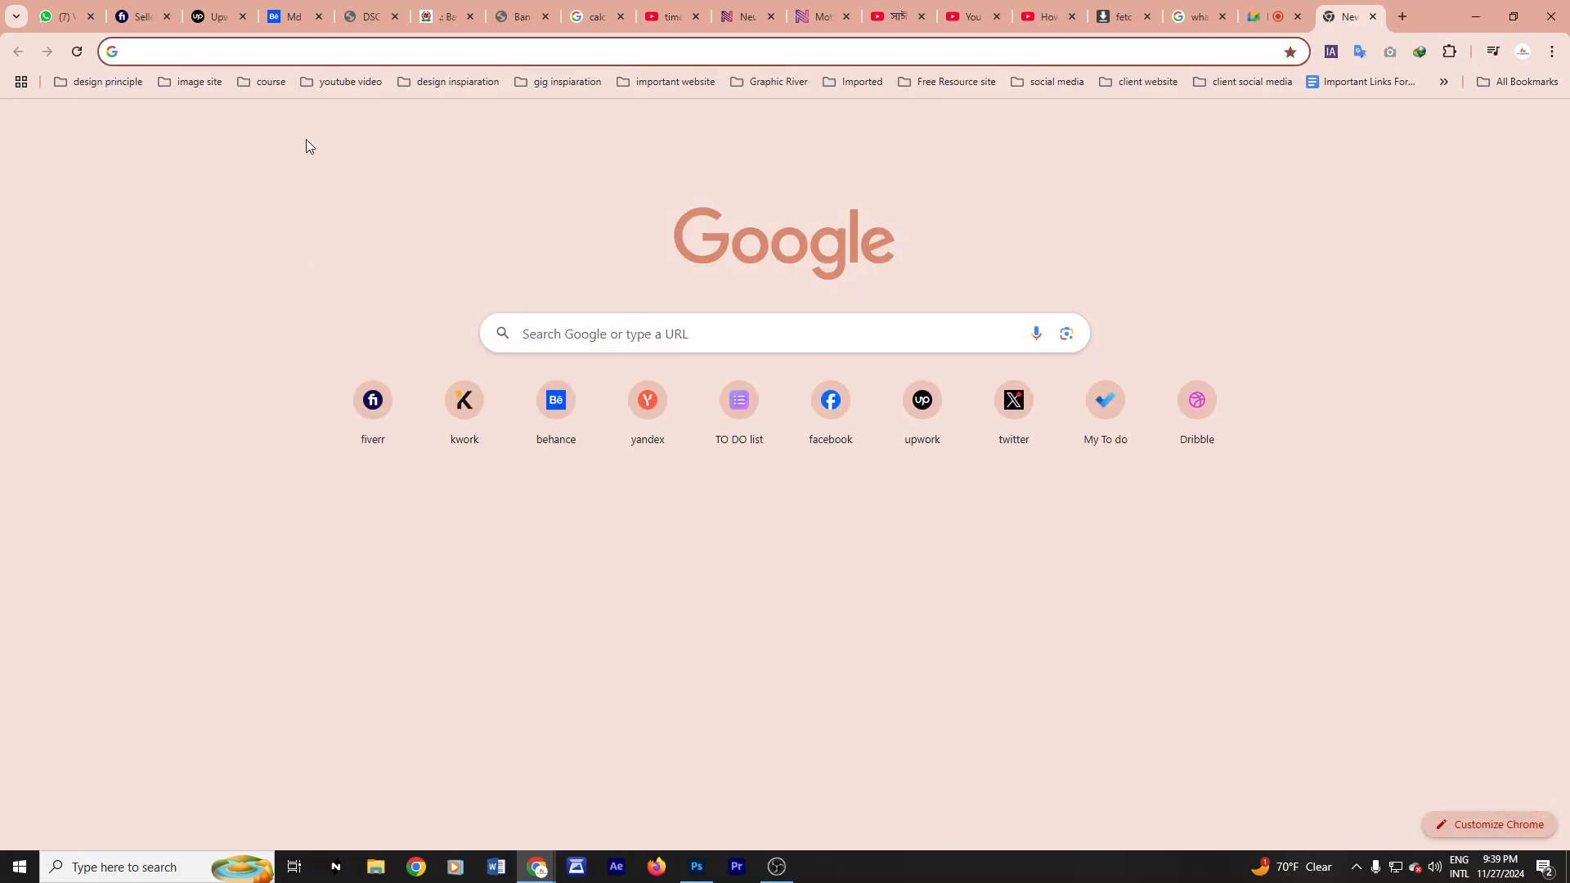
# Step: Search Google for "man model image" and show the image results
pyautogui.click(276, 54)
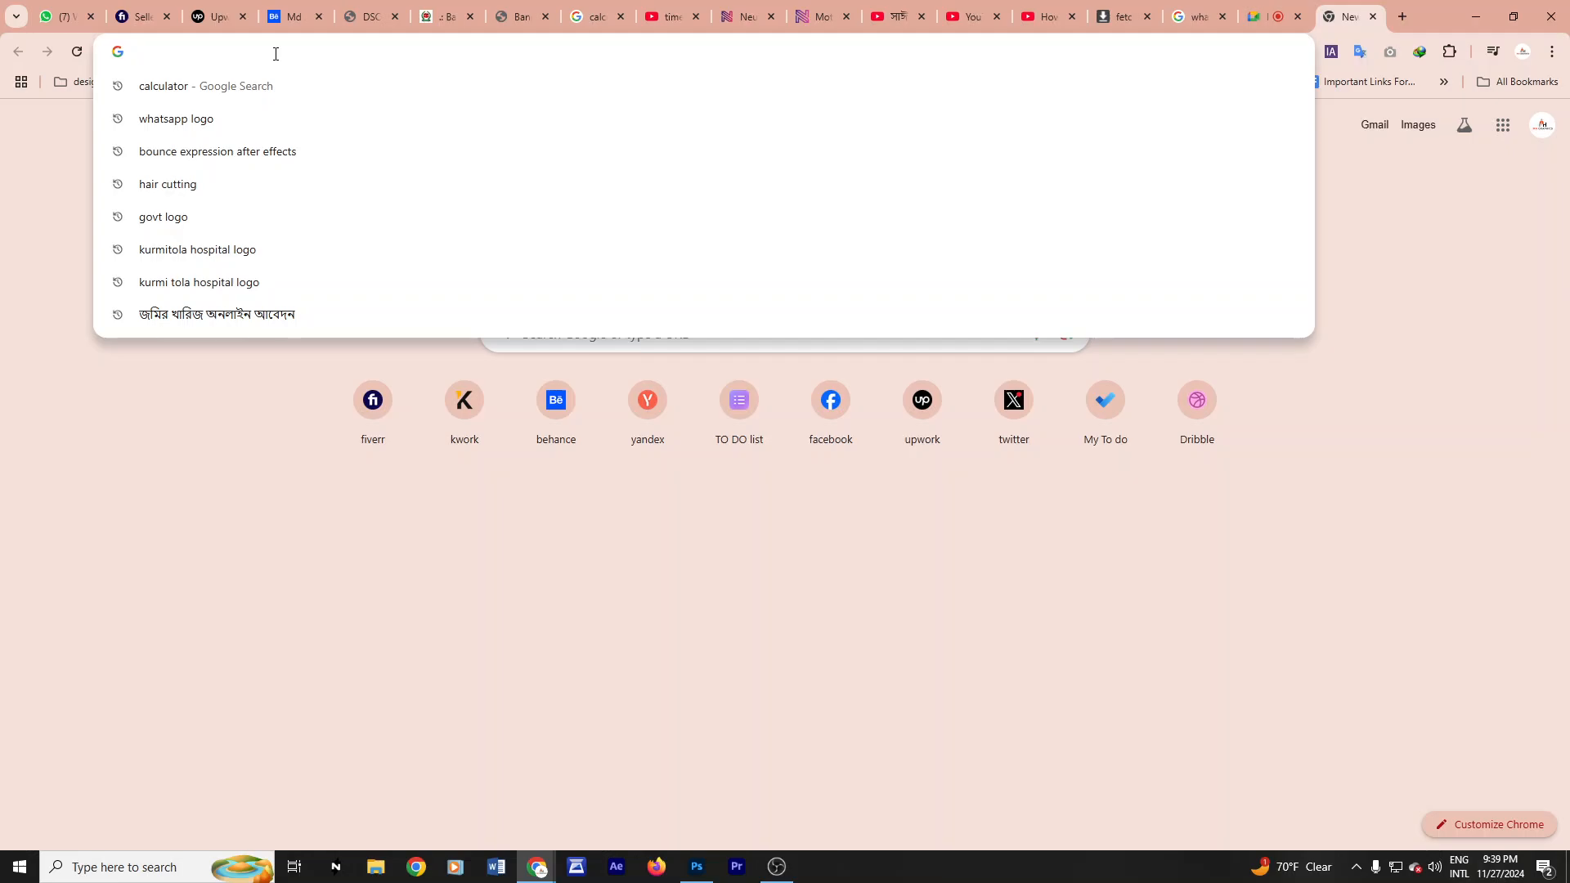
pyautogui.write('man ')
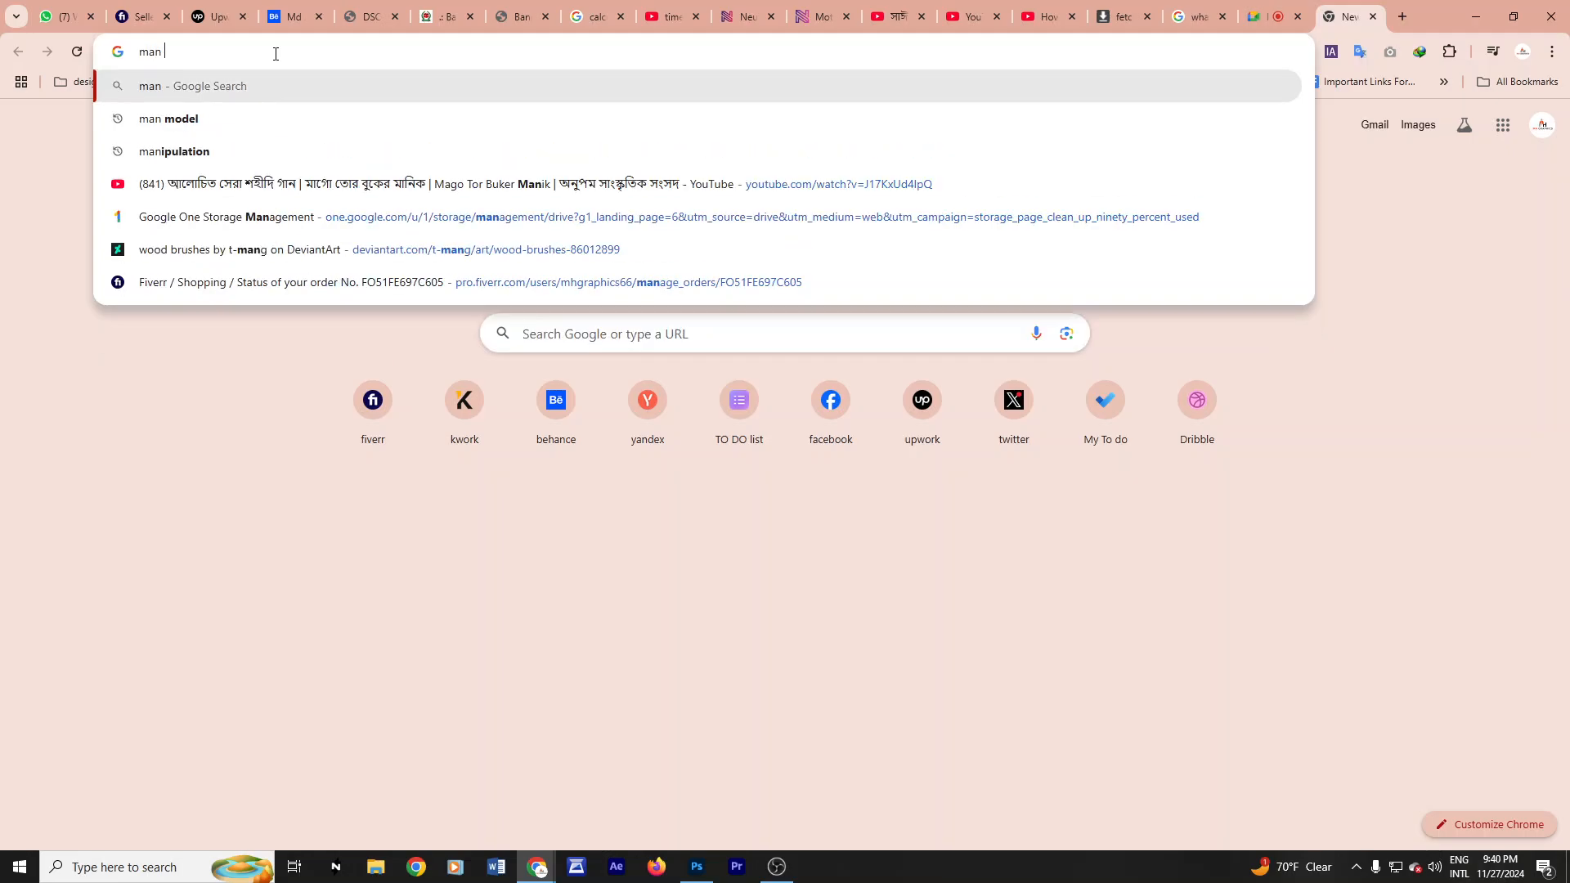
pyautogui.write('model image')
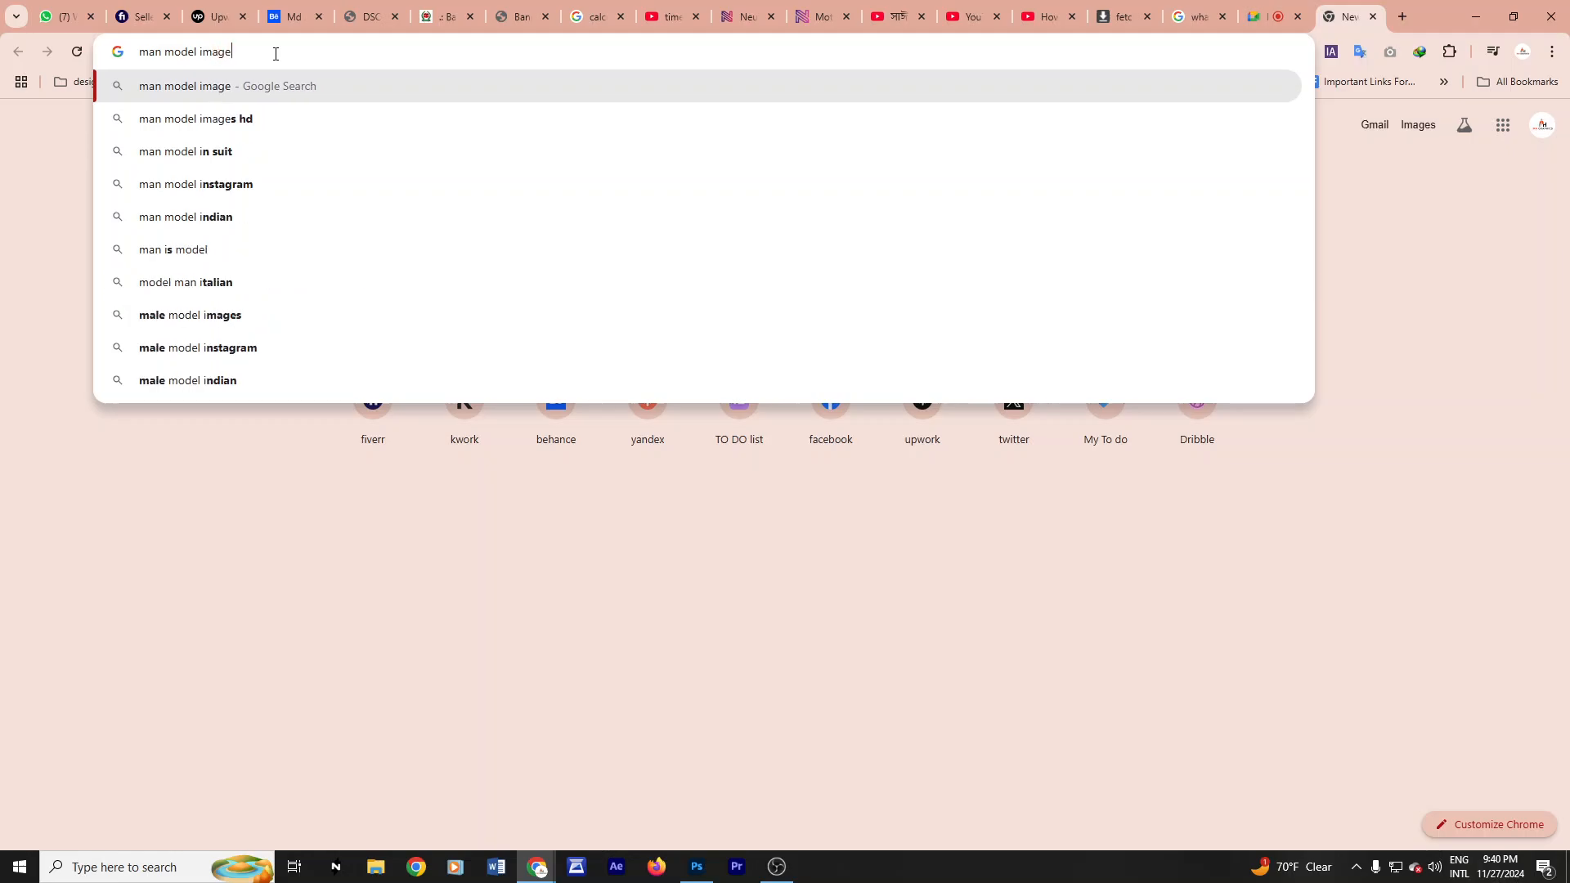
pyautogui.press('Return')
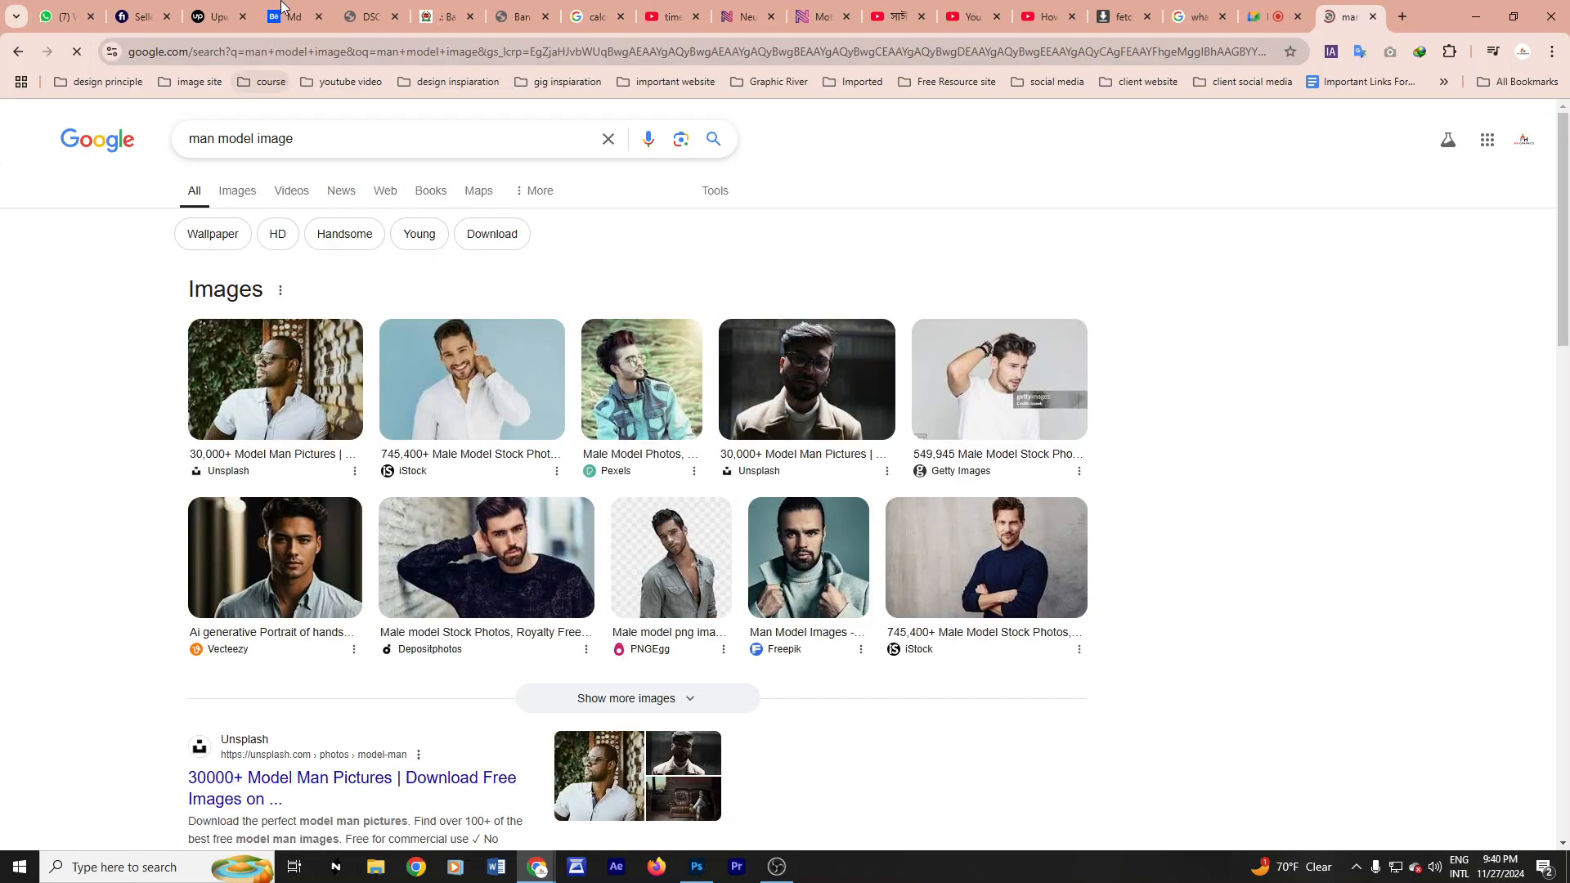
pyautogui.scroll(-4, 706, 540)
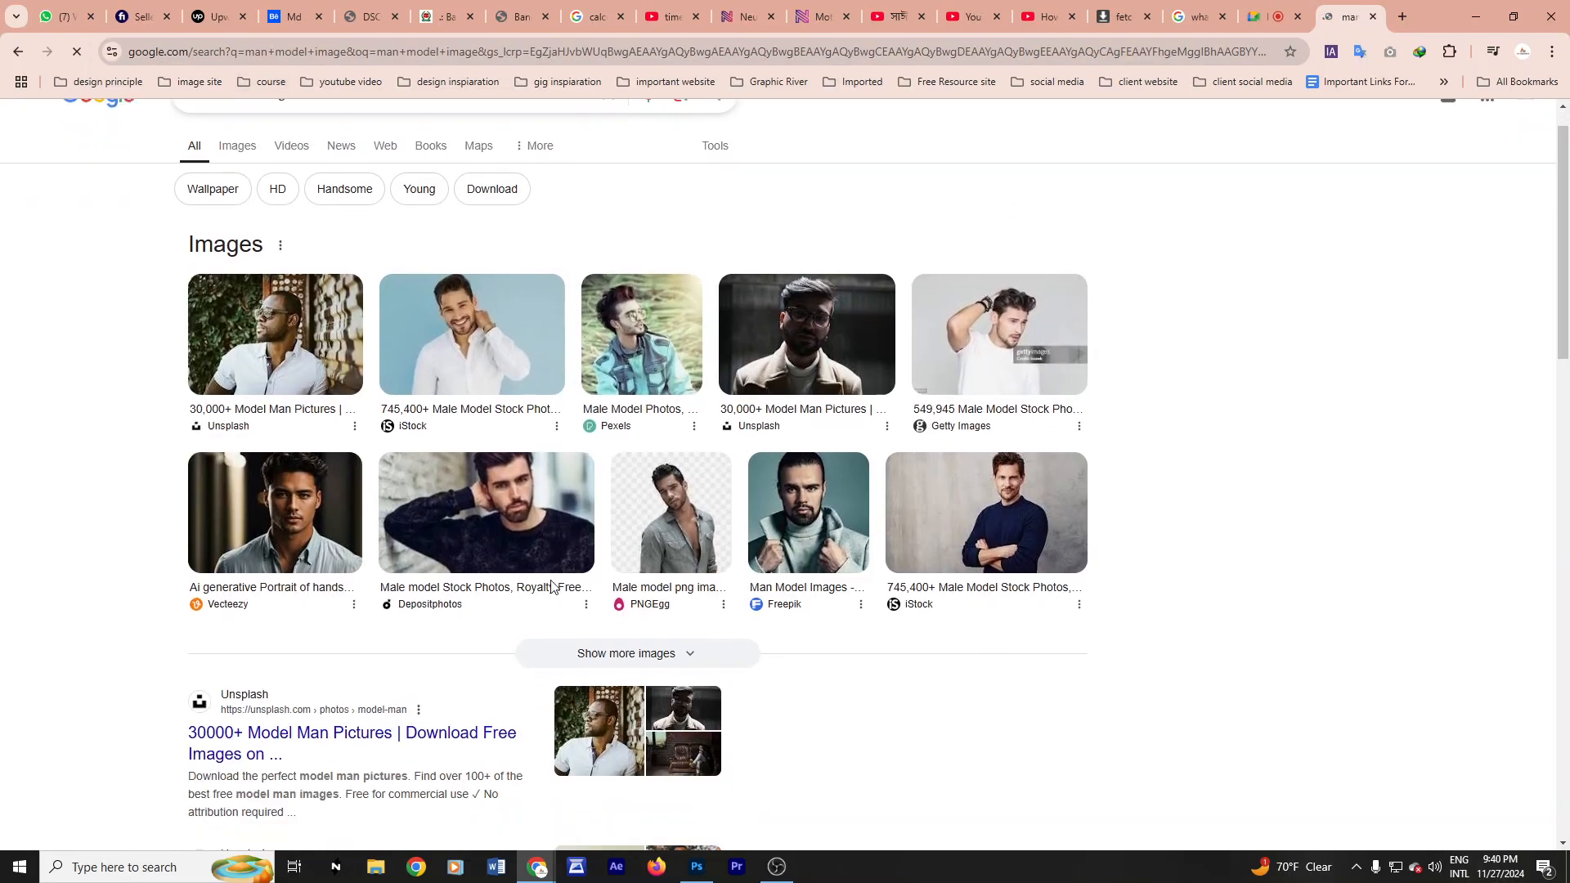
pyautogui.scroll(5, 420, 280)
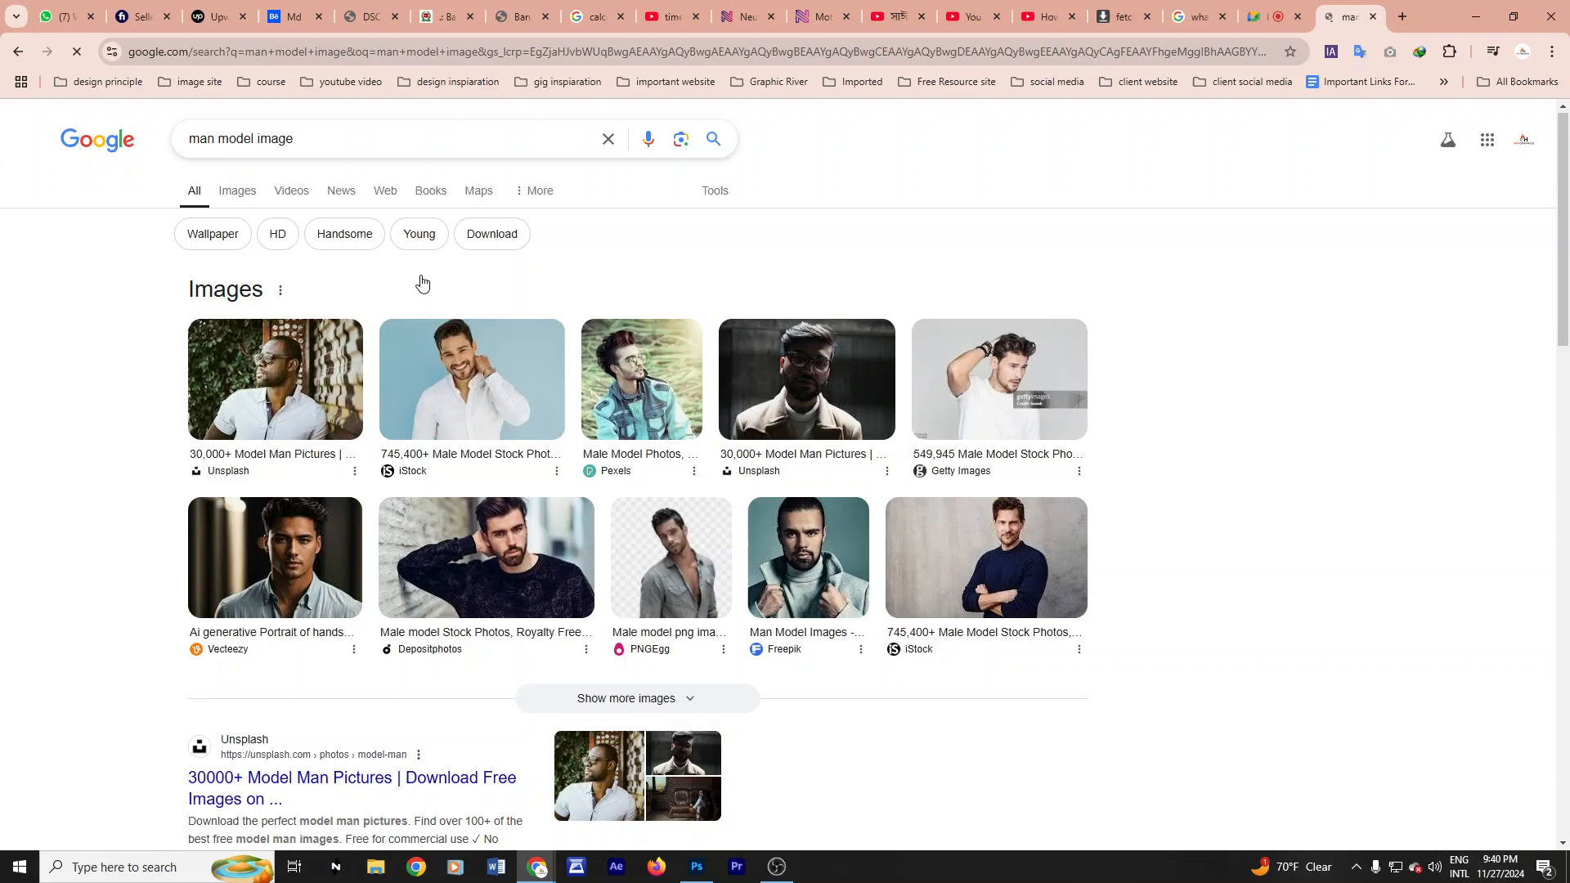
pyautogui.click(246, 190)
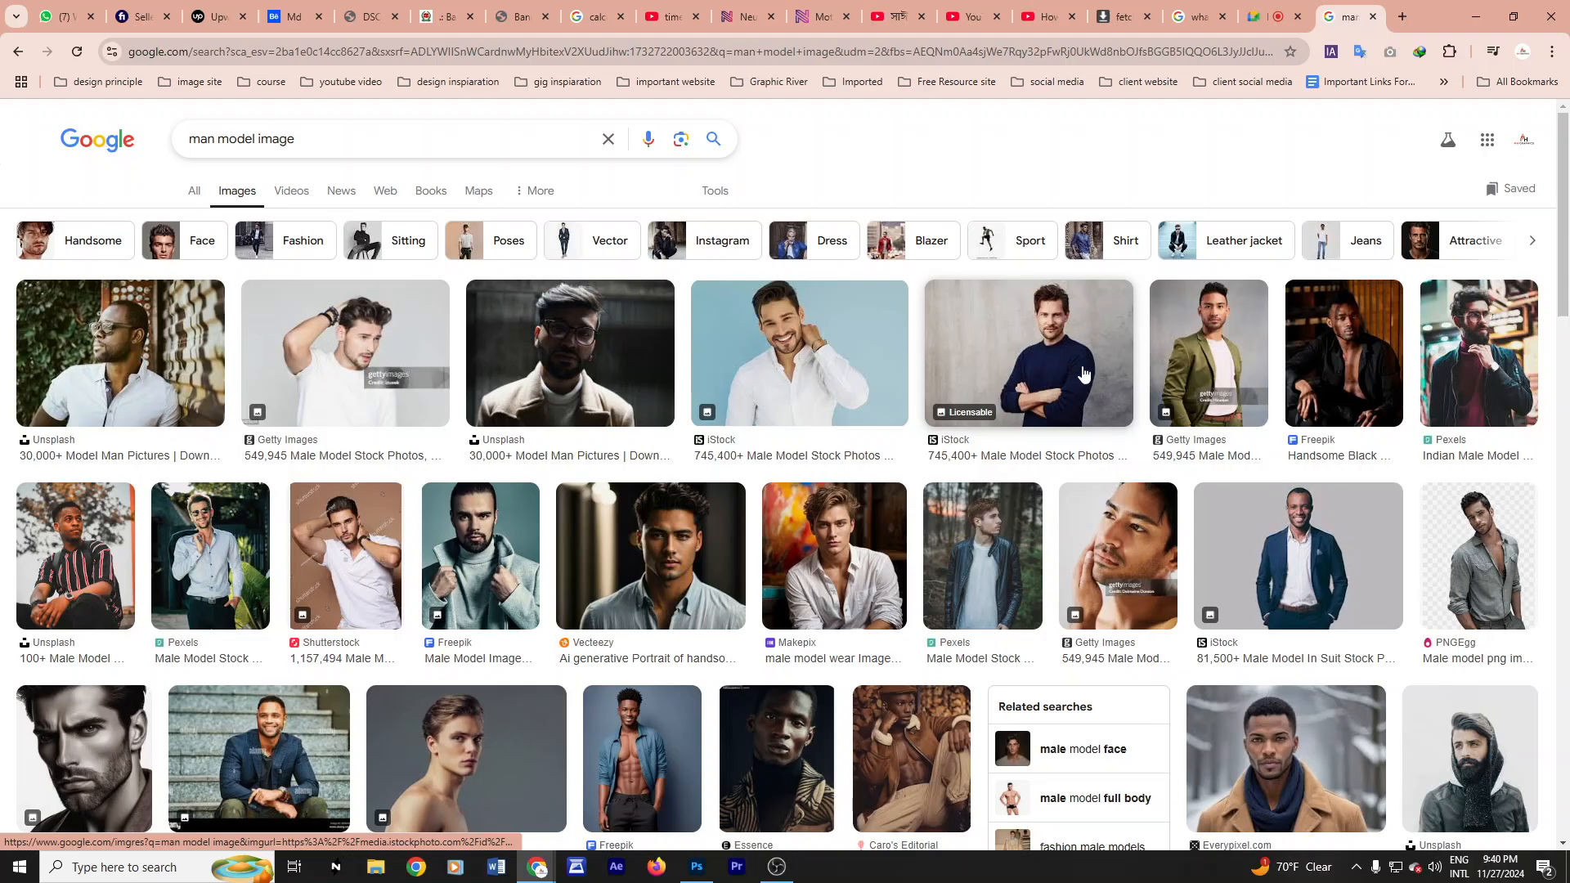
# Step: Copy the iStock photo of the man in a navy sweater and paste it into the blank Photoshop document
pyautogui.click(1066, 347)
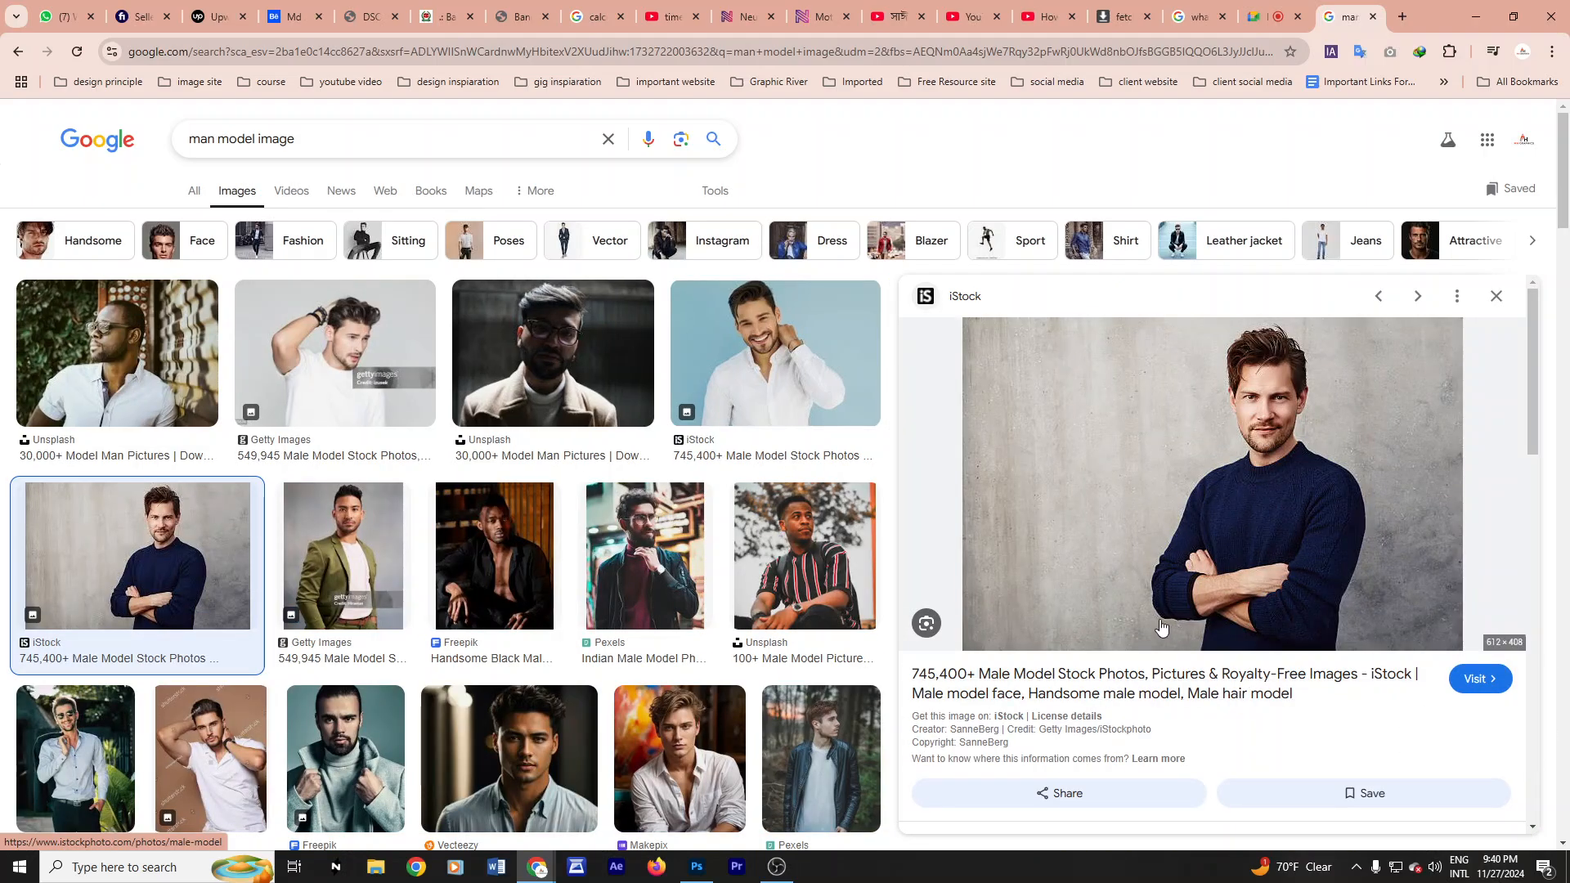
pyautogui.rightClick(1216, 404)
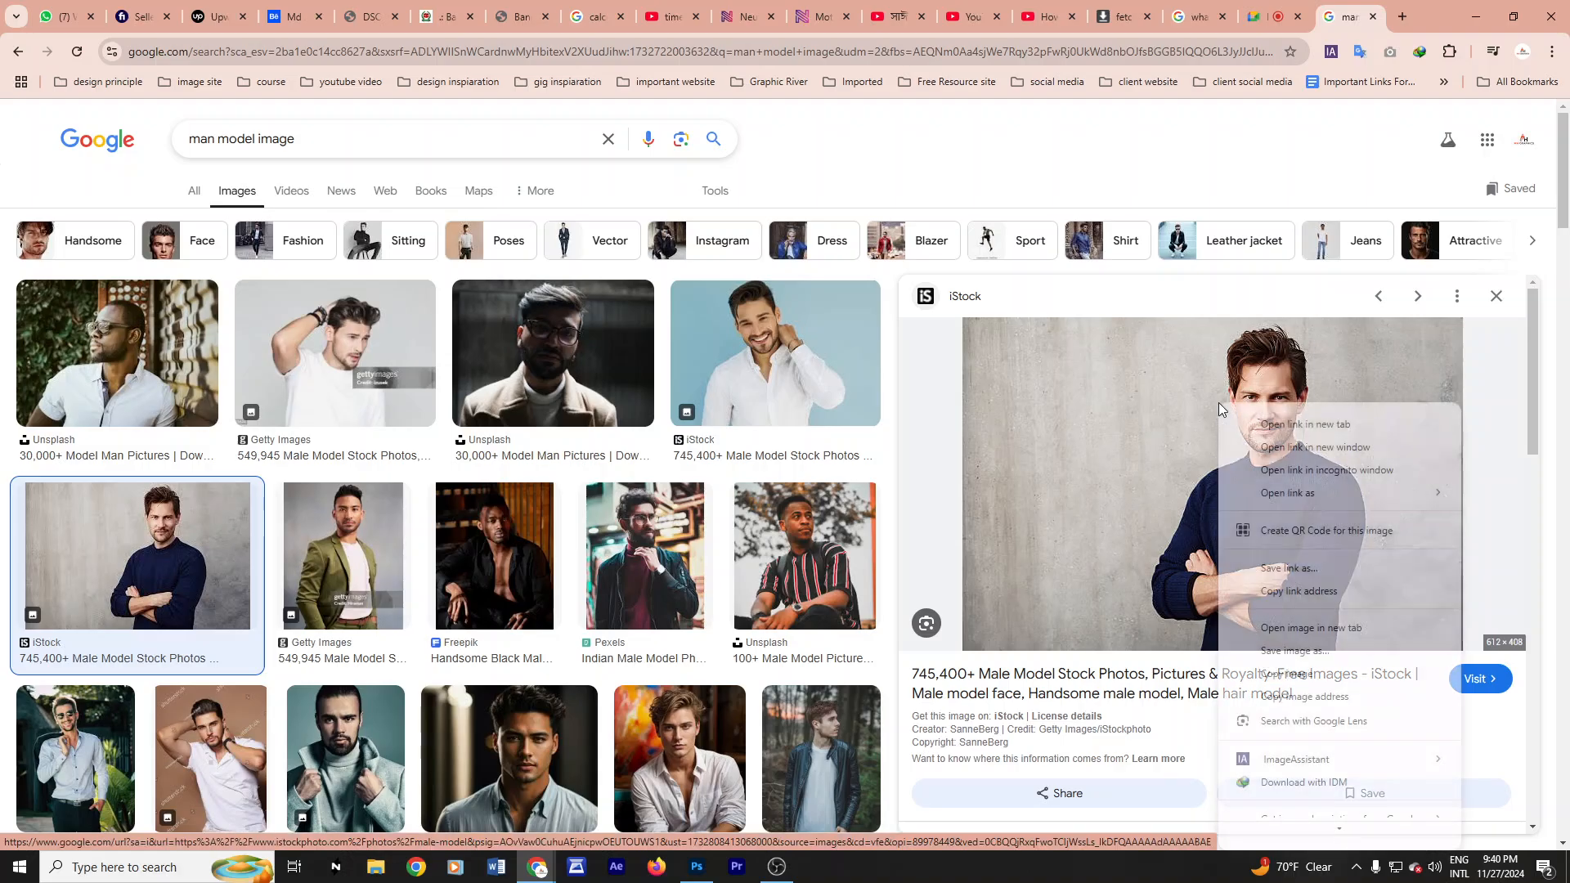
pyautogui.click(1287, 673)
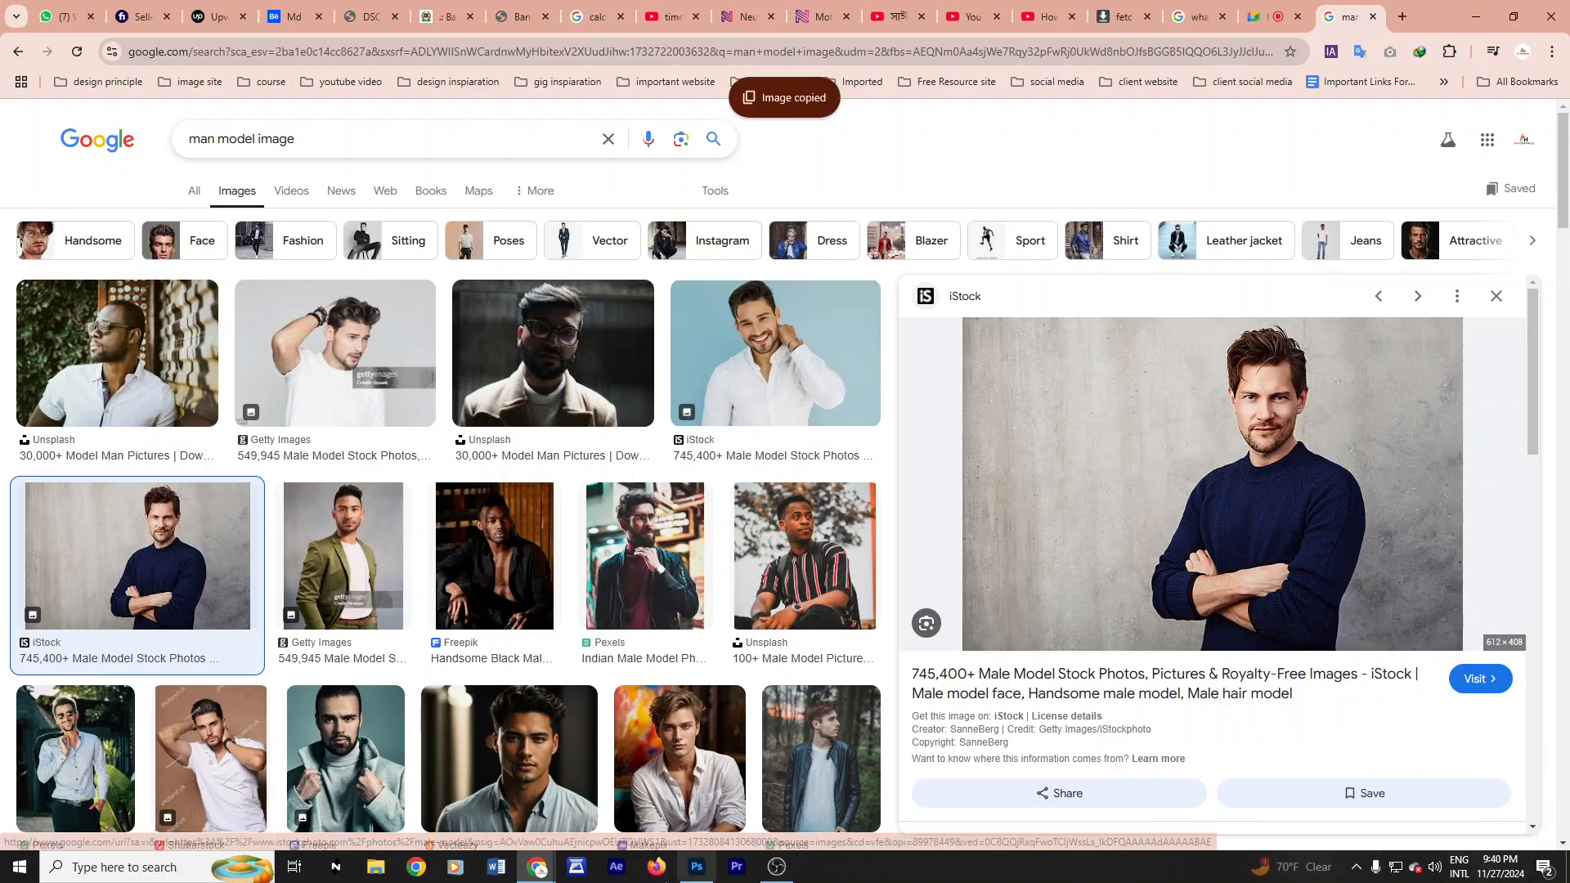
pyautogui.click(699, 869)
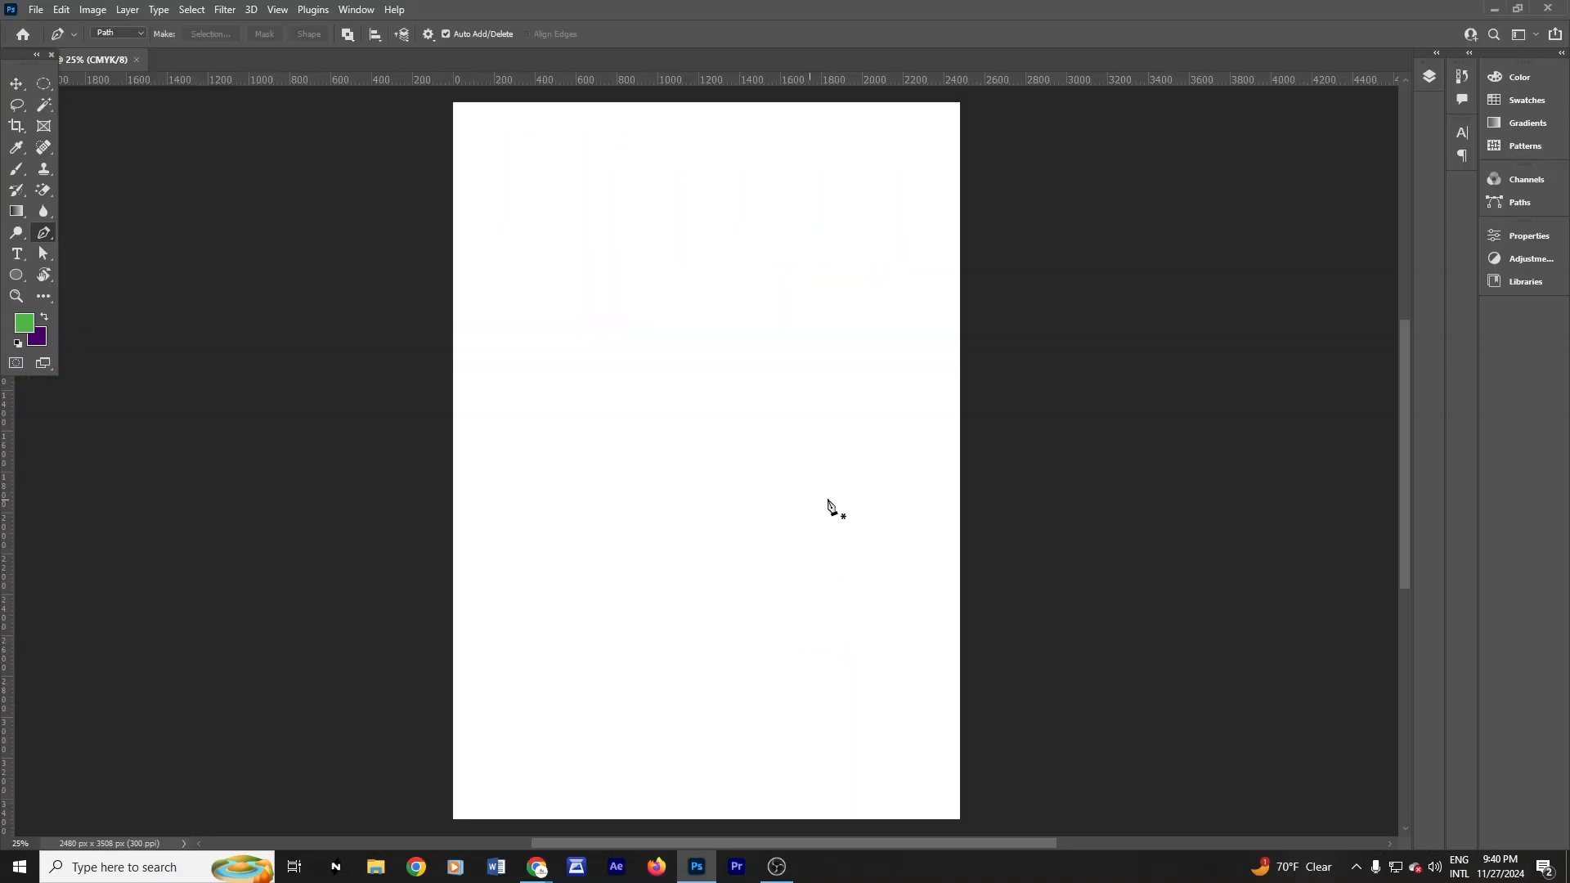
pyautogui.hotkey('ctrl', 'v')
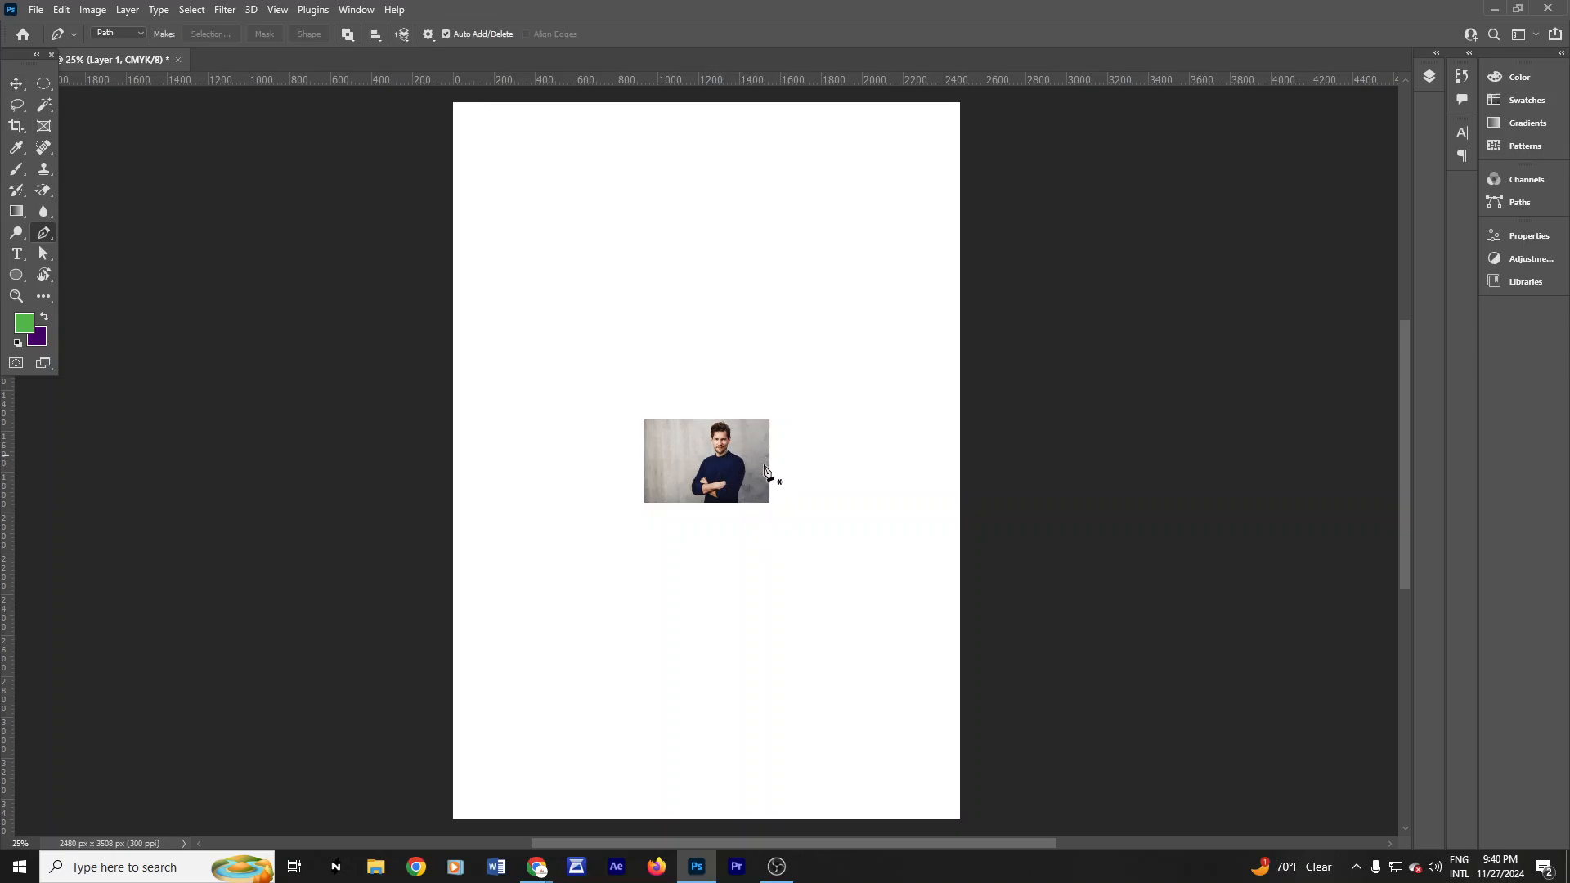
pyautogui.click(740, 466)
pyautogui.moveTo(797, 419); pyautogui.dragTo(789, 416)
pyautogui.click(720, 399)
pyautogui.hotkey('ctrl', 'z')
pyautogui.hotkey('ctrl', 'z')
pyautogui.hotkey('ctrl', 'z')
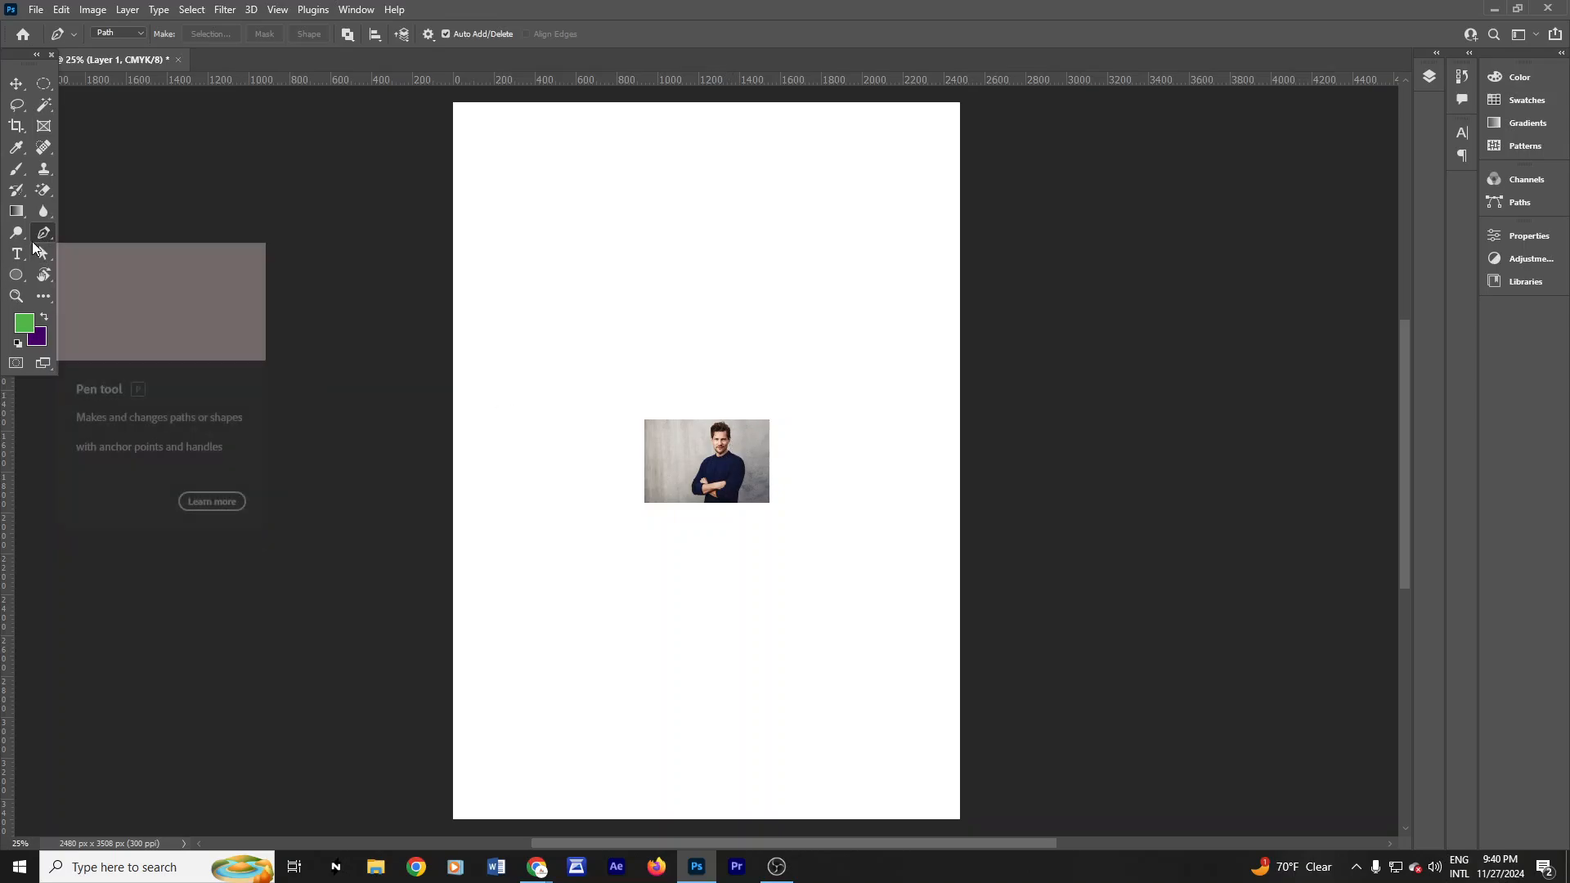
# Step: Enlarge the pasted man photo to about 508% and position it across the full page width in the upper part
pyautogui.press('v')
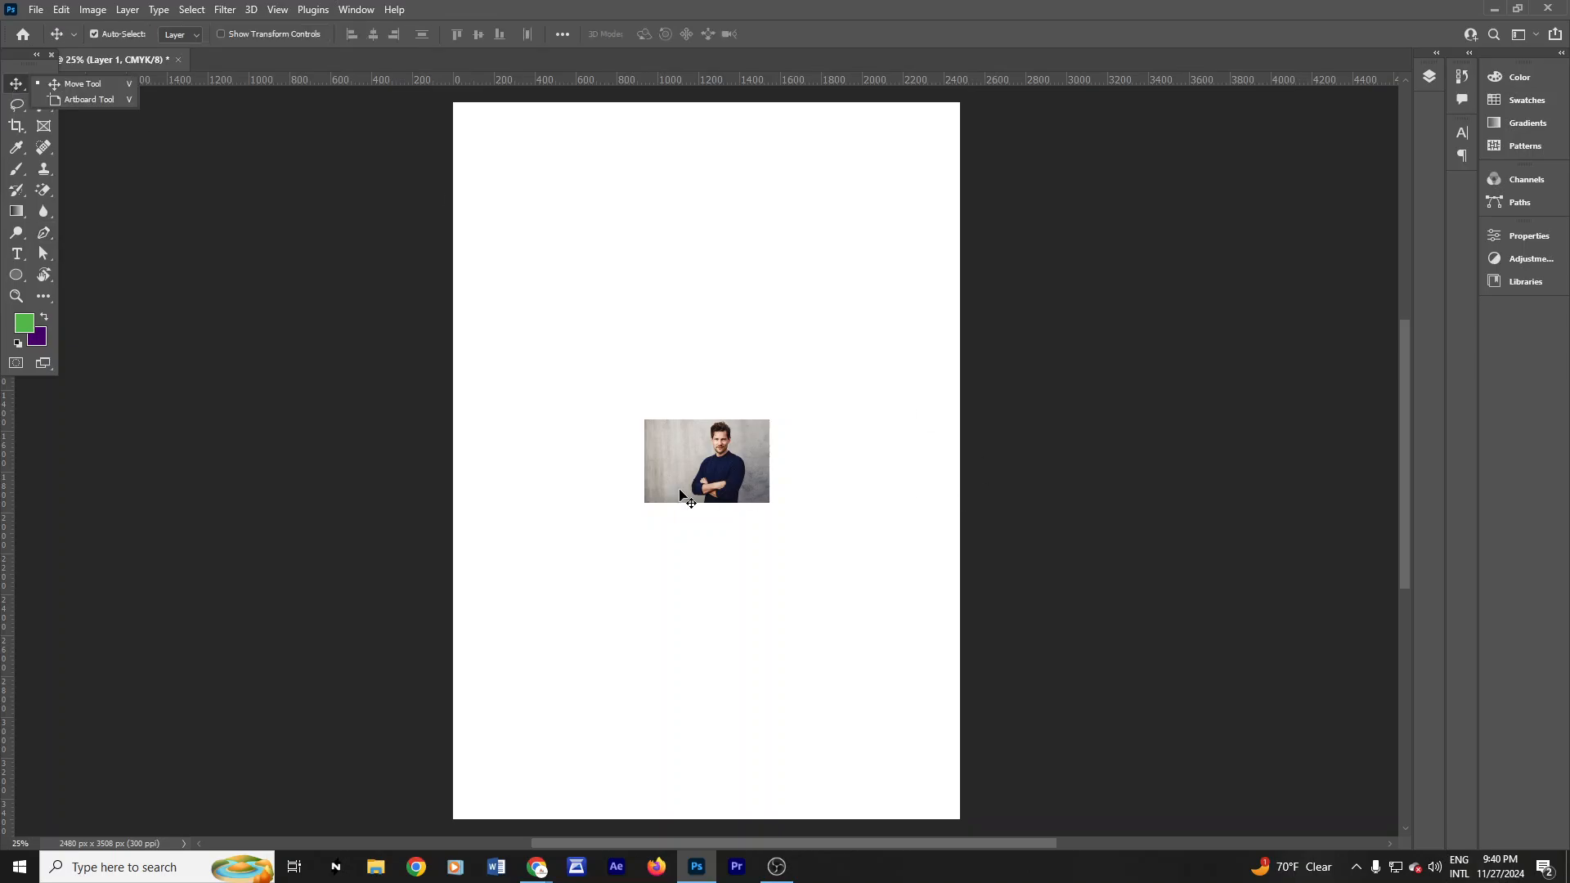
pyautogui.moveTo(724, 468); pyautogui.dragTo(971, 634)
pyautogui.hotkey('ctrl', 't')
pyautogui.moveTo(844, 442); pyautogui.dragTo(790, 422)
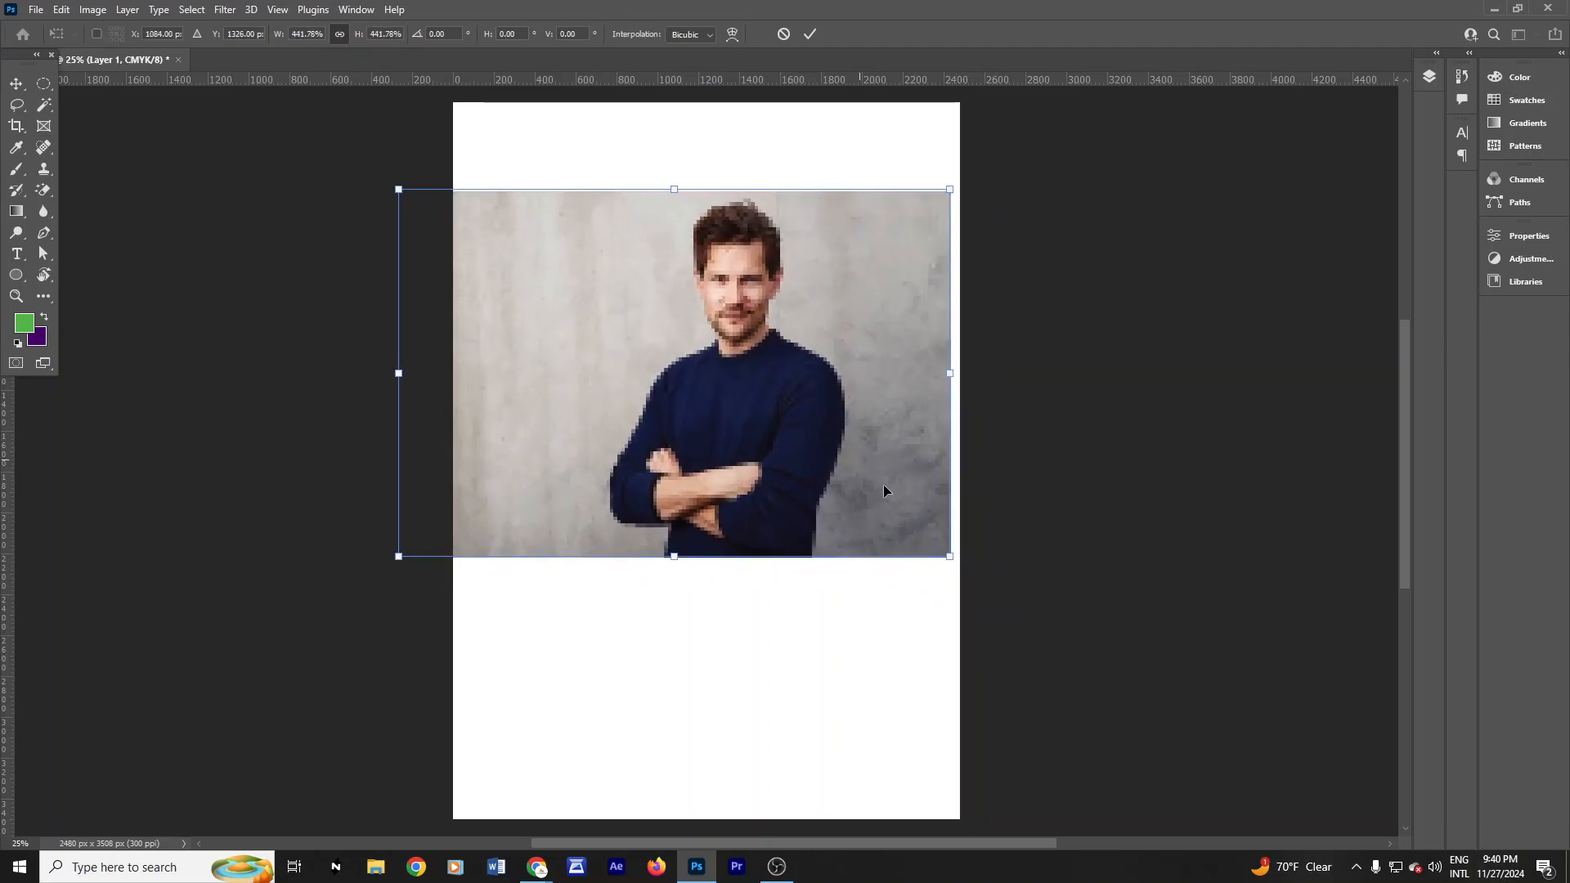
pyautogui.moveTo(955, 559); pyautogui.dragTo(992, 582)
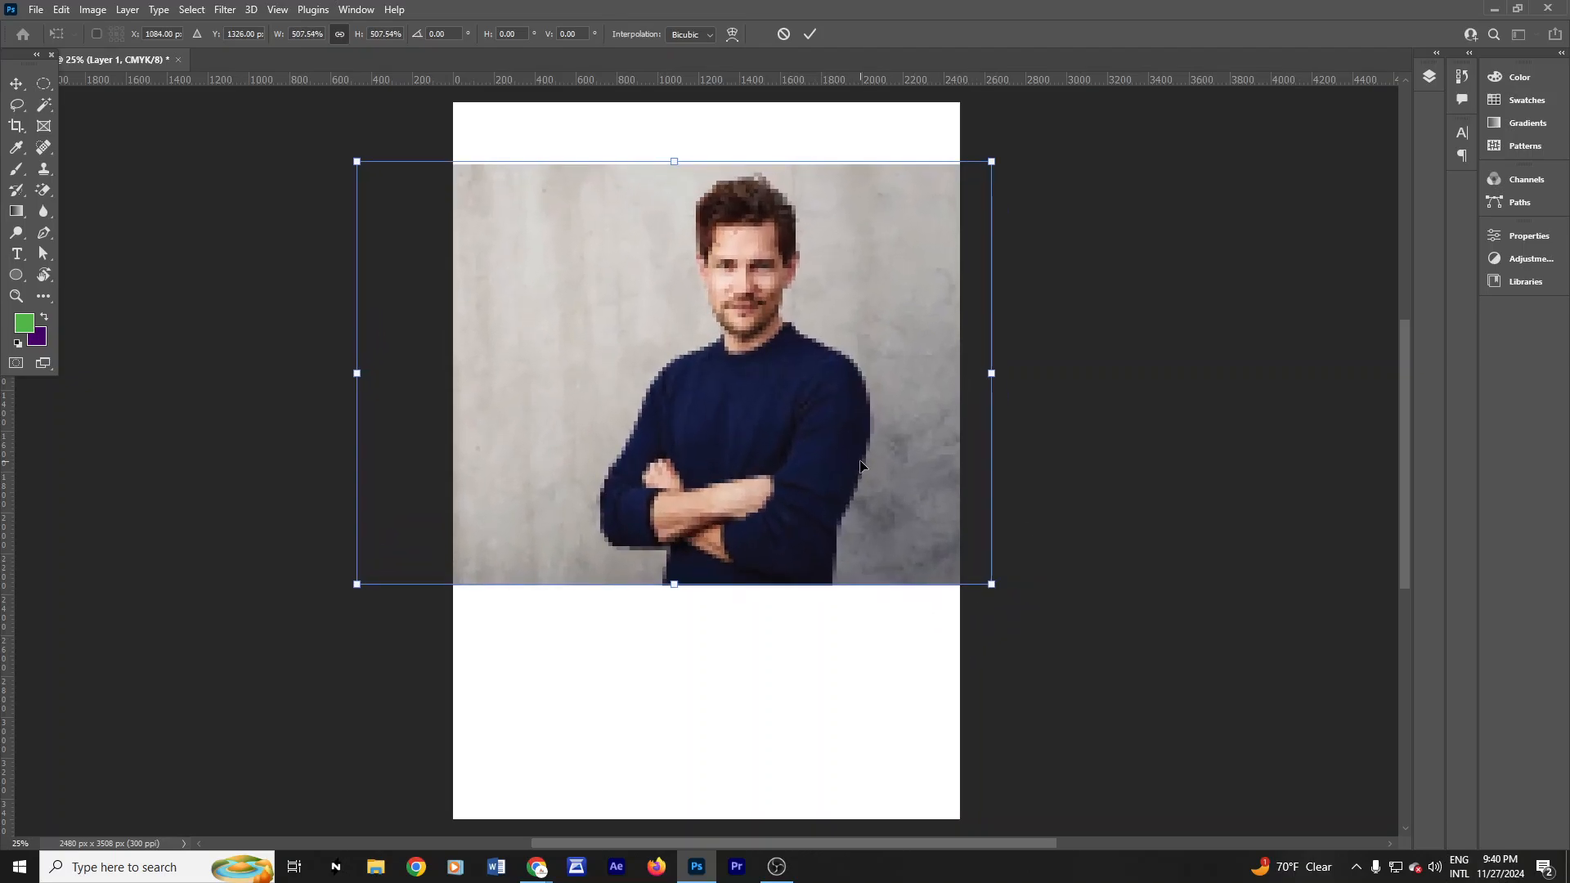
pyautogui.moveTo(859, 467); pyautogui.dragTo(846, 462)
pyautogui.click(810, 33)
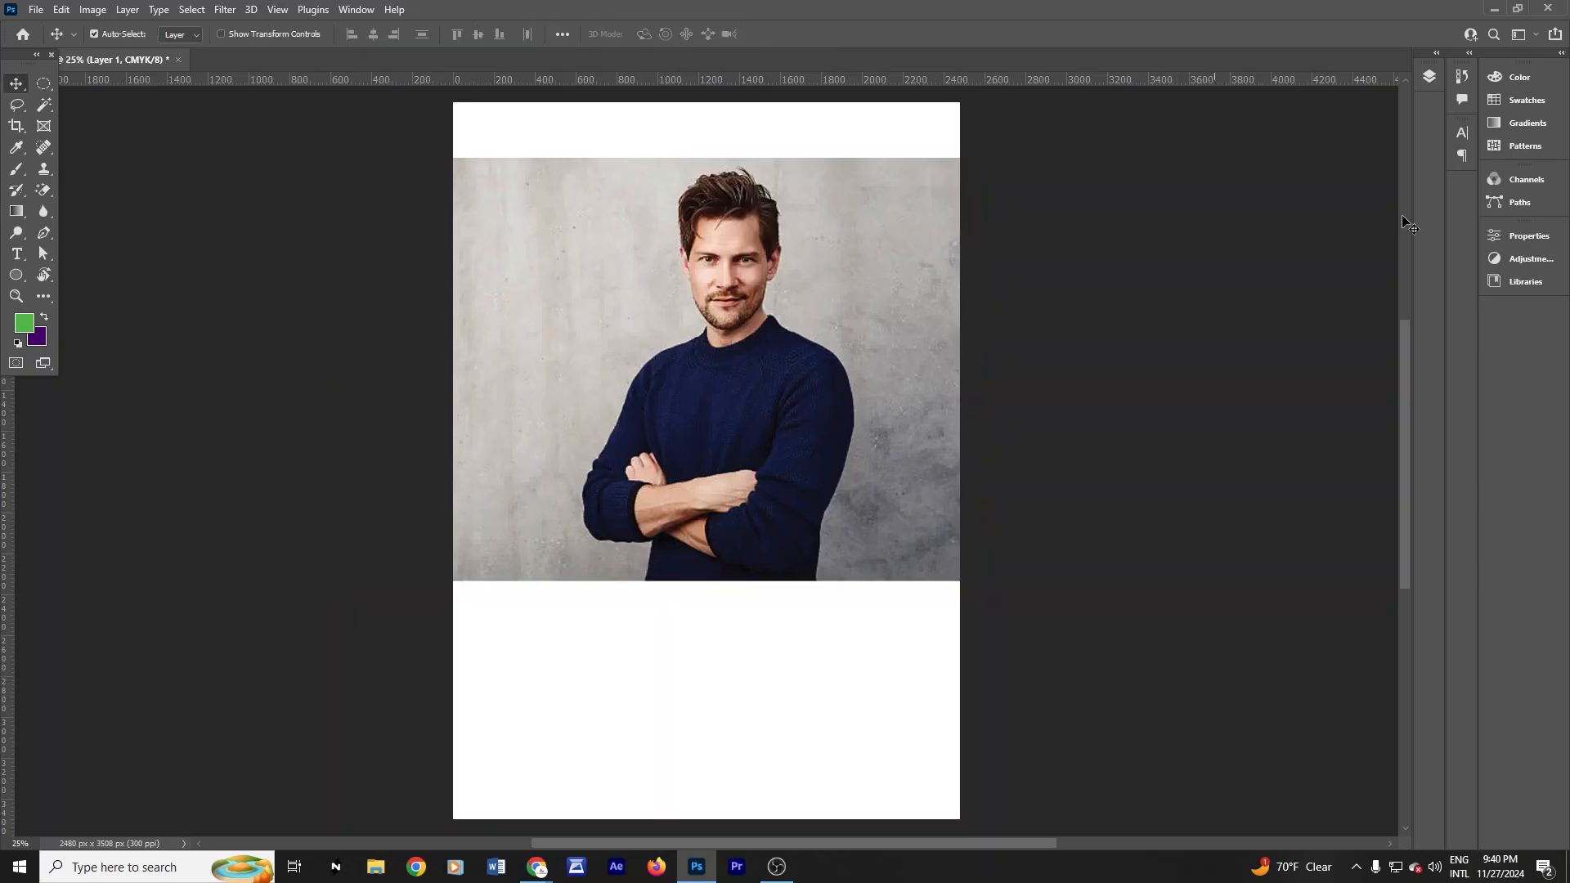
# Step: Show the document's layers and hide Layer 1, which holds the man photo
pyautogui.click(1429, 78)
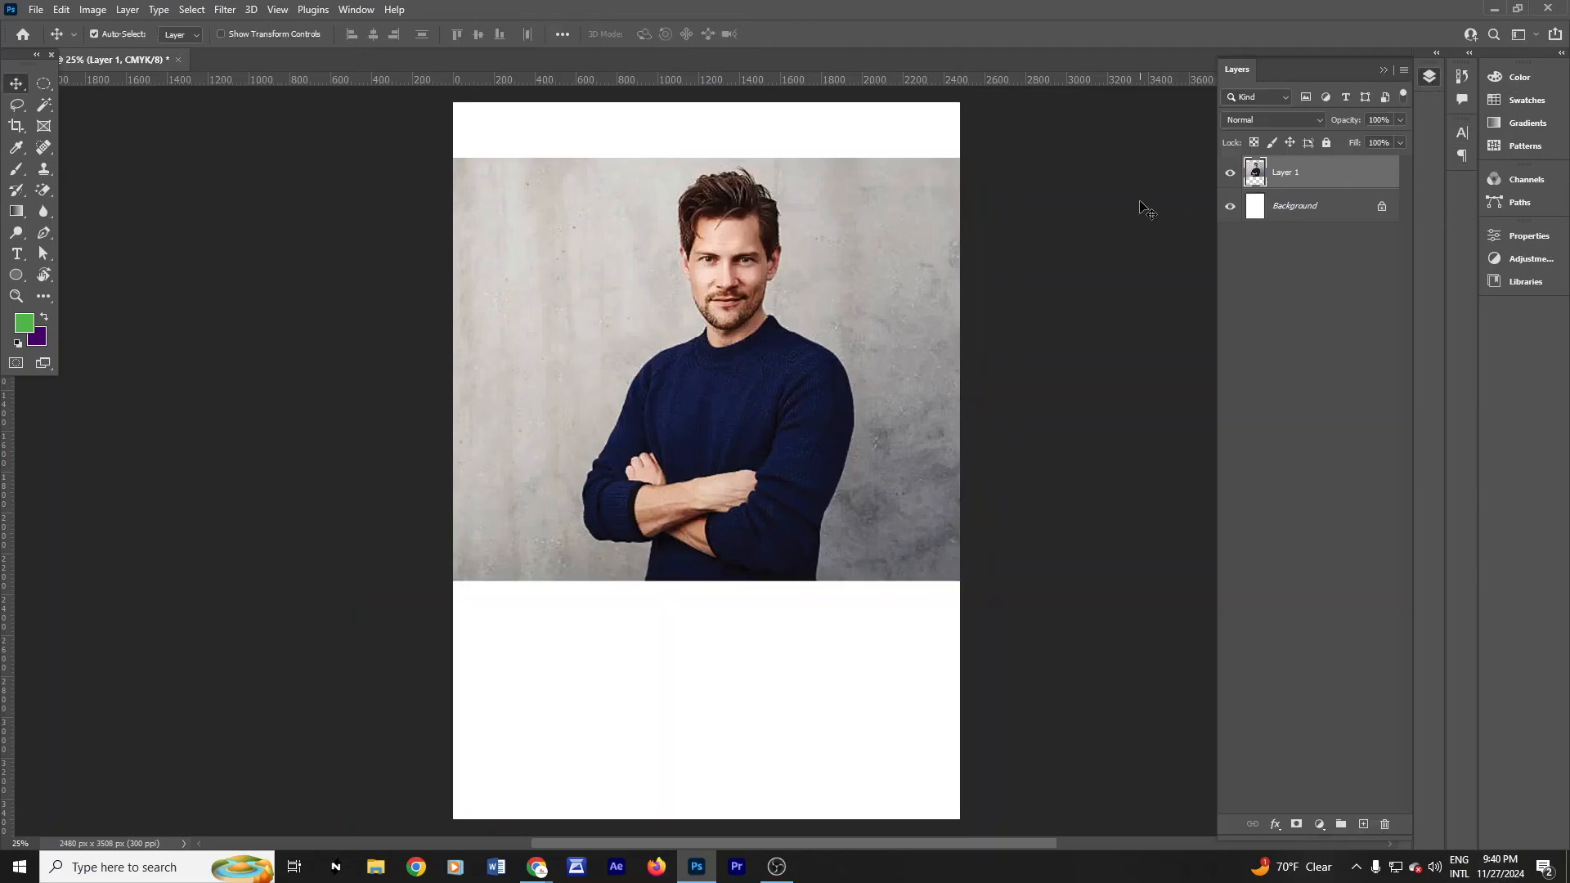
pyautogui.click(1229, 174)
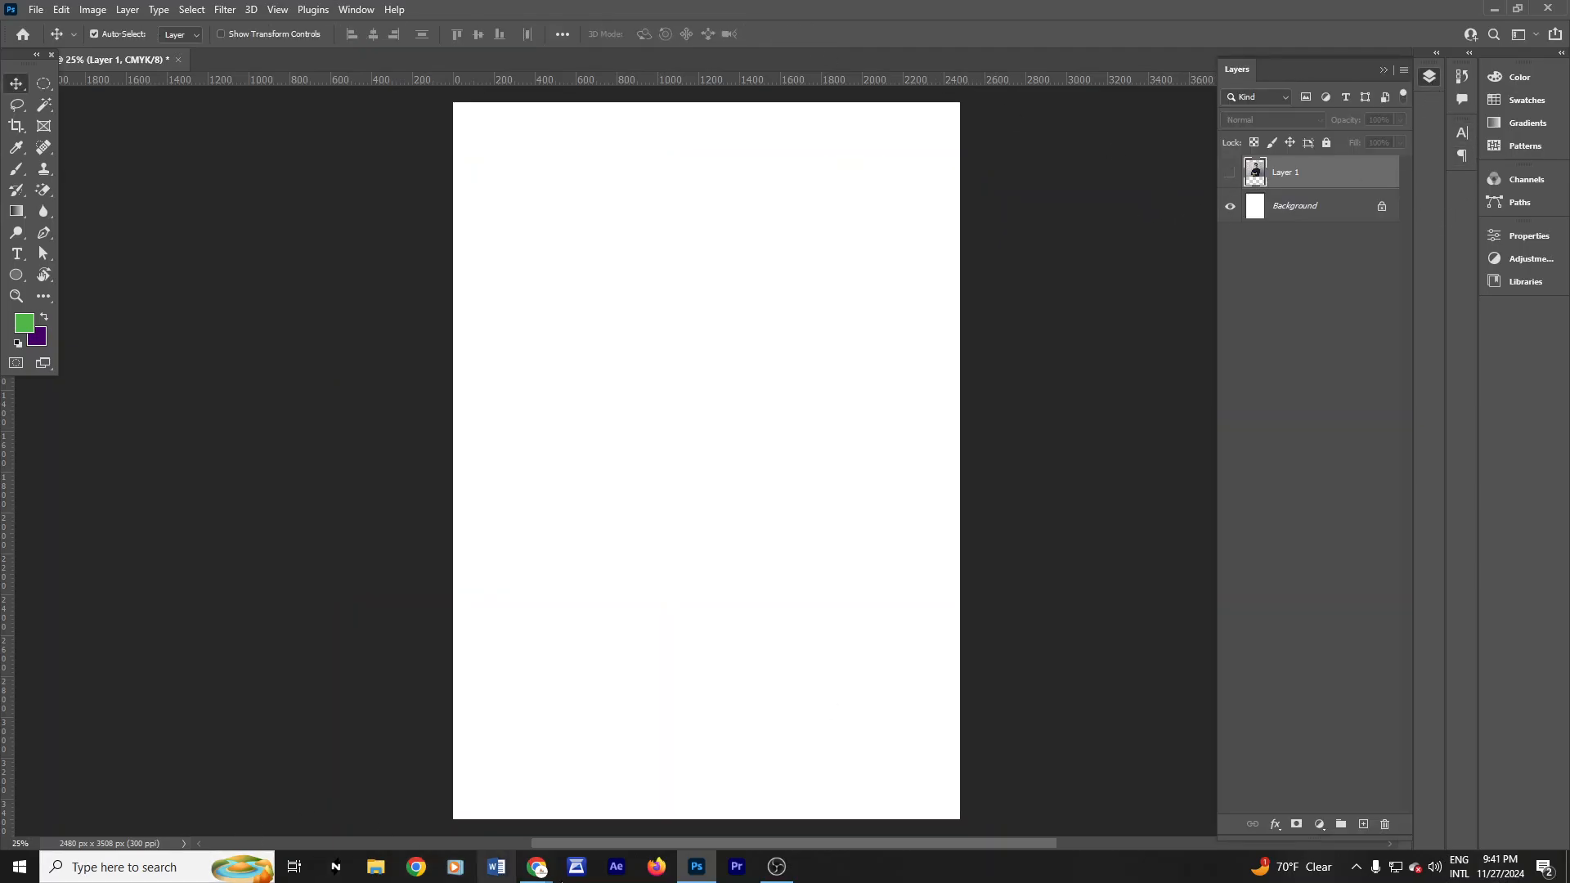
# Step: Return to Chrome, search Google Images for "flower" and open the preview of the Pexels red rose photo
pyautogui.moveTo(536, 867)
pyautogui.click(446, 777)
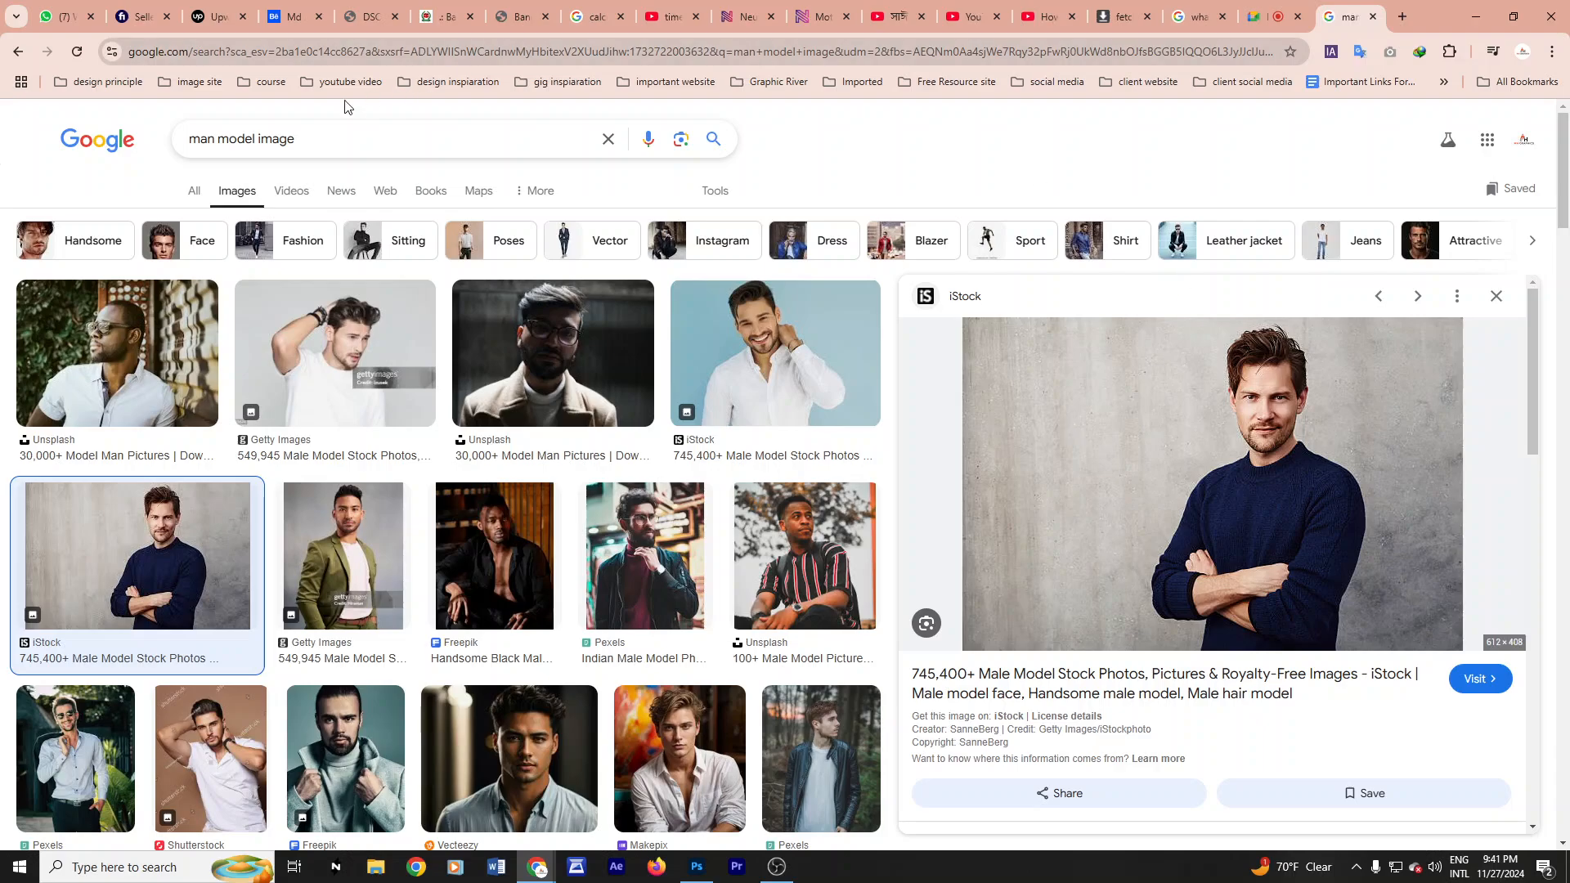
pyautogui.moveTo(295, 139); pyautogui.dragTo(59, 147)
pyautogui.write('flo')
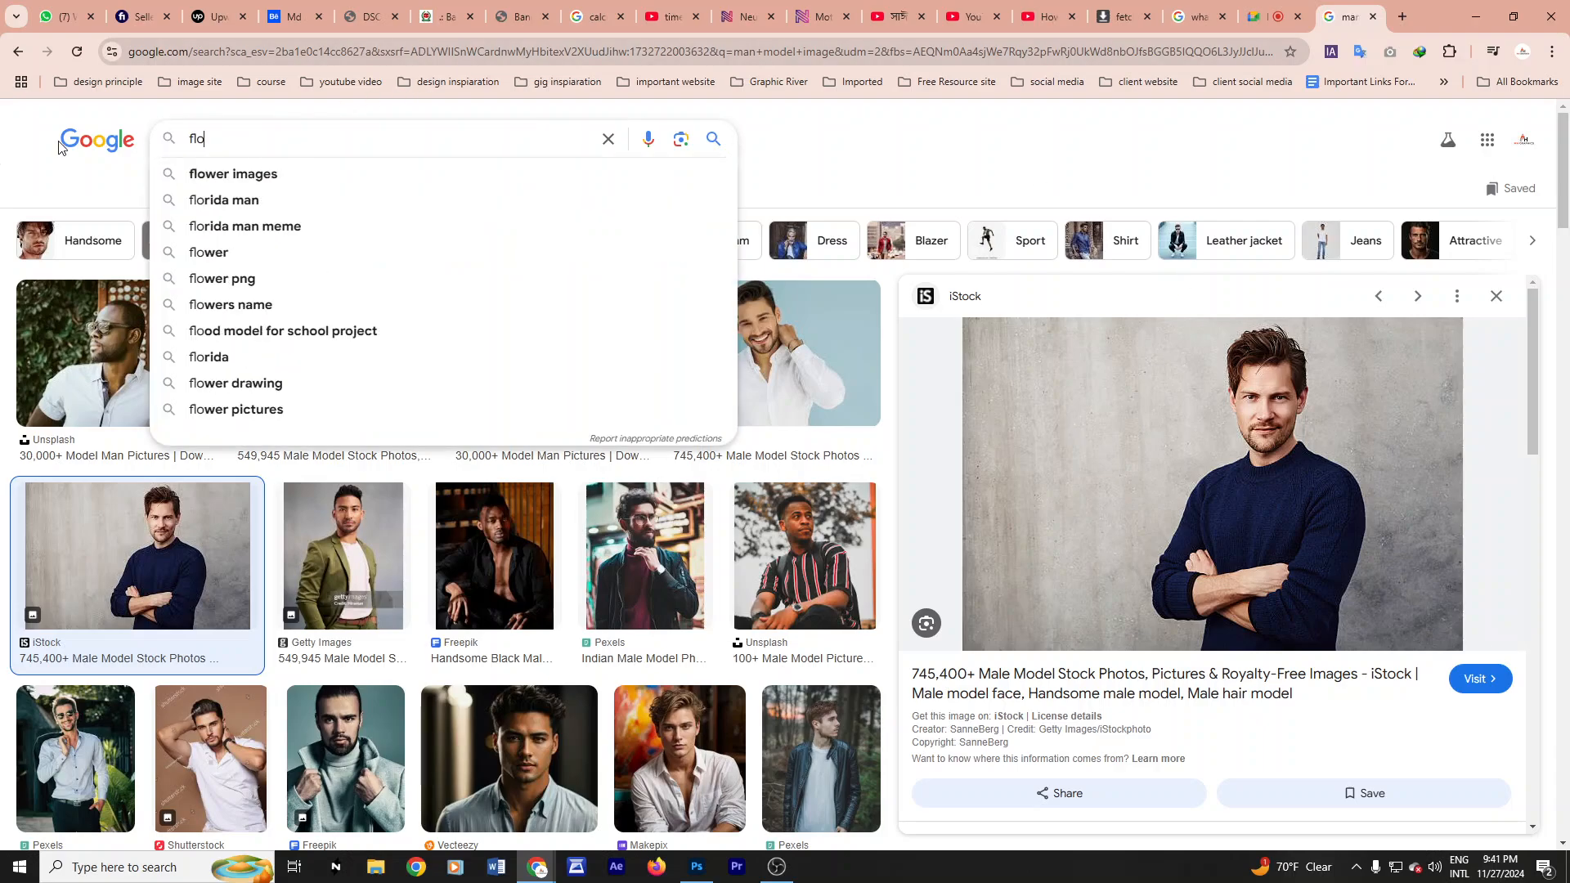
pyautogui.write('wer')
pyautogui.press('Return')
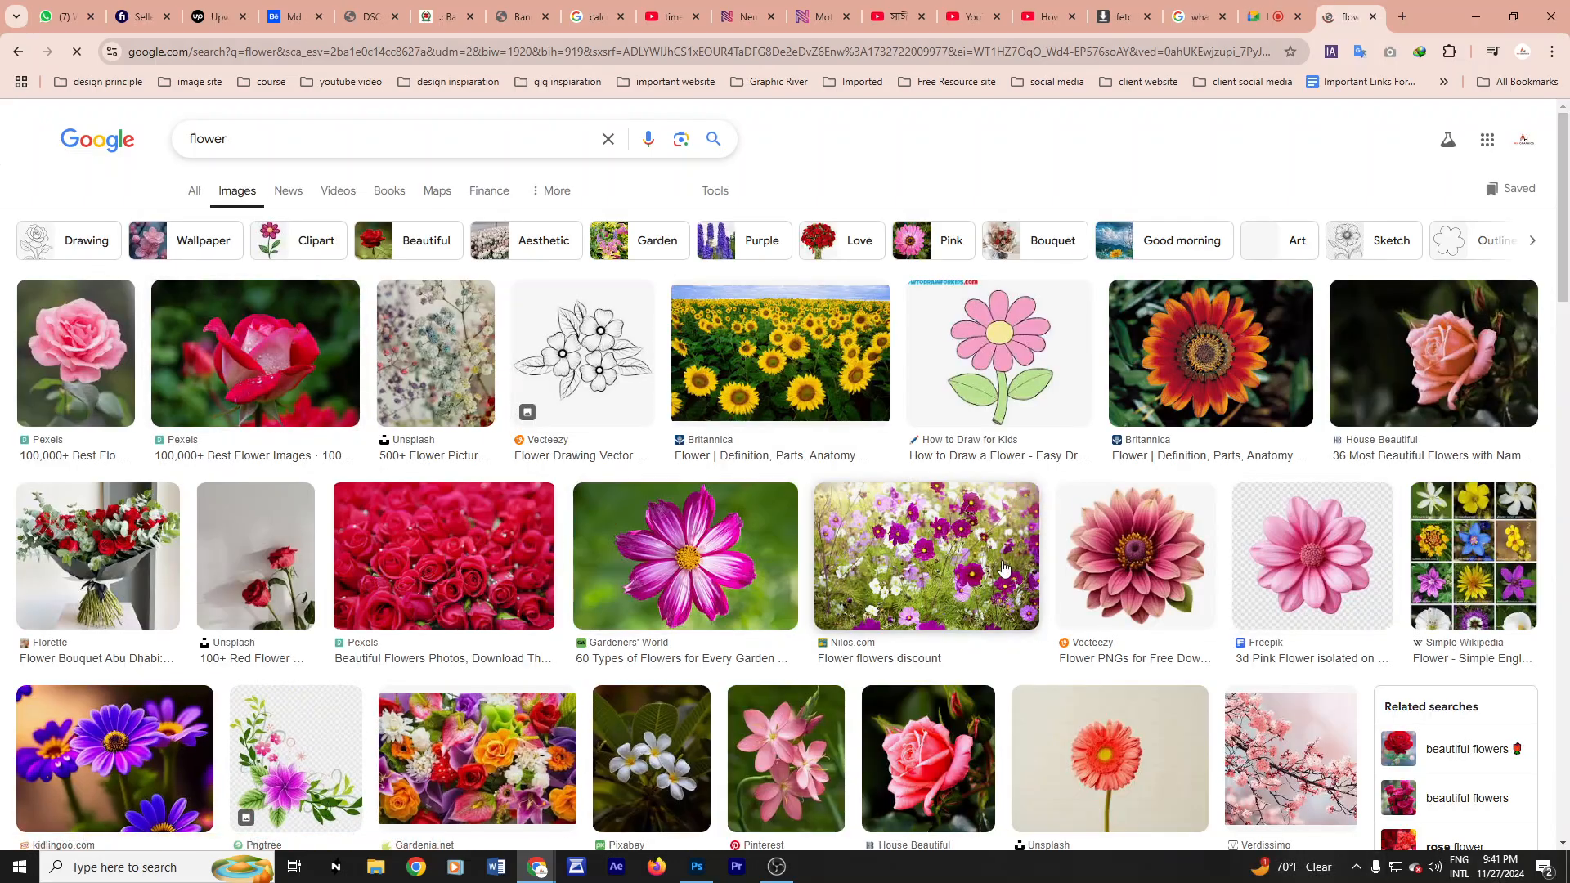
pyautogui.click(313, 384)
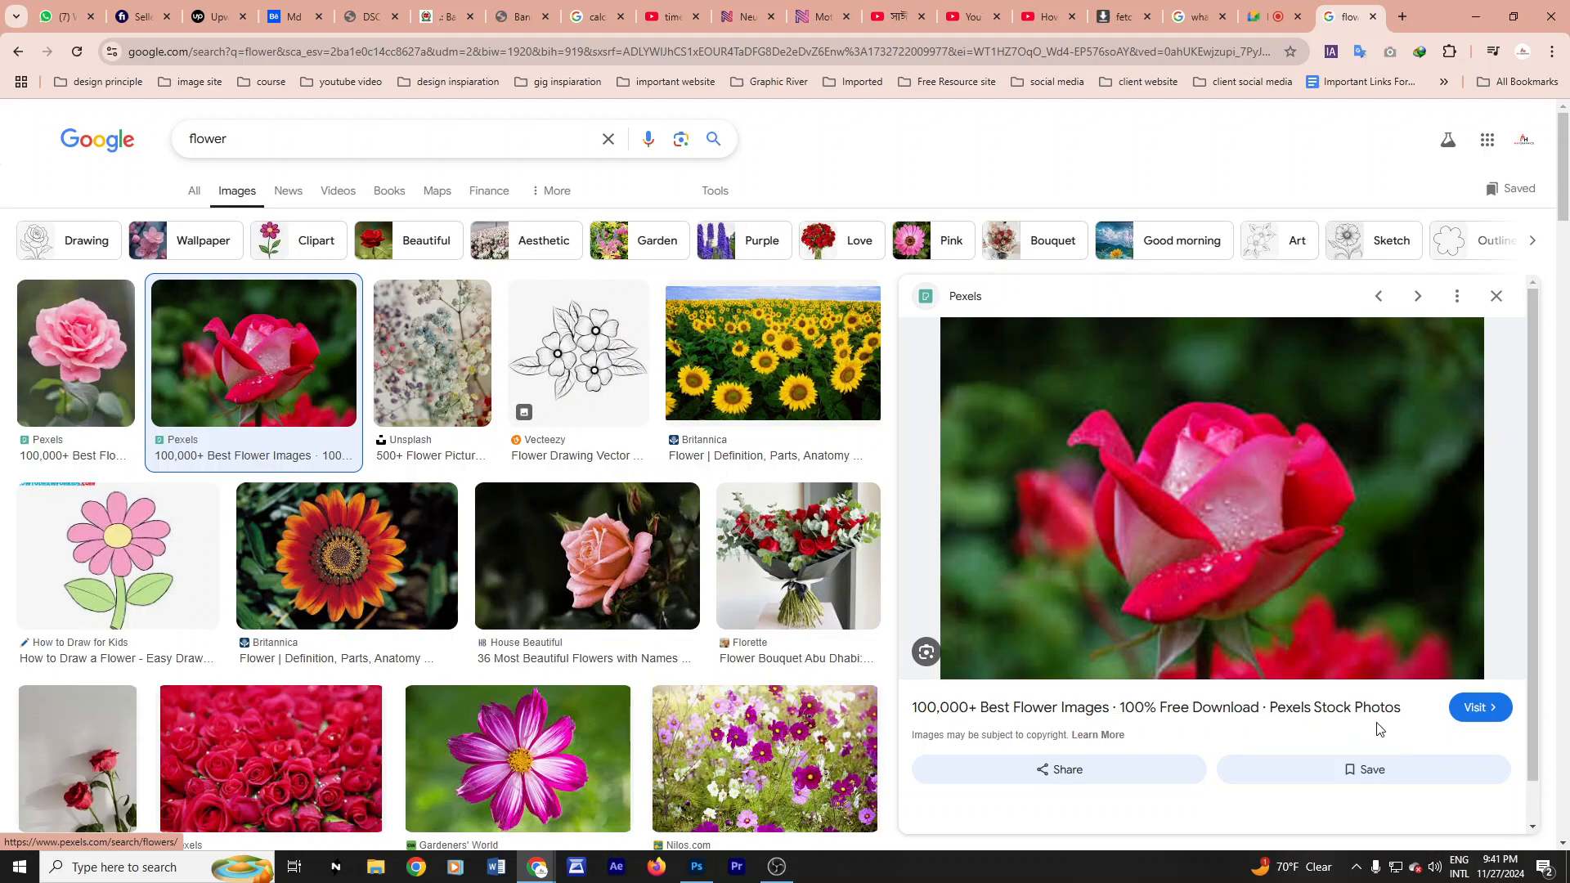
# Step: Copy the Pexels red rose photo and paste it into the Photoshop document
pyautogui.rightClick(1178, 425)
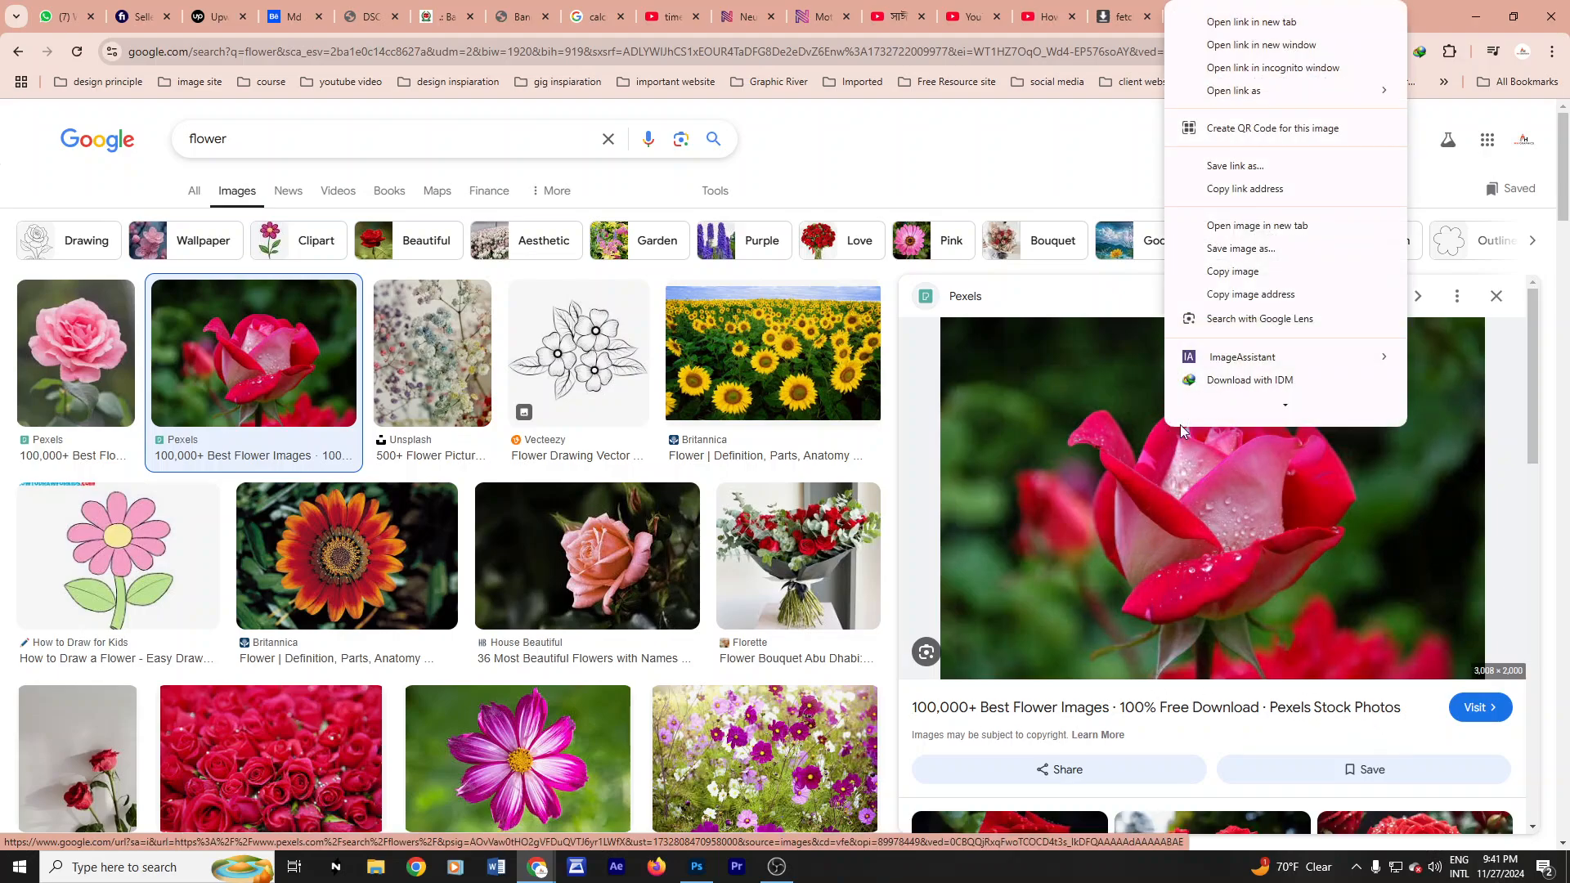
pyautogui.click(1239, 276)
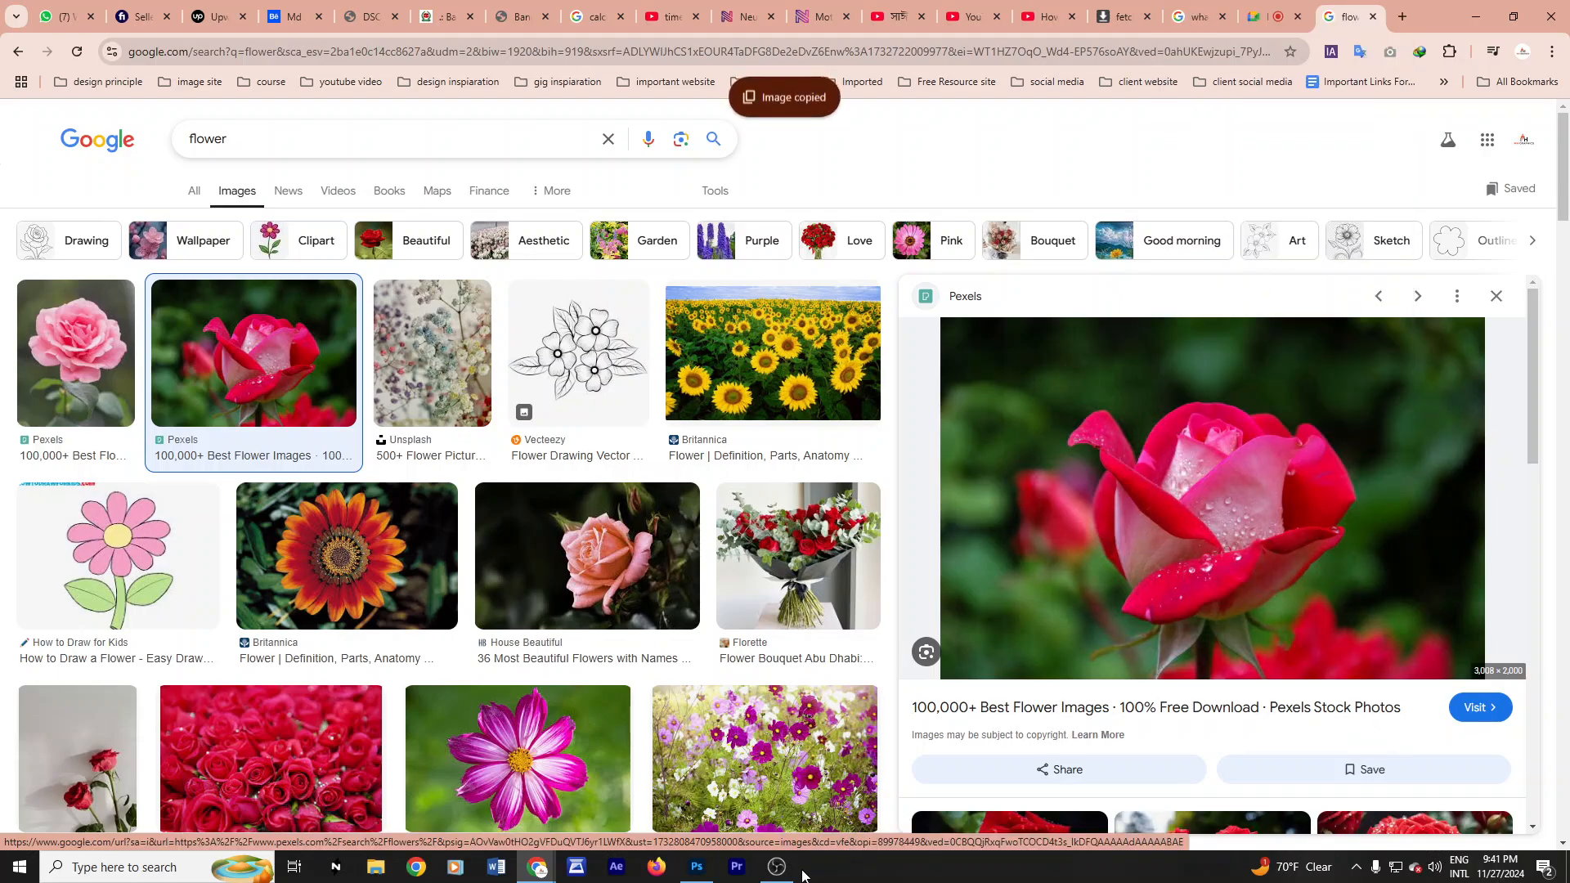
pyautogui.click(697, 867)
pyautogui.hotkey('ctrl', 'v')
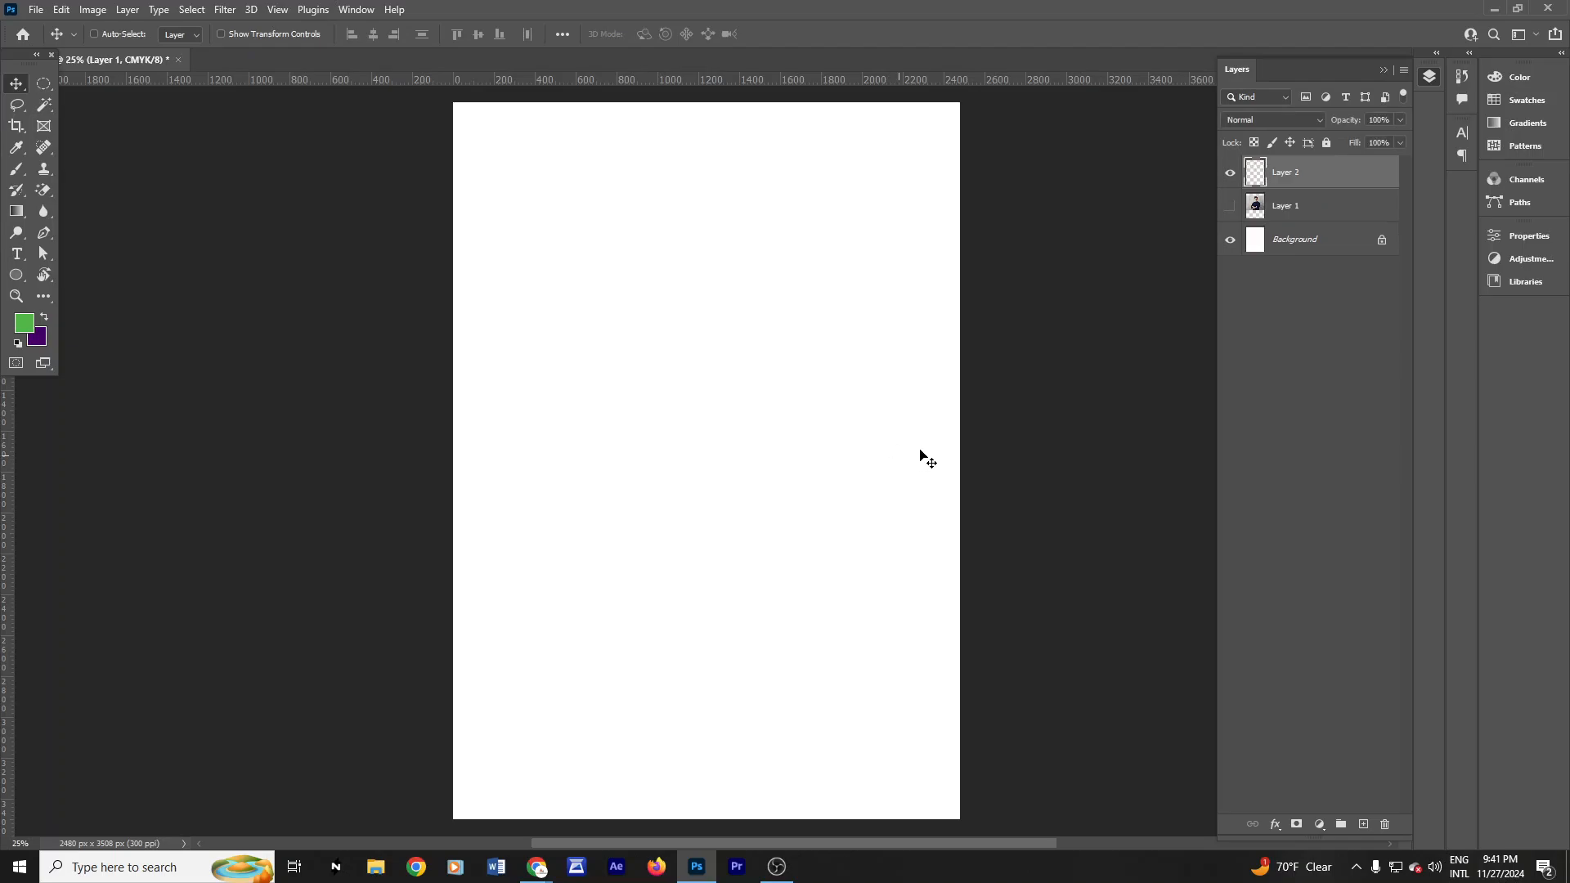
# Step: Enlarge the rose photo to about 123% and position it across the full page width in the upper part
pyautogui.moveTo(810, 511); pyautogui.dragTo(747, 400)
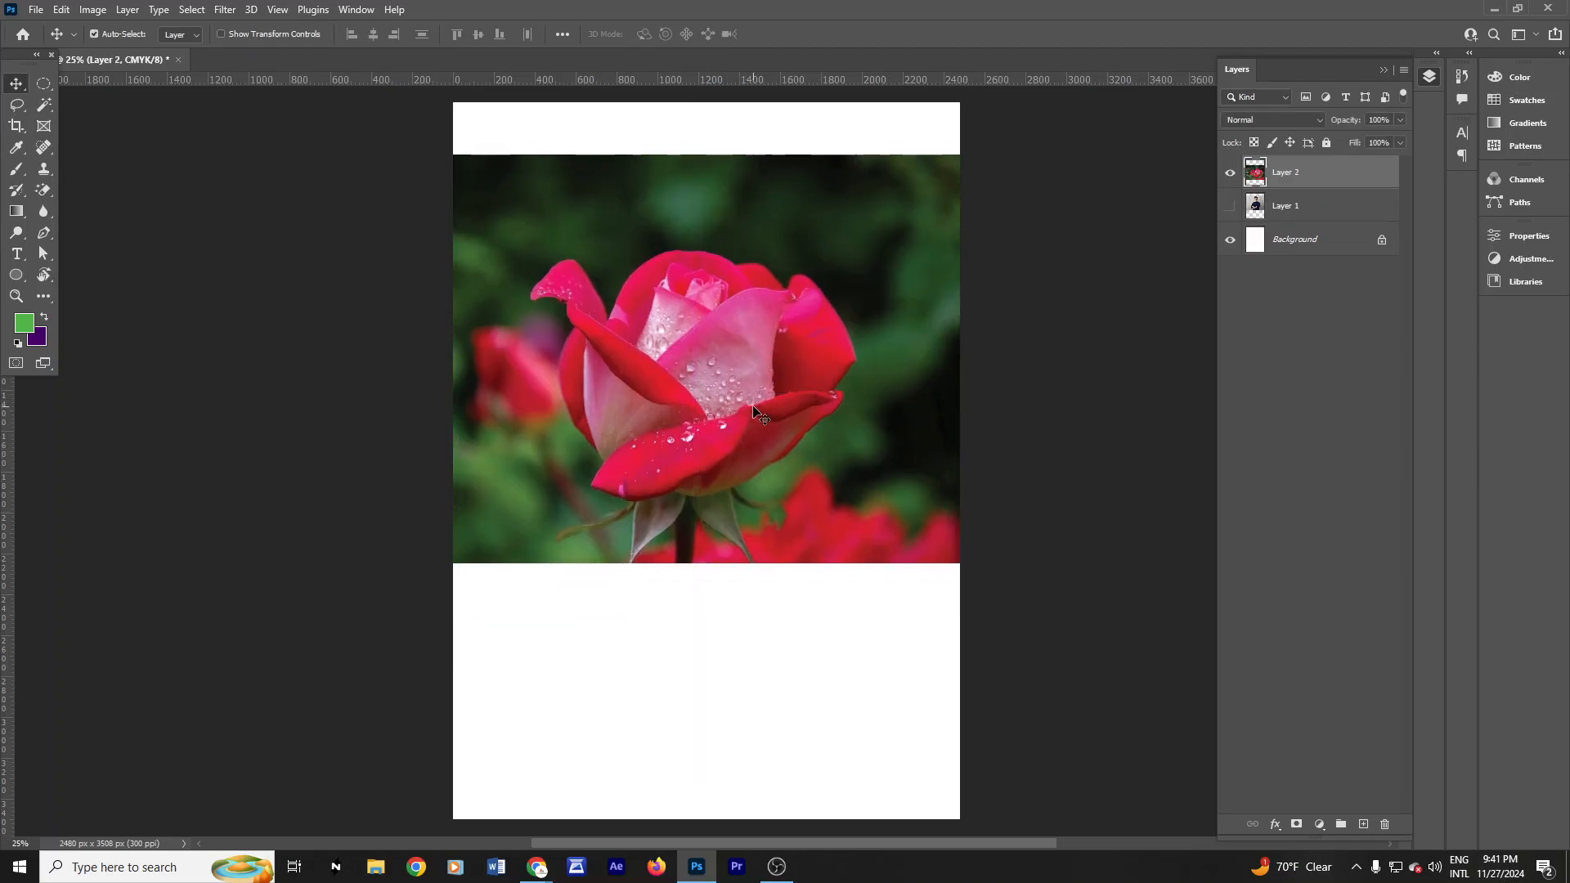
pyautogui.hotkey('ctrl', 't')
pyautogui.moveTo(1004, 562); pyautogui.dragTo(1071, 609)
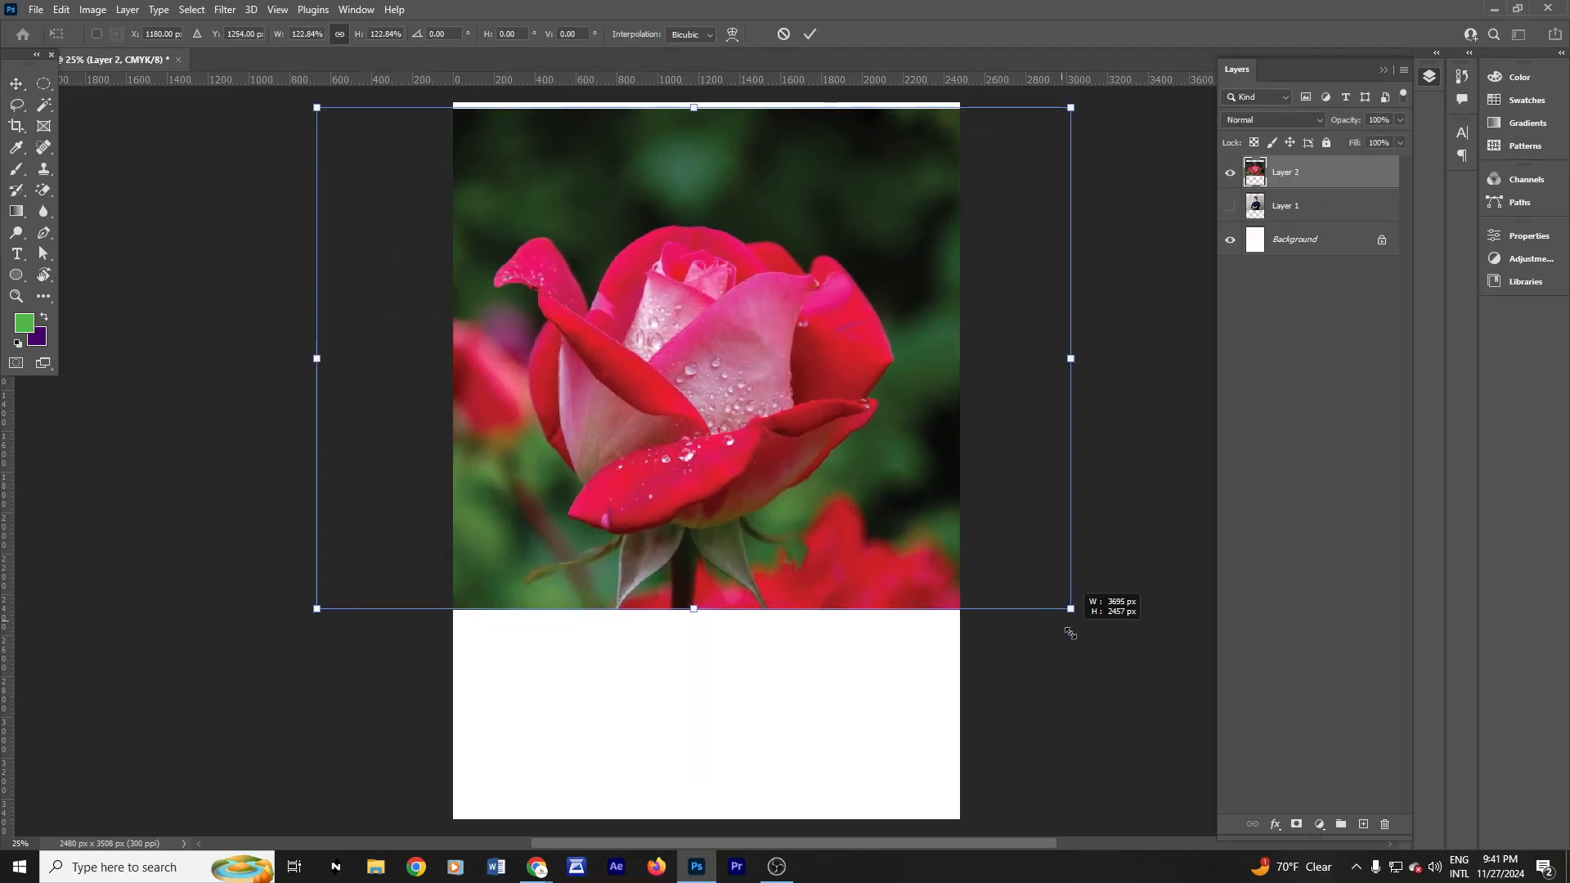
pyautogui.moveTo(807, 458)
pyautogui.mouseDown()
pyautogui.moveTo(758, 433)
pyautogui.moveTo(791, 442)
pyautogui.mouseUp()
pyautogui.press('Return')
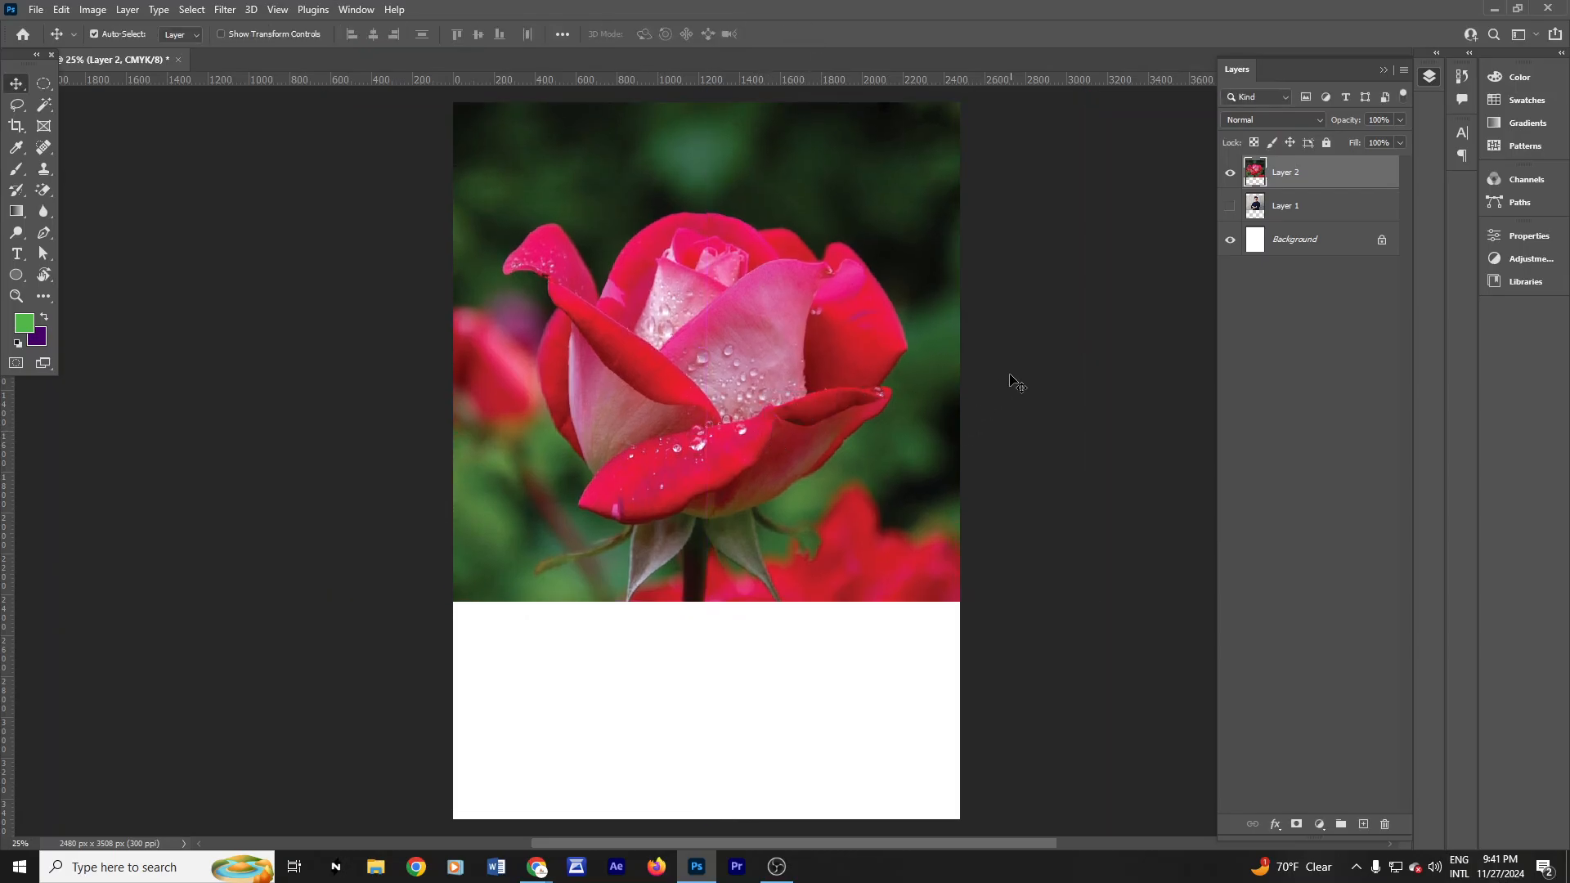
# Step: Nudge the rose photo slightly to the left in small increments
pyautogui.press('Left')
pyautogui.press('Left')
pyautogui.press('Left')
pyautogui.press('Left')
pyautogui.press('Left')
pyautogui.press('Left')
pyautogui.press('Left')
pyautogui.press('Left')
pyautogui.press('Left')
pyautogui.press('Left')
pyautogui.press('Left')
pyautogui.press('Left')
pyautogui.press('Left')
pyautogui.press('Left')
pyautogui.press('Left')
pyautogui.press('Left')
pyautogui.press('Left')
pyautogui.press('Left')
pyautogui.press('Left')
pyautogui.press('Left')
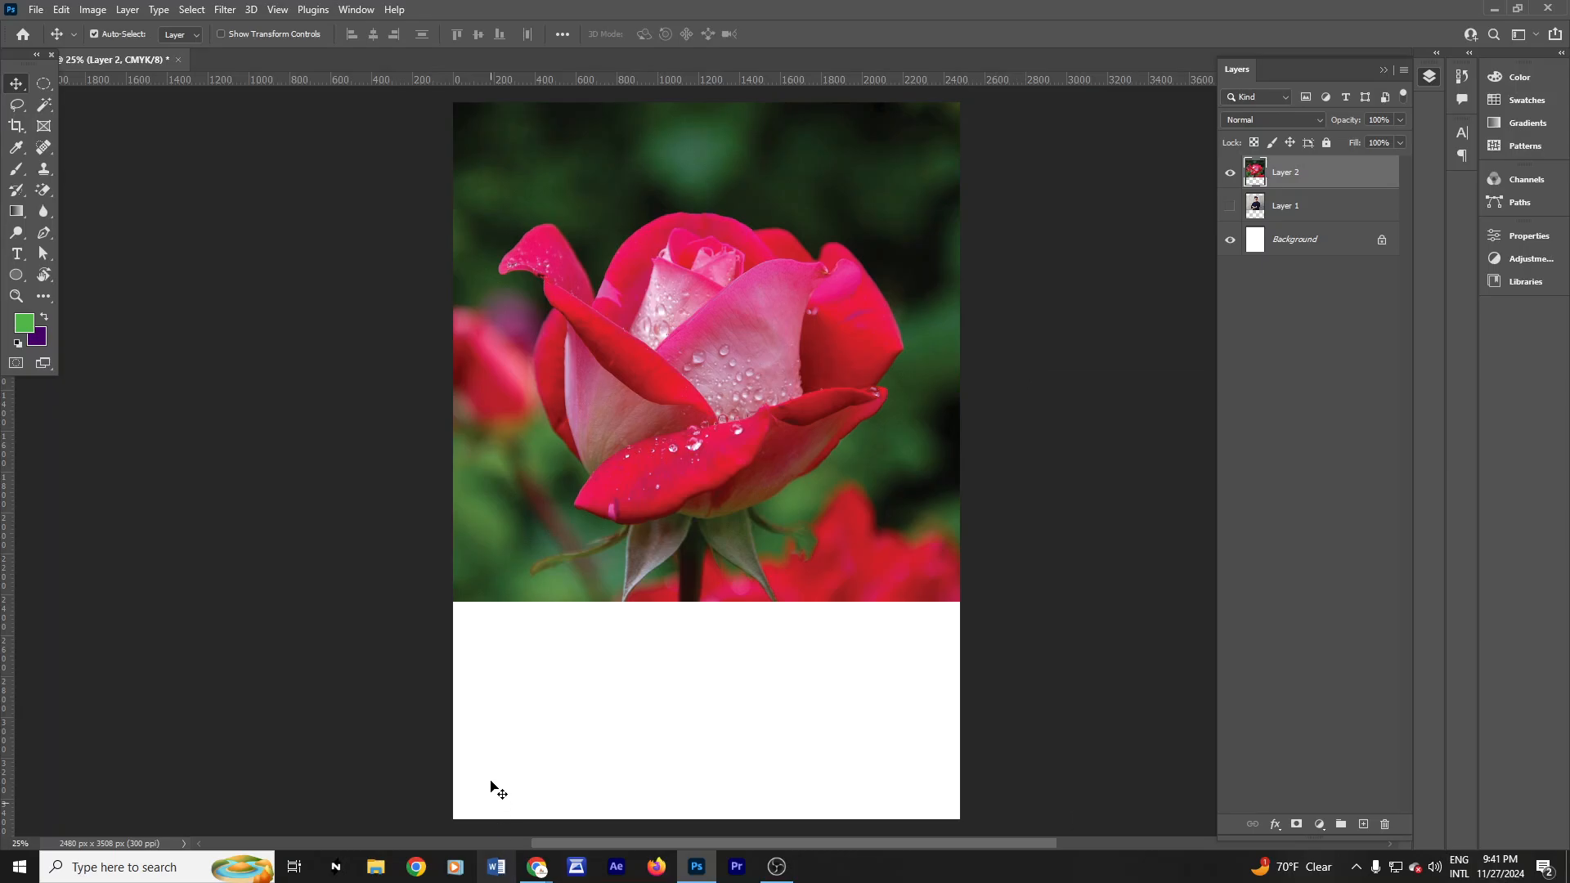
# Step: Return to Chrome and search Google Images for "bird"
pyautogui.moveTo(536, 873)
pyautogui.click(448, 781)
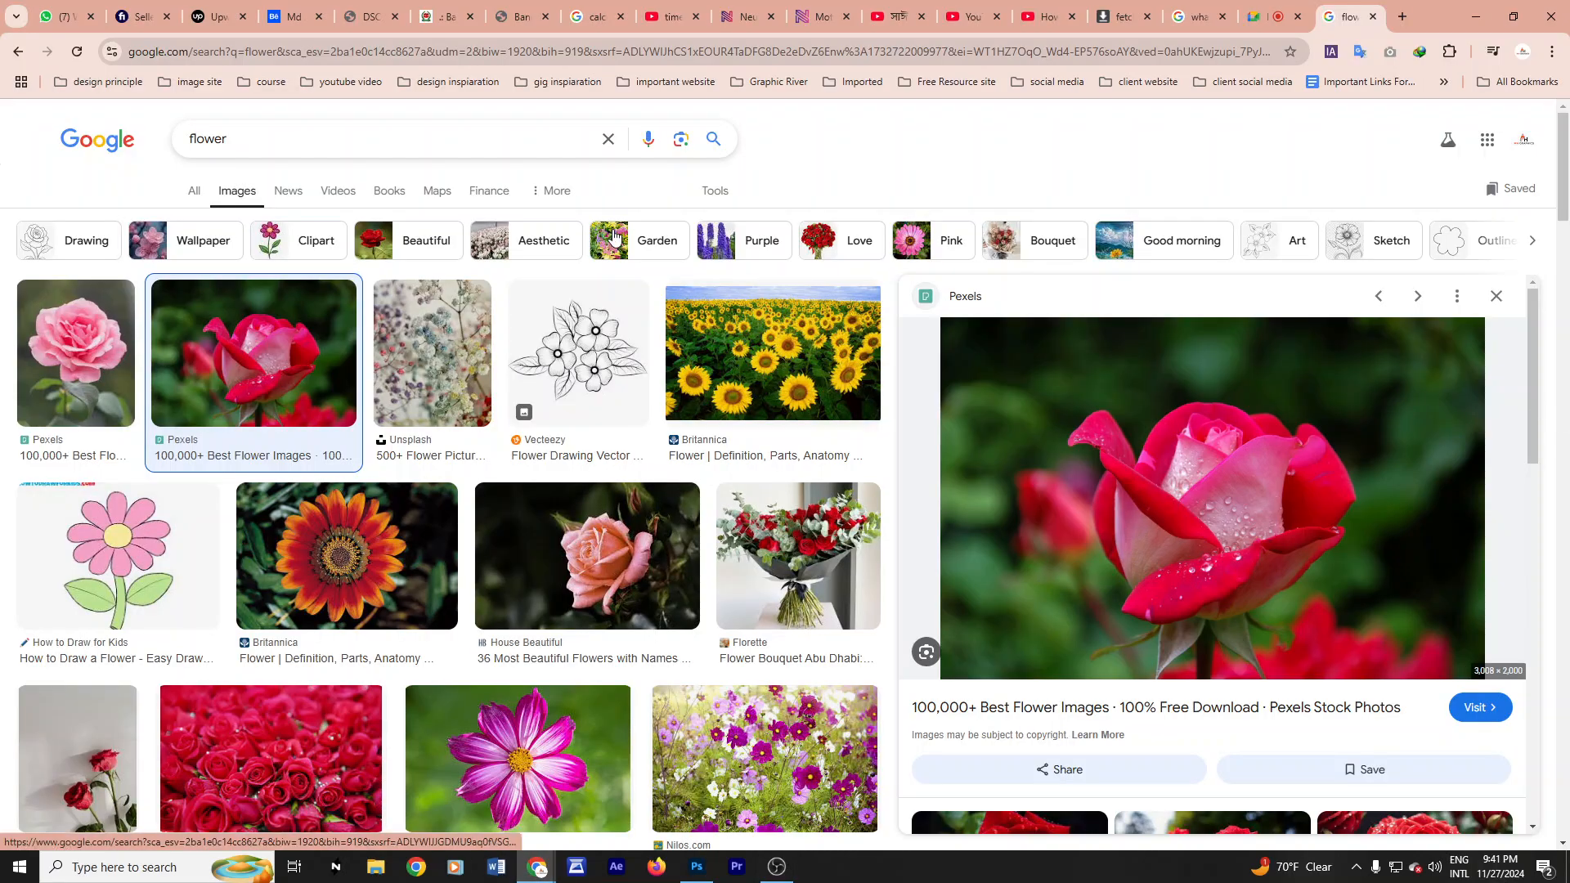
pyautogui.moveTo(286, 147); pyautogui.dragTo(125, 161)
pyautogui.write('bird')
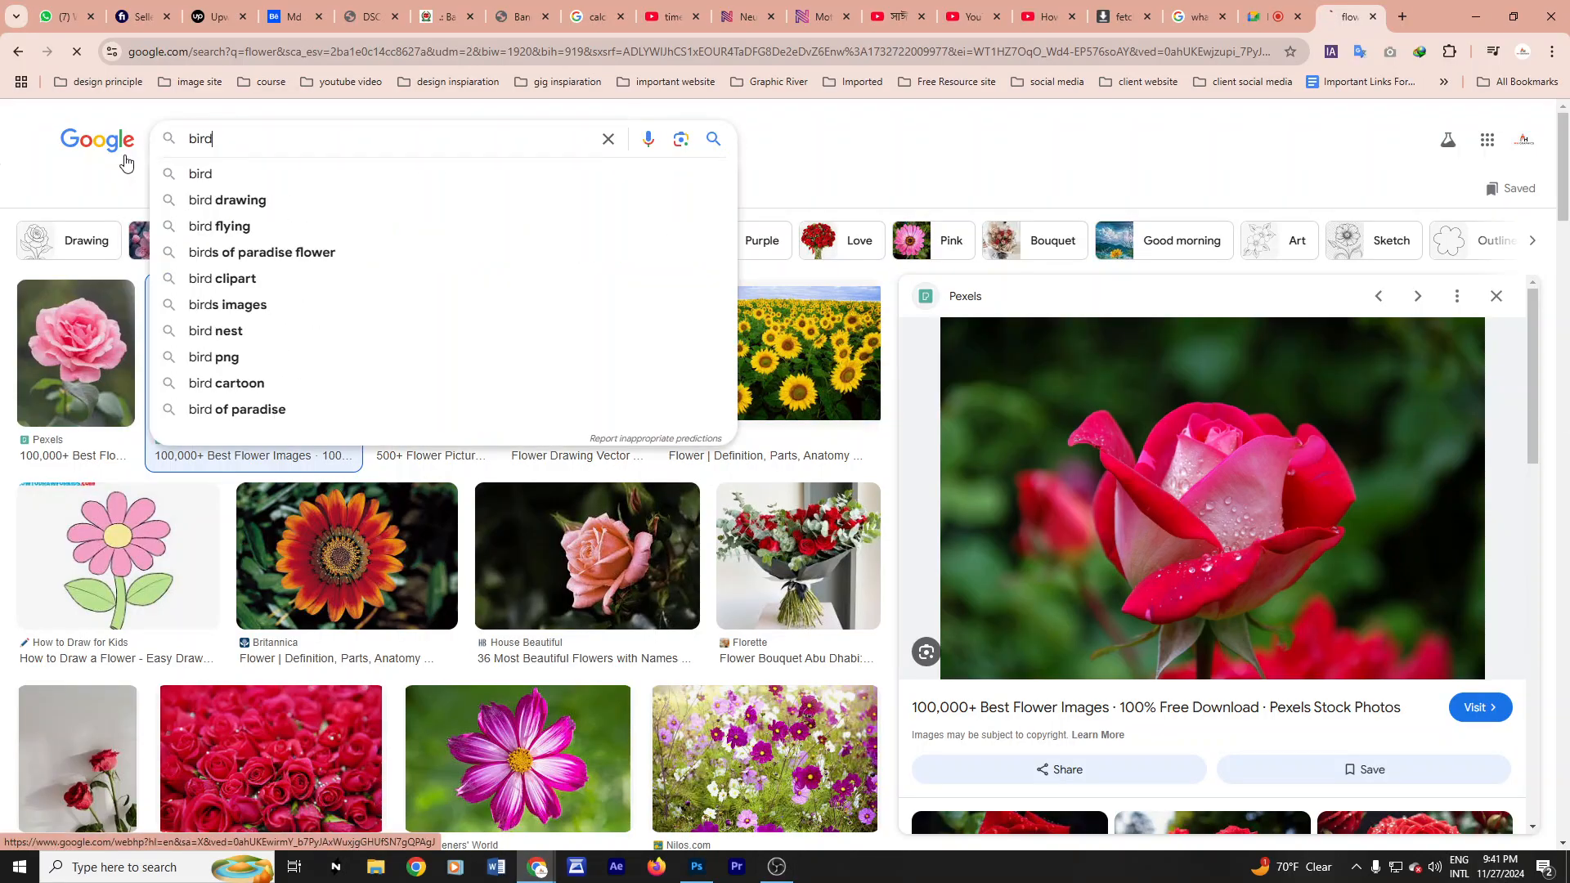
pyautogui.press('Return')
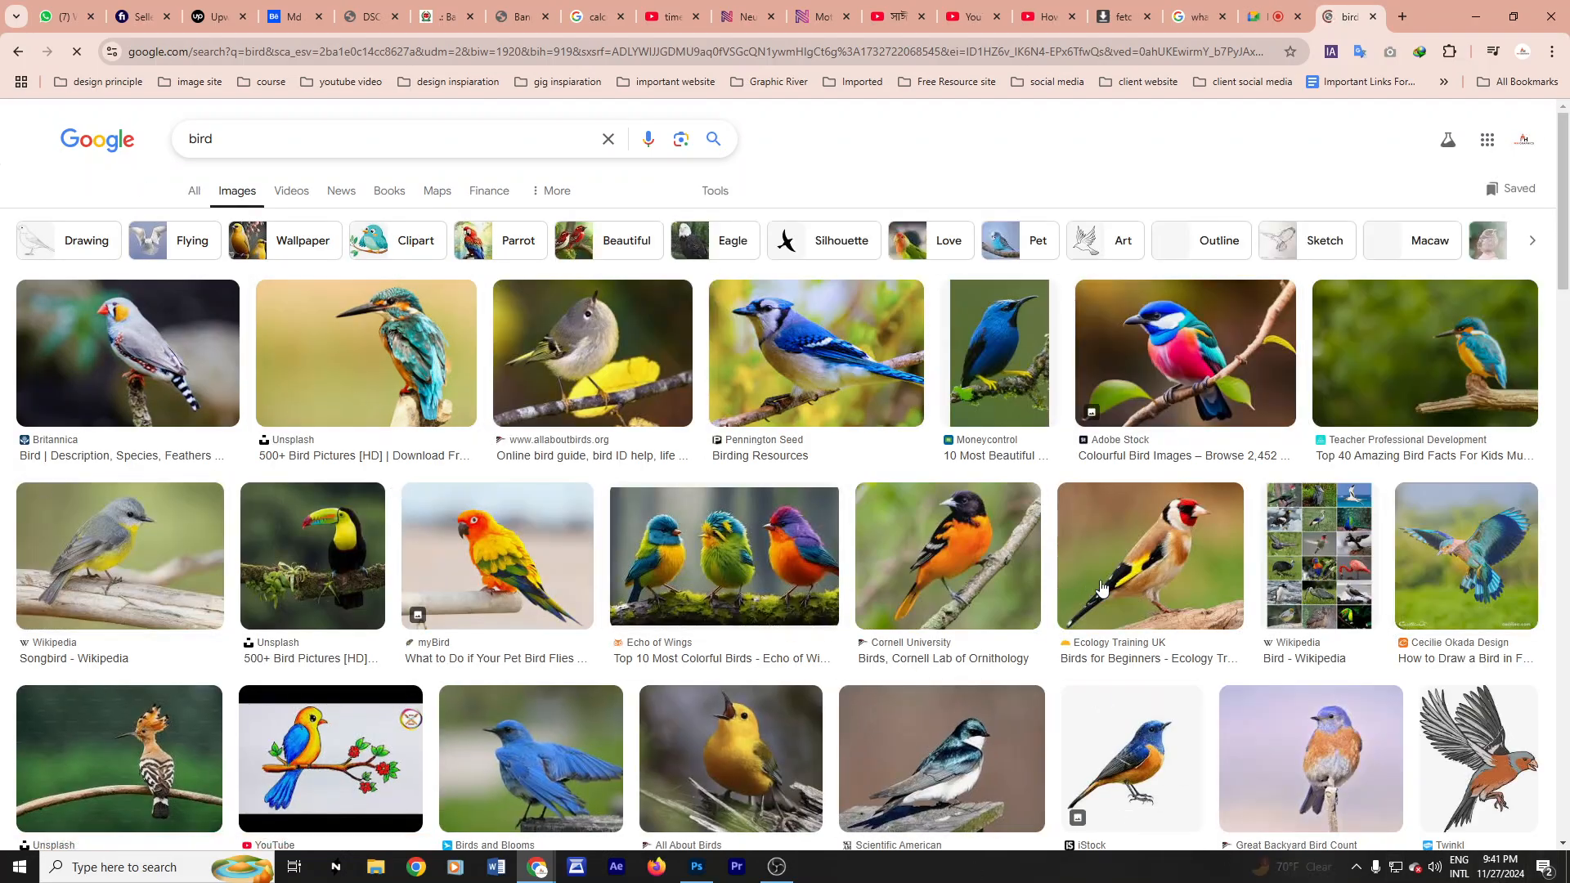
# Step: Find the Pixabay photo of a flying hummingbird among the bird results, open its preview and copy the image
pyautogui.scroll(-10, 1135, 603)
pyautogui.scroll(-4, 1104, 594)
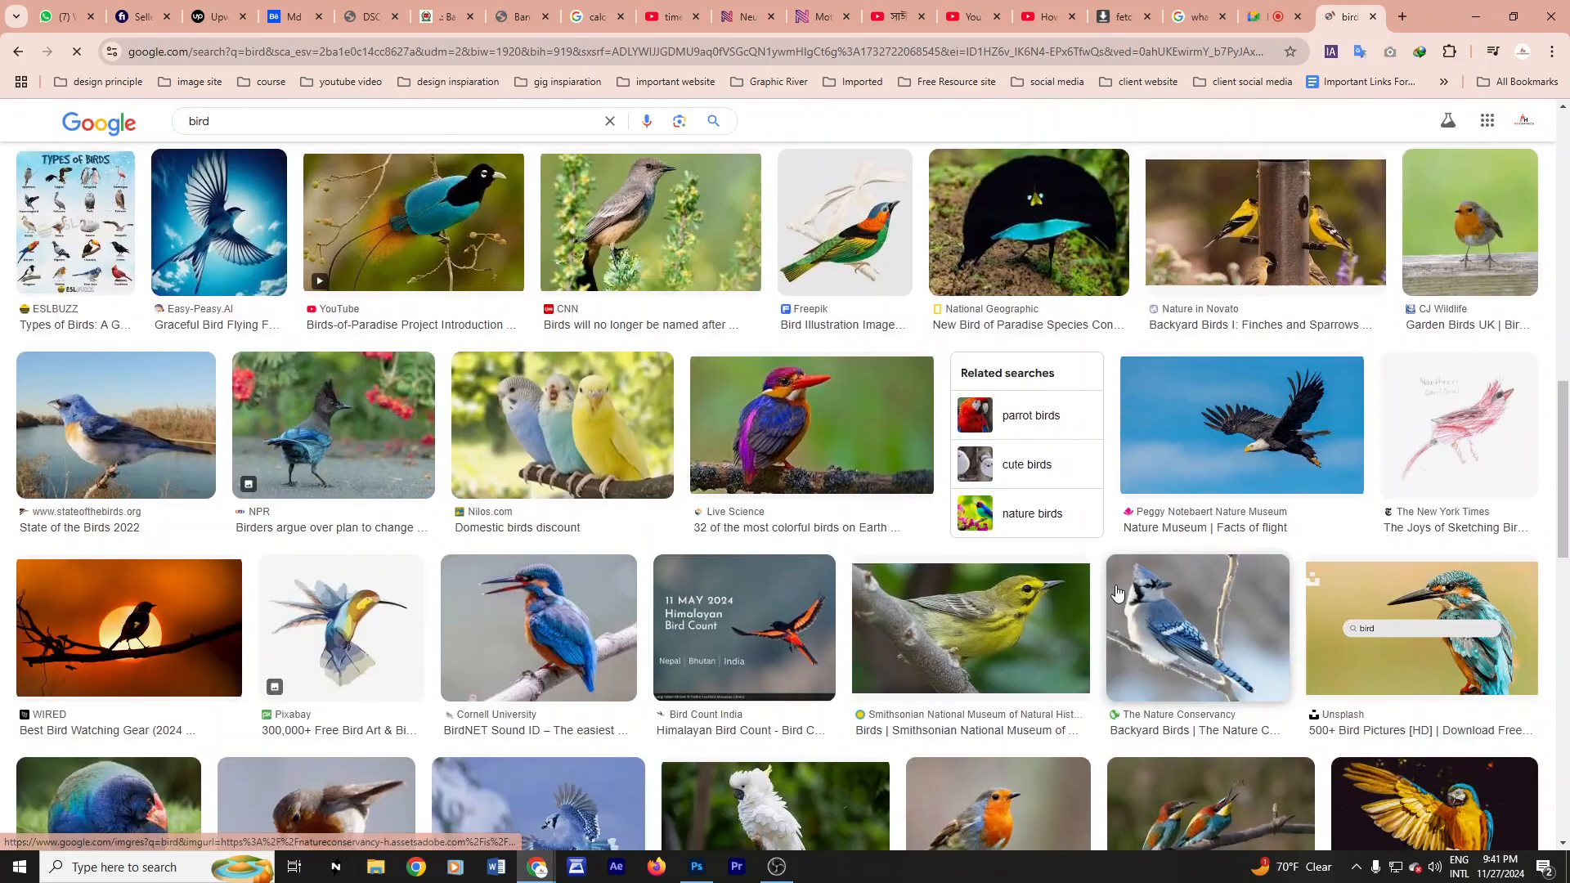
pyautogui.scroll(-2, 1104, 590)
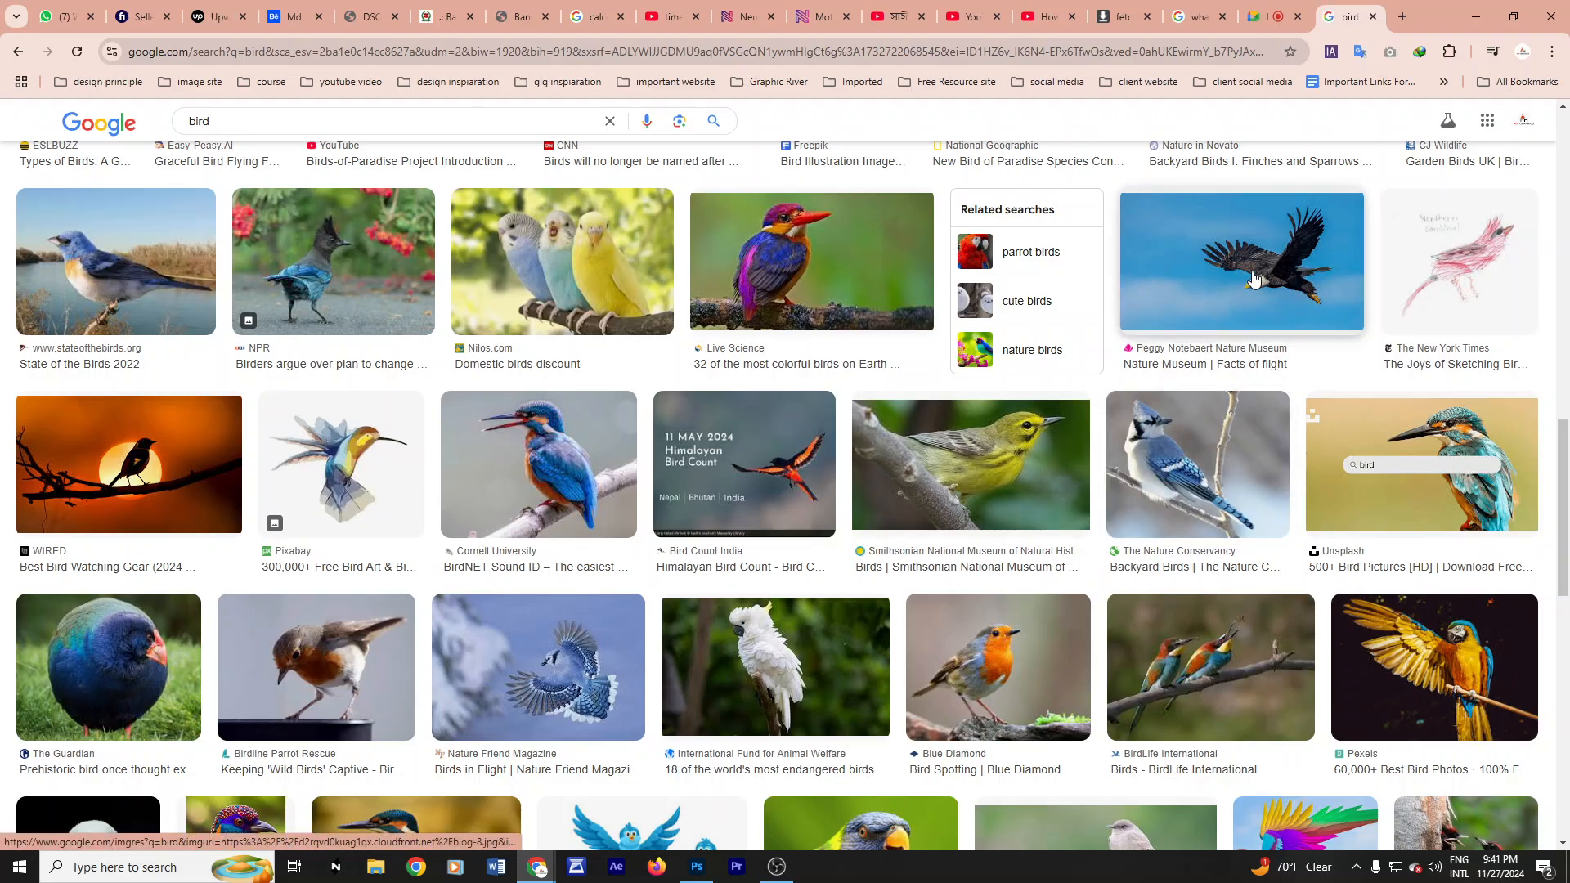
pyautogui.scroll(4, 996, 564)
pyautogui.scroll(-8, 997, 564)
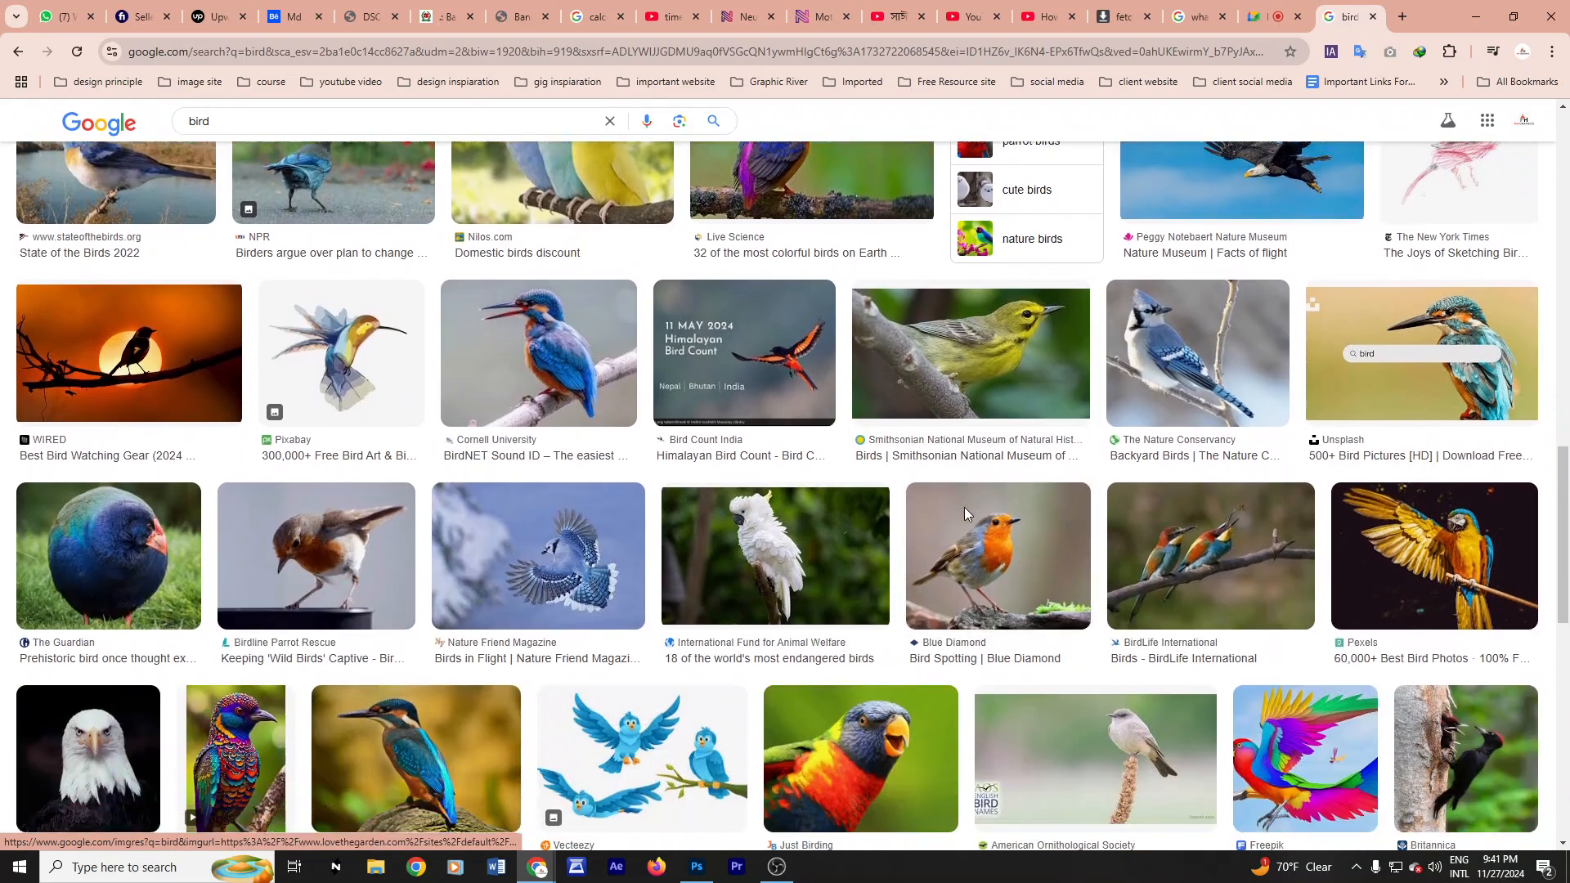
pyautogui.scroll(-3, 982, 492)
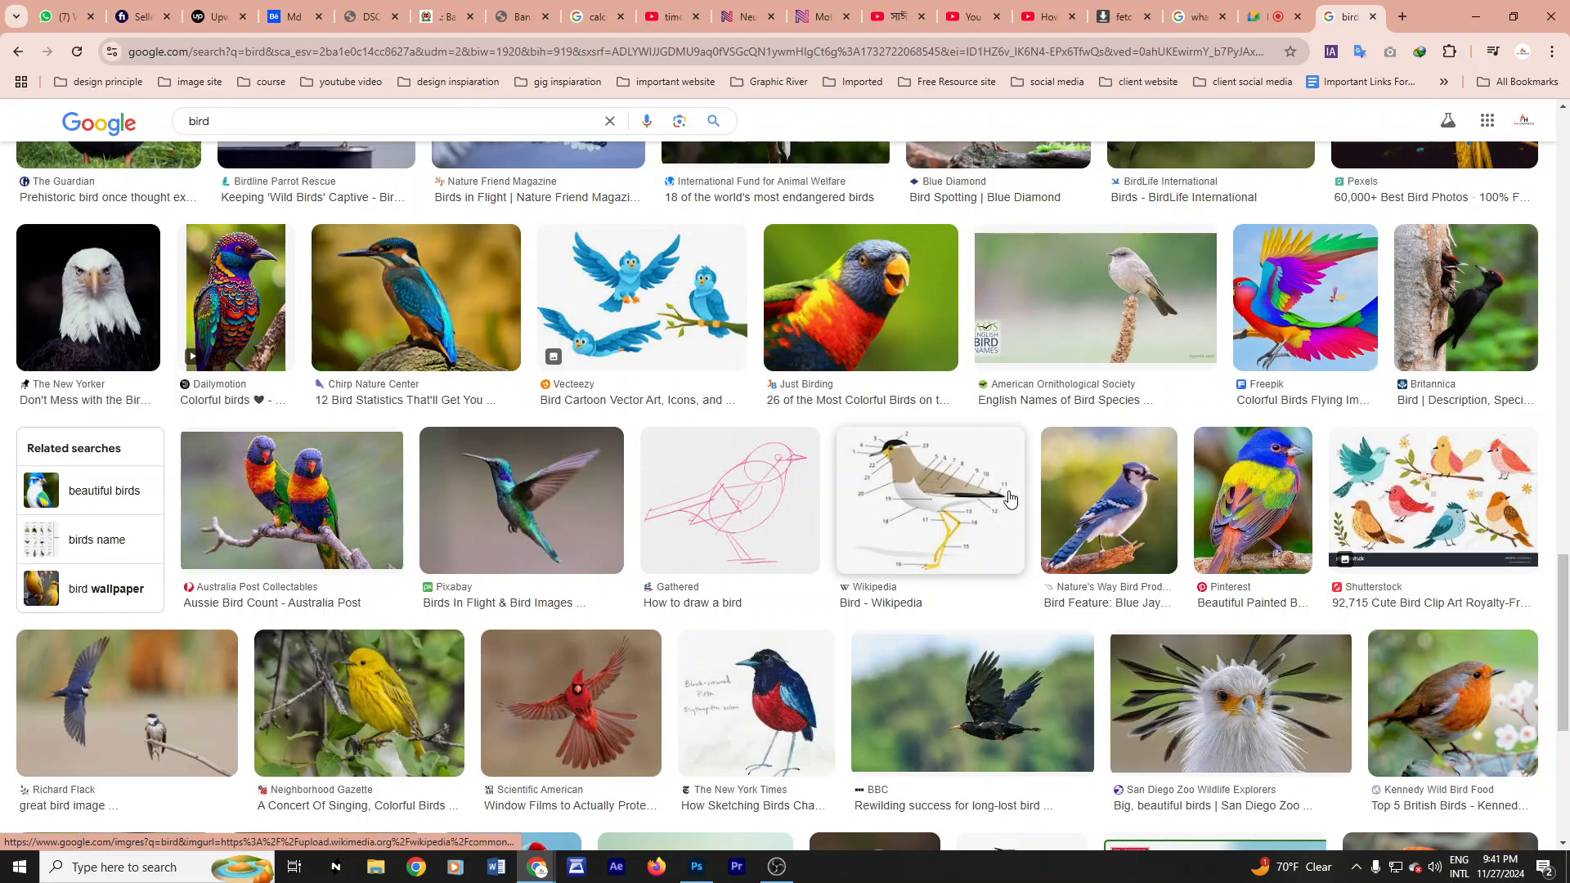
pyautogui.click(543, 520)
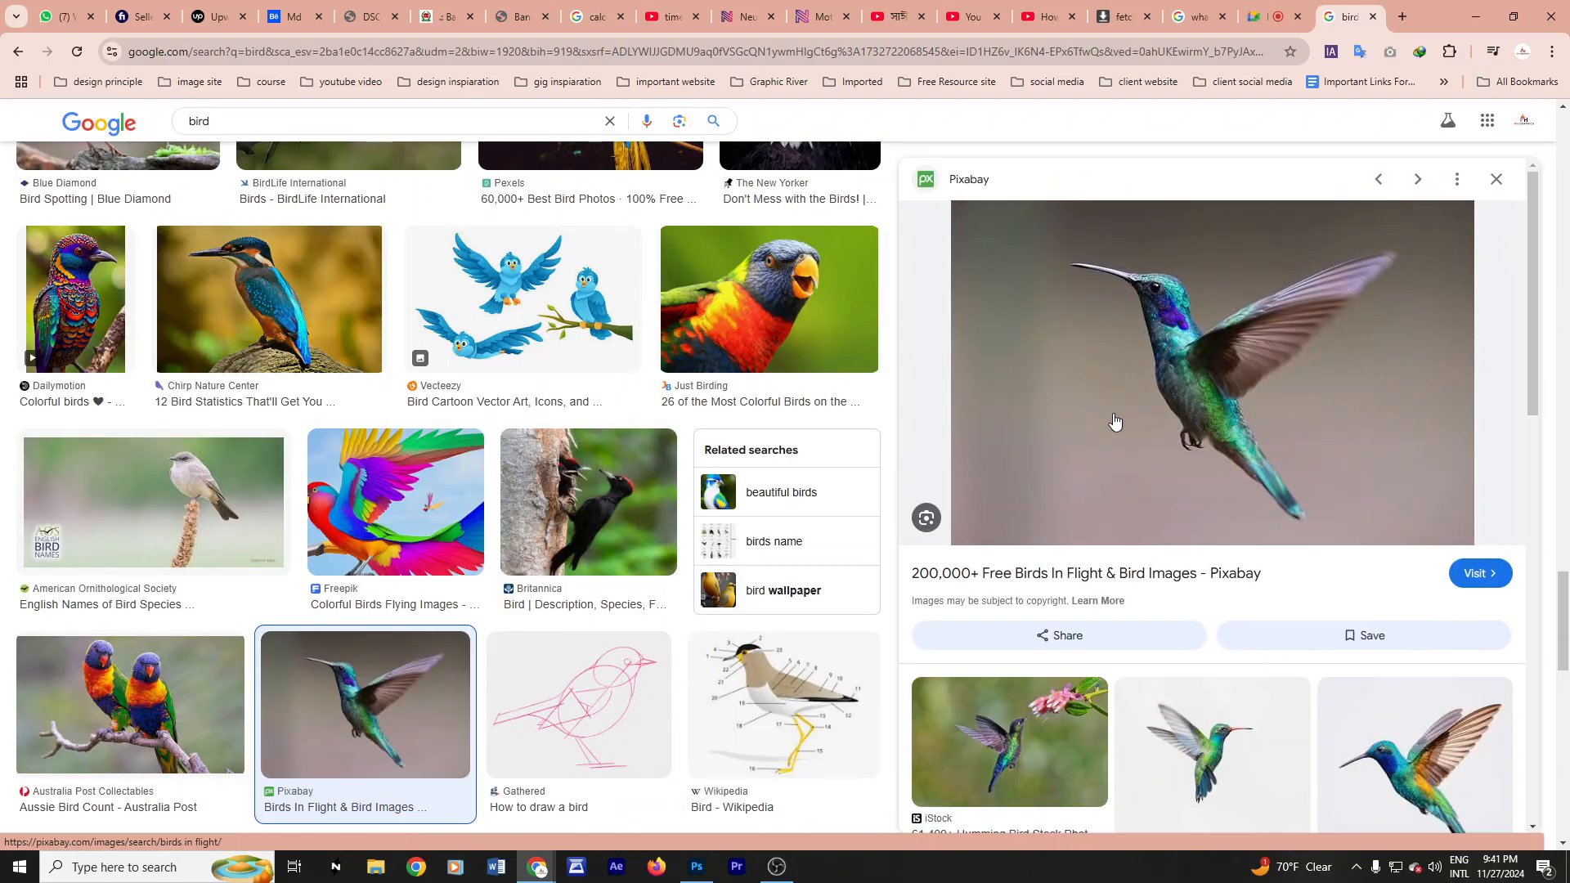
pyautogui.rightClick(1169, 295)
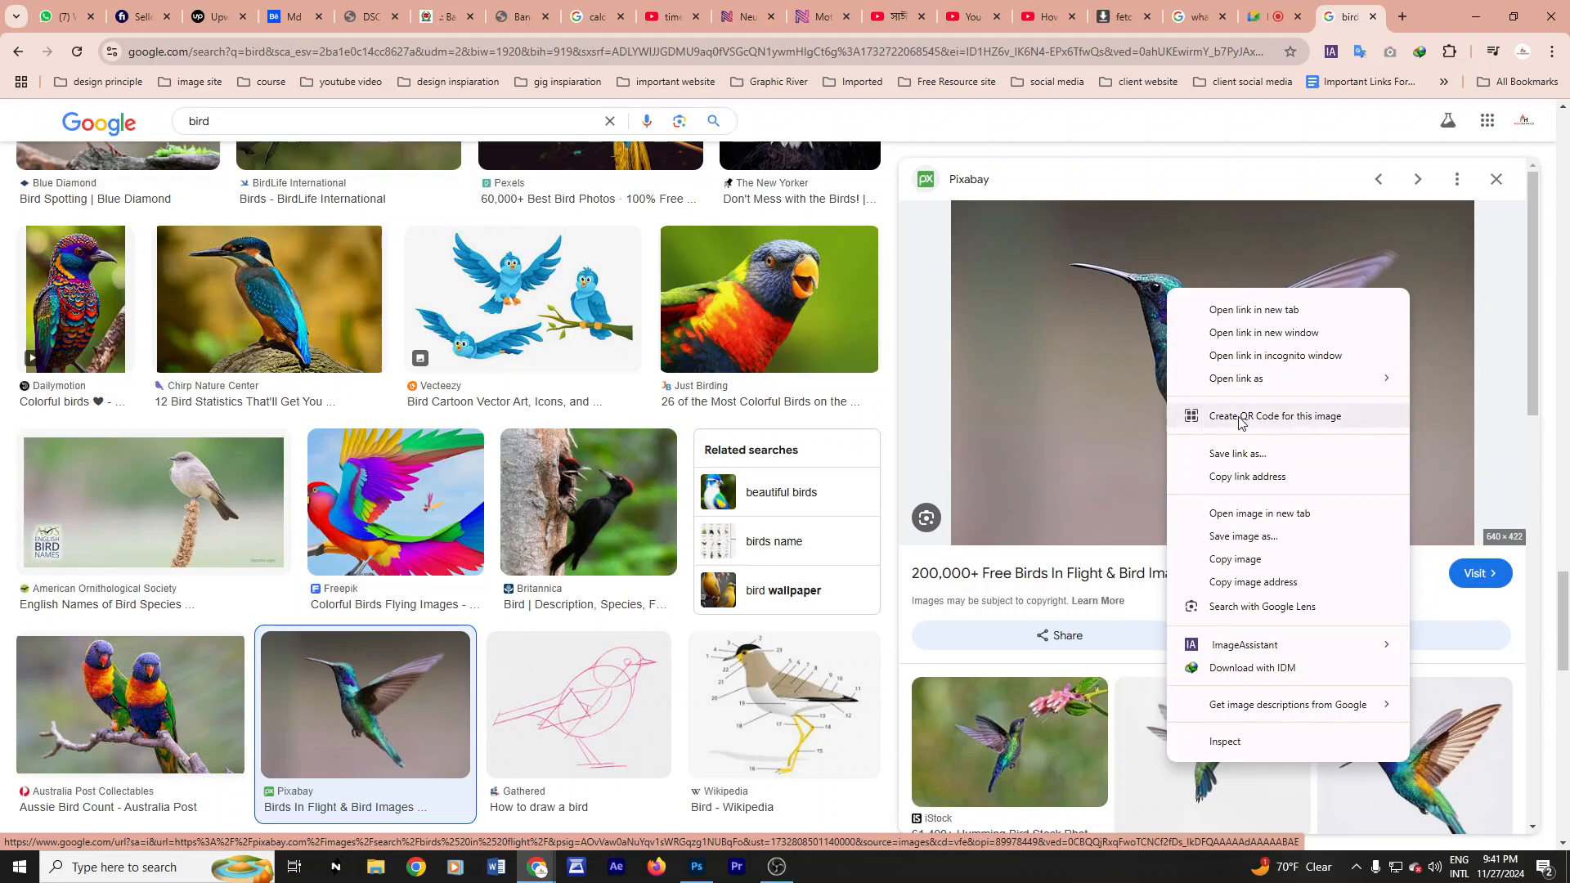
pyautogui.click(1236, 559)
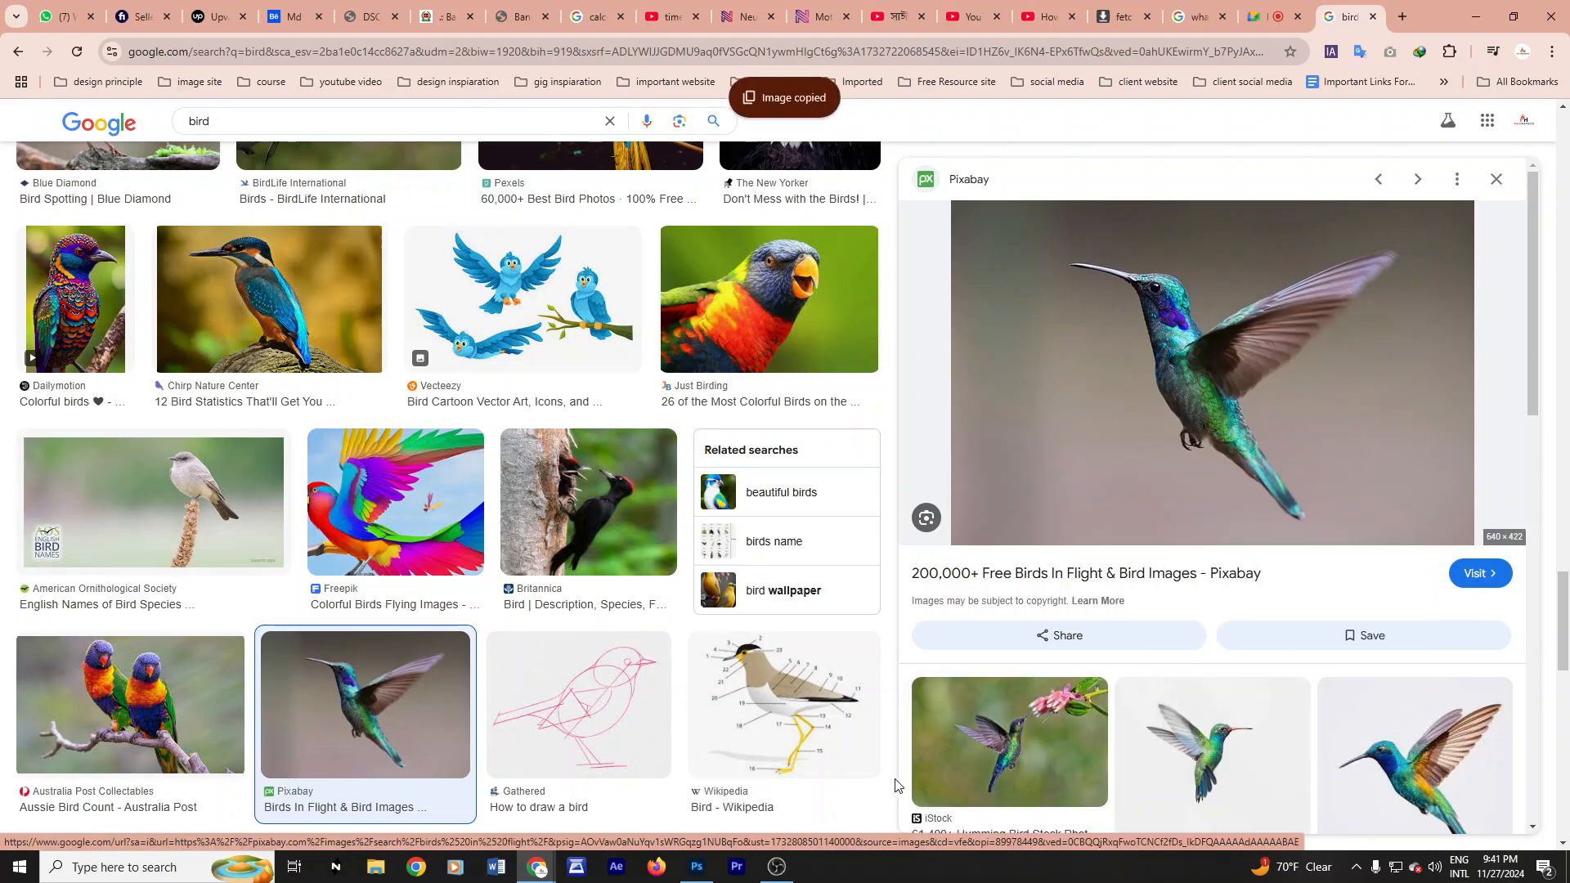
# Step: Open the preview of the Adobe Stock hummingbird on a white background from the related images
pyautogui.scroll(-2, 1407, 679)
pyautogui.scroll(2, 1448, 681)
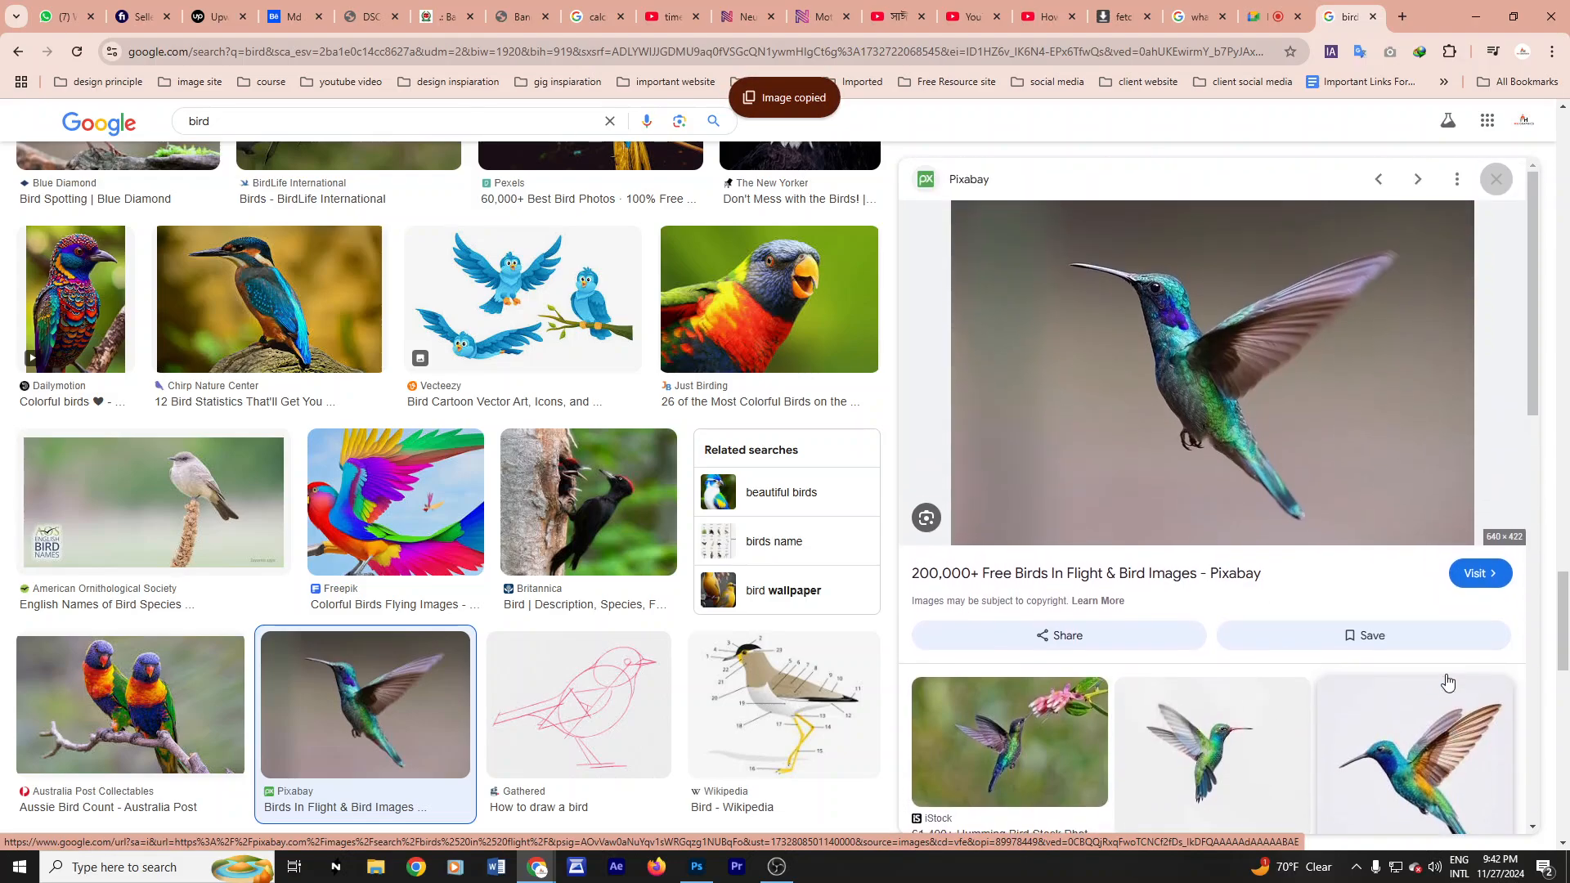
pyautogui.scroll(-3, 1311, 452)
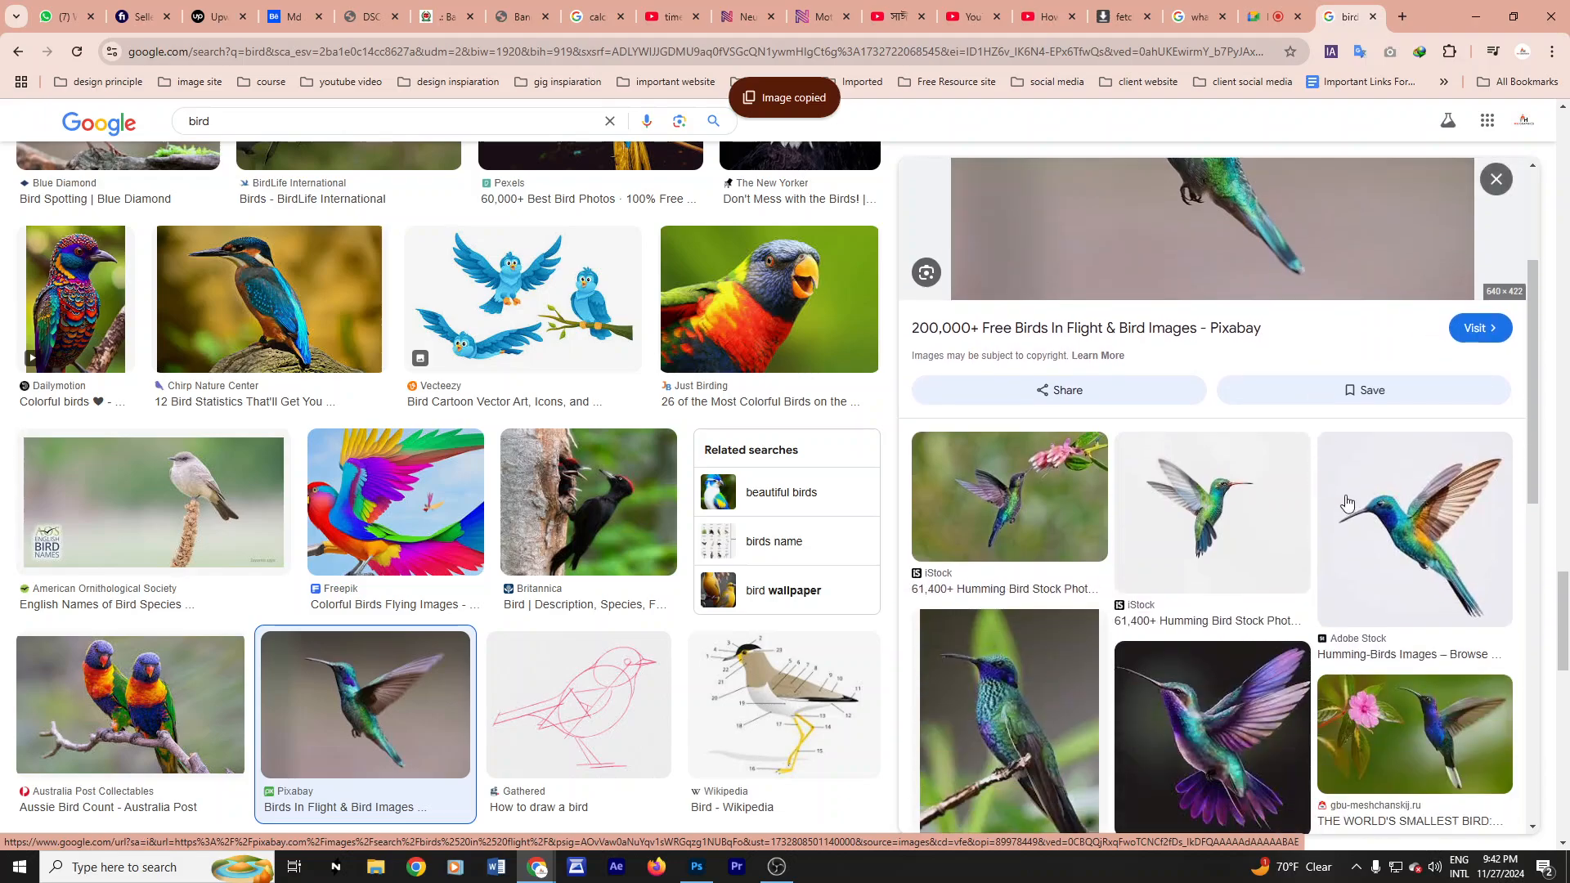
pyautogui.click(1483, 566)
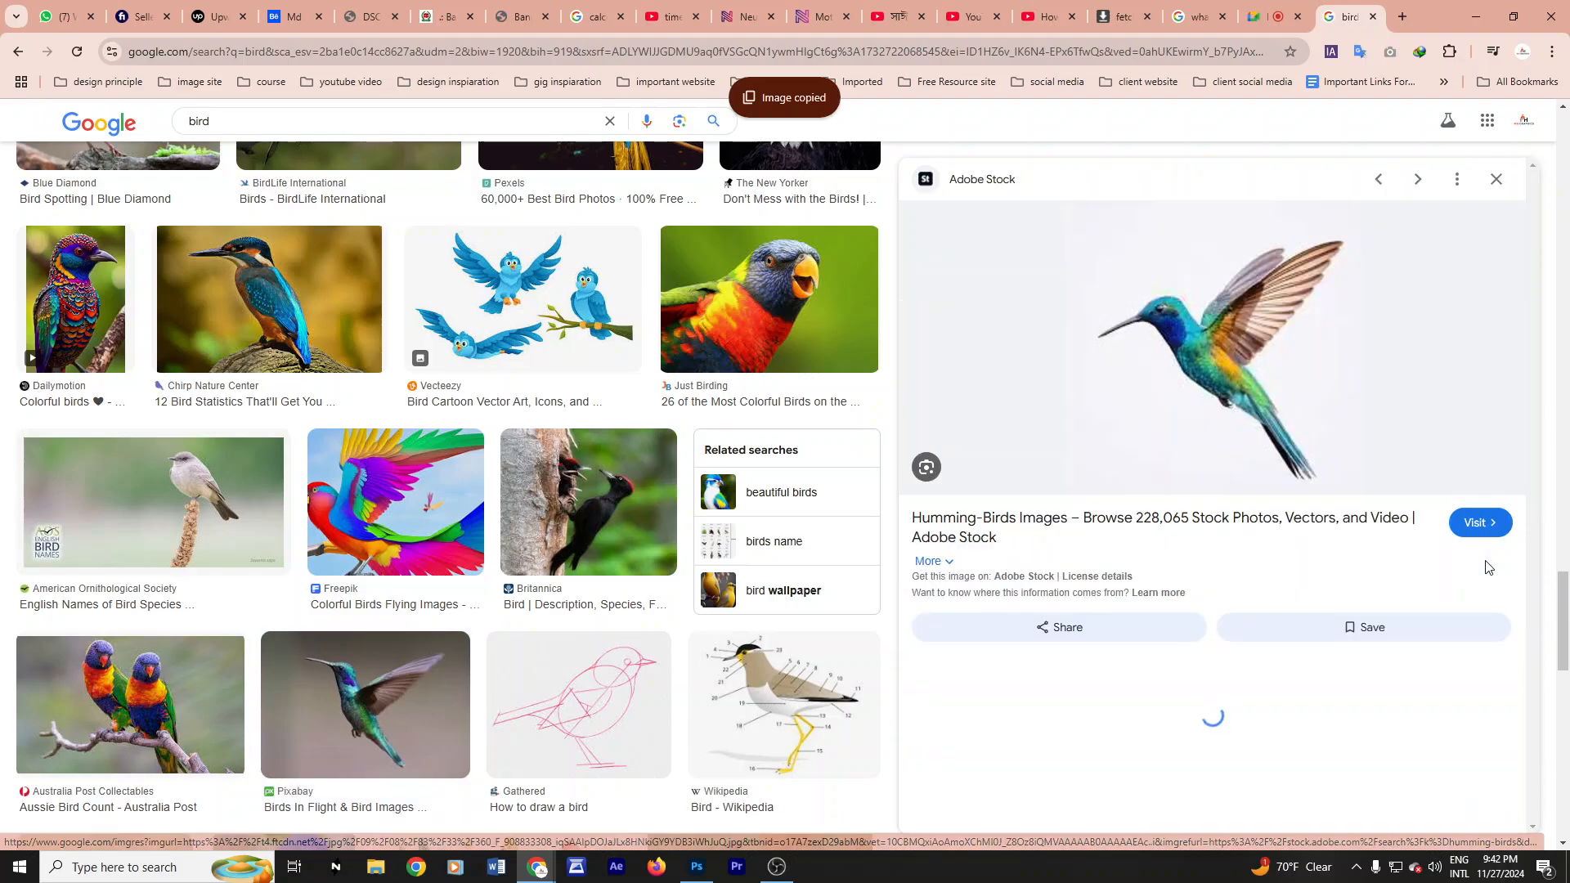
# Step: Copy the Adobe Stock hummingbird image and paste it into the Photoshop document
pyautogui.rightClick(1240, 275)
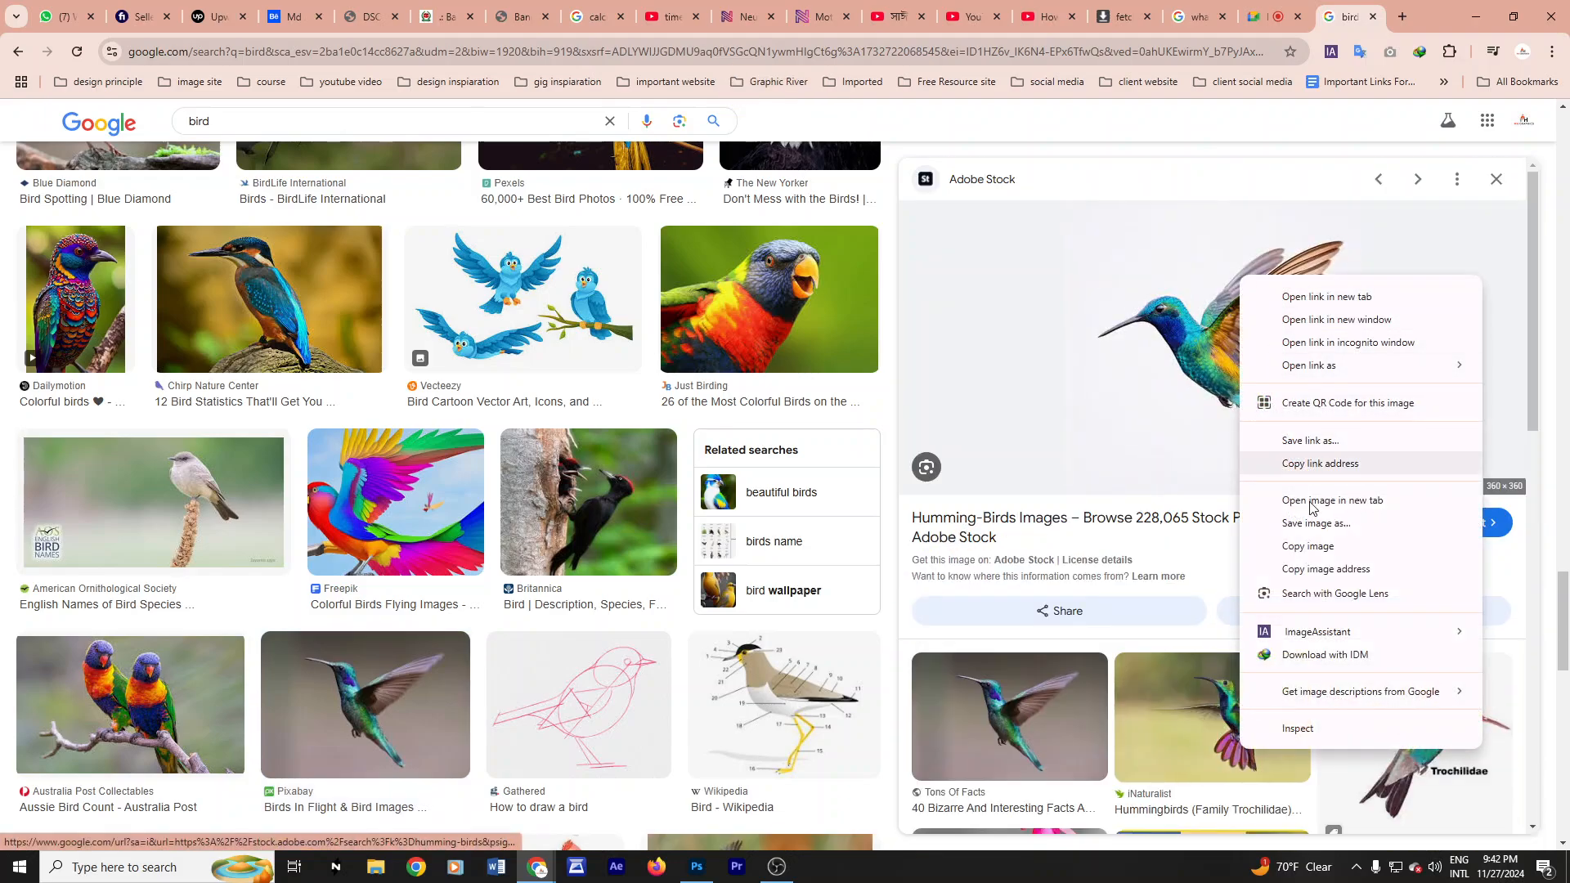
pyautogui.click(1308, 546)
pyautogui.click(700, 868)
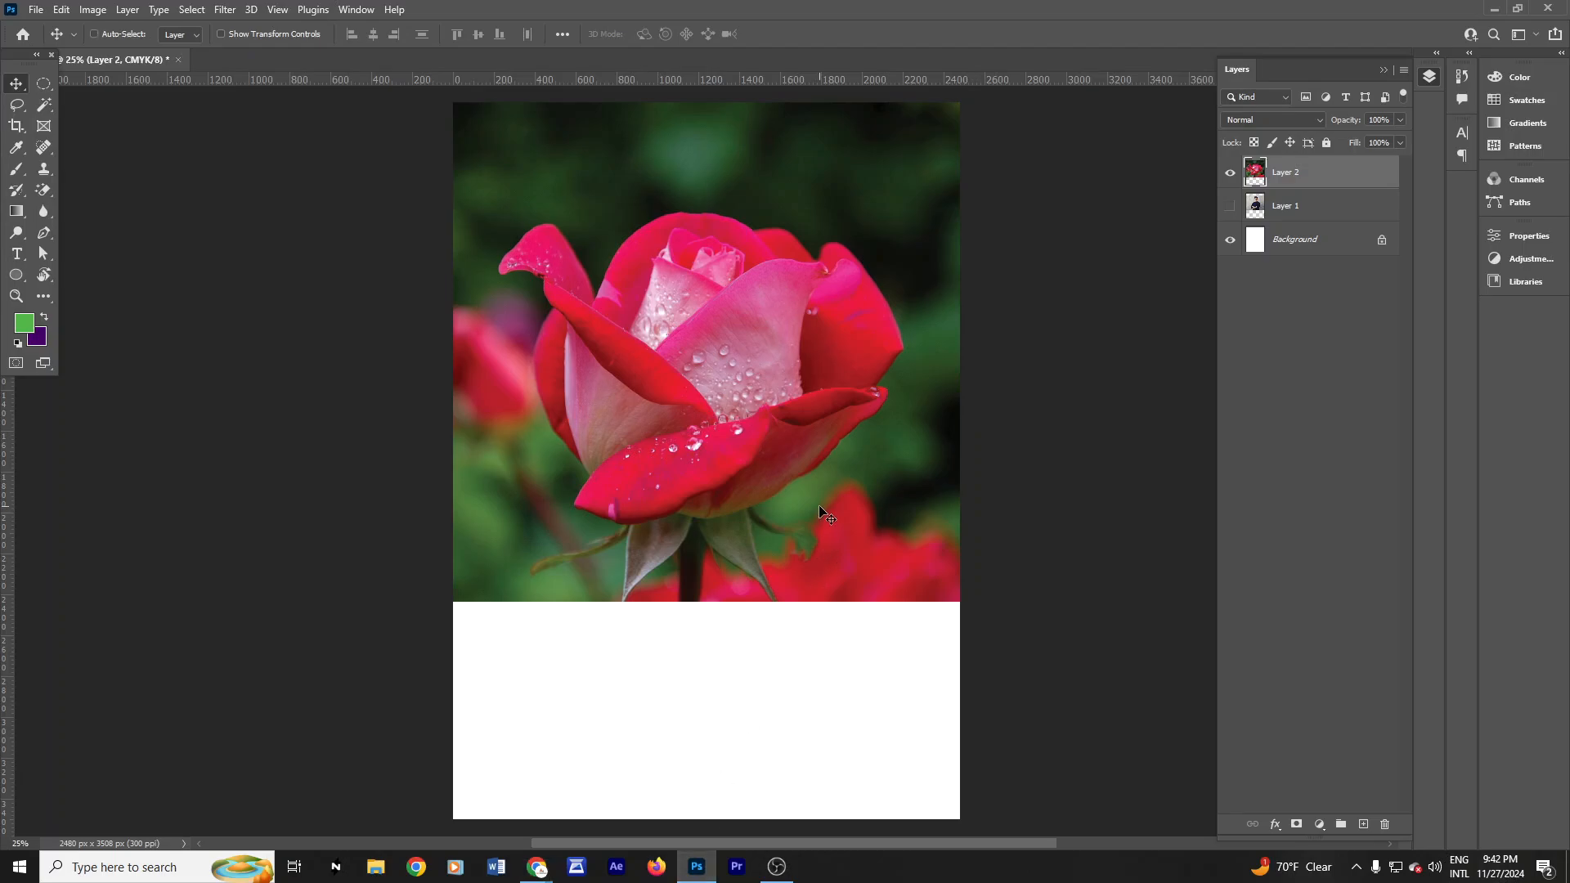
pyautogui.hotkey('ctrl', 'v')
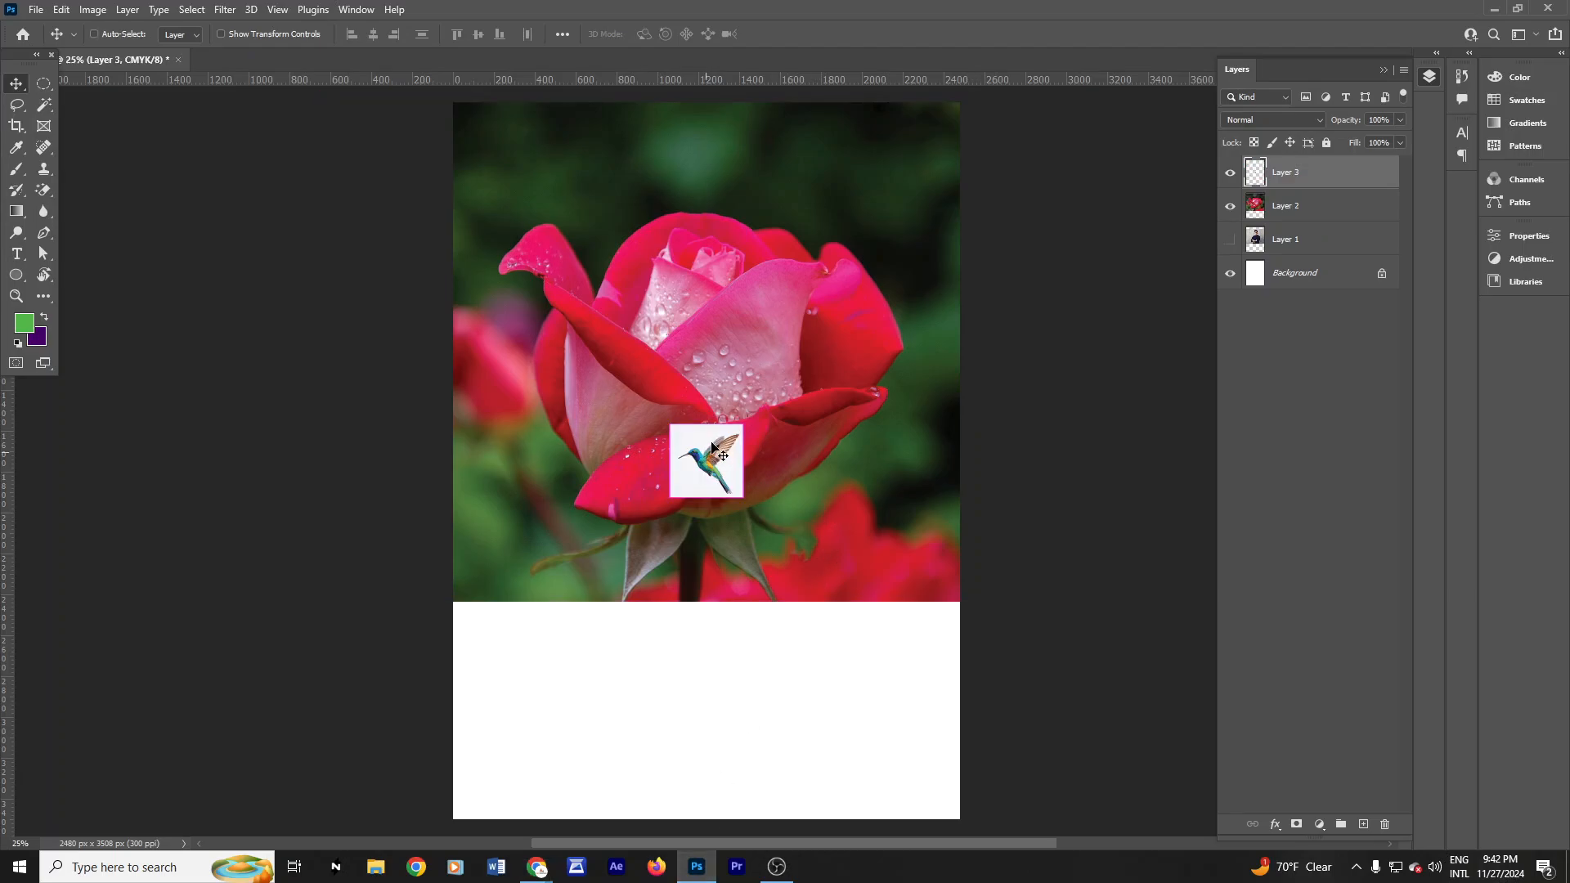
# Step: Enlarge the pasted hummingbird image to roughly three quarters of the page width and move it slightly up
pyautogui.hotkey('ctrl', 't')
pyautogui.moveTo(743, 497); pyautogui.dragTo(871, 683)
pyautogui.click(810, 34)
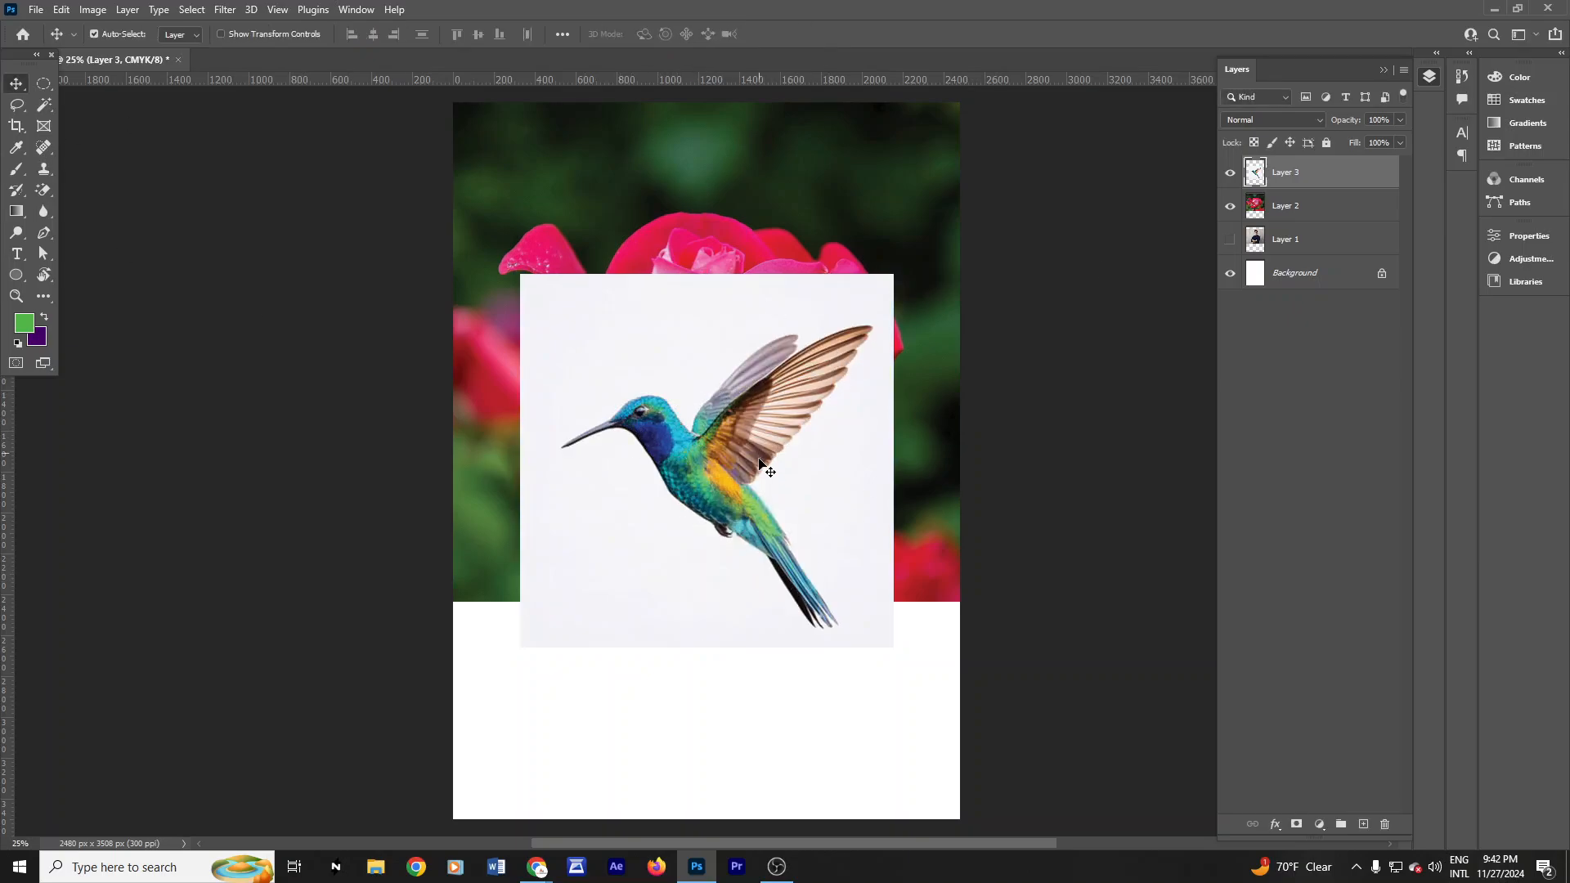
pyautogui.moveTo(760, 464); pyautogui.dragTo(756, 428)
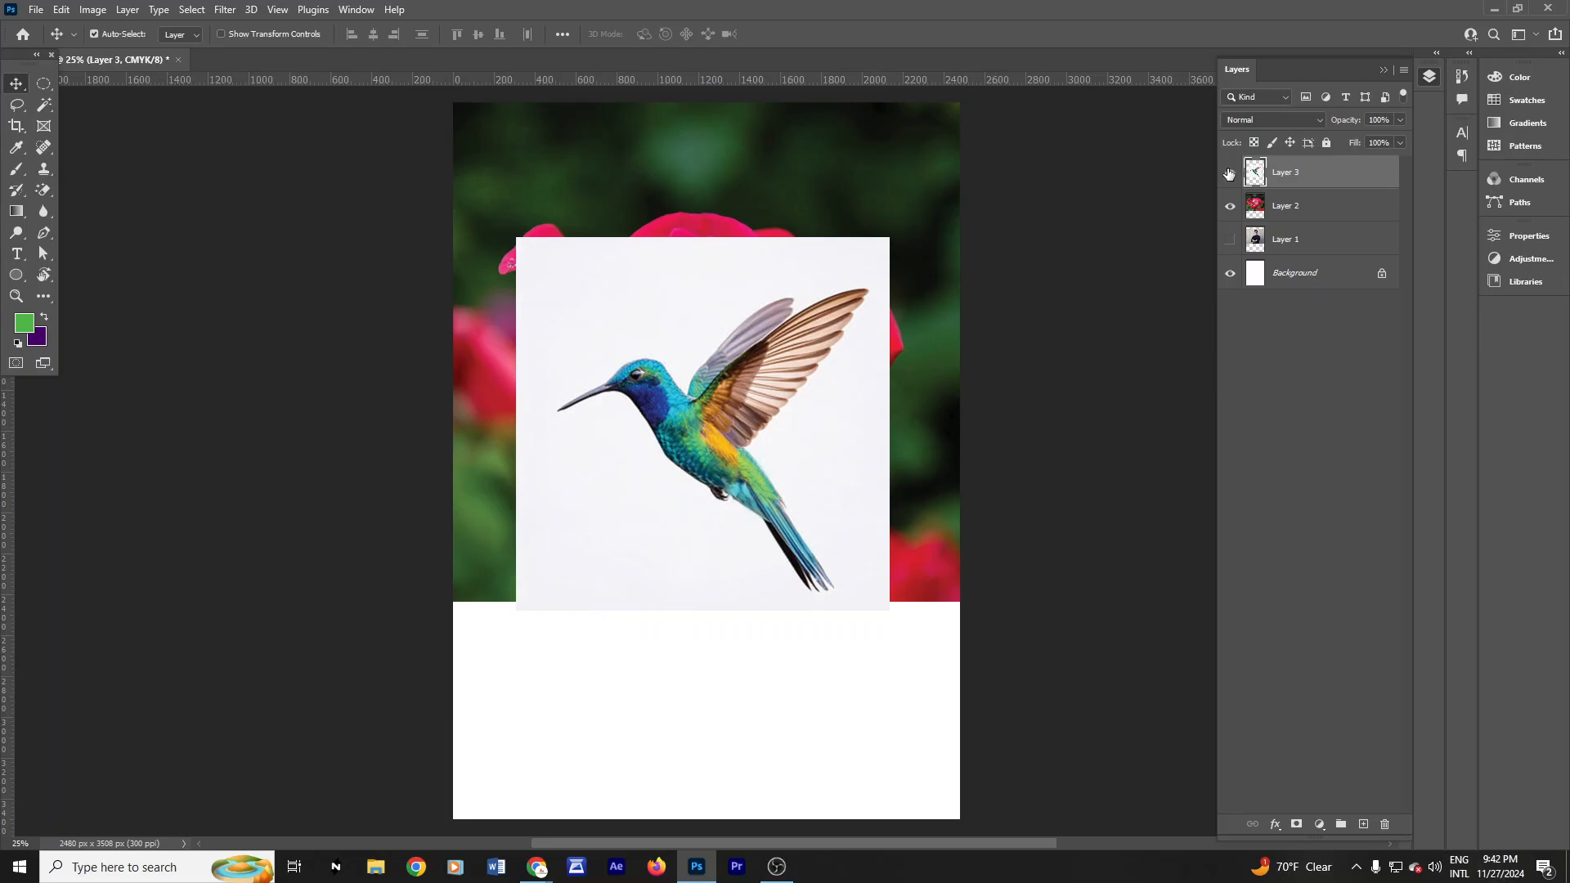
# Step: Toggle the layer visibility so Layer 2 with the rose is hidden and Layer 3 with the hummingbird is shown and active
pyautogui.click(1229, 174)
pyautogui.click(1308, 205)
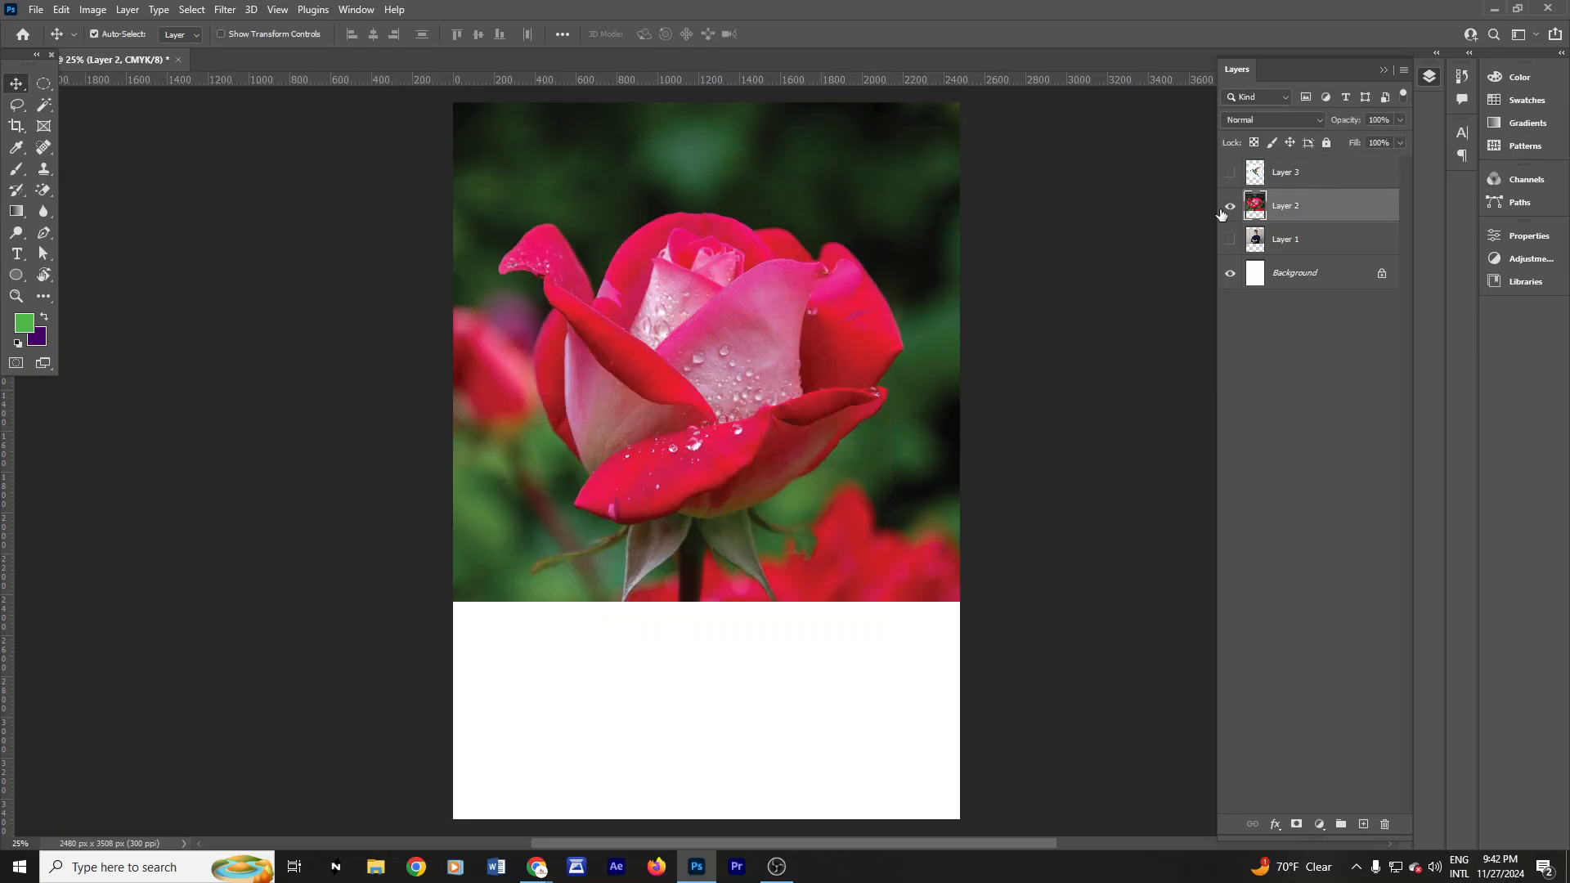
pyautogui.click(1229, 206)
pyautogui.click(1229, 172)
pyautogui.click(1331, 174)
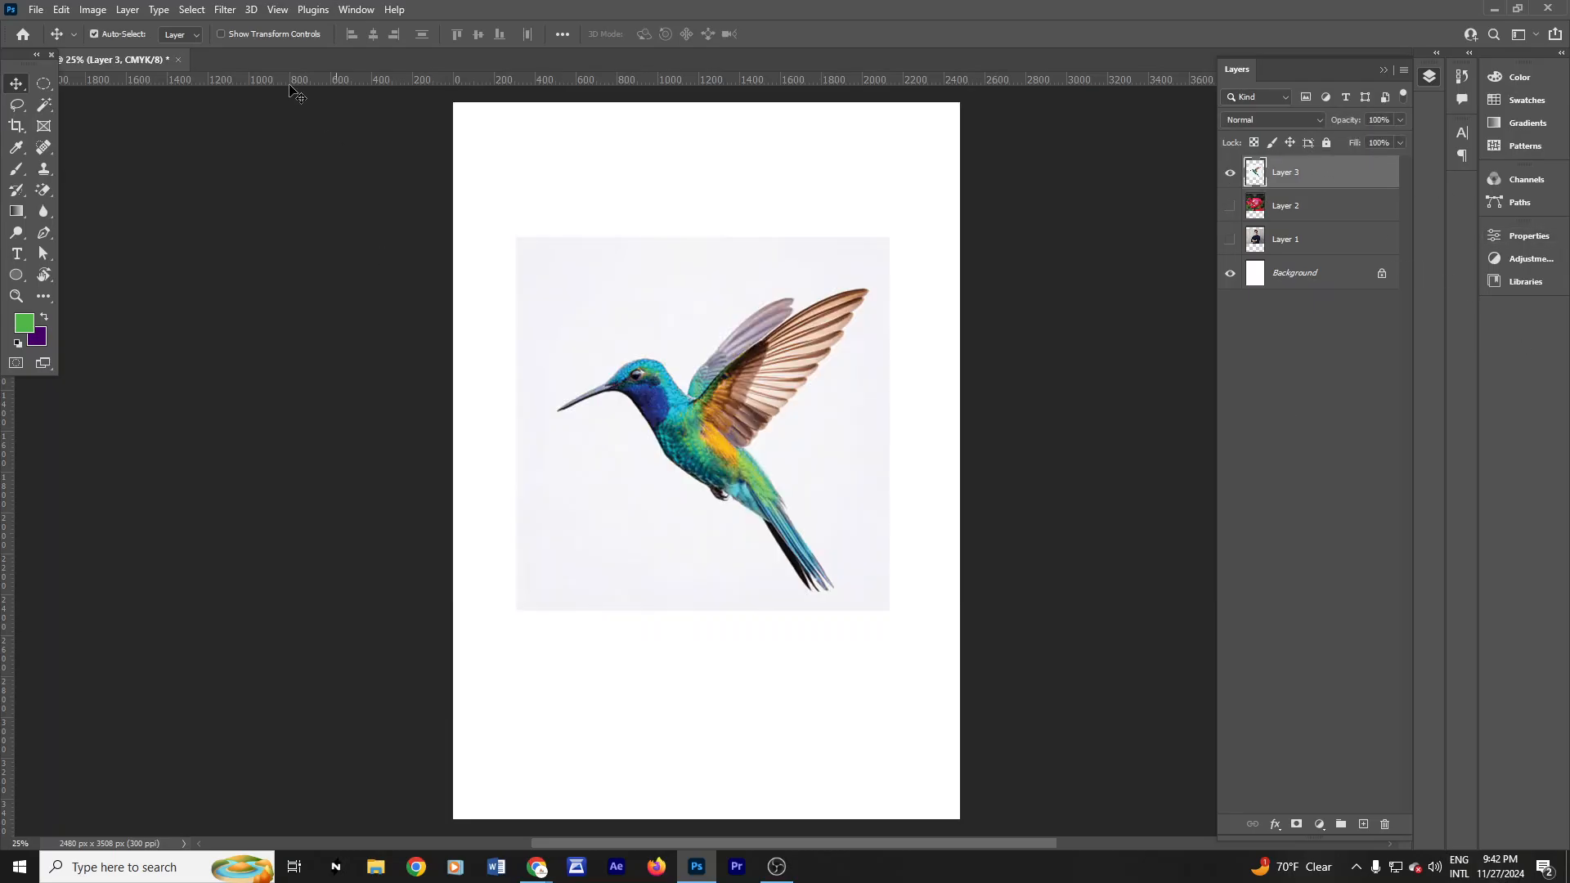
# Step: Select the hummingbird on Layer 3 by enclosing it with the Object Selection tool in Rectangle mode
pyautogui.click(44, 104)
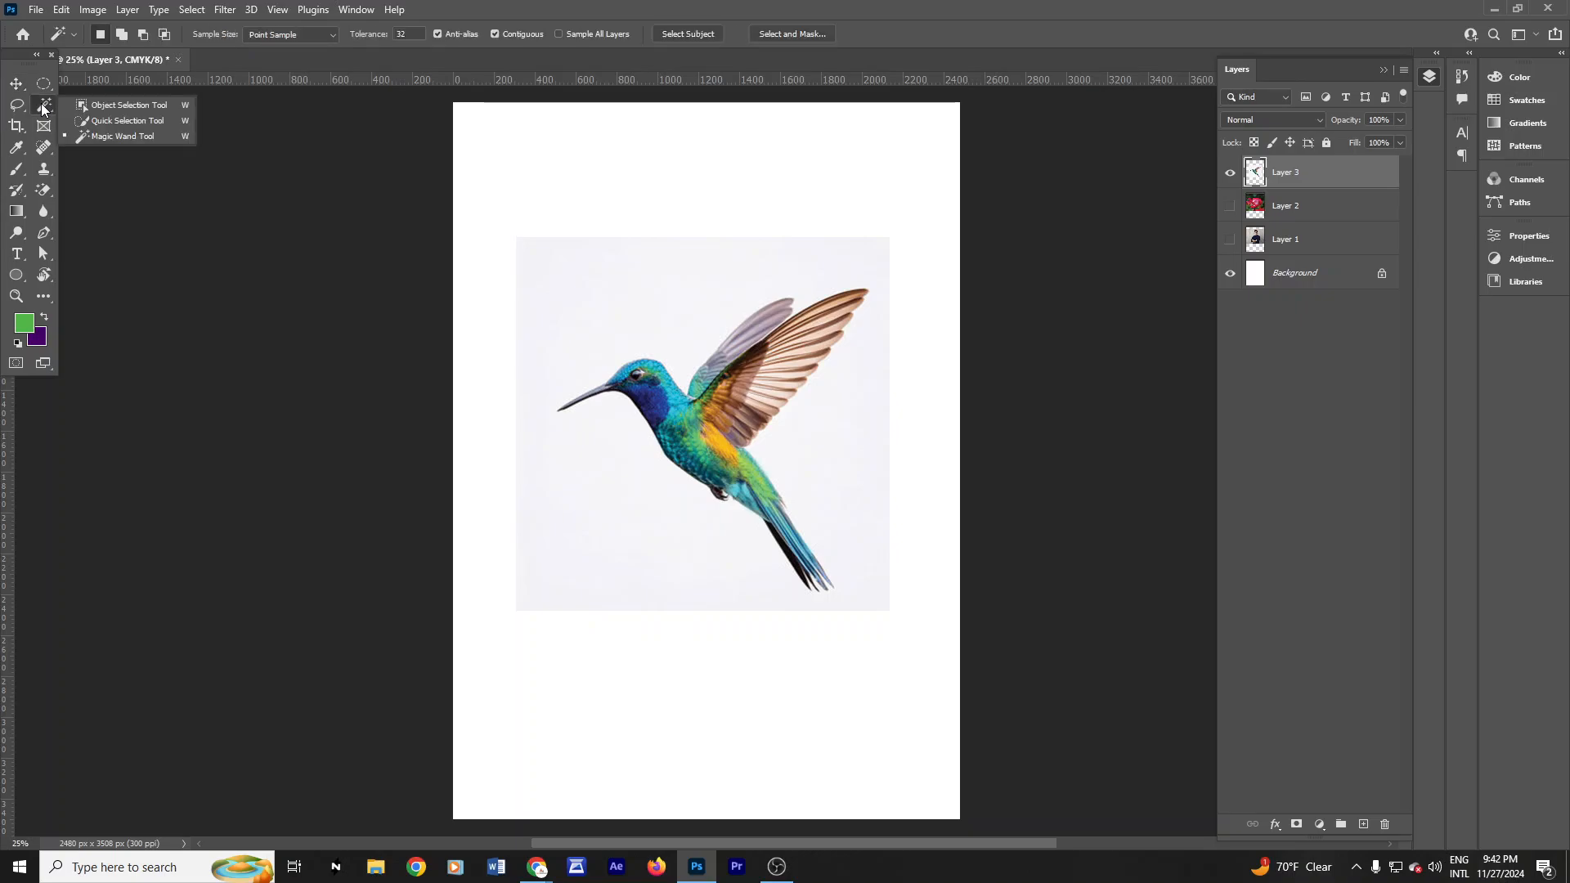
pyautogui.click(130, 105)
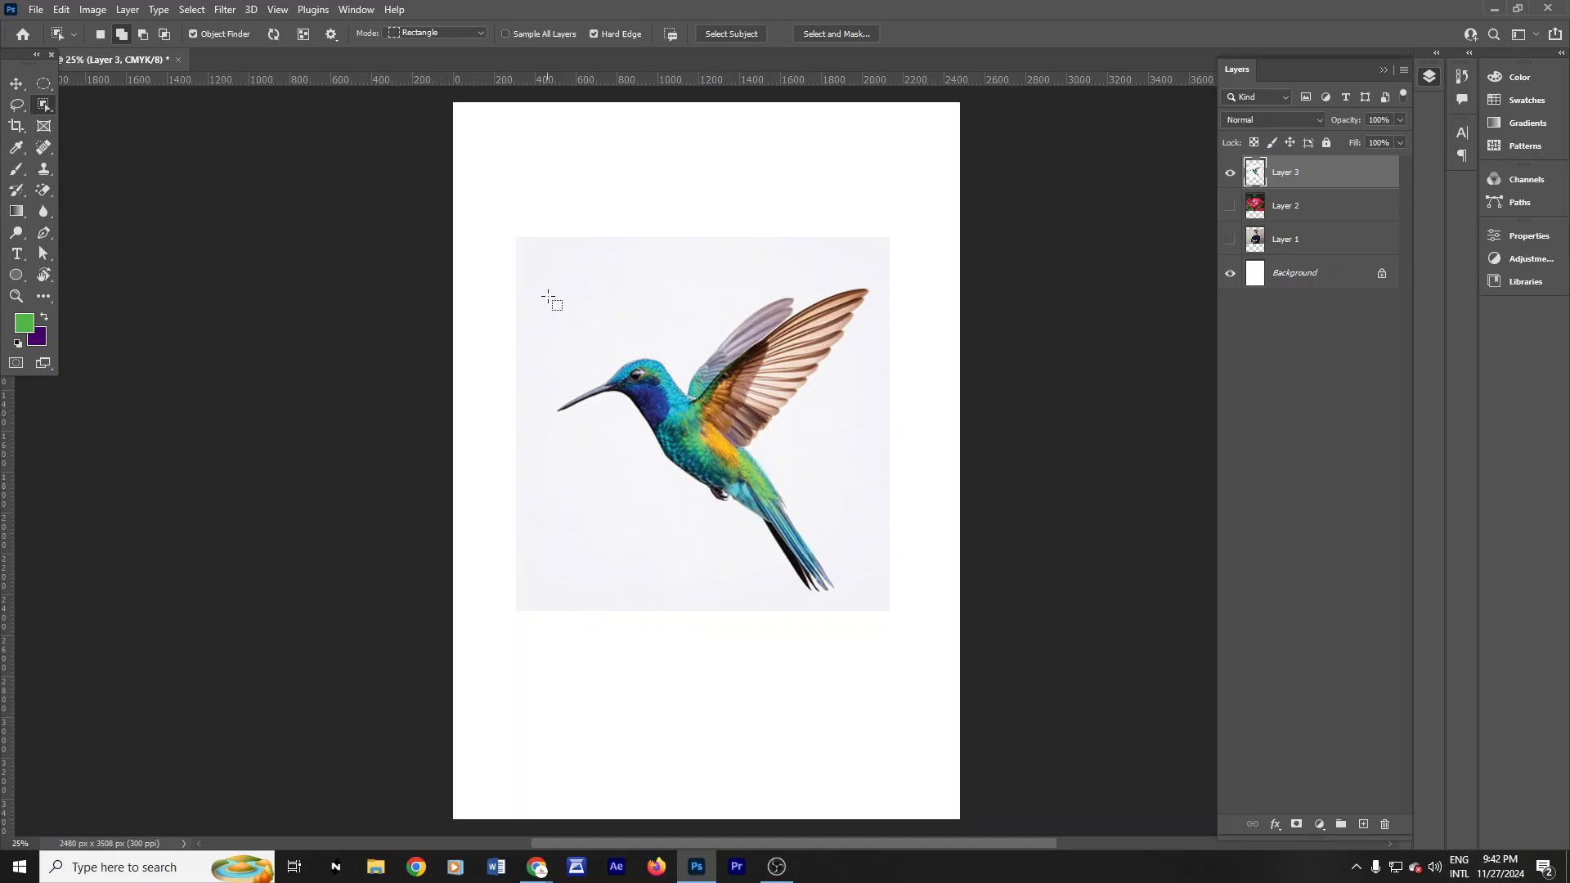
pyautogui.moveTo(543, 281); pyautogui.dragTo(884, 595)
pyautogui.moveTo(717, 495); pyautogui.dragTo(937, 493)
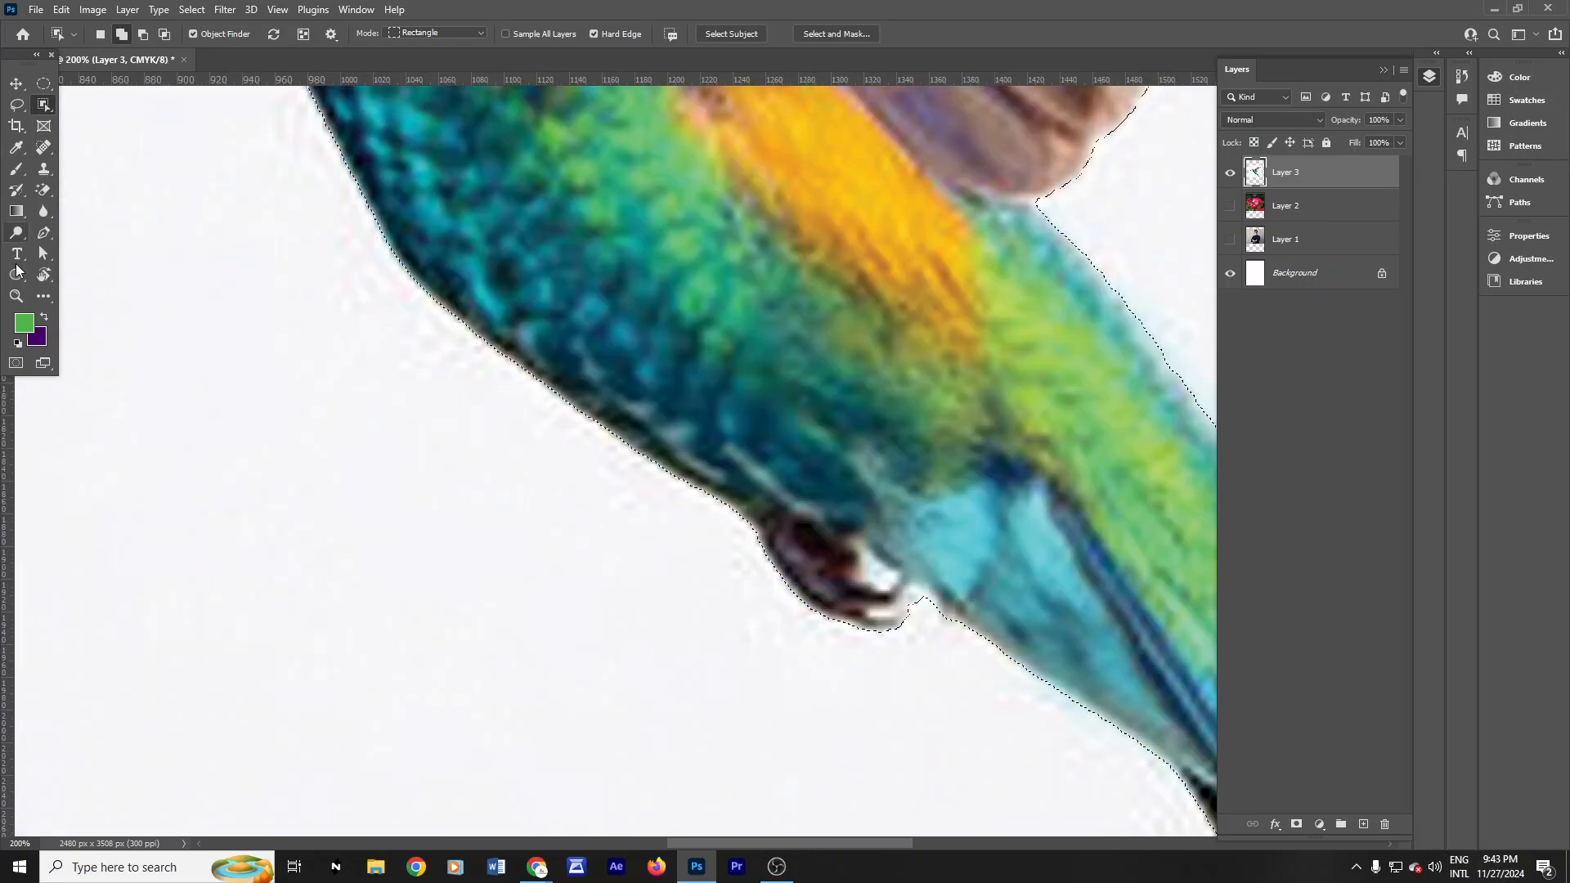
# Step: Activate the Pen tool and examine the selection outline around the hummingbird's body, wings, head and beak up close
pyautogui.click(43, 234)
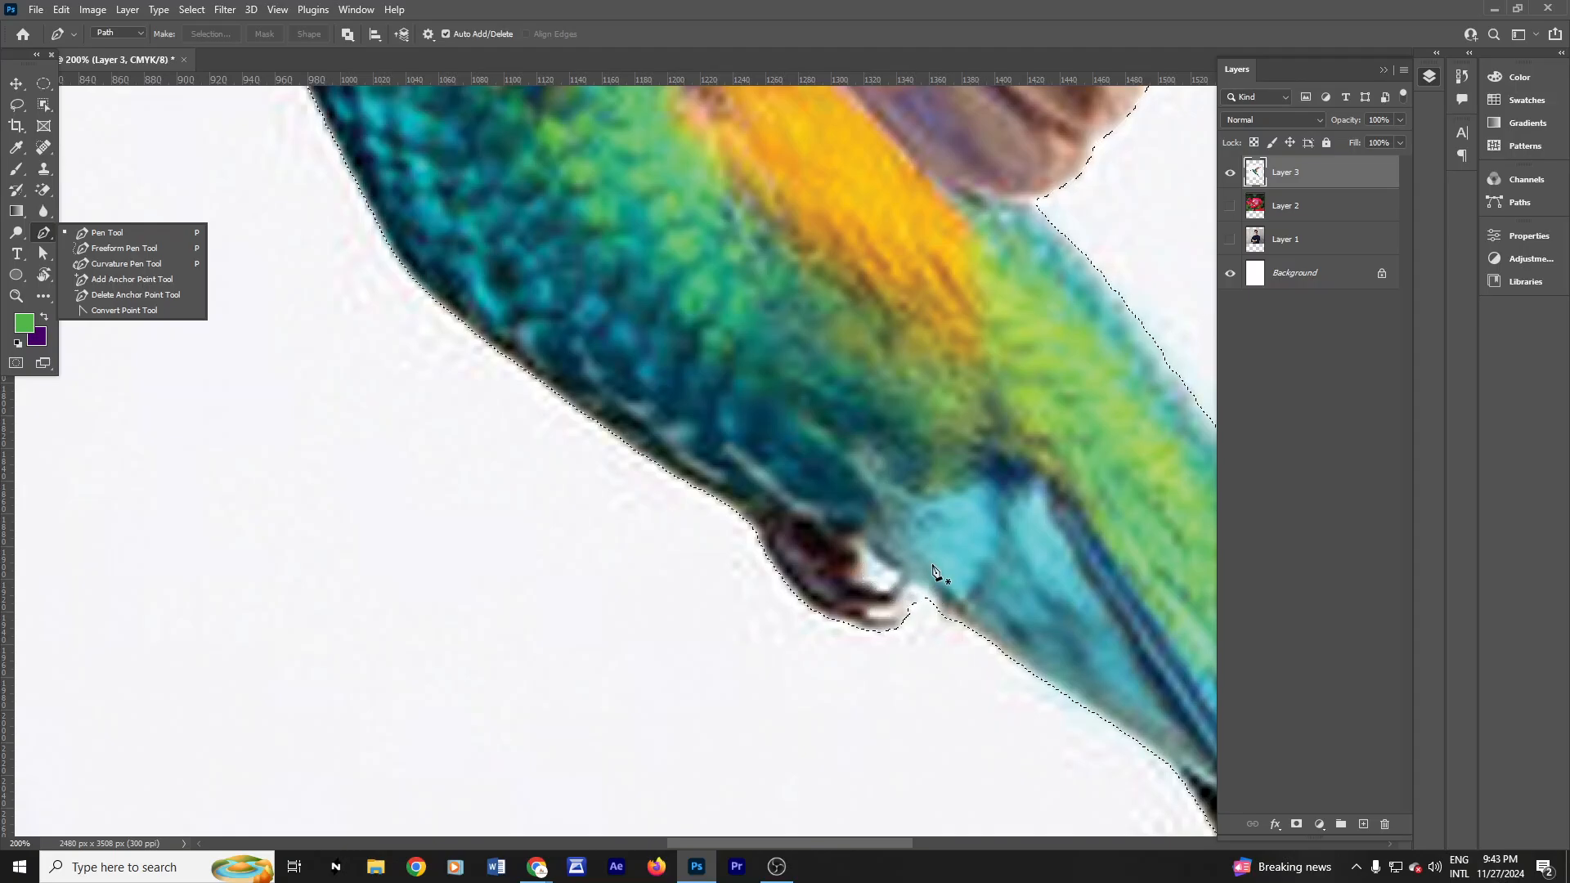
pyautogui.moveTo(945, 484); pyautogui.dragTo(573, 711)
pyautogui.moveTo(836, 375); pyautogui.dragTo(758, 549)
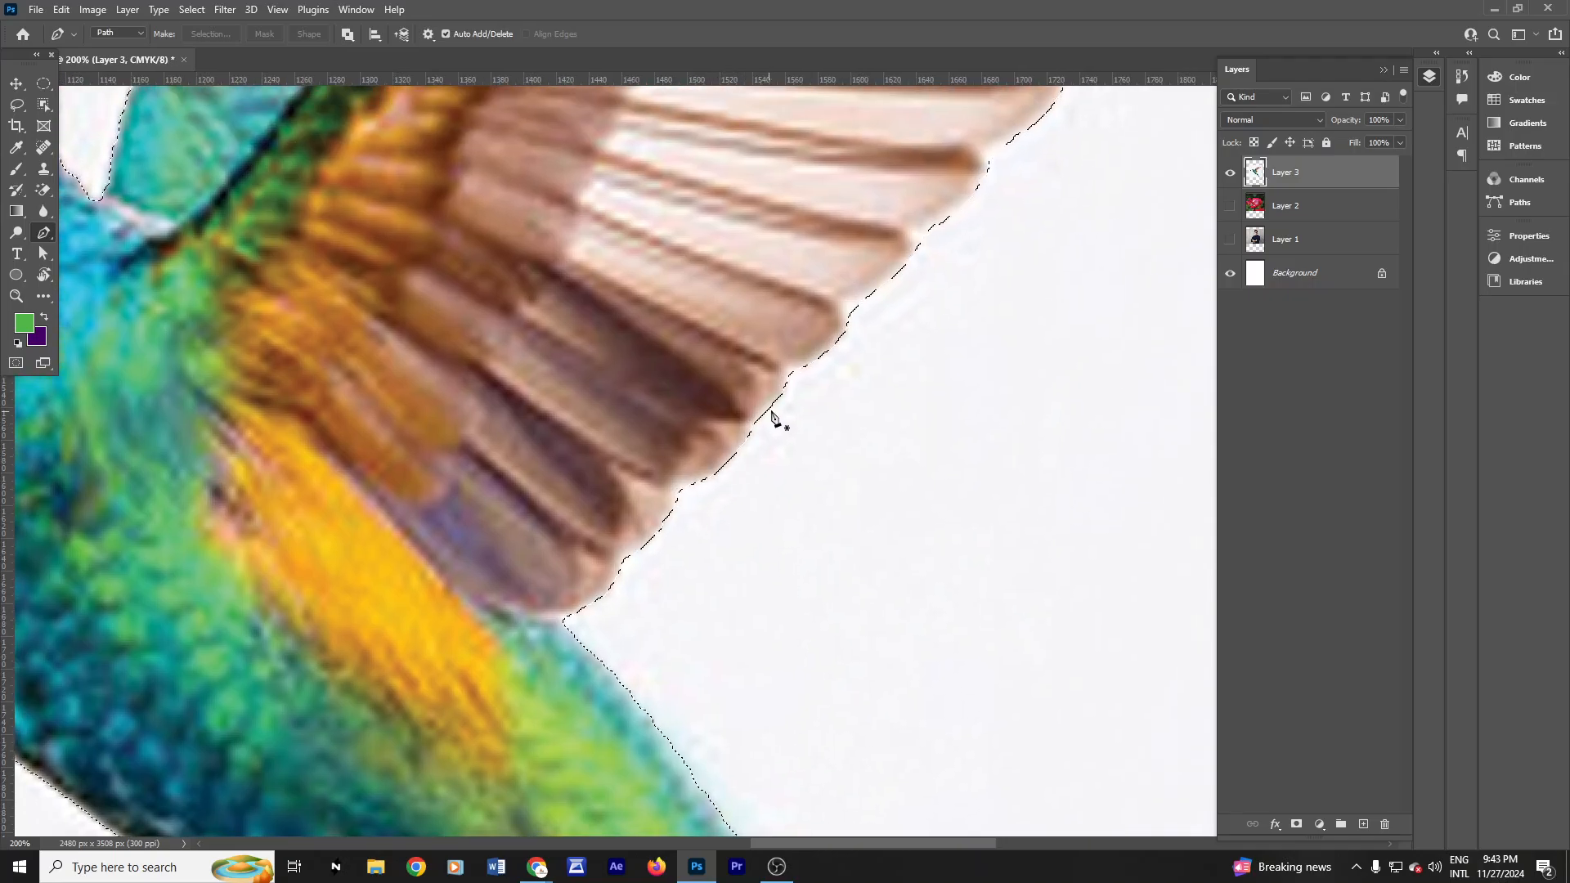
pyautogui.moveTo(799, 375); pyautogui.dragTo(923, 417)
pyautogui.moveTo(960, 302); pyautogui.dragTo(947, 410)
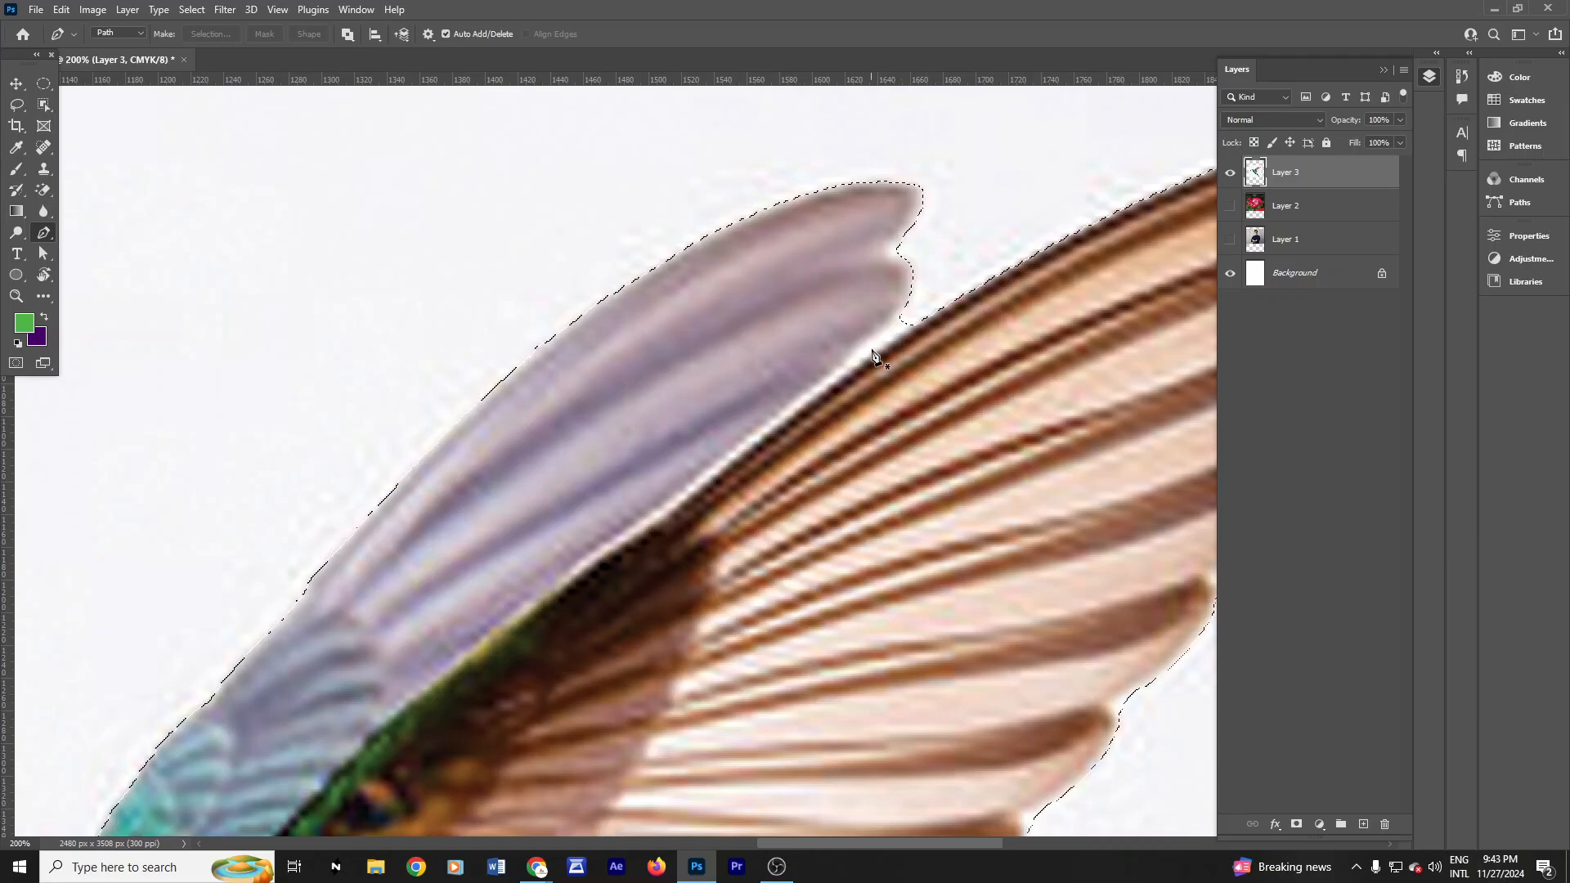
pyautogui.moveTo(494, 610); pyautogui.dragTo(645, 543)
pyautogui.moveTo(777, 540); pyautogui.dragTo(741, 517)
pyautogui.keyDown('alt'); pyautogui.click(716, 490); pyautogui.keyUp('alt')
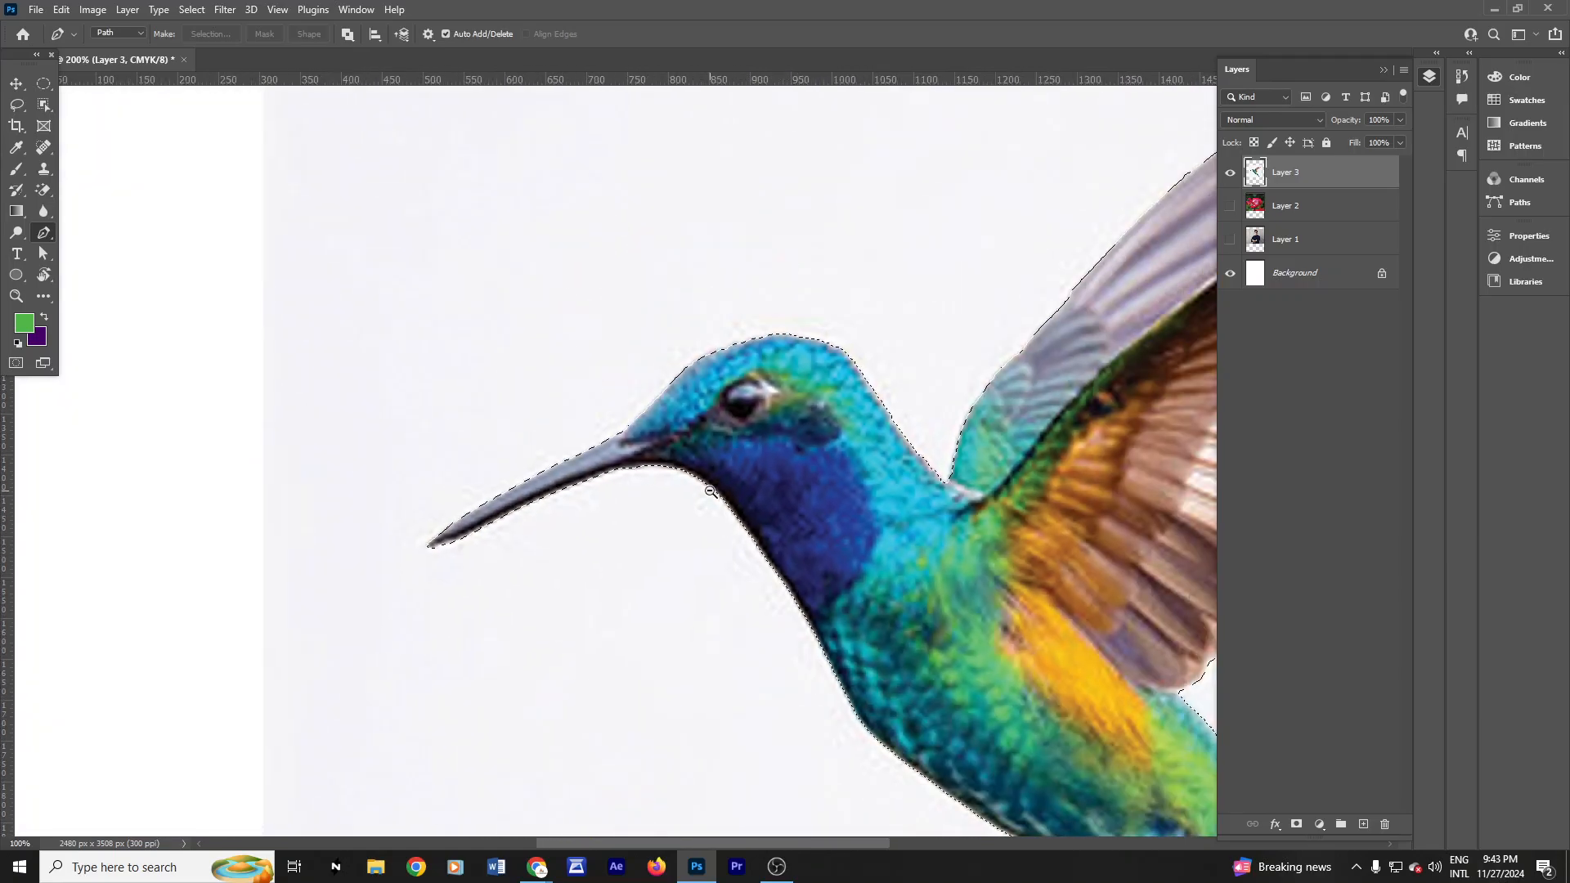
pyautogui.keyDown('alt'); pyautogui.click(714, 488); pyautogui.keyUp('alt')
pyautogui.keyDown('alt'); pyautogui.click(712, 485); pyautogui.keyUp('alt')
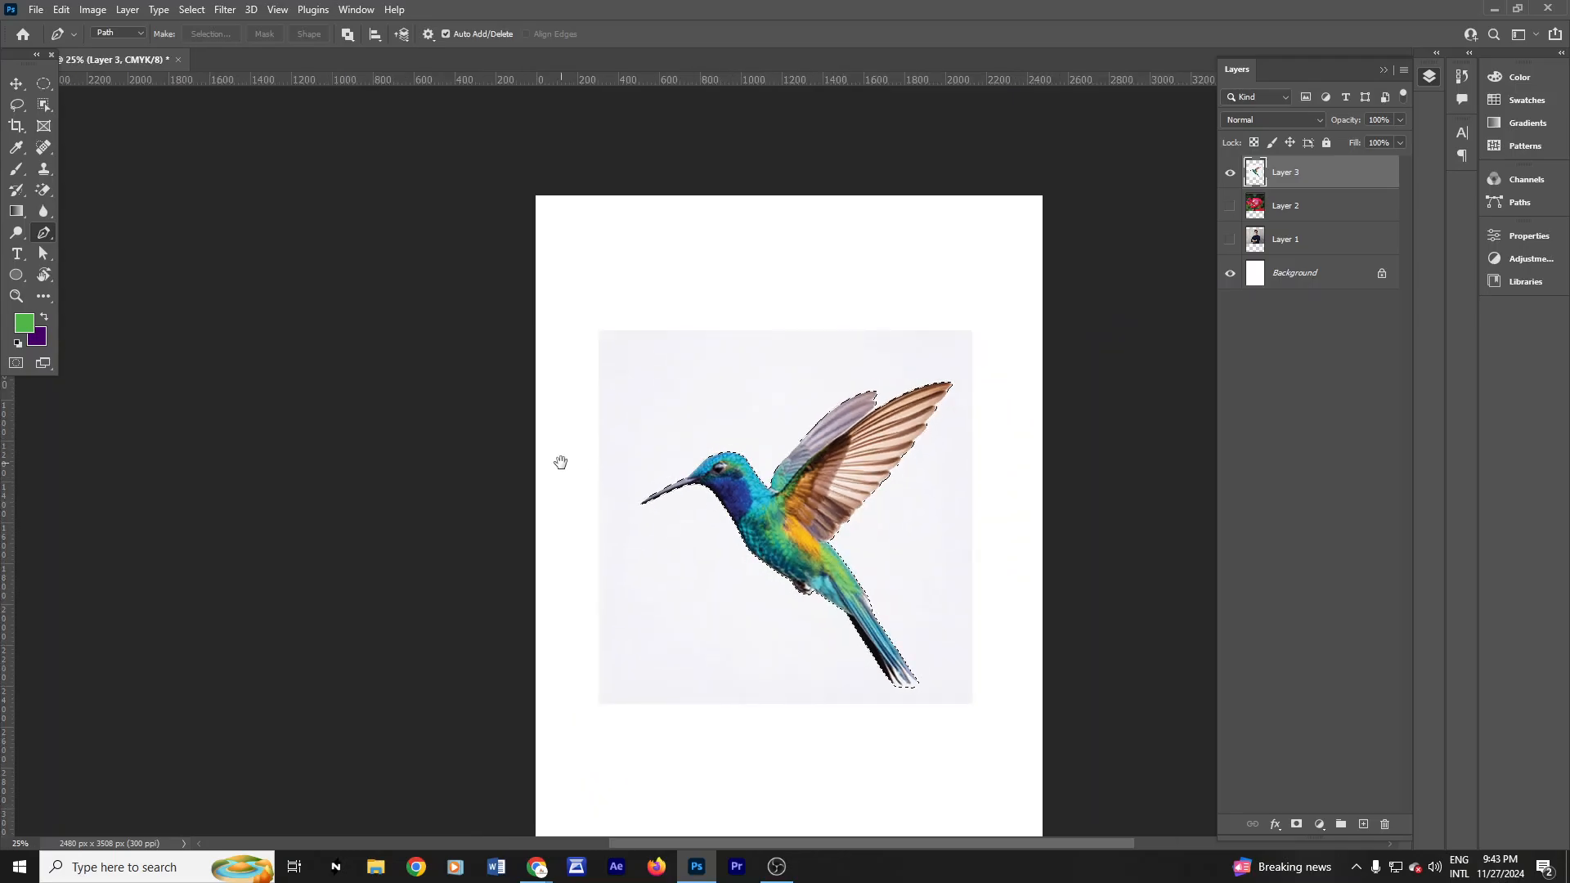
# Step: Clear the hummingbird selection, then make Layer 2 with the rose active and visible and hide Layer 3
pyautogui.moveTo(561, 459); pyautogui.dragTo(231, 333)
pyautogui.scroll(2, 500, 383)
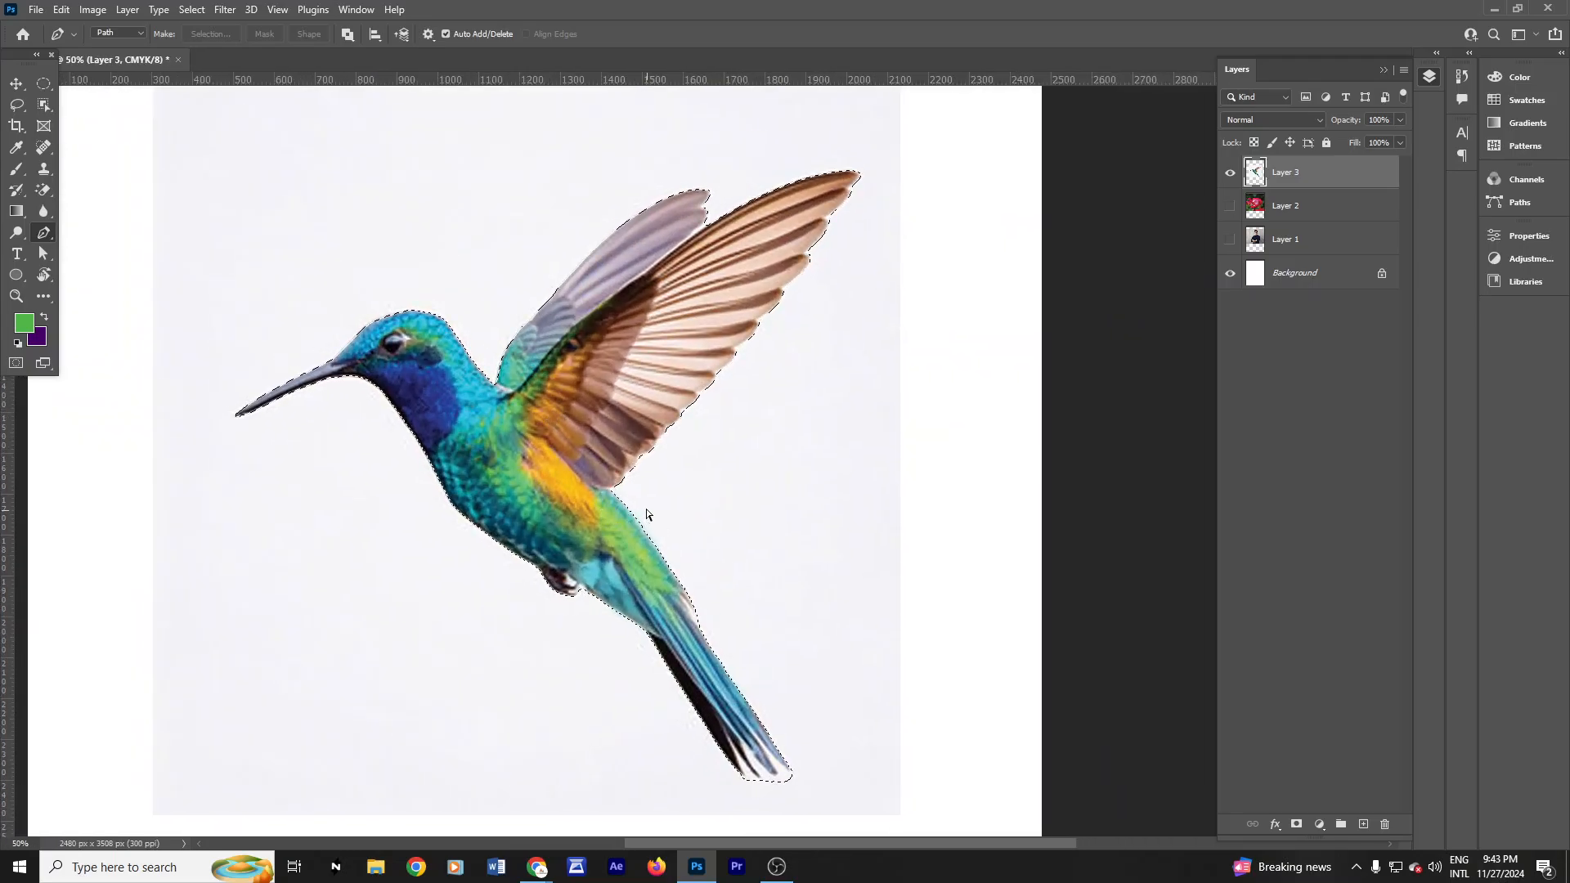
pyautogui.hotkey('ctrl', 'd')
pyautogui.click(1290, 207)
pyautogui.click(1230, 206)
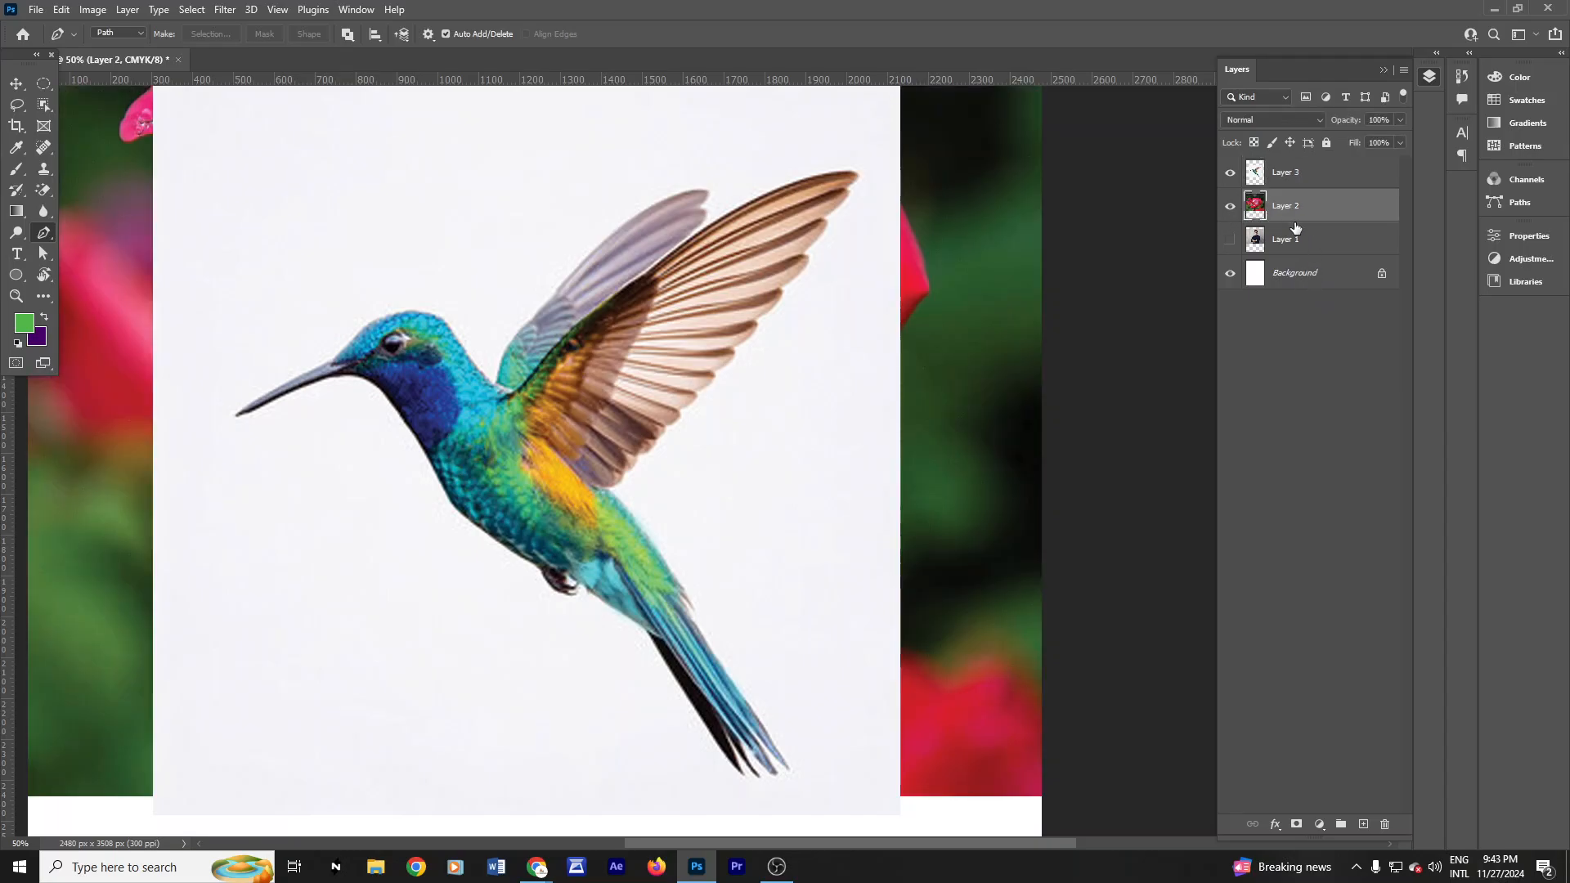
pyautogui.click(1230, 172)
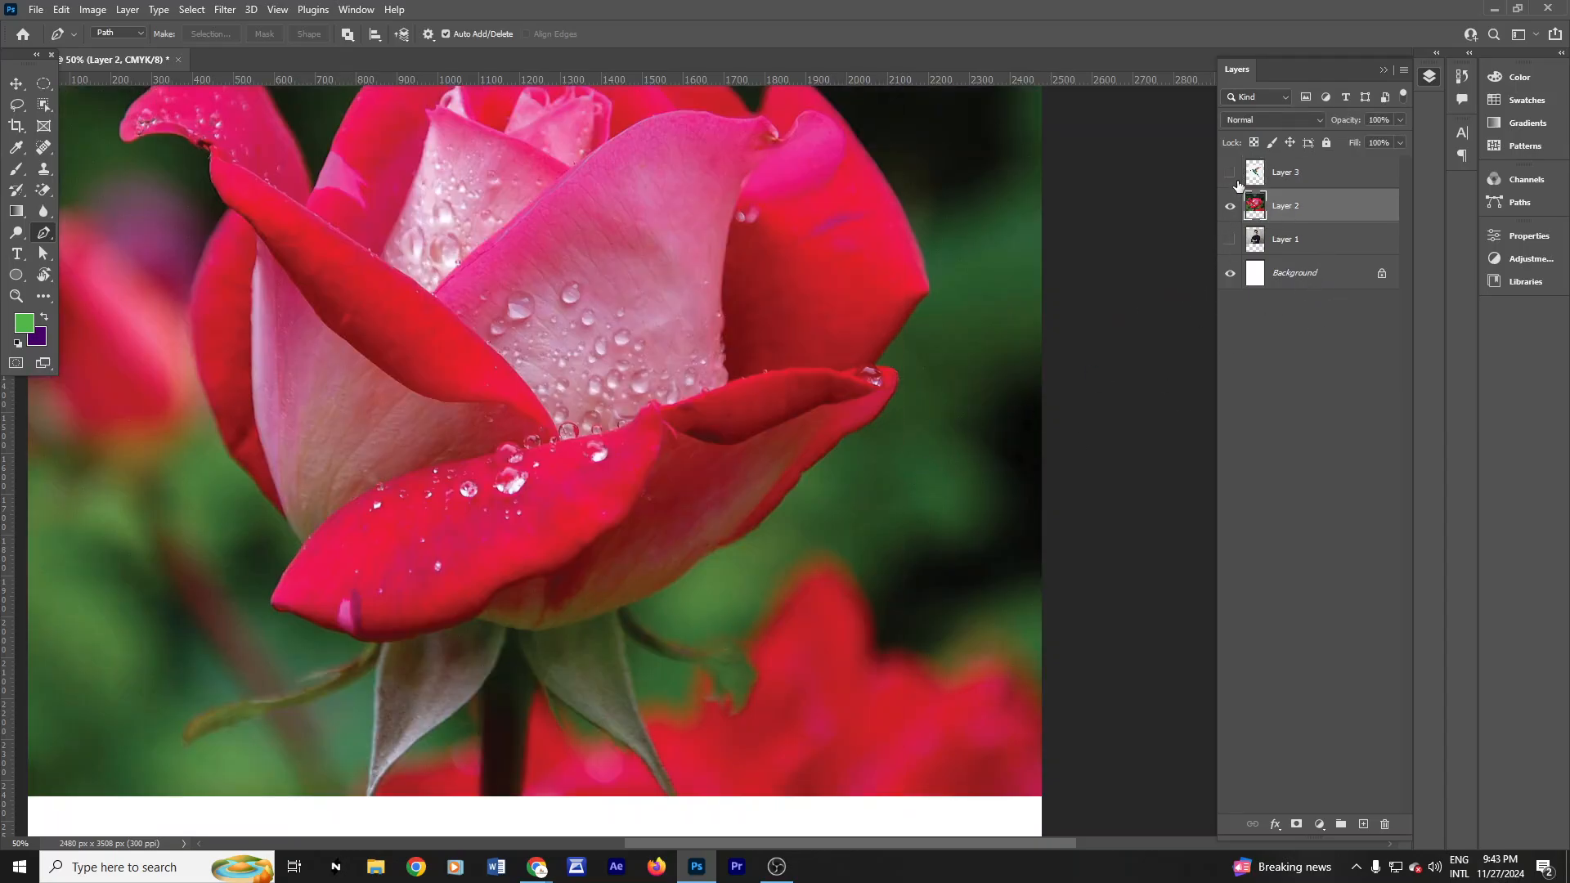
# Step: Select the rose bloom on Layer 2 with the Object Selection tool in Rectangle mode, then clear the selection
pyautogui.scroll(-1, 604, 397)
pyautogui.moveTo(646, 418); pyautogui.dragTo(655, 469)
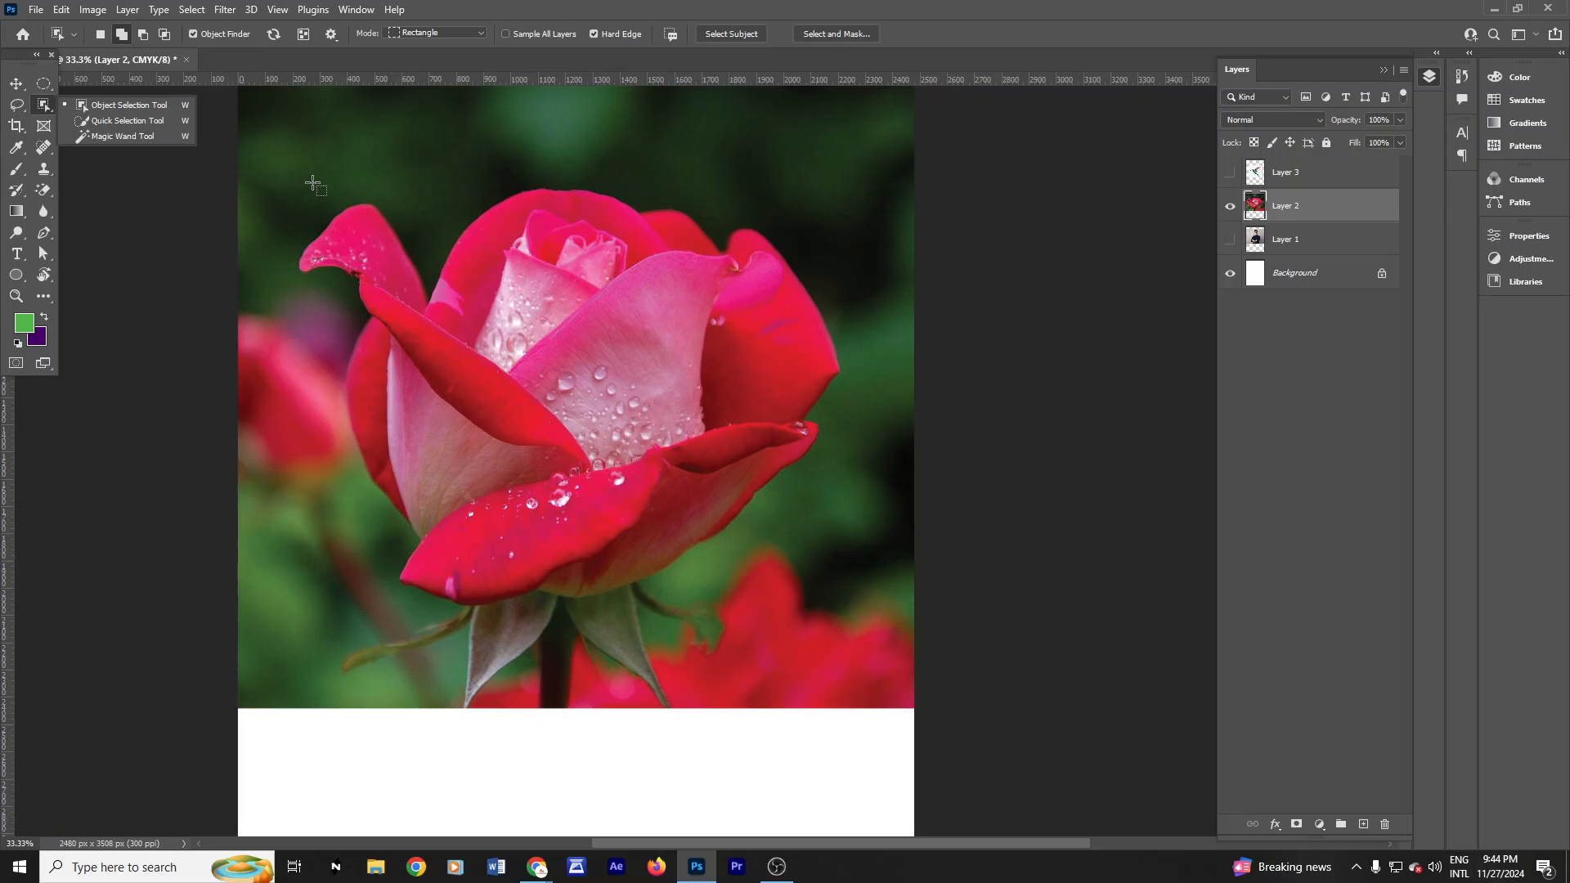
pyautogui.moveTo(305, 189); pyautogui.dragTo(832, 649)
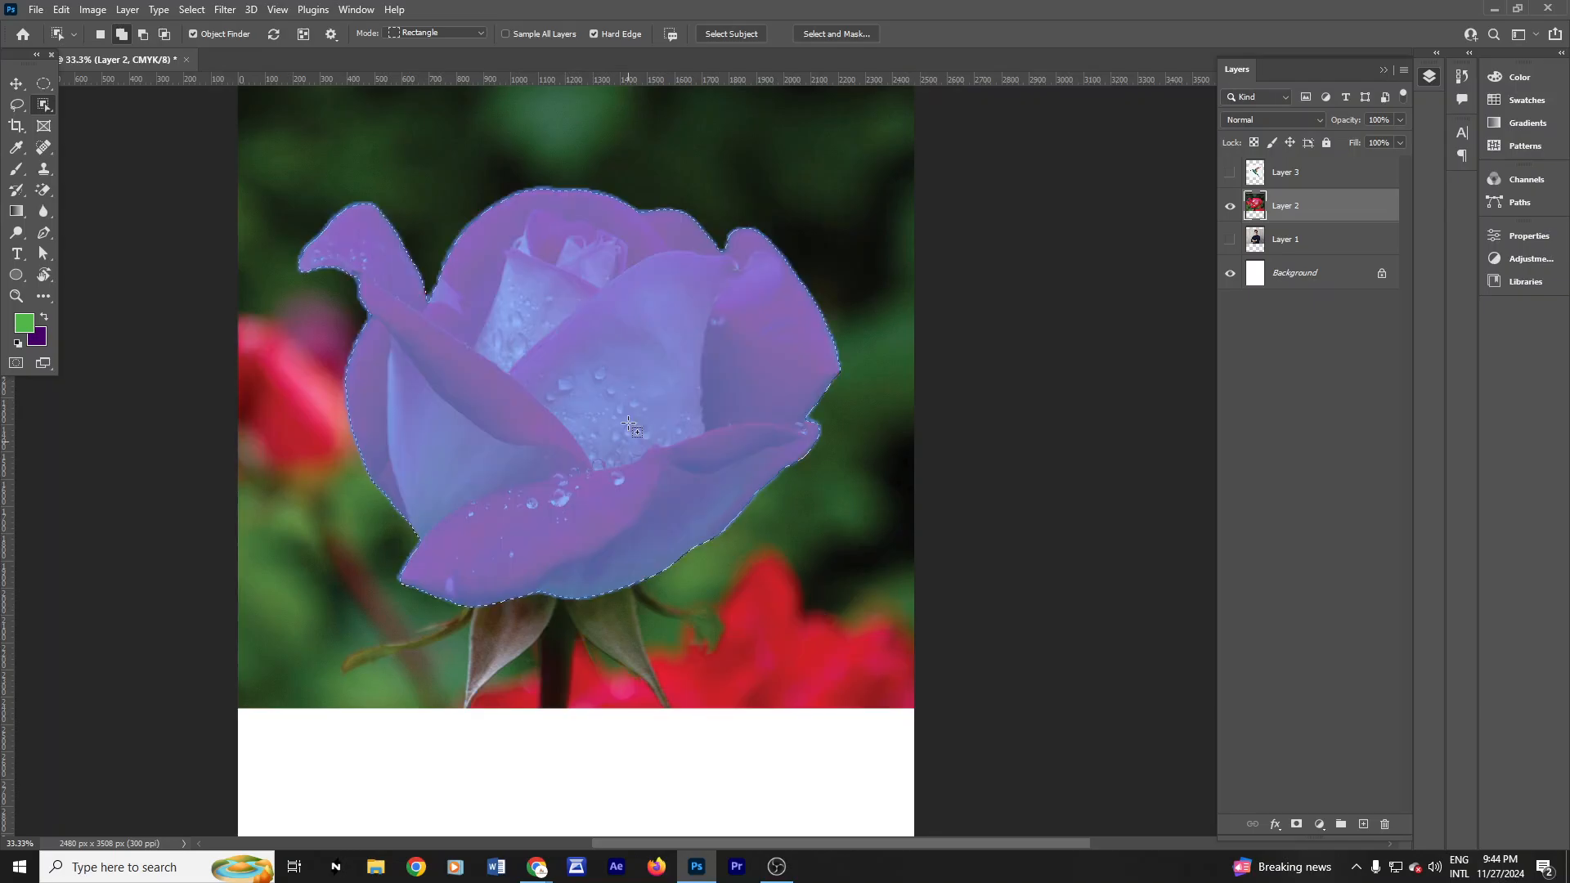
pyautogui.hotkey('ctrl', 'd')
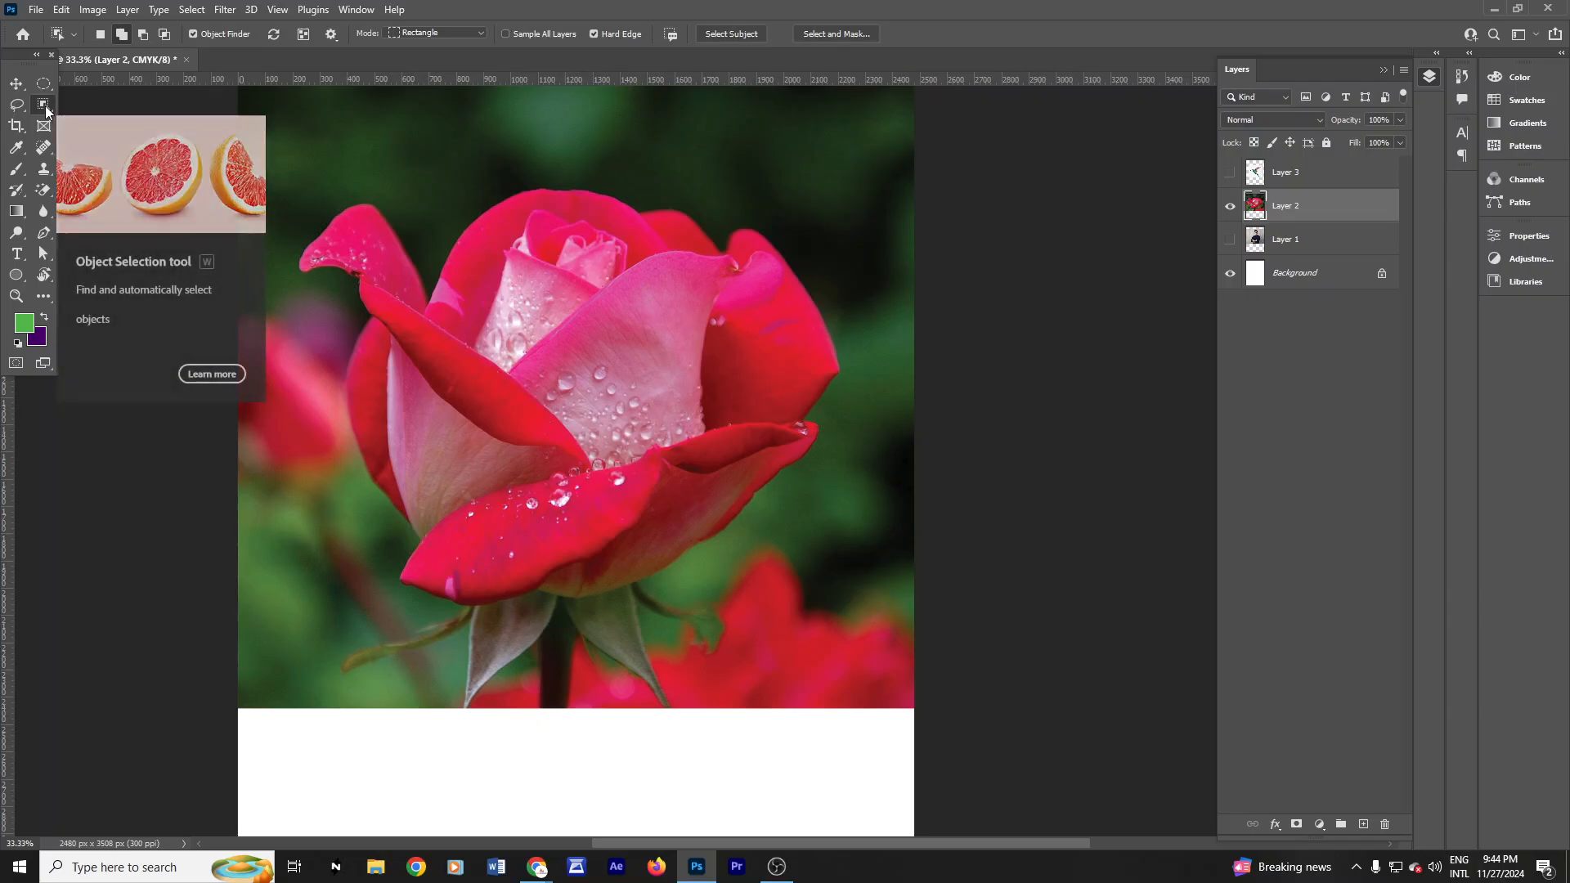
# Step: Activate the Pen tool, hide Layer 2, and make Layer 3 with the hummingbird visible and active
pyautogui.click(45, 236)
pyautogui.rightClick(45, 236)
pyautogui.click(134, 234)
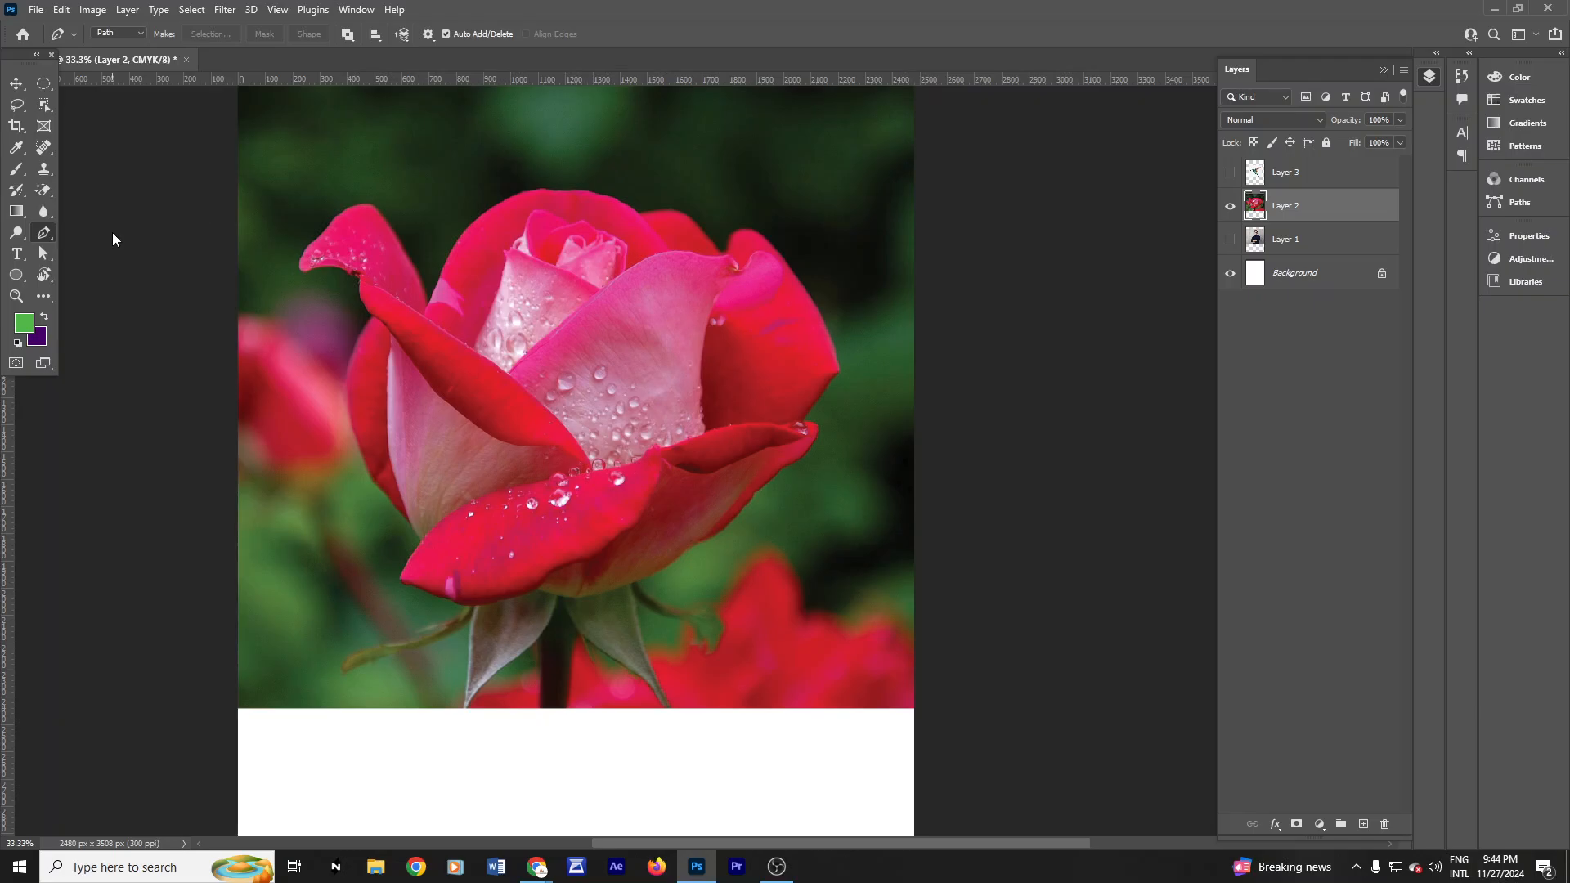
pyautogui.click(1230, 205)
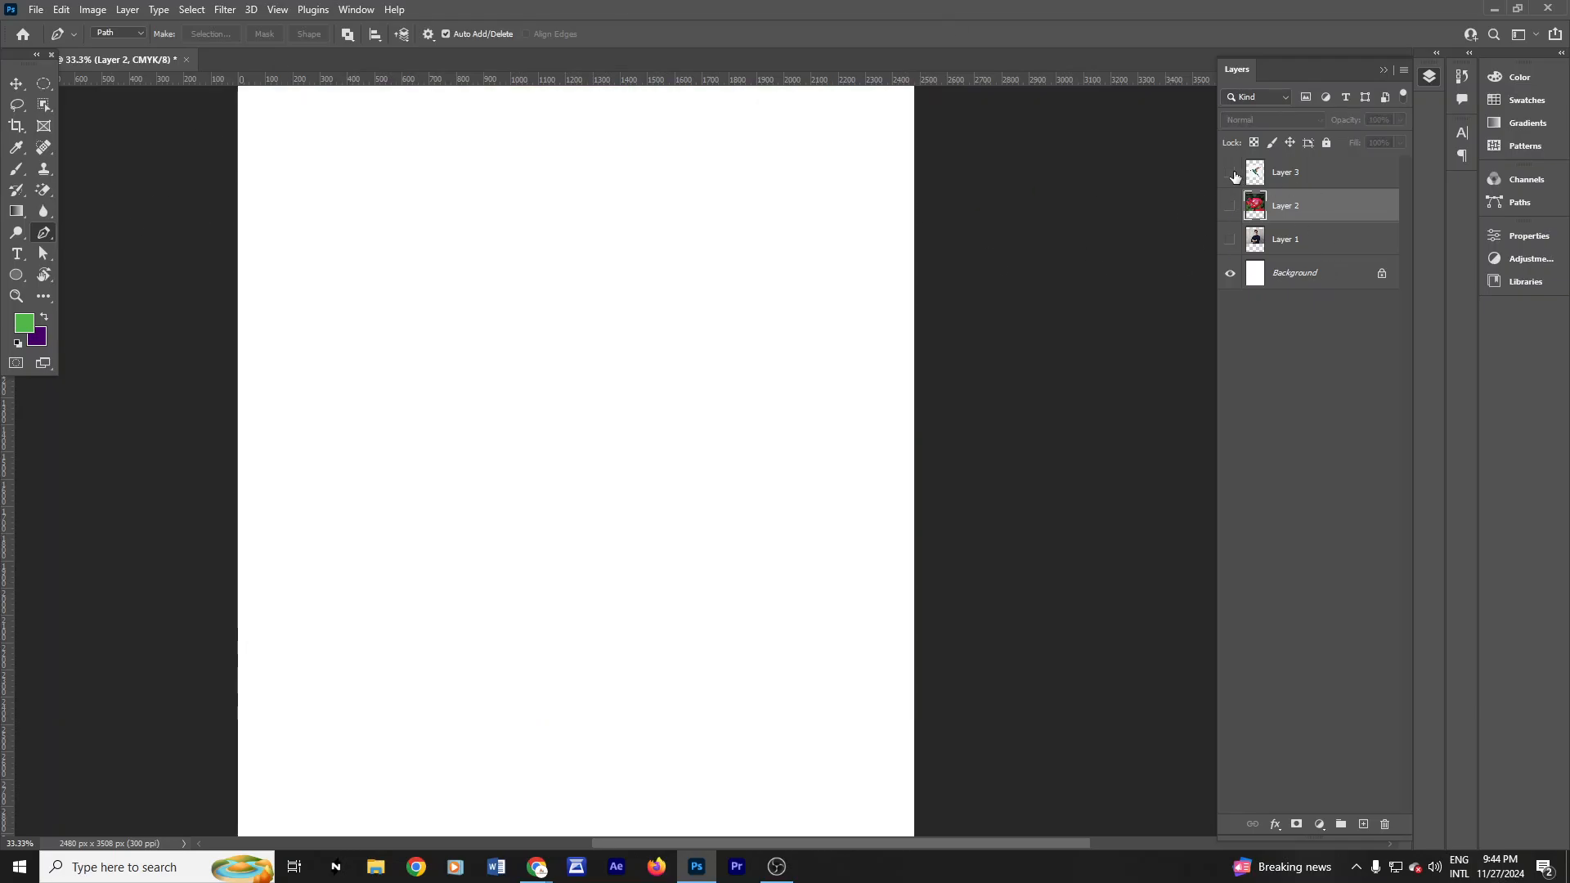
pyautogui.click(1230, 172)
pyautogui.click(1292, 171)
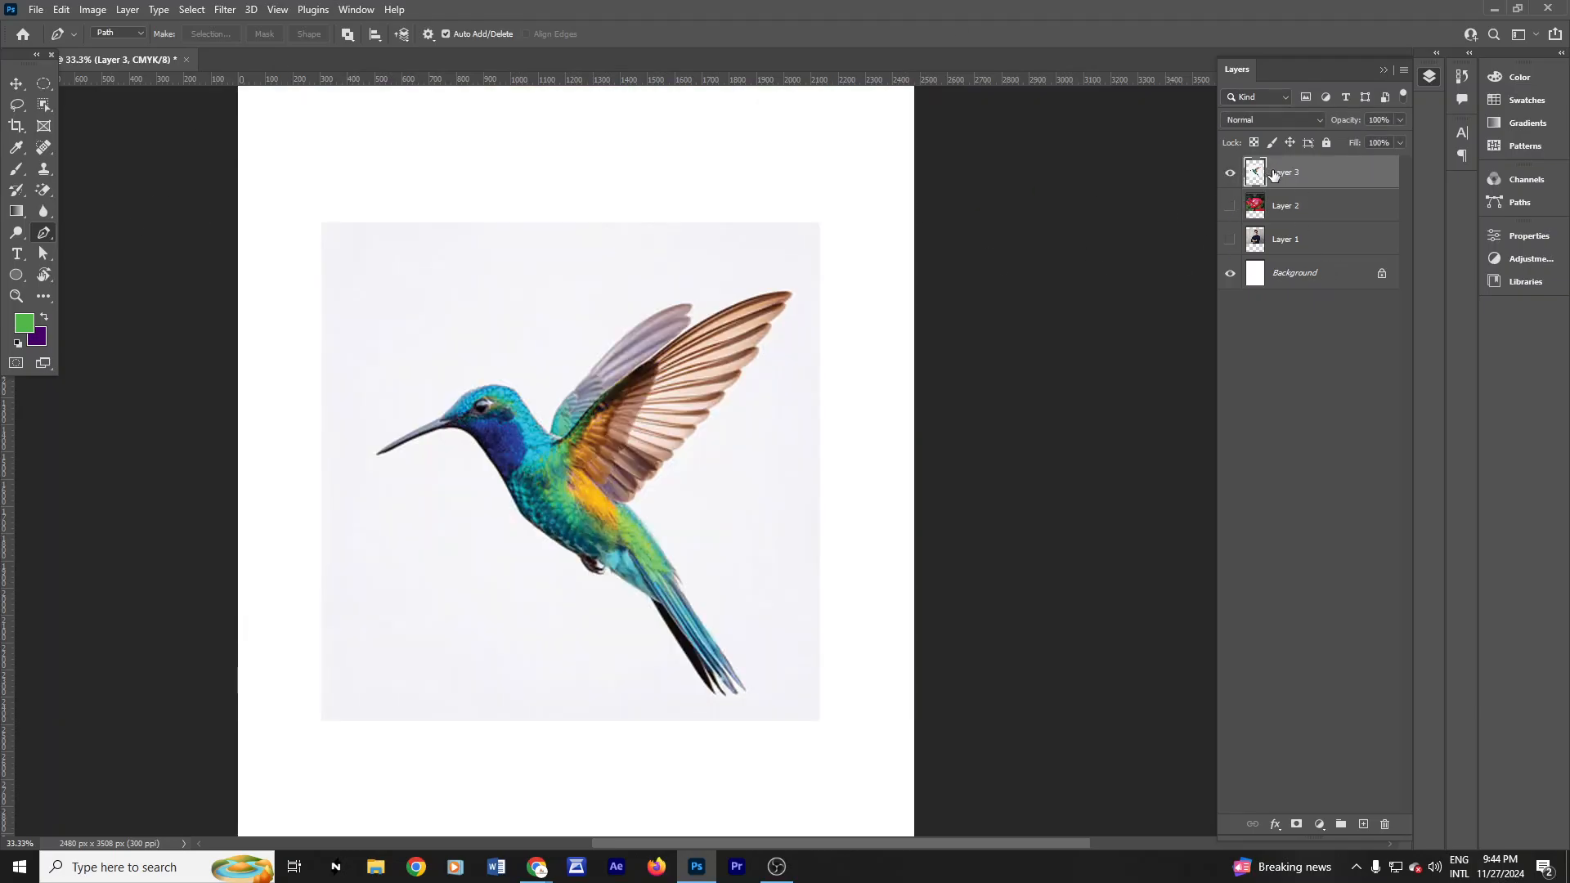
# Step: Place trial Pen tool anchor points from the hummingbird's beak tip along the bill and undo them
pyautogui.keyDown('ctrl'); pyautogui.click(409, 429); pyautogui.keyUp('ctrl')
pyautogui.keyDown('ctrl'); pyautogui.click(440, 457); pyautogui.keyUp('ctrl')
pyautogui.keyDown('ctrl'); pyautogui.click(441, 457); pyautogui.keyUp('ctrl')
pyautogui.moveTo(421, 429); pyautogui.dragTo(427, 482)
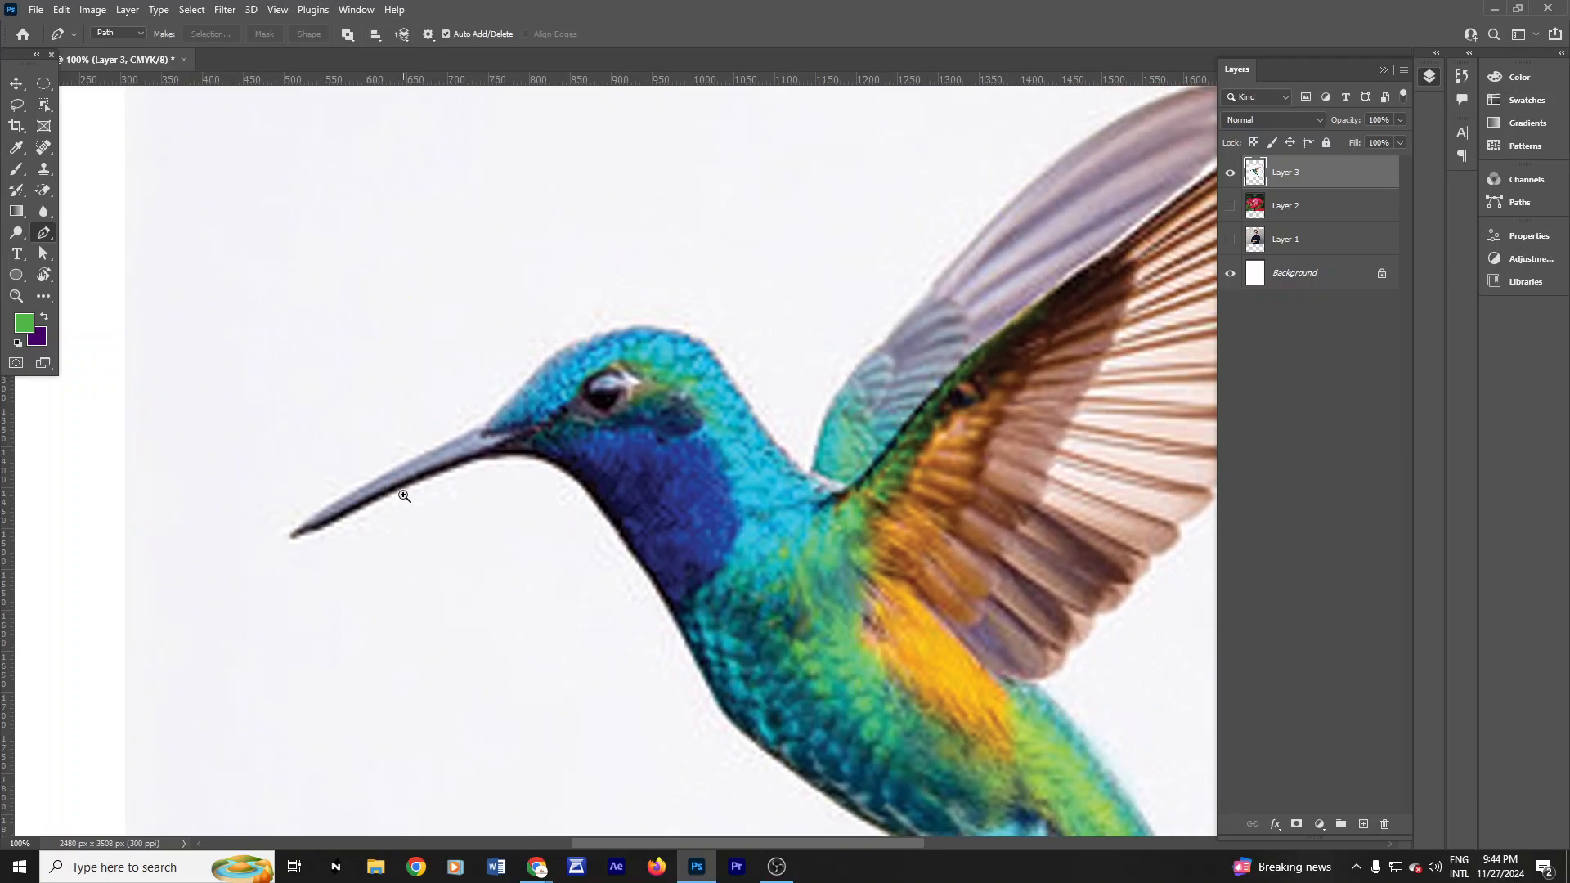
pyautogui.keyDown('ctrl'); pyautogui.click(421, 481); pyautogui.keyUp('ctrl')
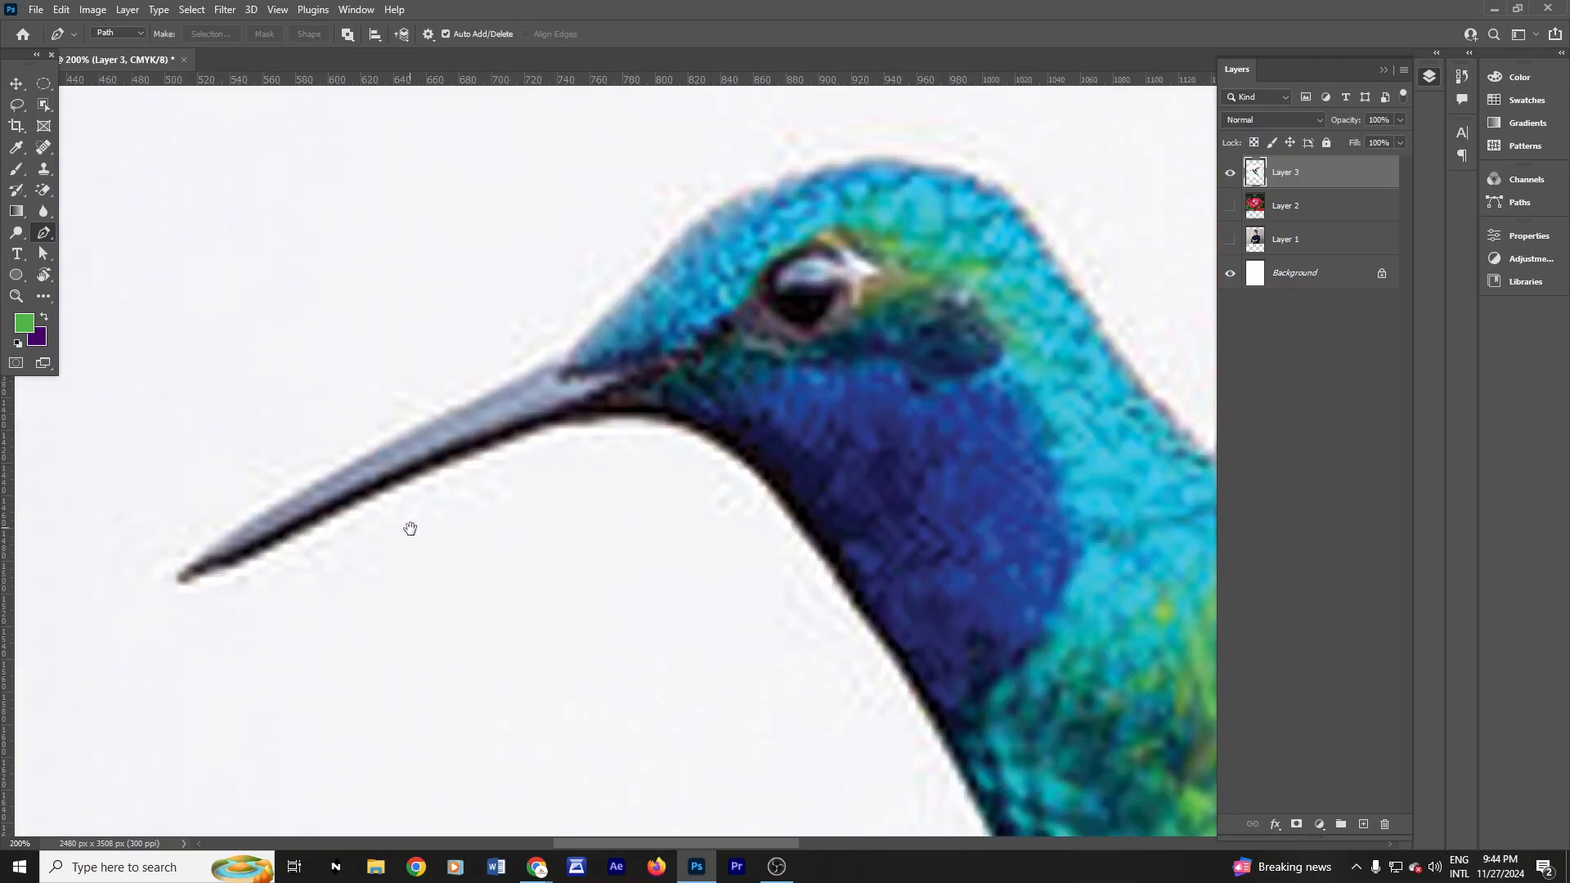
pyautogui.click(187, 580)
pyautogui.click(552, 424)
pyautogui.click(650, 390)
pyautogui.moveTo(670, 385); pyautogui.dragTo(687, 385)
pyautogui.hotkey('ctrl', 'z')
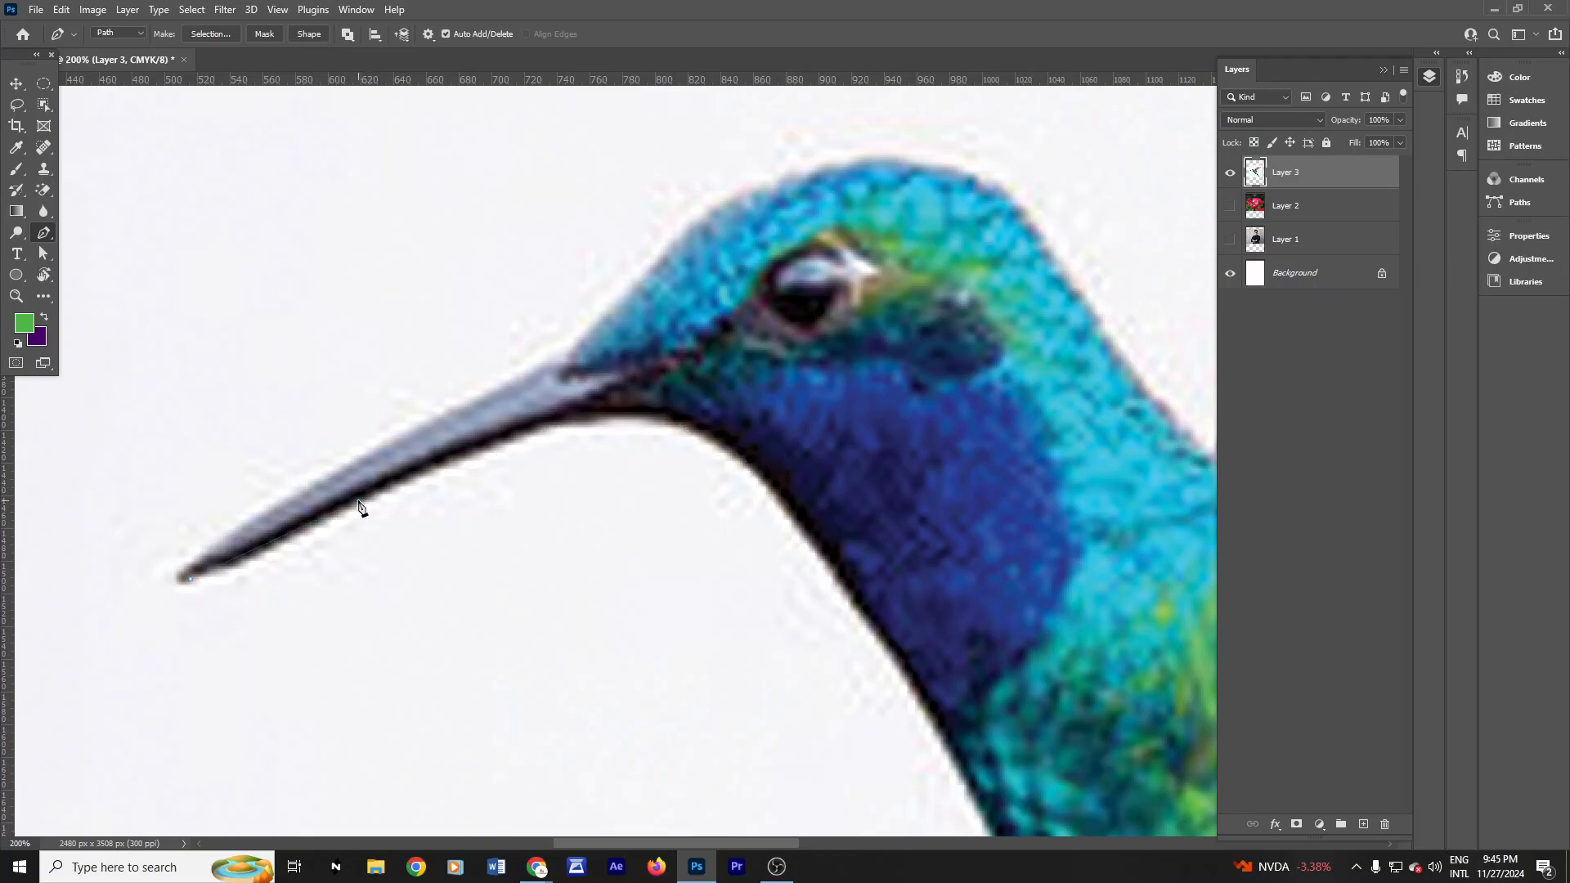
pyautogui.moveTo(362, 498); pyautogui.dragTo(431, 427)
pyautogui.hotkey('ctrl', 'z')
pyautogui.hotkey('ctrl', 'z')
# Step: Try tracing the beak's lower edge with Pen tool segments towards the throat, undoing the misplaced points
pyautogui.click(197, 578)
pyautogui.moveTo(386, 489); pyautogui.dragTo(524, 456)
pyautogui.click(610, 389)
pyautogui.hotkey('ctrl', 'z')
pyautogui.moveTo(539, 430); pyautogui.dragTo(528, 430)
pyautogui.moveTo(527, 430); pyautogui.dragTo(476, 508)
pyautogui.moveTo(476, 509); pyautogui.dragTo(470, 496)
pyautogui.click(527, 418)
pyautogui.moveTo(645, 416); pyautogui.dragTo(764, 444)
pyautogui.hotkey('ctrl', 'z')
pyautogui.keyDown('alt'); pyautogui.click(385, 491); pyautogui.keyUp('alt')
pyautogui.click(663, 417)
pyautogui.click(742, 446)
pyautogui.hotkey('ctrl', 'z')
pyautogui.click(742, 450)
pyautogui.hotkey('ctrl', 'z')
# Step: Examine the trial Pen path and its anchor points along the beak's lower edge at several magnifications
pyautogui.scroll(4, 384, 497)
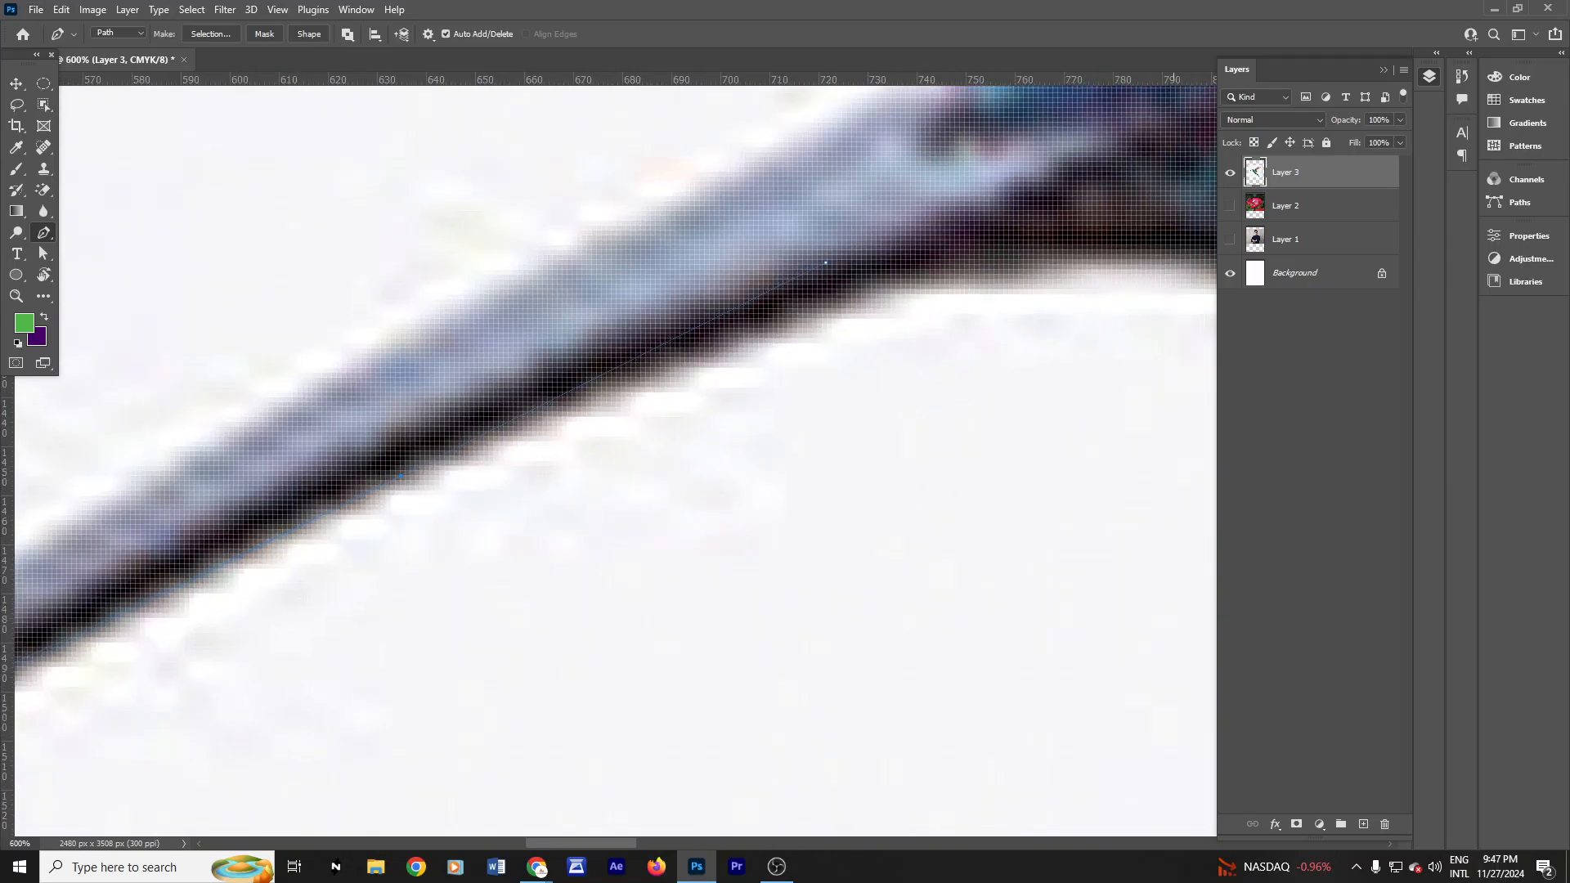
pyautogui.scroll(-4, 525, 491)
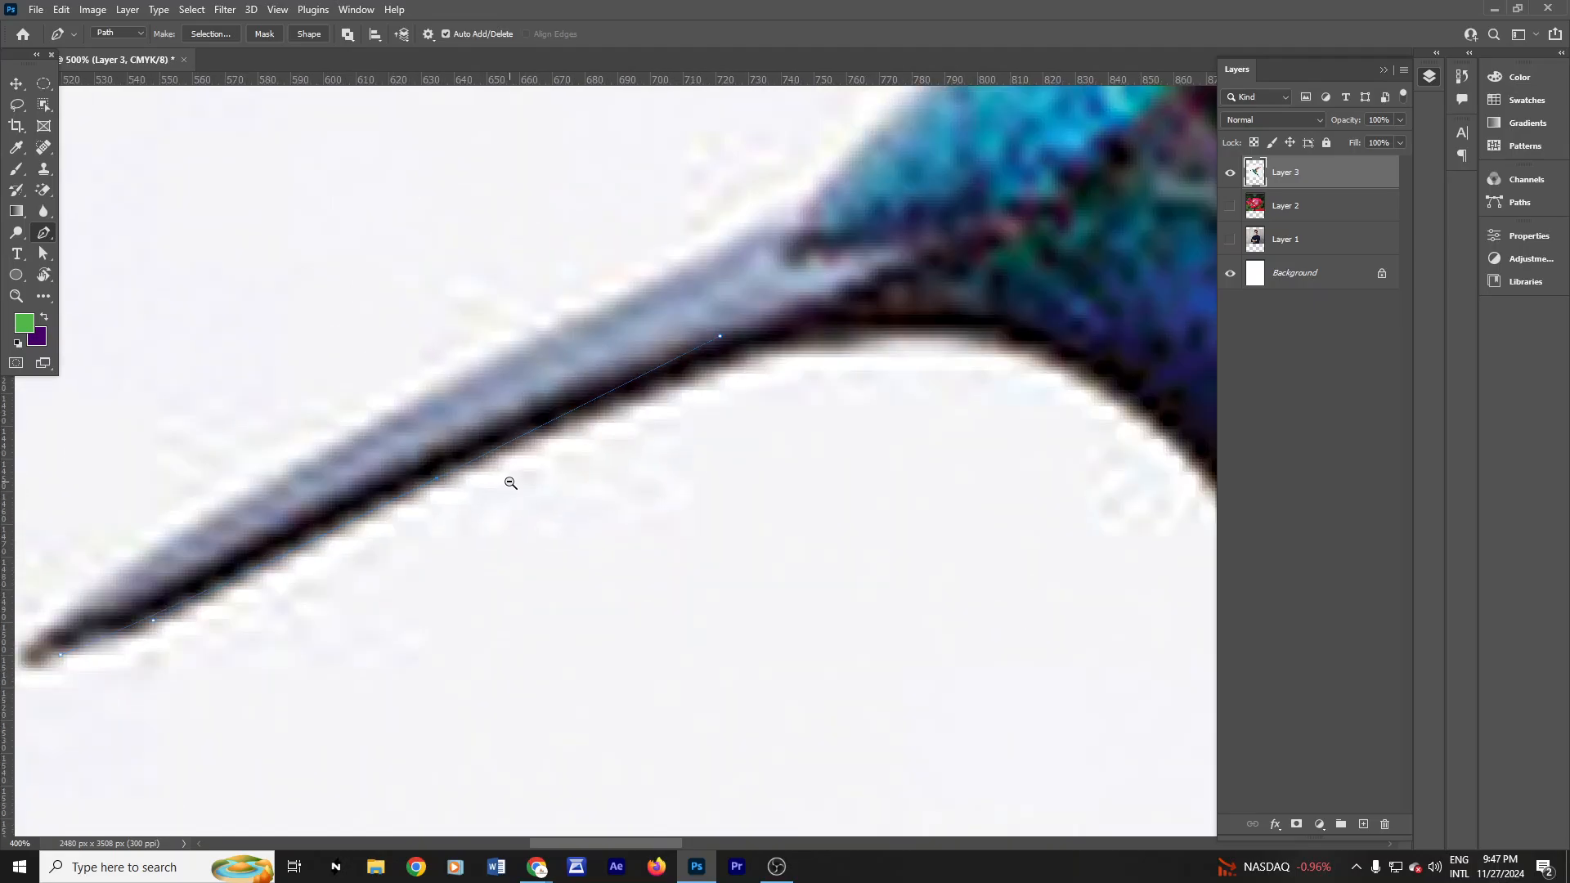
pyautogui.keyDown('ctrl'); pyautogui.click(507, 472); pyautogui.keyUp('ctrl')
pyautogui.moveTo(542, 494); pyautogui.dragTo(461, 535)
pyautogui.keyDown('alt'); pyautogui.click(508, 505); pyautogui.keyUp('alt')
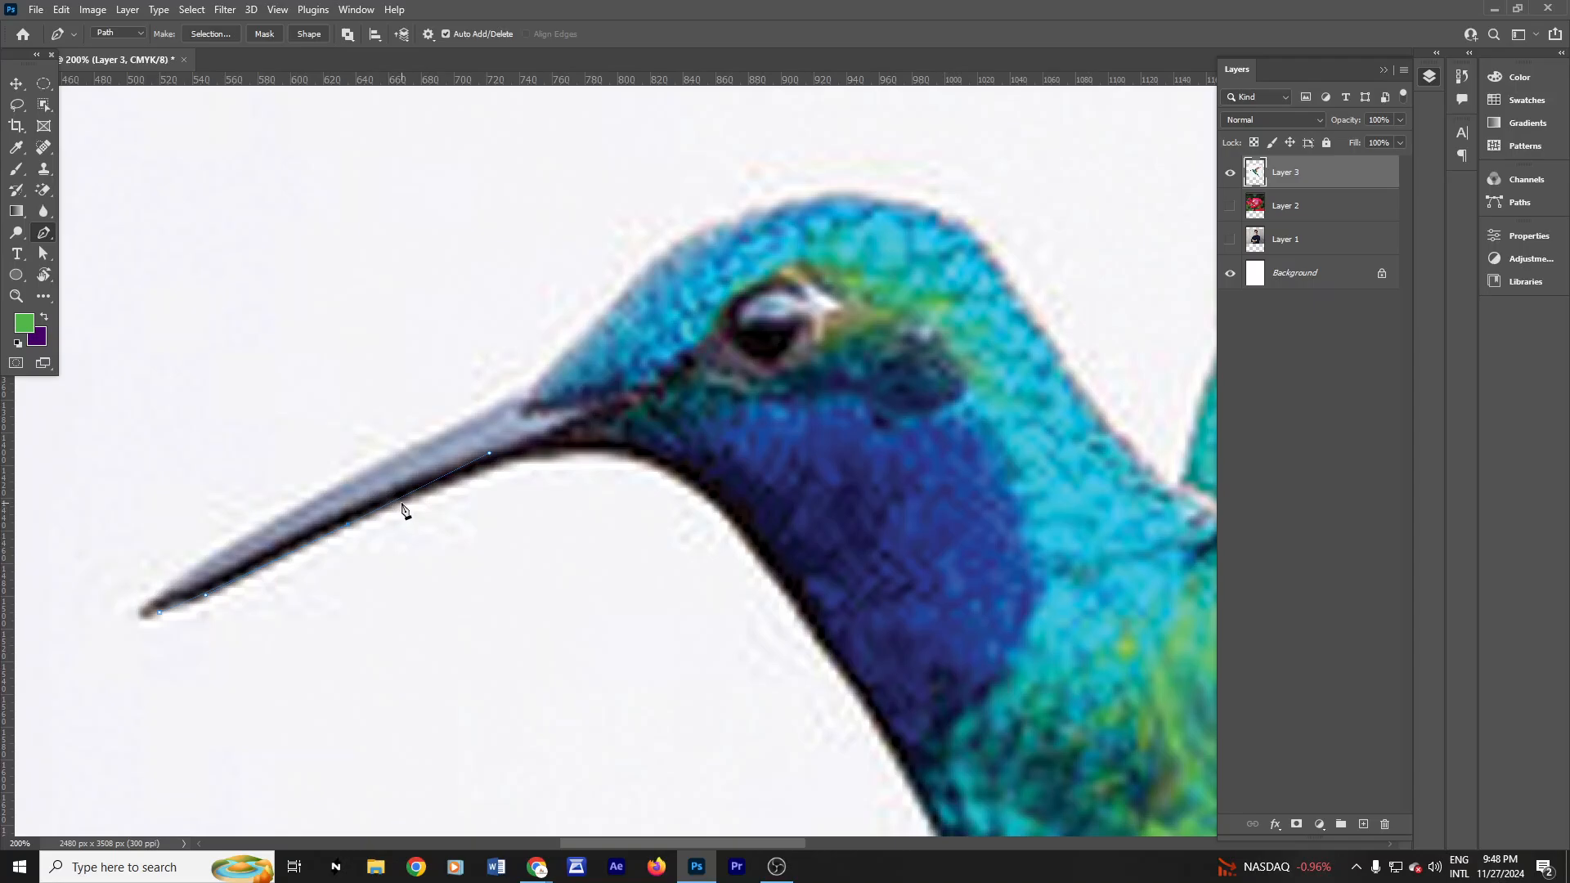
pyautogui.keyDown('ctrl'); pyautogui.click(345, 535); pyautogui.keyUp('ctrl')
pyautogui.moveTo(354, 554); pyautogui.dragTo(508, 480)
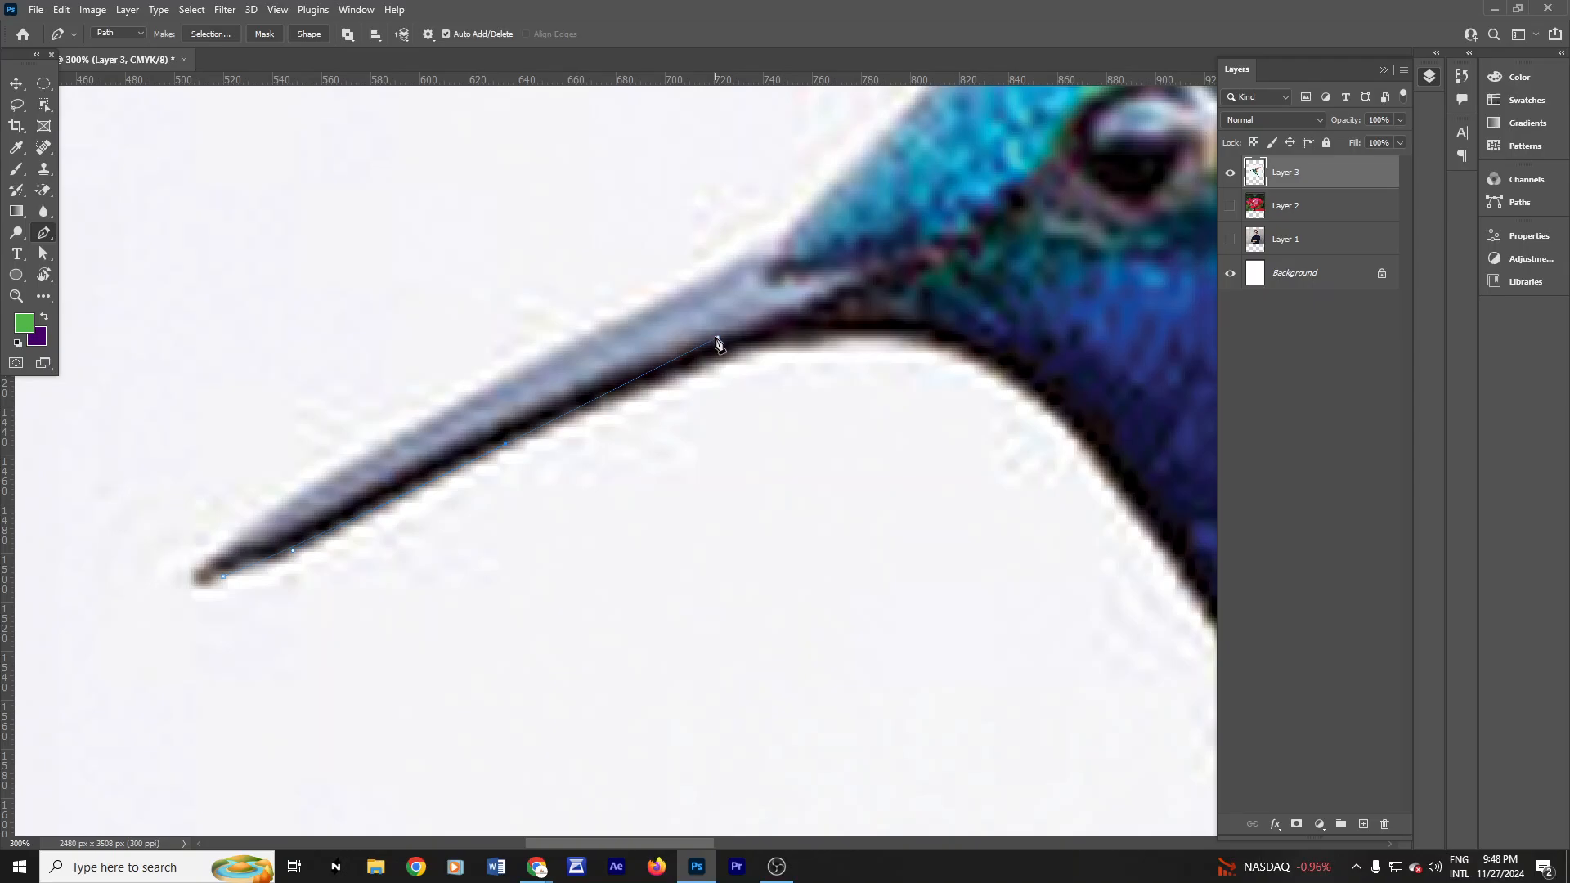
pyautogui.keyDown('alt'); pyautogui.click(630, 393); pyautogui.keyUp('alt')
pyautogui.keyDown('alt'); pyautogui.click(630, 392); pyautogui.keyUp('alt')
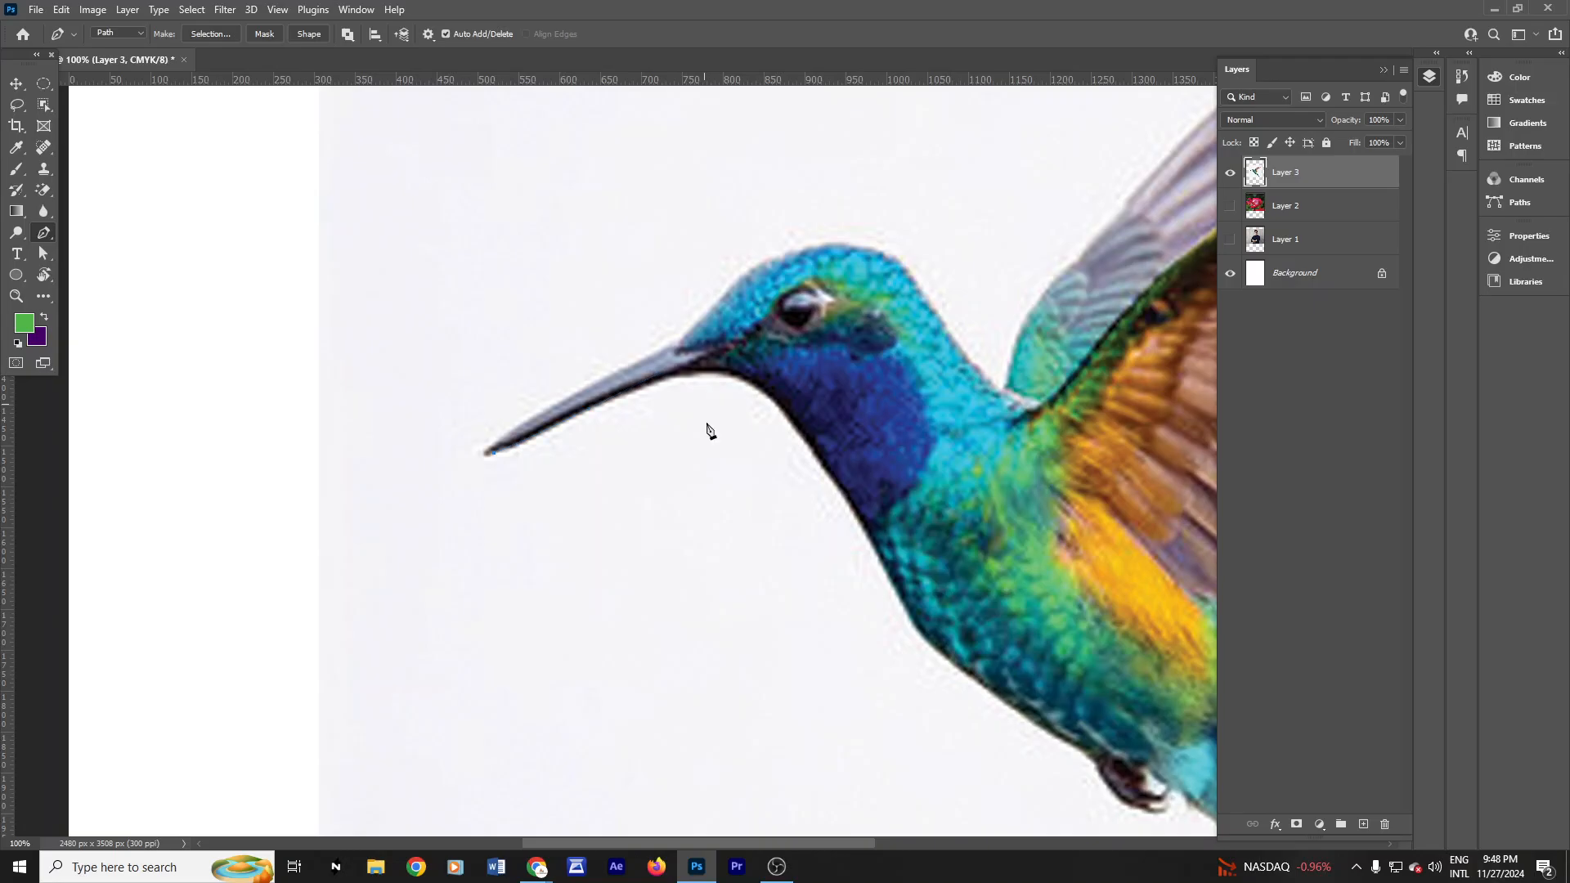
# Step: Collapse the Layers panel and start a new Pen path with a curved segment from the beak's tip along its upper edge to the forehead
pyautogui.press('z')
pyautogui.click(554, 426)
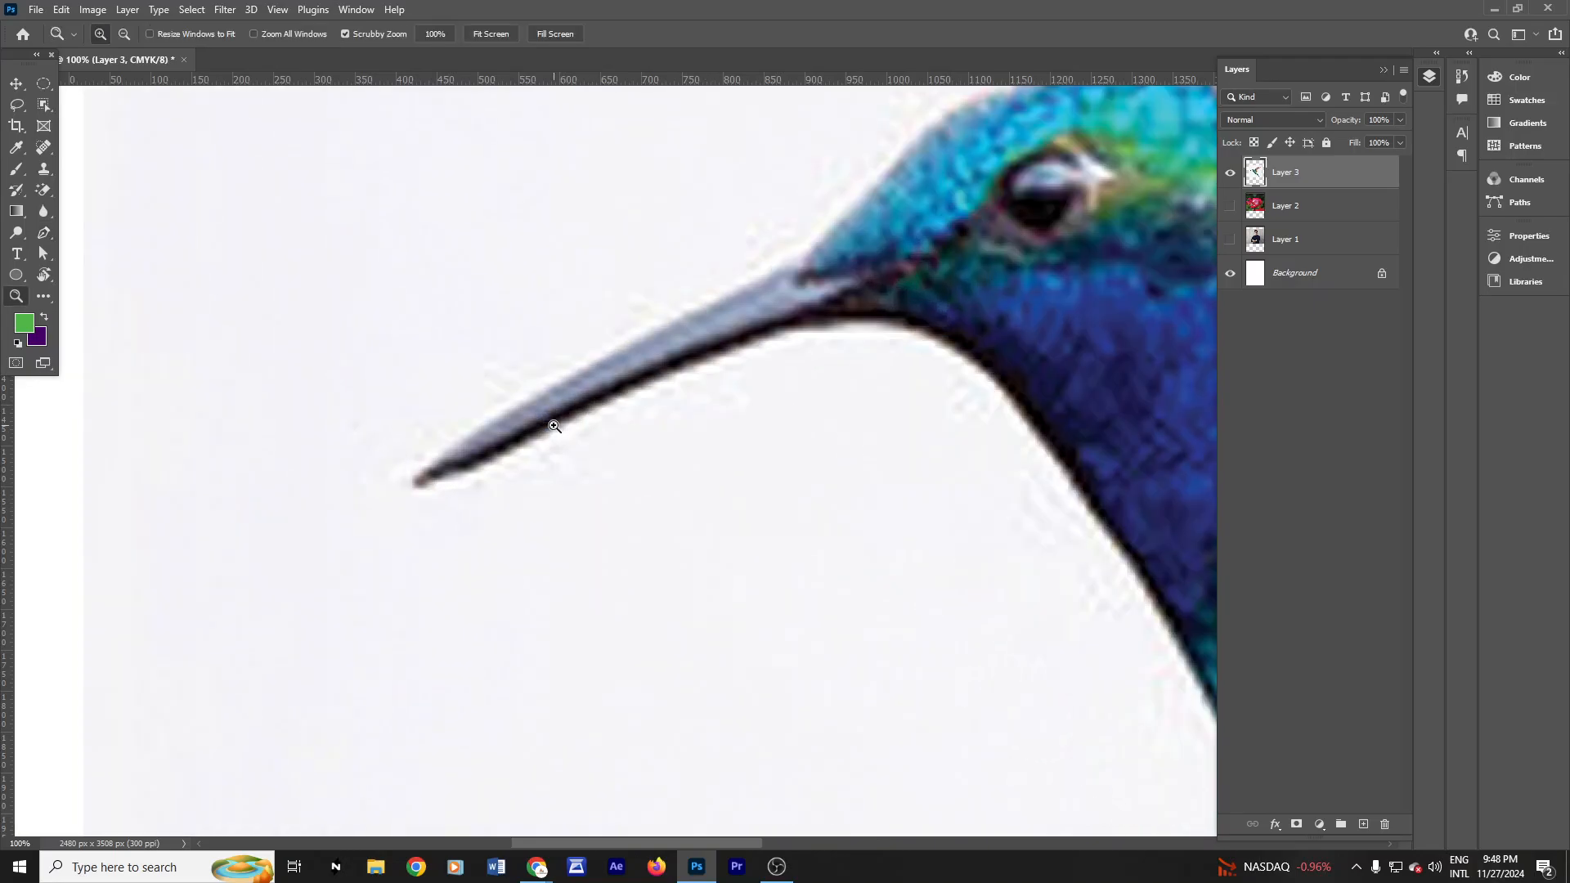
pyautogui.click(536, 427)
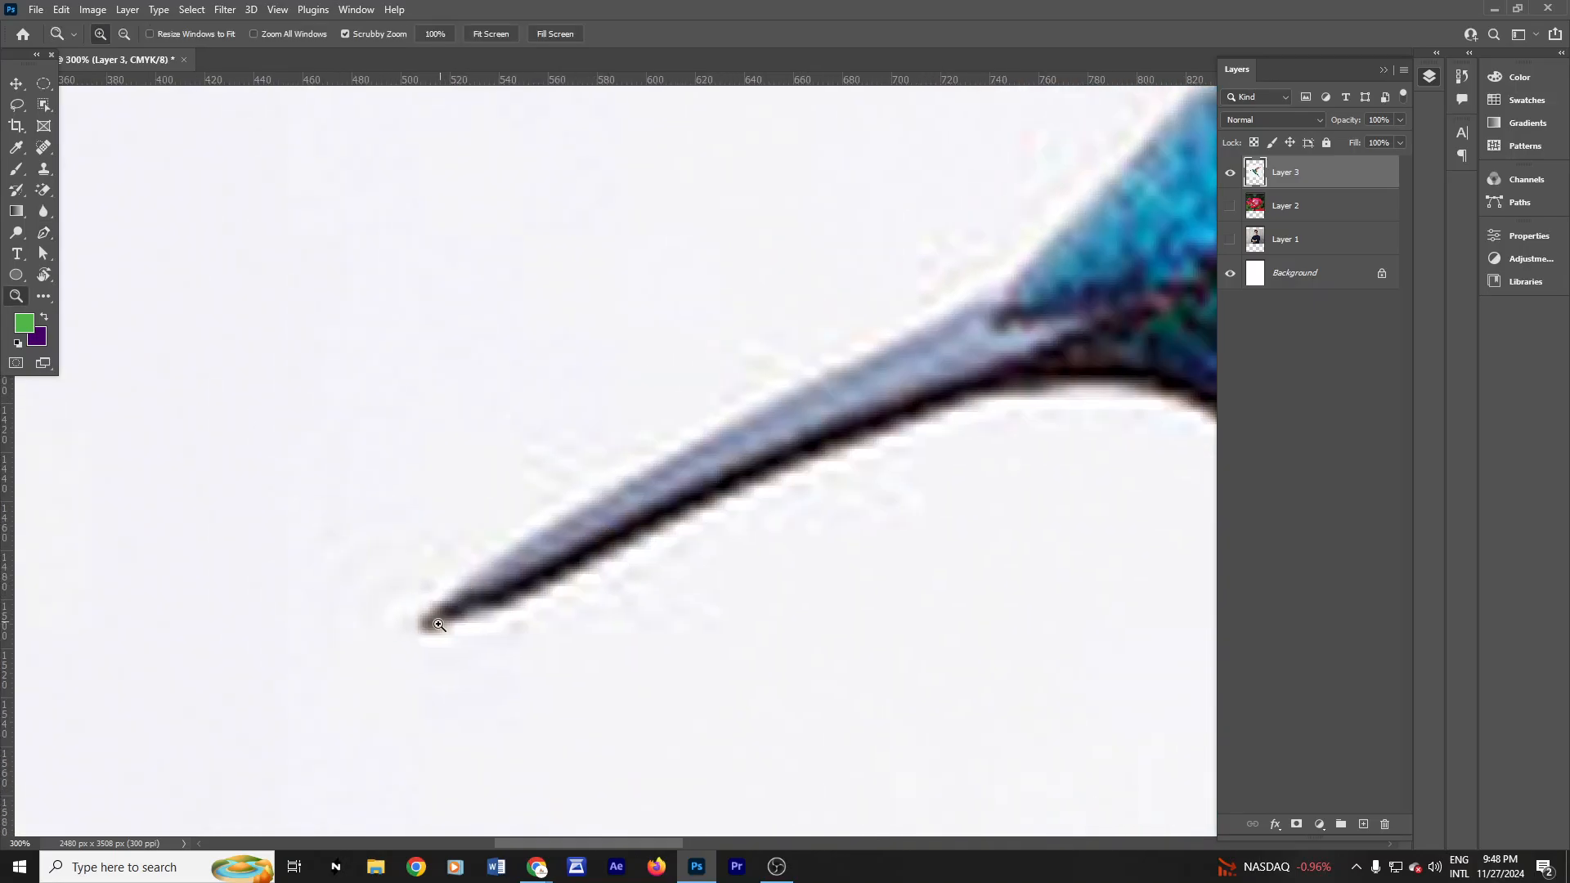
pyautogui.click(44, 233)
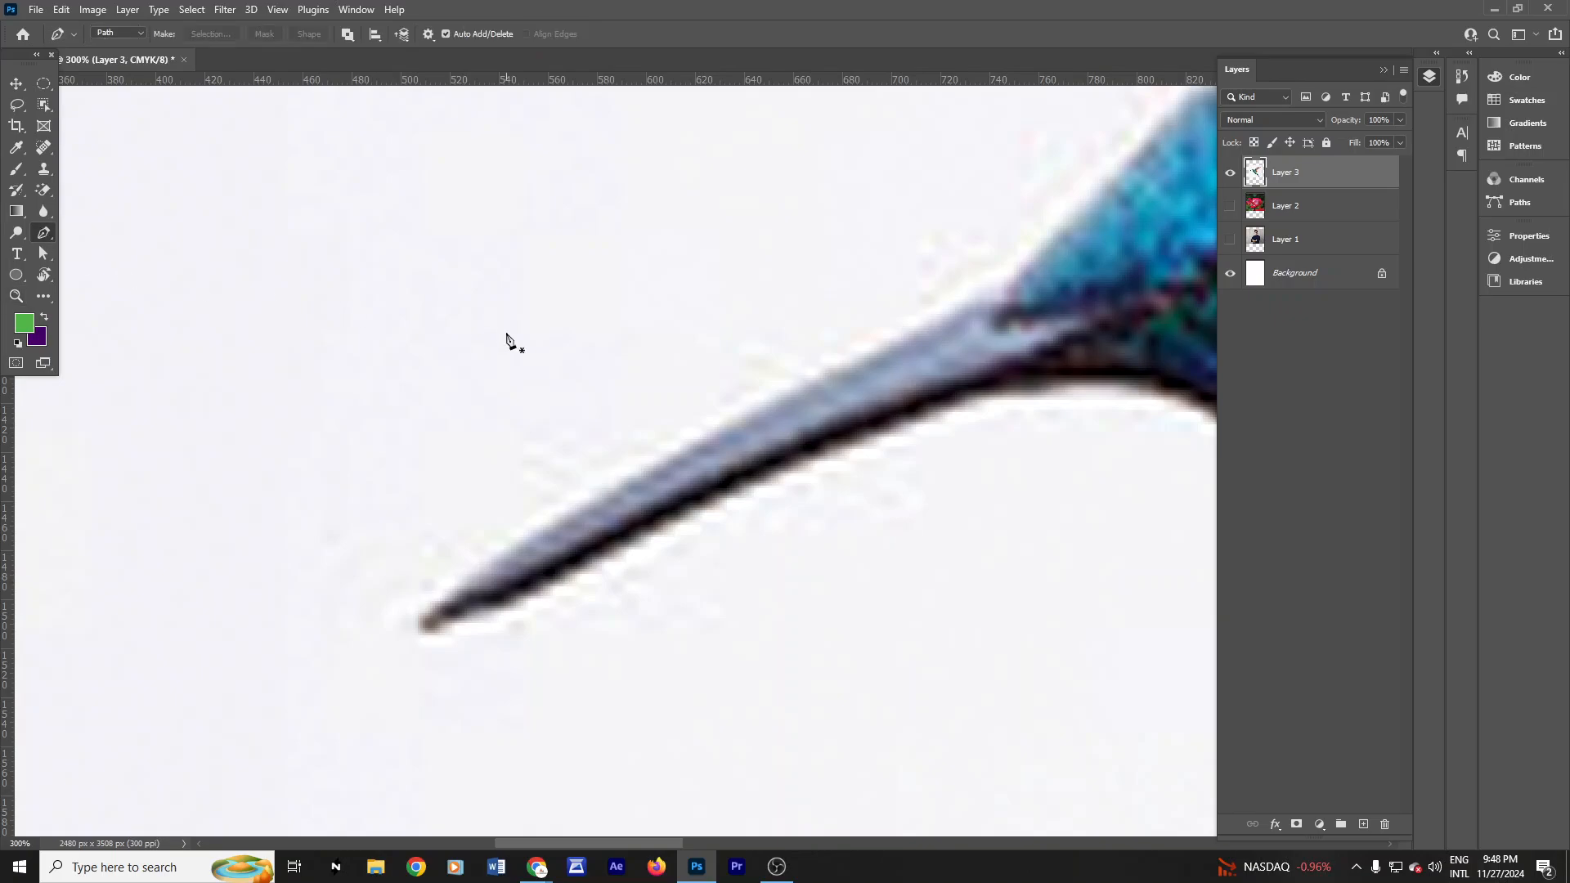
pyautogui.click(1381, 69)
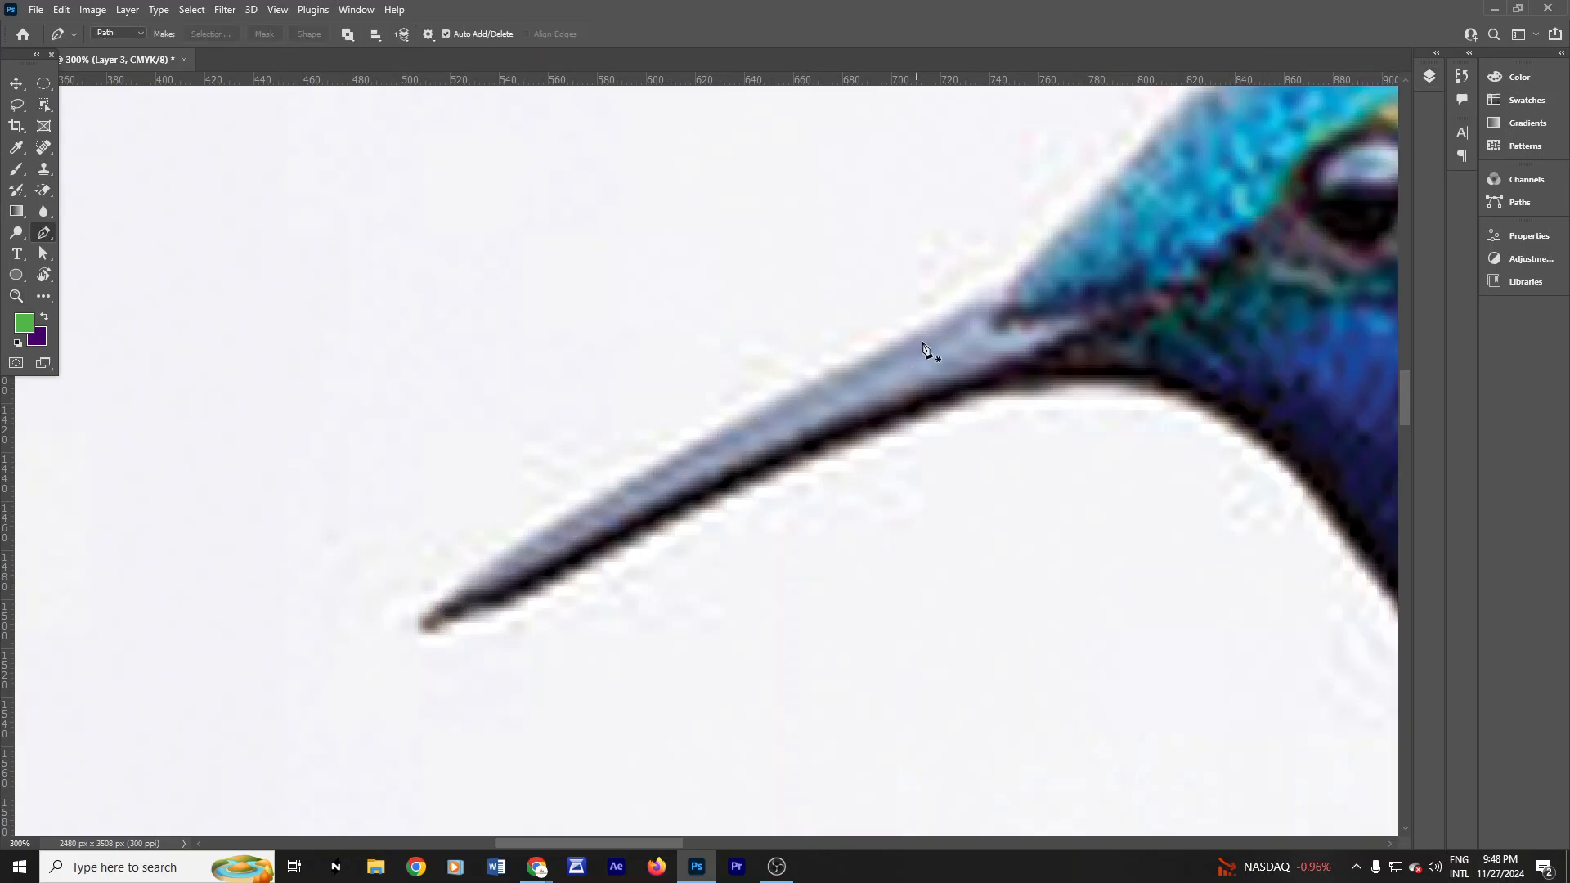
pyautogui.click(423, 616)
pyautogui.moveTo(1111, 213); pyautogui.dragTo(1359, 121)
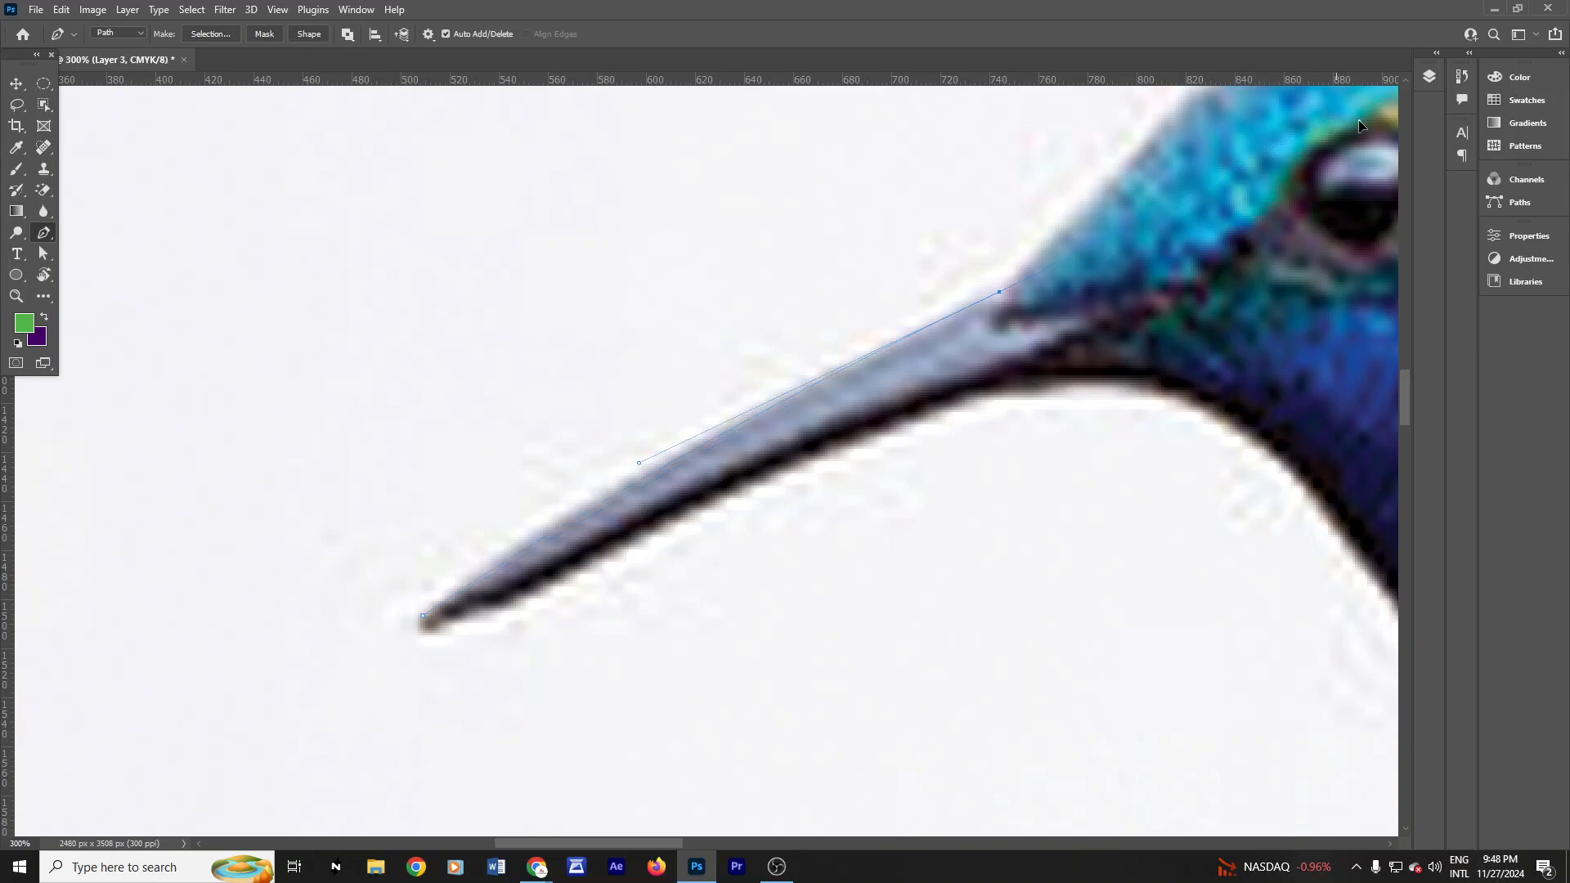
pyautogui.moveTo(1359, 125); pyautogui.dragTo(1381, 116)
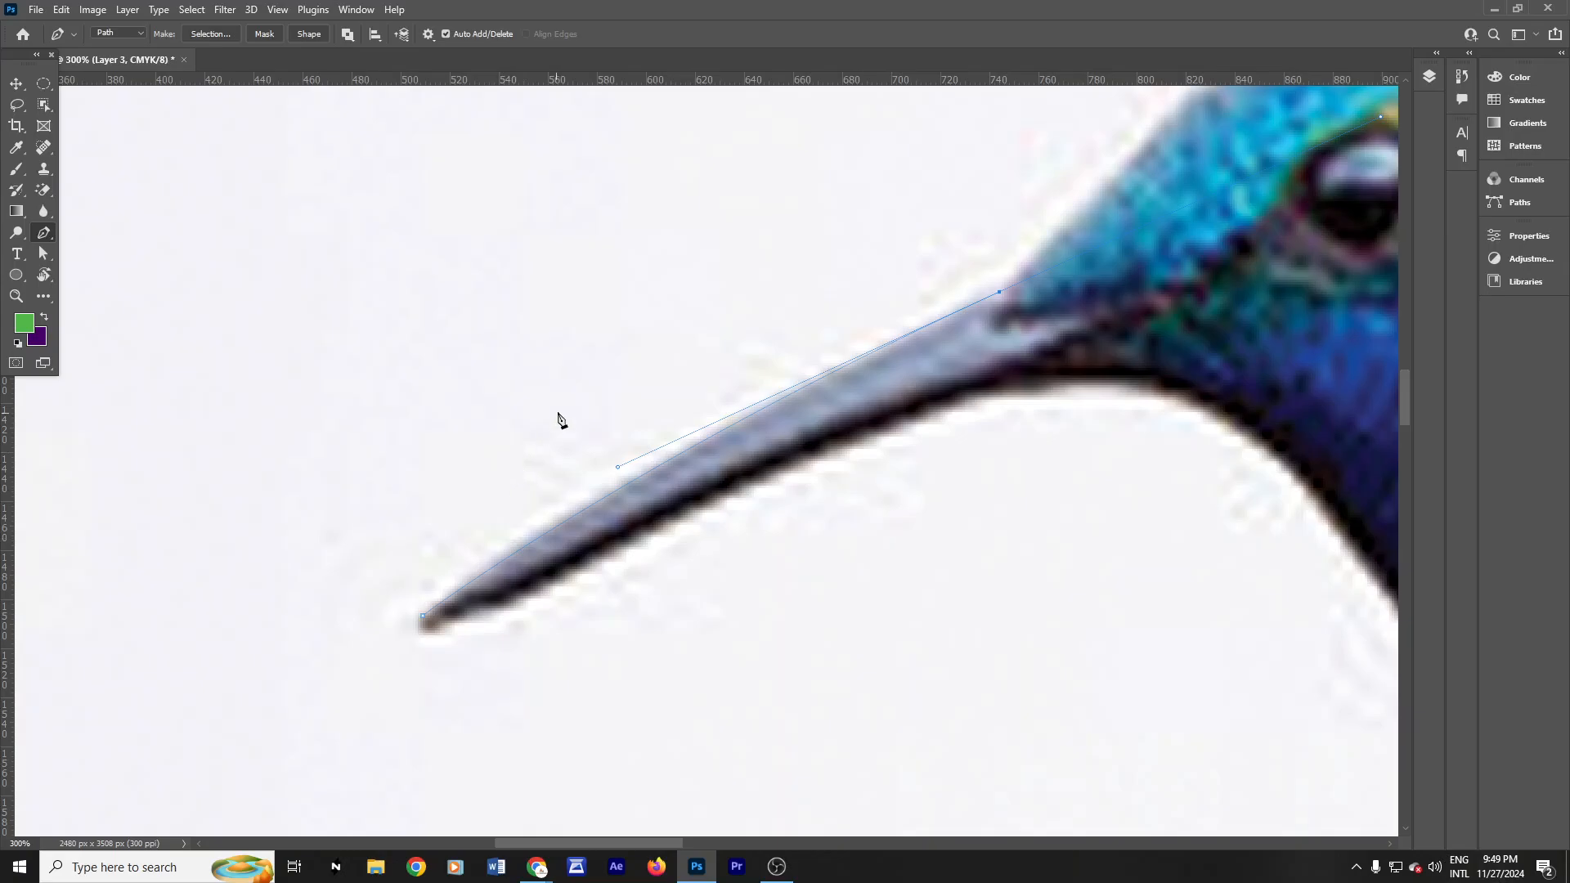
# Step: Try extending the path from the beak's base with one long curve over the crown, then undo it
pyautogui.scroll(-1, 762, 450)
pyautogui.moveTo(973, 400); pyautogui.dragTo(755, 597)
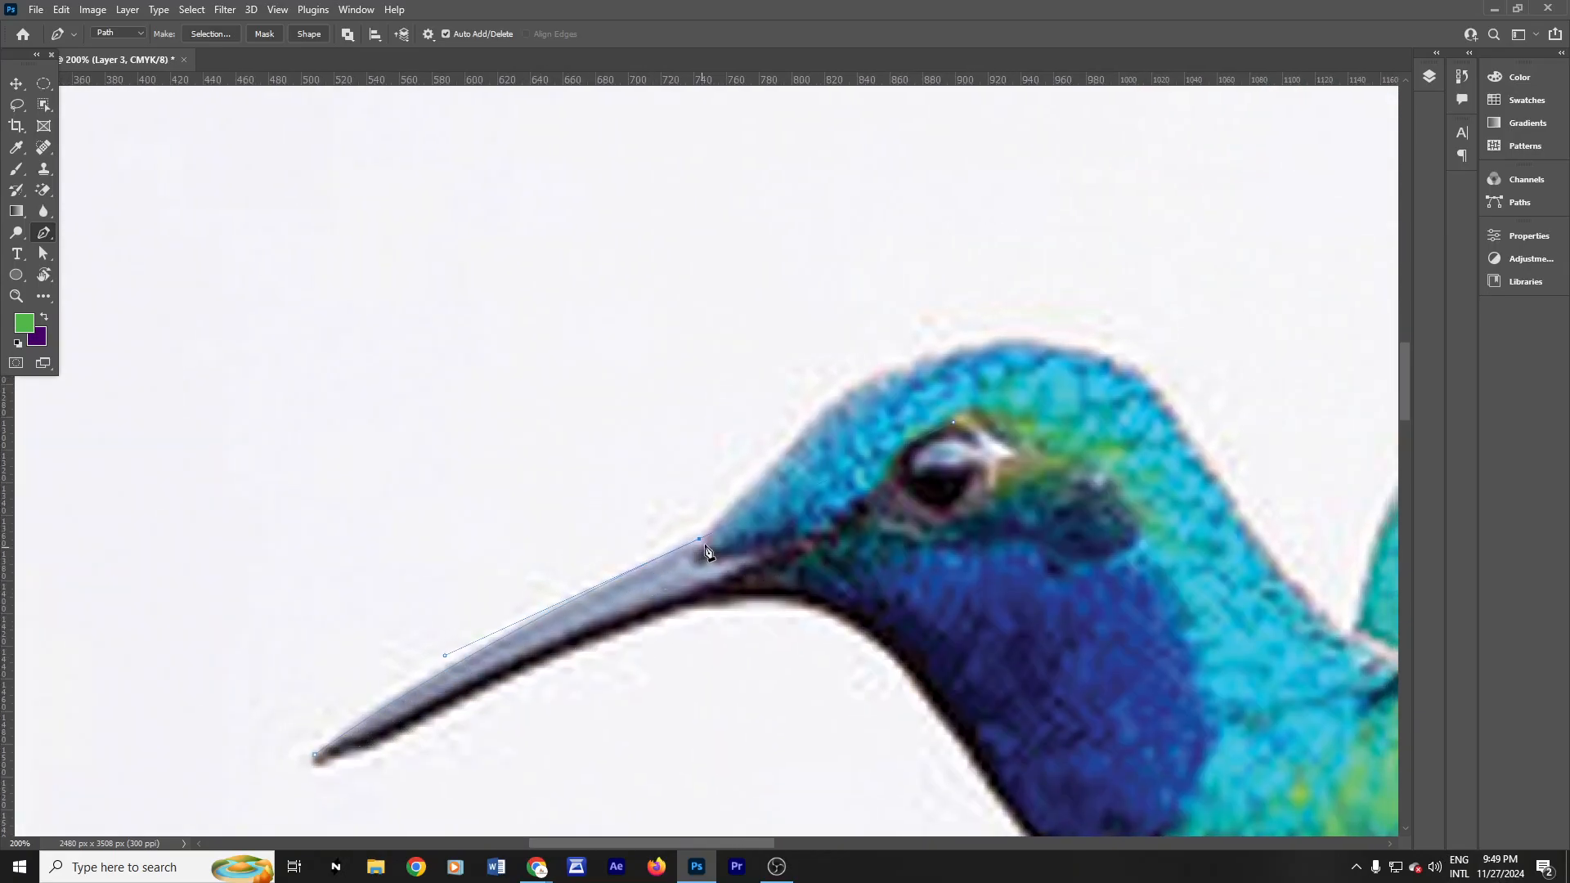
pyautogui.scroll(1, 706, 552)
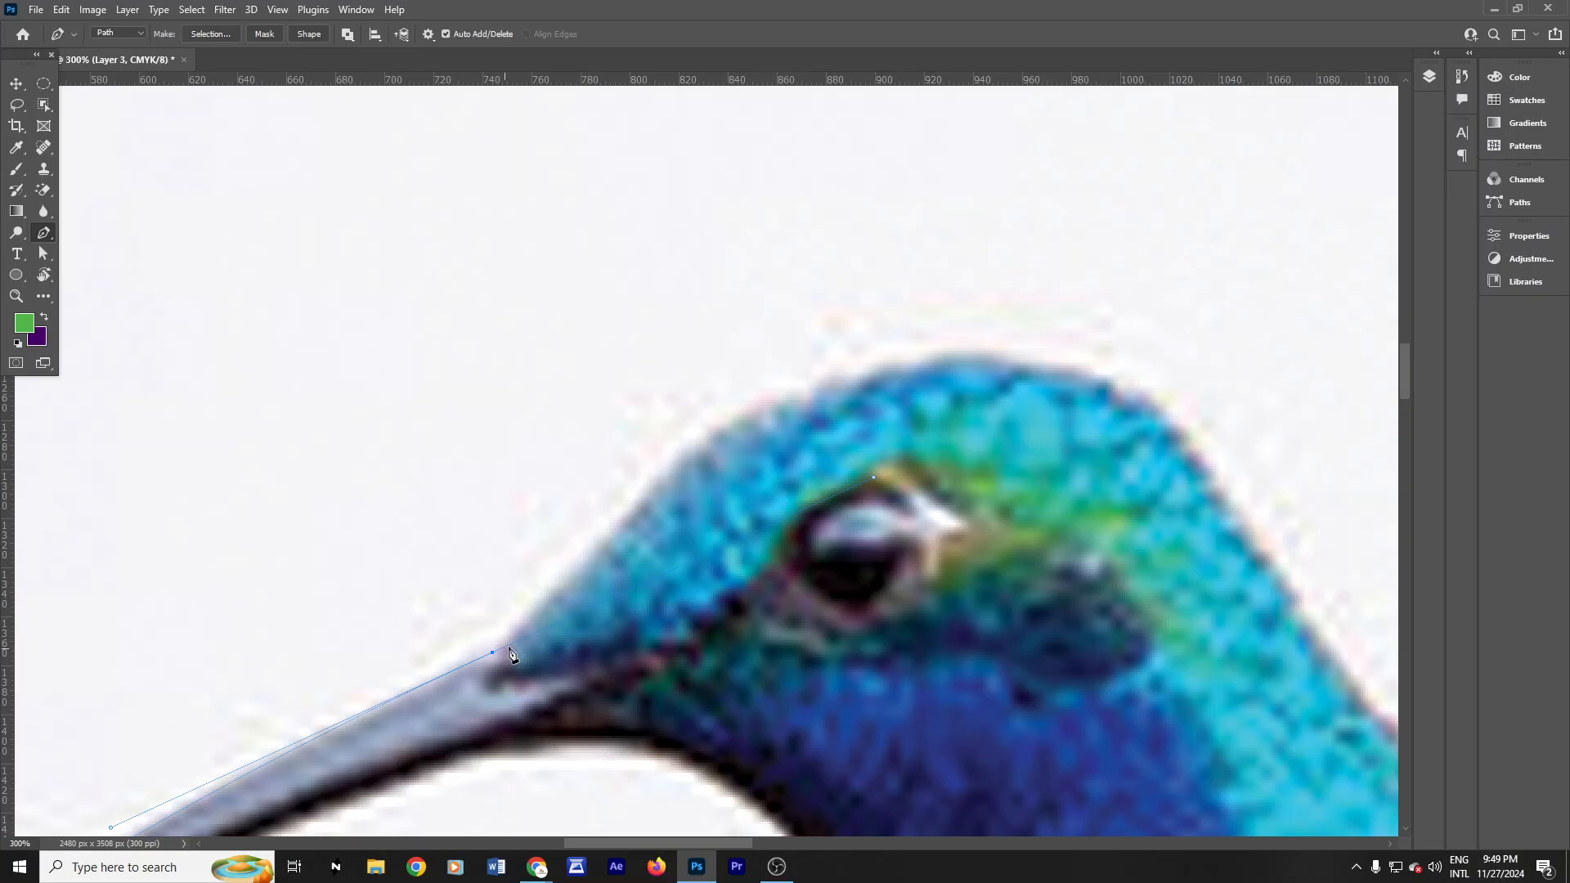
pyautogui.moveTo(996, 358); pyautogui.dragTo(1348, 358)
pyautogui.hotkey('ctrl', 'z')
pyautogui.moveTo(647, 681); pyautogui.dragTo(763, 449)
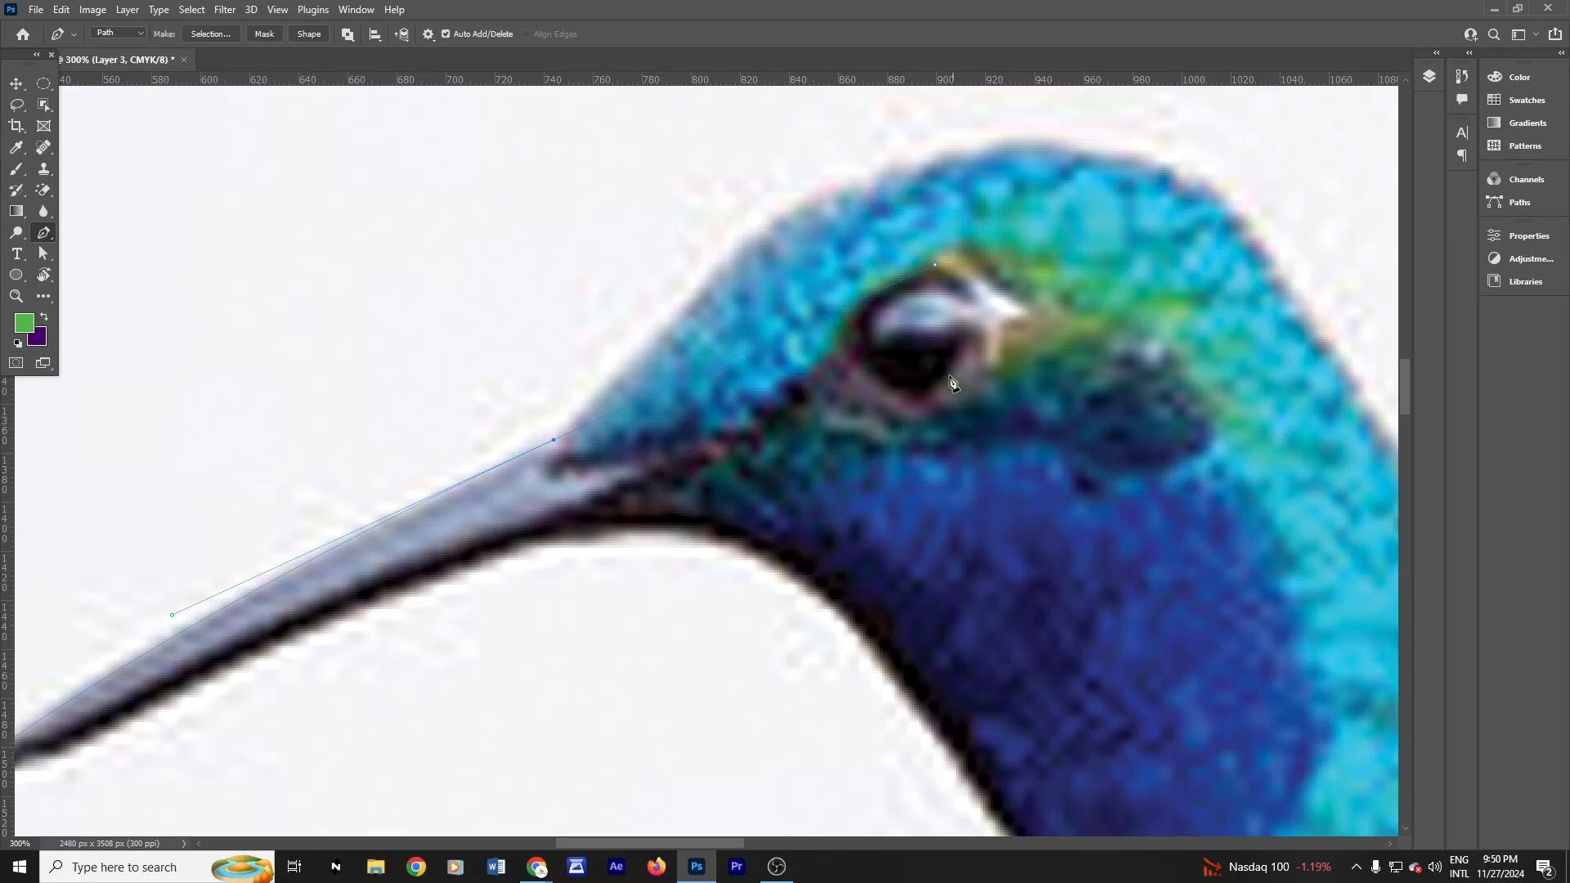
pyautogui.moveTo(840, 411); pyautogui.dragTo(466, 579)
pyautogui.moveTo(435, 581); pyautogui.dragTo(512, 534)
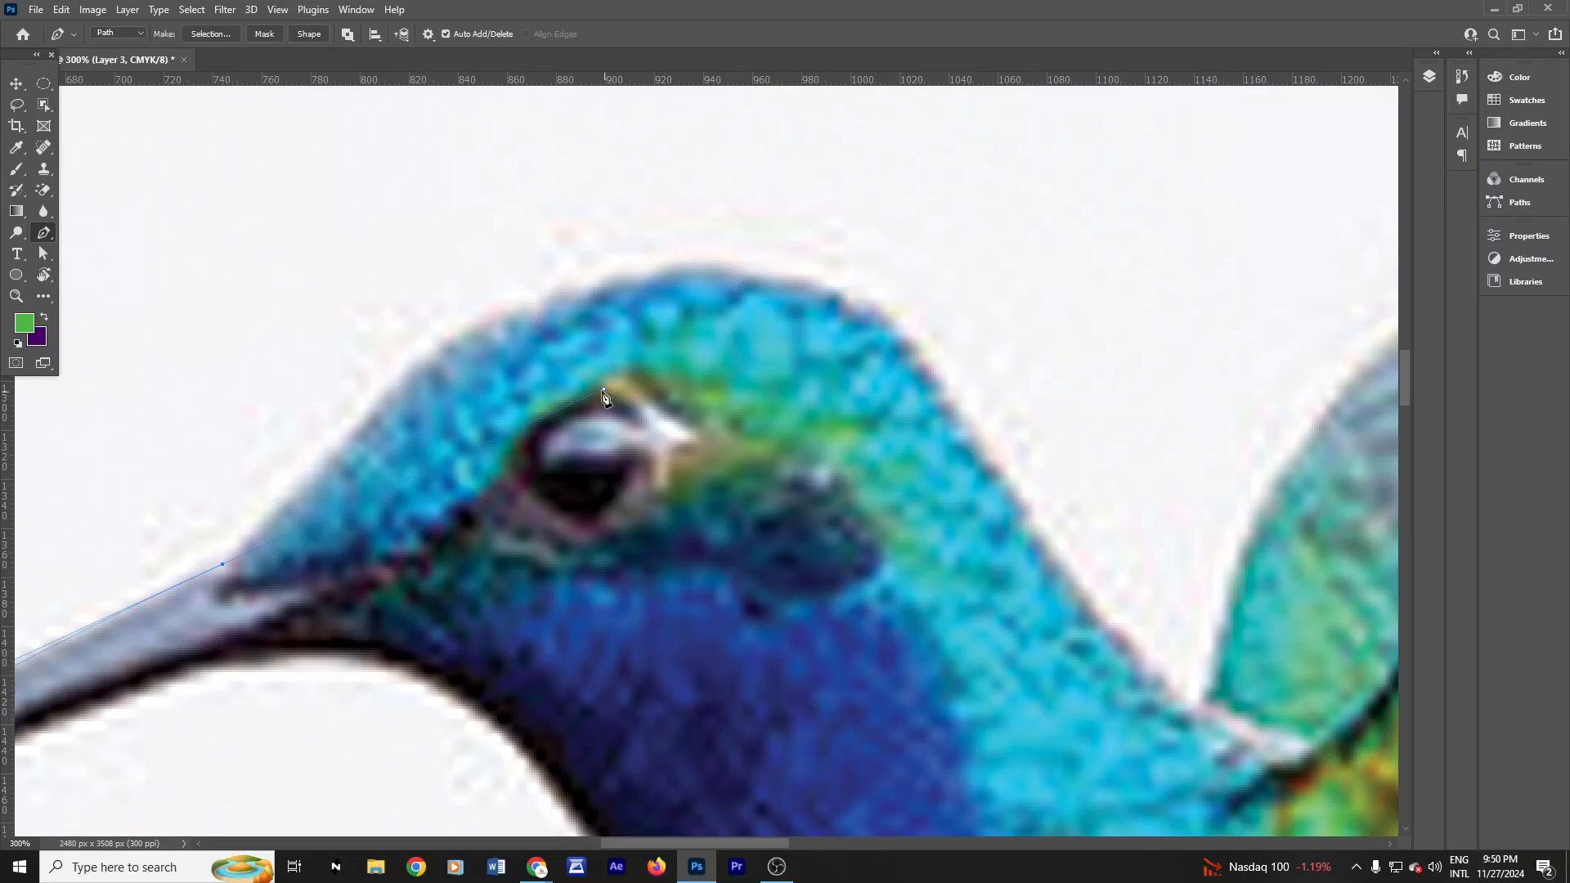
# Step: Trace the forehead, crown and back of the head with curved path segments, removing the outgoing handle at each anchor point
pyautogui.click(222, 564)
pyautogui.scroll(-3, 629, 535)
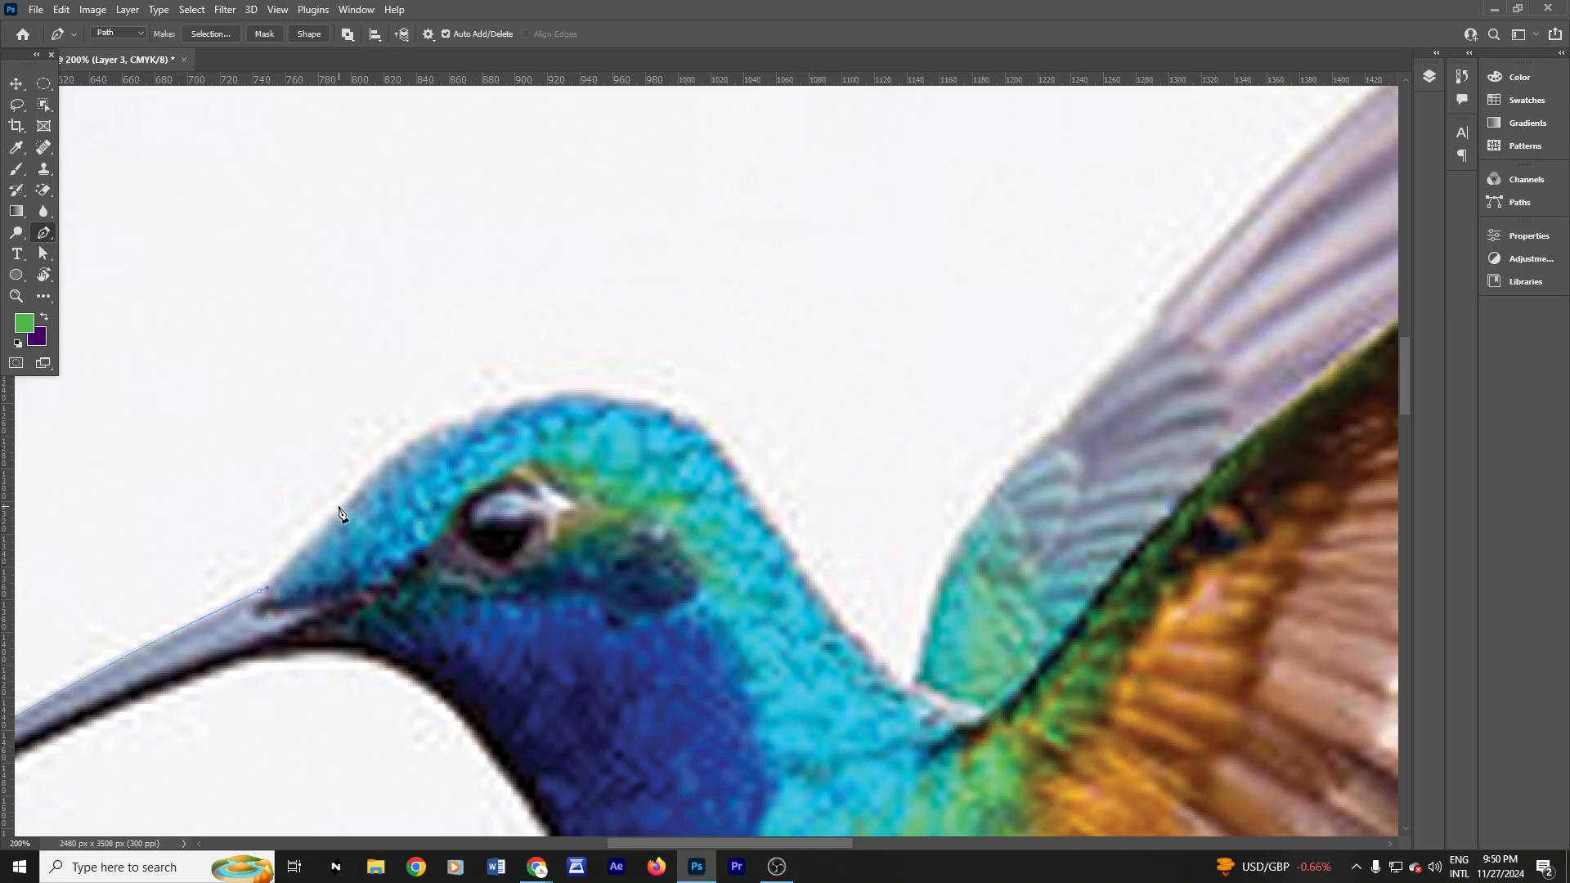
pyautogui.moveTo(364, 487); pyautogui.dragTo(397, 455)
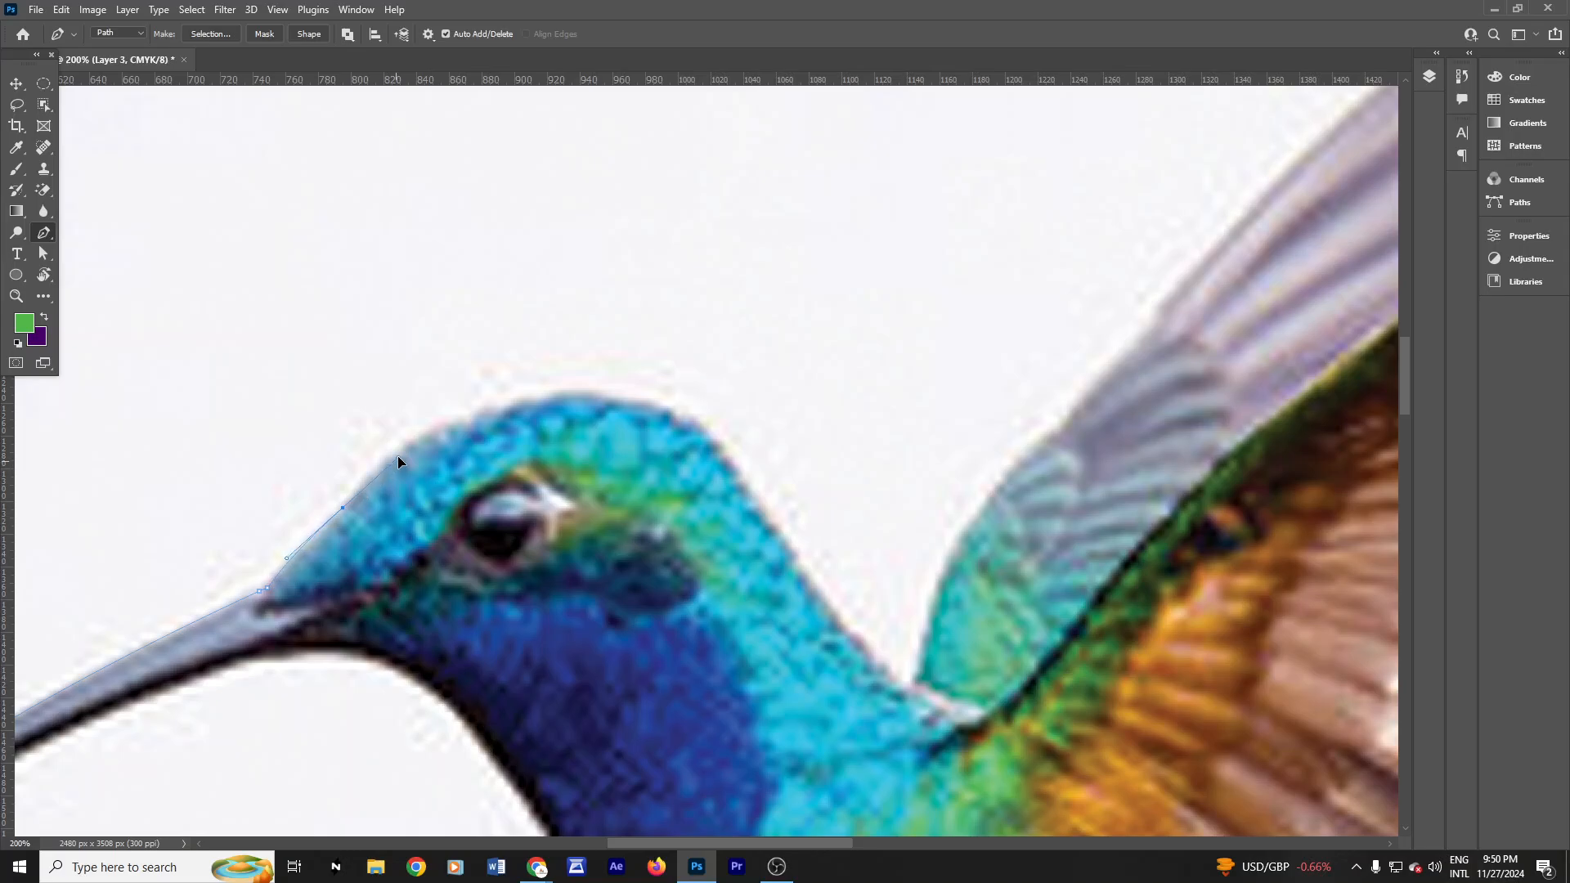
pyautogui.keyDown('alt'); pyautogui.click(342, 508); pyautogui.keyUp('alt')
pyautogui.moveTo(675, 411); pyautogui.dragTo(904, 464)
pyautogui.keyDown('alt'); pyautogui.click(675, 410); pyautogui.keyUp('alt')
pyautogui.moveTo(750, 489); pyautogui.dragTo(778, 549)
pyautogui.keyDown('alt'); pyautogui.click(751, 488); pyautogui.keyUp('alt')
# Step: Extend the path with a curve down the nape to the far wing's base, undoing the trial point on the wing edge
pyautogui.moveTo(837, 636); pyautogui.dragTo(629, 435)
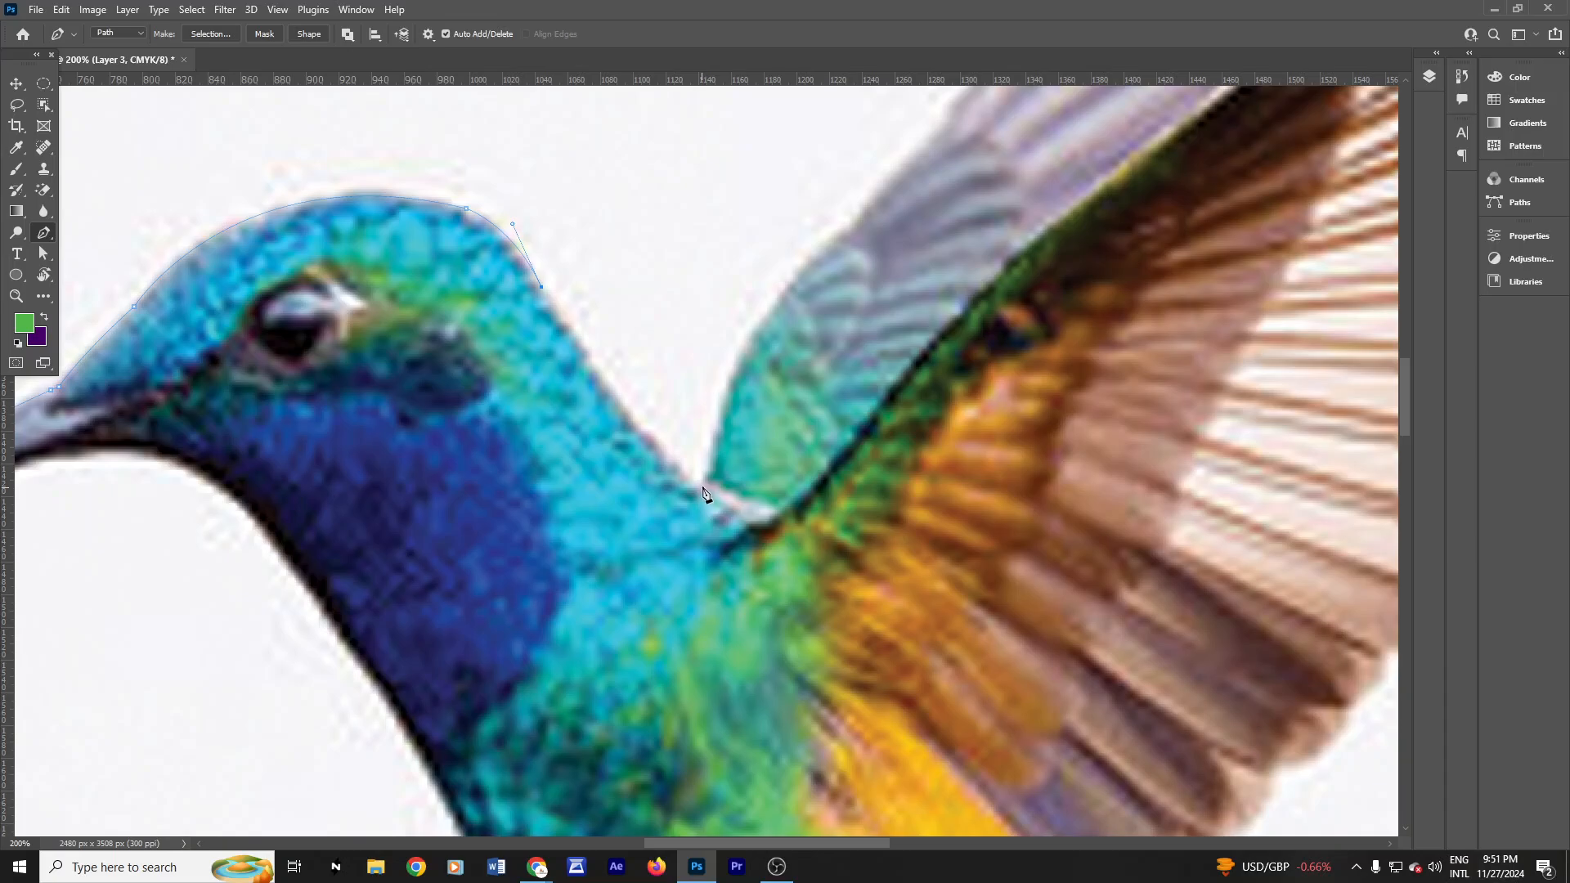
pyautogui.moveTo(703, 487); pyautogui.dragTo(804, 558)
pyautogui.moveTo(799, 562); pyautogui.dragTo(800, 558)
pyautogui.moveTo(856, 211); pyautogui.dragTo(937, 119)
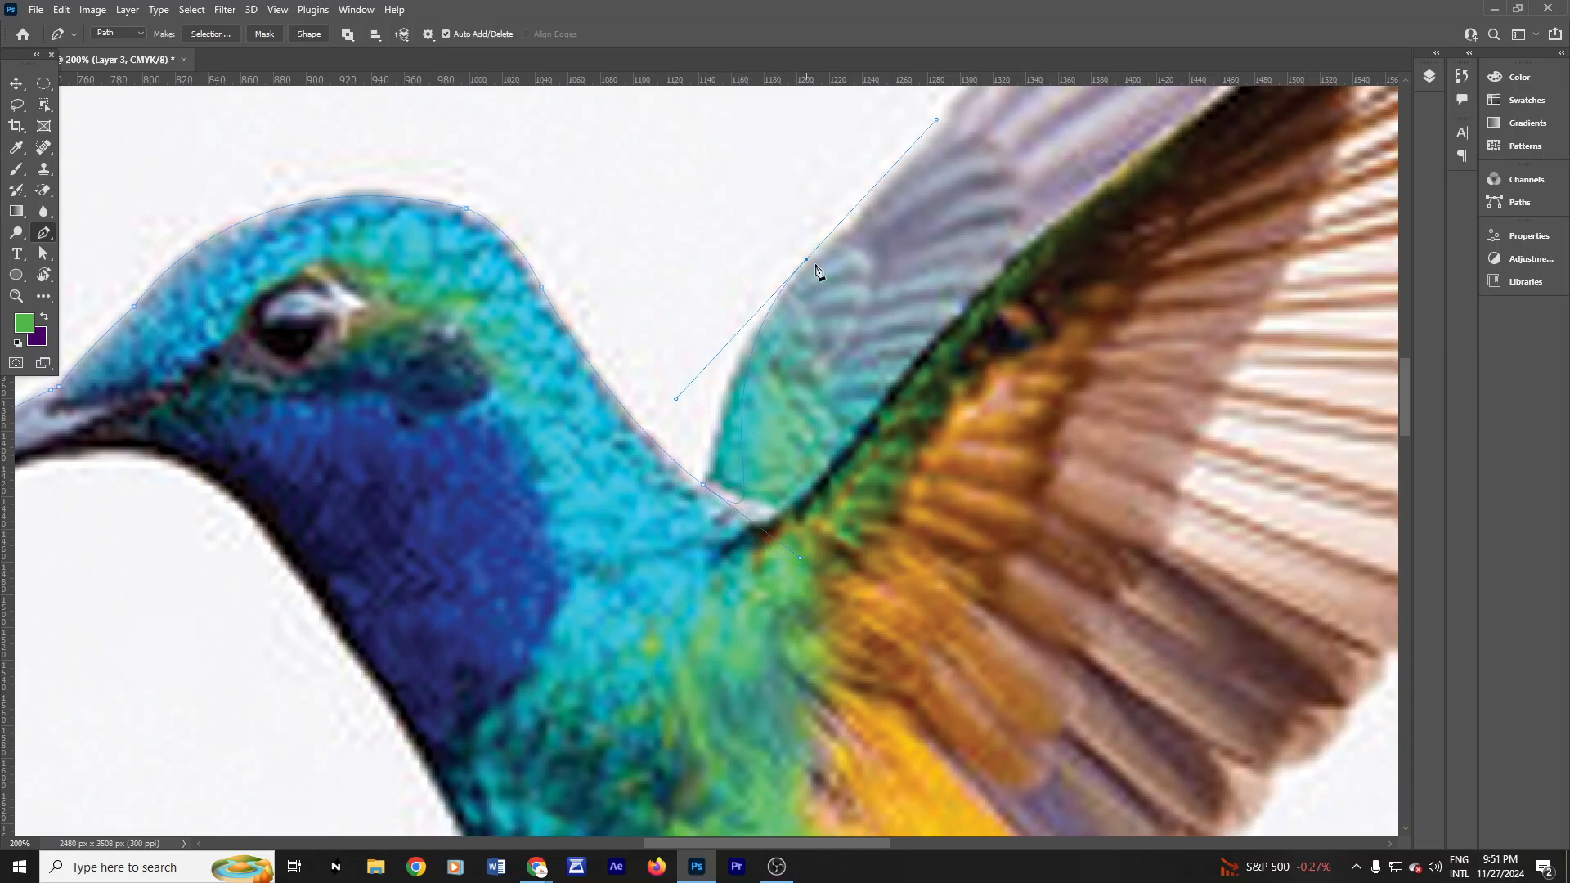
pyautogui.hotkey('ctrl', 'z')
# Step: Trace the lower part of the far wing's outer edge with short curved segments, removing each anchor's outgoing handle
pyautogui.moveTo(826, 448); pyautogui.dragTo(409, 680)
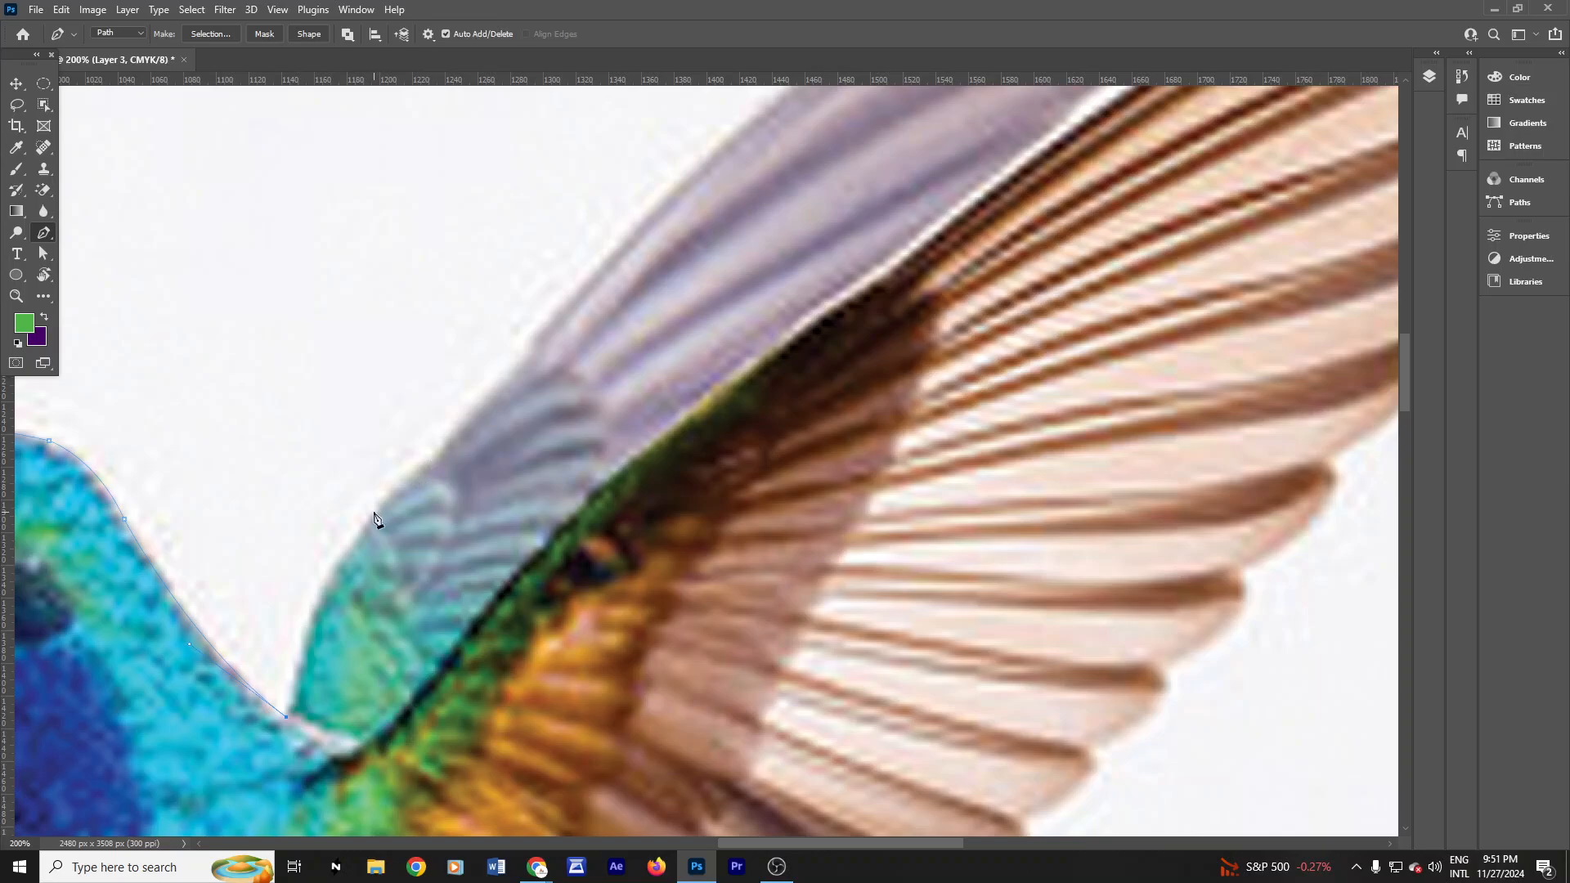
pyautogui.moveTo(418, 469); pyautogui.dragTo(435, 449)
pyautogui.keyDown('alt'); pyautogui.click(375, 514); pyautogui.keyUp('alt')
pyautogui.moveTo(436, 458); pyautogui.dragTo(463, 438)
pyautogui.keyDown('alt'); pyautogui.click(435, 457); pyautogui.keyUp('alt')
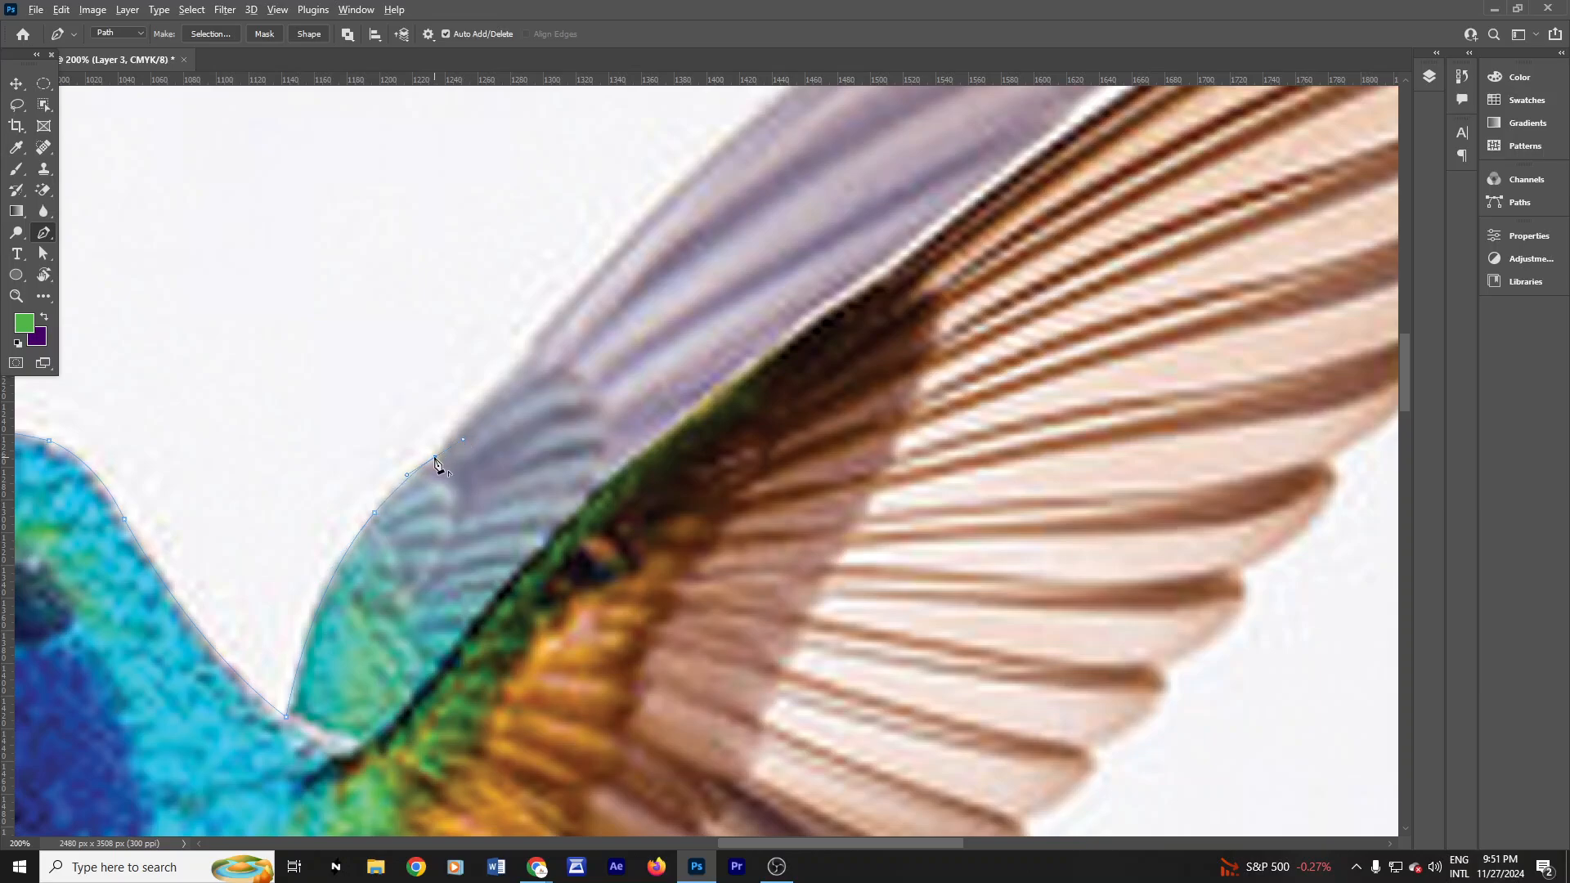
pyautogui.moveTo(514, 372); pyautogui.dragTo(540, 350)
pyautogui.keyDown('alt'); pyautogui.click(513, 370); pyautogui.keyUp('alt')
# Step: Trace the upper part of the far wing's outer edge with curved path segments, removing the outgoing handles
pyautogui.moveTo(697, 494); pyautogui.dragTo(508, 747)
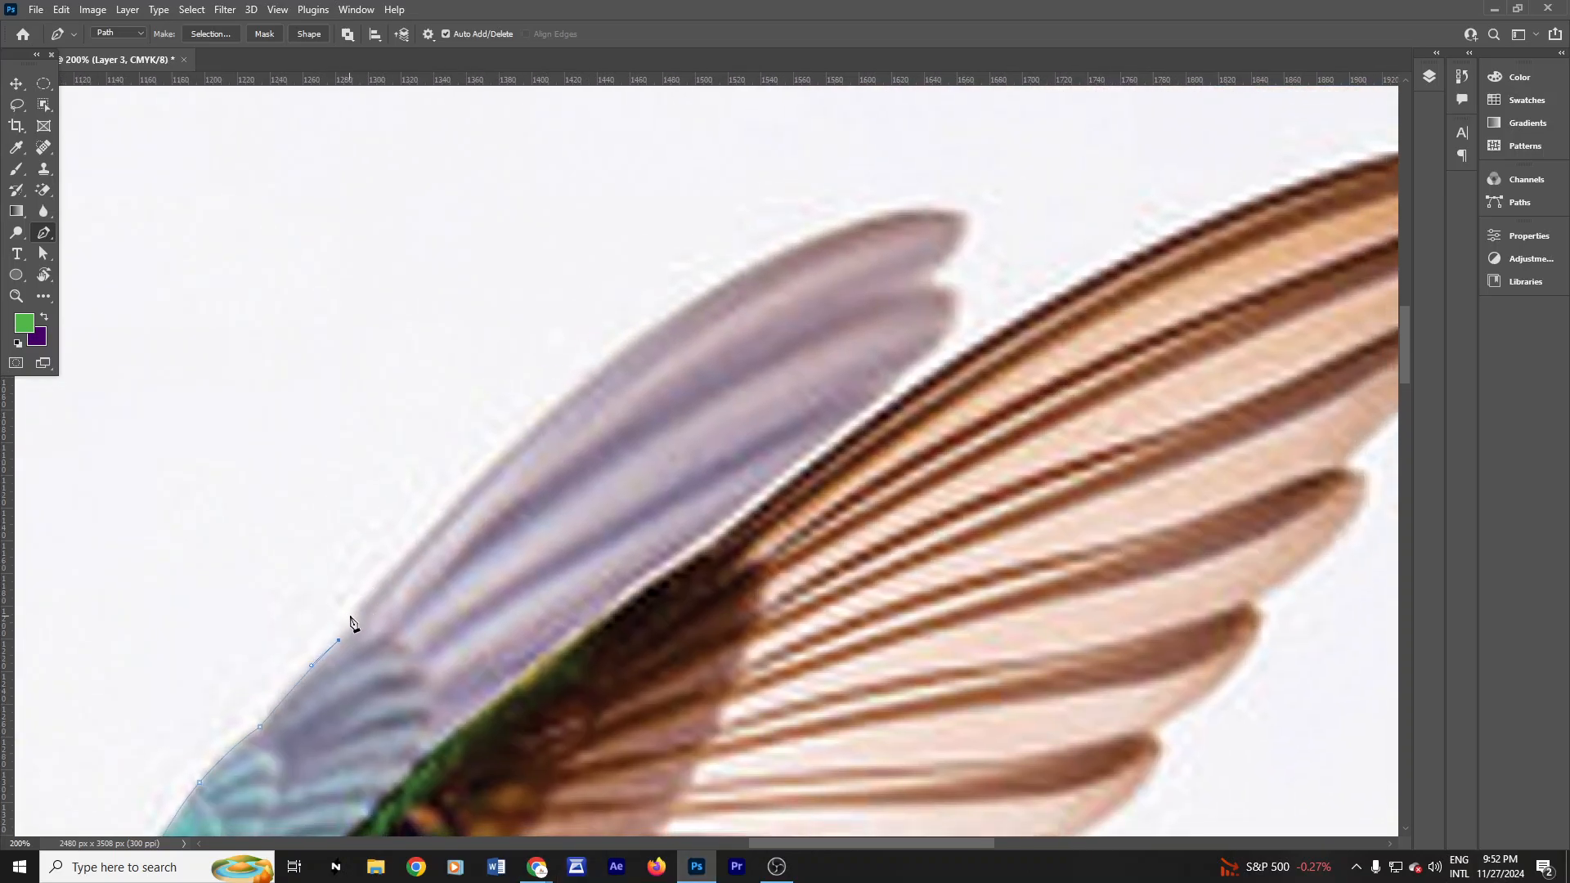
pyautogui.click(348, 623)
pyautogui.moveTo(374, 579); pyautogui.dragTo(398, 565)
pyautogui.keyDown('alt'); pyautogui.click(375, 579); pyautogui.keyUp('alt')
pyautogui.moveTo(597, 356); pyautogui.dragTo(737, 252)
pyautogui.keyDown('alt'); pyautogui.click(597, 356); pyautogui.keyUp('alt')
# Step: Curve the path around the far wing's two feather tips to the near wing's leading edge, removing the outgoing handles
pyautogui.moveTo(660, 425); pyautogui.dragTo(443, 561)
pyautogui.moveTo(743, 339); pyautogui.dragTo(906, 359)
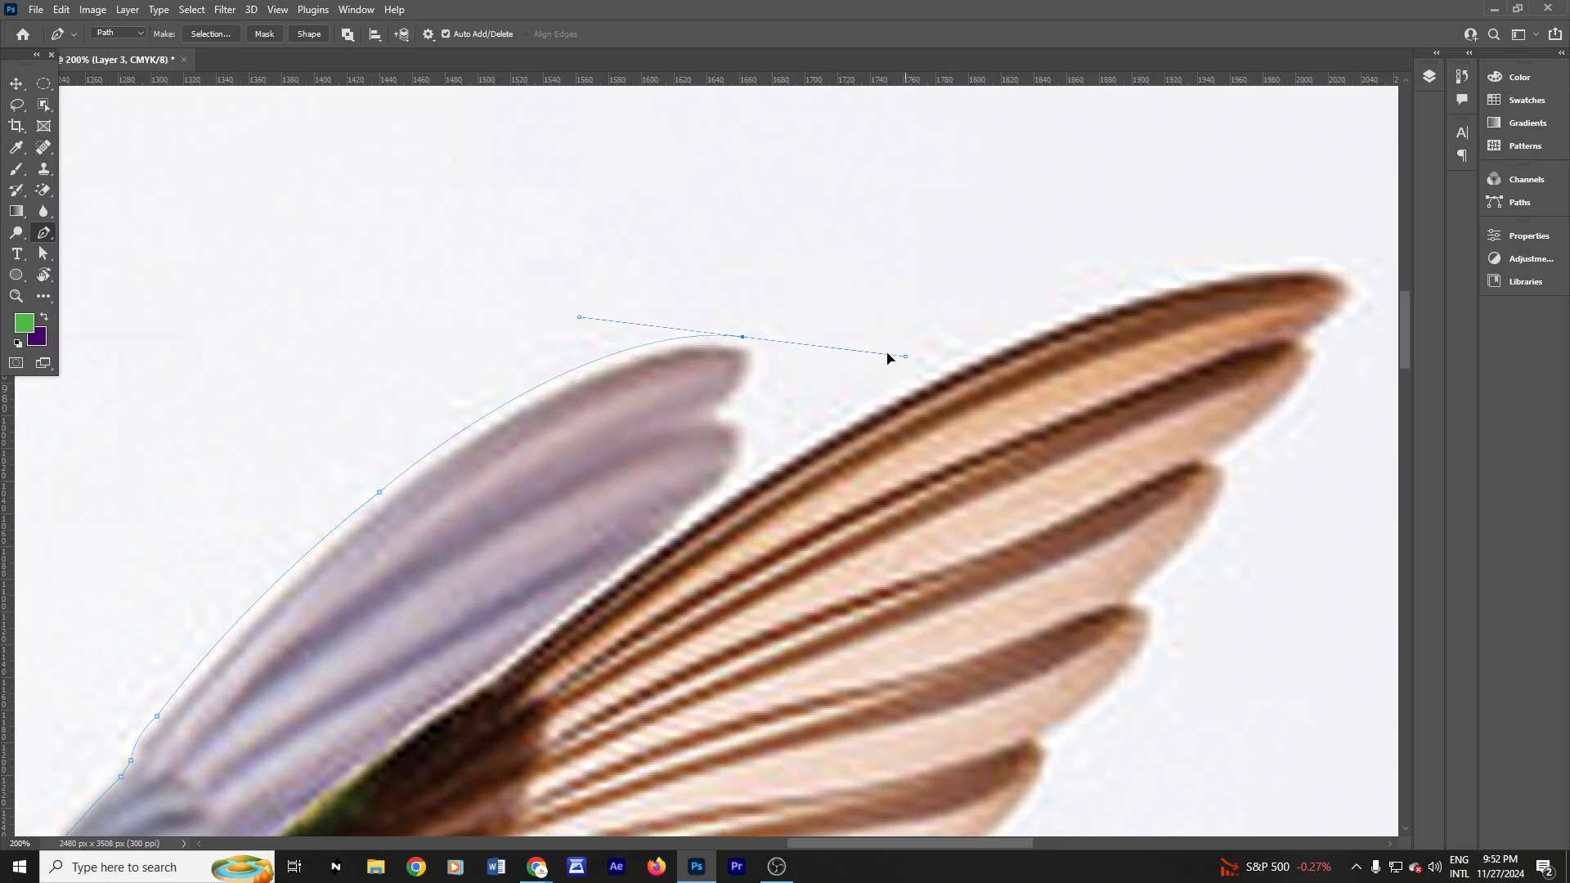
pyautogui.click(744, 337)
pyautogui.moveTo(725, 412); pyautogui.dragTo(661, 469)
pyautogui.click(726, 413)
pyautogui.moveTo(729, 419); pyautogui.dragTo(729, 420)
pyautogui.moveTo(697, 515); pyautogui.dragTo(606, 597)
pyautogui.keyDown('alt'); pyautogui.click(697, 516); pyautogui.keyUp('alt')
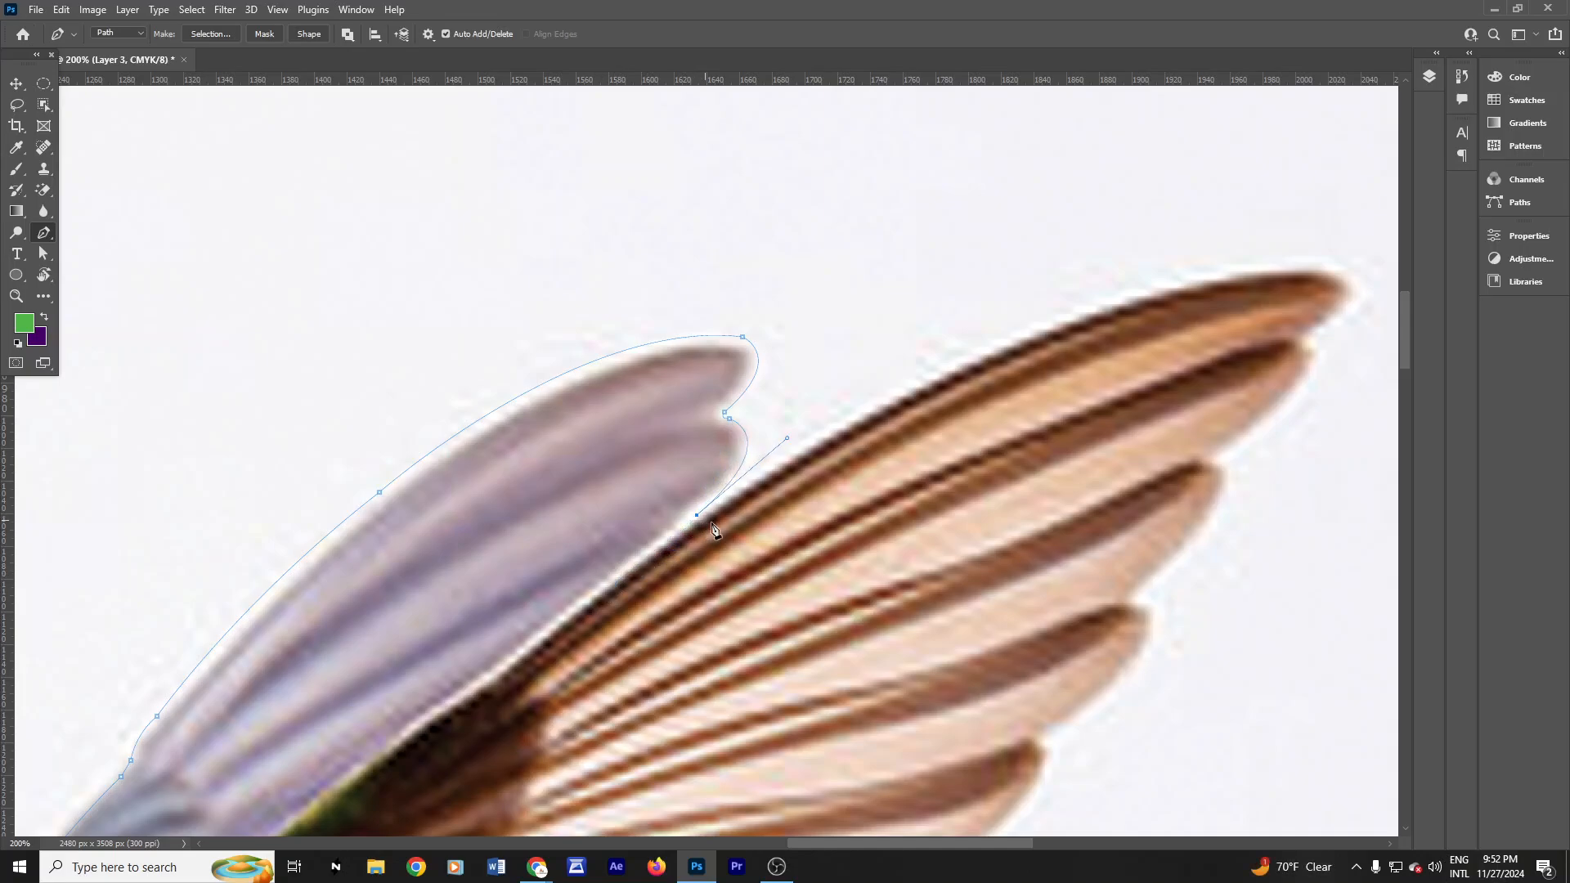
# Step: Anchor the path where the wings meet and run one long curve along the near wing's leading edge to its tip
pyautogui.scroll(-5, 760, 520)
pyautogui.moveTo(866, 519); pyautogui.dragTo(711, 464)
pyautogui.scroll(5, 577, 543)
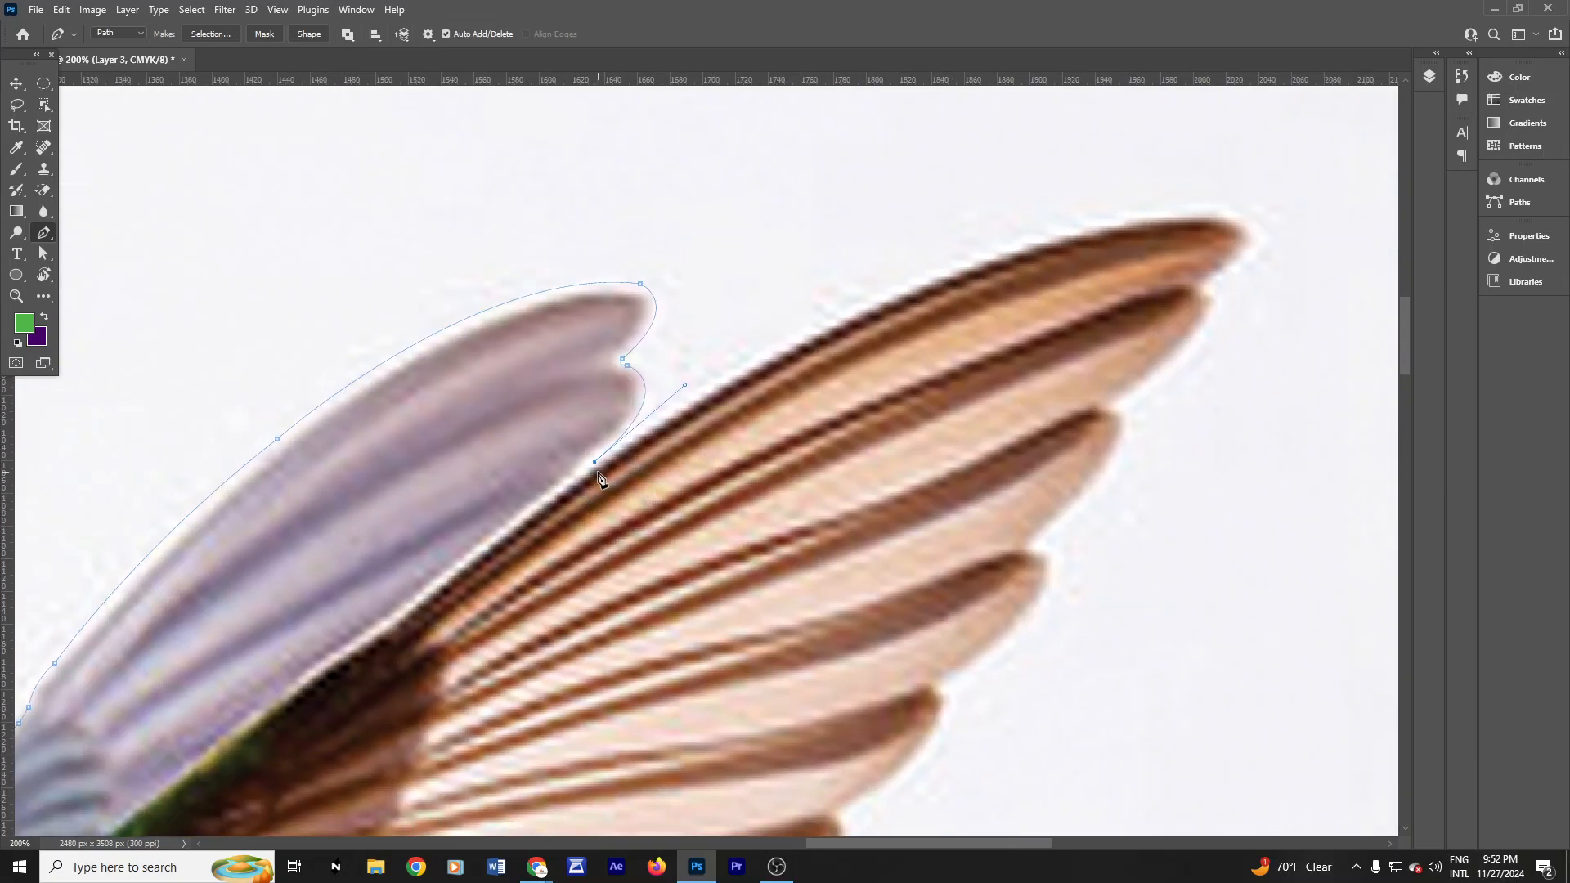
pyautogui.click(576, 482)
pyautogui.moveTo(587, 524); pyautogui.dragTo(414, 556)
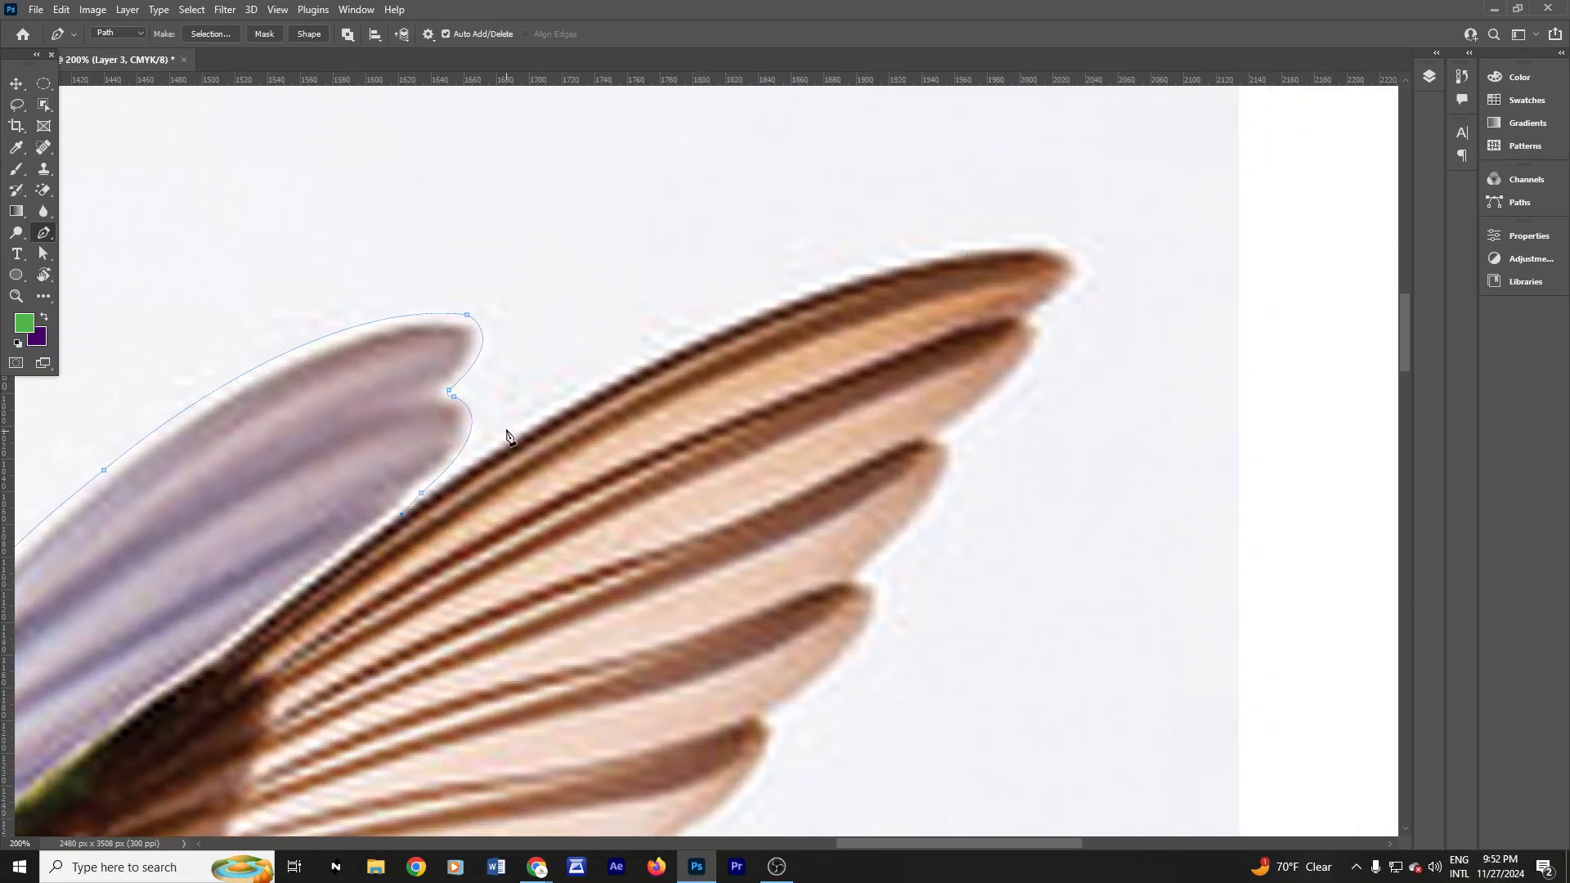
pyautogui.keyDown('alt'); pyautogui.click(519, 510); pyautogui.keyUp('alt')
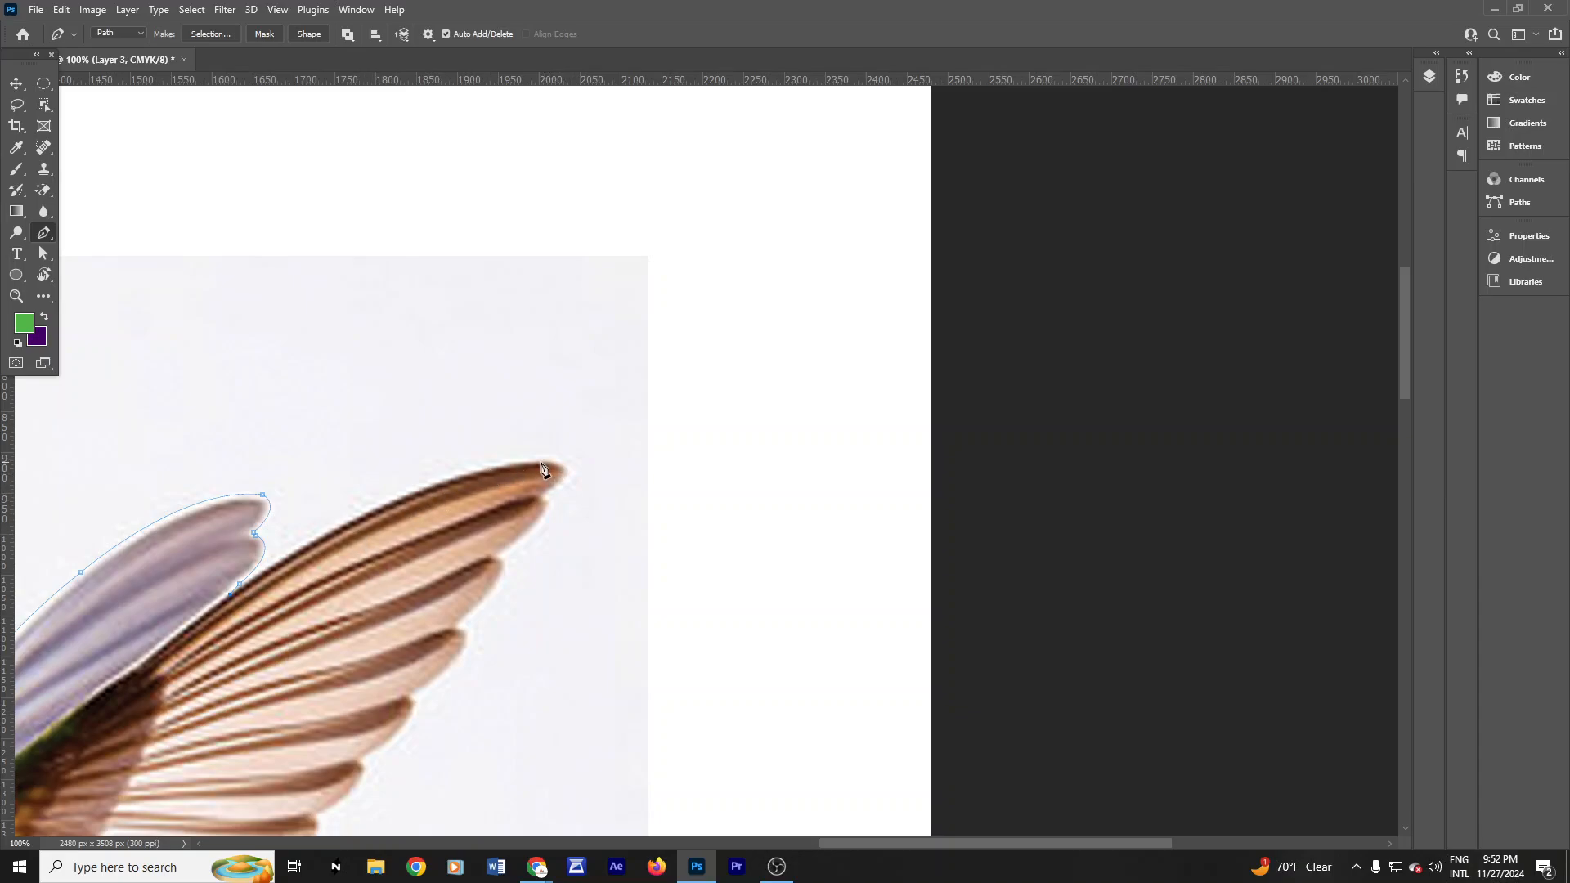
pyautogui.moveTo(557, 464); pyautogui.dragTo(661, 451)
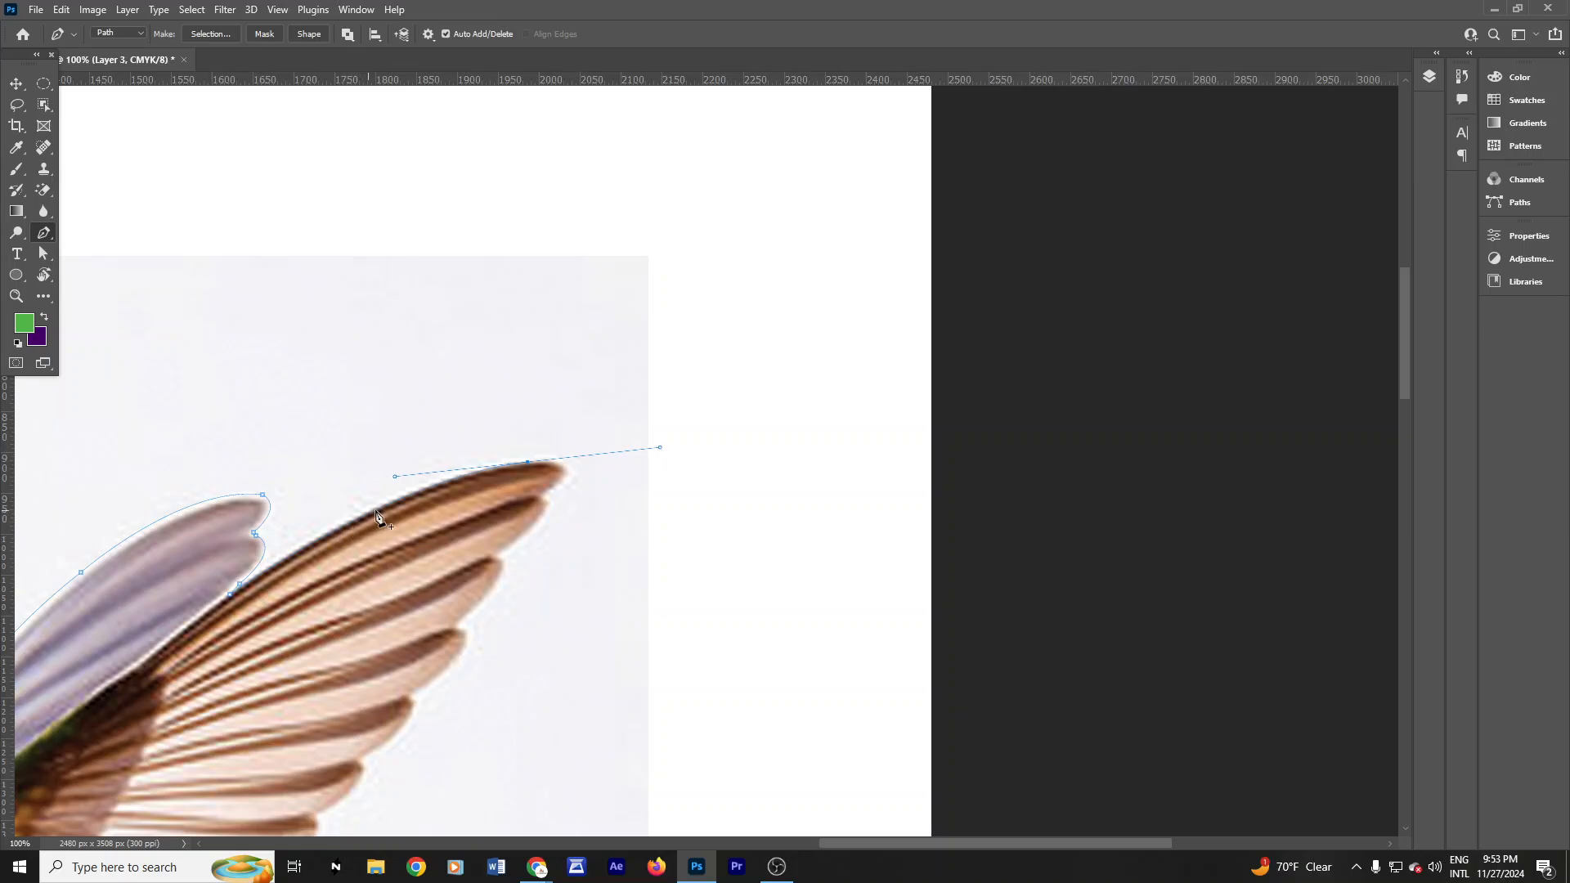
pyautogui.keyDown('alt'); pyautogui.click(528, 464); pyautogui.keyUp('alt')
# Step: Trace the near wing's first two feather tips with curved path segments ending at the notches between the feathers
pyautogui.moveTo(509, 519); pyautogui.dragTo(479, 535)
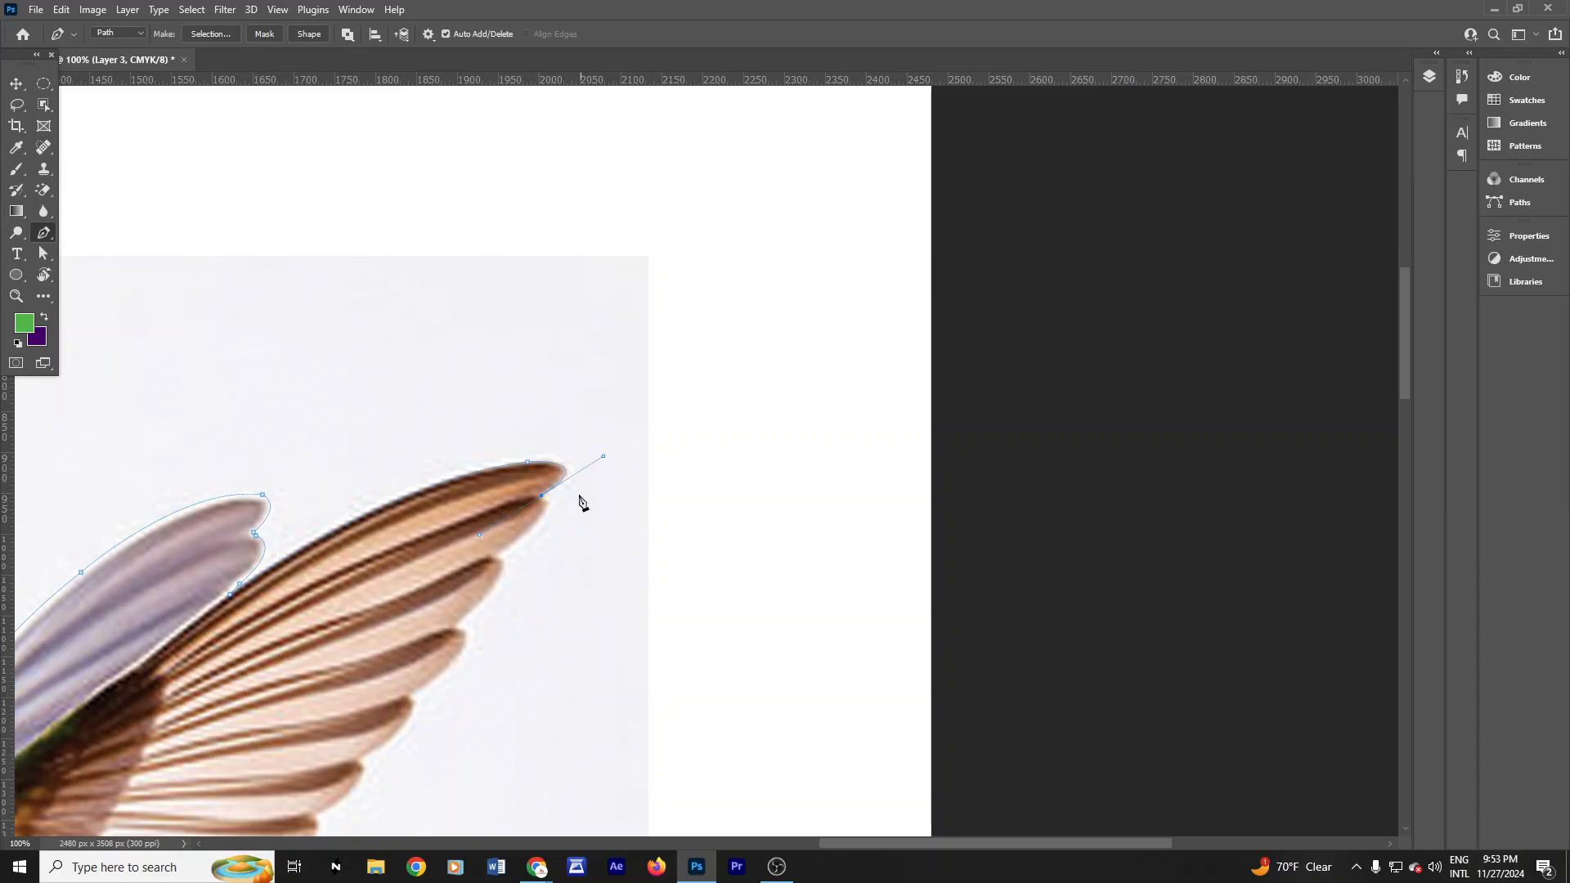
pyautogui.click(543, 497)
pyautogui.click(497, 556)
pyautogui.moveTo(476, 575); pyautogui.dragTo(422, 604)
pyautogui.rightClick(47, 235)
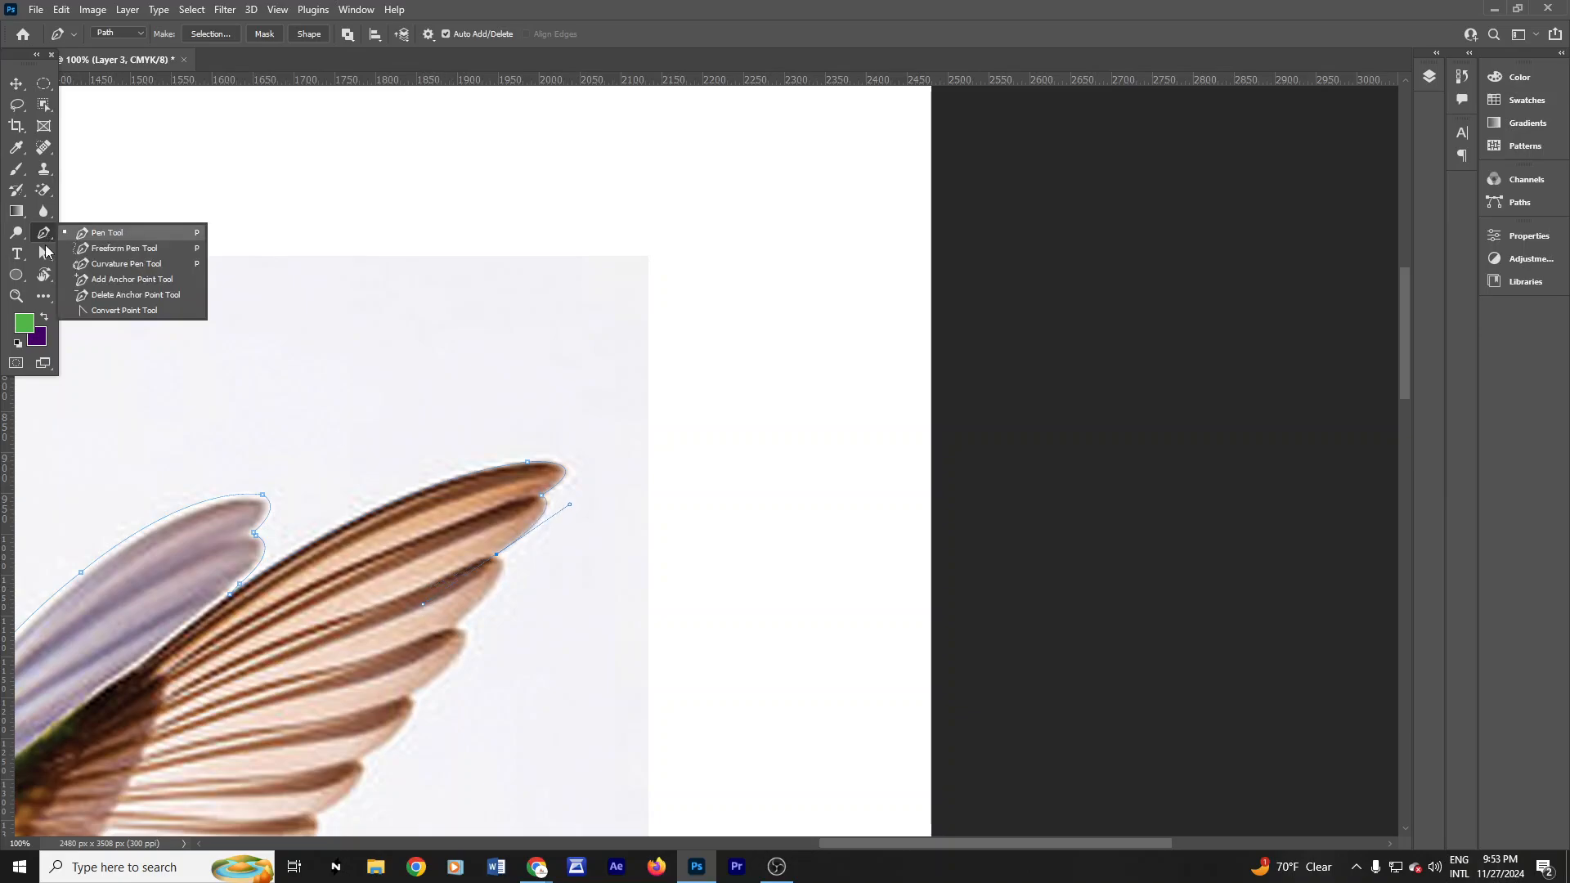
pyautogui.click(90, 229)
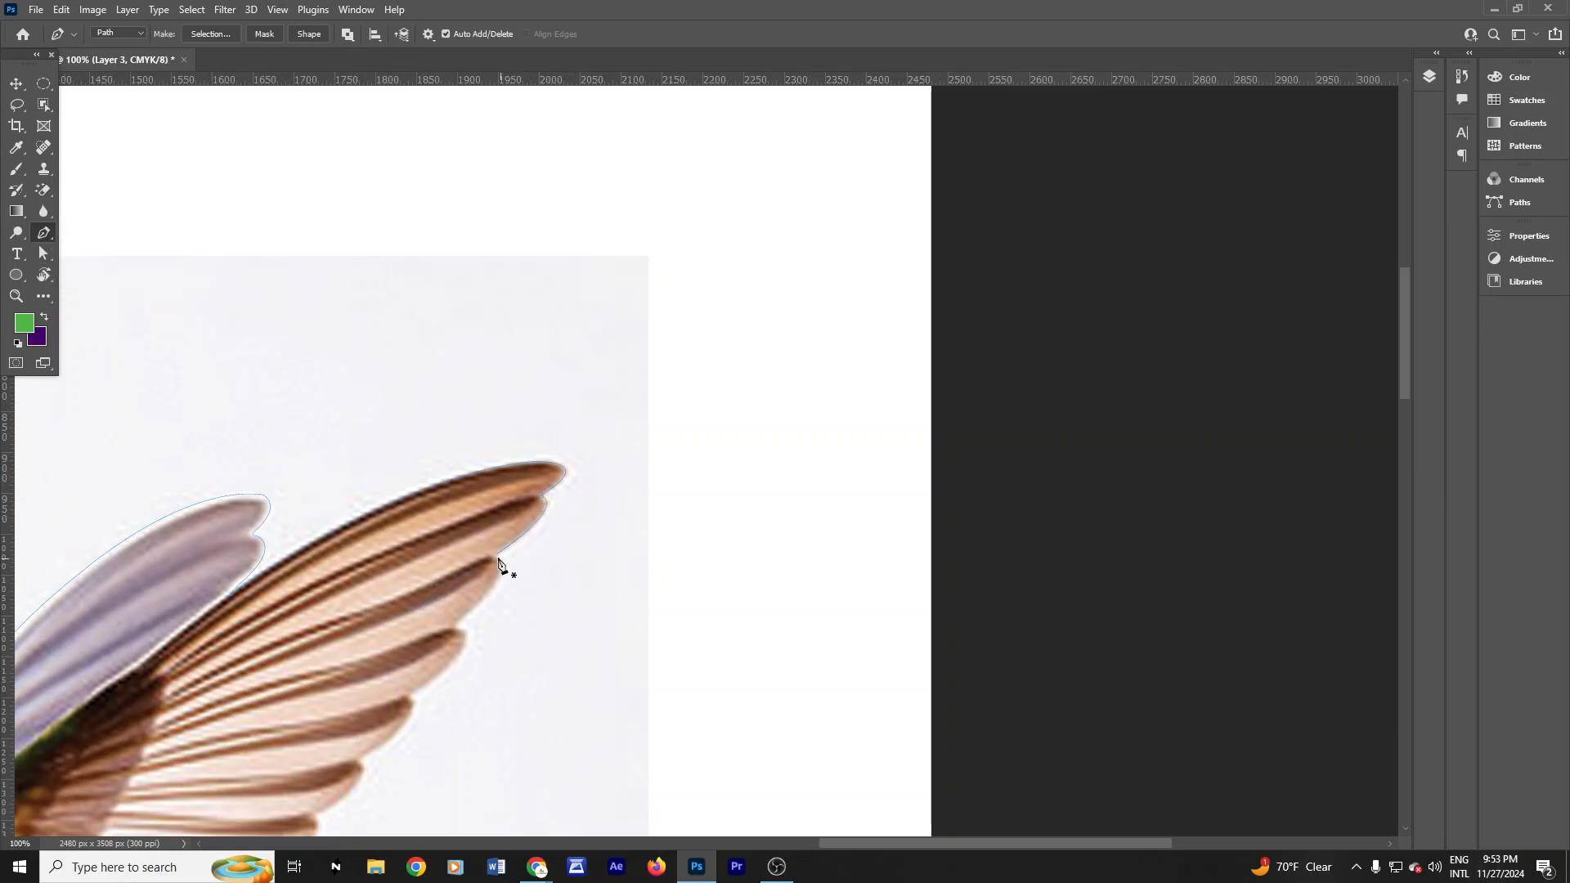
pyautogui.click(497, 555)
pyautogui.click(16, 233)
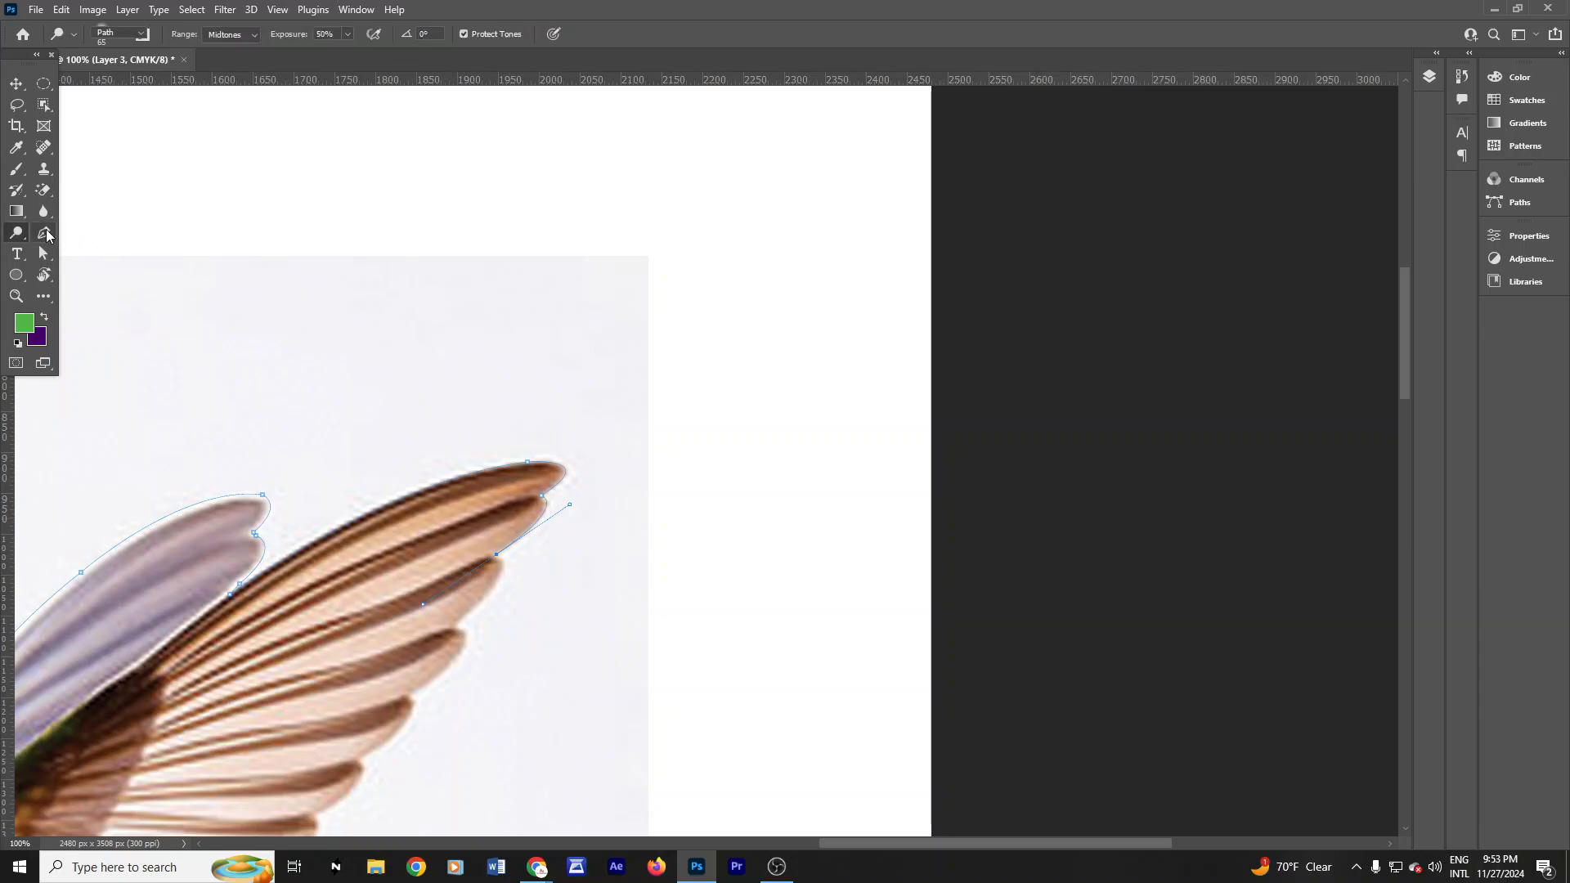
pyautogui.press('i')
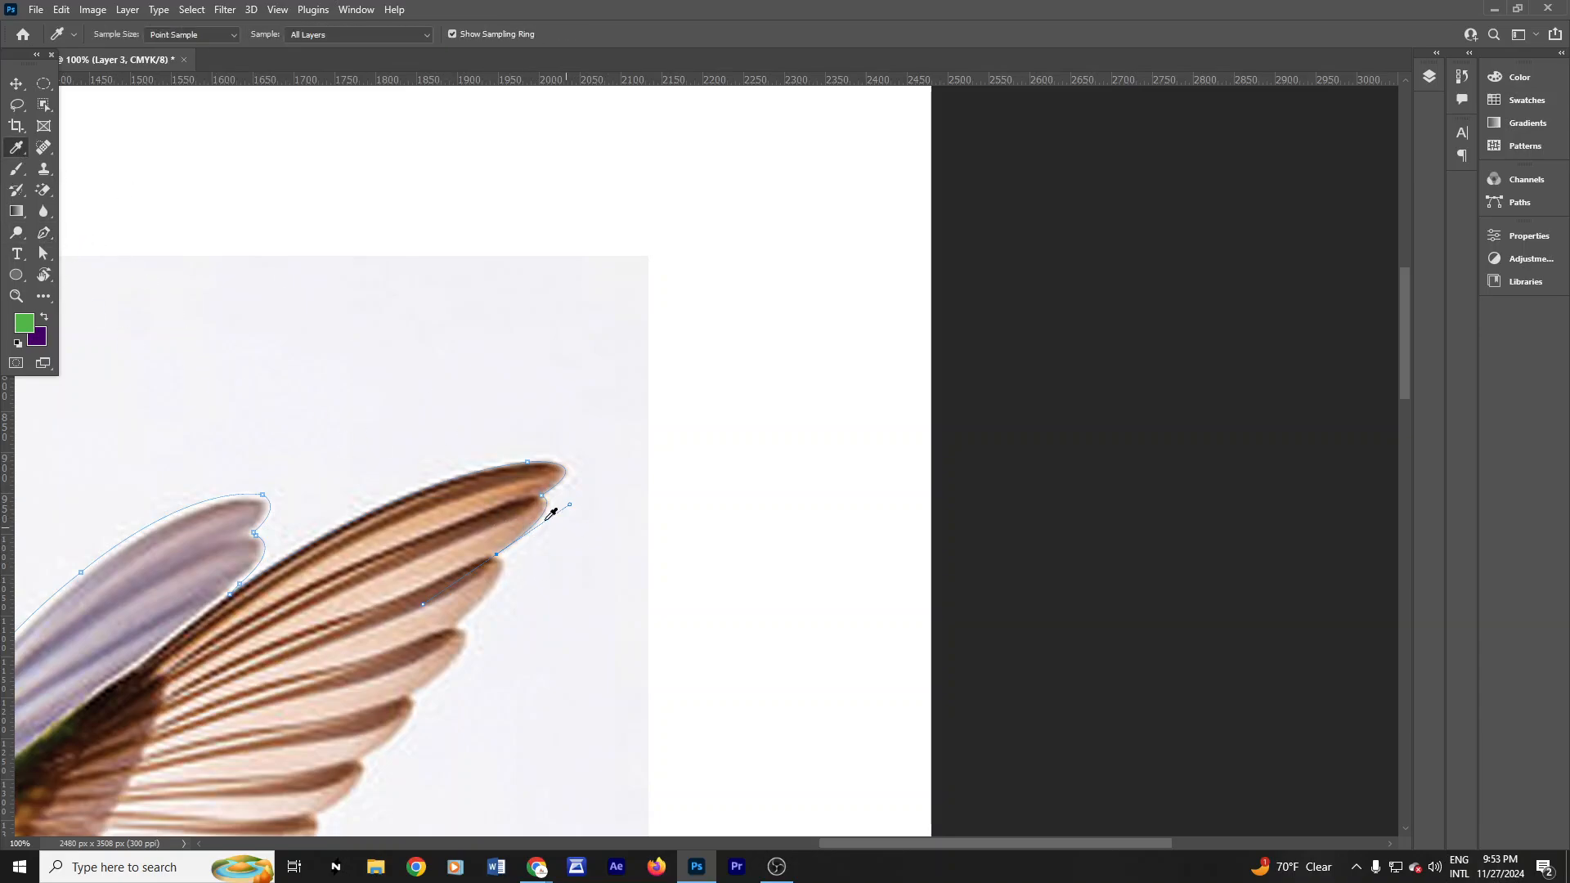
pyautogui.click(16, 84)
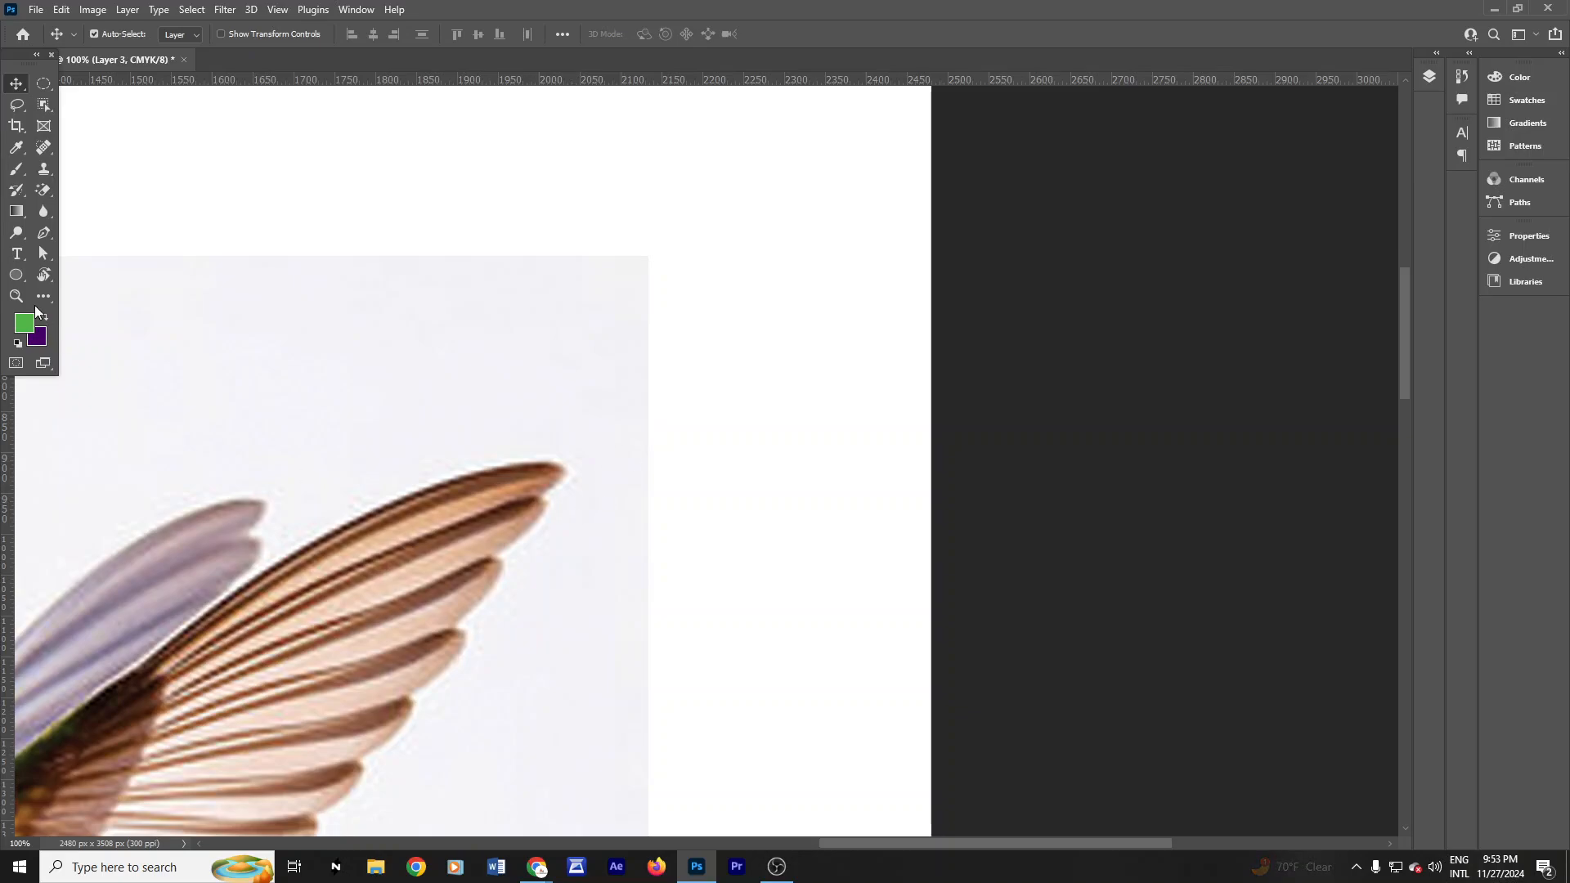
pyautogui.press('p')
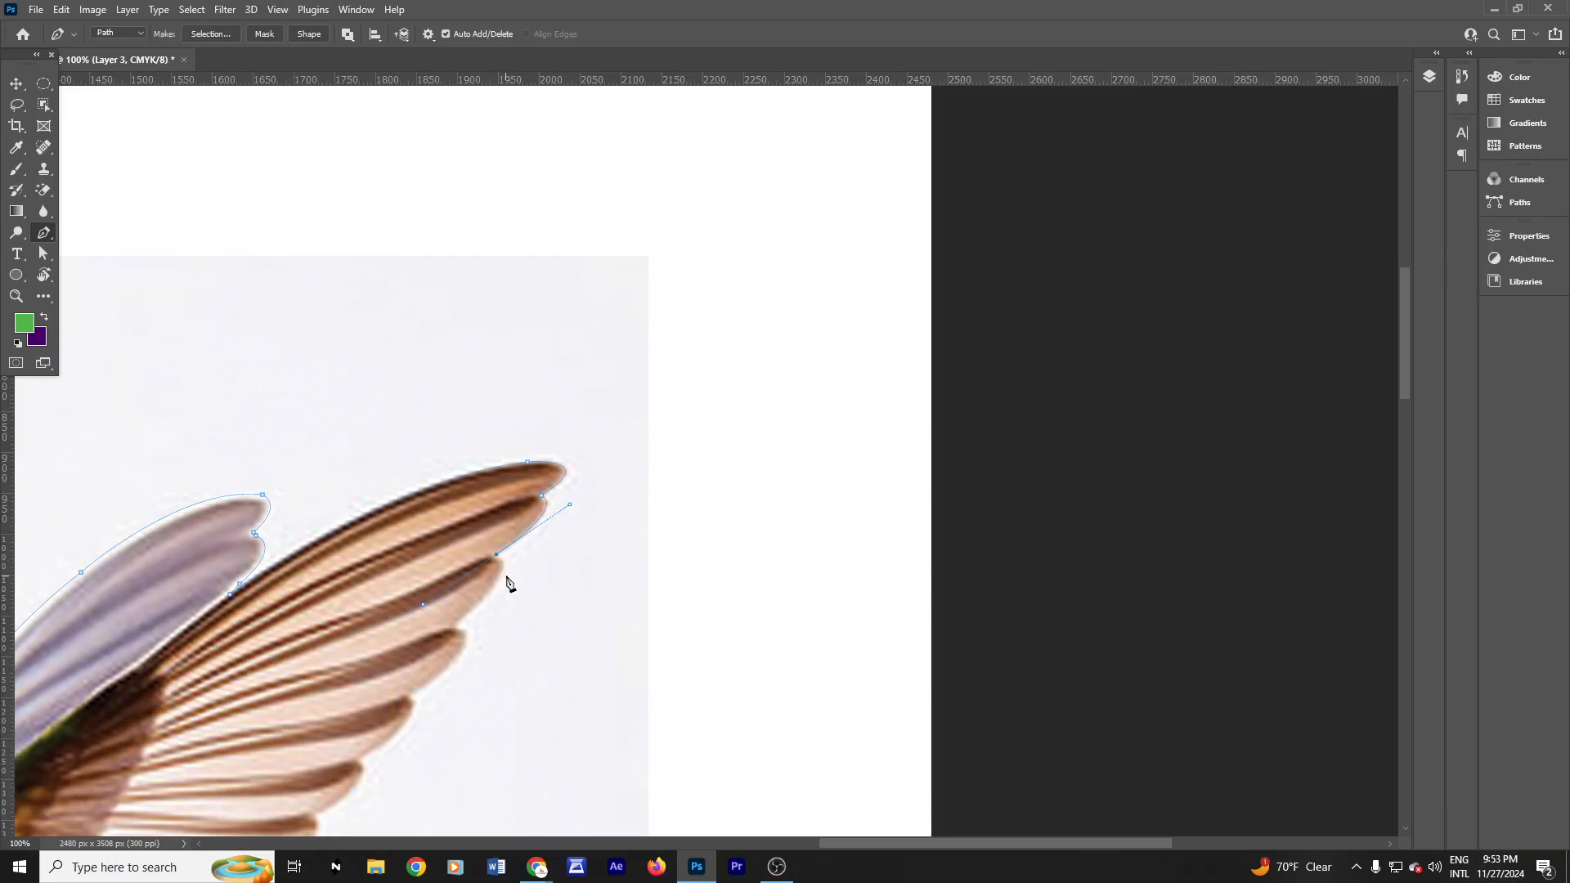
# Step: Trace the near wing's third and fourth feather tips with curved path segments, removing the outgoing handle at each notch
pyautogui.scroll(2, 508, 584)
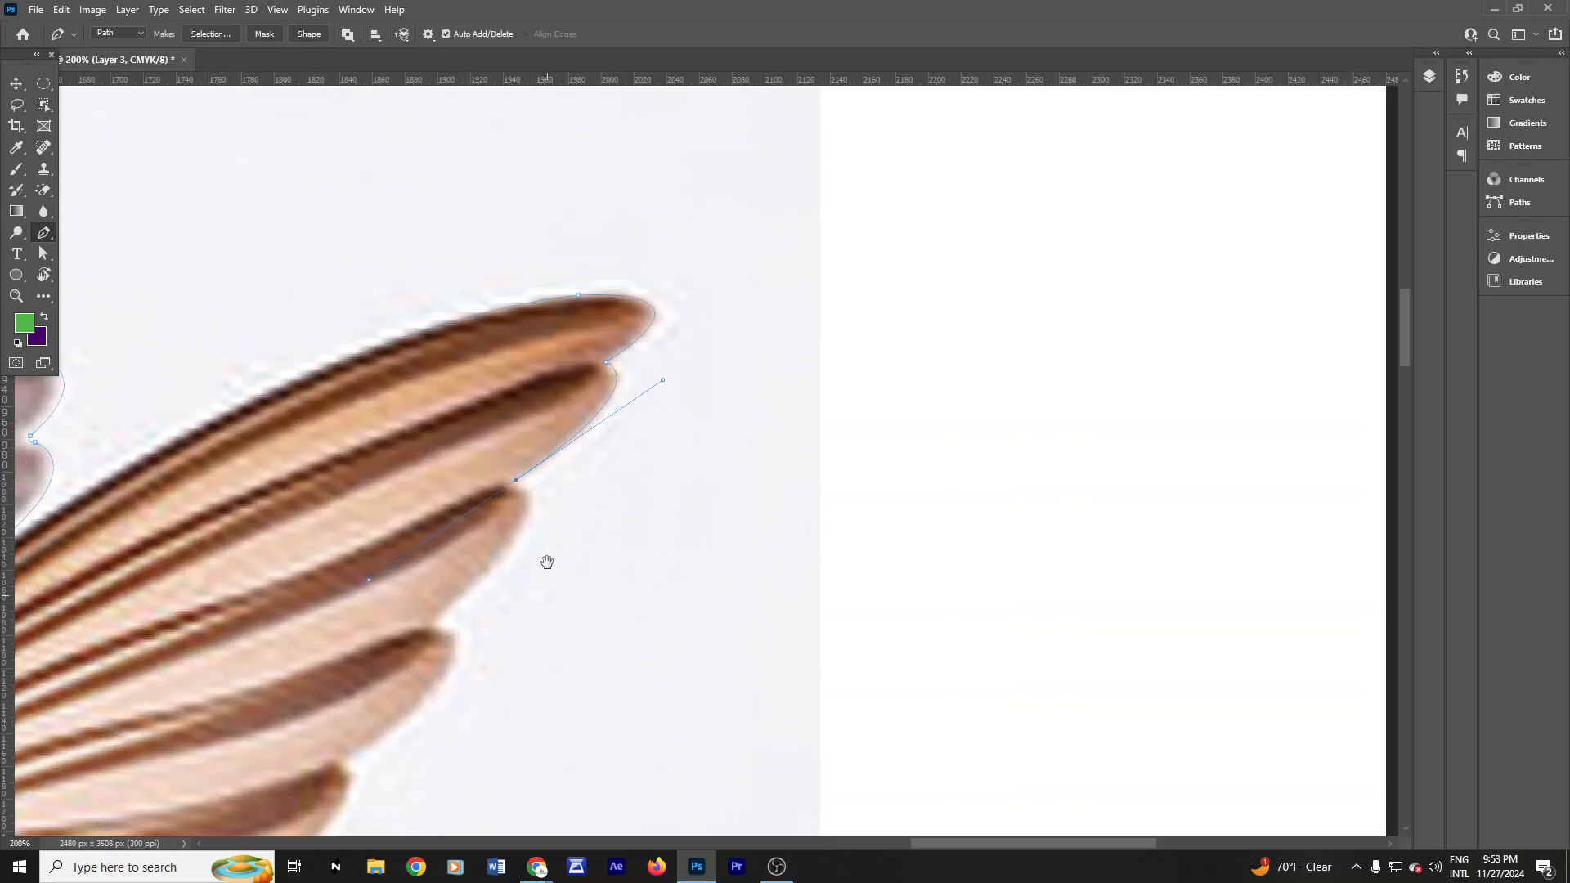
pyautogui.click(516, 483)
pyautogui.click(511, 485)
pyautogui.moveTo(507, 559); pyautogui.dragTo(454, 612)
pyautogui.keyDown('alt'); pyautogui.click(506, 548); pyautogui.keyUp('alt')
pyautogui.click(433, 626)
pyautogui.keyDown('alt'); pyautogui.click(434, 626); pyautogui.keyUp('alt')
pyautogui.moveTo(434, 692); pyautogui.dragTo(380, 755)
pyautogui.keyDown('alt'); pyautogui.click(434, 694); pyautogui.keyUp('alt')
pyautogui.moveTo(342, 762); pyautogui.dragTo(293, 791)
pyautogui.keyDown('alt'); pyautogui.click(343, 762); pyautogui.keyUp('alt')
# Step: Trace the near wing's fifth and sixth feather tips with curved path segments, removing the outgoing handle at each notch
pyautogui.moveTo(414, 788); pyautogui.dragTo(716, 288)
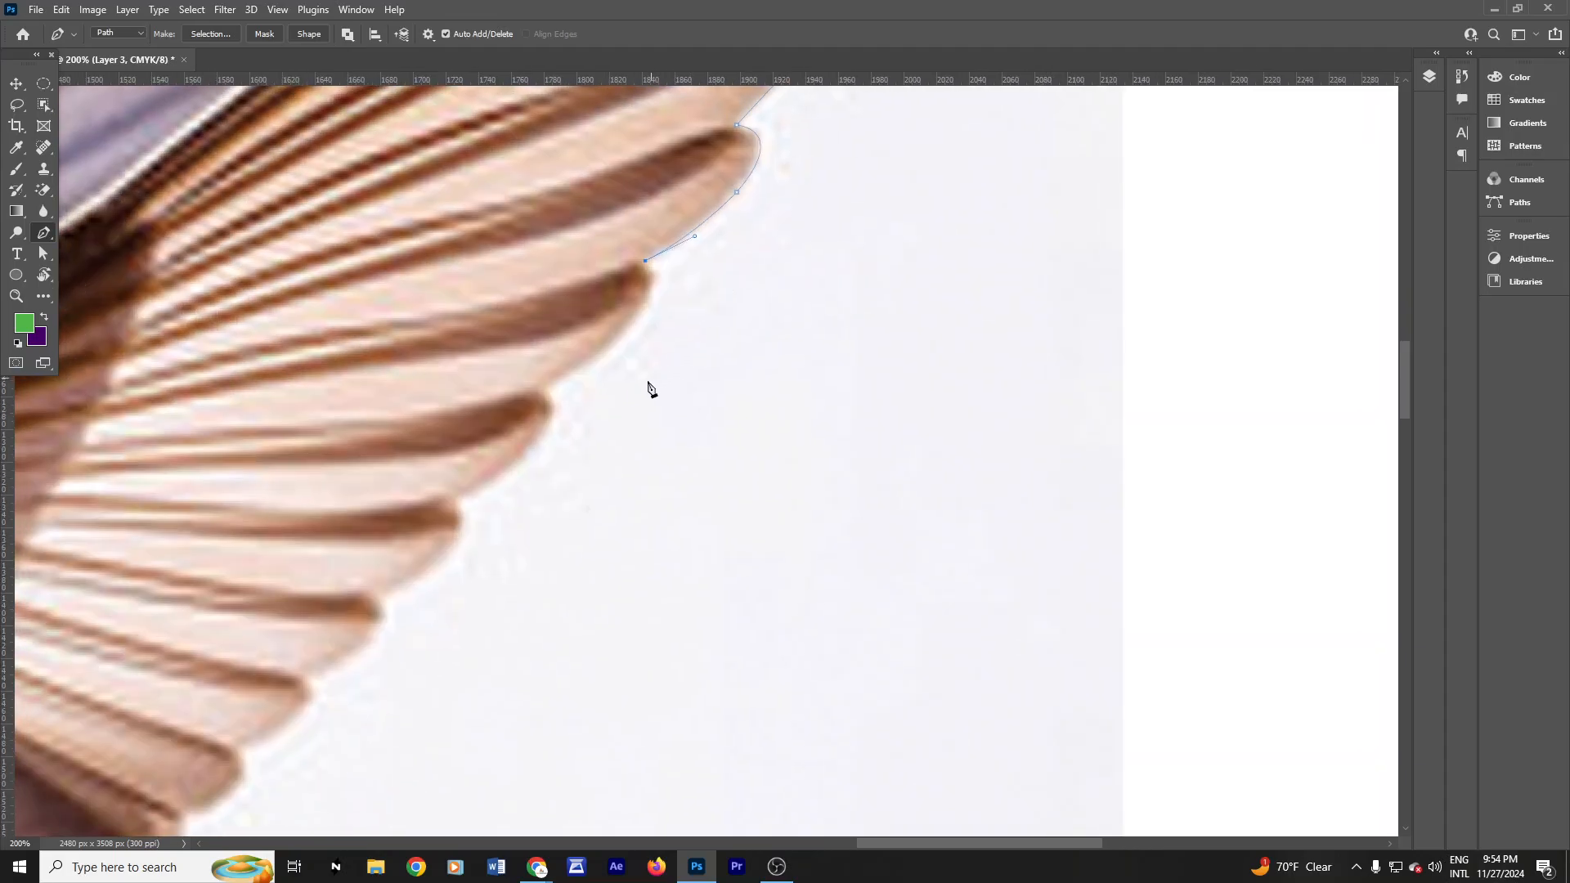
pyautogui.moveTo(547, 389); pyautogui.dragTo(413, 476)
pyautogui.keyDown('alt'); pyautogui.click(548, 389); pyautogui.keyUp('alt')
pyautogui.moveTo(456, 502); pyautogui.dragTo(330, 565)
pyautogui.keyDown('alt'); pyautogui.click(456, 503); pyautogui.keyUp('alt')
# Step: Extend the path around the near wing's seventh, eighth and ninth feather tips, anchoring it at each notch
pyautogui.moveTo(485, 541); pyautogui.dragTo(872, 326)
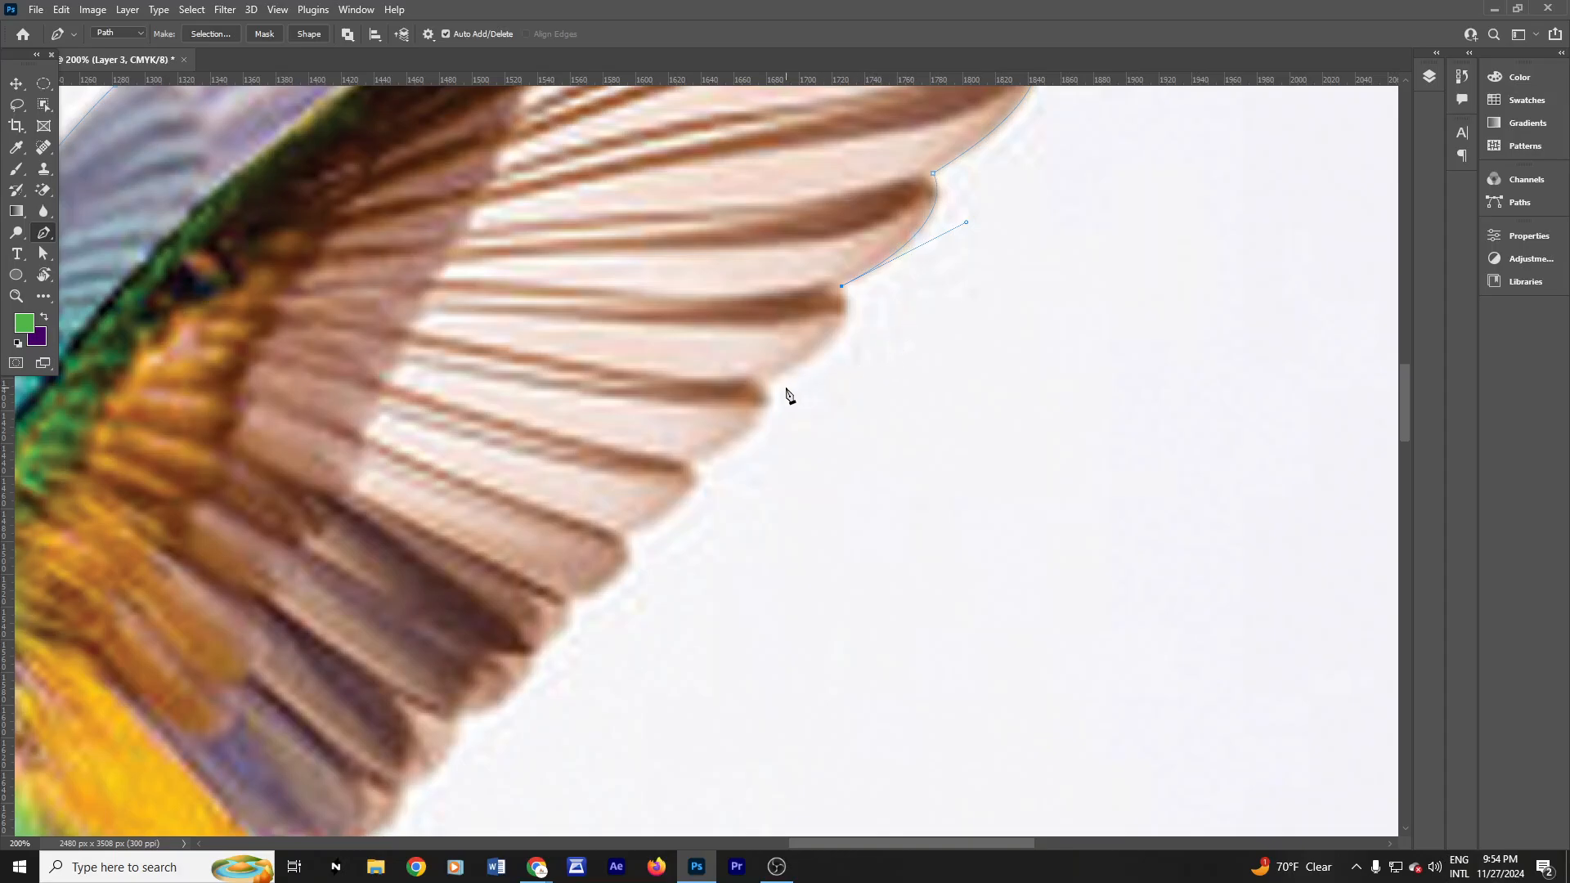
pyautogui.moveTo(774, 377); pyautogui.dragTo(672, 420)
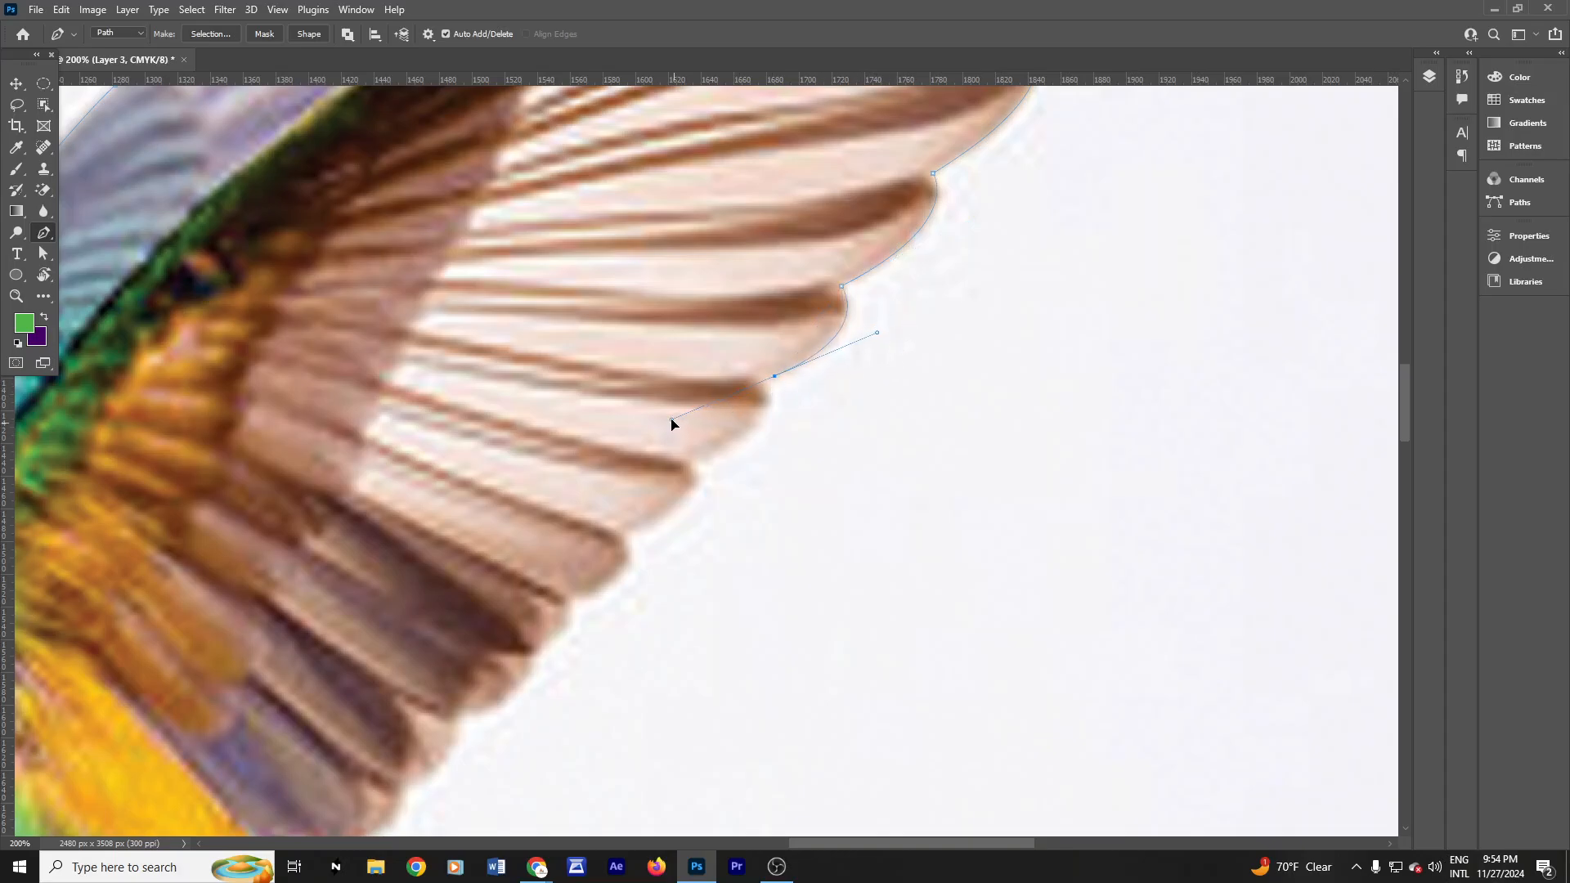
pyautogui.click(768, 378)
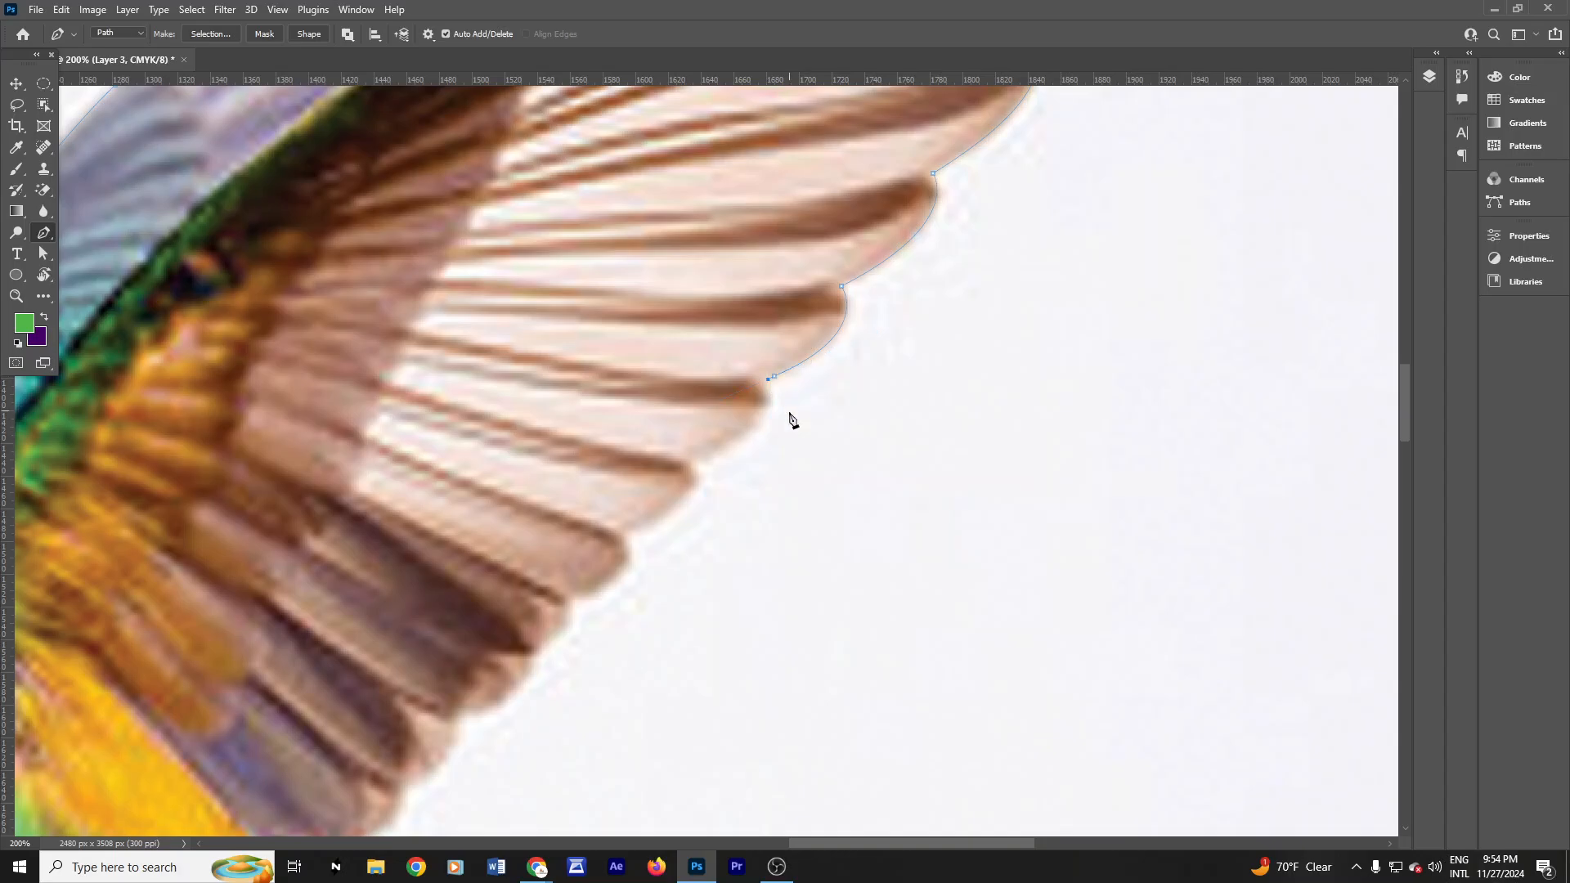
pyautogui.moveTo(694, 468); pyautogui.dragTo(527, 581)
pyautogui.keyDown('alt'); pyautogui.click(694, 467); pyautogui.keyUp('alt')
pyautogui.keyDown('alt'); pyautogui.click(629, 536); pyautogui.keyUp('alt')
pyautogui.moveTo(629, 628); pyautogui.dragTo(701, 394)
pyautogui.hotkey('ctrl', 'z')
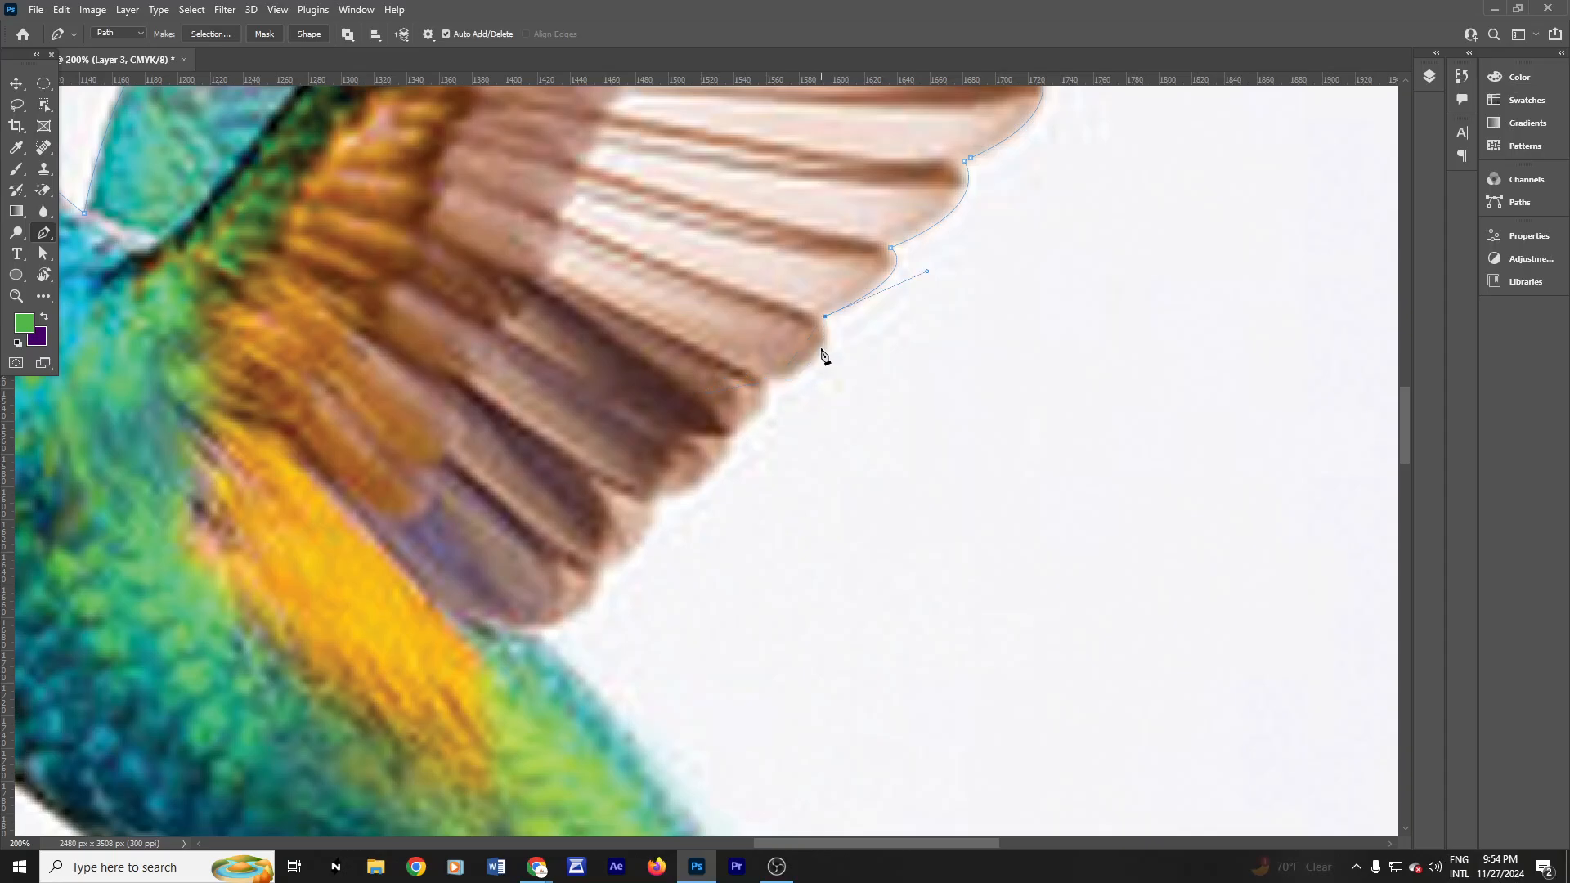
# Step: Trace the rounded tenth feather tip and the start of the dark feathers below it with short path segments
pyautogui.moveTo(820, 349); pyautogui.dragTo(813, 355)
pyautogui.keyDown('alt'); pyautogui.click(820, 349); pyautogui.keyUp('alt')
pyautogui.click(794, 374)
pyautogui.keyDown('alt'); pyautogui.click(769, 381); pyautogui.keyUp('alt')
pyautogui.moveTo(758, 419); pyautogui.dragTo(716, 436)
pyautogui.hotkey('ctrl', 'z')
pyautogui.keyDown('alt'); pyautogui.click(757, 412); pyautogui.keyUp('alt')
# Step: Trace the near wing's remaining lower feather tips down to the body with curved segments, removing the outgoing handles
pyautogui.moveTo(714, 469); pyautogui.dragTo(694, 488)
pyautogui.keyDown('alt'); pyautogui.click(714, 468); pyautogui.keyUp('alt')
pyautogui.moveTo(653, 498); pyautogui.dragTo(622, 493)
pyautogui.moveTo(765, 491); pyautogui.dragTo(995, 361)
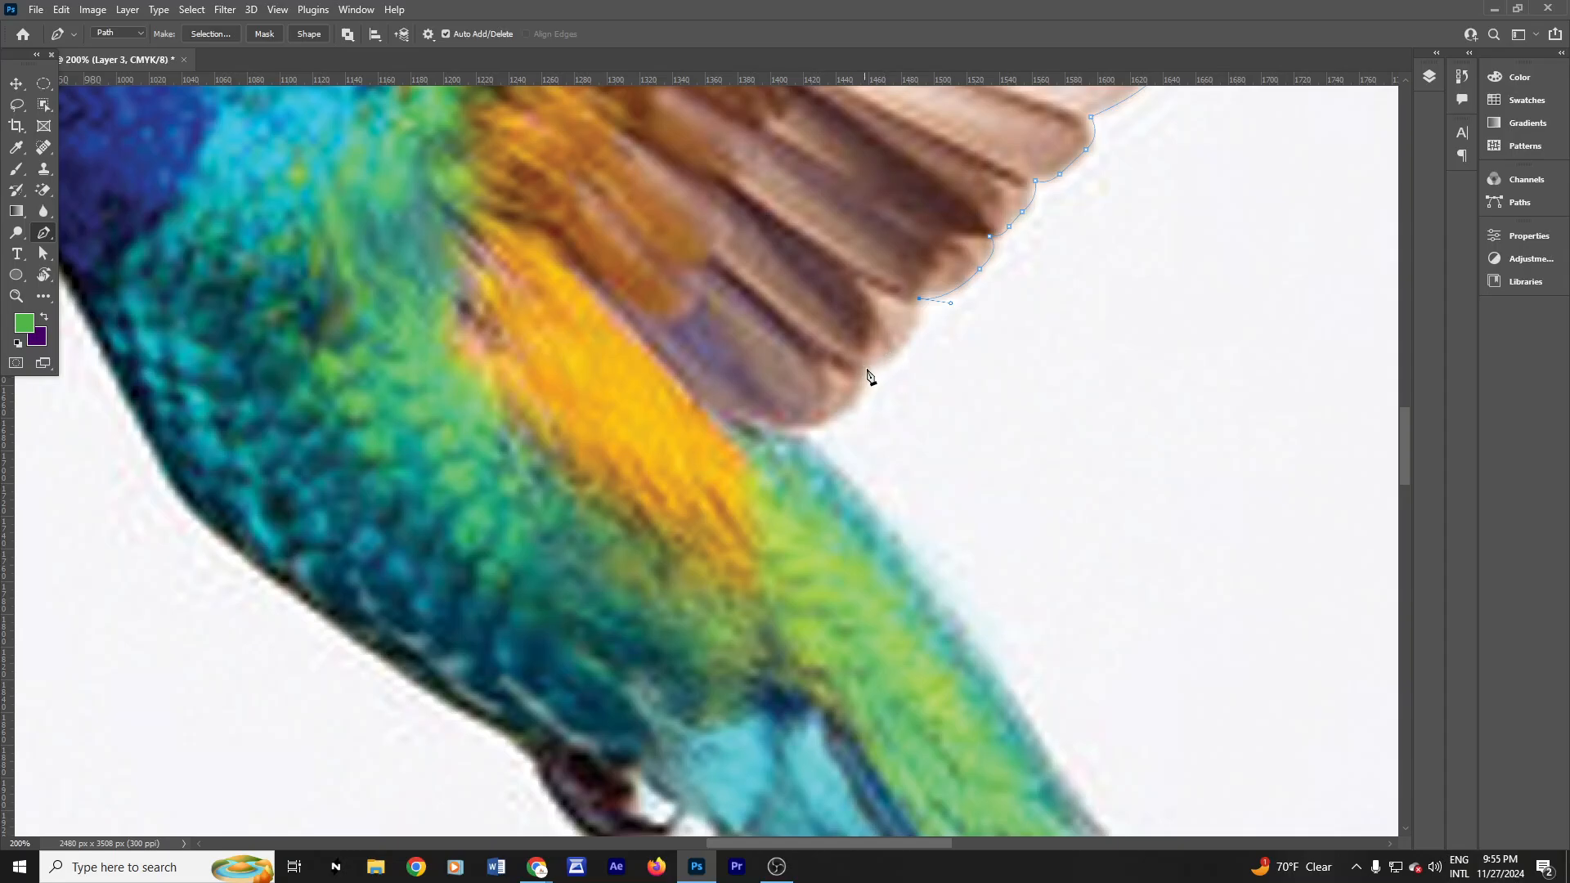
pyautogui.moveTo(867, 370); pyautogui.dragTo(809, 381)
pyautogui.keyDown('alt'); pyautogui.click(867, 369); pyautogui.keyUp('alt')
pyautogui.moveTo(784, 430); pyautogui.dragTo(705, 434)
pyautogui.keyDown('alt'); pyautogui.click(785, 431); pyautogui.keyUp('alt')
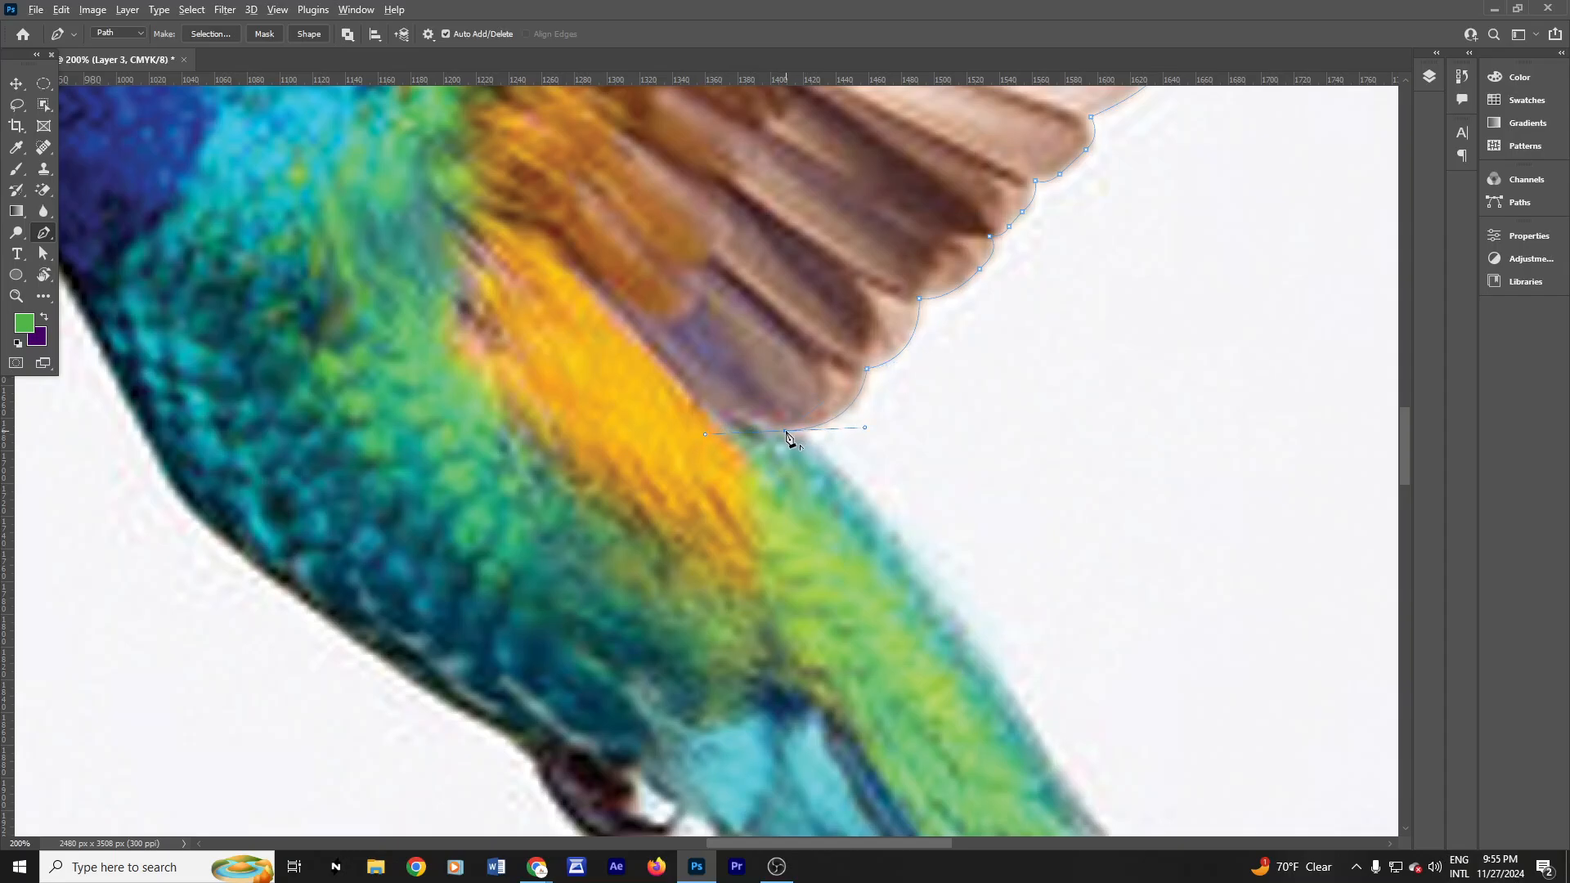
# Step: Extend the path from the near wing's base down the lower back to the loose feathers above the tail
pyautogui.keyDown('alt'); pyautogui.click(881, 518); pyautogui.keyUp('alt')
pyautogui.moveTo(903, 557); pyautogui.dragTo(657, 435)
pyautogui.click(658, 435)
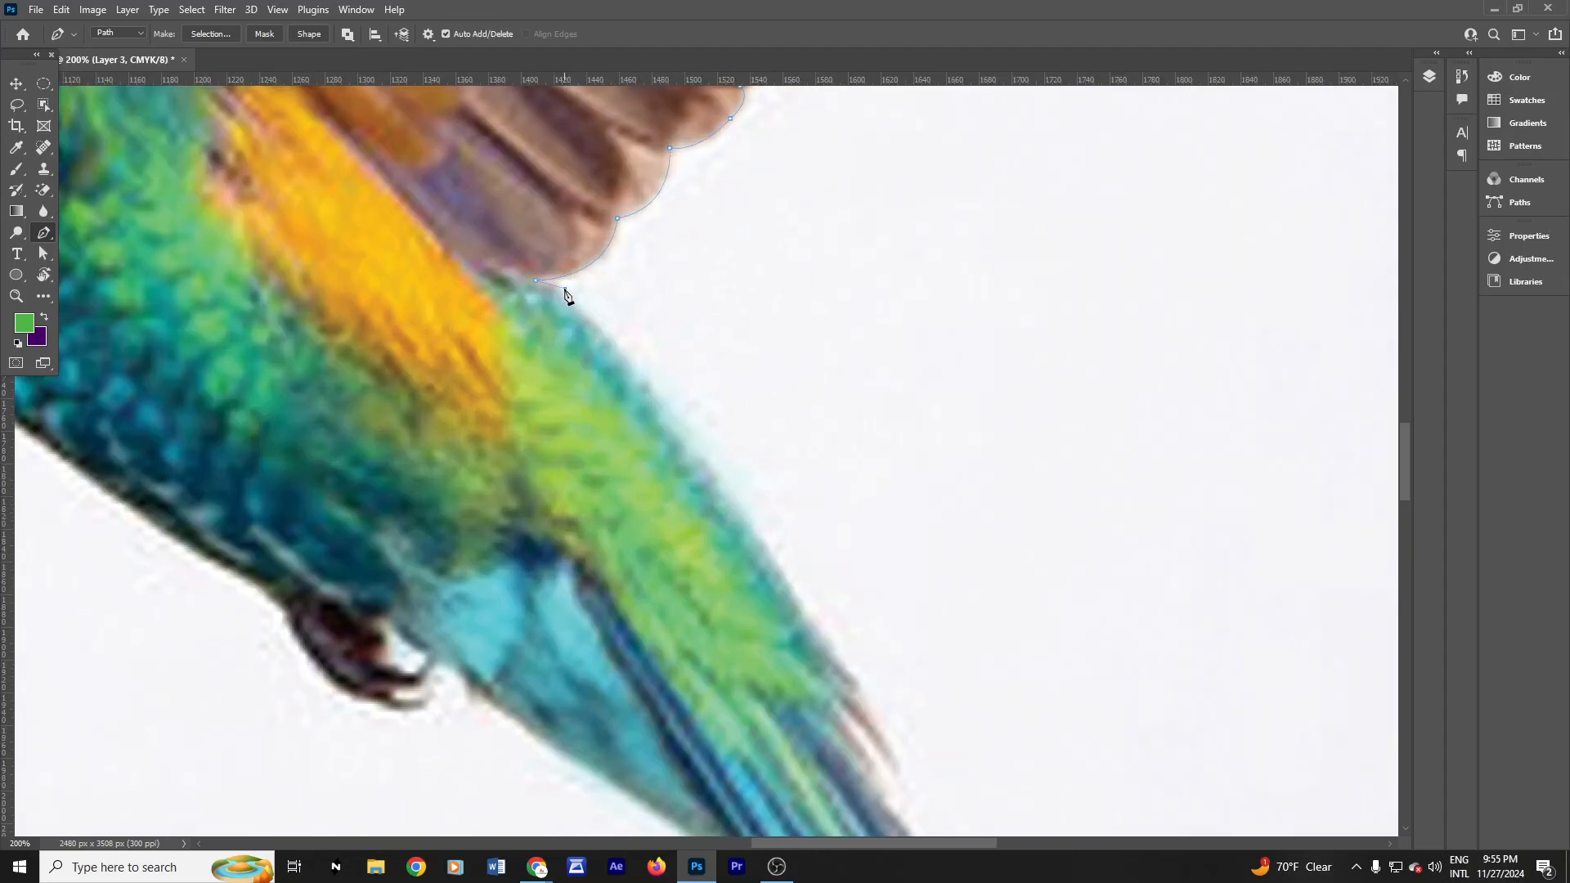
pyautogui.click(564, 289)
pyautogui.hotkey('ctrl', 'z')
pyautogui.moveTo(590, 316); pyautogui.dragTo(619, 357)
pyautogui.keyDown('alt'); pyautogui.click(590, 316); pyautogui.keyUp('alt')
pyautogui.scroll(-1, 673, 417)
pyautogui.moveTo(703, 433); pyautogui.dragTo(644, 370)
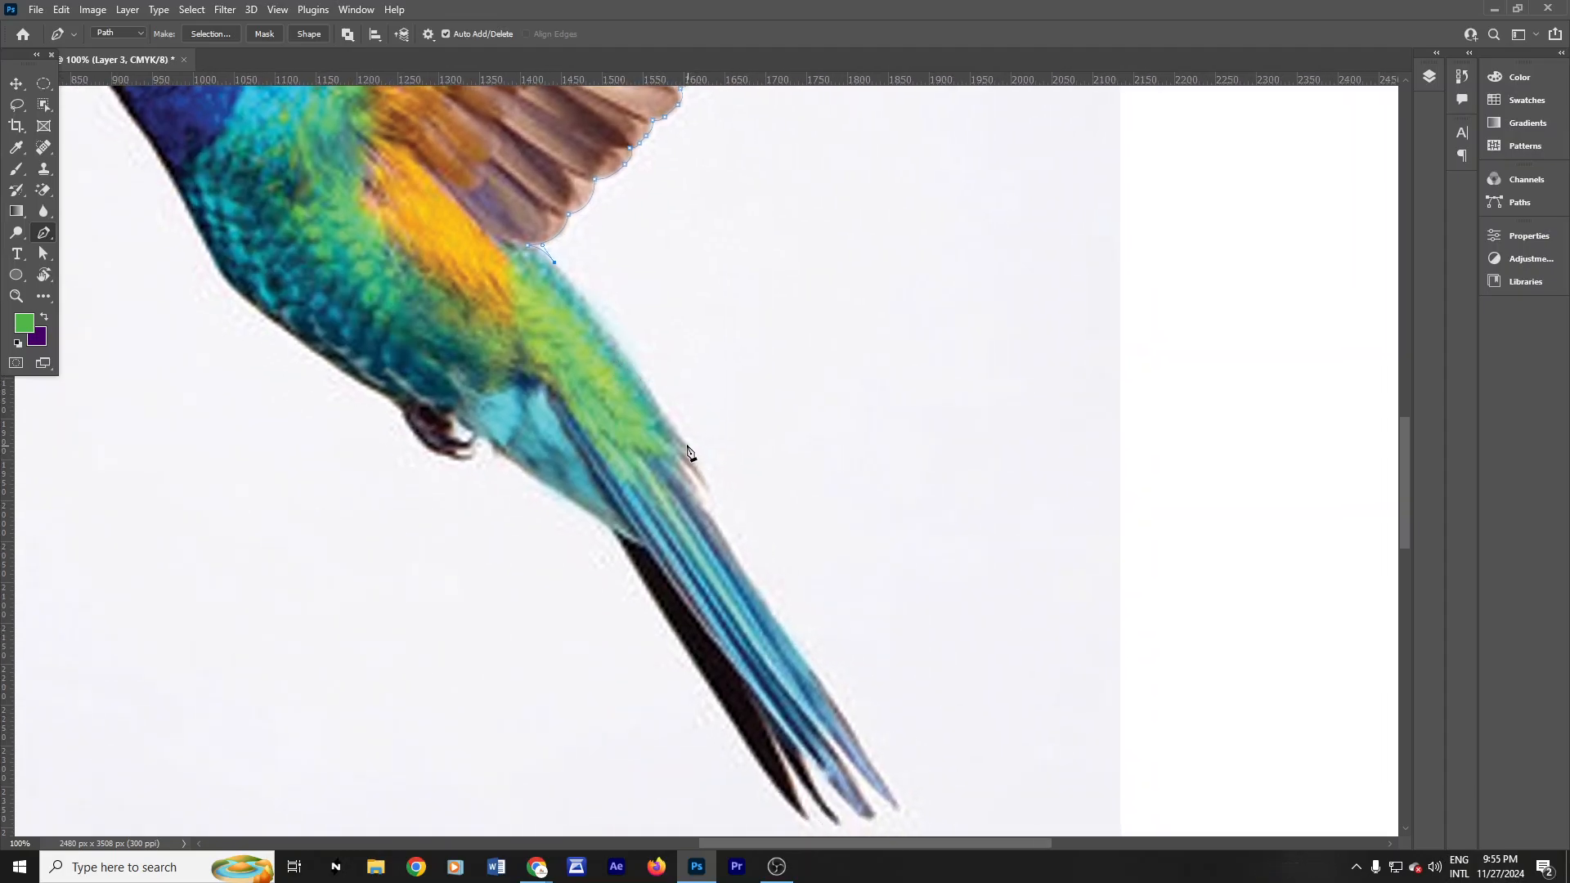
pyautogui.click(685, 446)
# Step: Trace around the loose feathers at the base of the tail with short curved path segments
pyautogui.scroll(1, 697, 458)
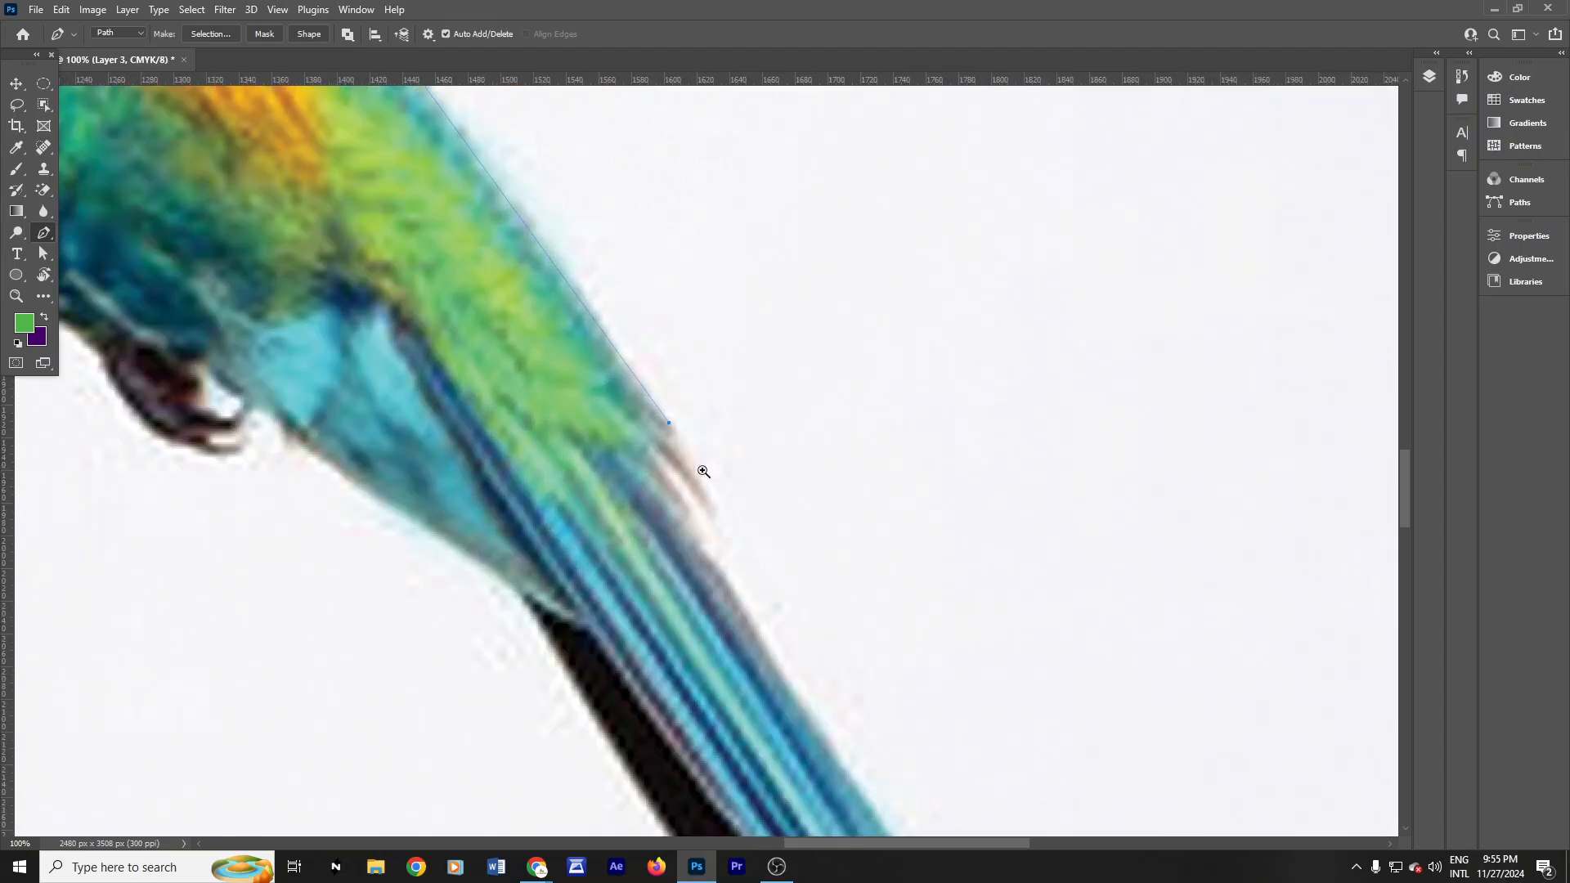
pyautogui.moveTo(670, 437); pyautogui.dragTo(660, 440)
pyautogui.keyDown('alt'); pyautogui.click(670, 439); pyautogui.keyUp('alt')
pyautogui.moveTo(718, 523); pyautogui.dragTo(713, 547)
pyautogui.scroll(-1, 712, 532)
pyautogui.moveTo(777, 589); pyautogui.dragTo(608, 439)
pyautogui.scroll(1, 551, 422)
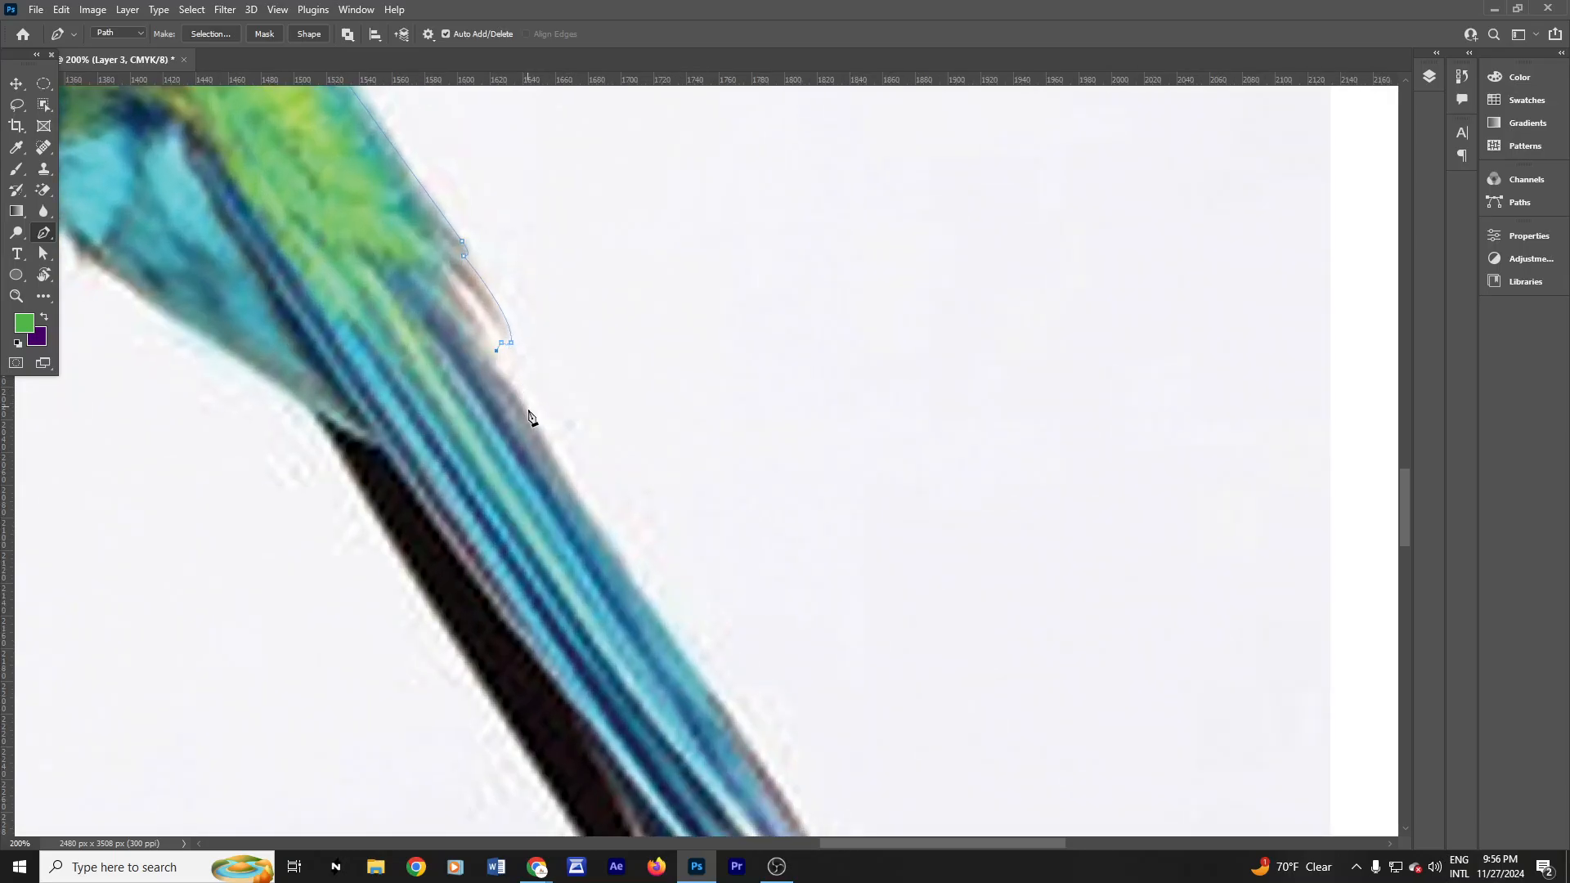
# Step: Trace the tail's outer edge with straight path segments down to the start of the outermost feather's taper
pyautogui.moveTo(599, 491); pyautogui.dragTo(549, 324)
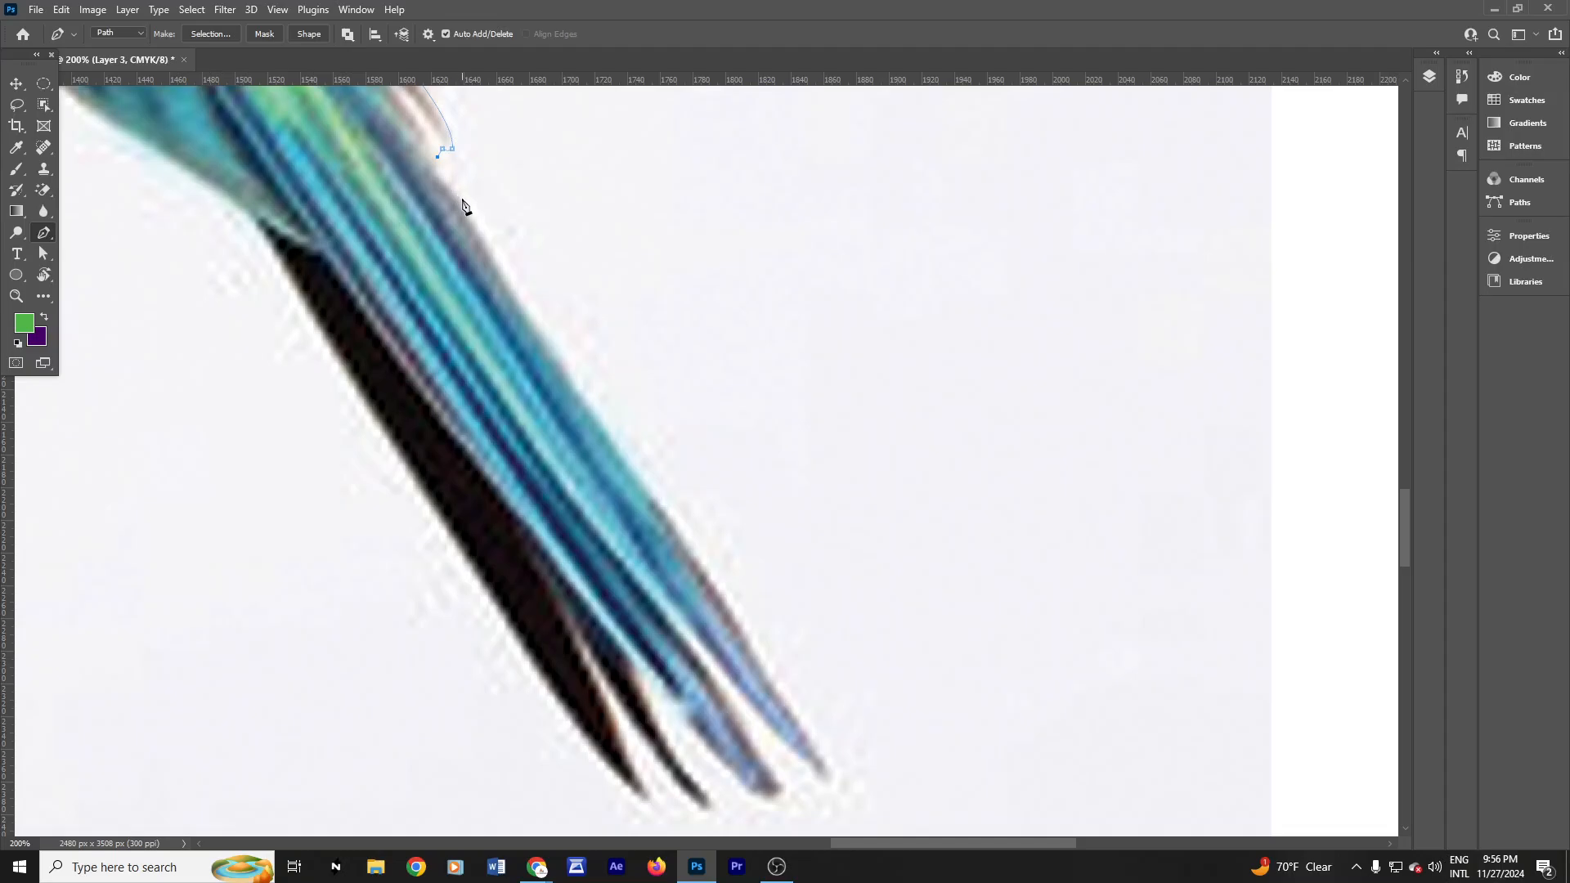
pyautogui.click(574, 379)
pyautogui.moveTo(627, 450); pyautogui.dragTo(563, 328)
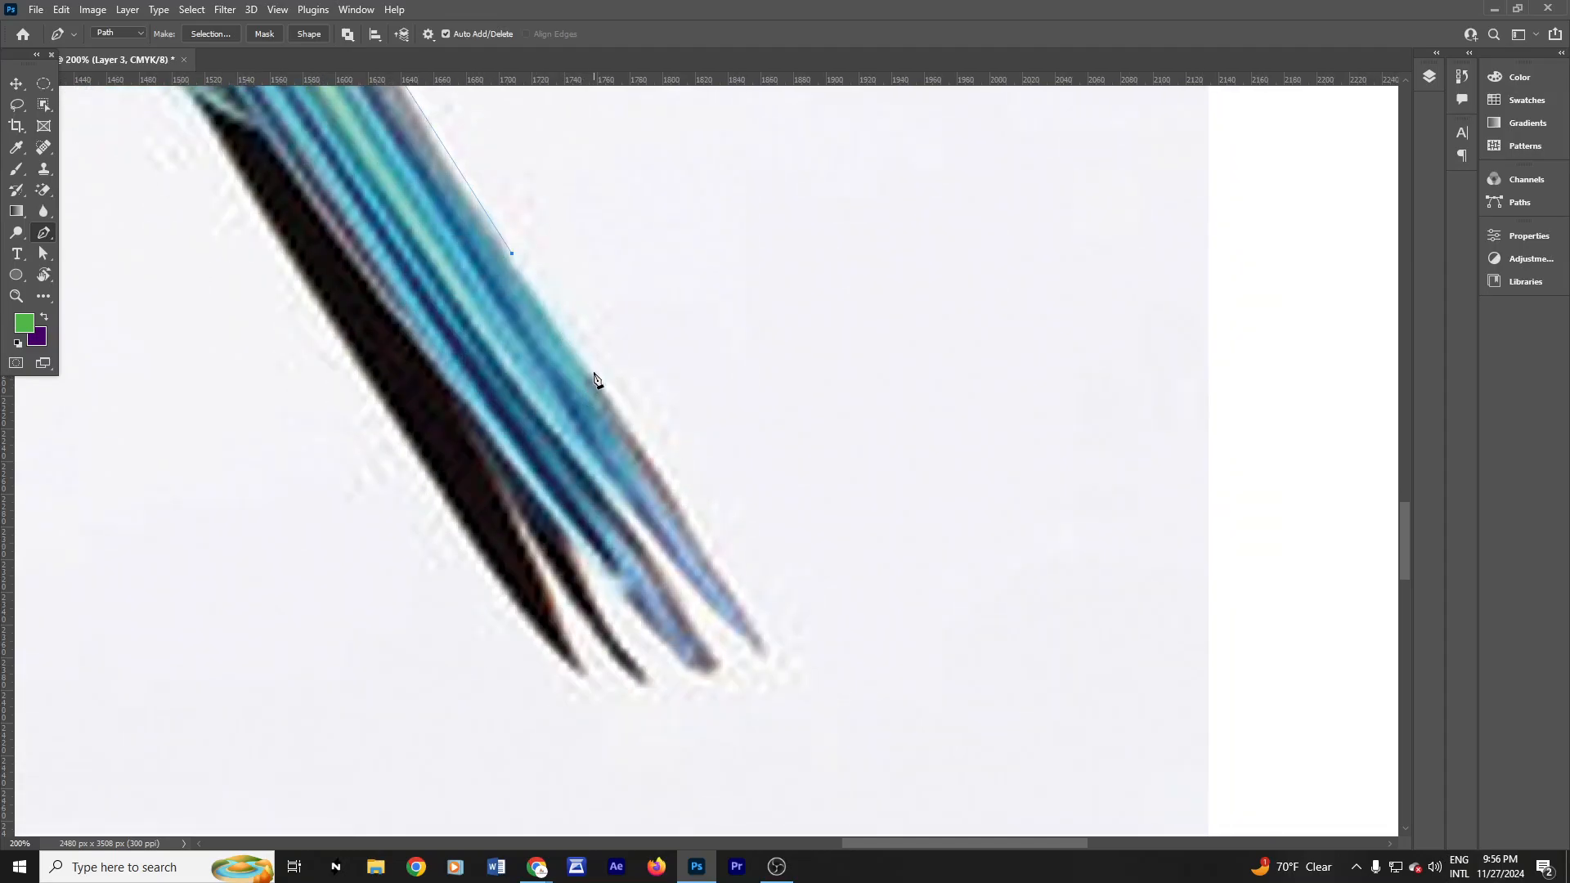
pyautogui.click(595, 371)
pyautogui.moveTo(653, 485); pyautogui.dragTo(596, 362)
pyautogui.click(620, 364)
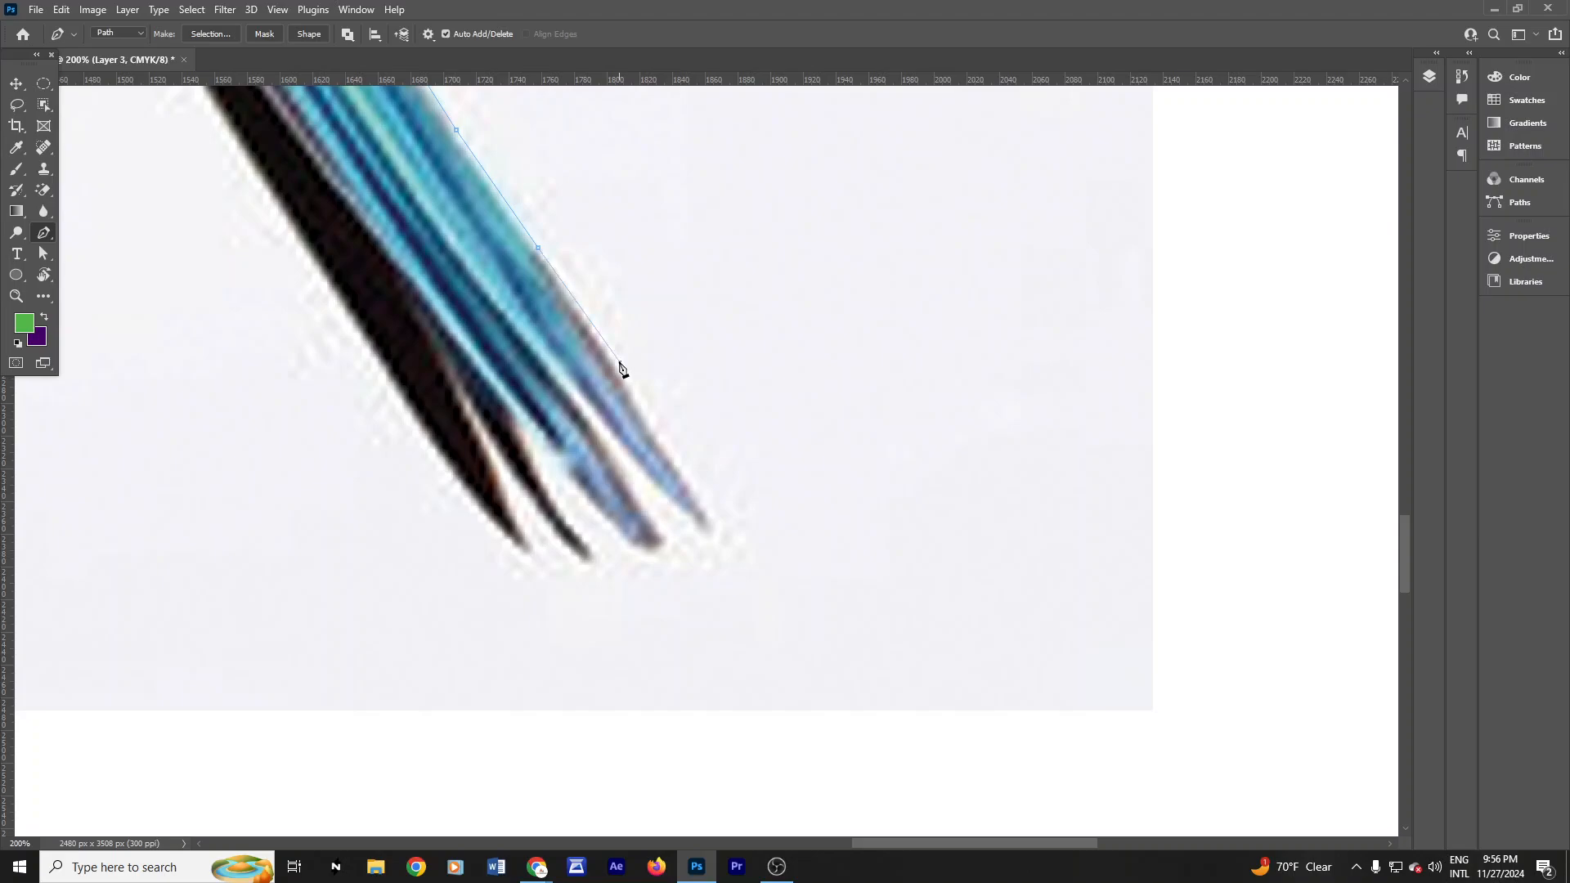
pyautogui.hotkey('ctrl', 'z')
pyautogui.click(602, 340)
# Step: Trace the outermost blue tail feather's taper and pointed tip, bringing the path back up its inner side
pyautogui.moveTo(654, 430); pyautogui.dragTo(680, 488)
pyautogui.keyDown('alt'); pyautogui.click(654, 431); pyautogui.keyUp('alt')
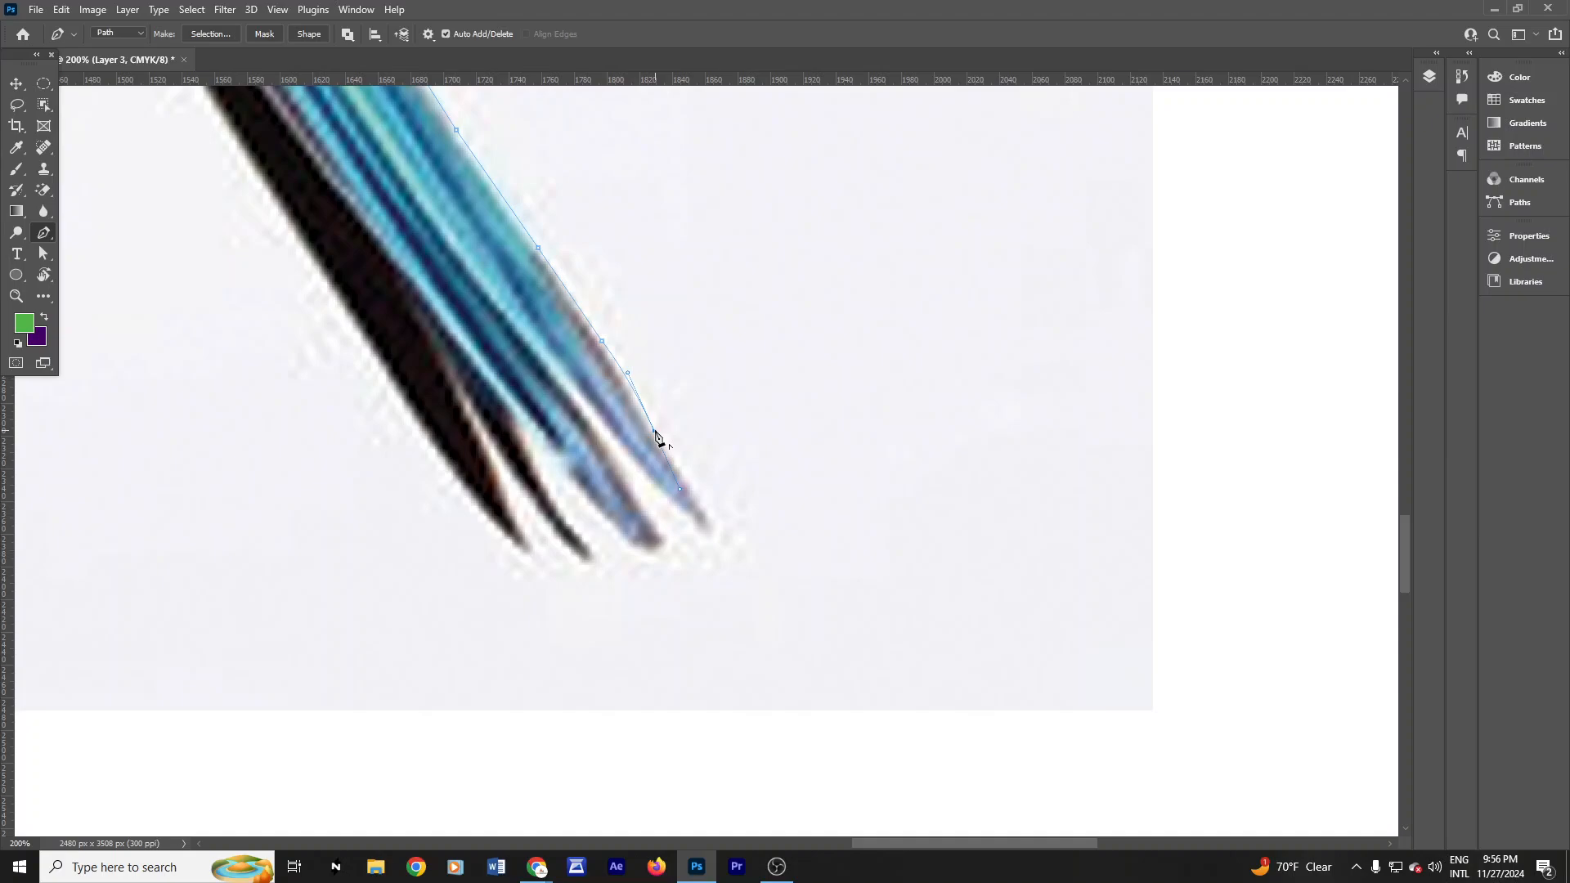
pyautogui.click(709, 511)
pyautogui.moveTo(698, 521); pyautogui.dragTo(670, 507)
pyautogui.keyDown('alt'); pyautogui.click(699, 523); pyautogui.keyUp('alt')
pyautogui.click(664, 492)
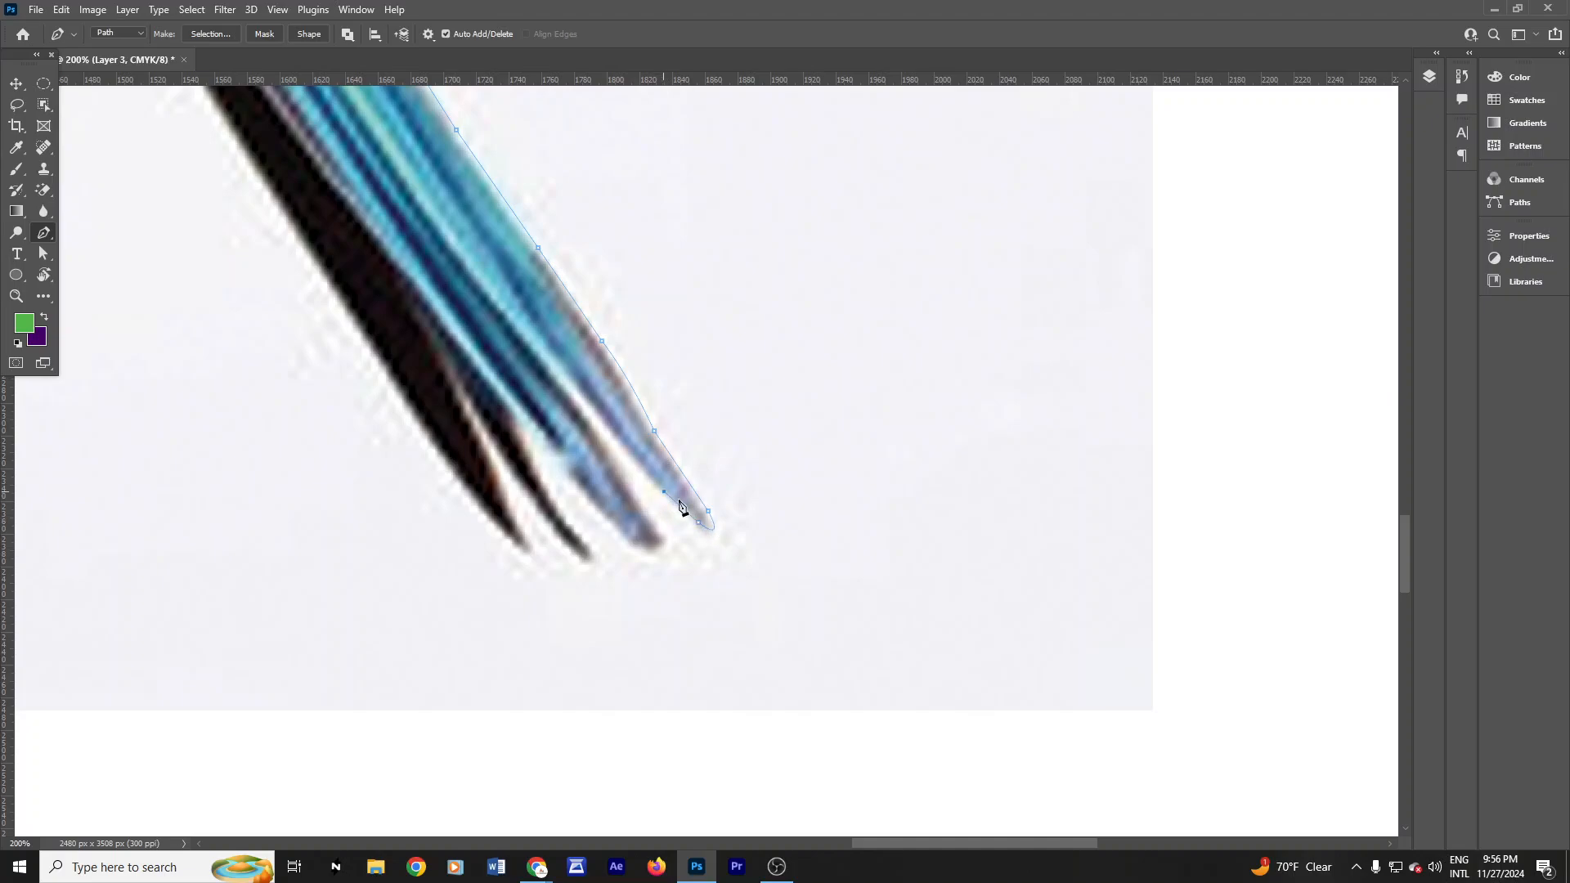
# Step: Extend the path up the gap beside the outermost tail feather and around the second blue feather's tip
pyautogui.click(571, 388)
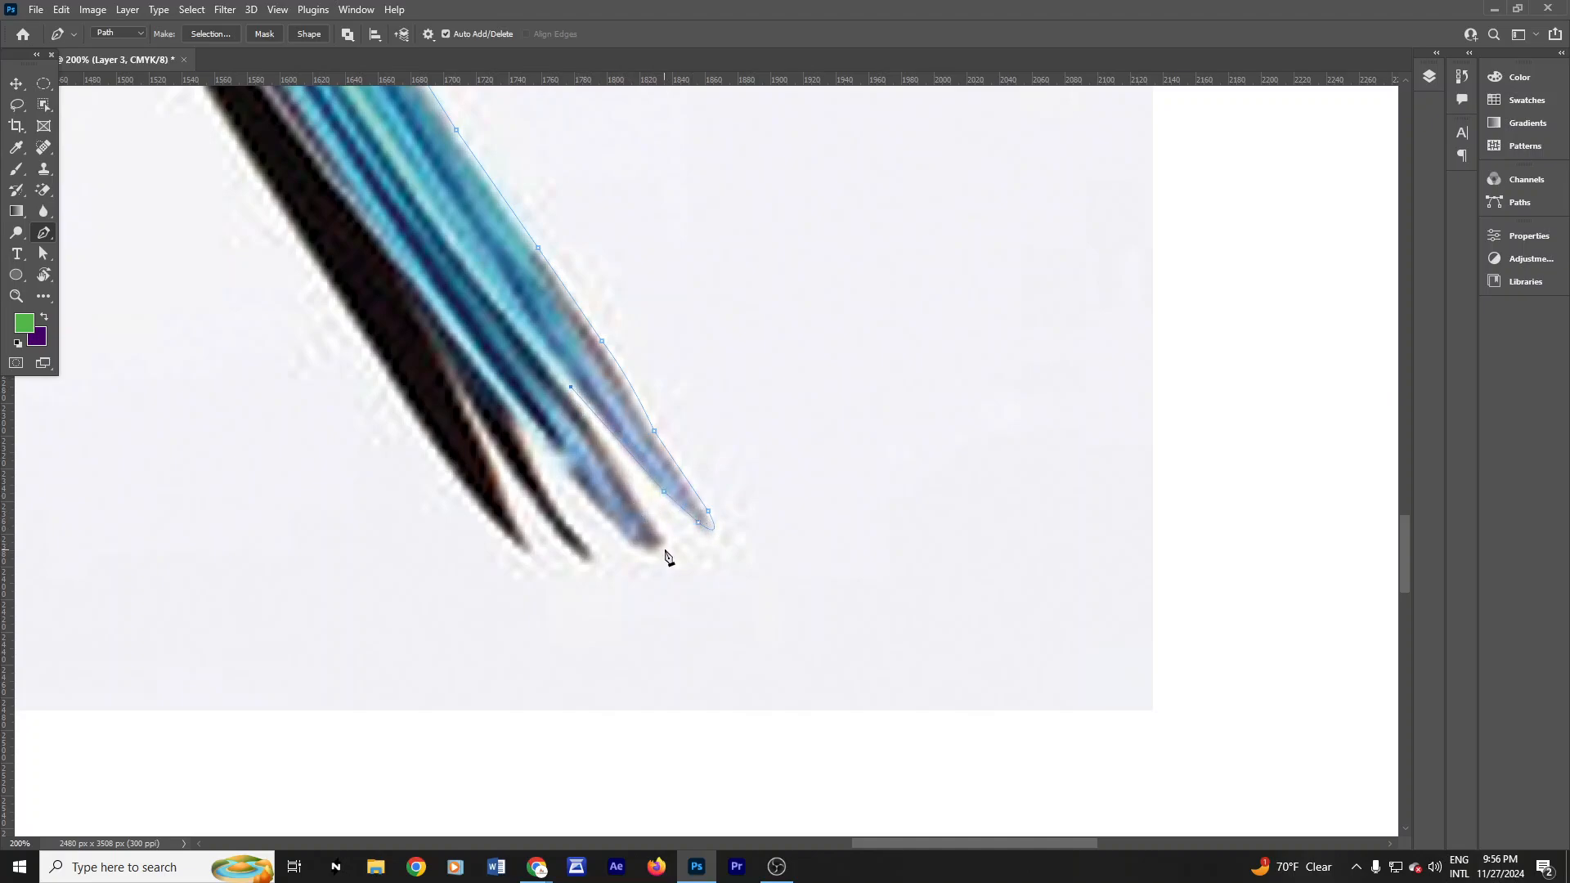
pyautogui.click(600, 441)
pyautogui.keyDown('alt'); pyautogui.click(600, 440); pyautogui.keyUp('alt')
pyautogui.click(662, 533)
pyautogui.moveTo(619, 533); pyautogui.dragTo(589, 517)
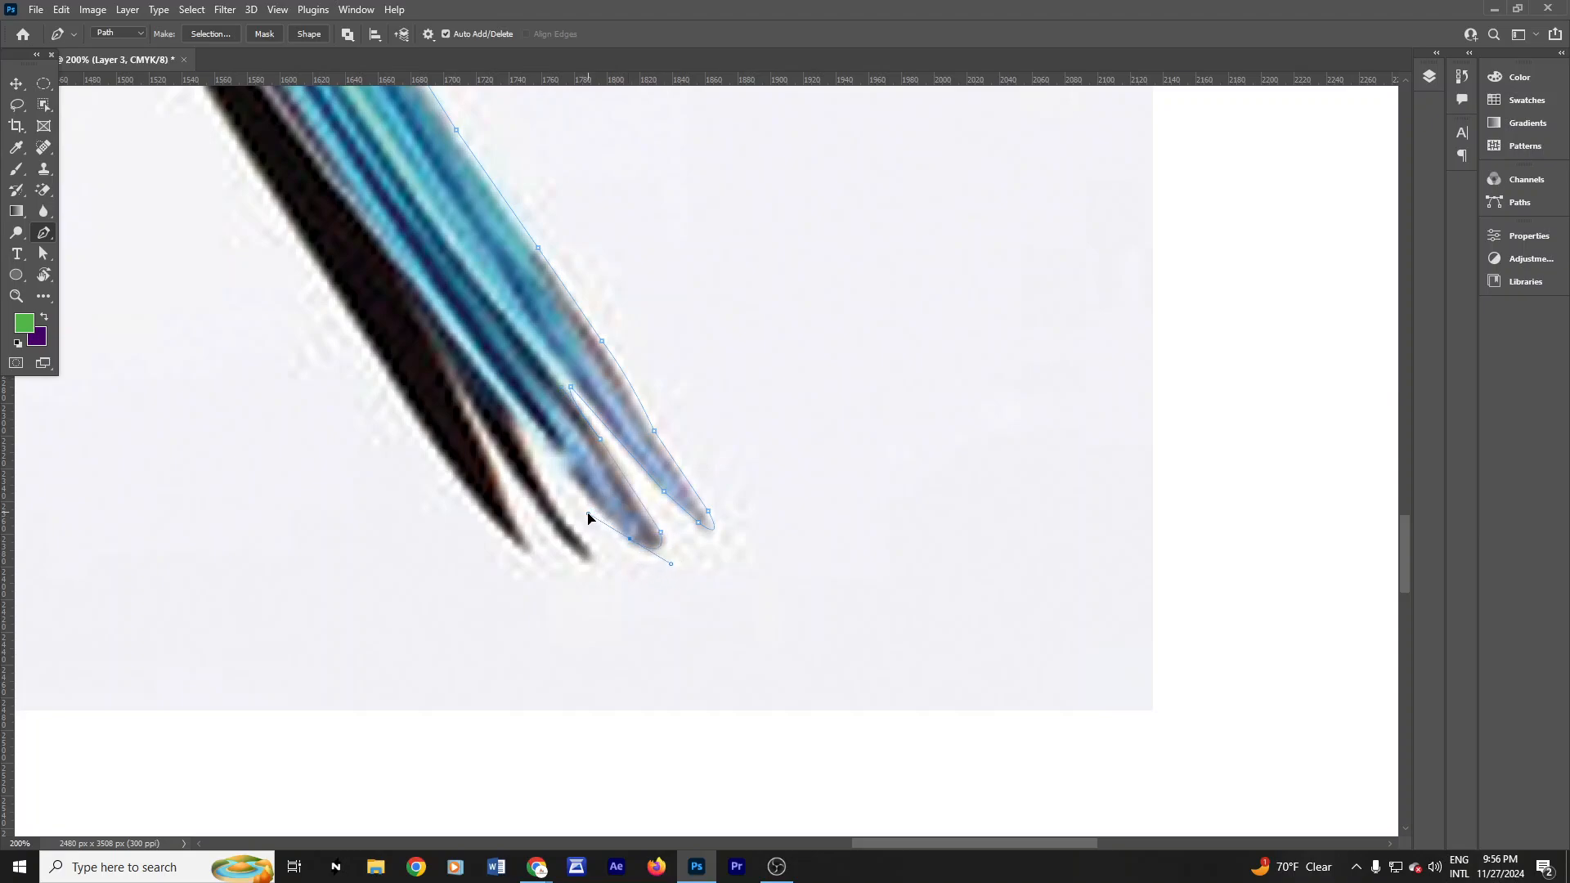
pyautogui.keyDown('alt'); pyautogui.click(630, 539); pyautogui.keyUp('alt')
# Step: Trace up the second blue tail feather's inner side and down around the thin dark feather's tip
pyautogui.moveTo(523, 425); pyautogui.dragTo(481, 377)
pyautogui.keyDown('alt'); pyautogui.click(522, 423); pyautogui.keyUp('alt')
pyautogui.moveTo(566, 522); pyautogui.dragTo(582, 575)
pyautogui.keyDown('alt'); pyautogui.click(591, 562); pyautogui.keyUp('alt')
# Step: Bring the path up the gap beside the thin dark feather and around the tip of the black tail feather
pyautogui.moveTo(451, 387); pyautogui.dragTo(434, 340)
pyautogui.keyDown('alt'); pyautogui.click(451, 371); pyautogui.keyUp('alt')
pyautogui.click(445, 360)
pyautogui.moveTo(533, 549)
pyautogui.mouseDown()
pyautogui.moveTo(556, 586)
pyautogui.moveTo(536, 554)
pyautogui.mouseUp()
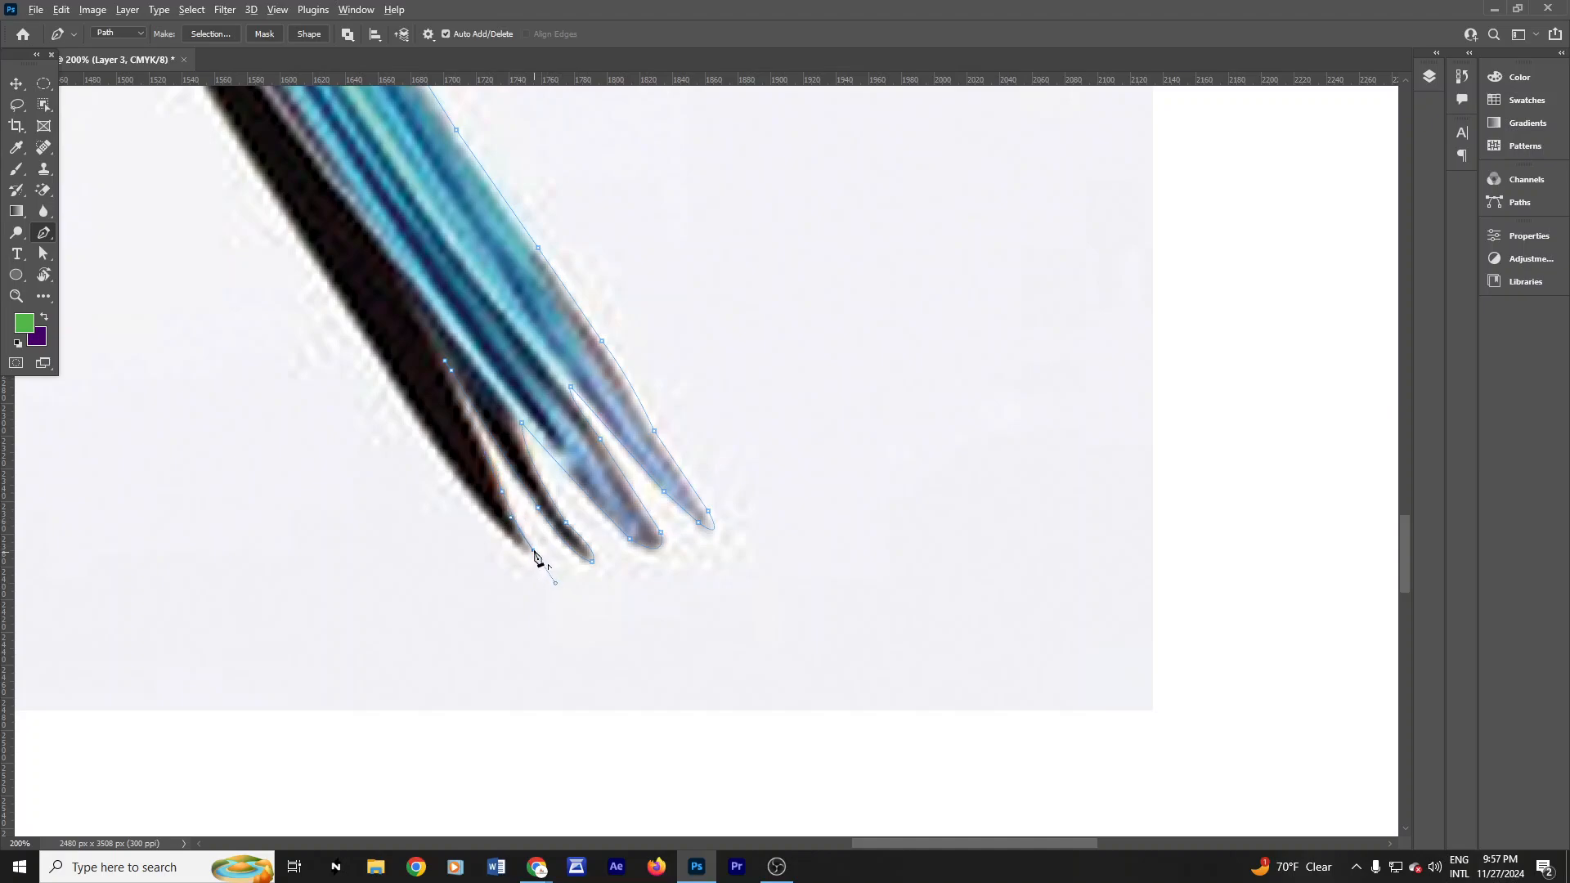
pyautogui.click(467, 487)
pyautogui.keyDown('alt'); pyautogui.click(548, 444); pyautogui.keyUp('alt')
pyautogui.moveTo(628, 317); pyautogui.dragTo(787, 631)
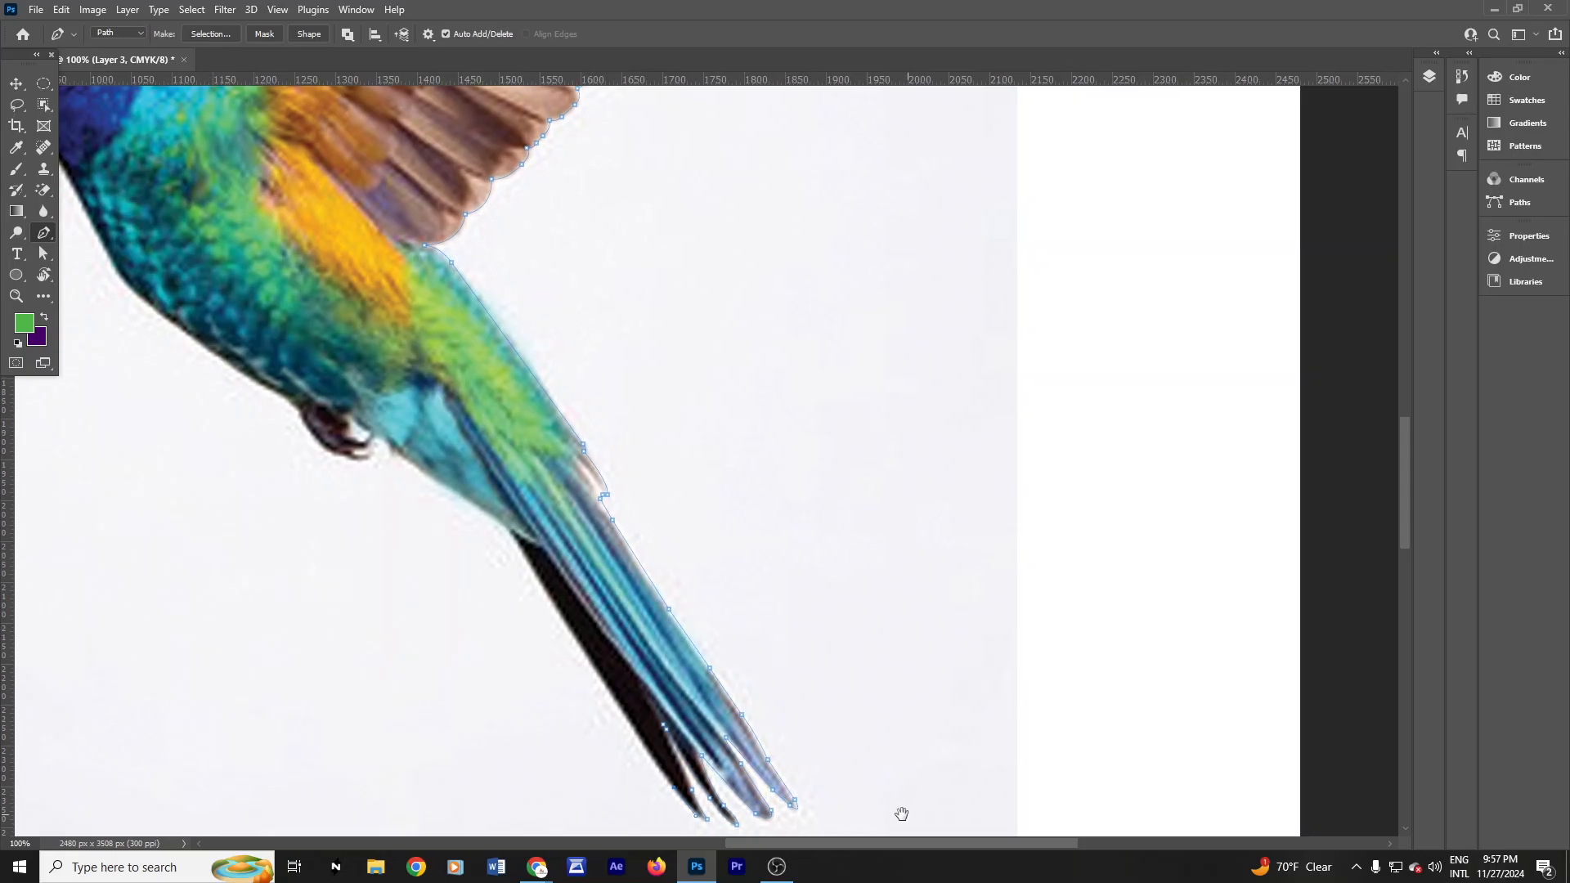
# Step: Trace the rear belly edge with curved anchors from the base of the black tail feather toward the foot
pyautogui.keyDown('ctrl'); pyautogui.click(515, 547); pyautogui.keyUp('ctrl')
pyautogui.moveTo(516, 547); pyautogui.dragTo(630, 613)
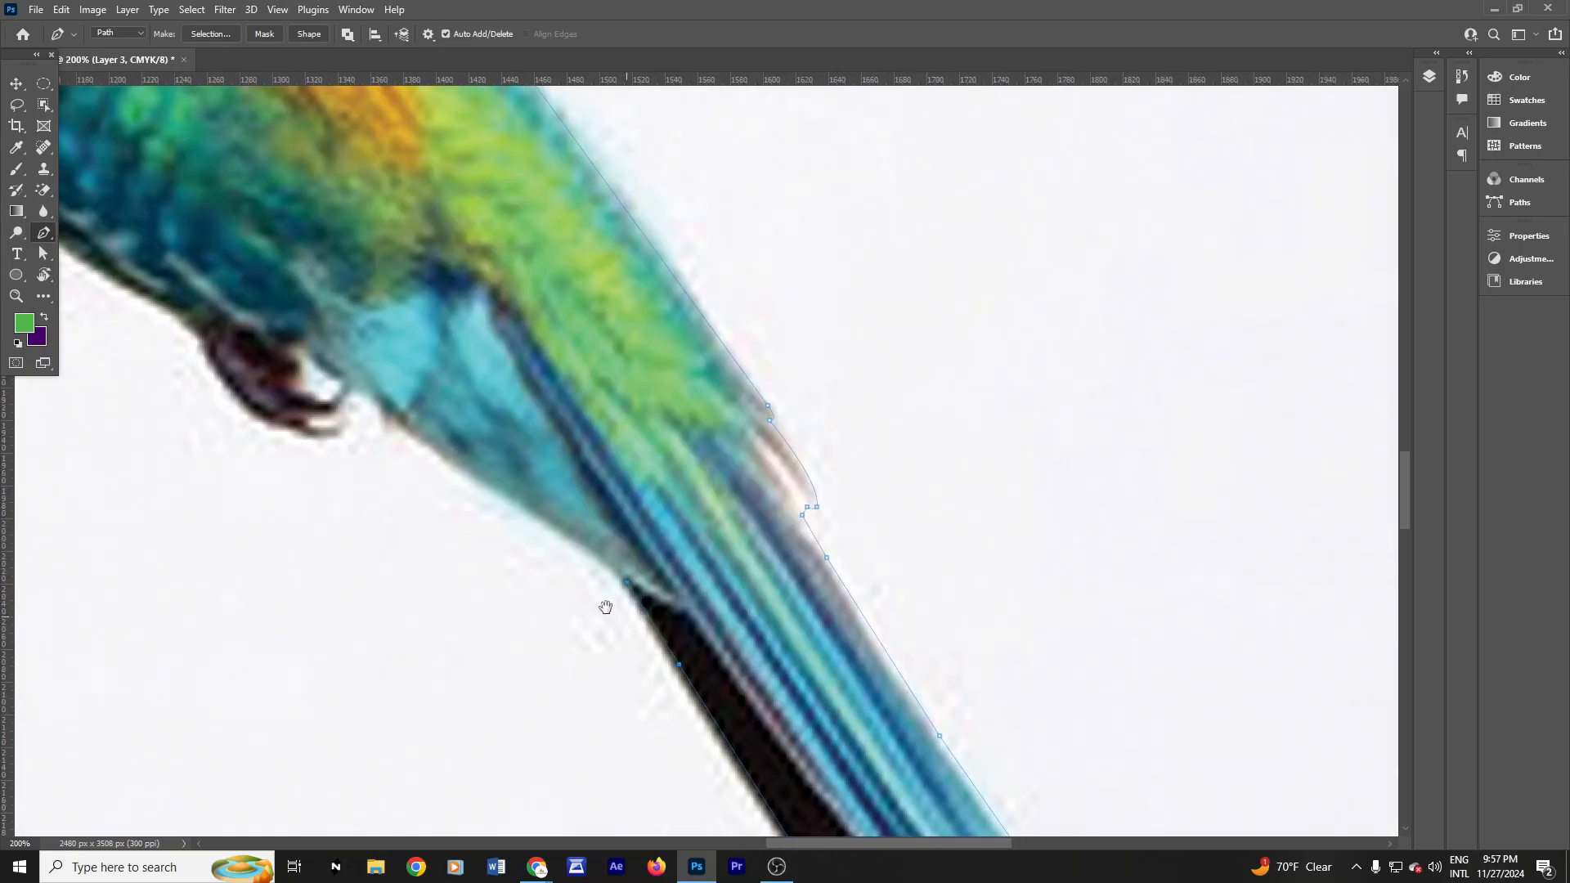
pyautogui.moveTo(517, 507); pyautogui.dragTo(428, 461)
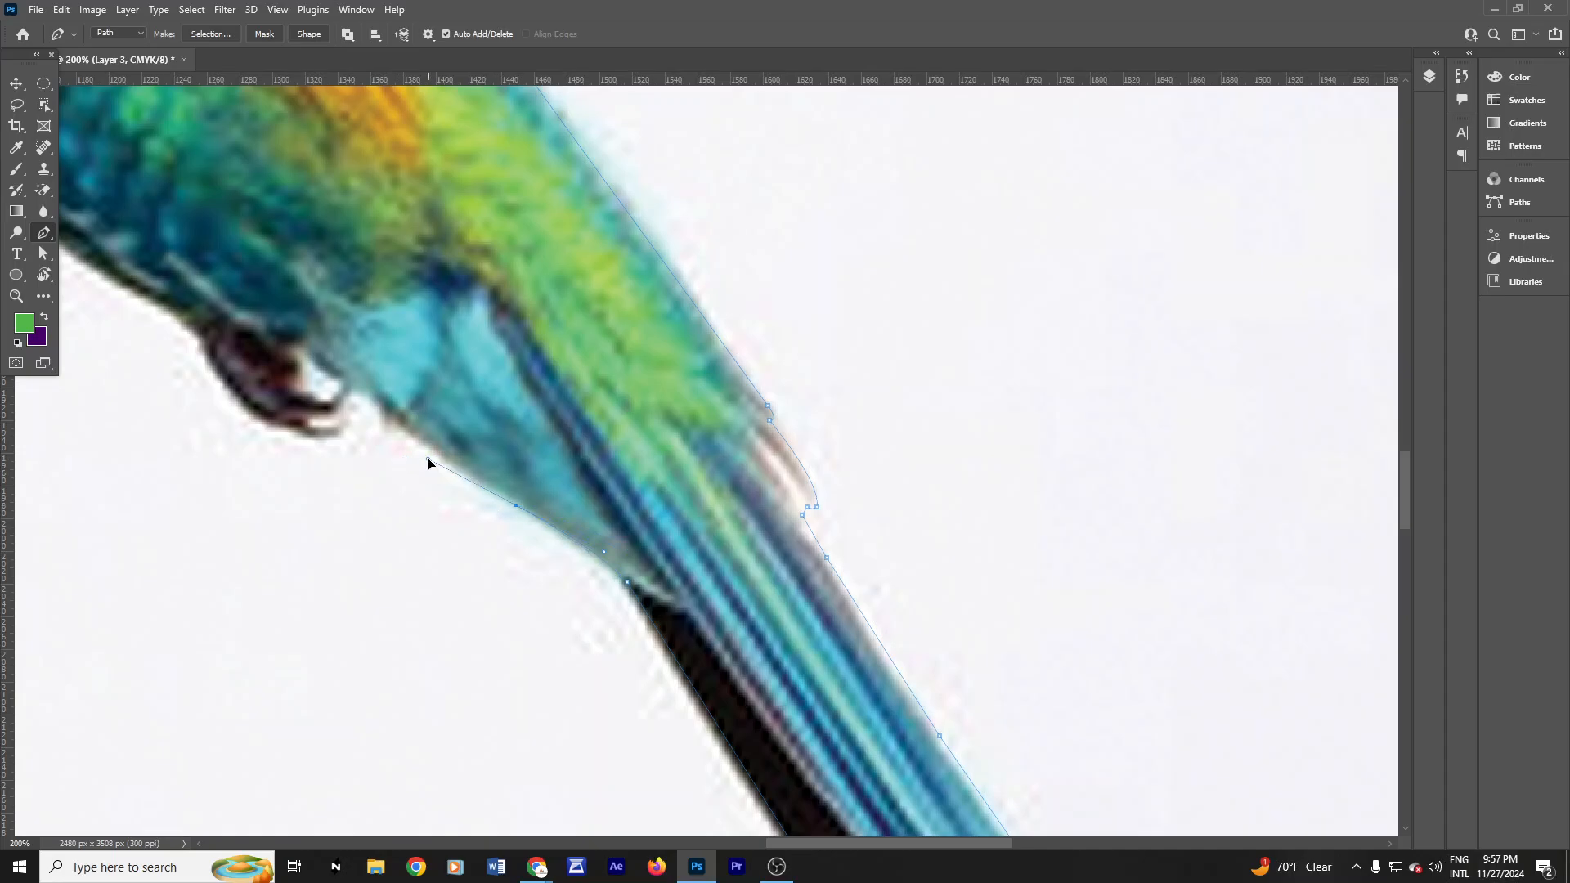
pyautogui.keyDown('alt'); pyautogui.click(516, 506); pyautogui.keyUp('alt')
pyautogui.moveTo(398, 430); pyautogui.dragTo(728, 609)
pyautogui.keyDown('alt'); pyautogui.click(405, 429); pyautogui.keyUp('alt')
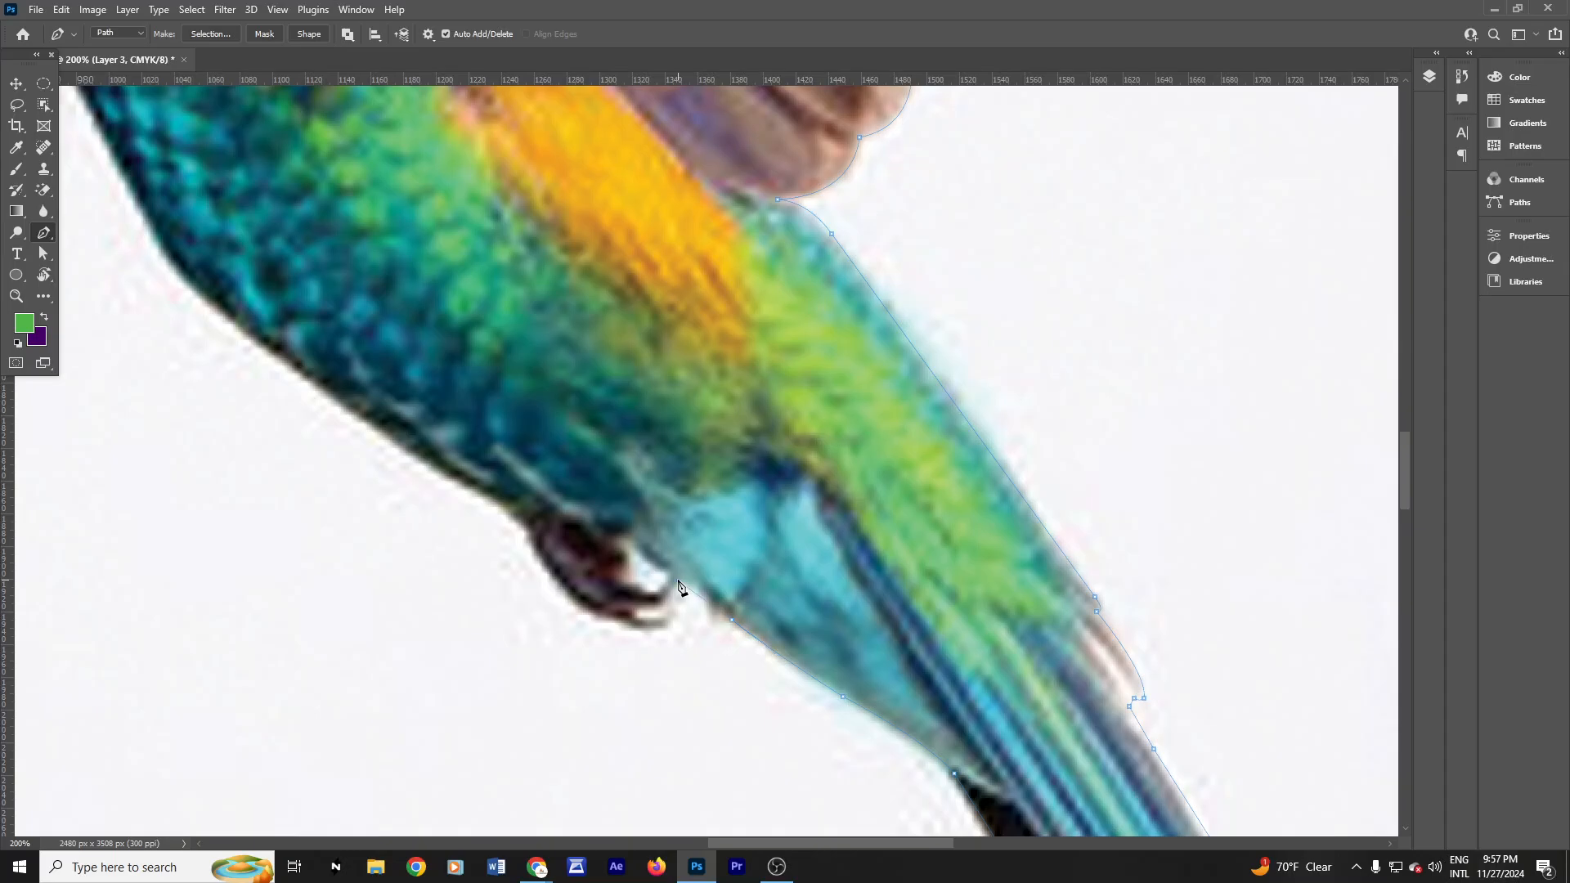
# Step: Trace around the claws and the underside of the foot, bringing the path up to the belly edge
pyautogui.click(678, 580)
pyautogui.click(637, 608)
pyautogui.click(672, 613)
pyautogui.moveTo(666, 629); pyautogui.dragTo(657, 636)
pyautogui.keyDown('alt'); pyautogui.click(666, 628); pyautogui.keyUp('alt')
pyautogui.click(634, 630)
pyautogui.click(565, 589)
pyautogui.keyDown('alt'); pyautogui.click(565, 590); pyautogui.keyUp('alt')
pyautogui.moveTo(526, 528); pyautogui.dragTo(511, 482)
pyautogui.keyDown('alt'); pyautogui.click(526, 529); pyautogui.keyUp('alt')
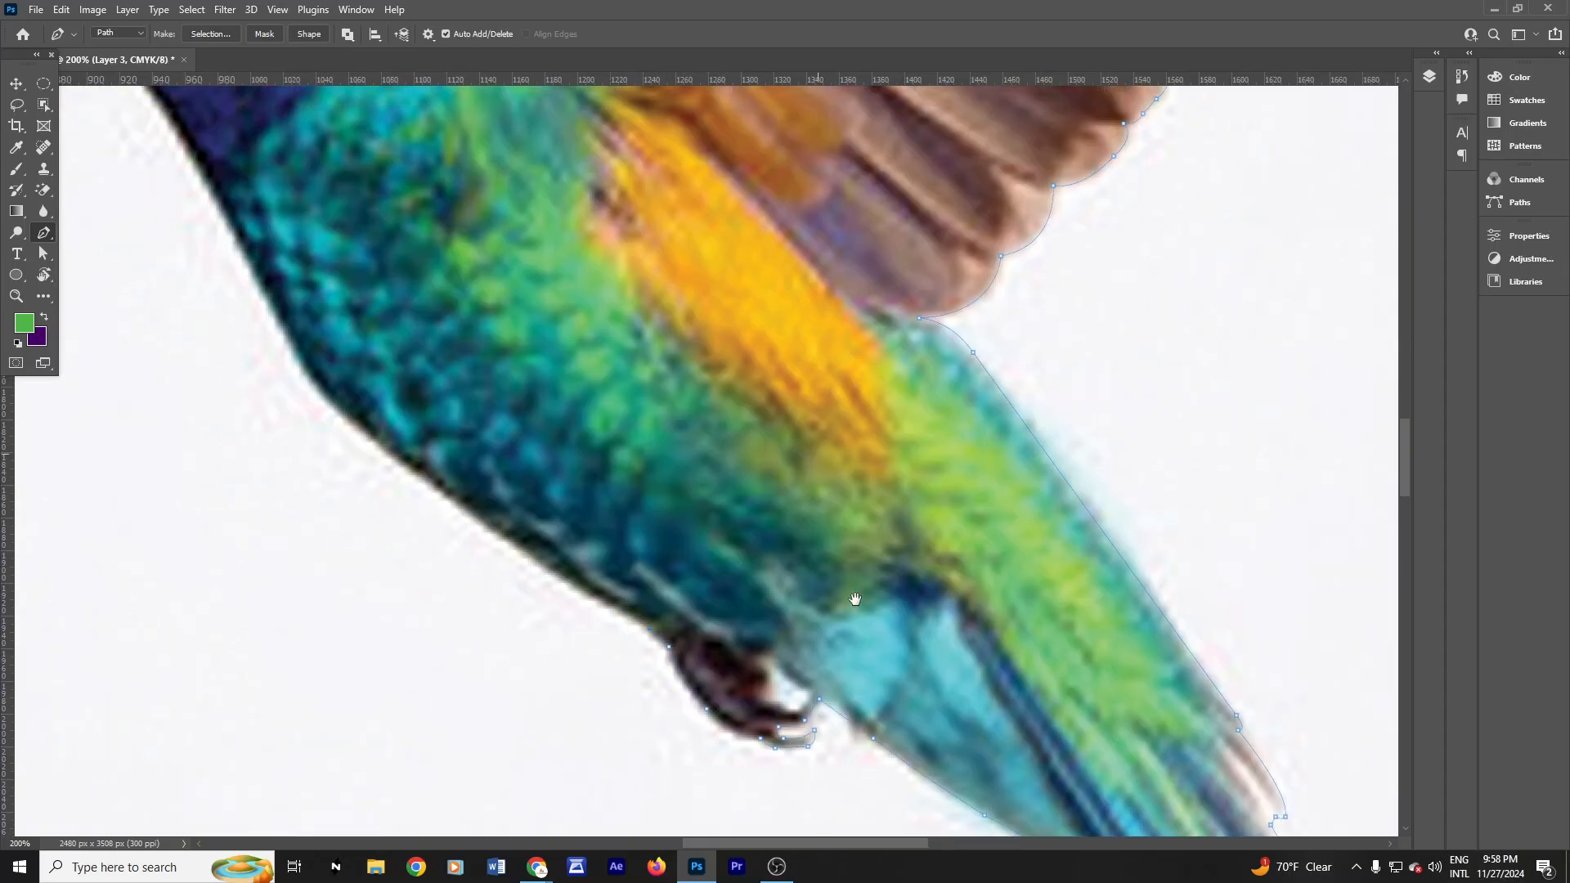
# Step: Extend the path along the dark belly edge from the foot and around the lower curve of the breast
pyautogui.moveTo(677, 449); pyautogui.dragTo(879, 633)
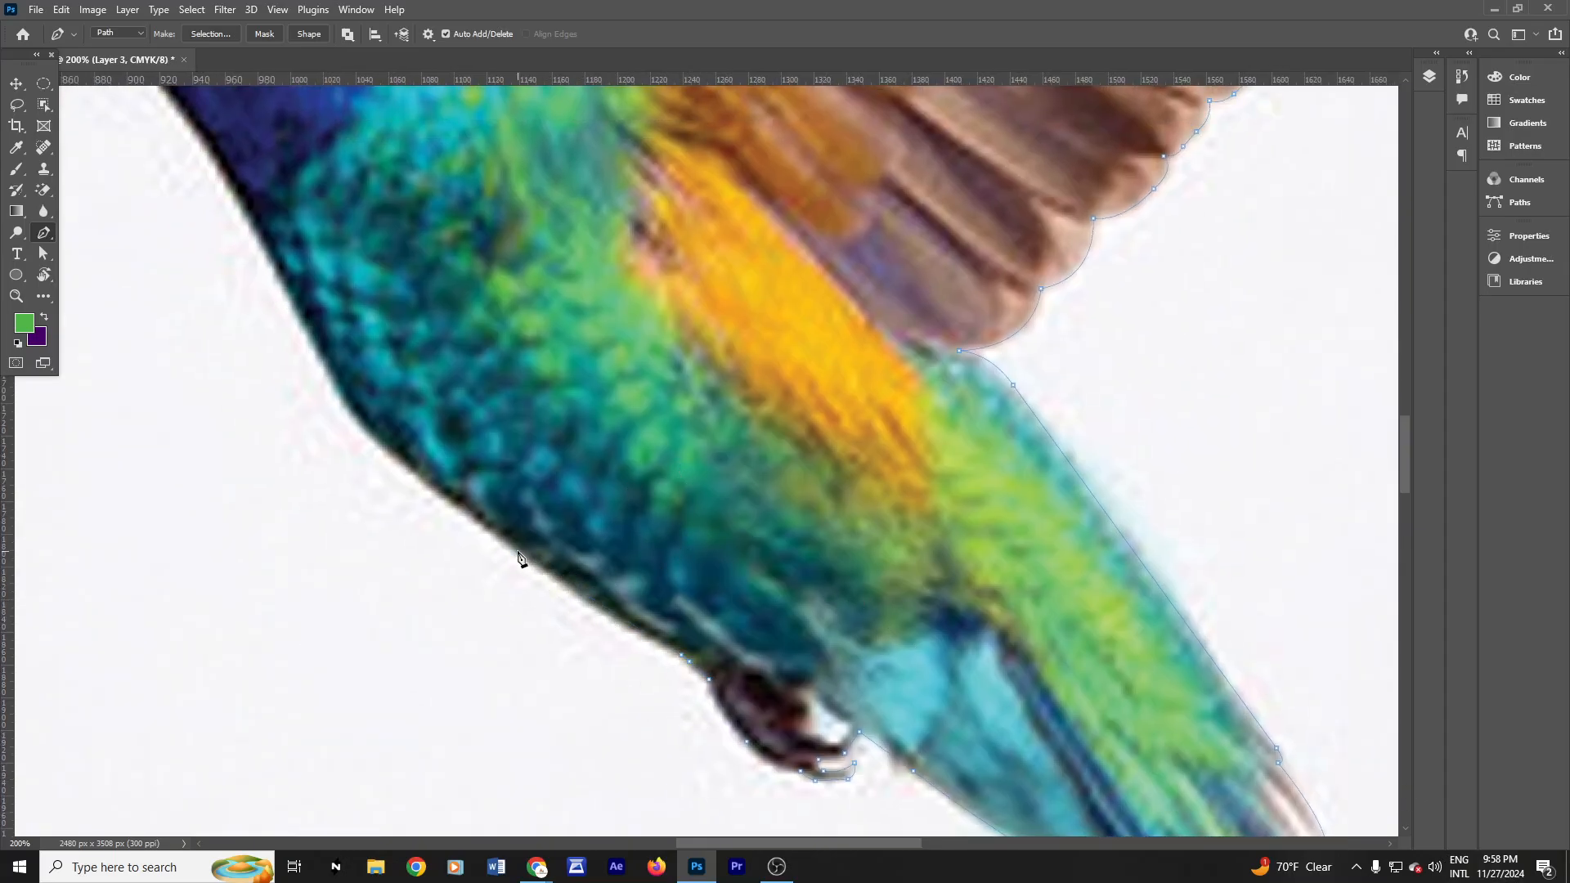
pyautogui.click(411, 480)
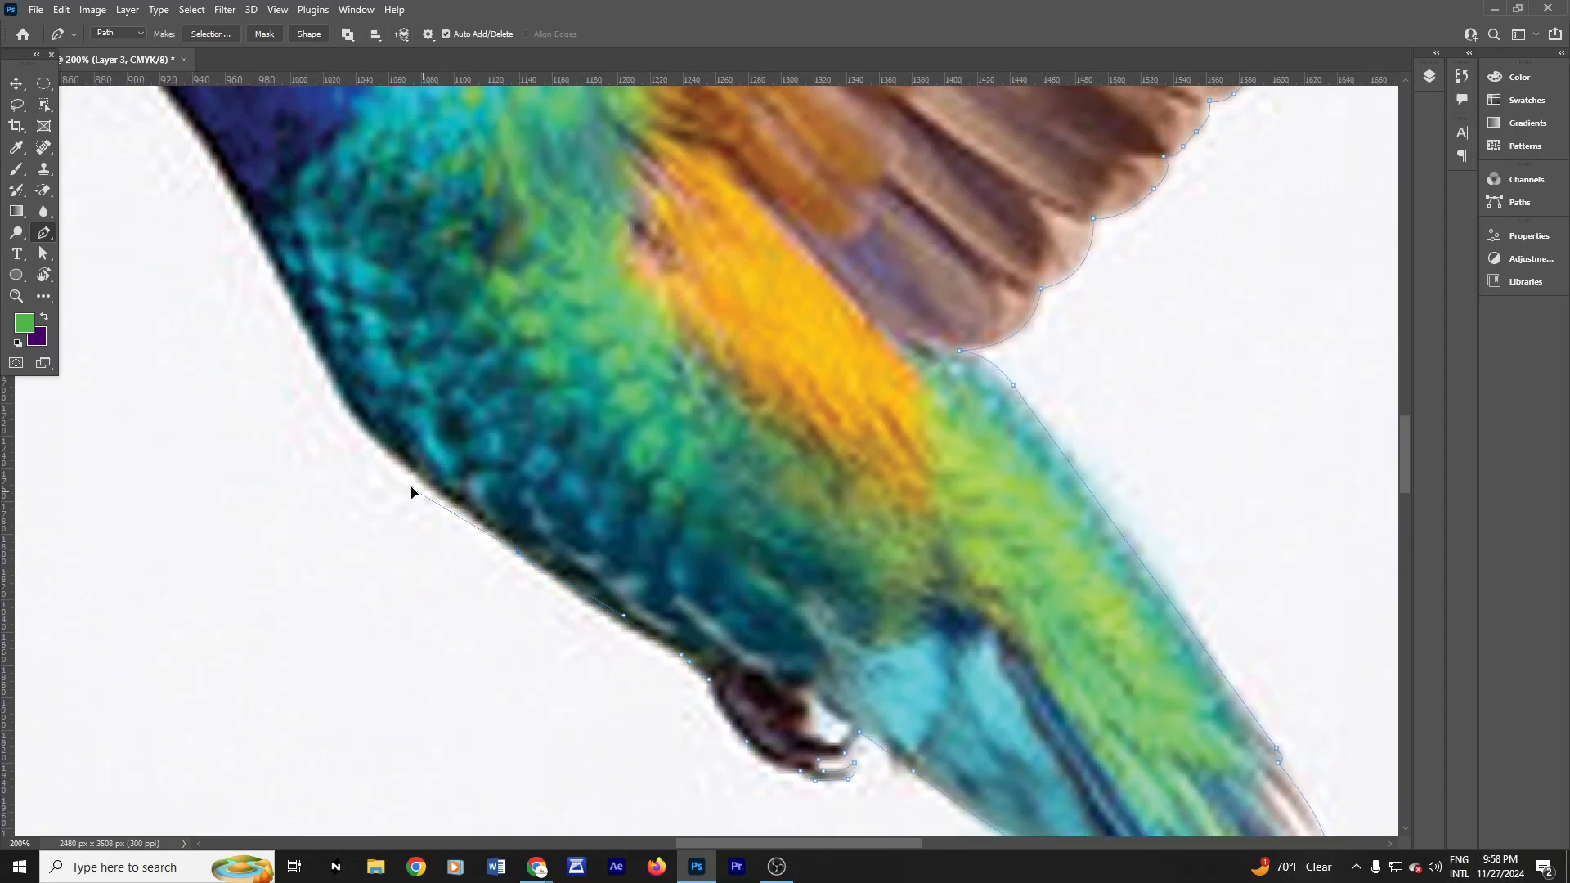
pyautogui.keyDown('alt'); pyautogui.click(518, 554); pyautogui.keyUp('alt')
pyautogui.moveTo(530, 462); pyautogui.dragTo(758, 684)
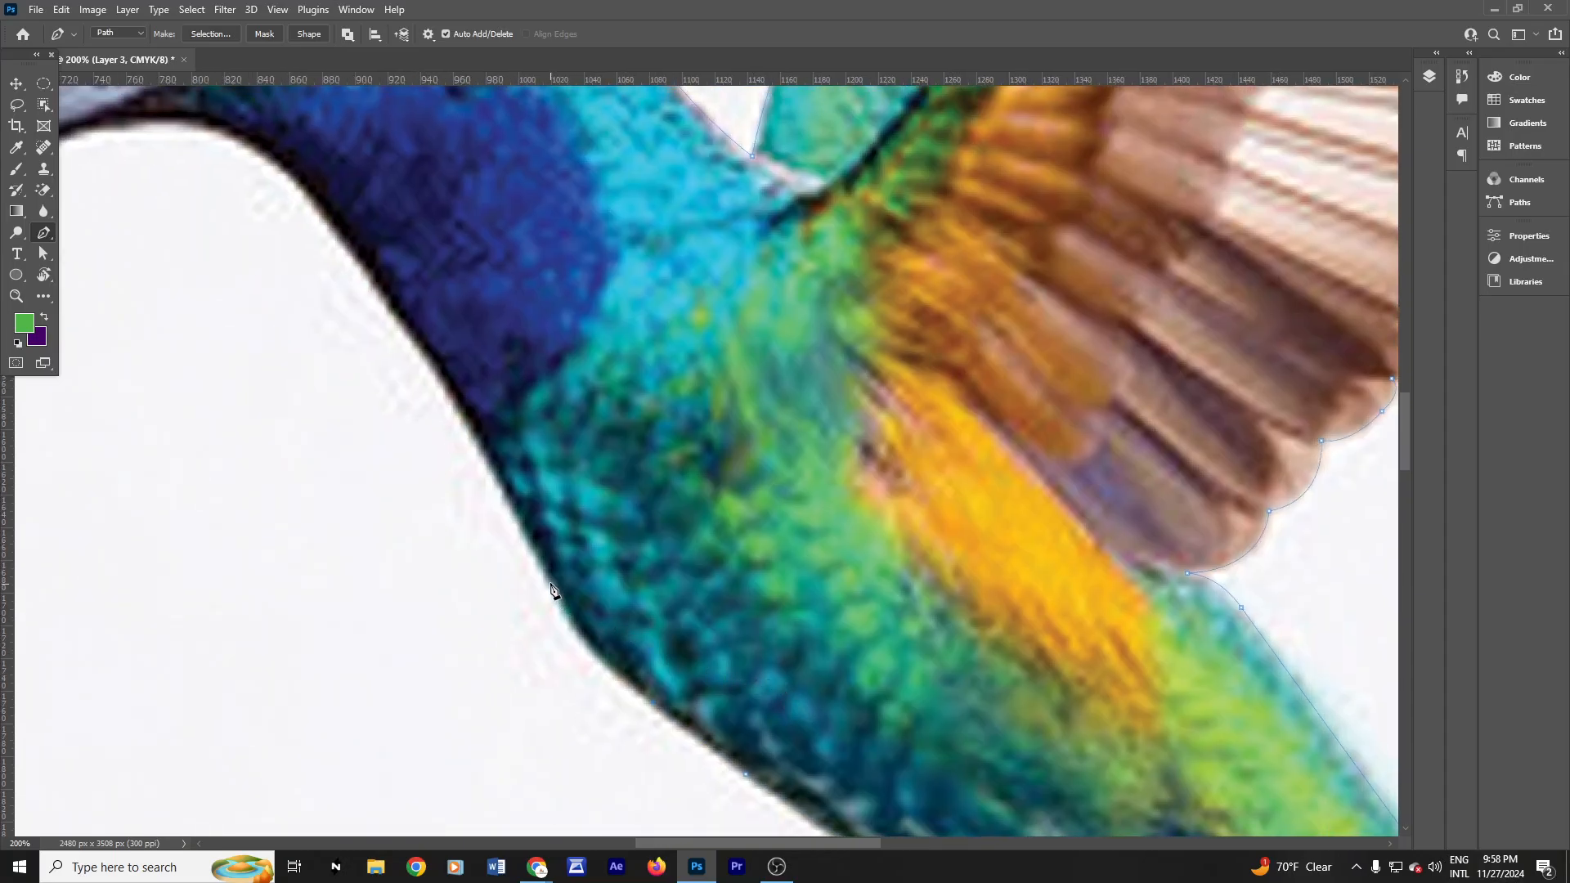
pyautogui.click(574, 654)
pyautogui.moveTo(524, 506); pyautogui.dragTo(524, 513)
pyautogui.scroll(-1, 540, 568)
pyautogui.scroll(-1, 762, 591)
pyautogui.scroll(2, 762, 590)
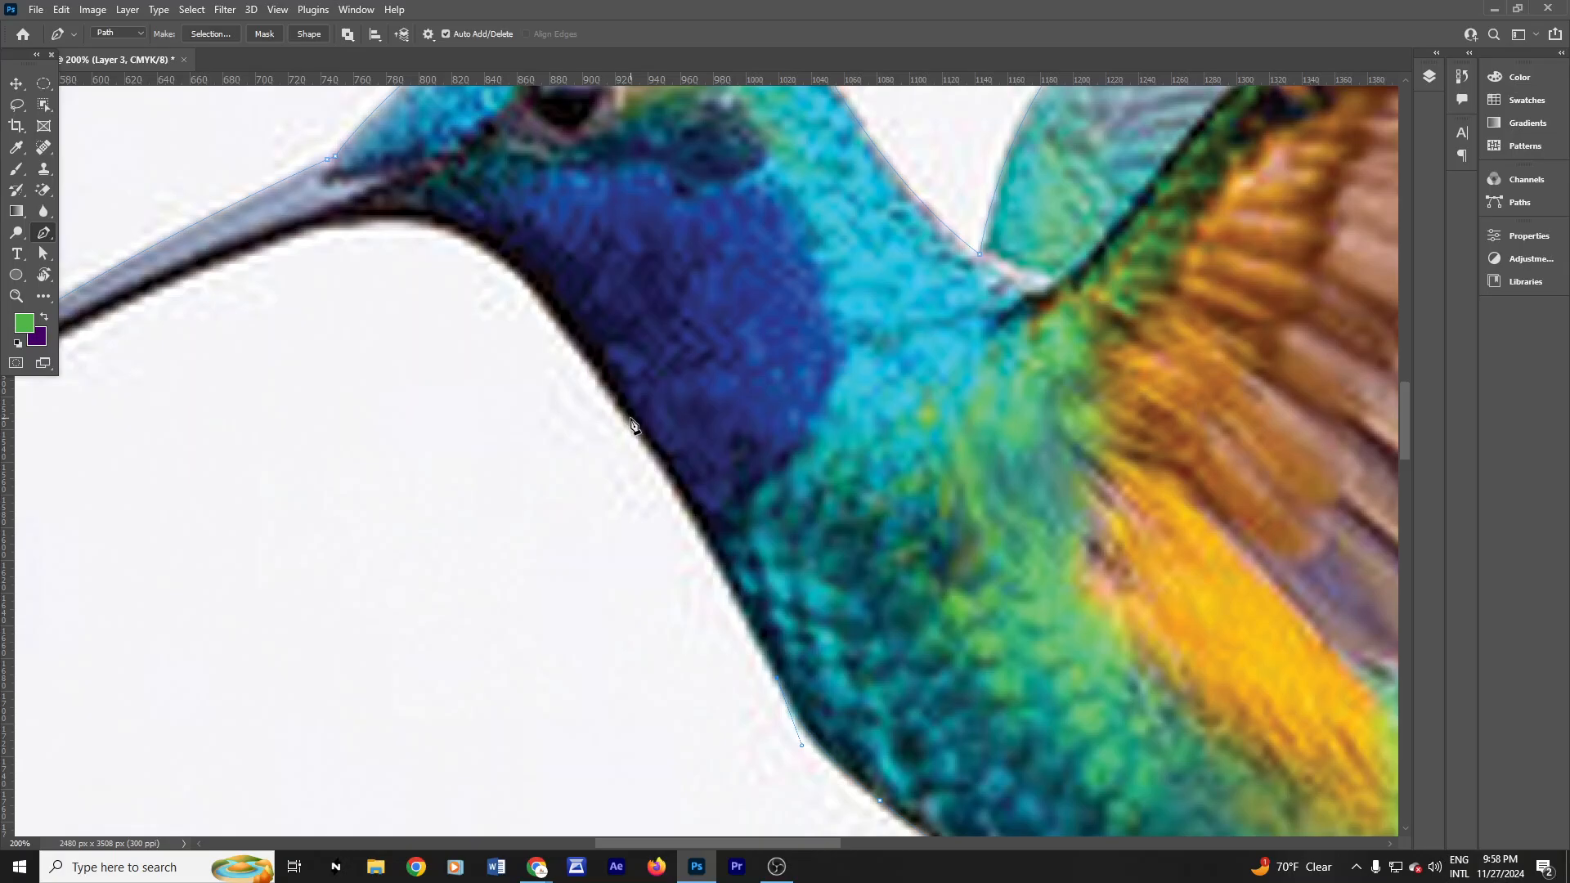
# Step: Trace the front of the blue throat and the curve under the chin to the base of the beak
pyautogui.moveTo(630, 420); pyautogui.dragTo(553, 325)
pyautogui.keyDown('alt'); pyautogui.click(630, 421); pyautogui.keyUp('alt')
pyautogui.moveTo(515, 271); pyautogui.dragTo(474, 236)
pyautogui.moveTo(361, 219); pyautogui.dragTo(277, 238)
pyautogui.click(361, 220)
# Step: Trace the underside of the beak to its tip and close the hummingbird outline
pyautogui.moveTo(179, 278); pyautogui.dragTo(70, 339)
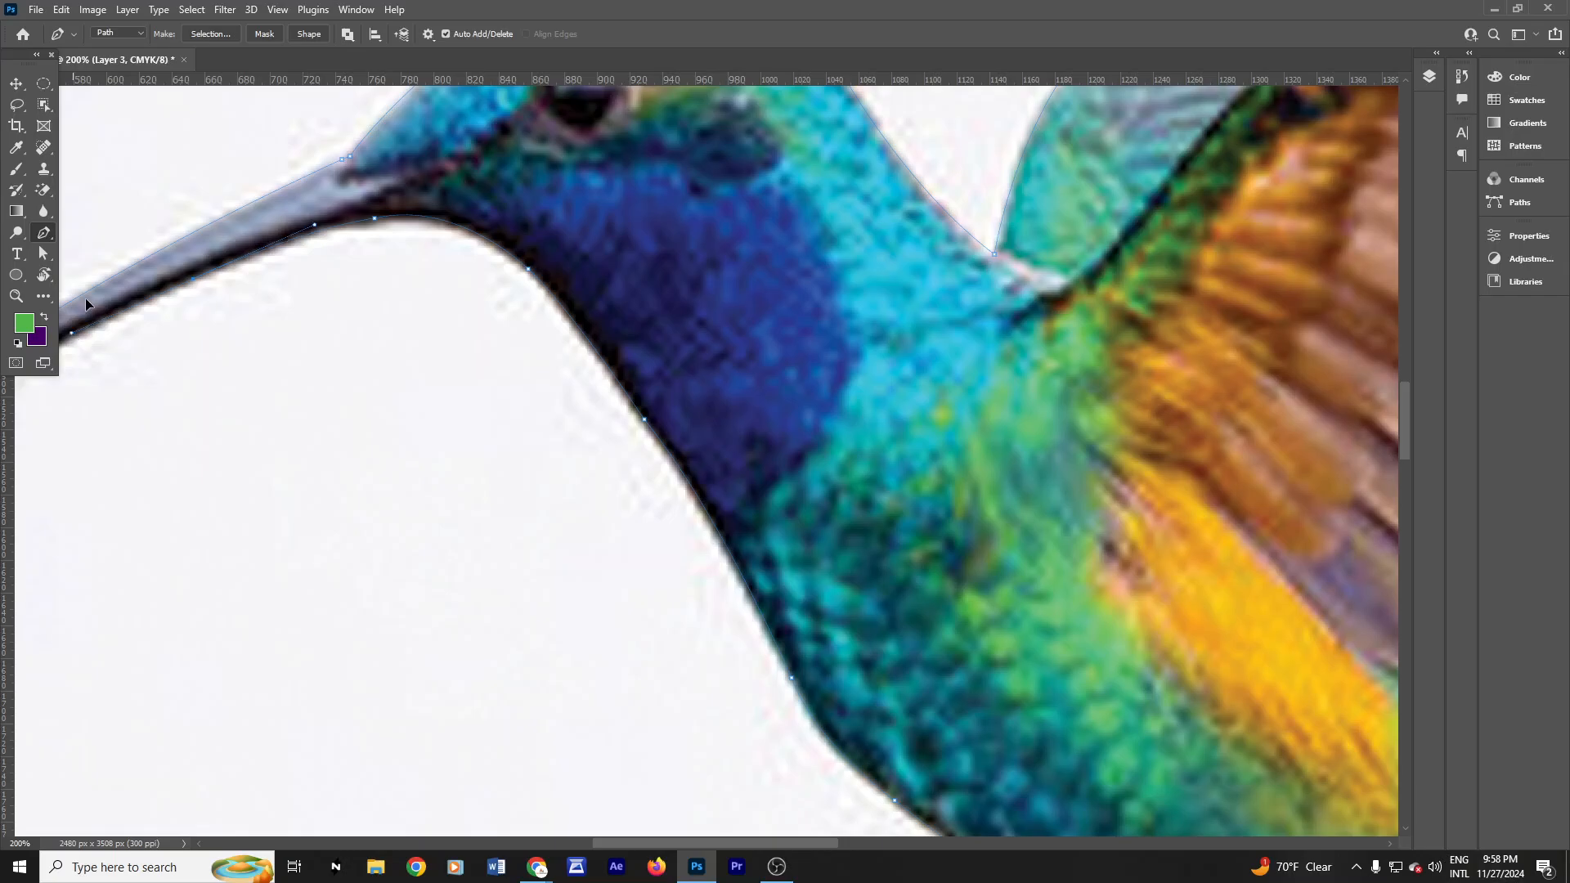
pyautogui.moveTo(306, 394); pyautogui.dragTo(560, 358)
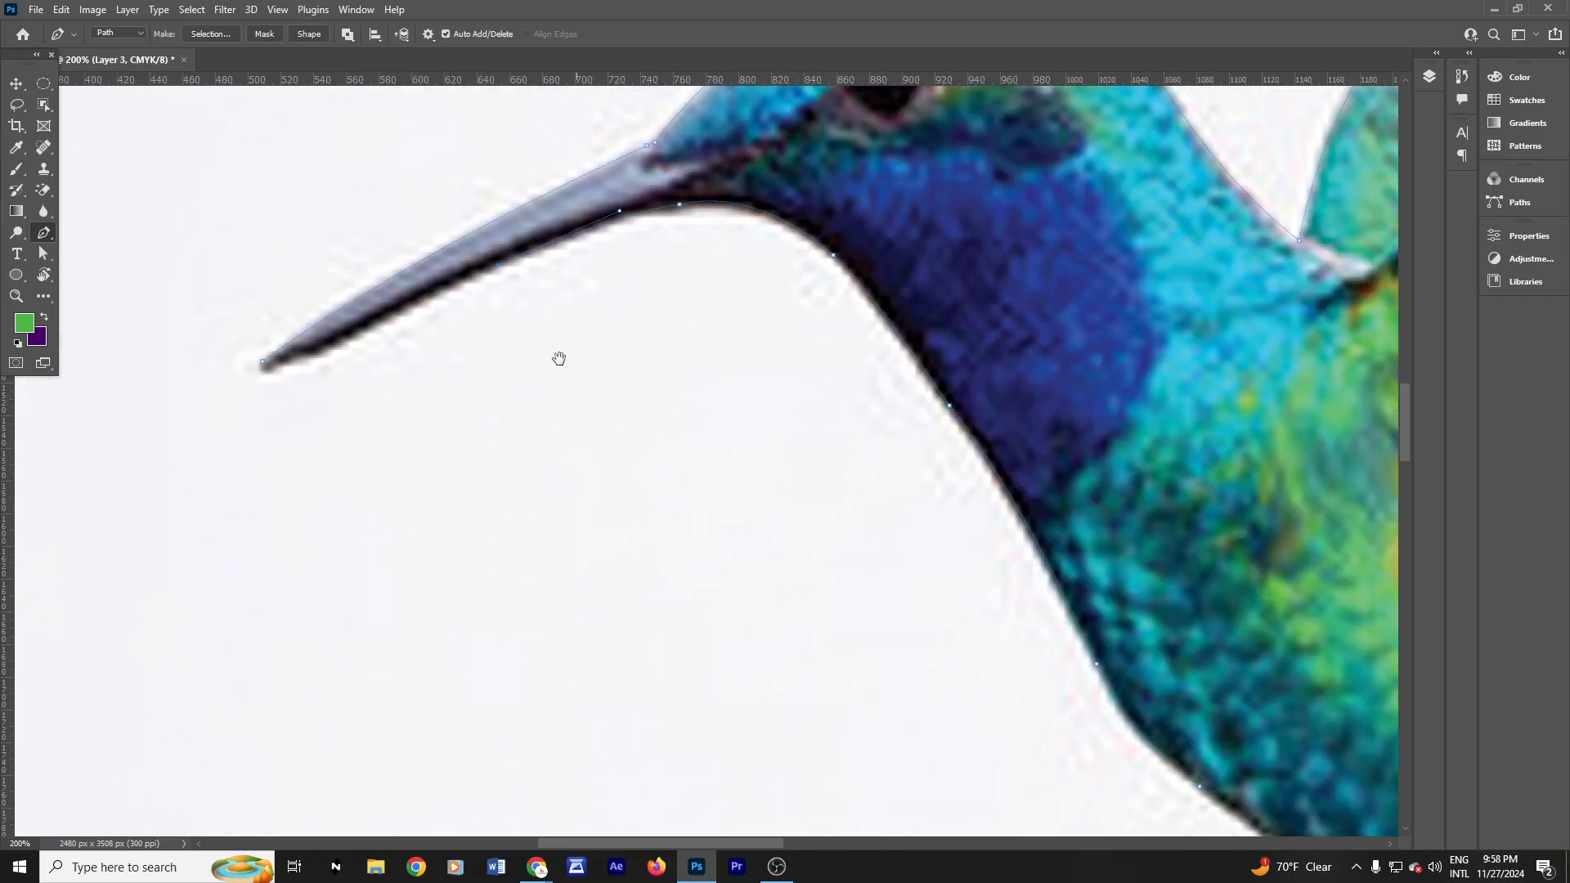
pyautogui.click(352, 336)
# Step: Convert the finished hummingbird path into a new anti-aliased selection with a 0-pixel feather radius
pyautogui.keyDown('alt'); pyautogui.click(615, 331); pyautogui.keyUp('alt')
pyautogui.keyDown('alt'); pyautogui.click(615, 330); pyautogui.keyUp('alt')
pyautogui.keyDown('alt'); pyautogui.click(615, 330); pyautogui.keyUp('alt')
pyautogui.keyDown('alt'); pyautogui.click(638, 340); pyautogui.keyUp('alt')
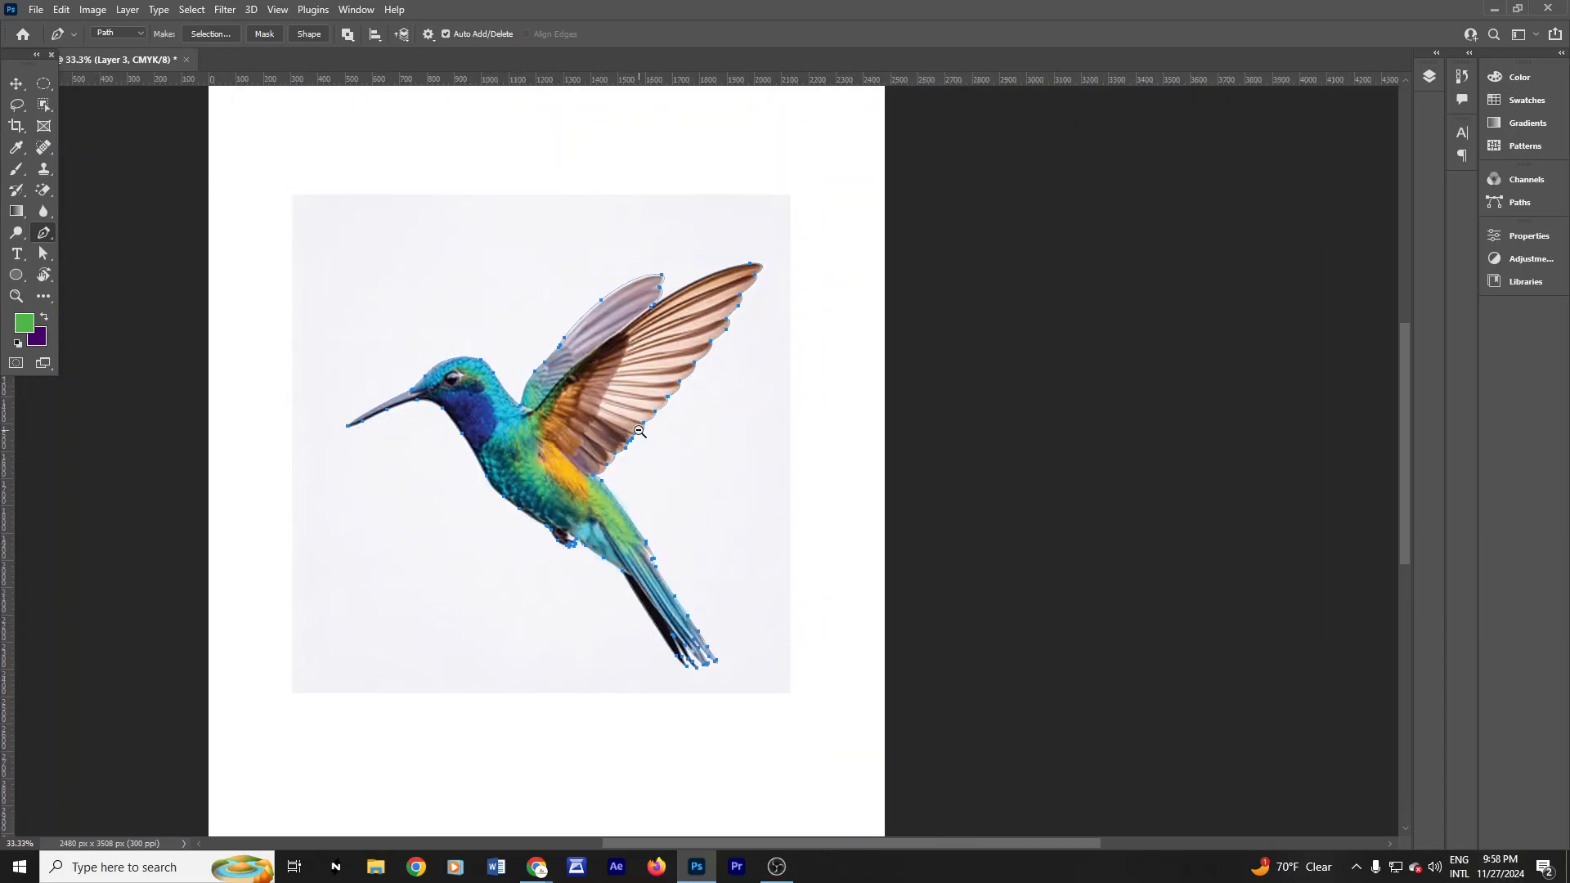
pyautogui.keyDown('alt'); pyautogui.click(656, 425); pyautogui.keyUp('alt')
pyautogui.keyDown('ctrl'); pyautogui.click(656, 425); pyautogui.keyUp('ctrl')
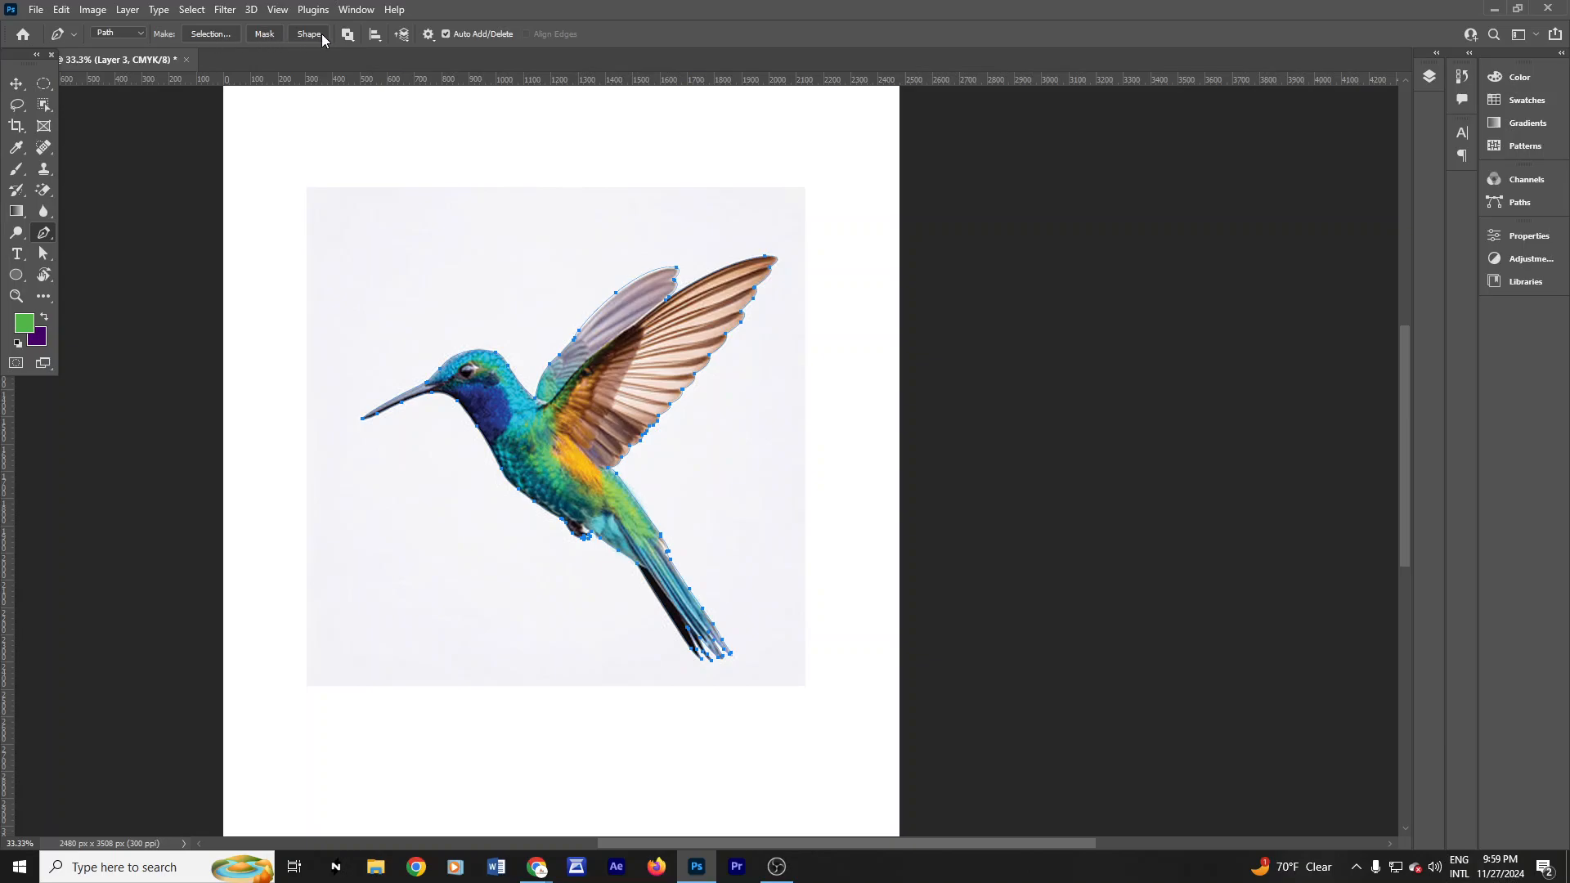
pyautogui.click(209, 35)
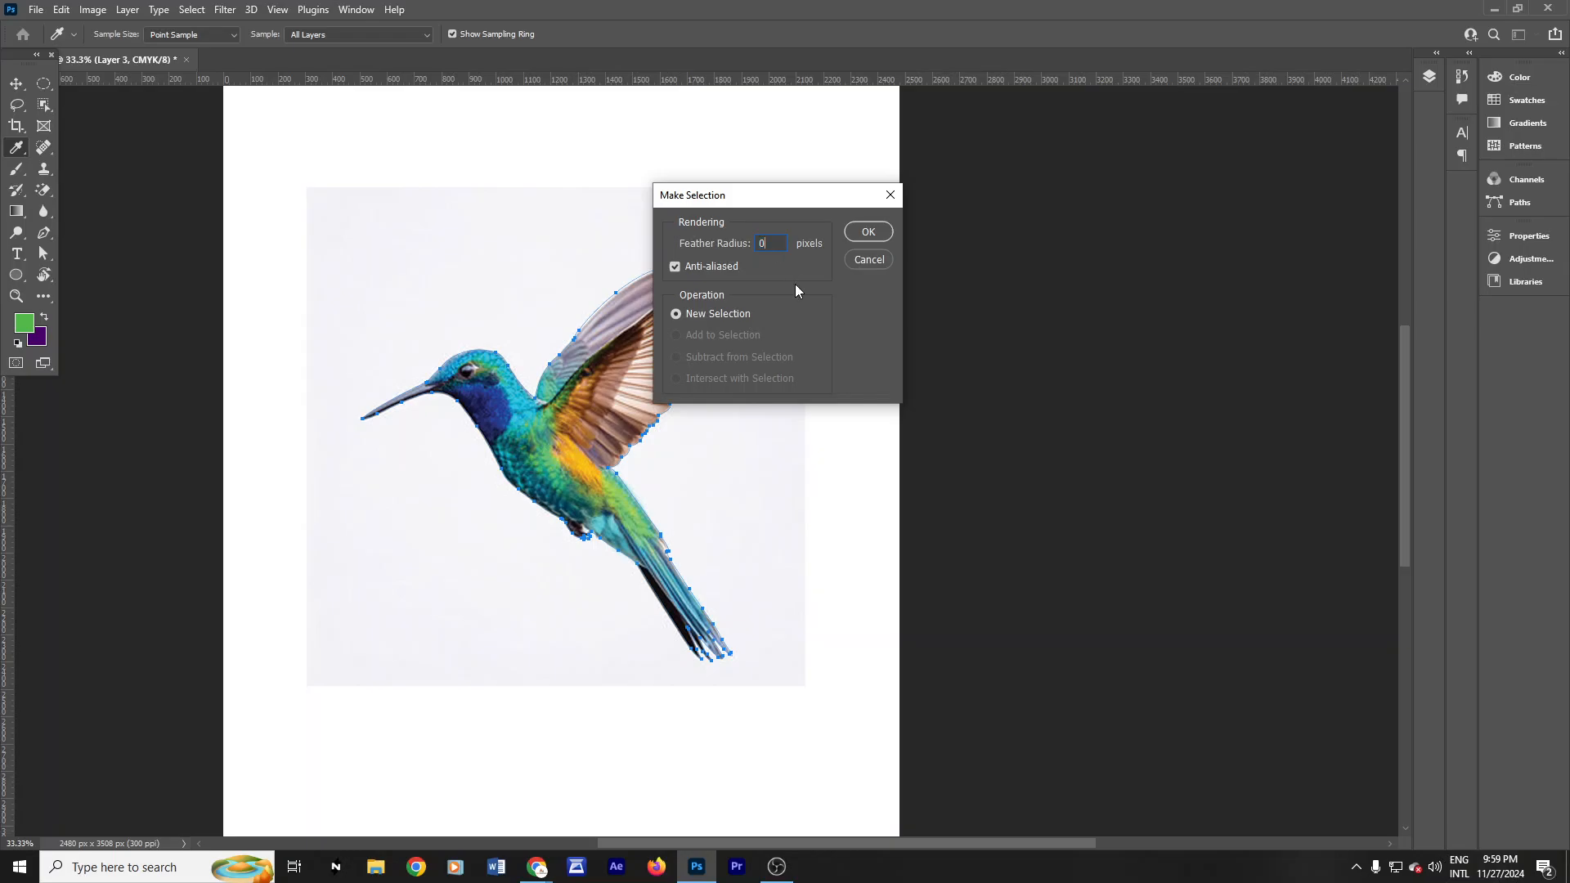
pyautogui.click(870, 233)
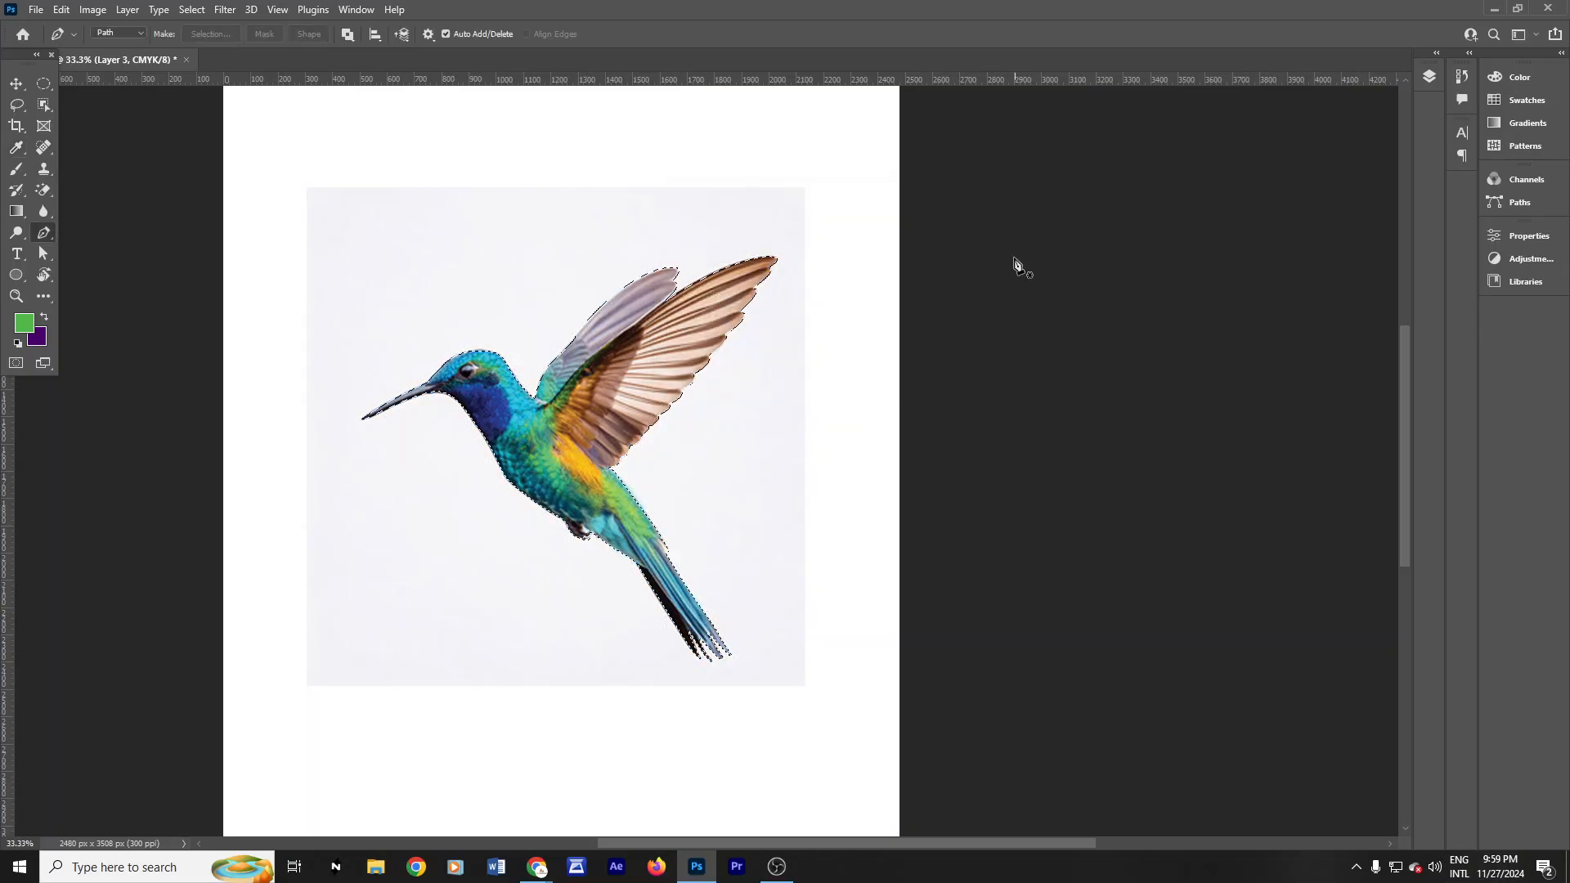
pyautogui.scroll(2, 578, 471)
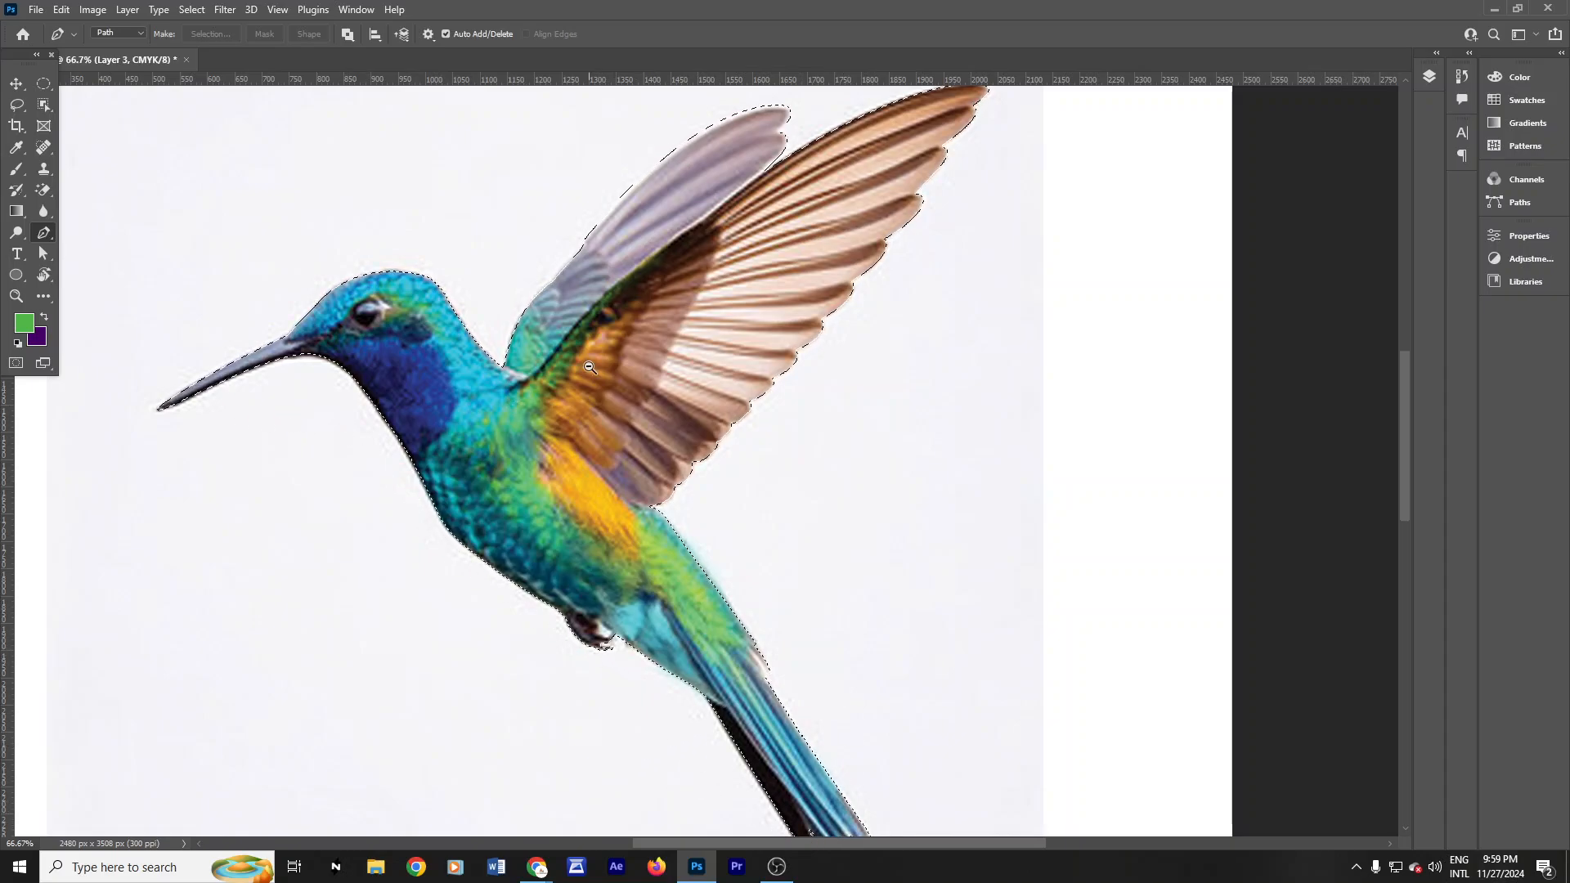
pyautogui.scroll(-2, 587, 366)
# Step: Copy the selected hummingbird from Layer 3 to a new layer and hide Layer 3 to check the cutout
pyautogui.click(1429, 78)
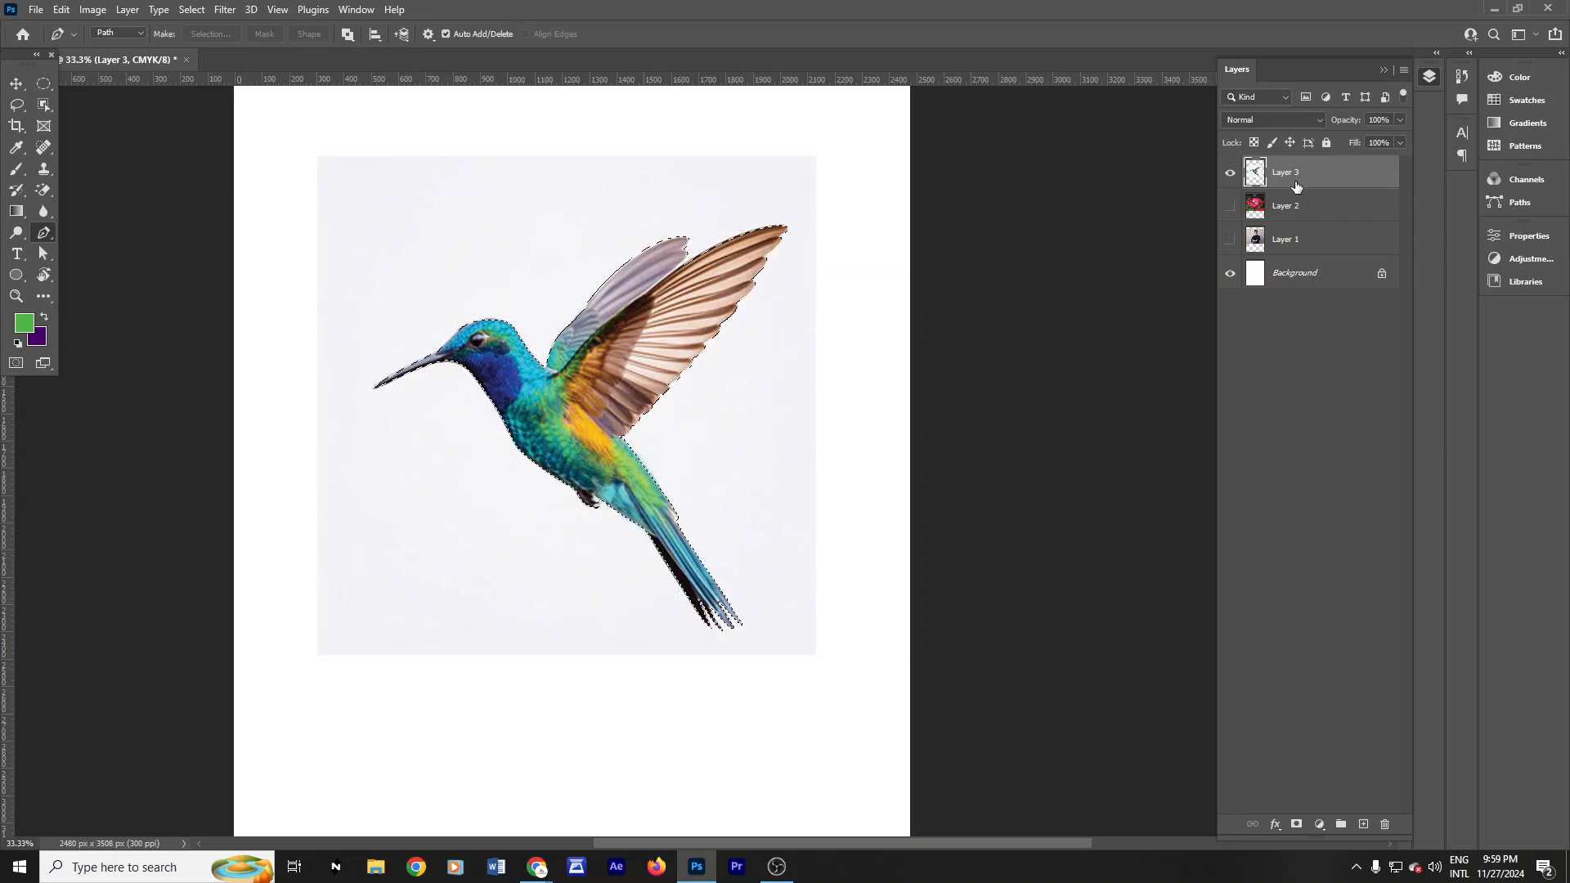
pyautogui.hotkey('ctrl', 'j')
pyautogui.click(1230, 207)
pyautogui.click(1231, 206)
pyautogui.click(1231, 207)
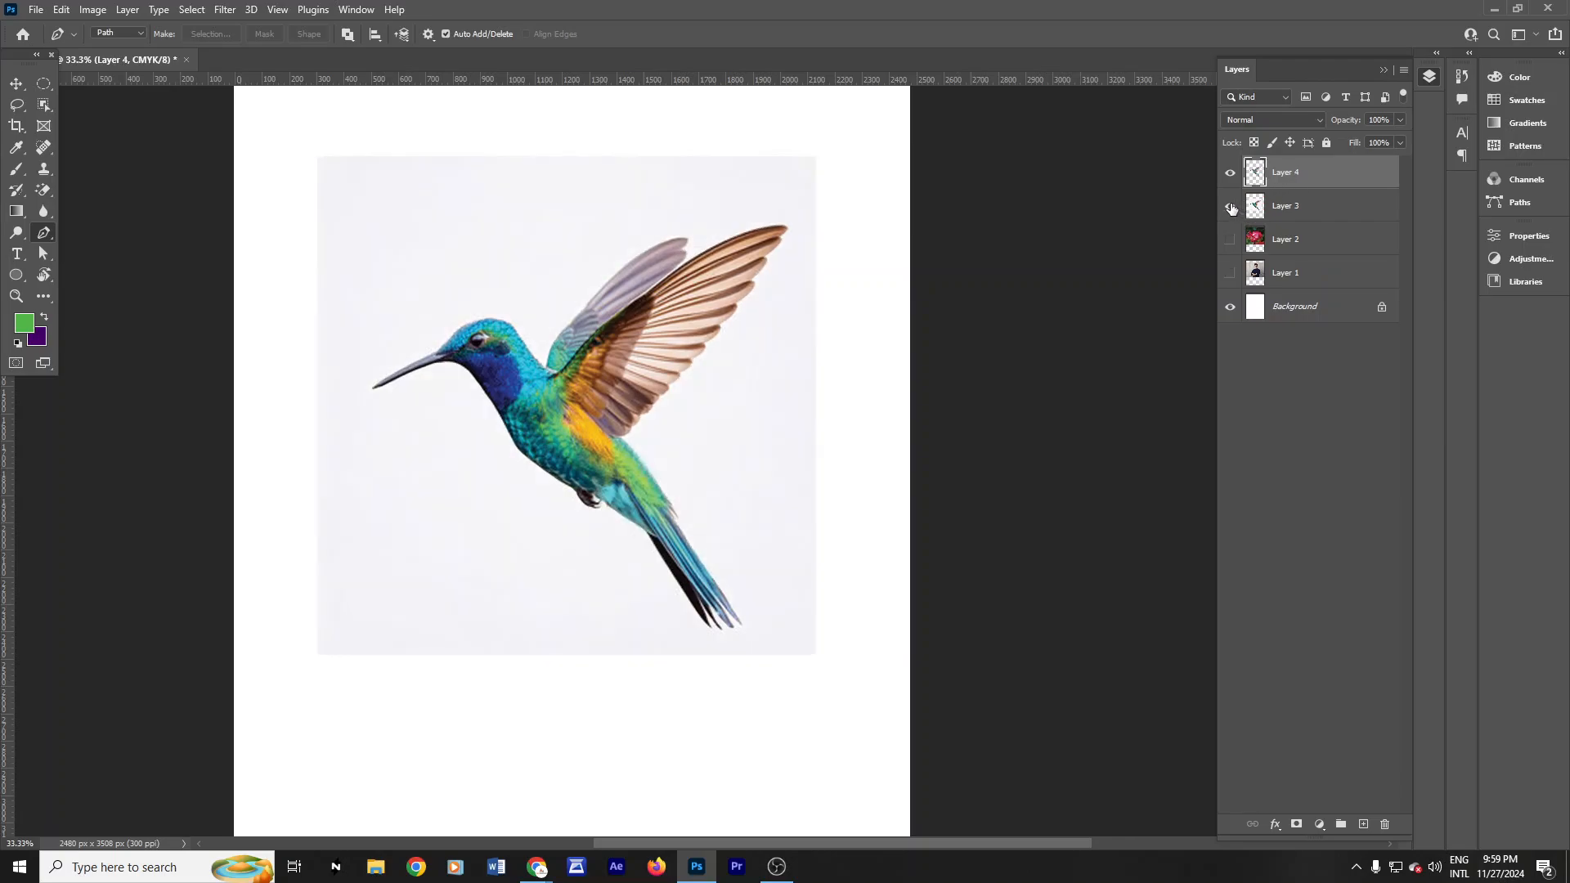
pyautogui.click(1231, 206)
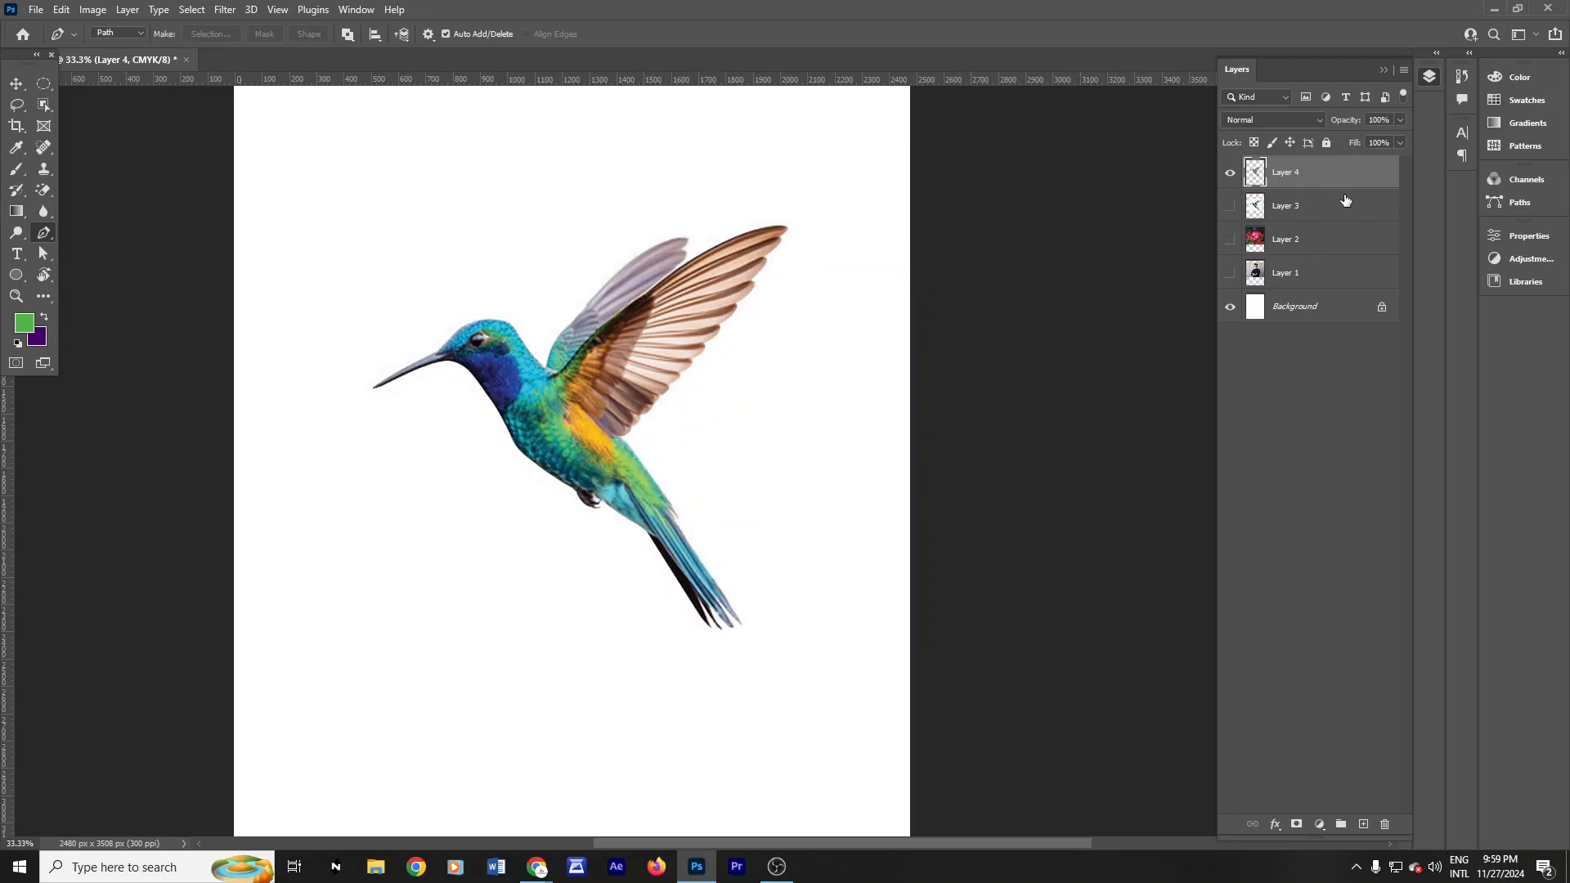
# Step: Undo the visibility changes, the copied layer and the selection to get back to the hummingbird path
pyautogui.hotkey('ctrl', 'z')
pyautogui.hotkey('ctrl', 'z')
pyautogui.hotkey('ctrl', 'z')
pyautogui.hotkey('ctrl', 'z')
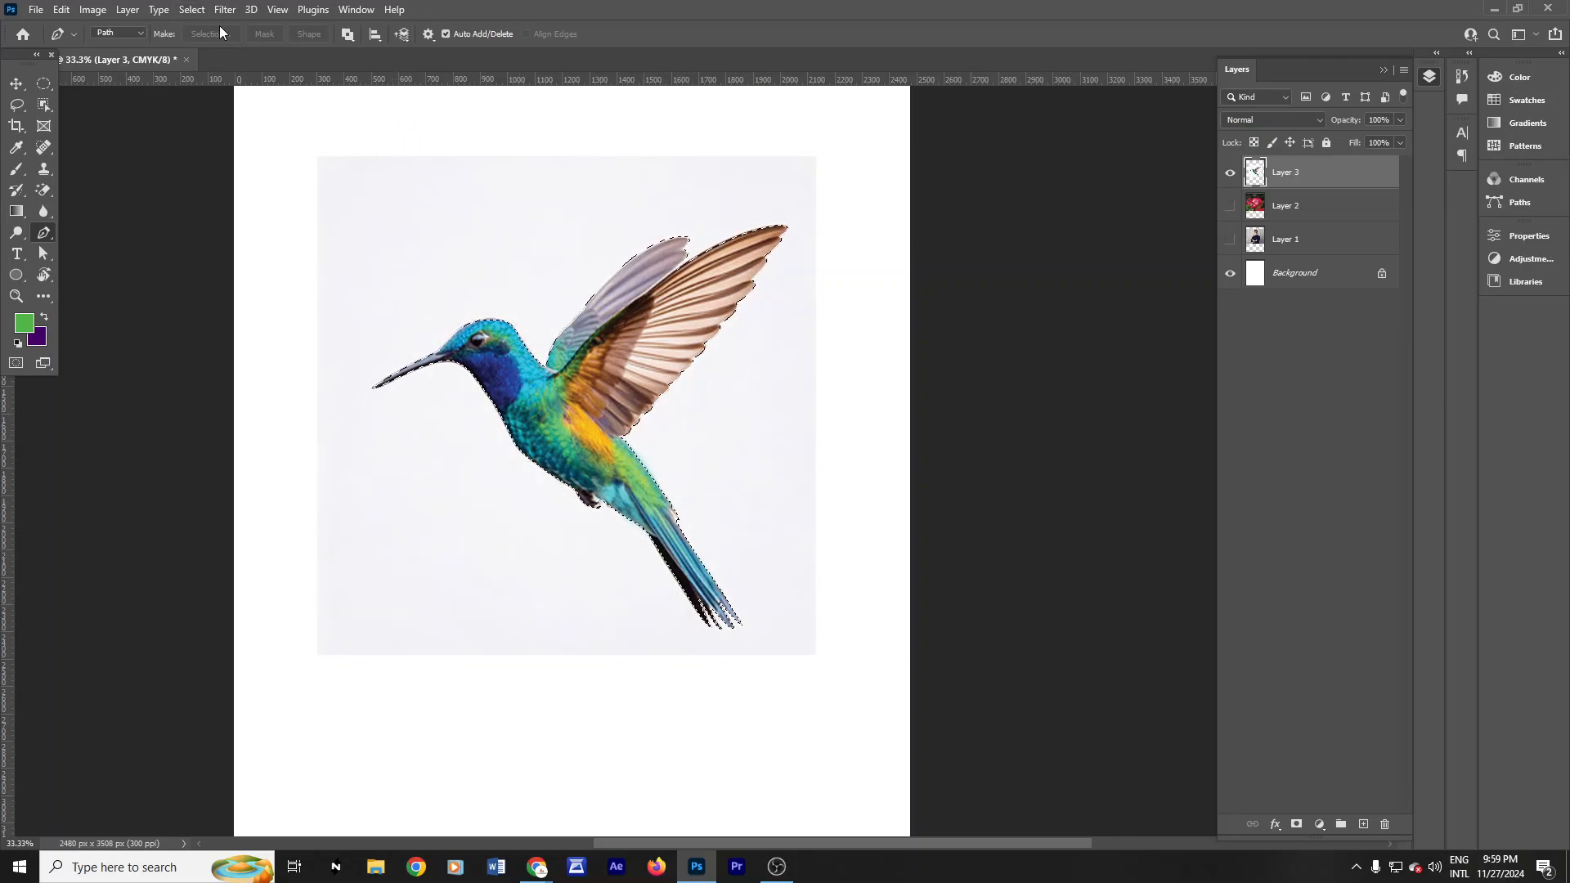
pyautogui.hotkey('ctrl', 'z')
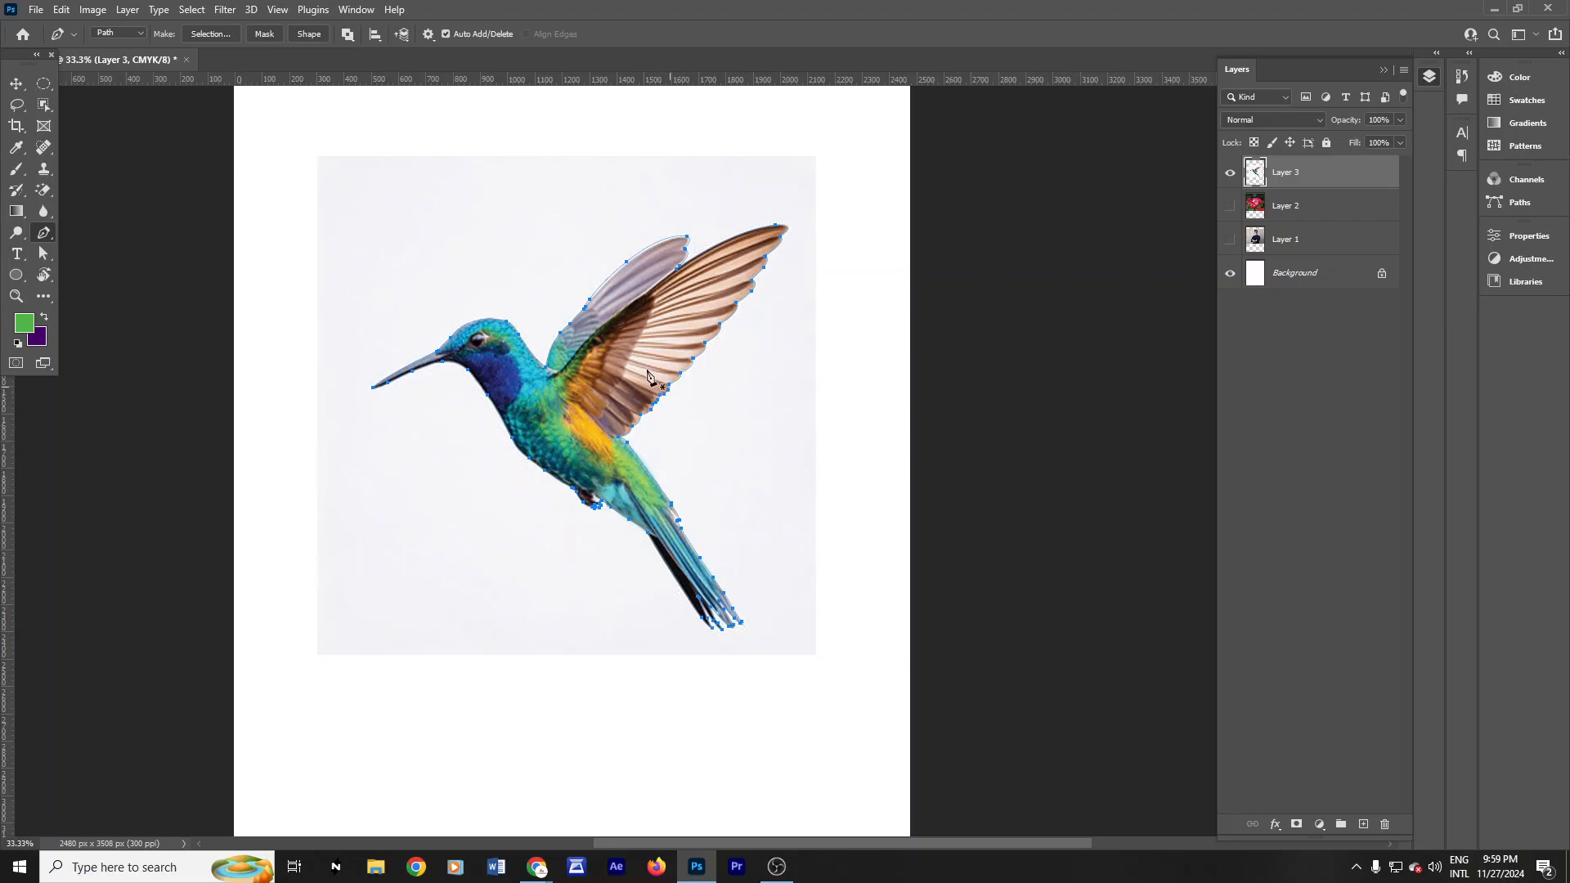
# Step: Make a 0-pixel feather selection from the hummingbird path again and undo it
pyautogui.rightClick(599, 324)
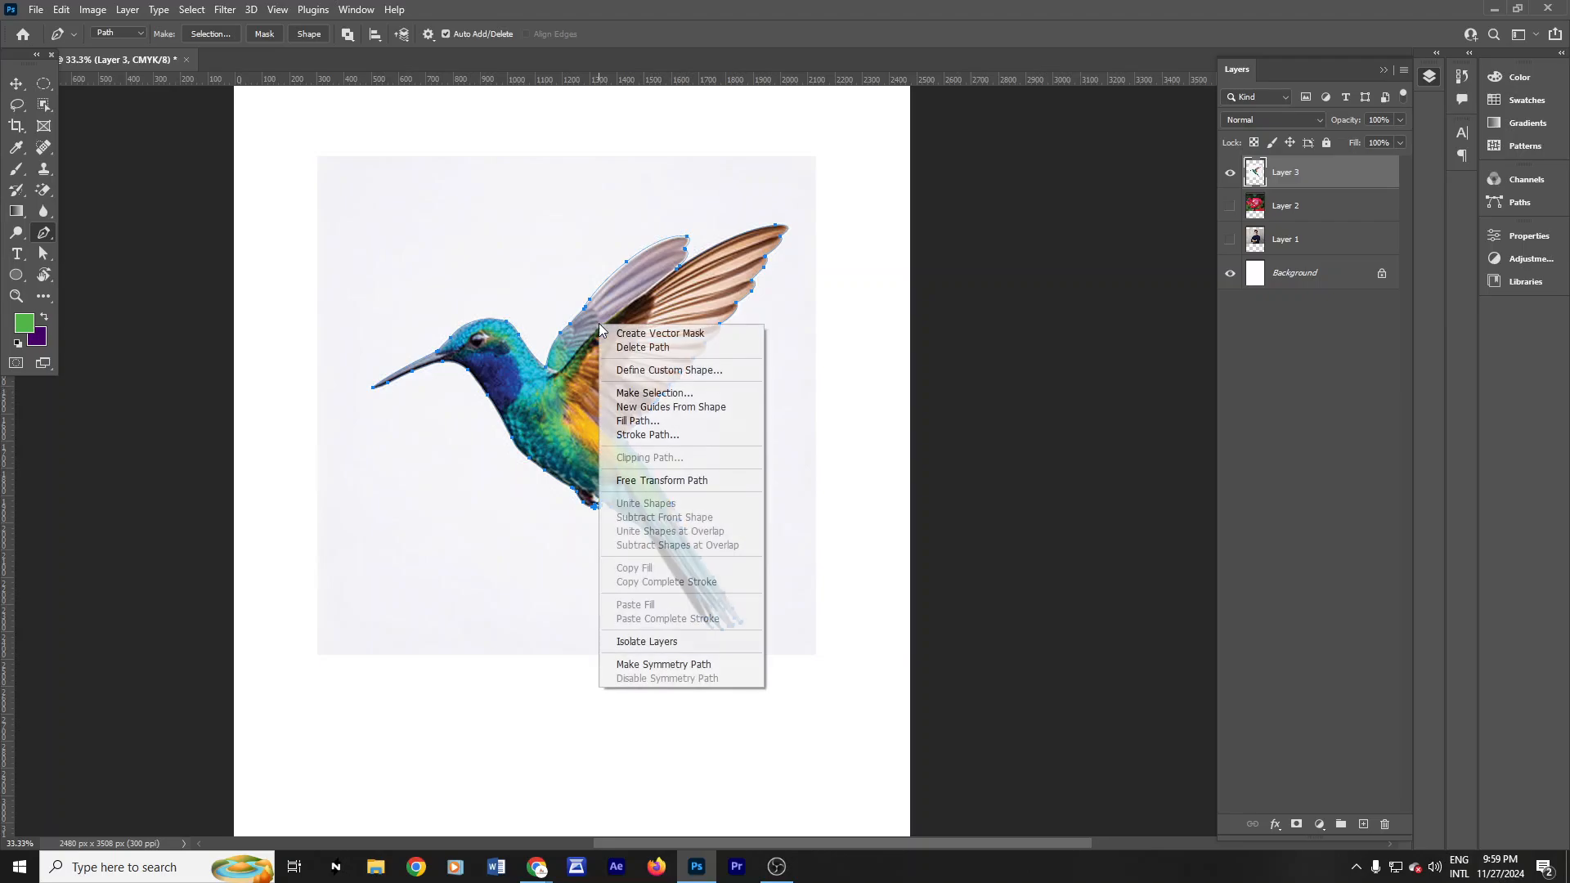
pyautogui.click(199, 36)
pyautogui.click(205, 34)
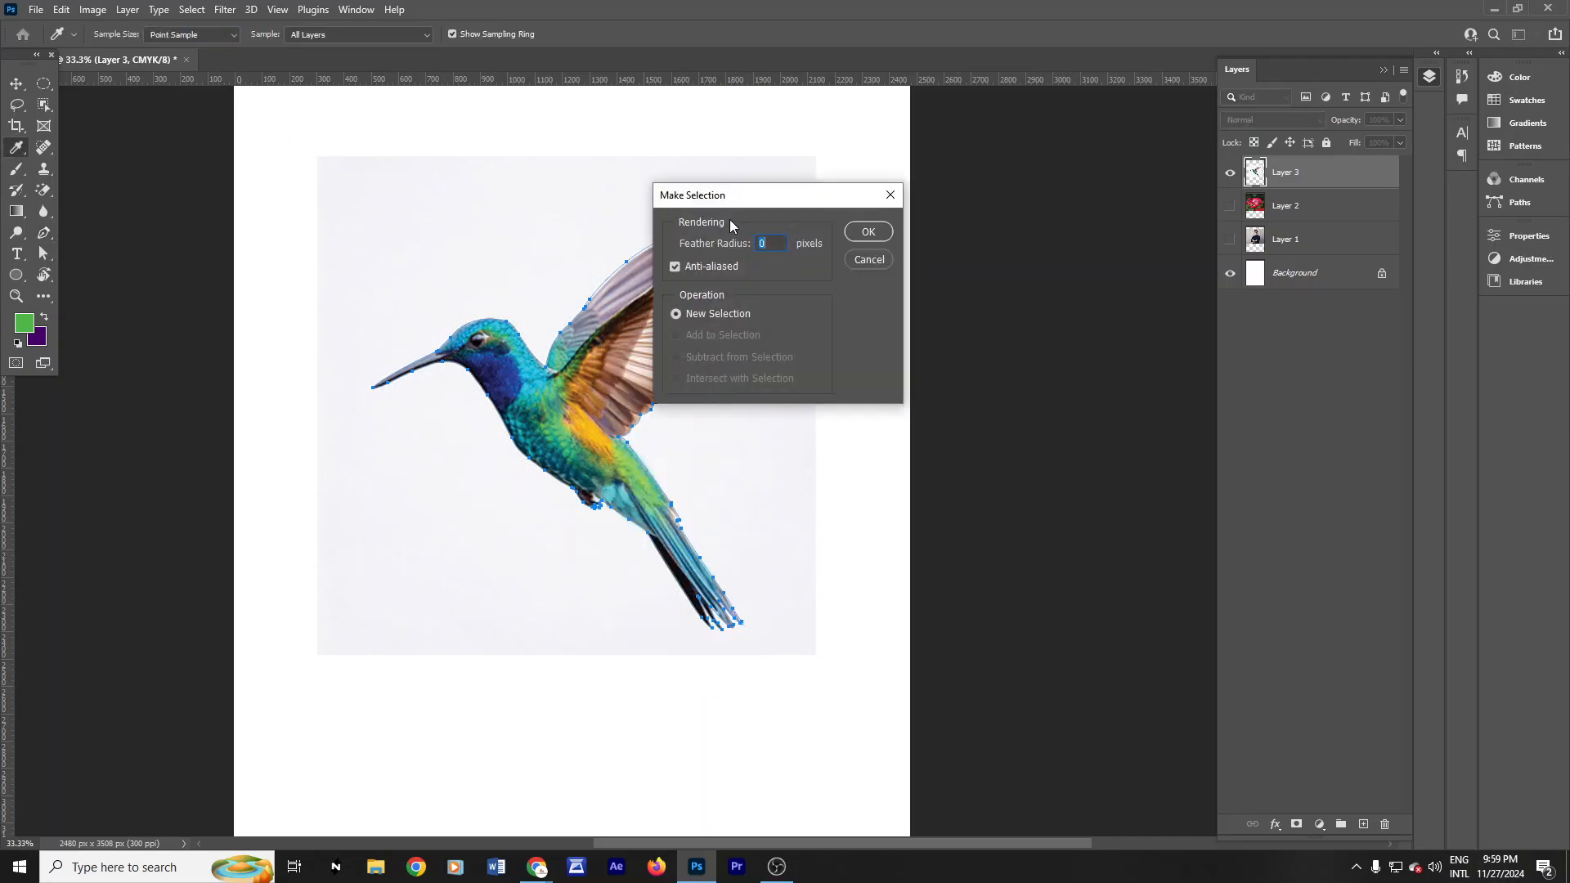
pyautogui.click(868, 232)
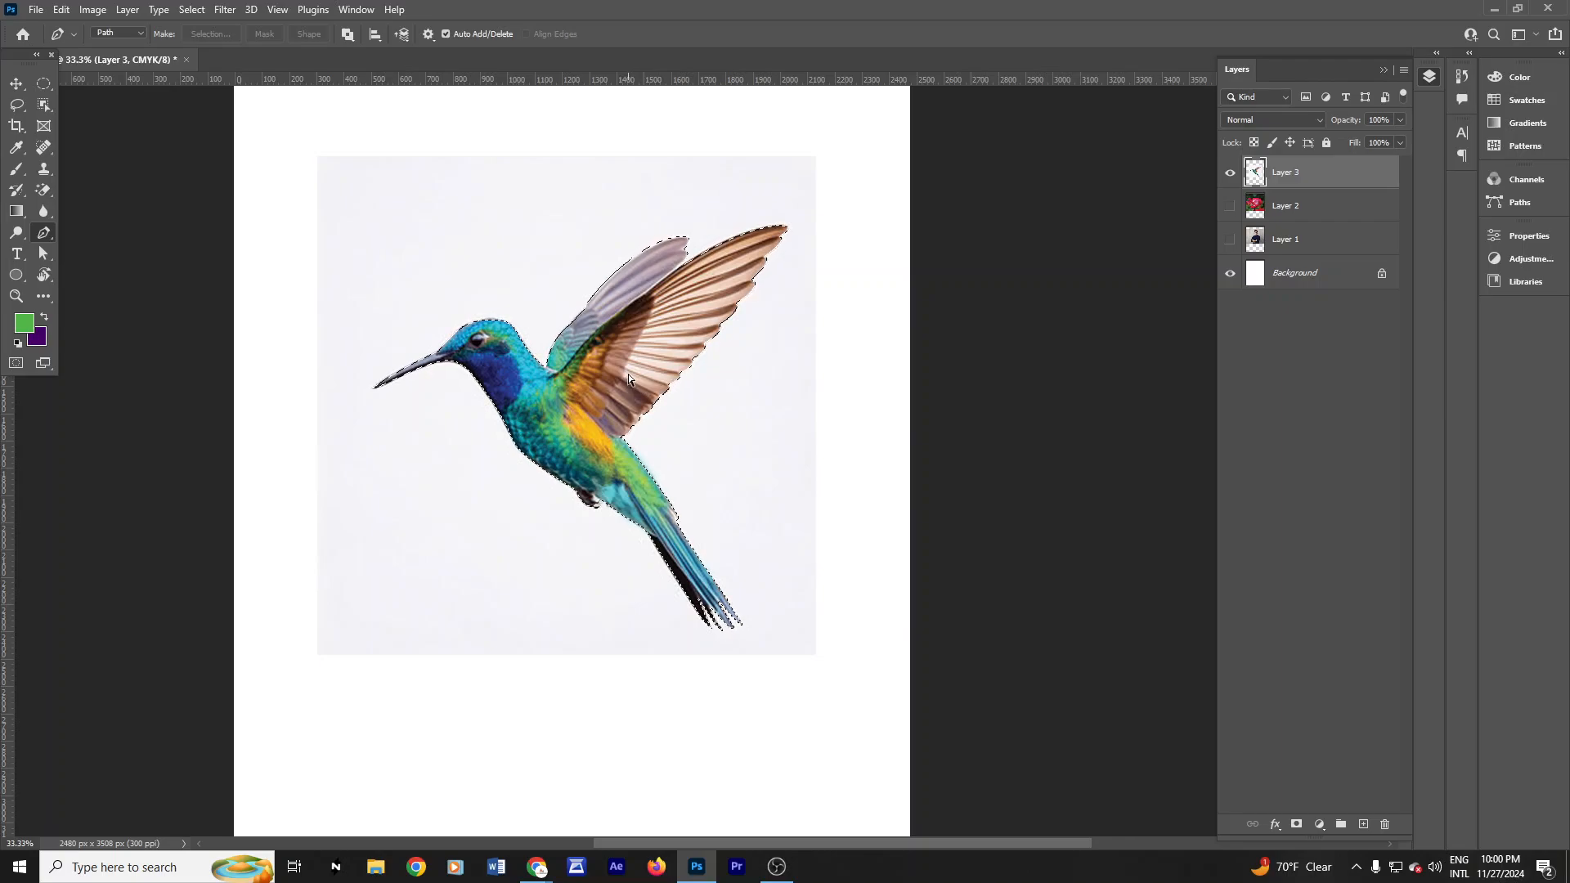
pyautogui.hotkey('ctrl', 'z')
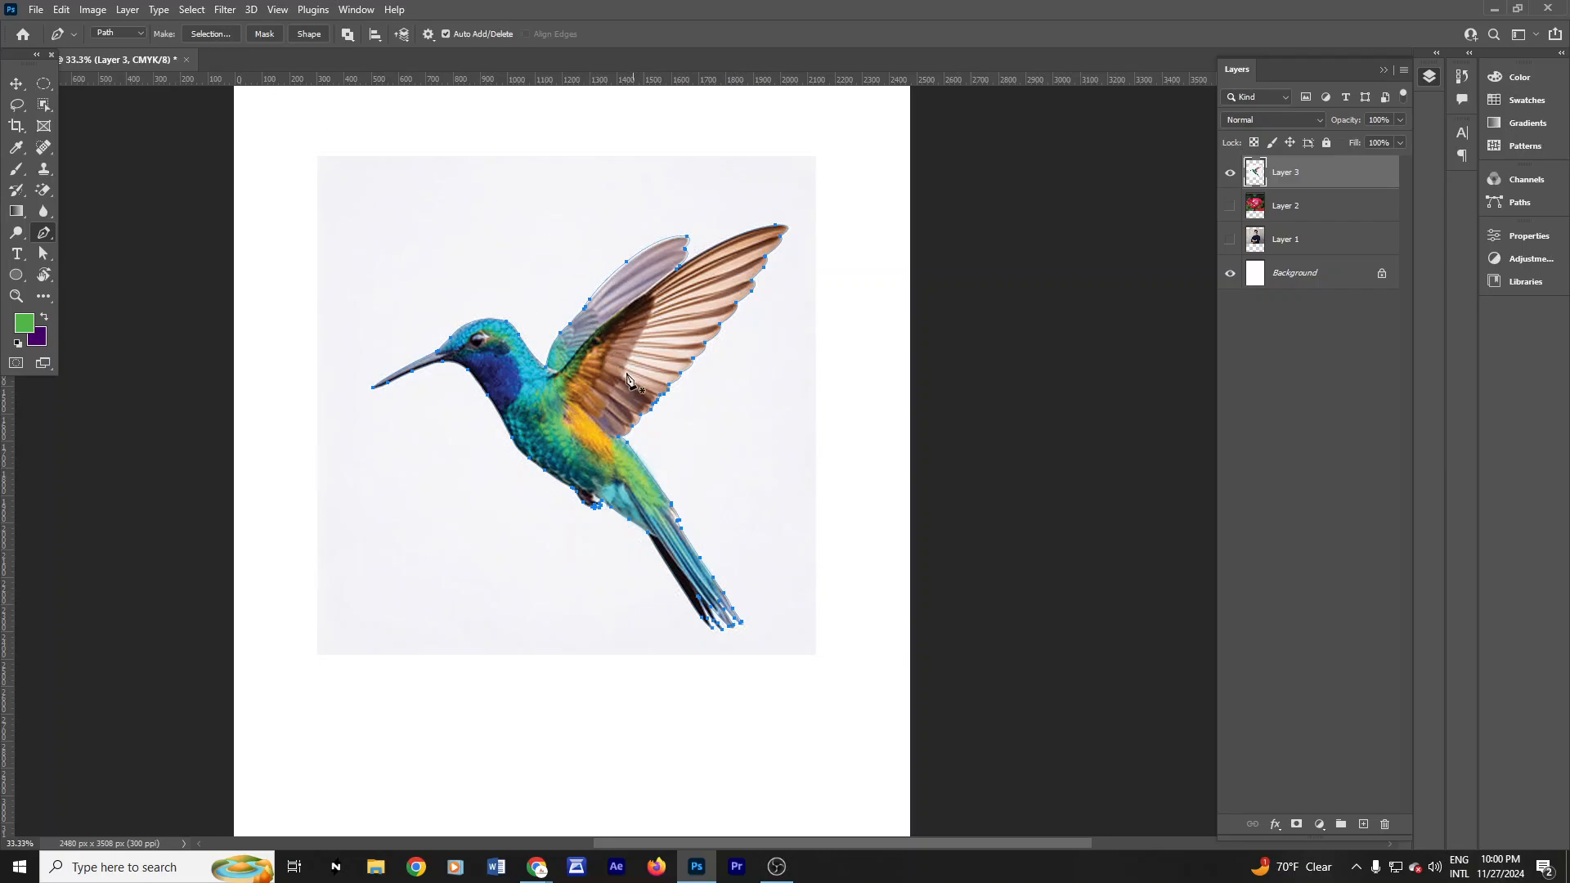
# Step: Demonstrate the path's own Make Selection command with a 0-pixel feather and revert to the path
pyautogui.rightClick(568, 346)
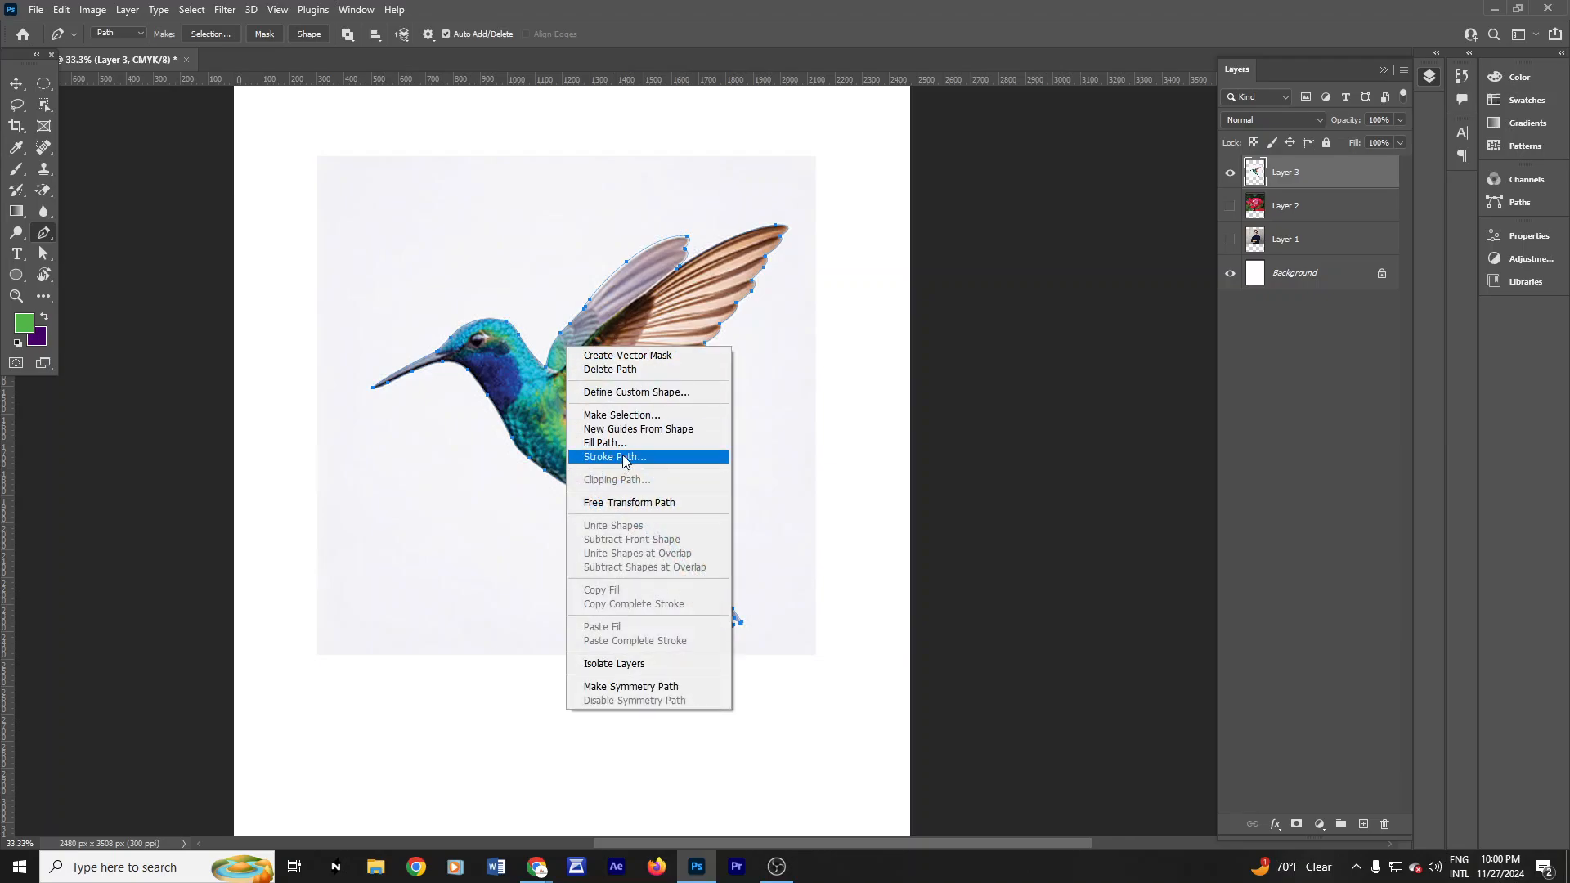
pyautogui.click(643, 415)
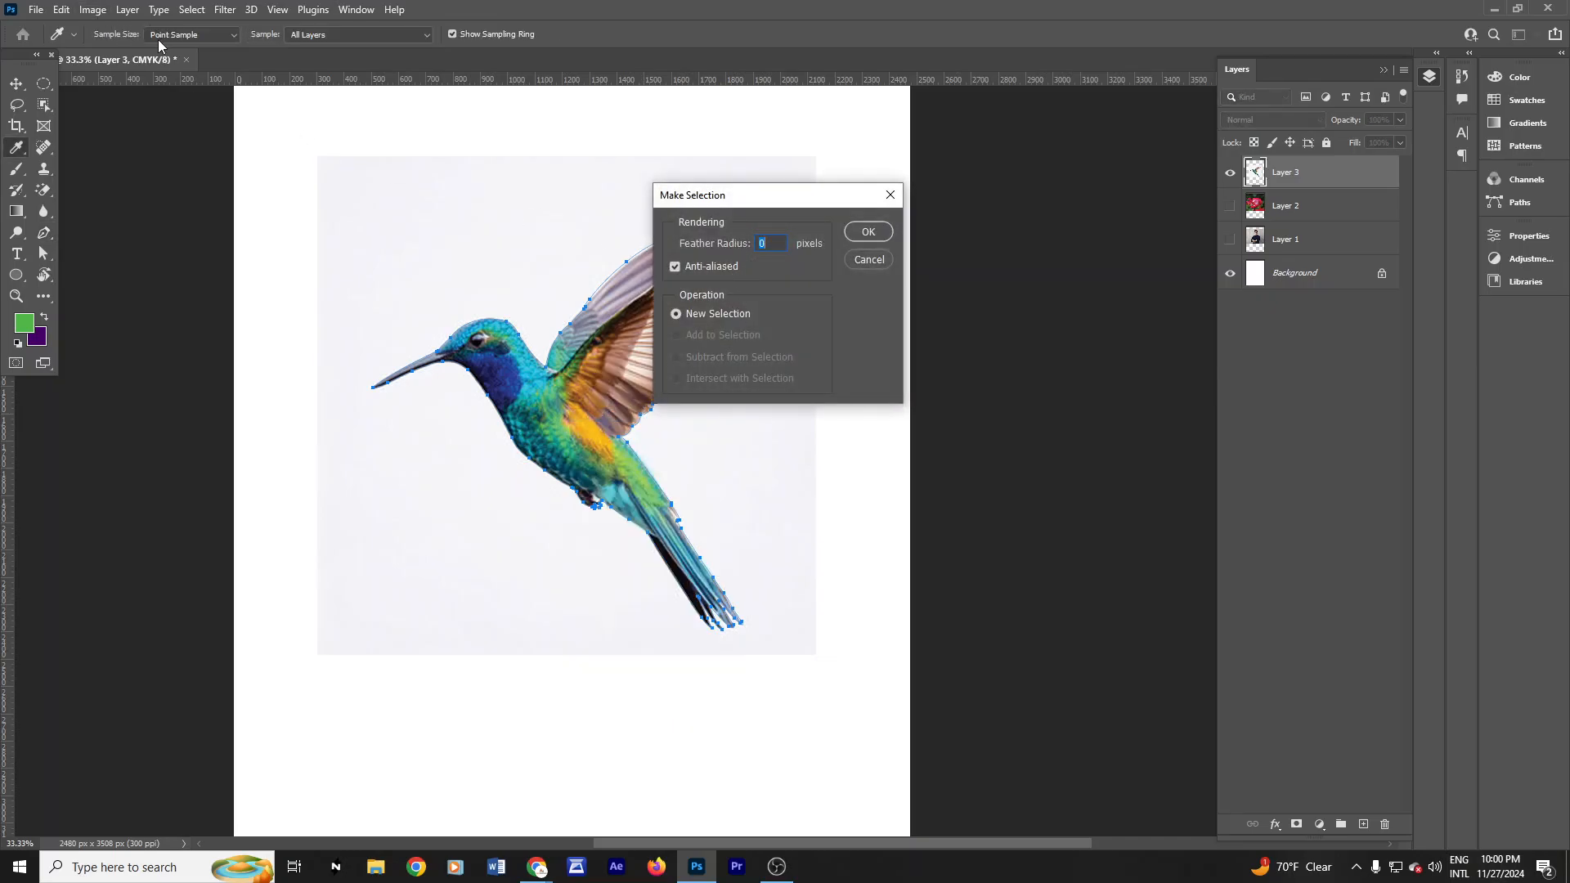
pyautogui.click(869, 232)
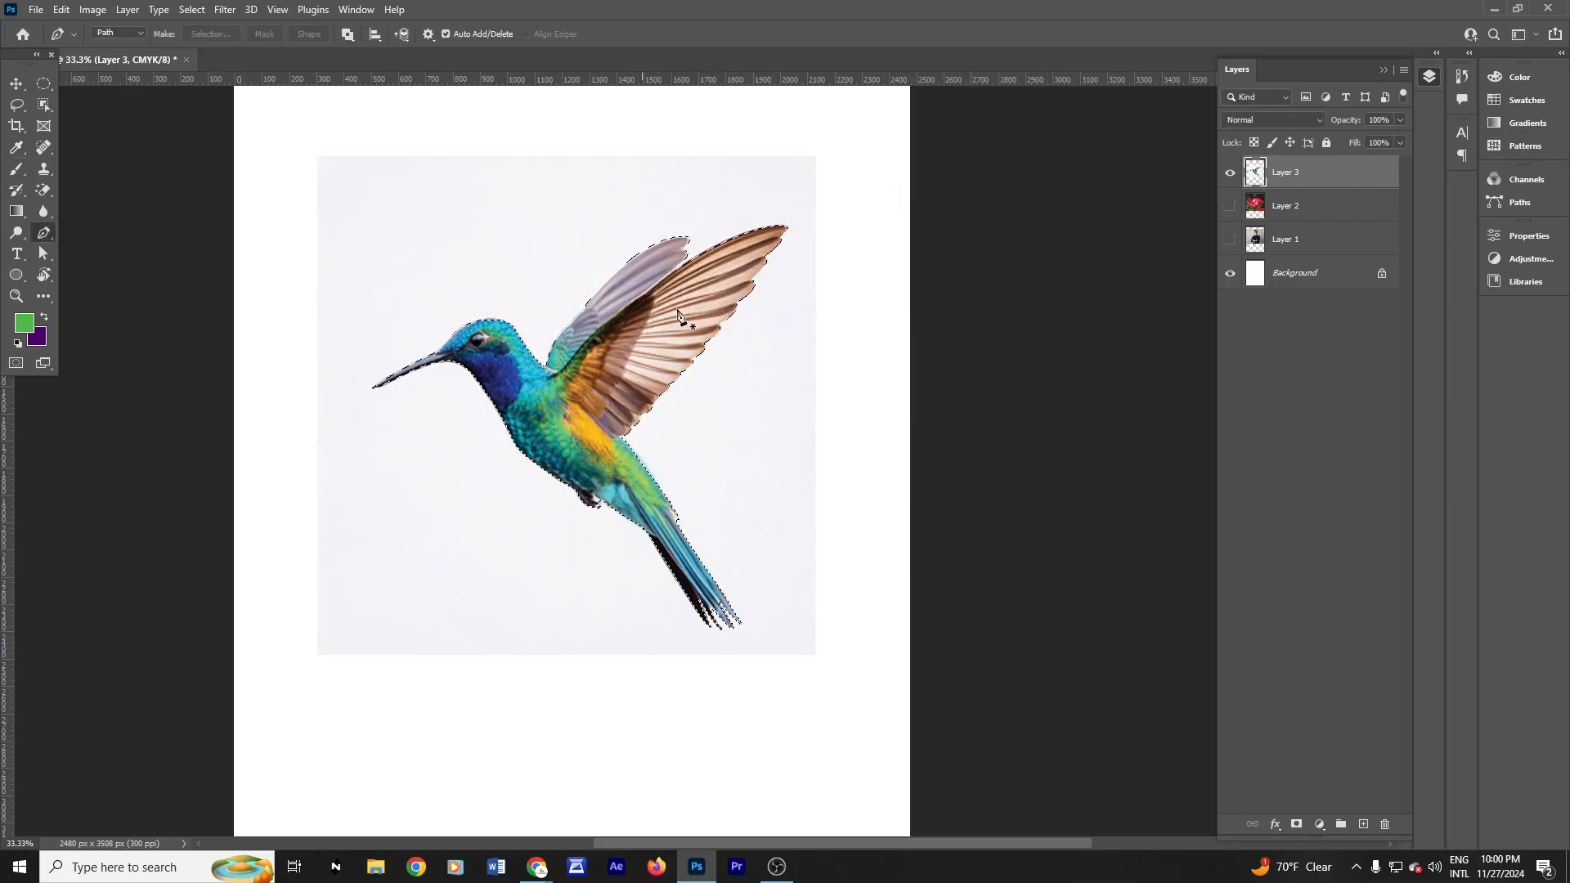
pyautogui.hotkey('ctrl', 'z')
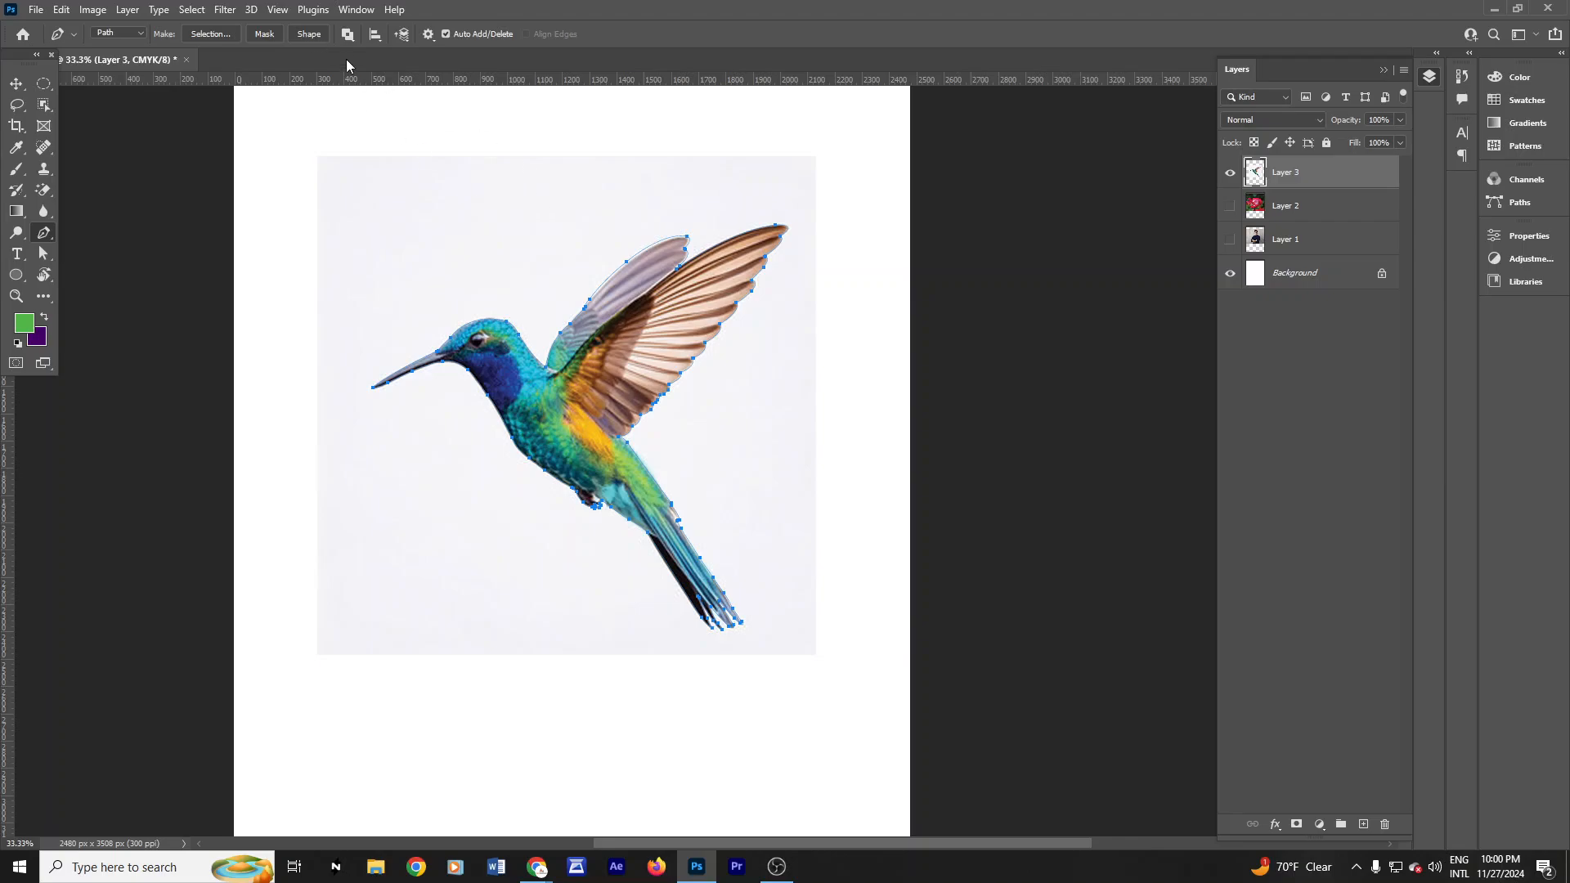
# Step: Convert the hummingbird path into a shape layer and switch to the Rectangle Tool to access its shape options
pyautogui.click(314, 34)
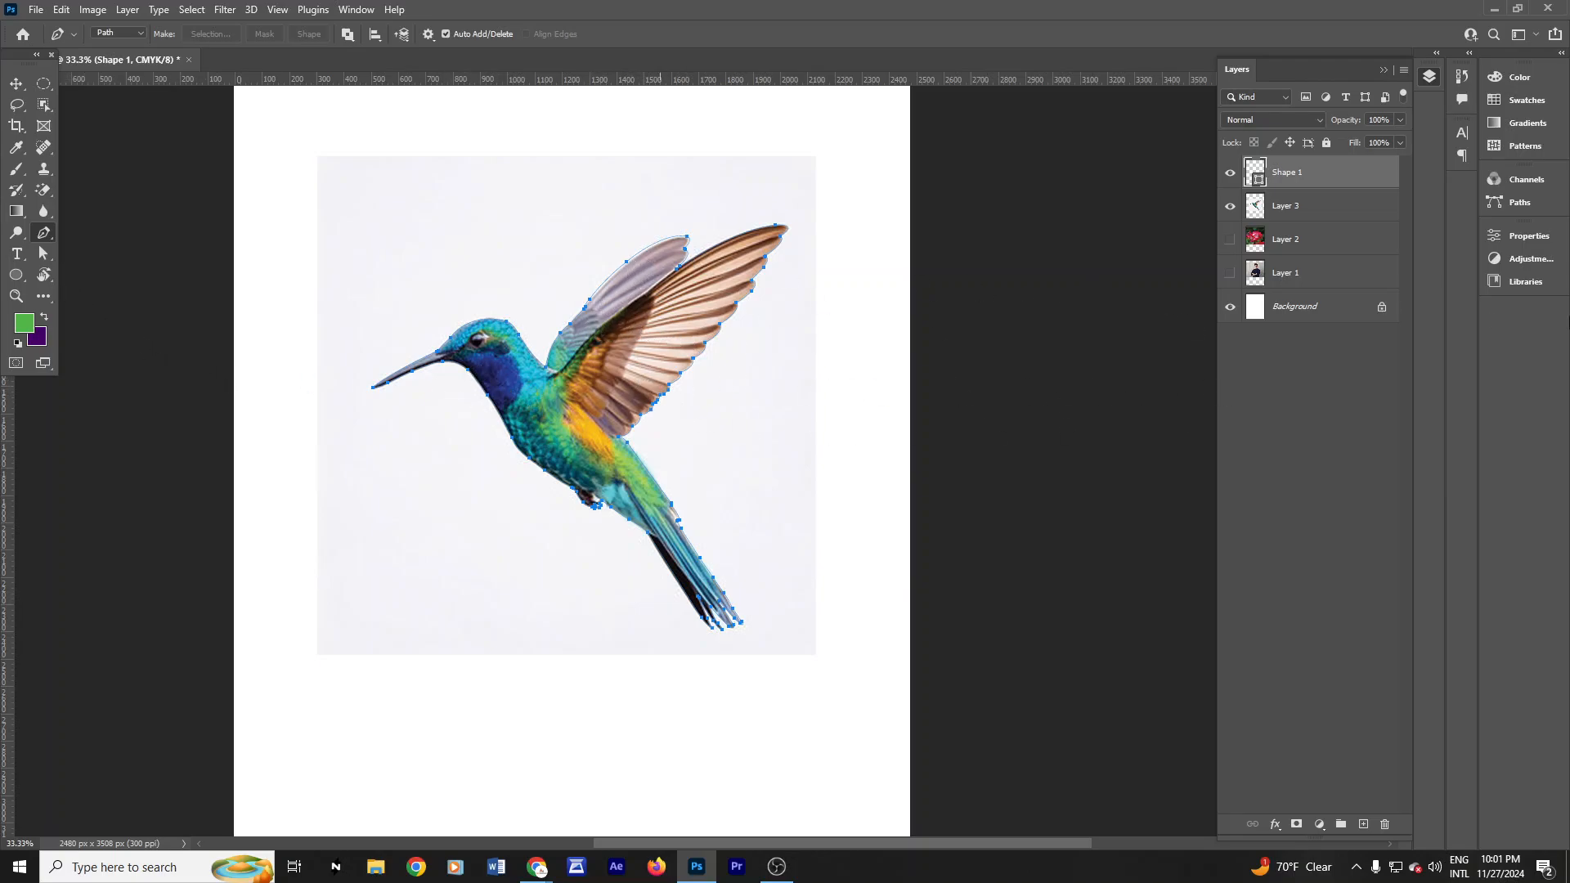
pyautogui.click(16, 279)
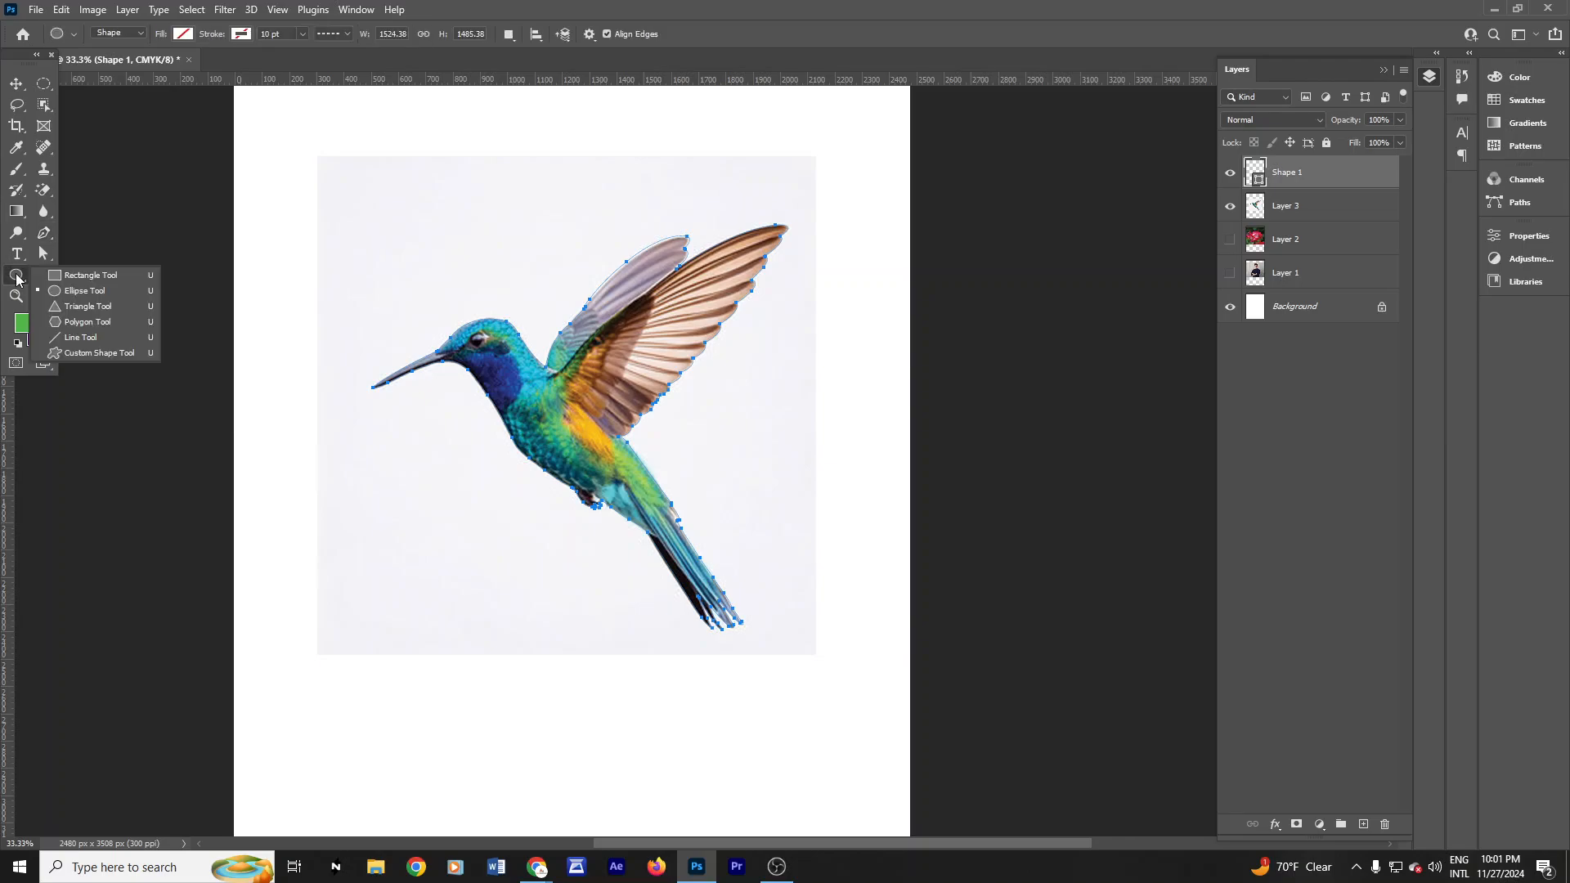
pyautogui.click(88, 279)
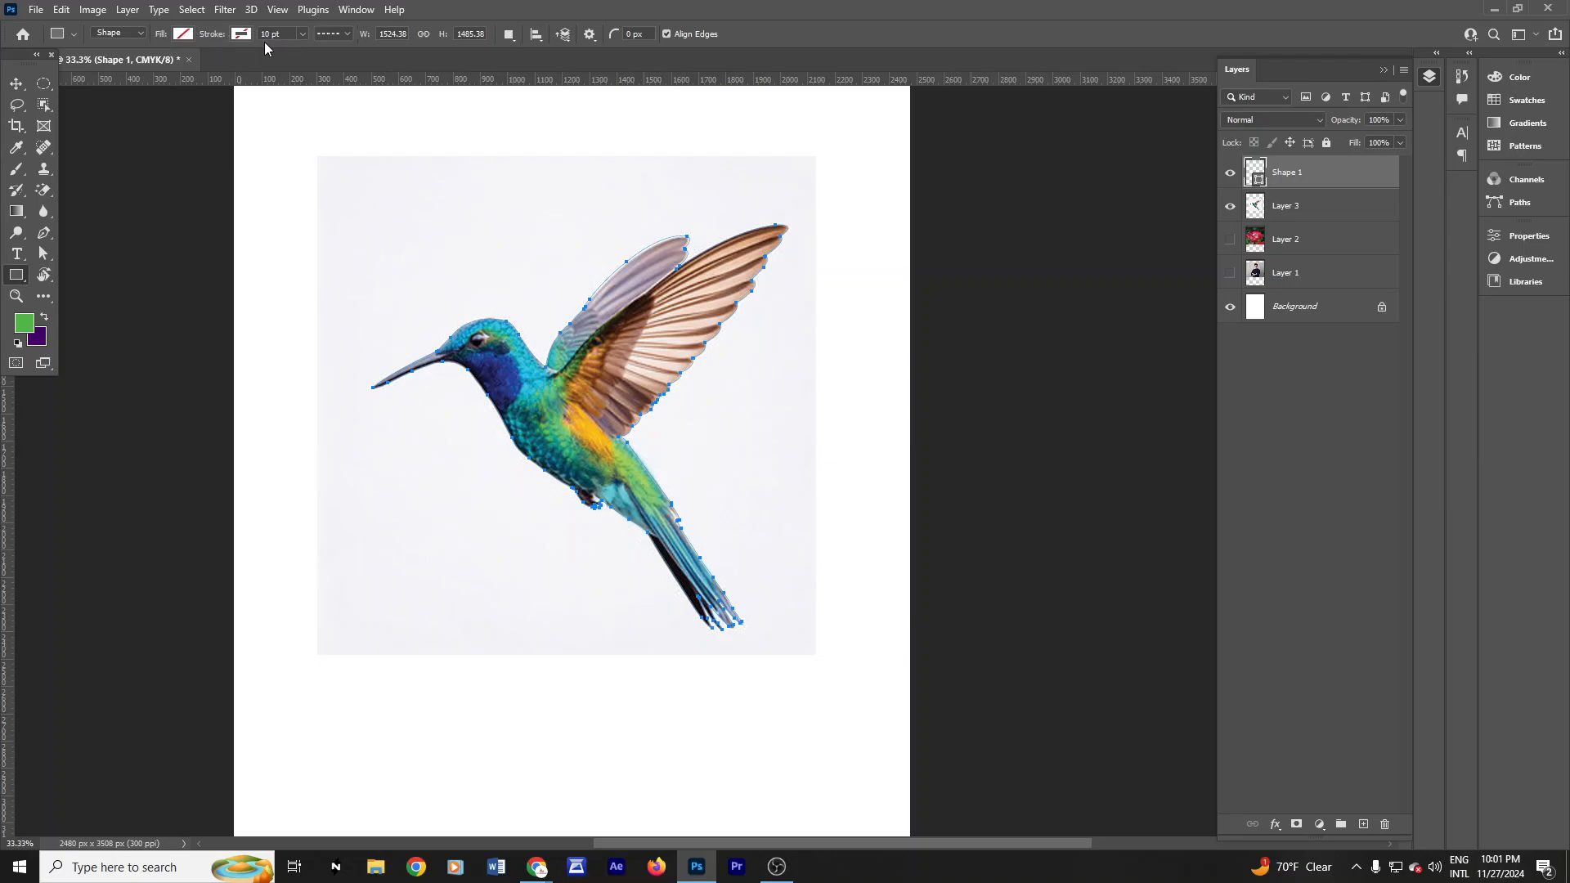
# Step: Fill the hummingbird shape with the recent green swatch and change the fill to red
pyautogui.click(181, 35)
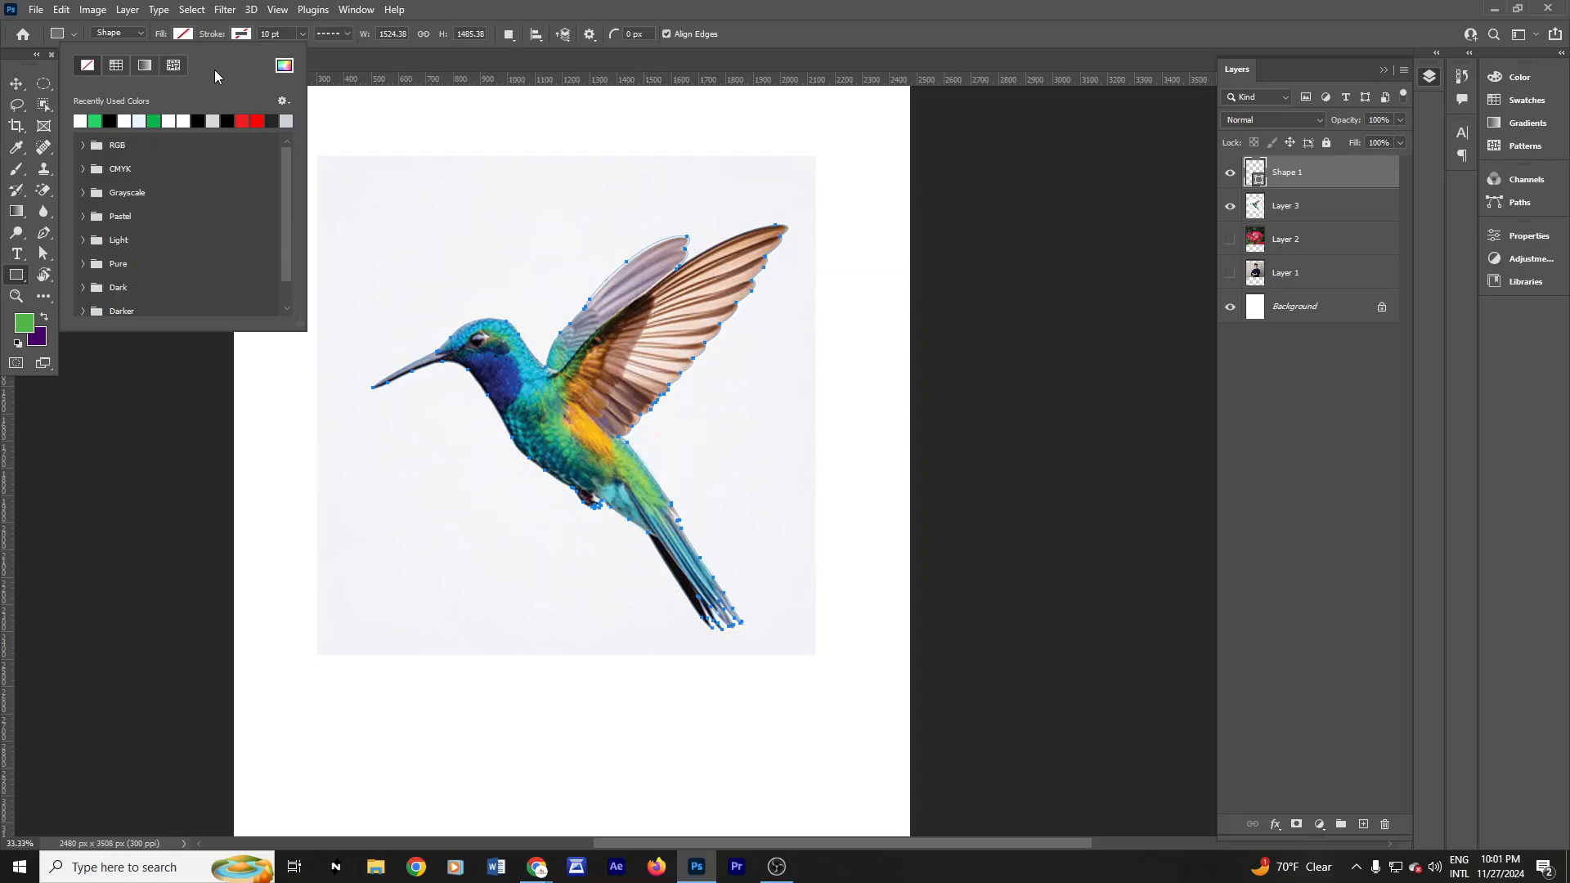
pyautogui.click(155, 121)
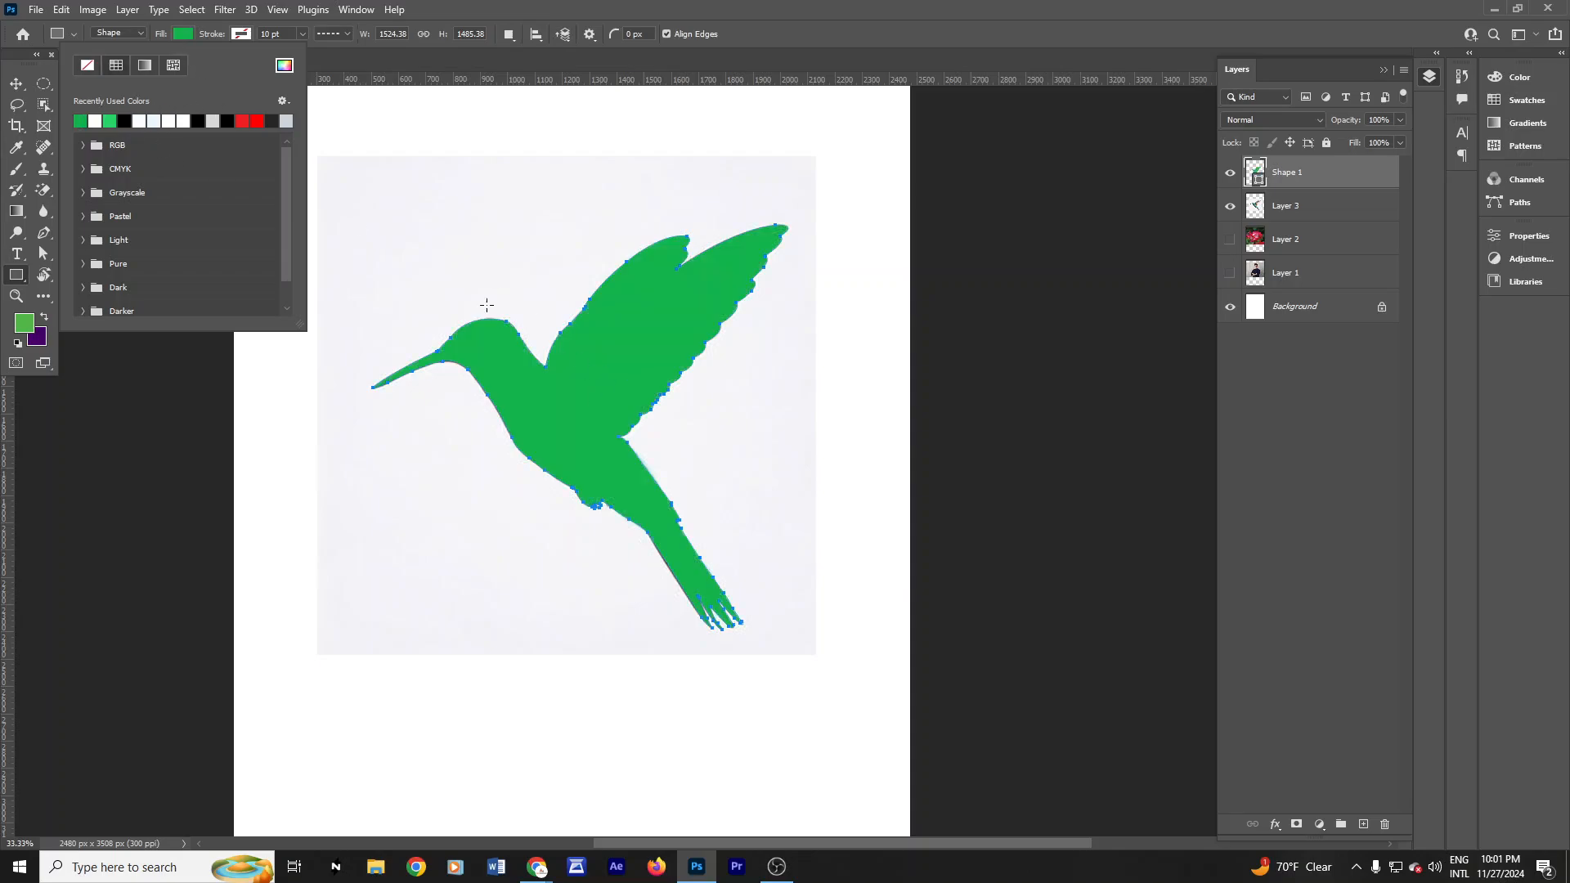
pyautogui.click(246, 119)
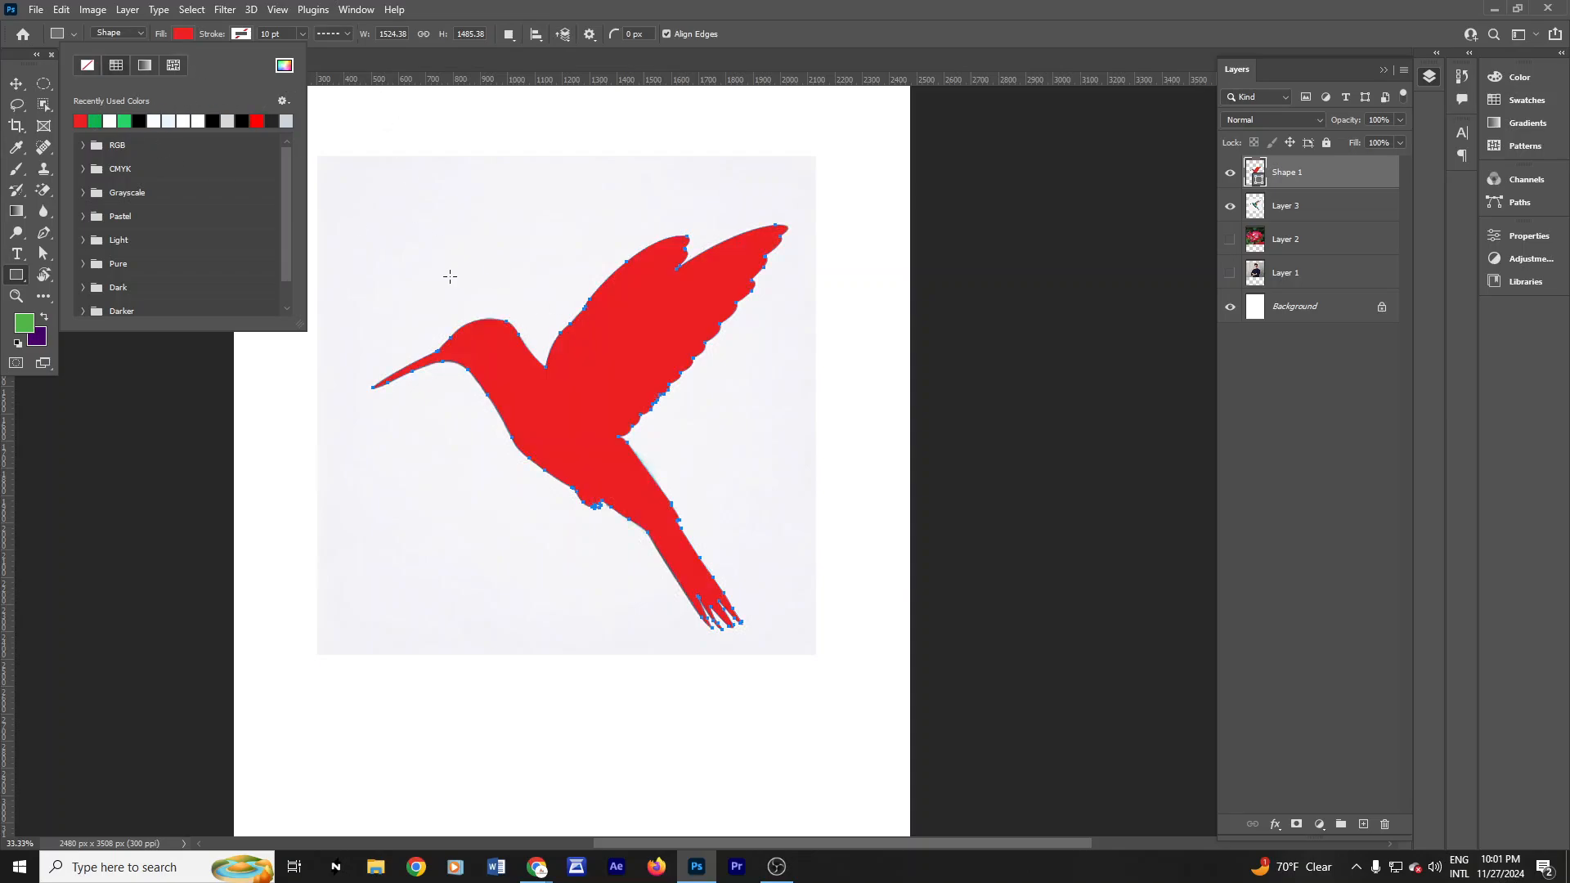
# Step: Open the shape's custom fill color and sample the light grey and white areas around the hummingbird
pyautogui.click(285, 69)
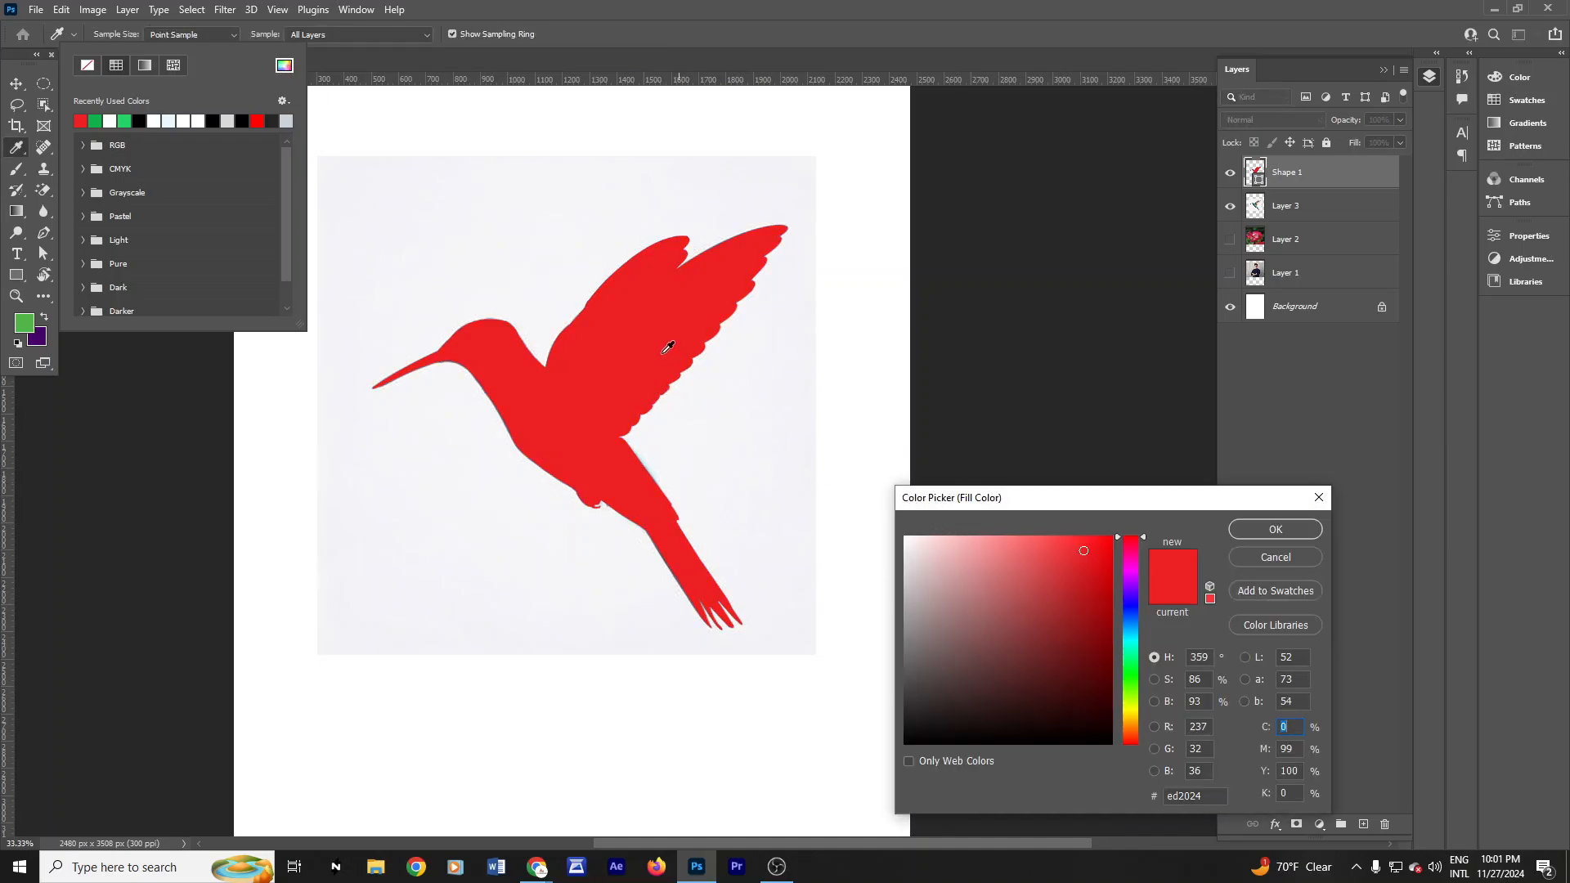
pyautogui.click(739, 443)
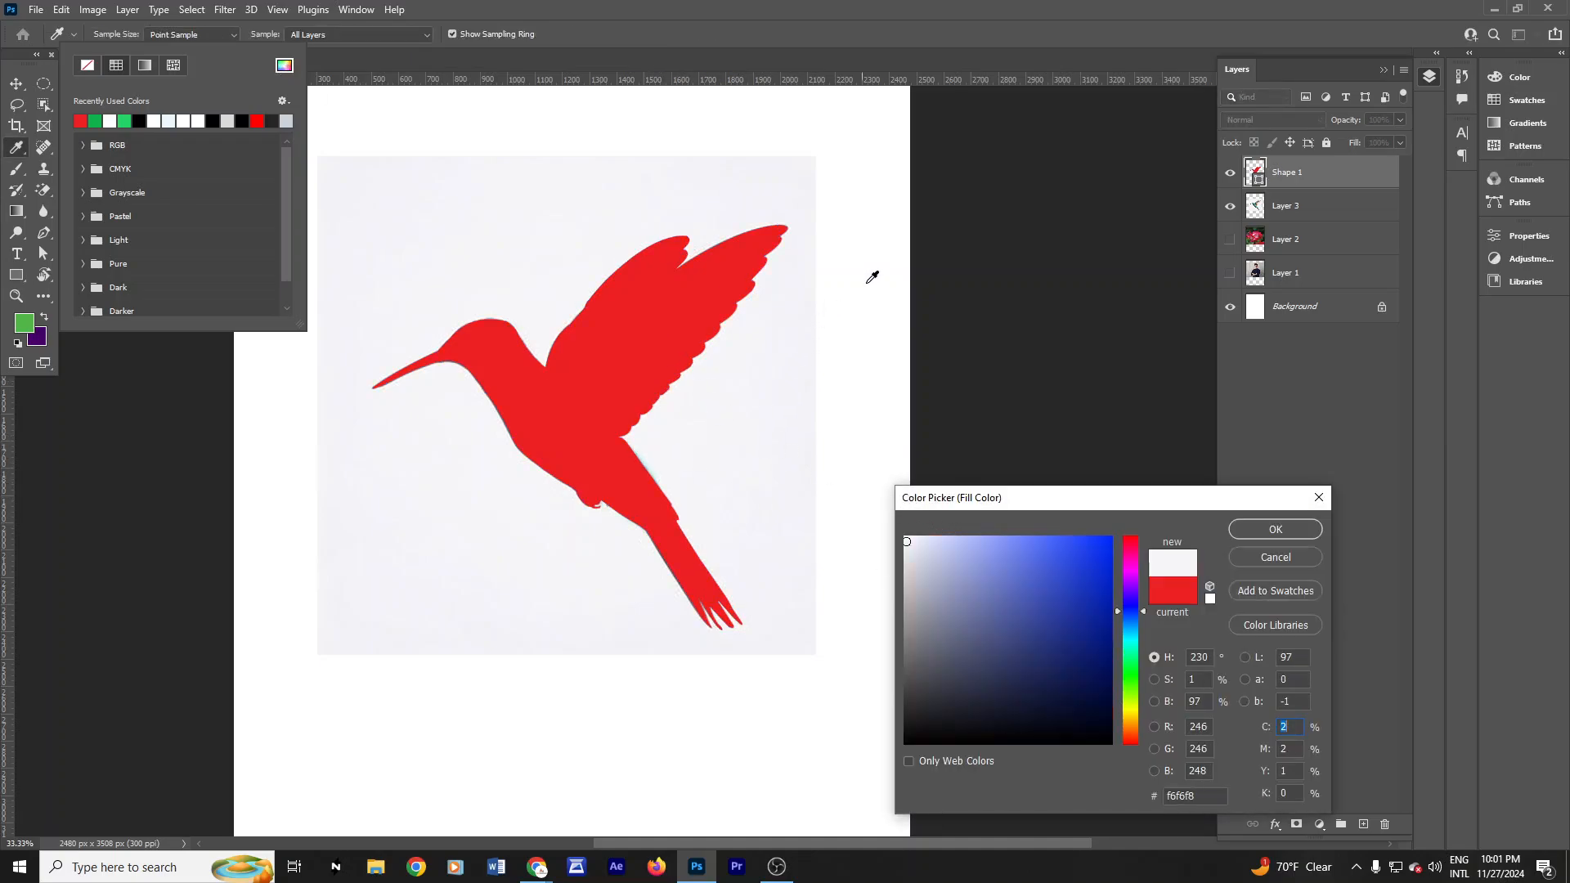
pyautogui.click(876, 272)
pyautogui.click(766, 429)
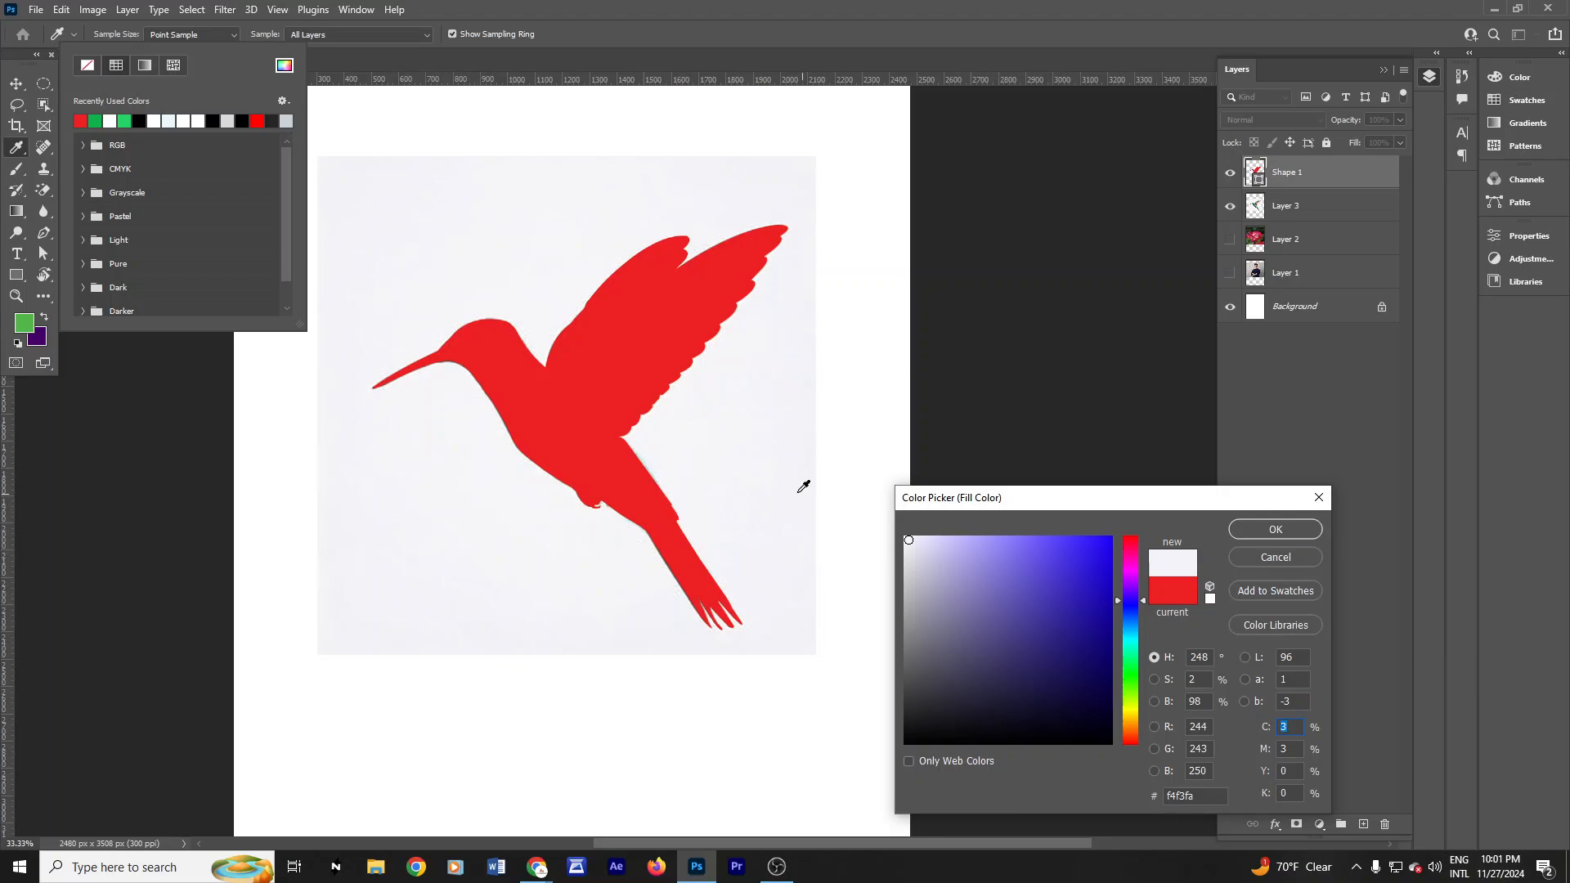
pyautogui.click(792, 320)
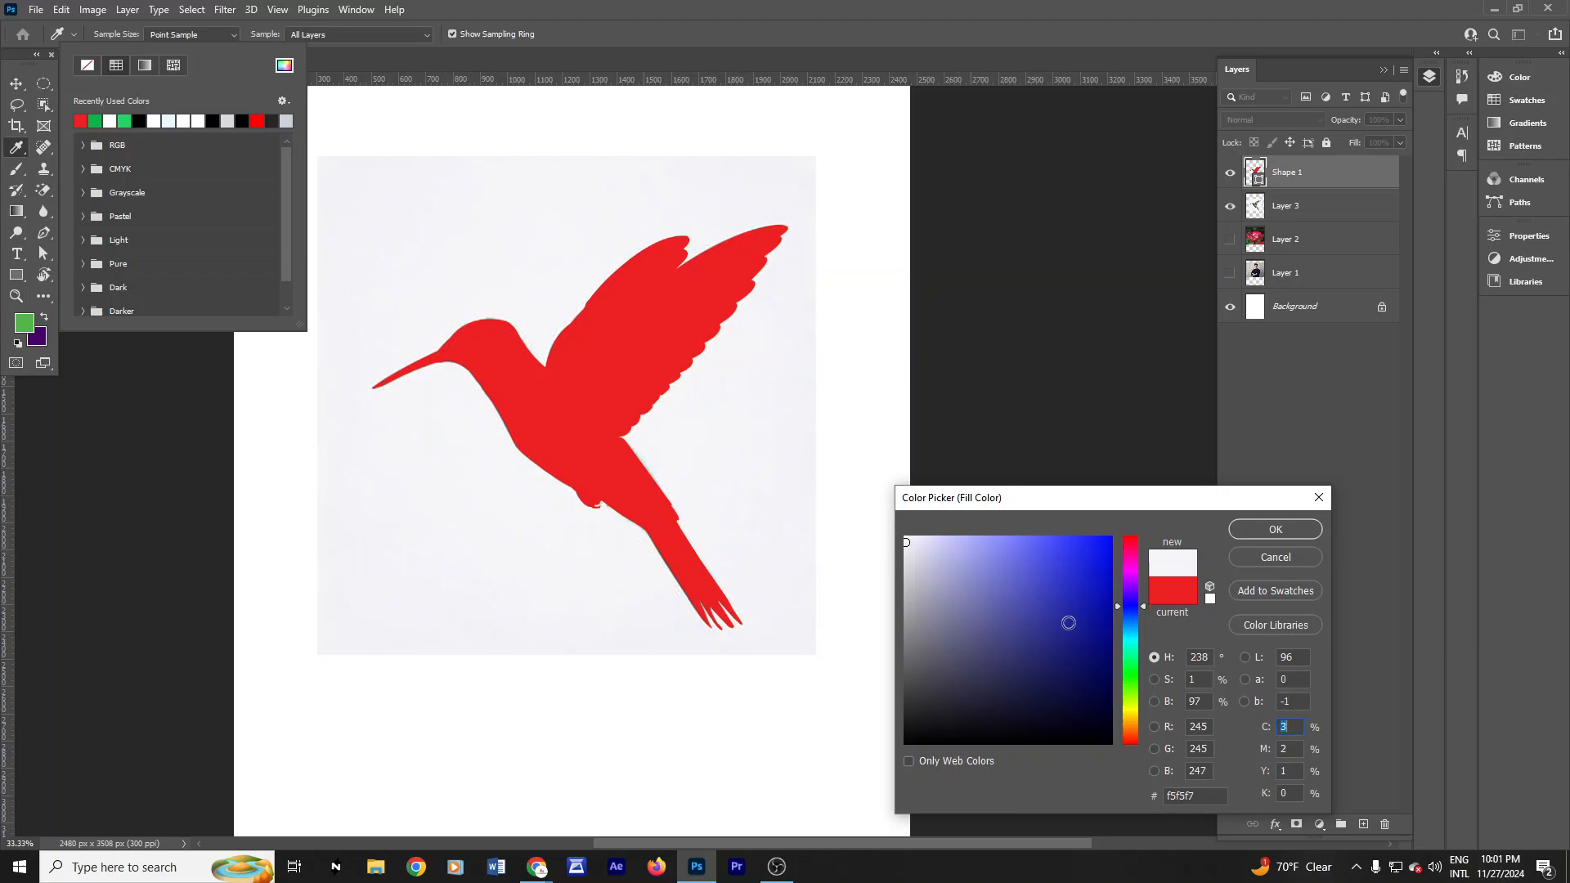
# Step: Try red and purple tones for the hummingbird shape's fill and apply the purple #8a00f4
pyautogui.click(1109, 537)
pyautogui.click(1129, 538)
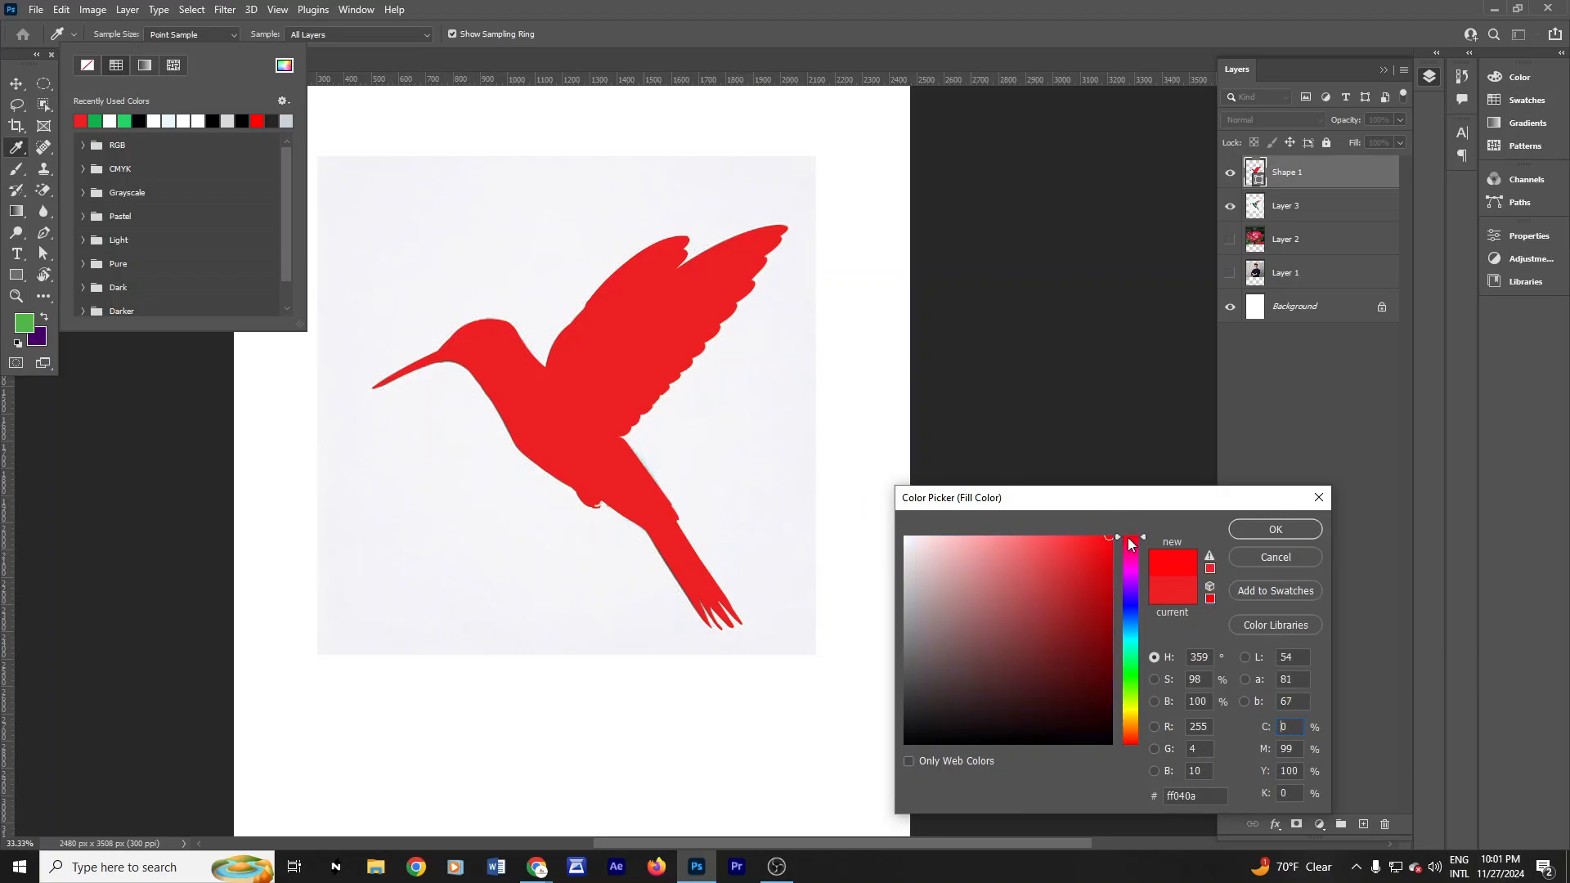
pyautogui.moveTo(1080, 573)
pyautogui.mouseDown()
pyautogui.moveTo(1097, 654)
pyautogui.moveTo(1010, 532)
pyautogui.moveTo(1102, 537)
pyautogui.moveTo(1089, 603)
pyautogui.moveTo(1145, 606)
pyautogui.mouseUp()
pyautogui.click(1130, 580)
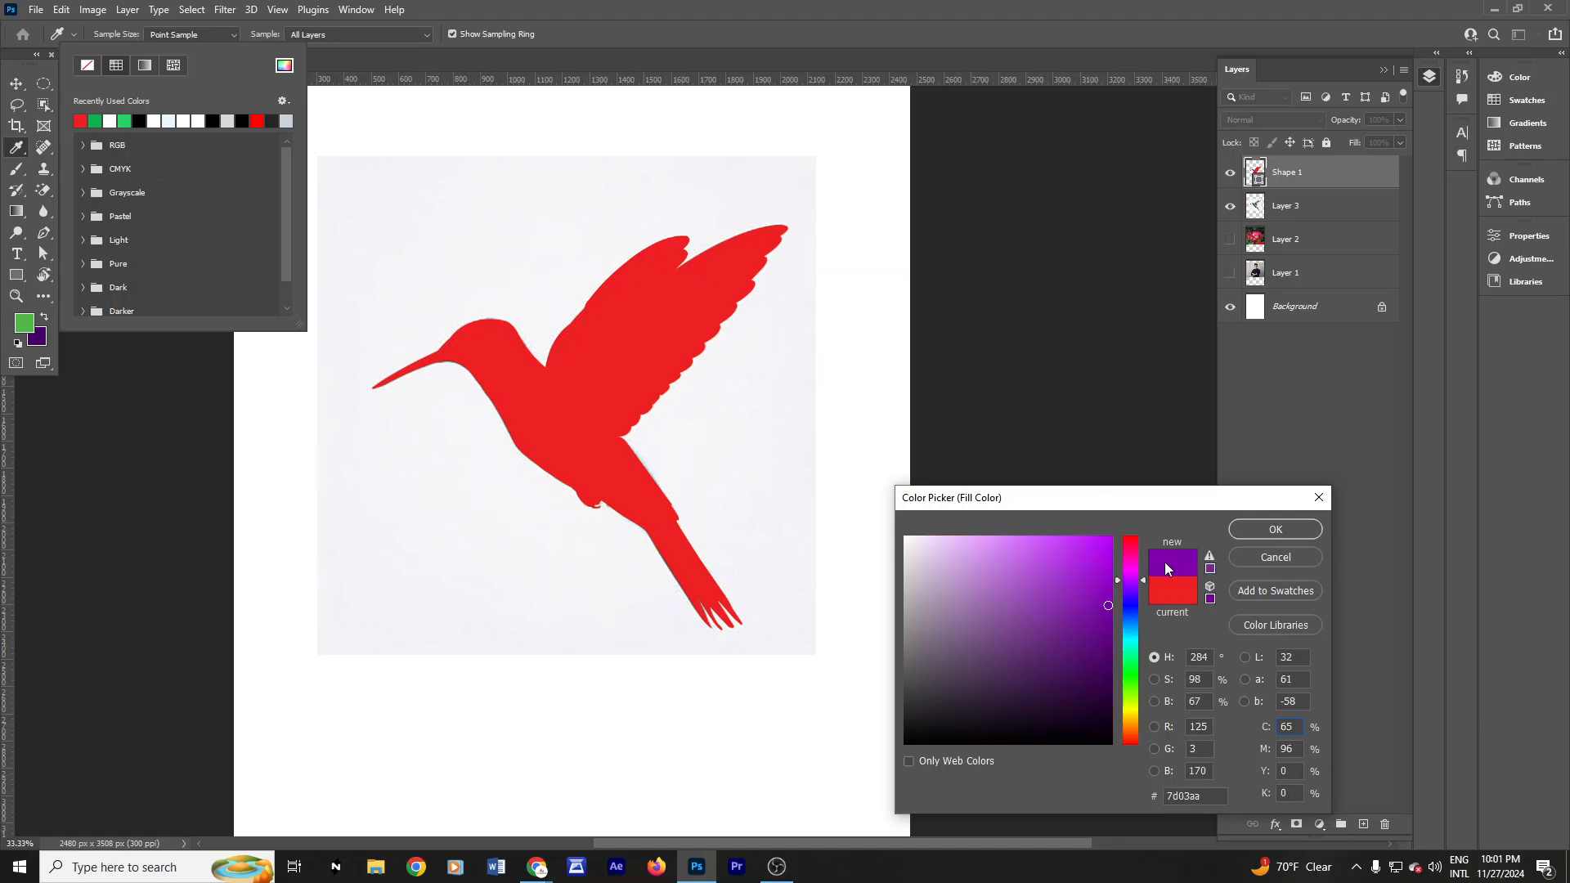
pyautogui.click(1209, 597)
pyautogui.click(1210, 569)
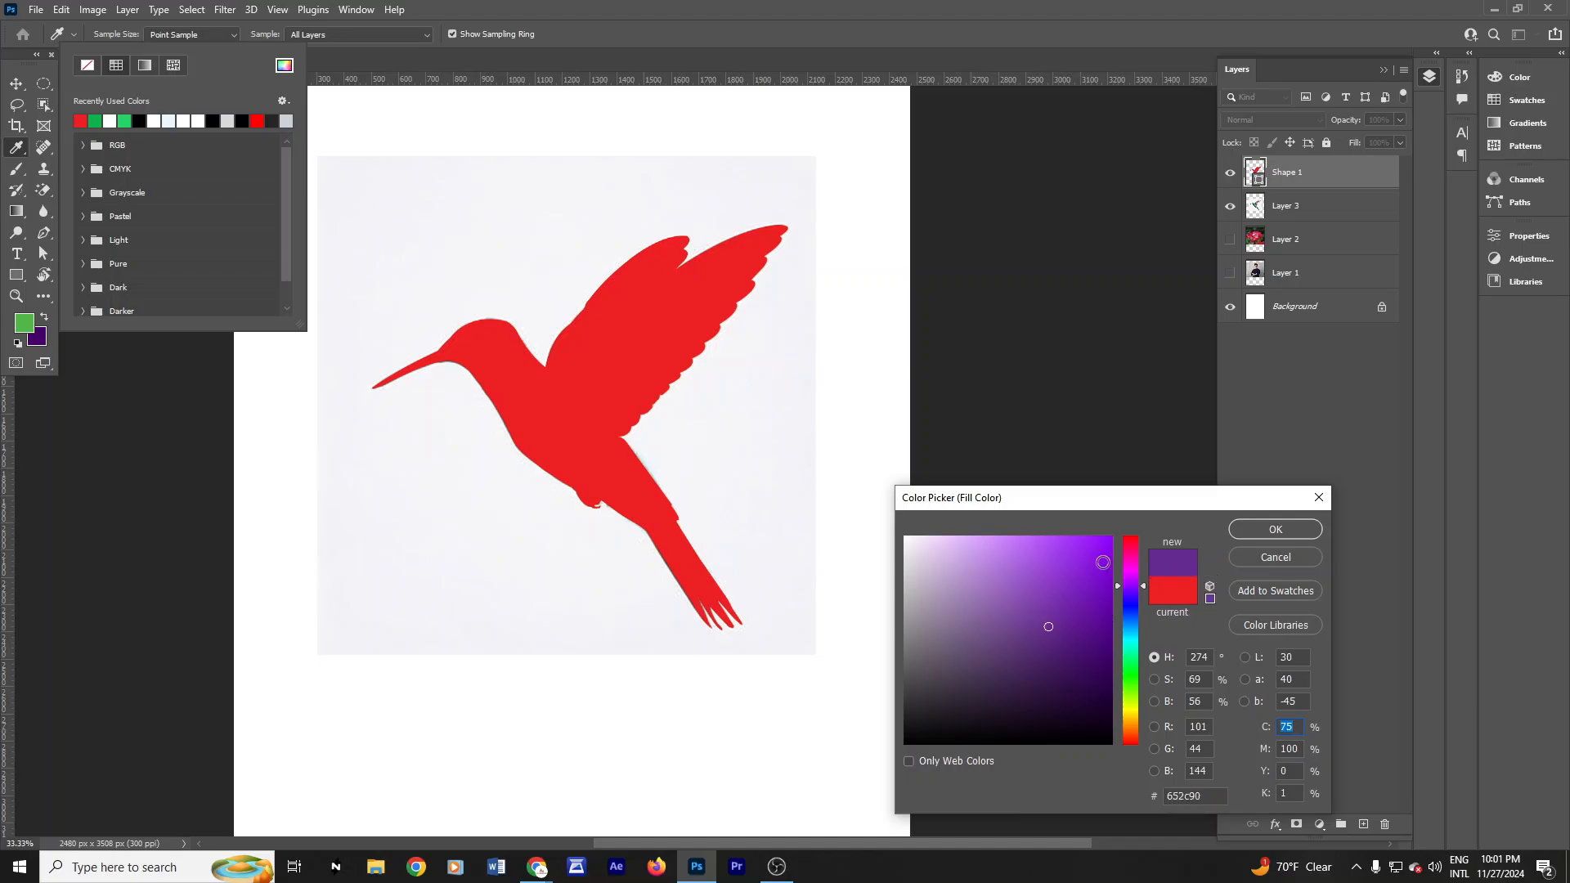
pyautogui.moveTo(1102, 562)
pyautogui.mouseDown()
pyautogui.moveTo(1121, 548)
pyautogui.moveTo(1122, 569)
pyautogui.moveTo(1124, 539)
pyautogui.mouseUp()
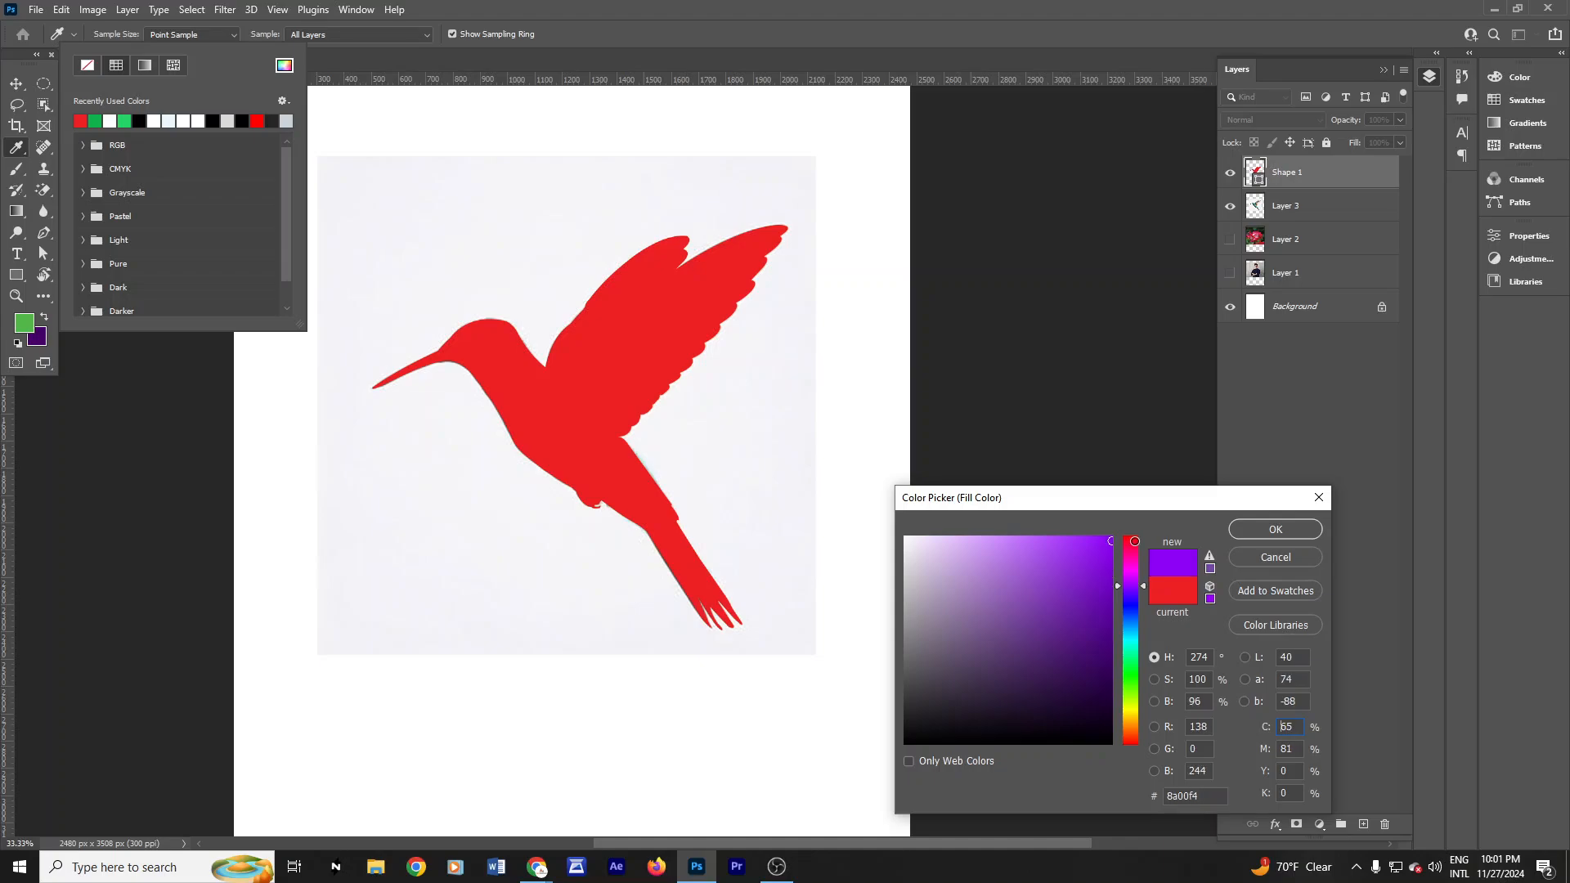
pyautogui.click(1299, 532)
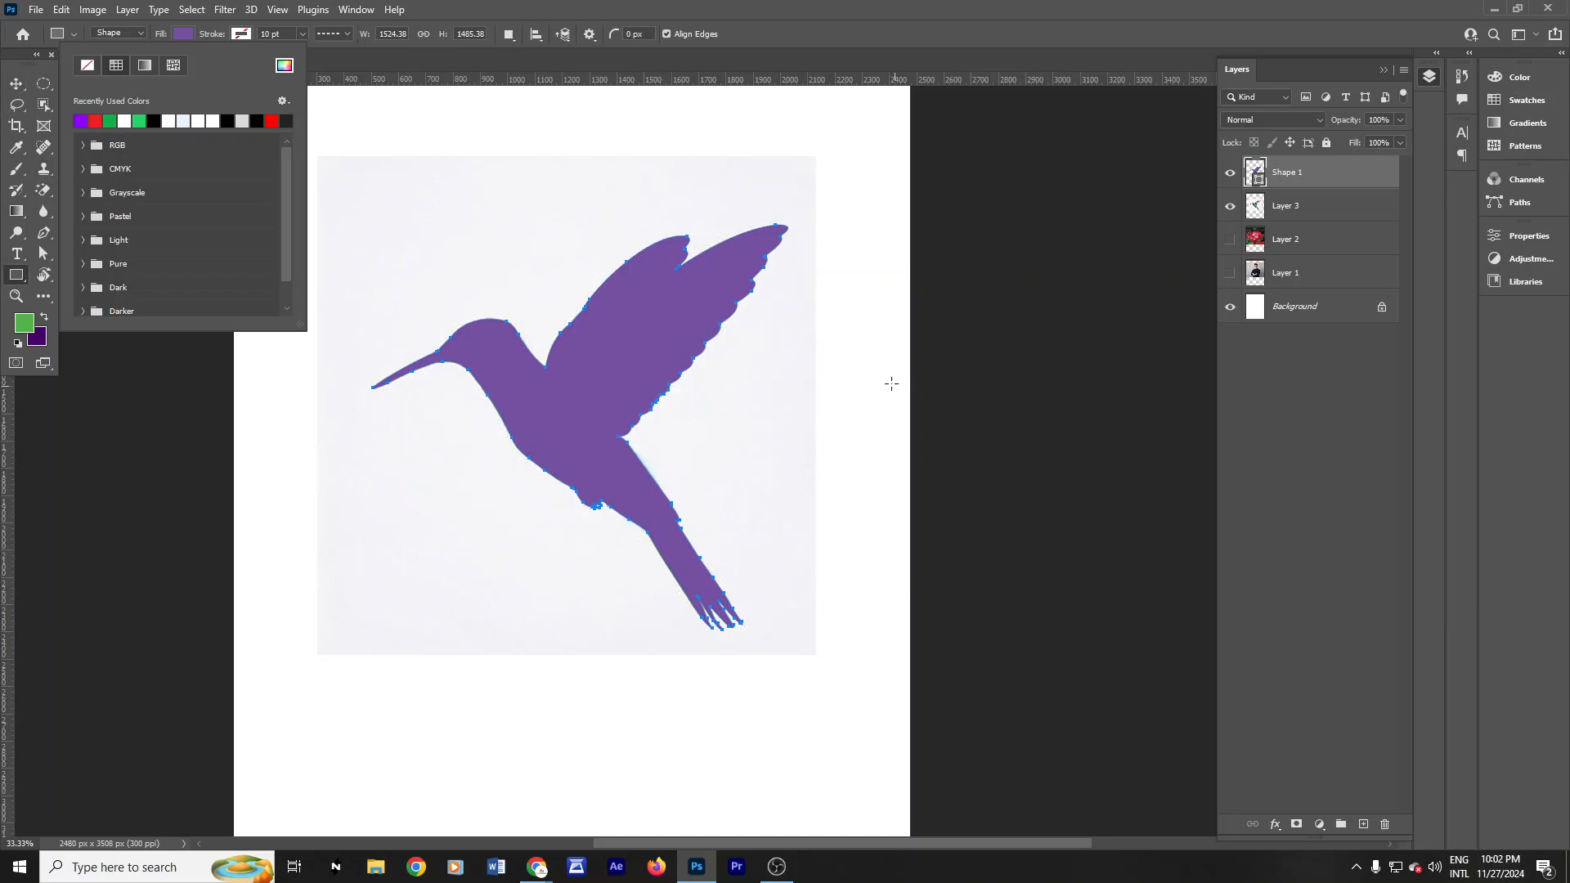
# Step: Switch to the Move Tool and undo the hummingbird shape layer to get back to its path
pyautogui.click(16, 85)
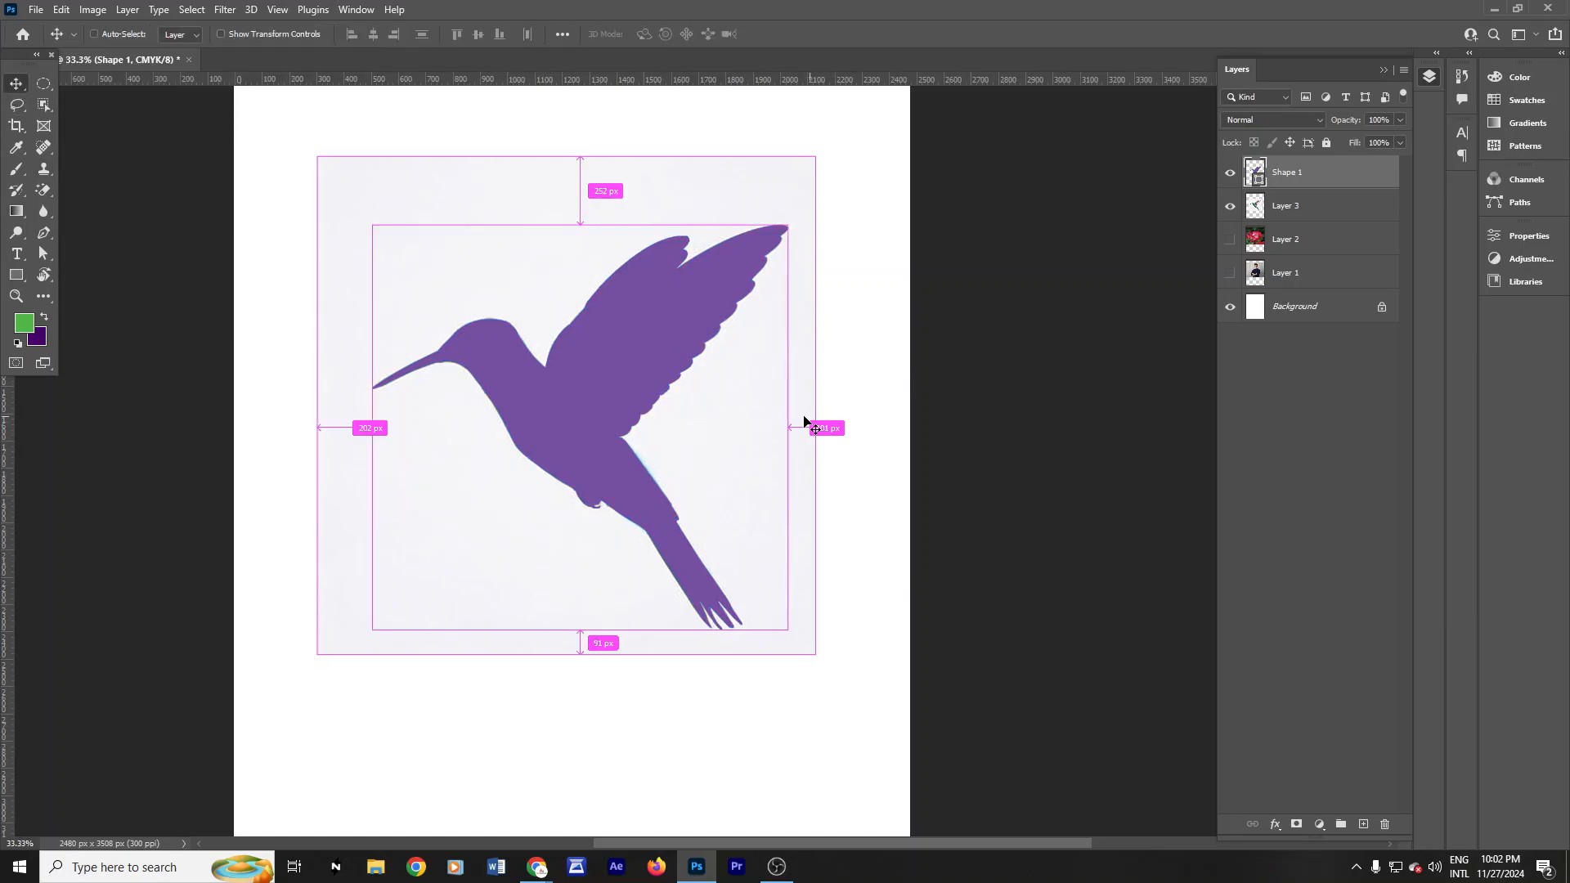
pyautogui.hotkey('ctrl', 'z')
pyautogui.hotkey('ctrl', 'z')
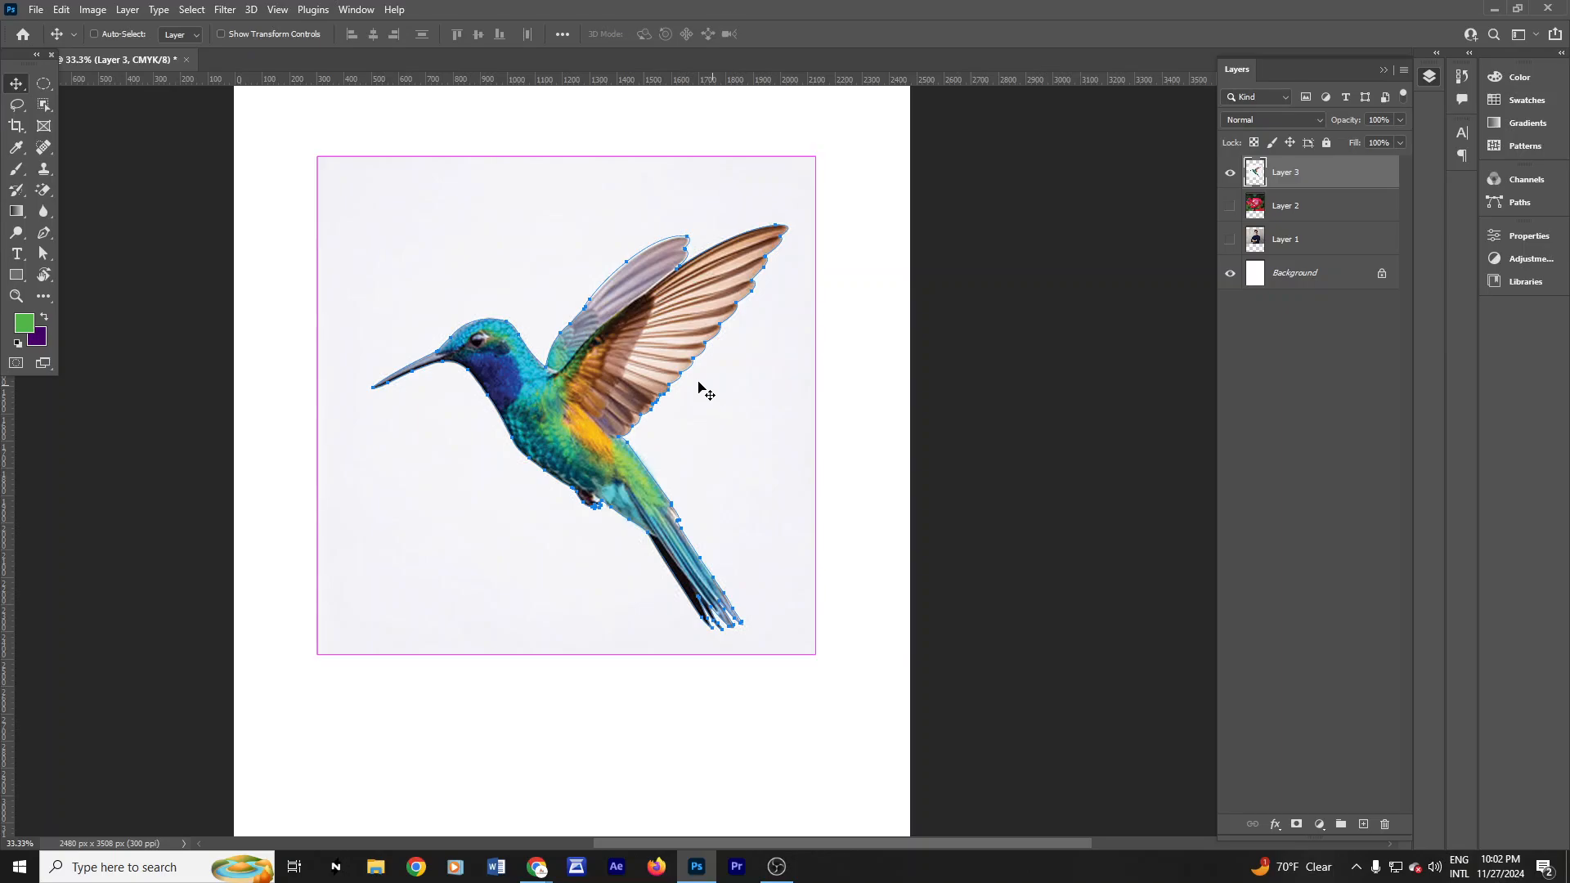
# Step: Convert the hummingbird path into a vector mask on Layer 3 with the Pen Tool and toggle the layer's visibility off and on
pyautogui.click(45, 233)
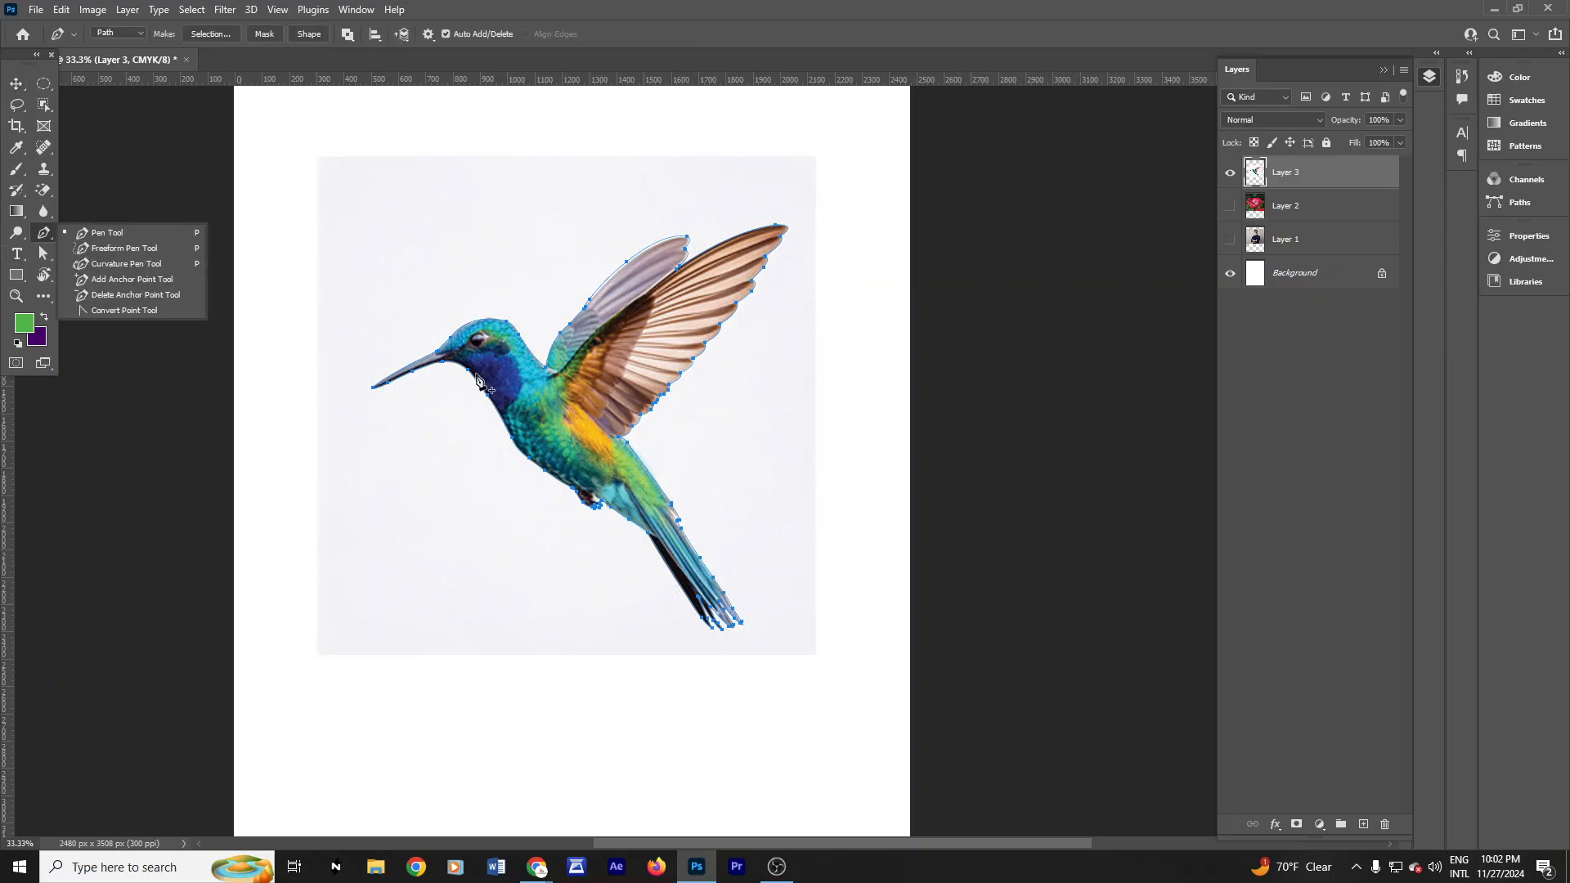
pyautogui.click(267, 36)
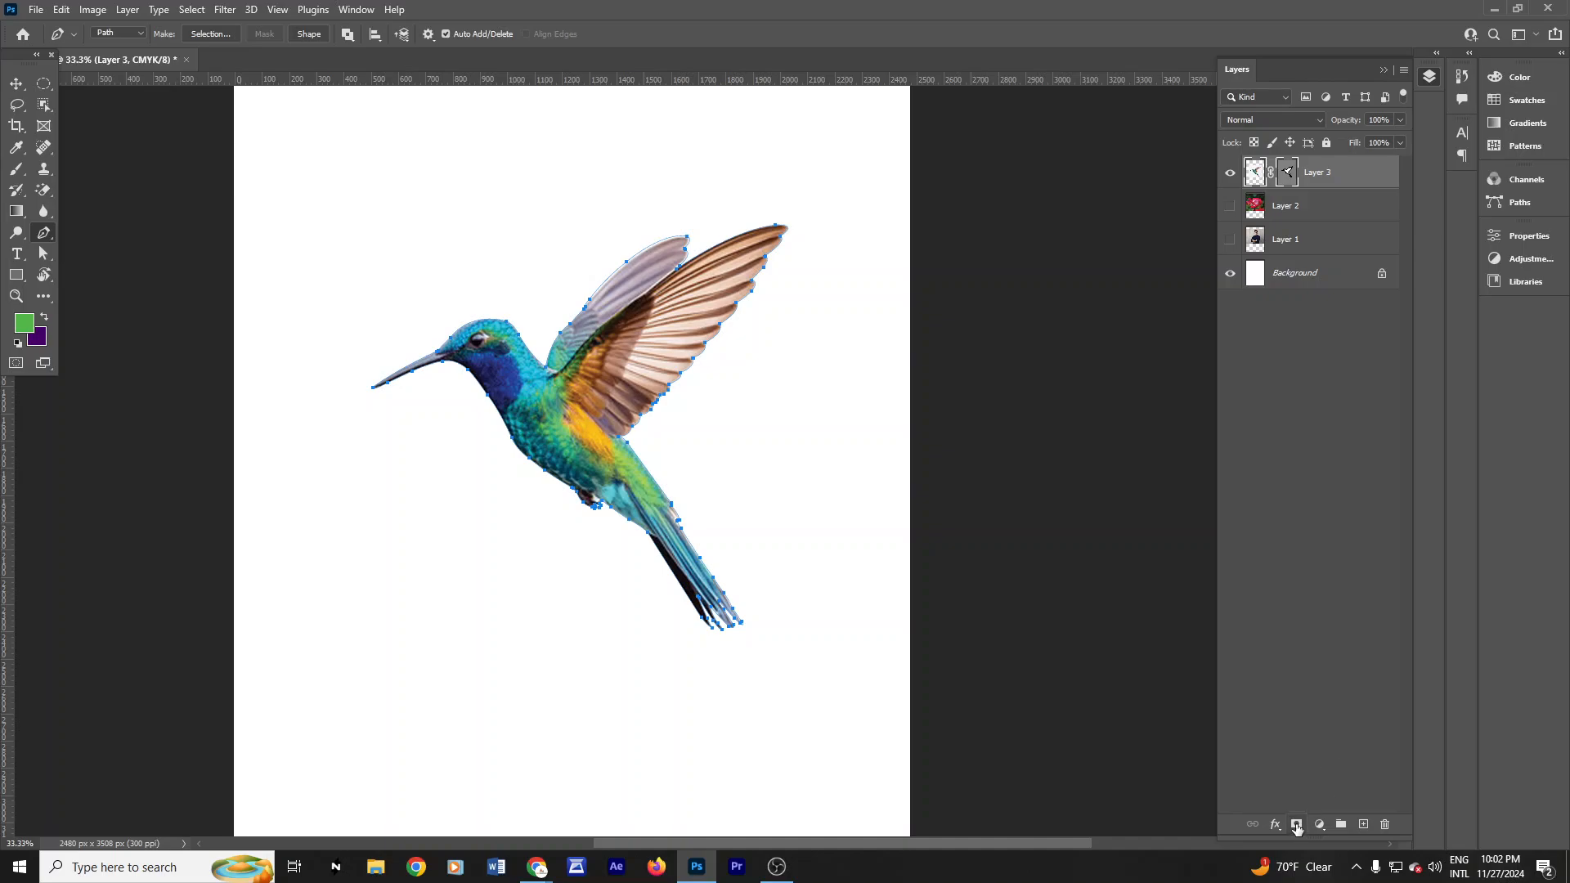
pyautogui.click(1231, 174)
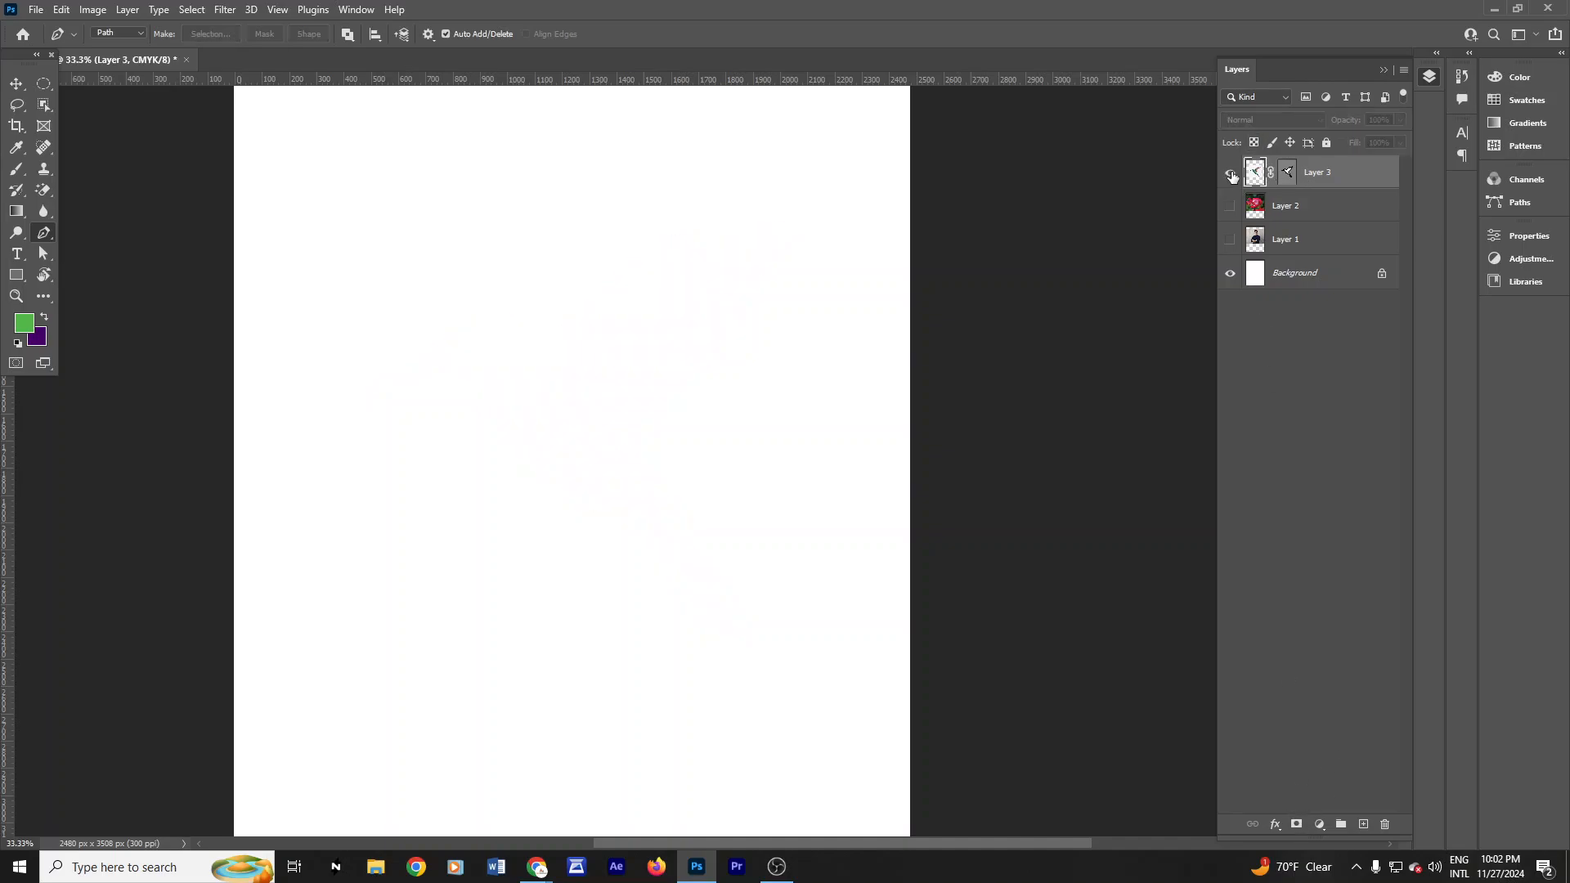
pyautogui.click(1232, 175)
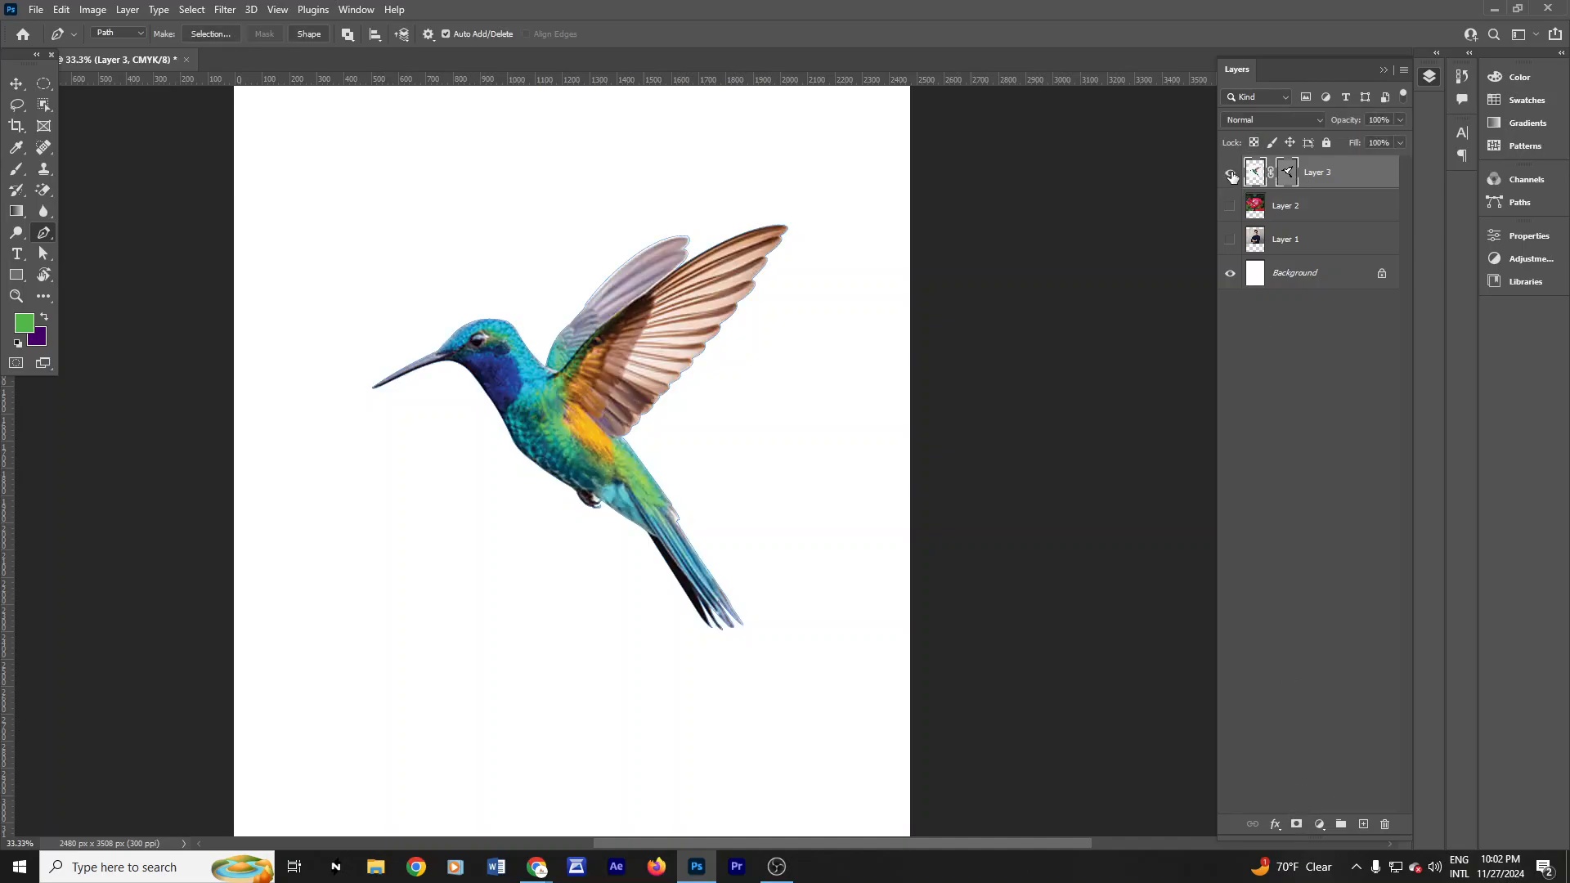
# Step: Disable the vector mask on Layer 3 and enable it again
pyautogui.rightClick(1288, 178)
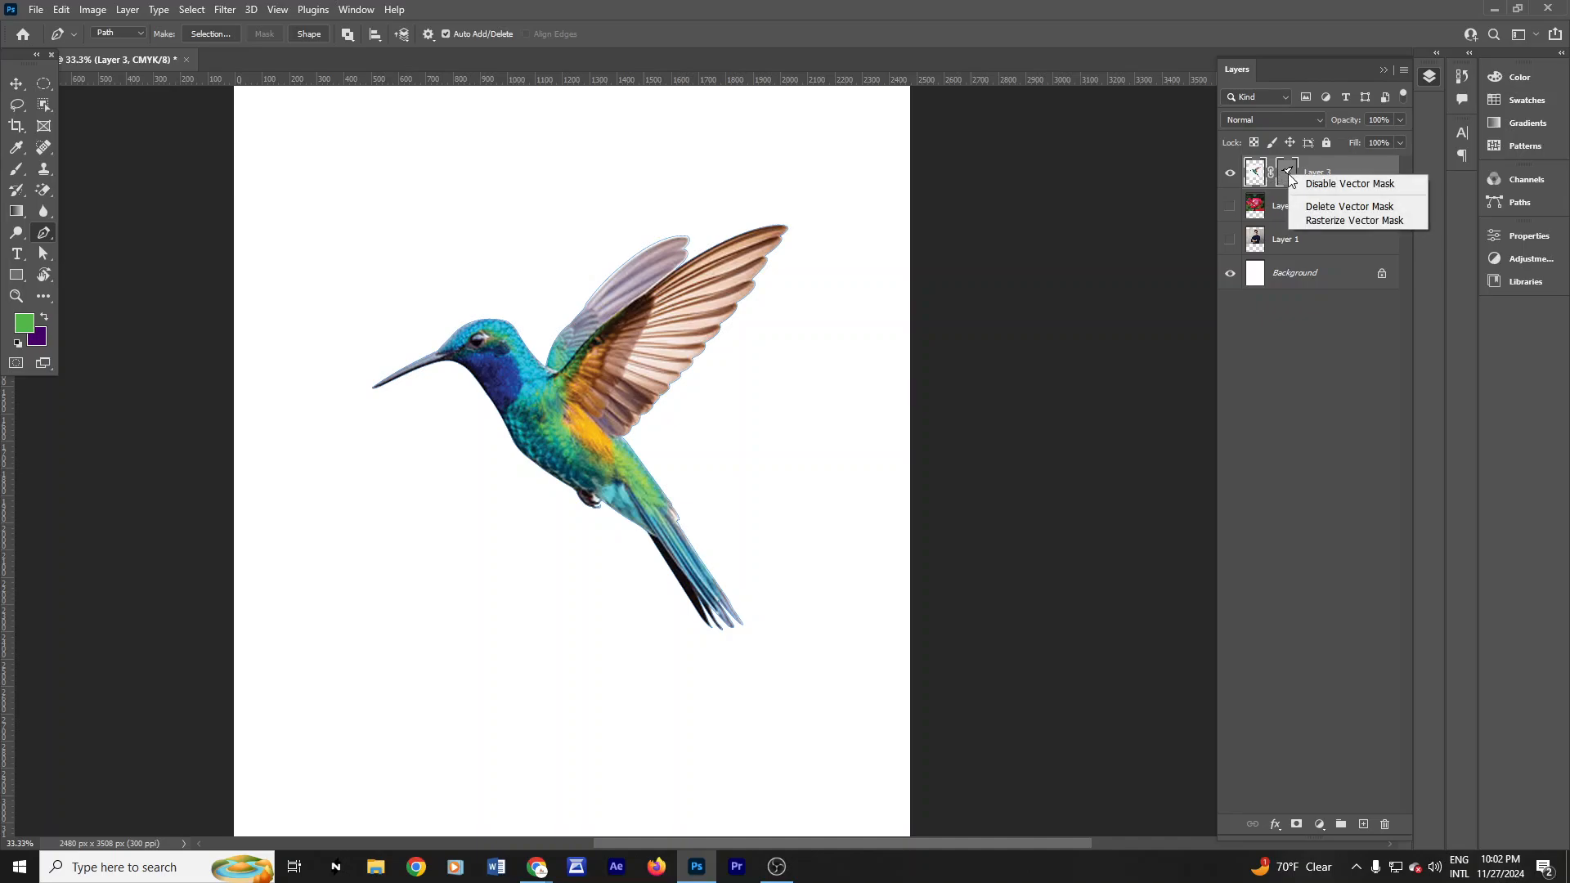
pyautogui.click(1355, 188)
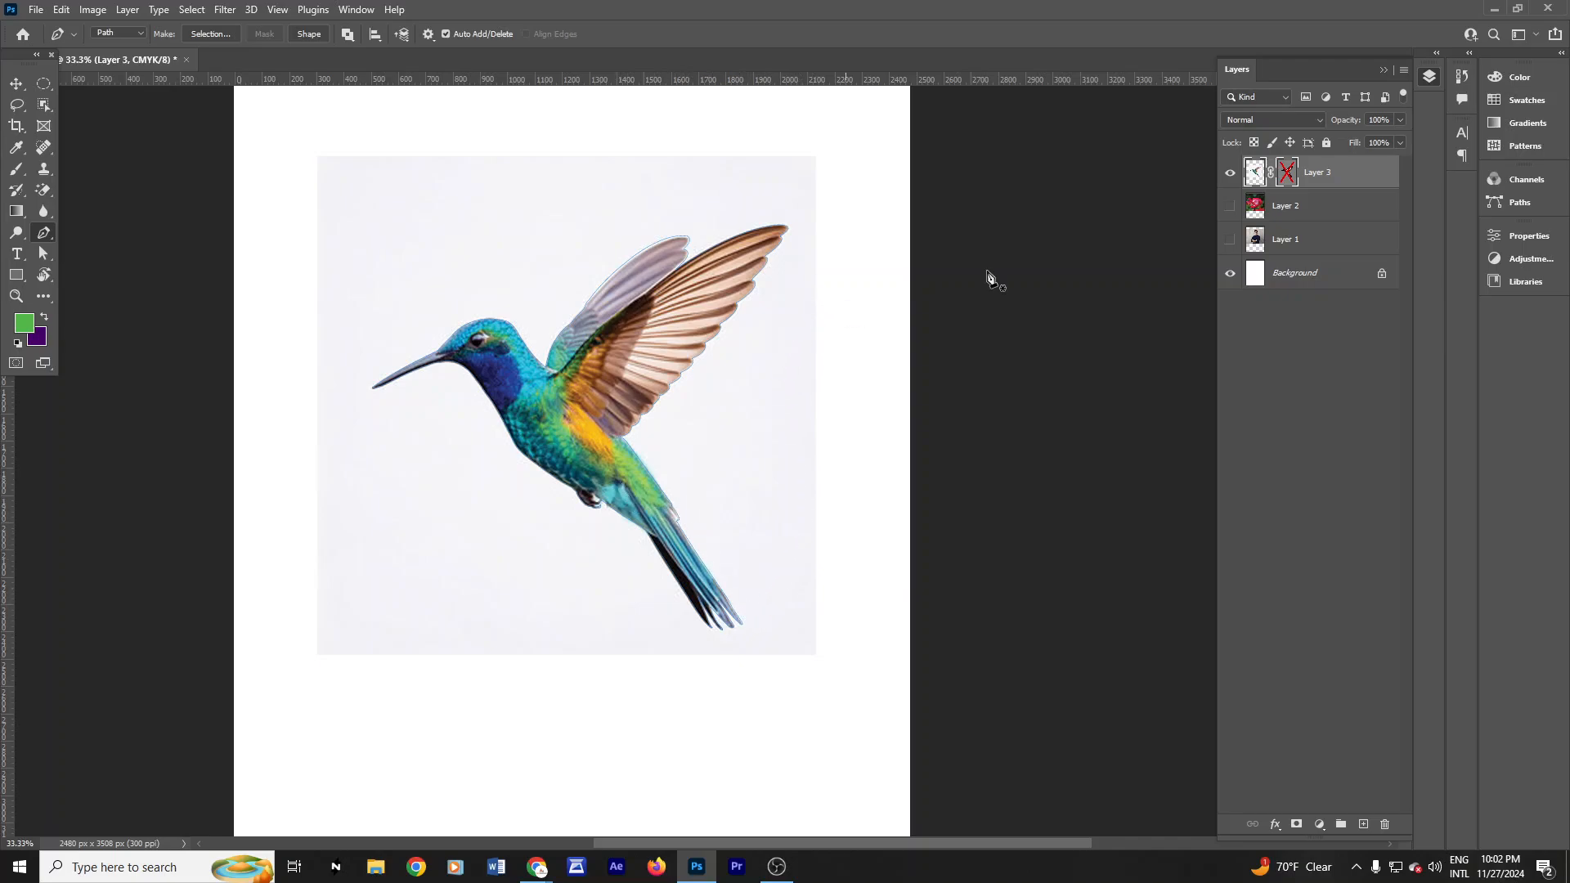
pyautogui.click(1287, 177)
pyautogui.rightClick(1287, 186)
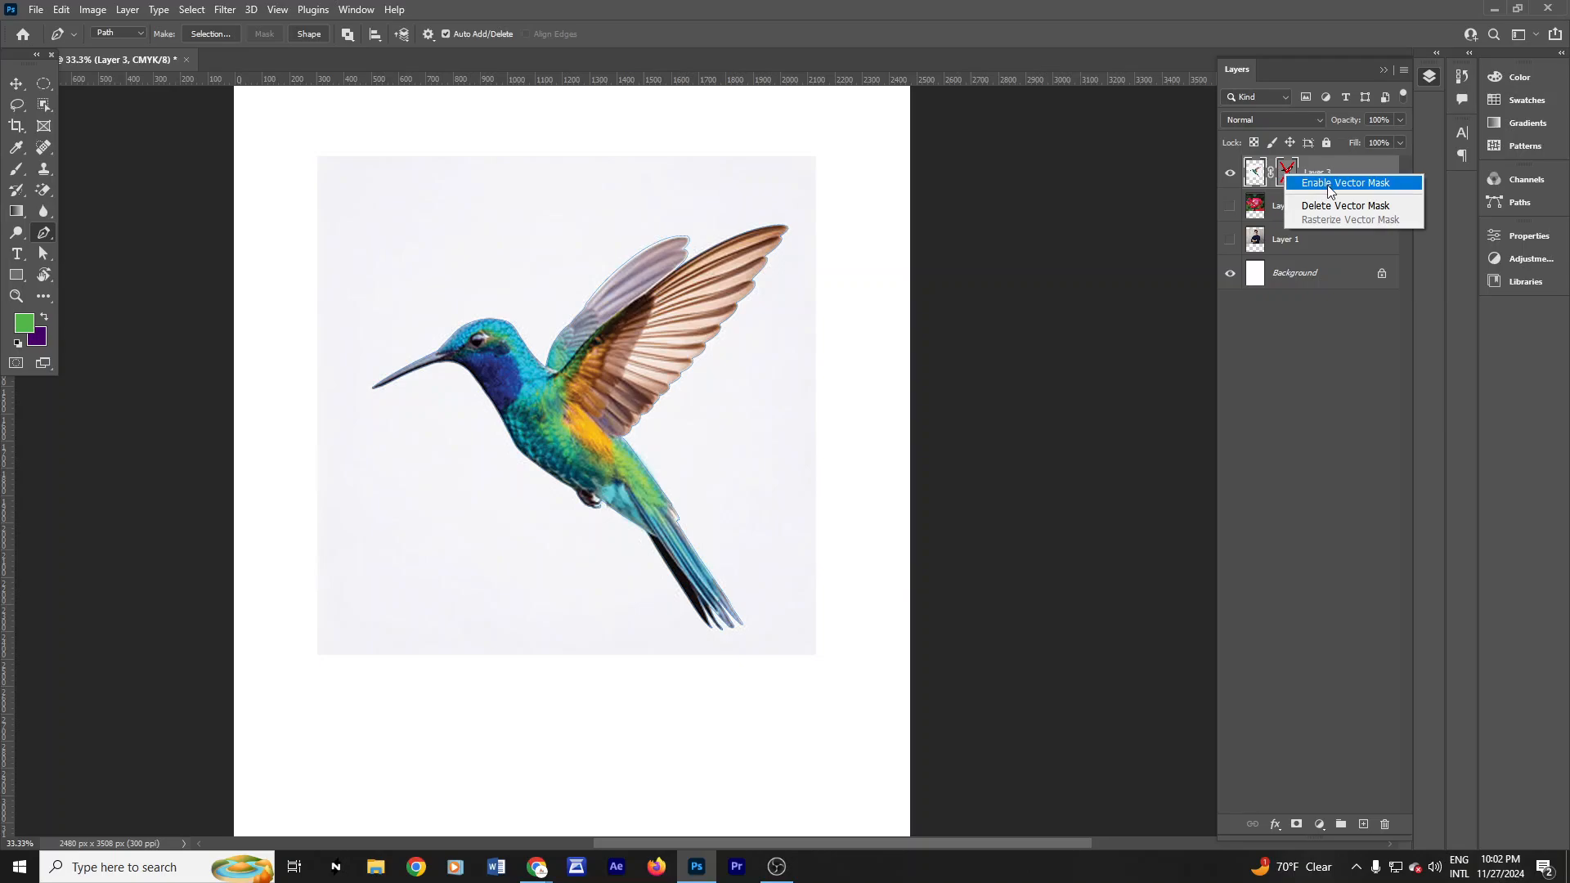
pyautogui.click(1331, 186)
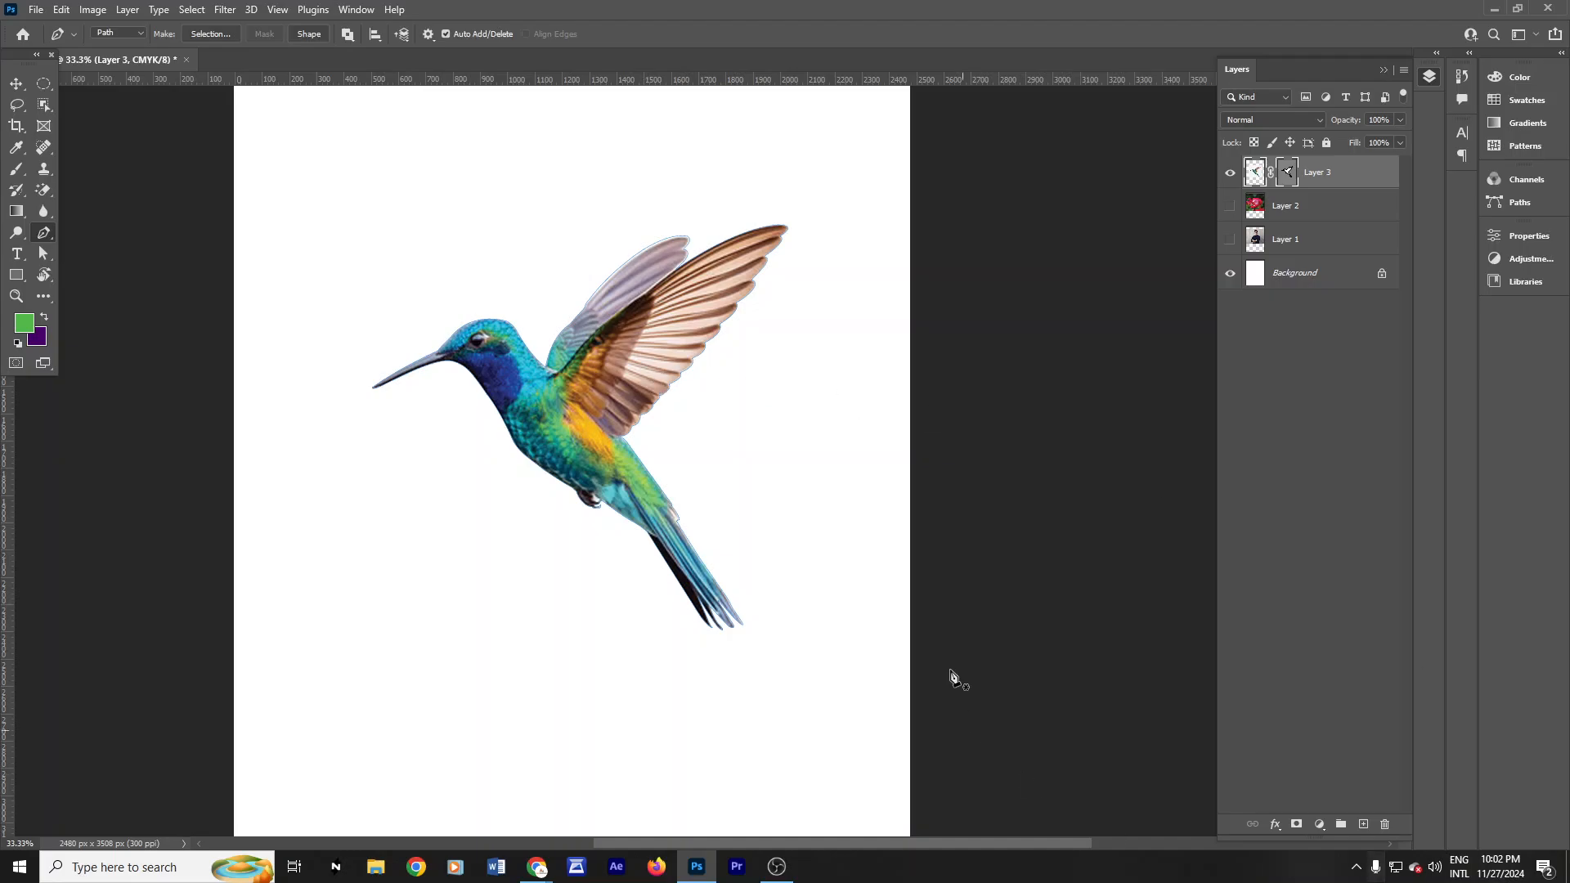
# Step: Undo the disabling and enabling of Layer 3's vector mask and choose the Pen Tool again
pyautogui.hotkey('ctrl', 'z')
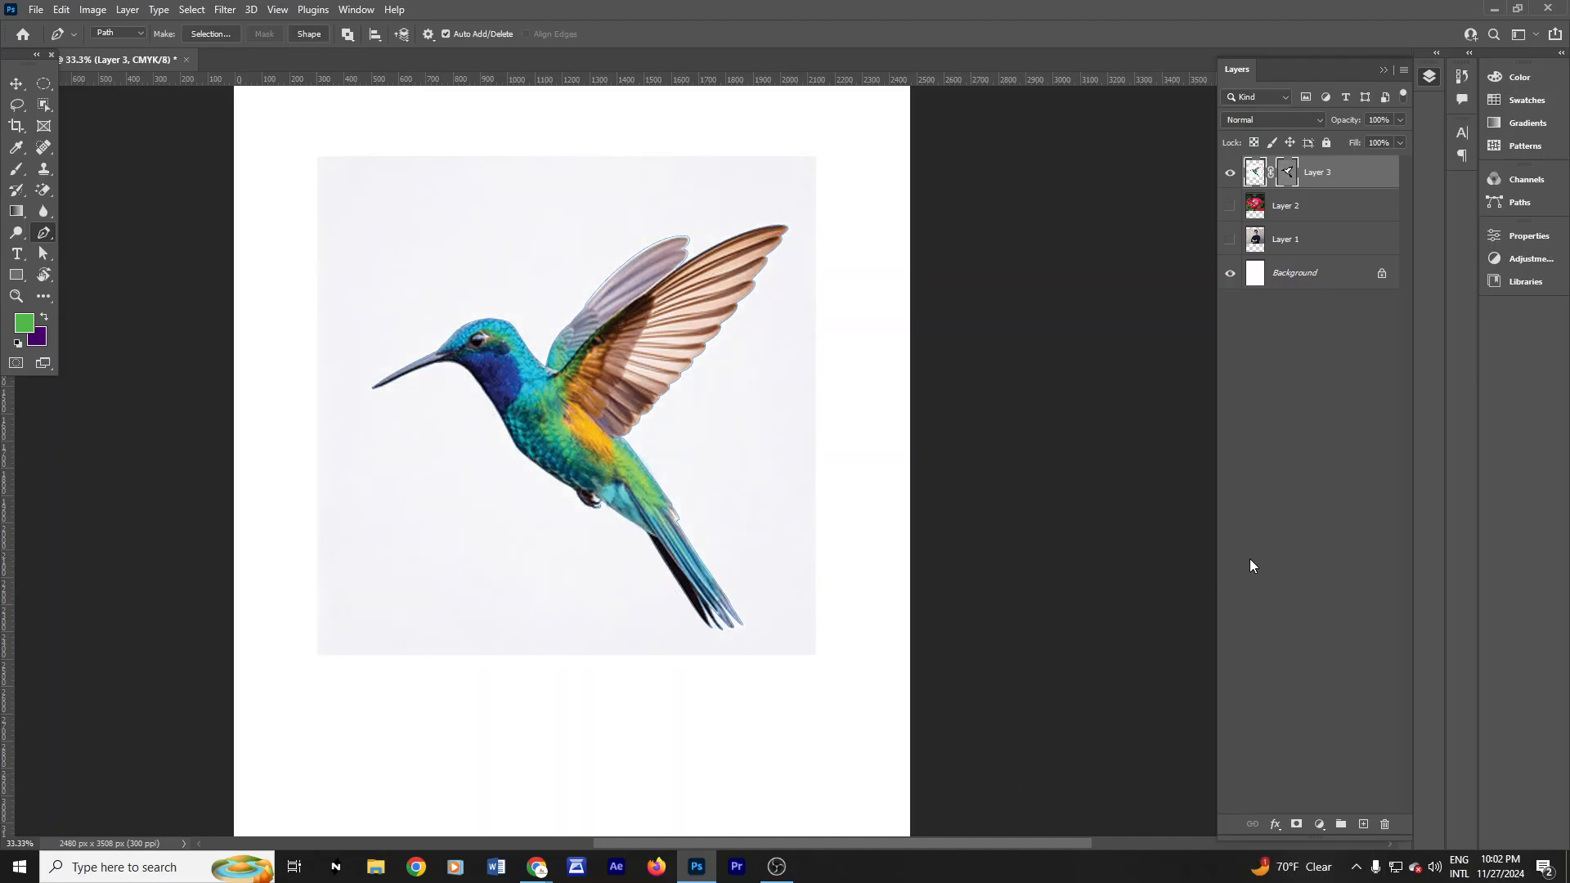
pyautogui.hotkey('ctrl', 'z')
pyautogui.hotkey('ctrl', 'z')
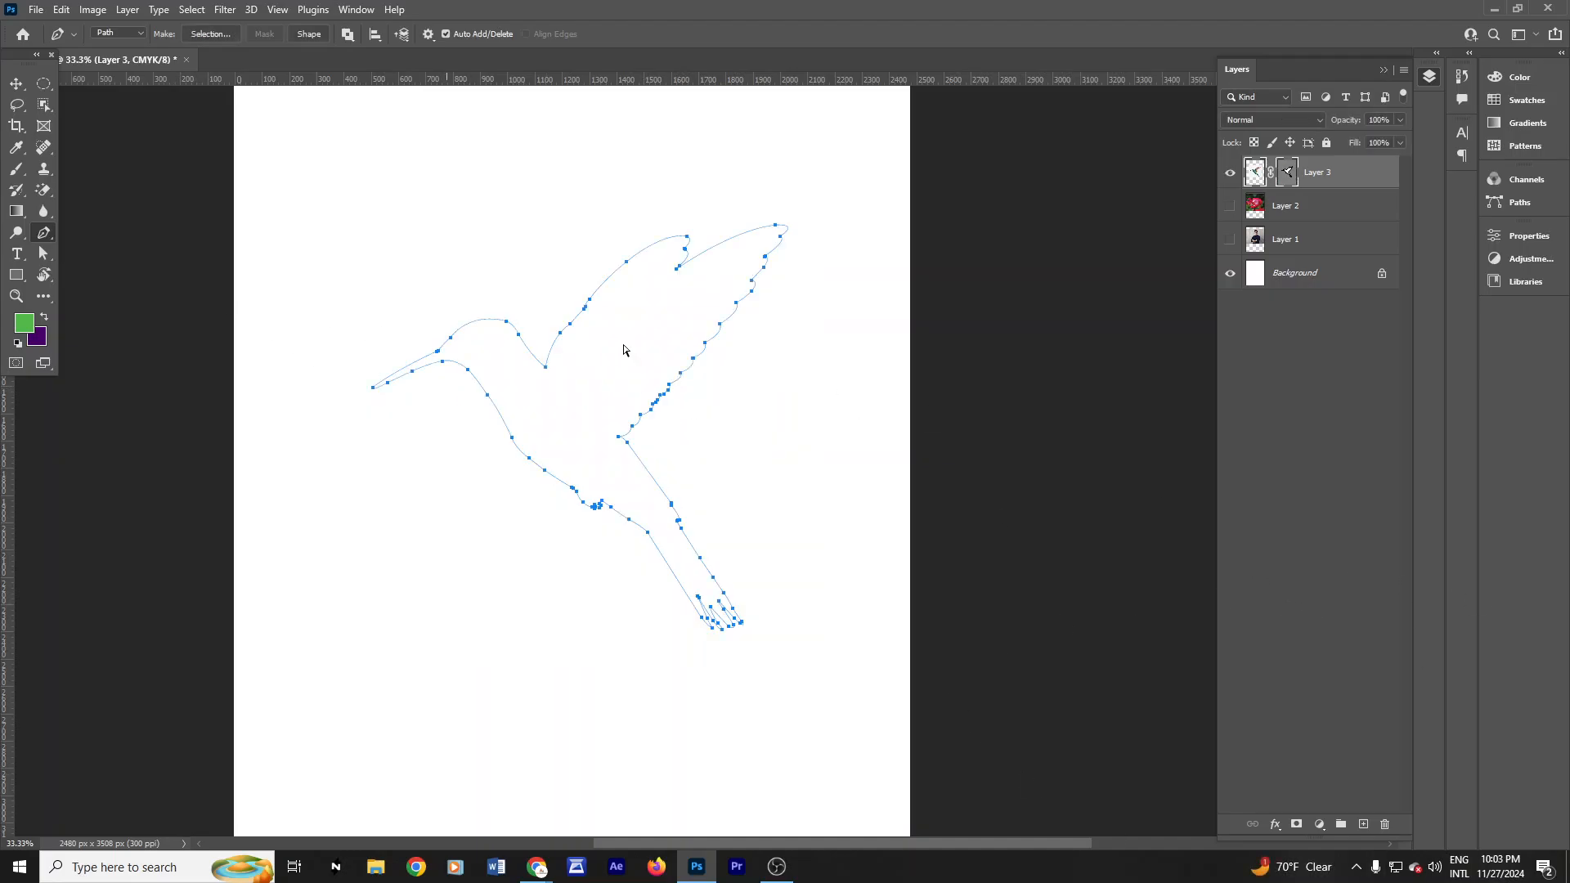
pyautogui.rightClick(45, 234)
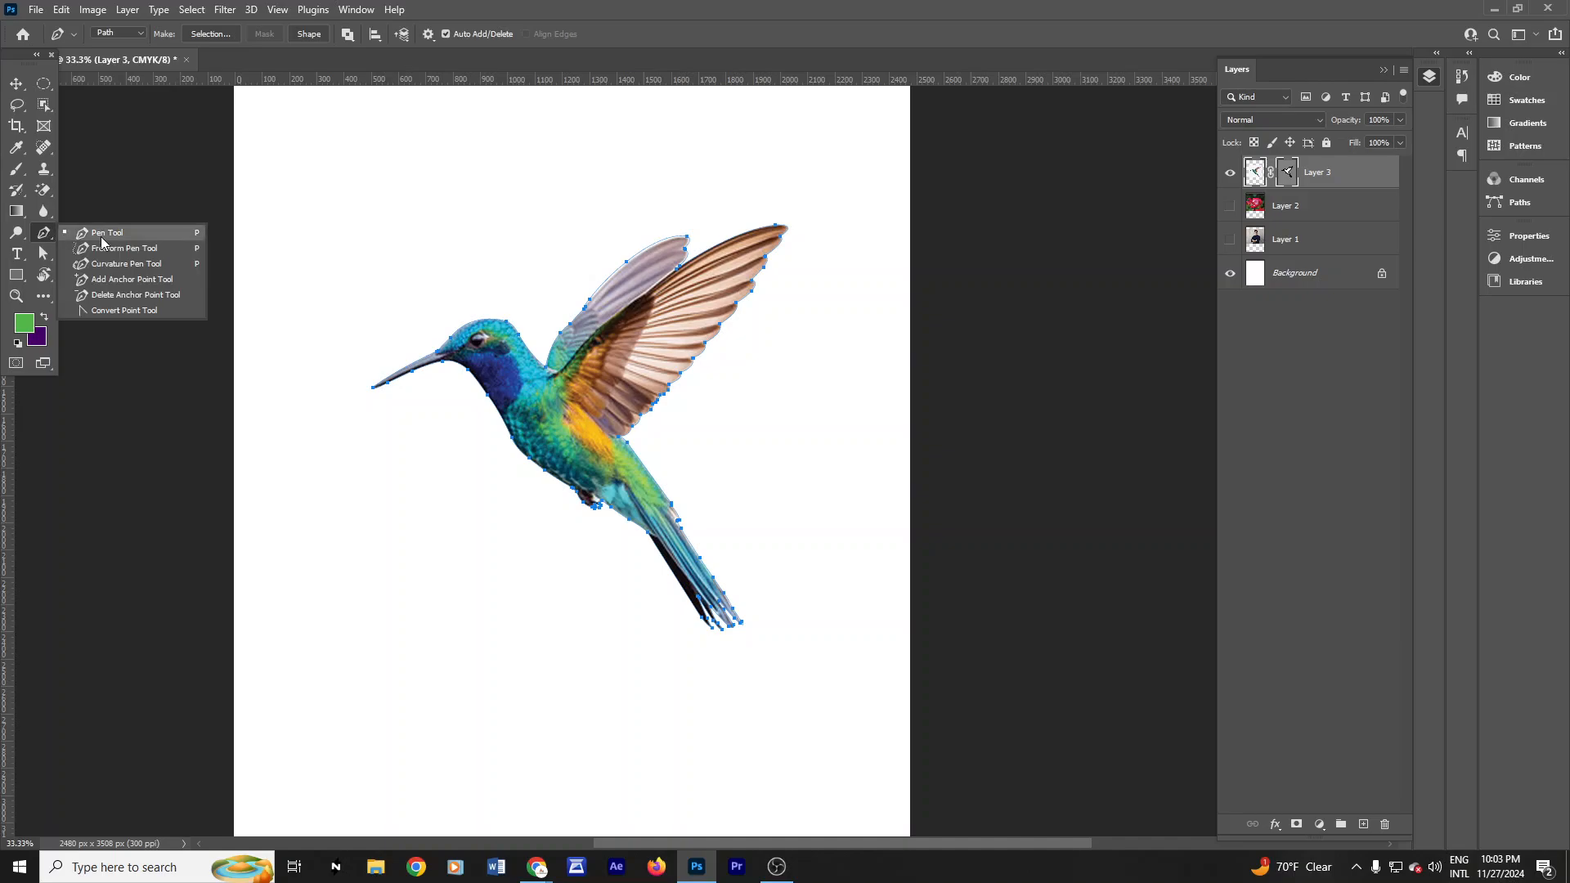
pyautogui.click(111, 237)
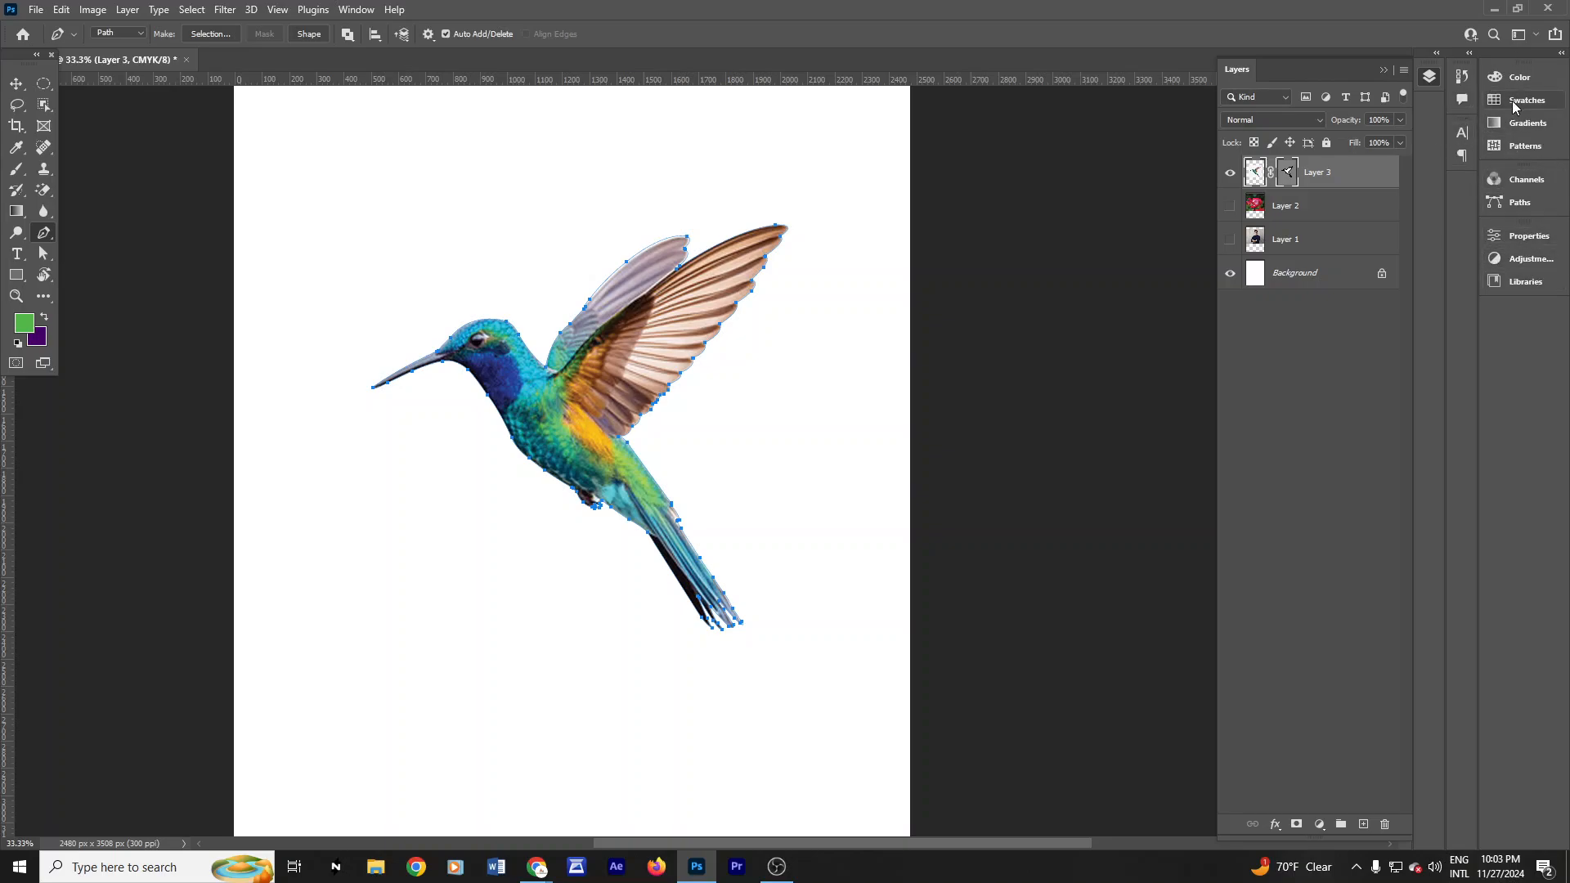
# Step: Show the Paths panel with its available path commands, close it and collapse the remaining Channels panel
pyautogui.click(1525, 204)
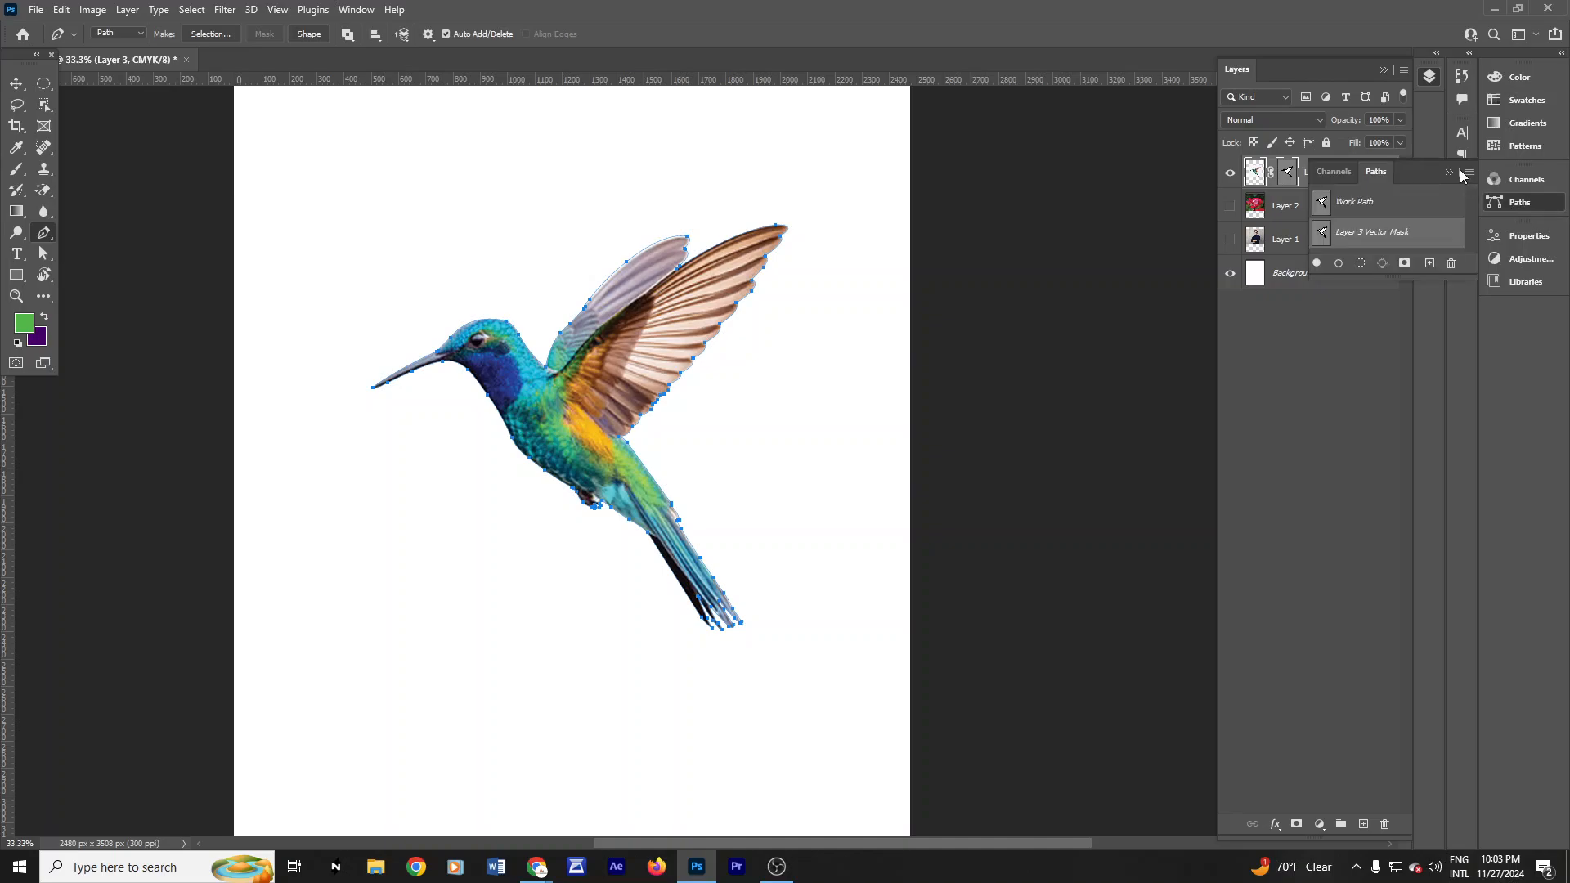
pyautogui.click(1466, 174)
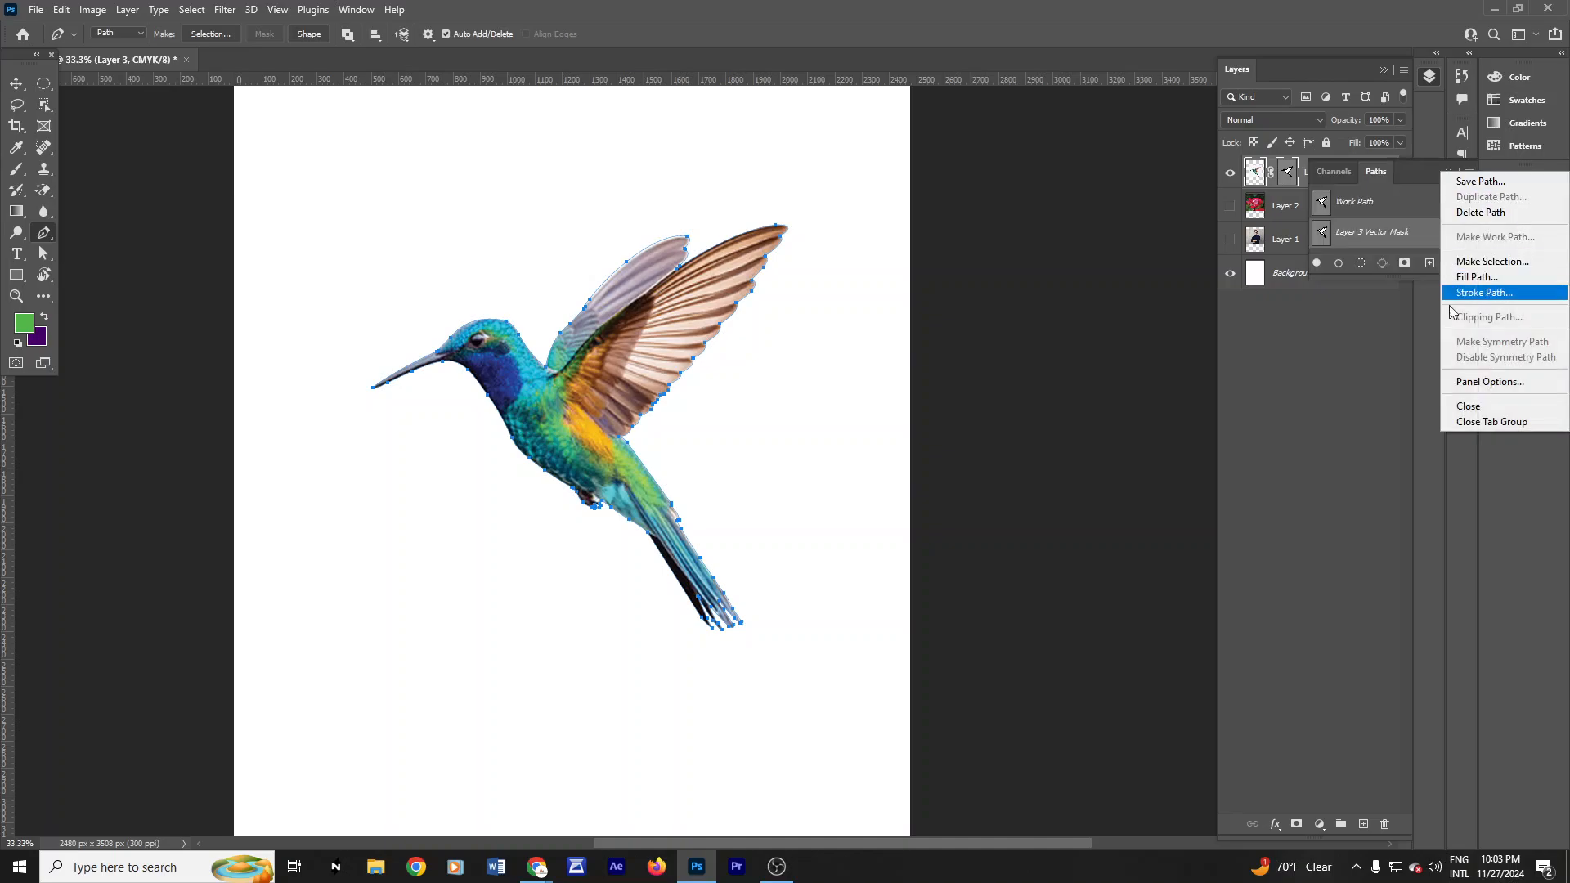
pyautogui.click(1527, 436)
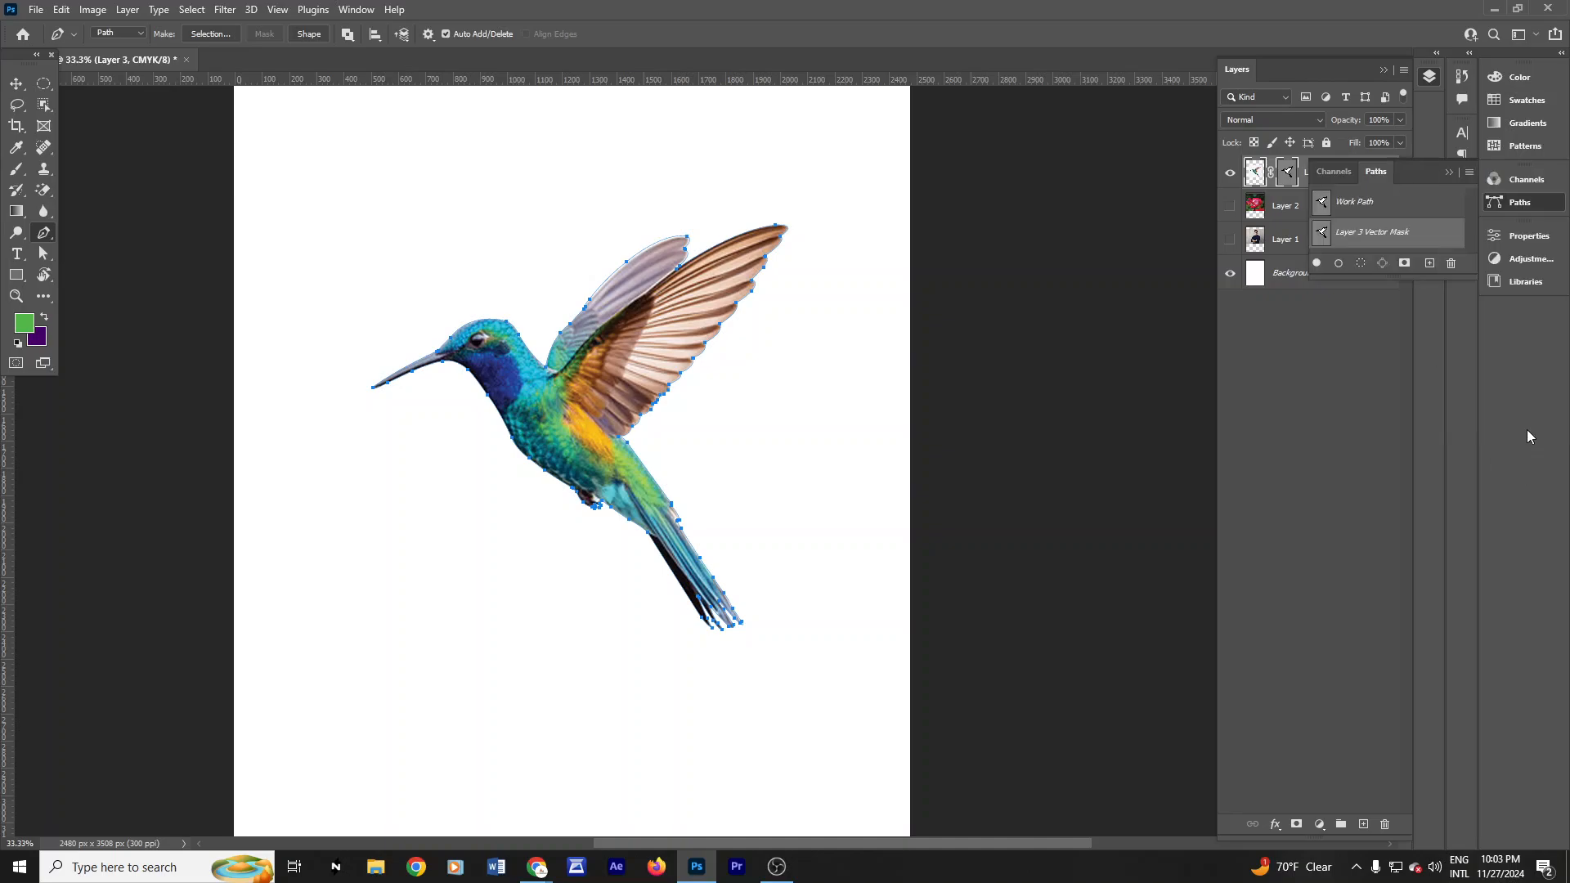
pyautogui.click(1469, 173)
pyautogui.click(1469, 175)
pyautogui.click(1469, 174)
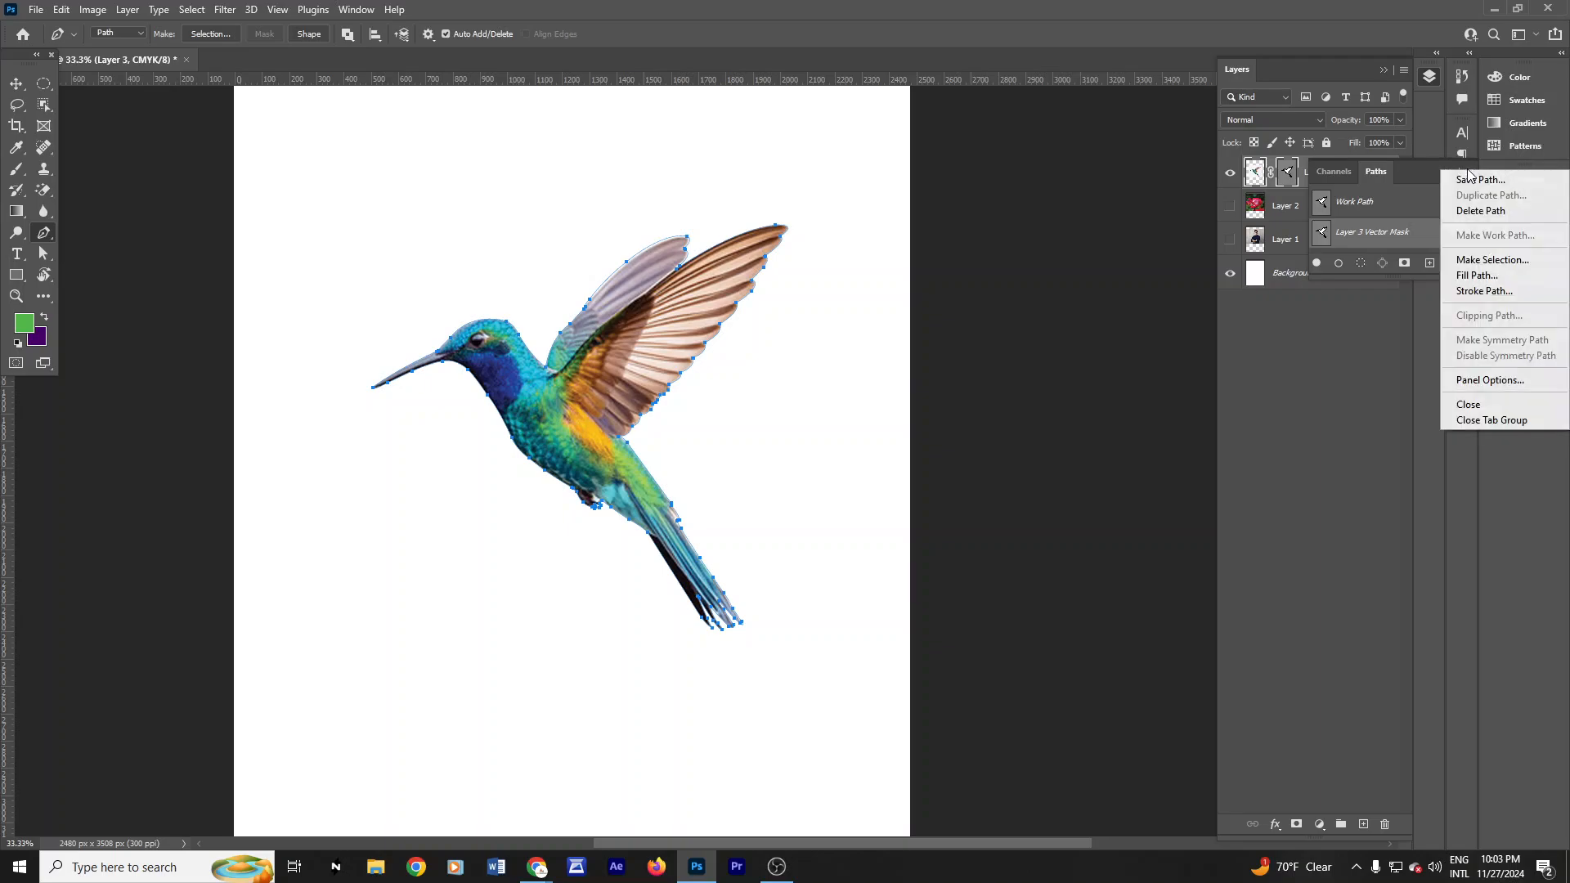
pyautogui.click(1471, 404)
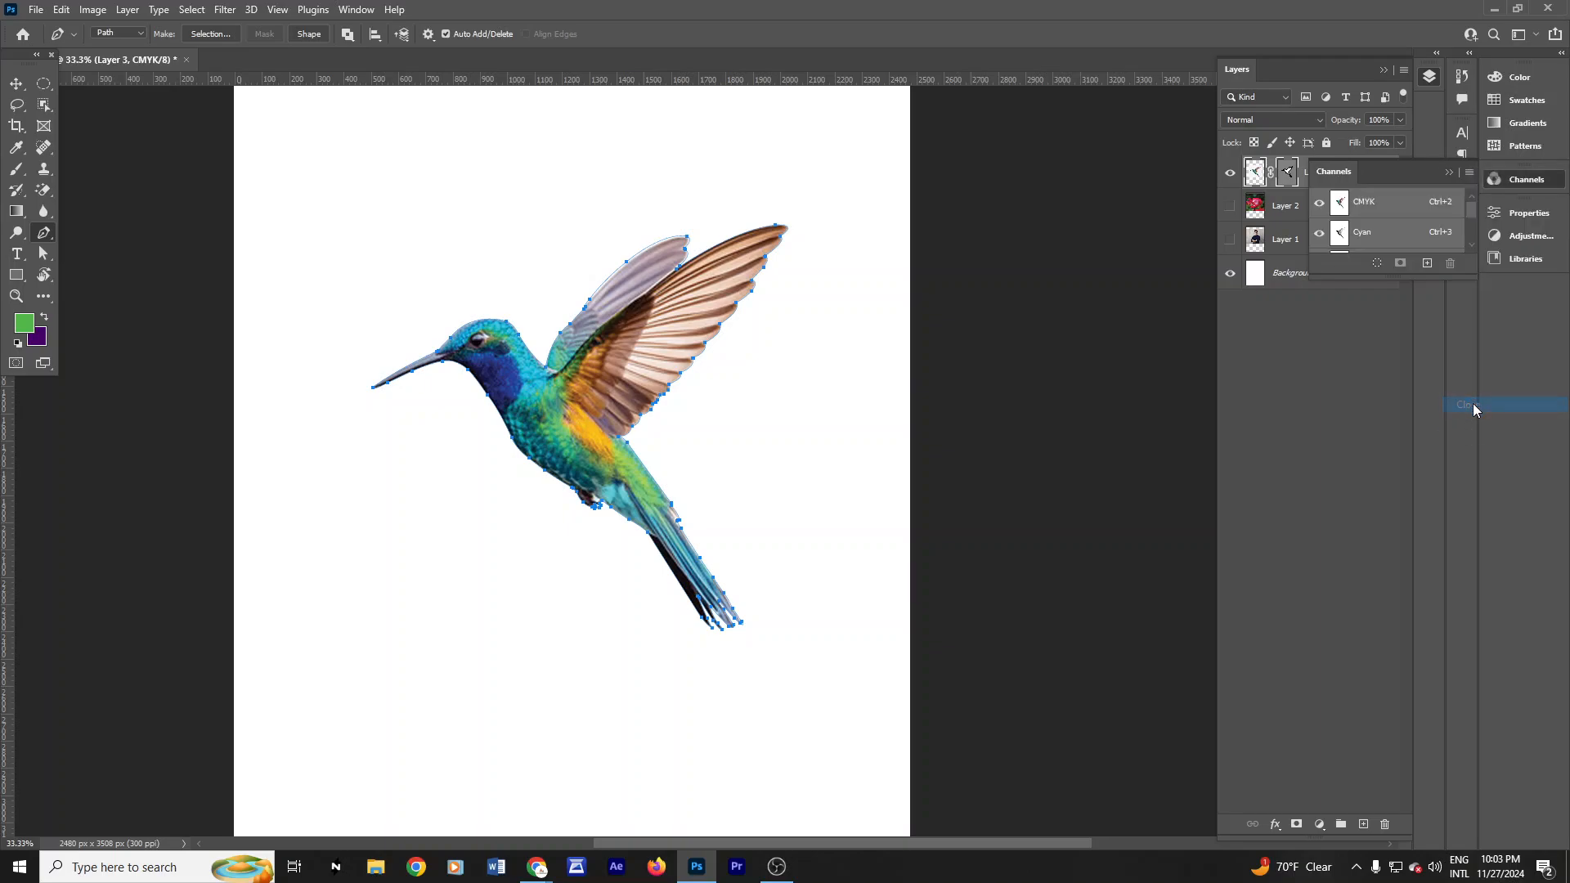
pyautogui.click(1450, 171)
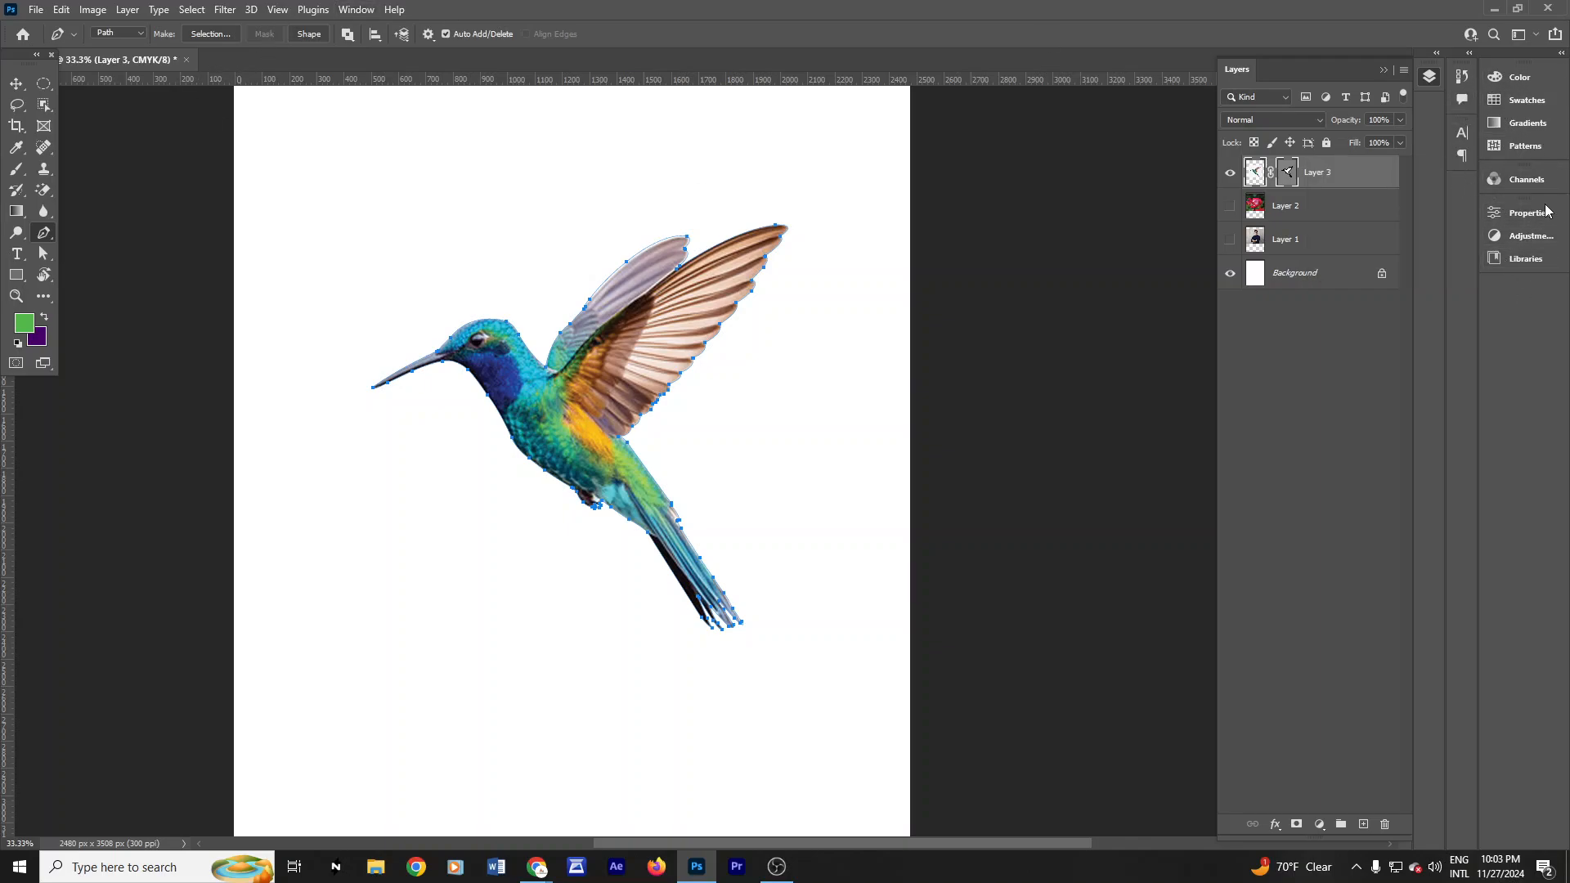
# Step: Bring the closed Paths panel back and enlarge it downward
pyautogui.click(364, 10)
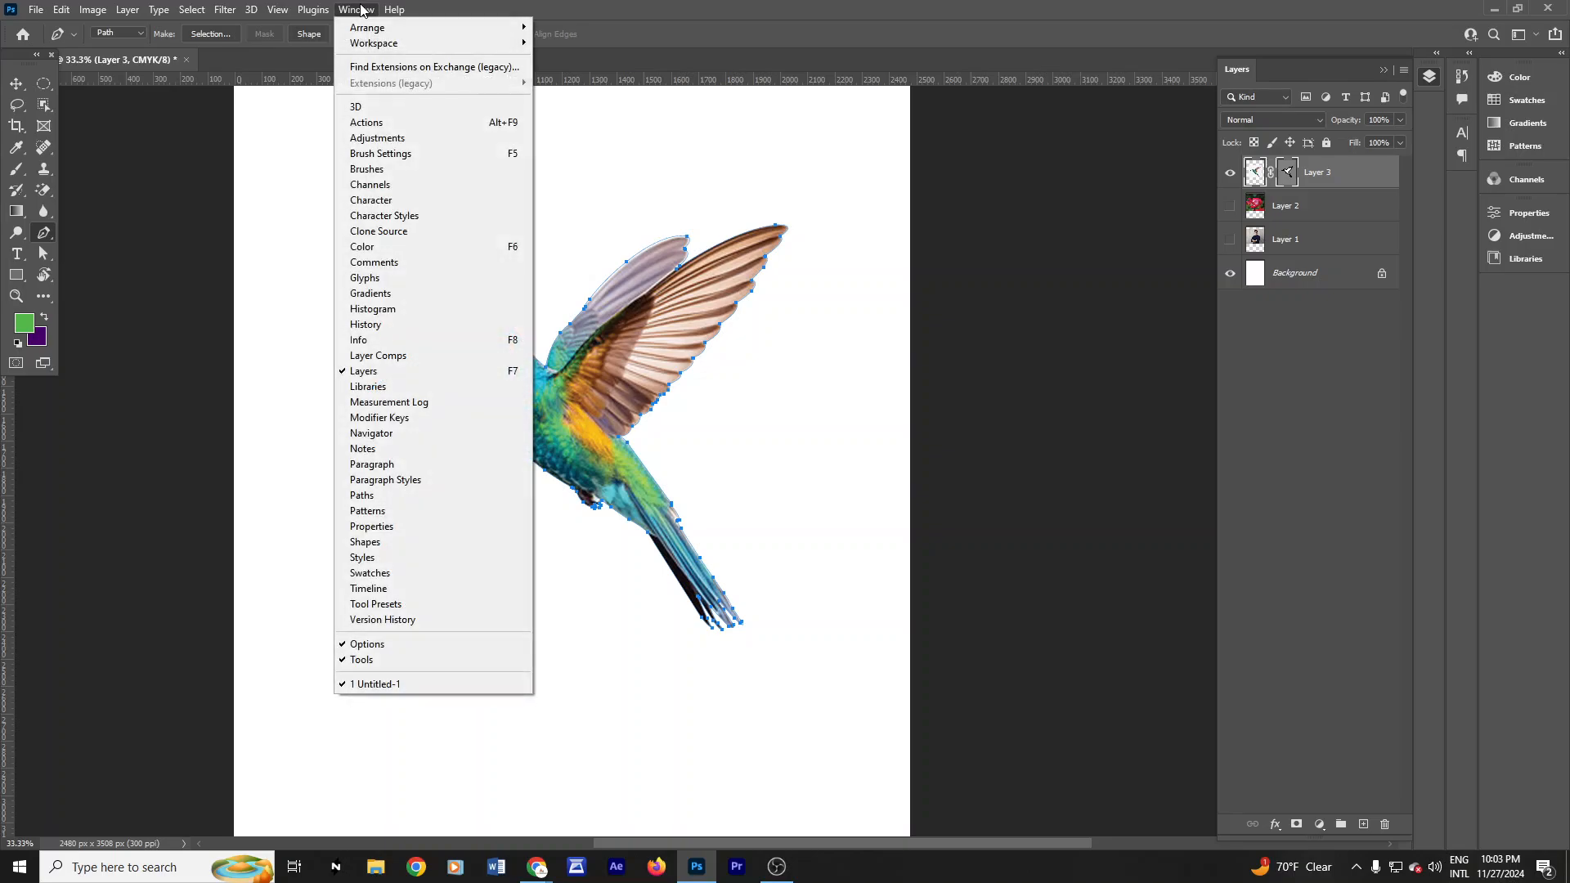
pyautogui.click(387, 497)
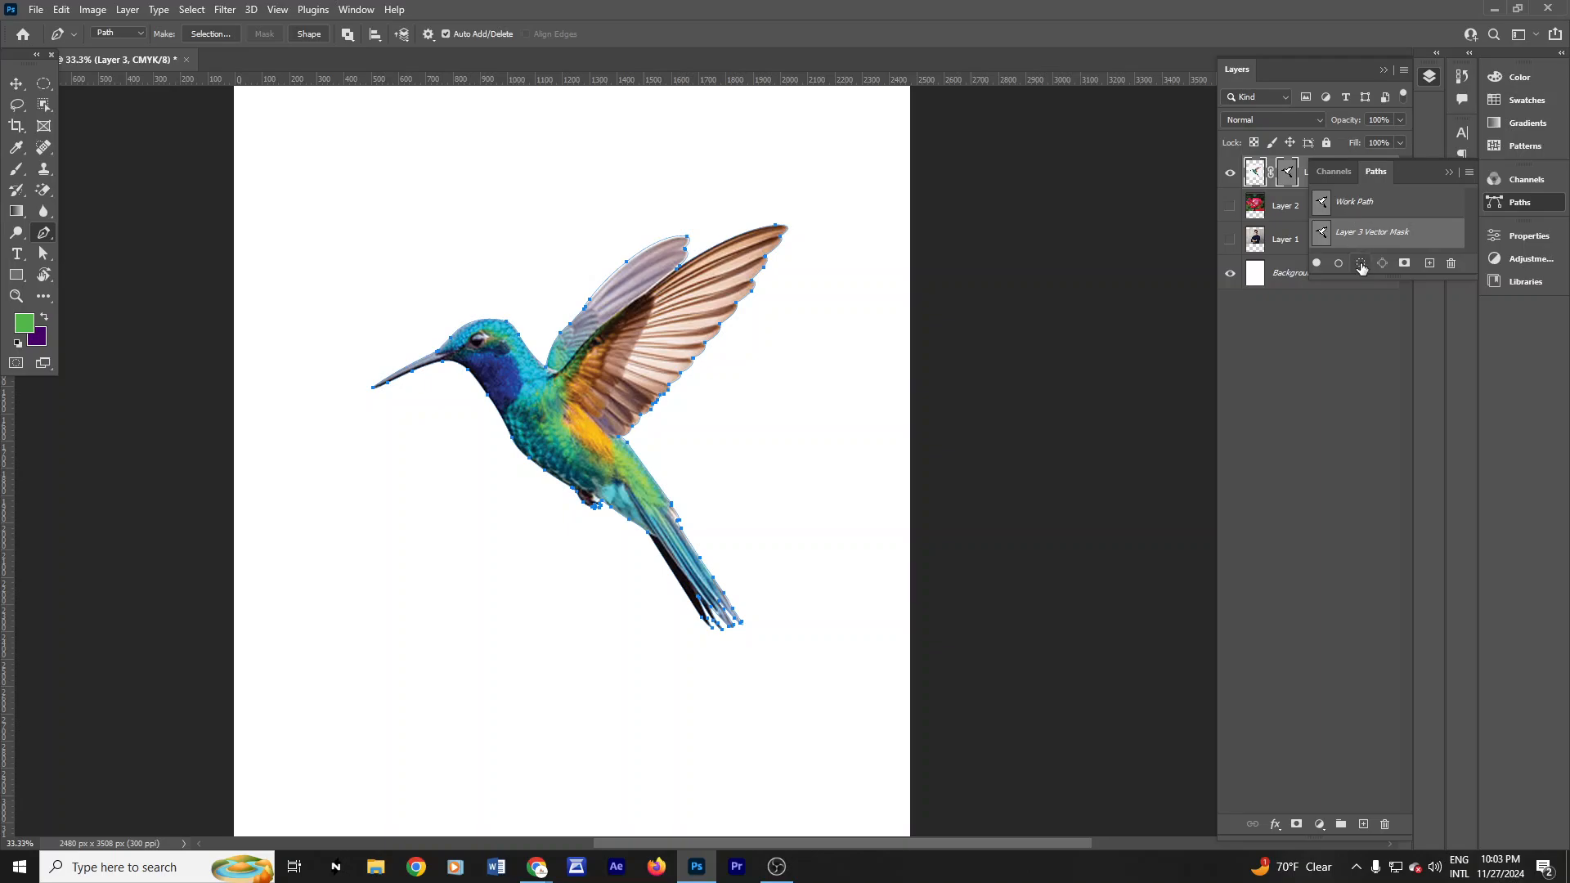
pyautogui.moveTo(1383, 283); pyautogui.dragTo(1390, 578)
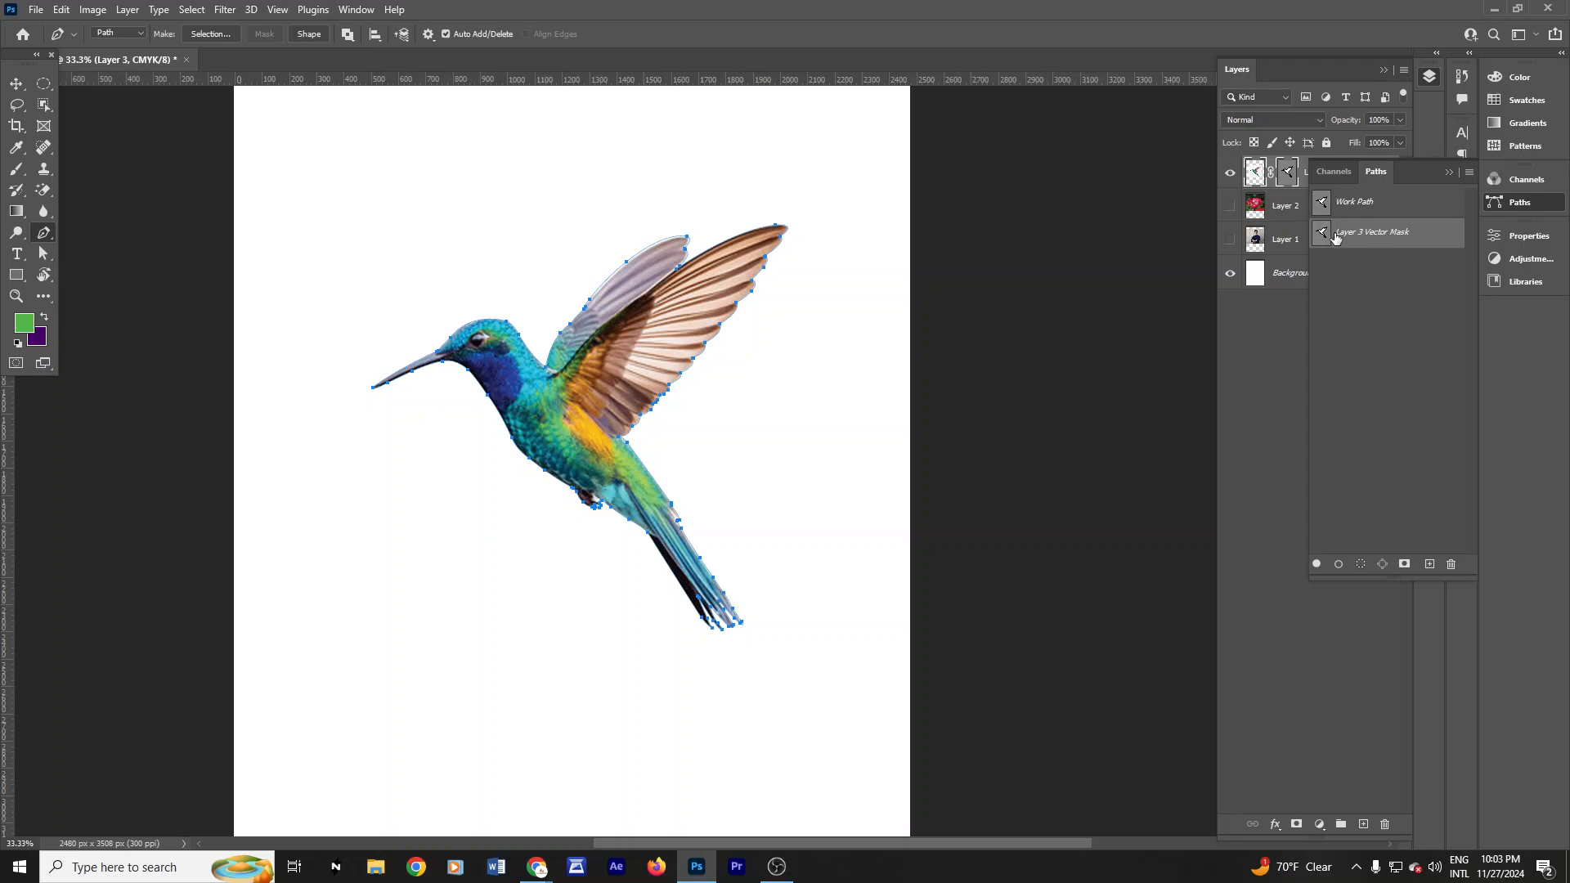
# Step: Switch between the Work Path and the Layer 3 Vector Mask path, and delete the vector mask path
pyautogui.click(1393, 205)
pyautogui.click(1395, 232)
pyautogui.click(1353, 208)
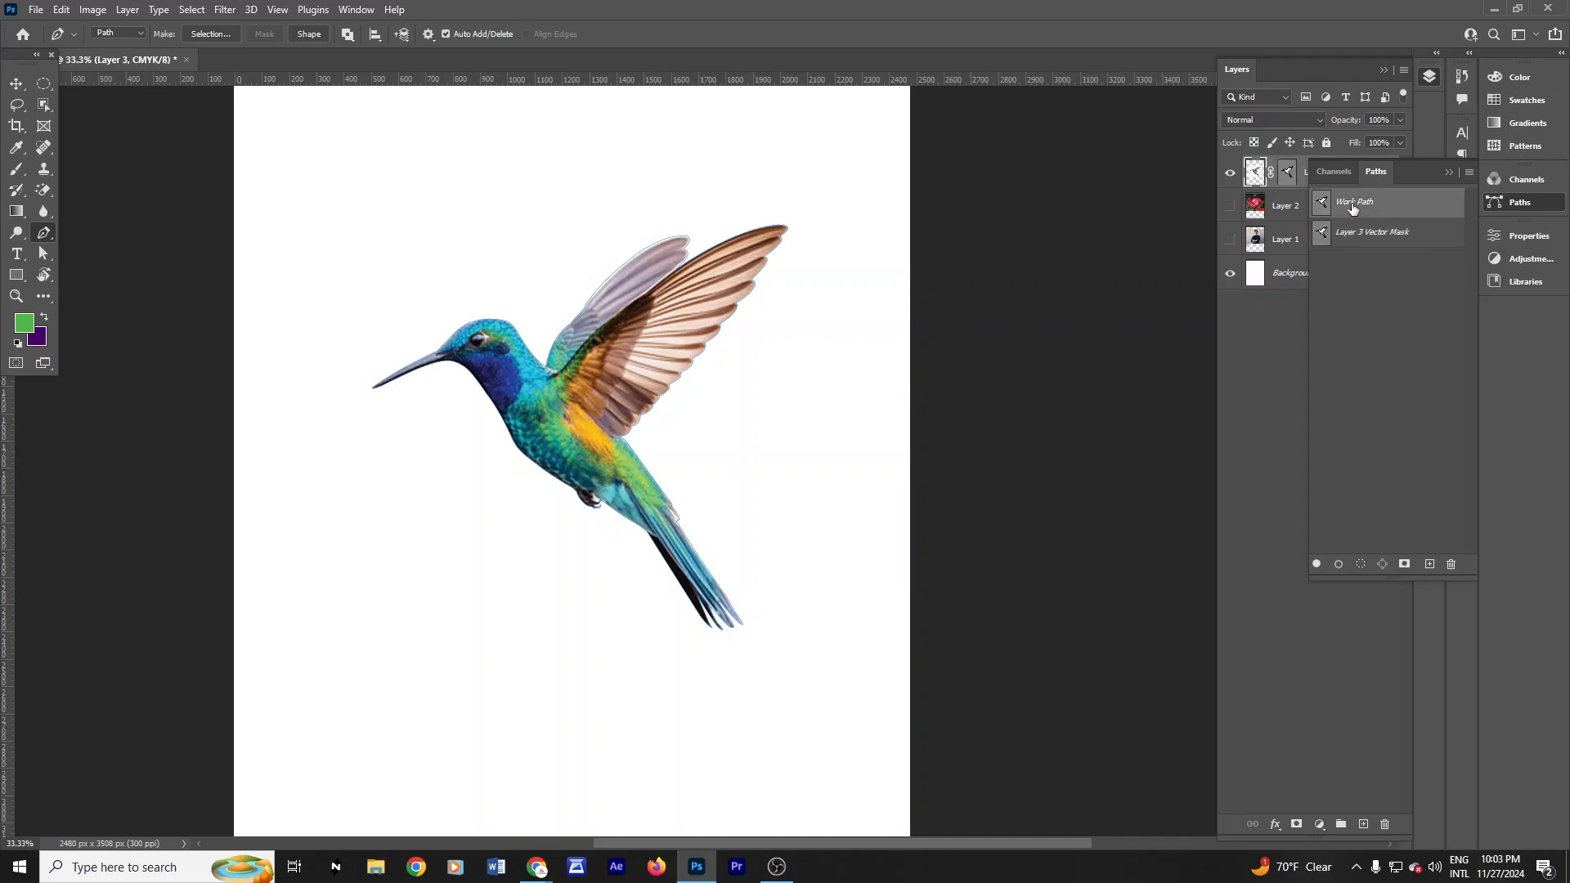
pyautogui.click(1404, 233)
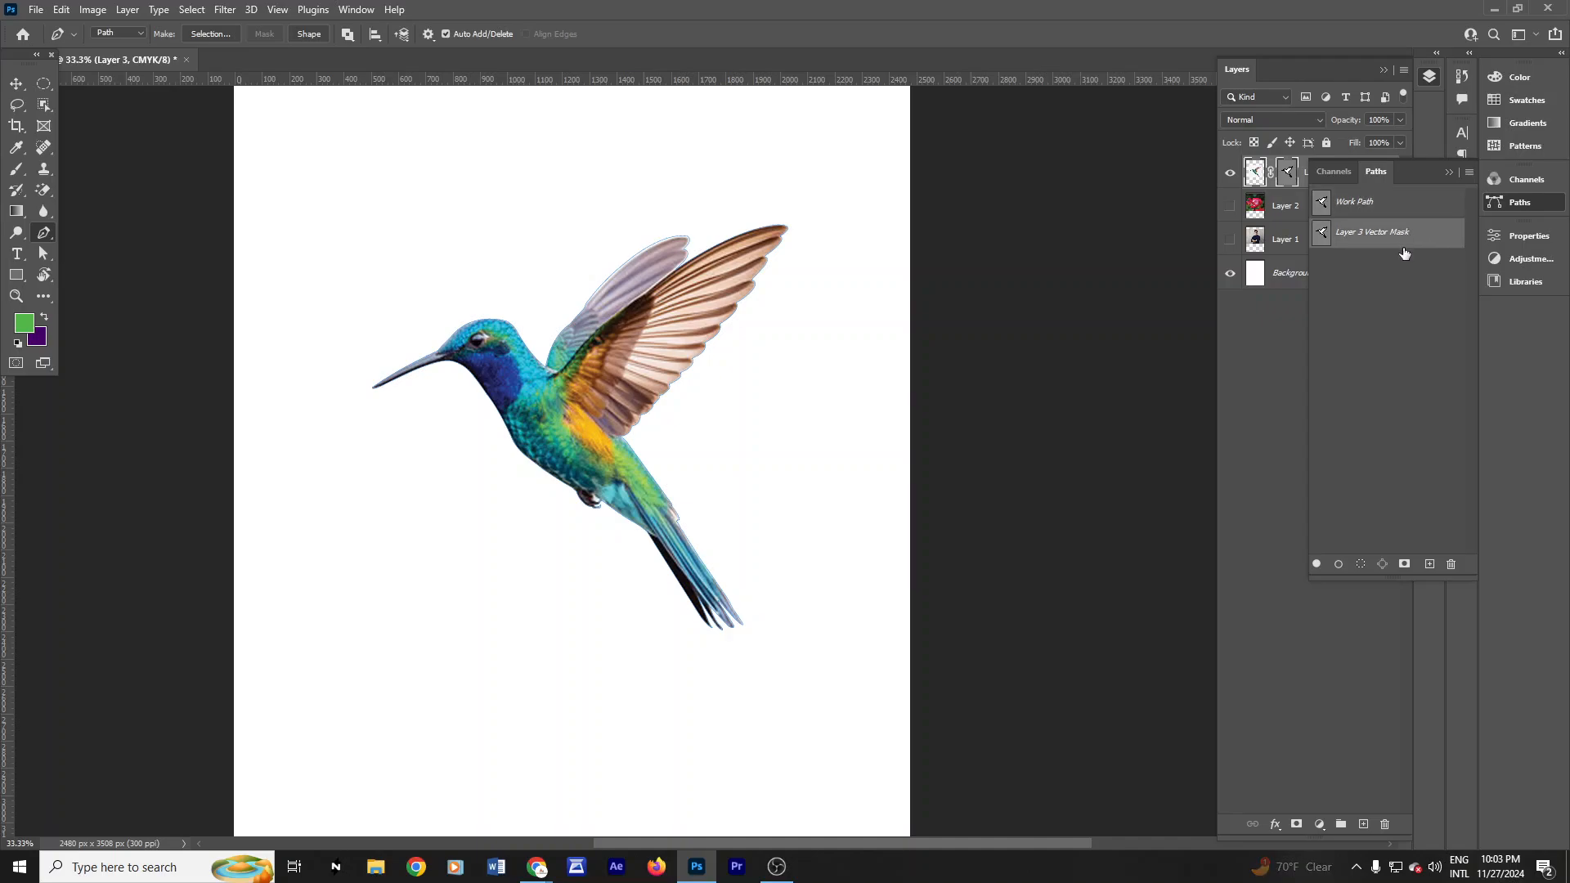
pyautogui.press('Delete')
# Step: Save the hummingbird's Work Path as Path 1 and collapse the Paths panel
pyautogui.click(1385, 210)
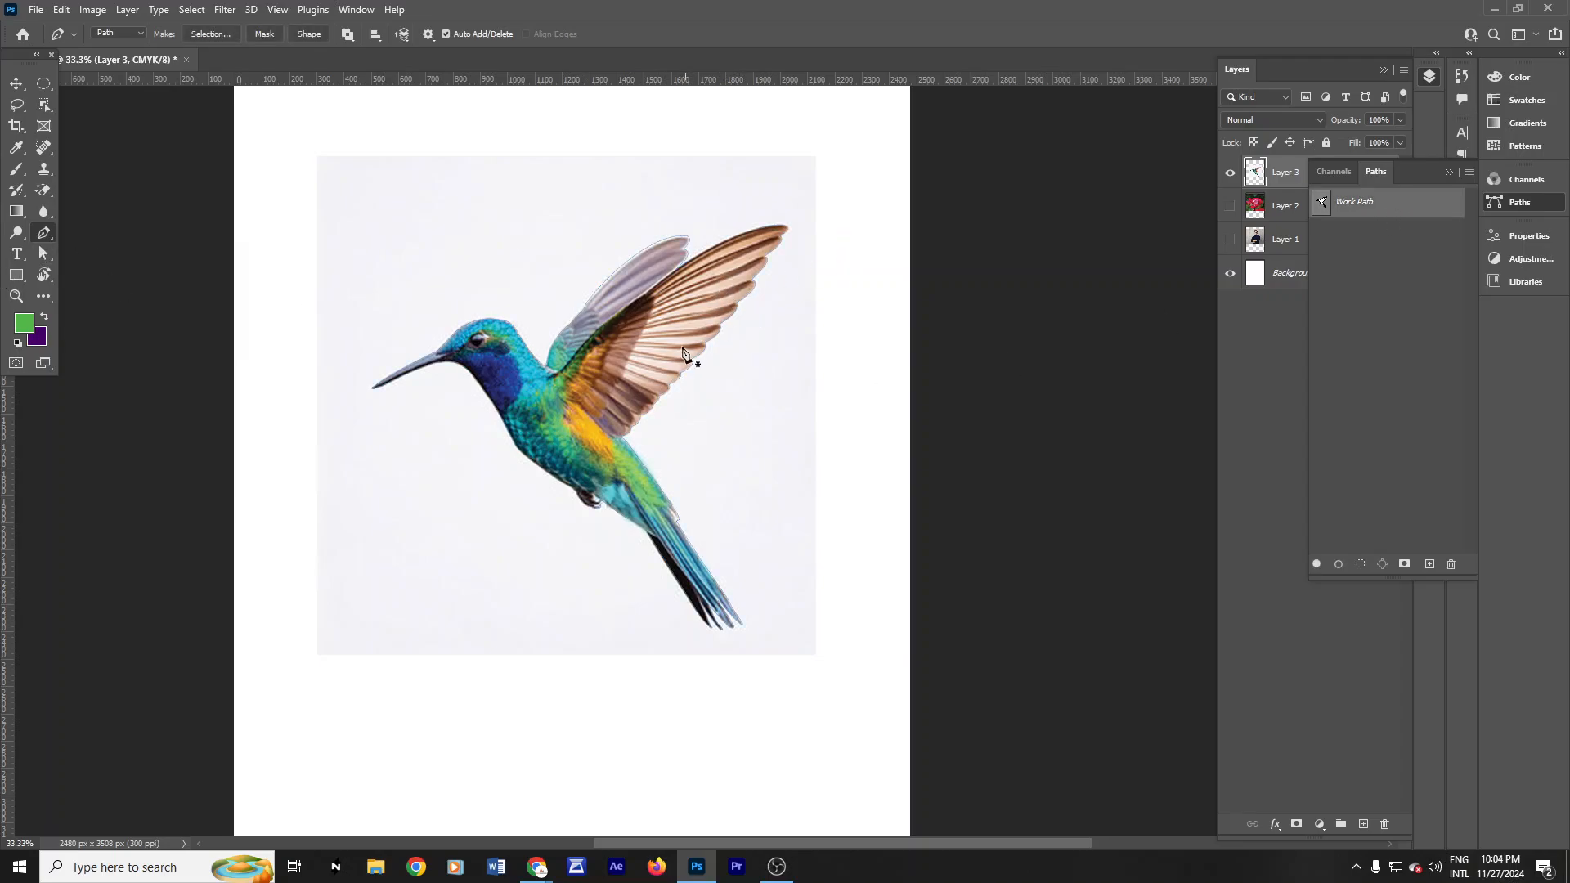
pyautogui.click(1469, 173)
pyautogui.click(1491, 183)
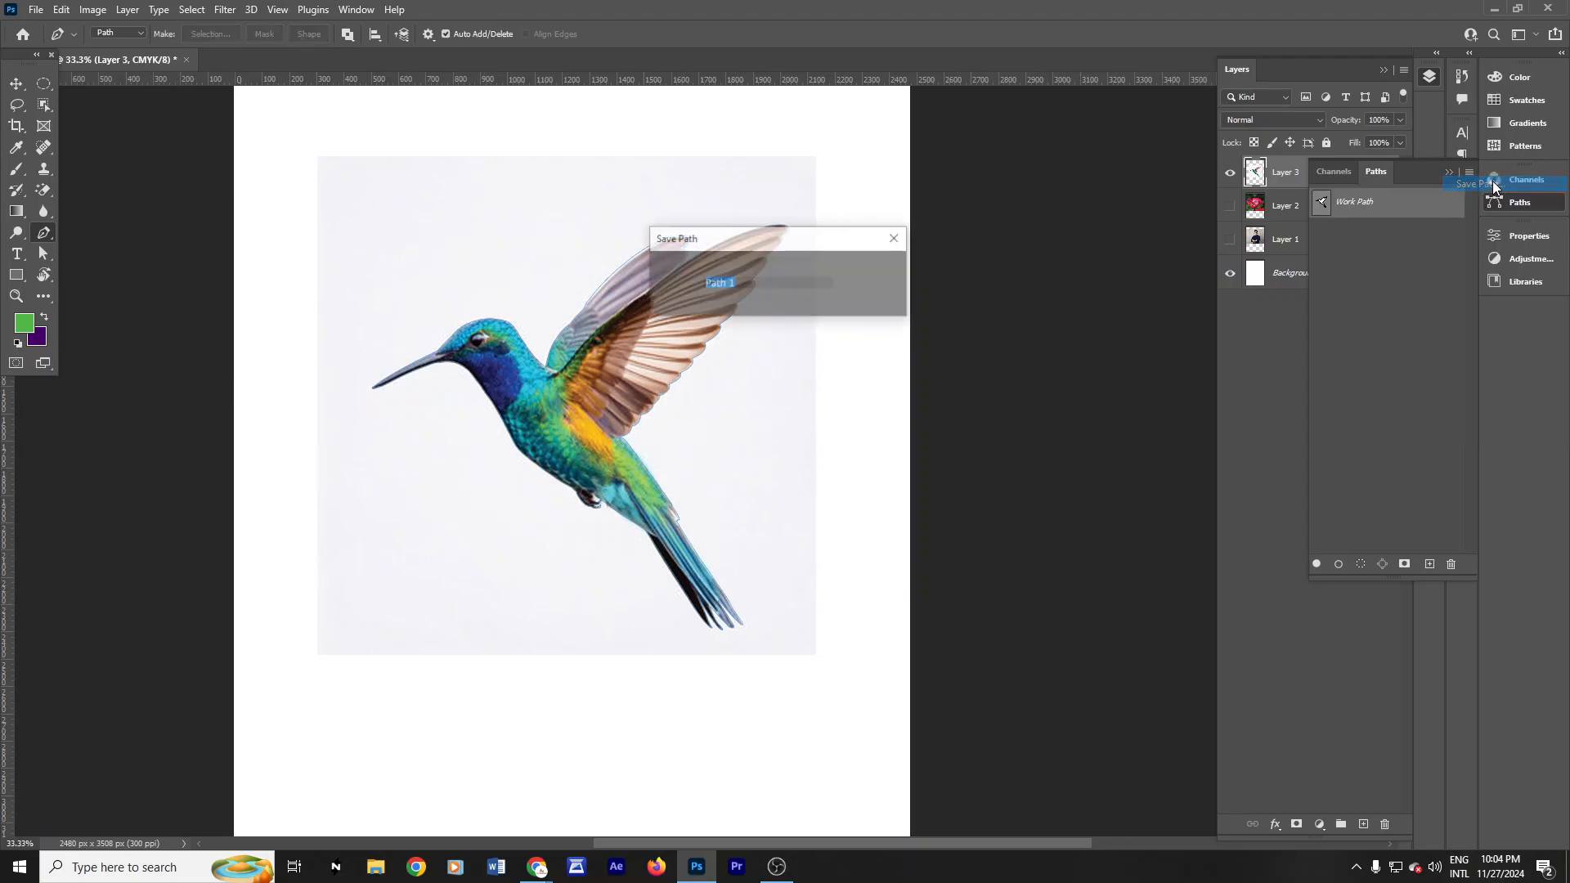
pyautogui.click(878, 270)
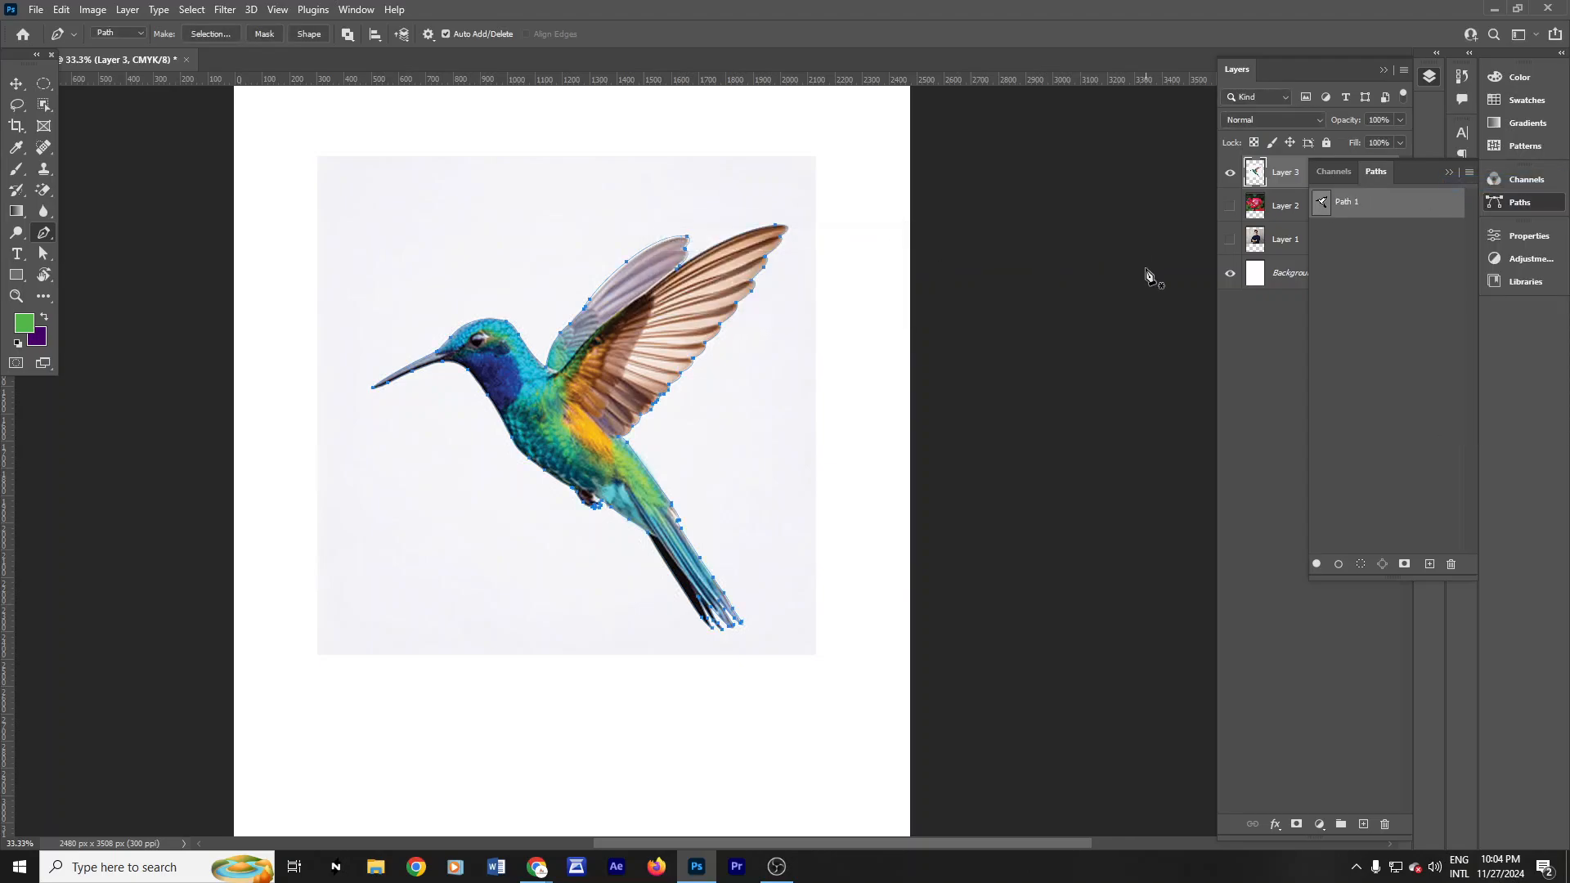
pyautogui.click(1450, 173)
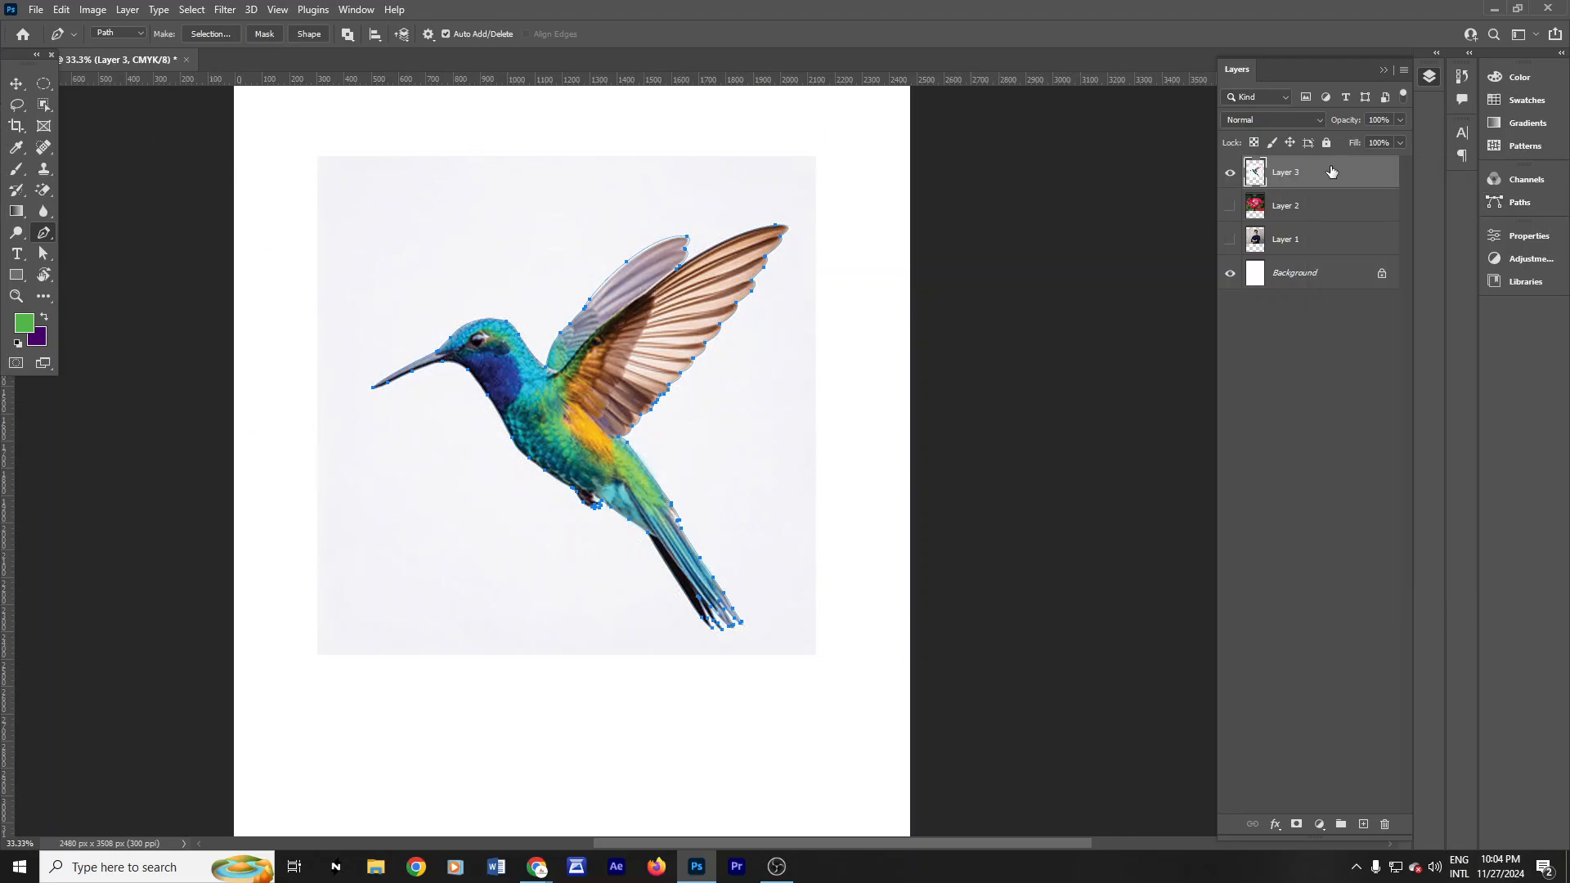
# Step: Show the saved path in the Paths panel with its available path commands, and collapse the panel again
pyautogui.click(1527, 206)
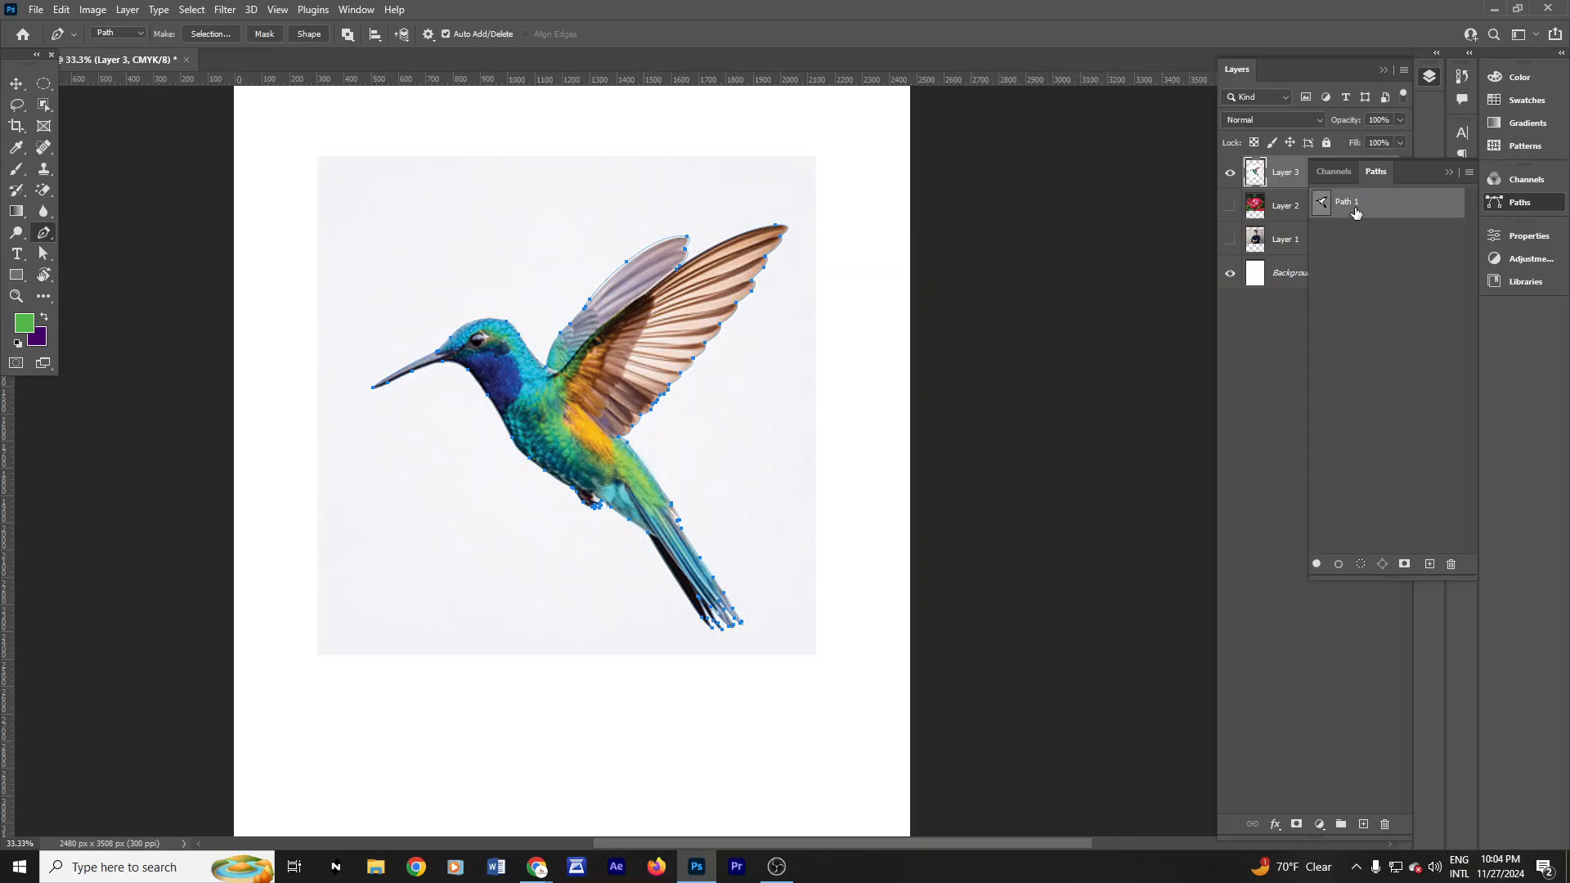
pyautogui.click(1470, 172)
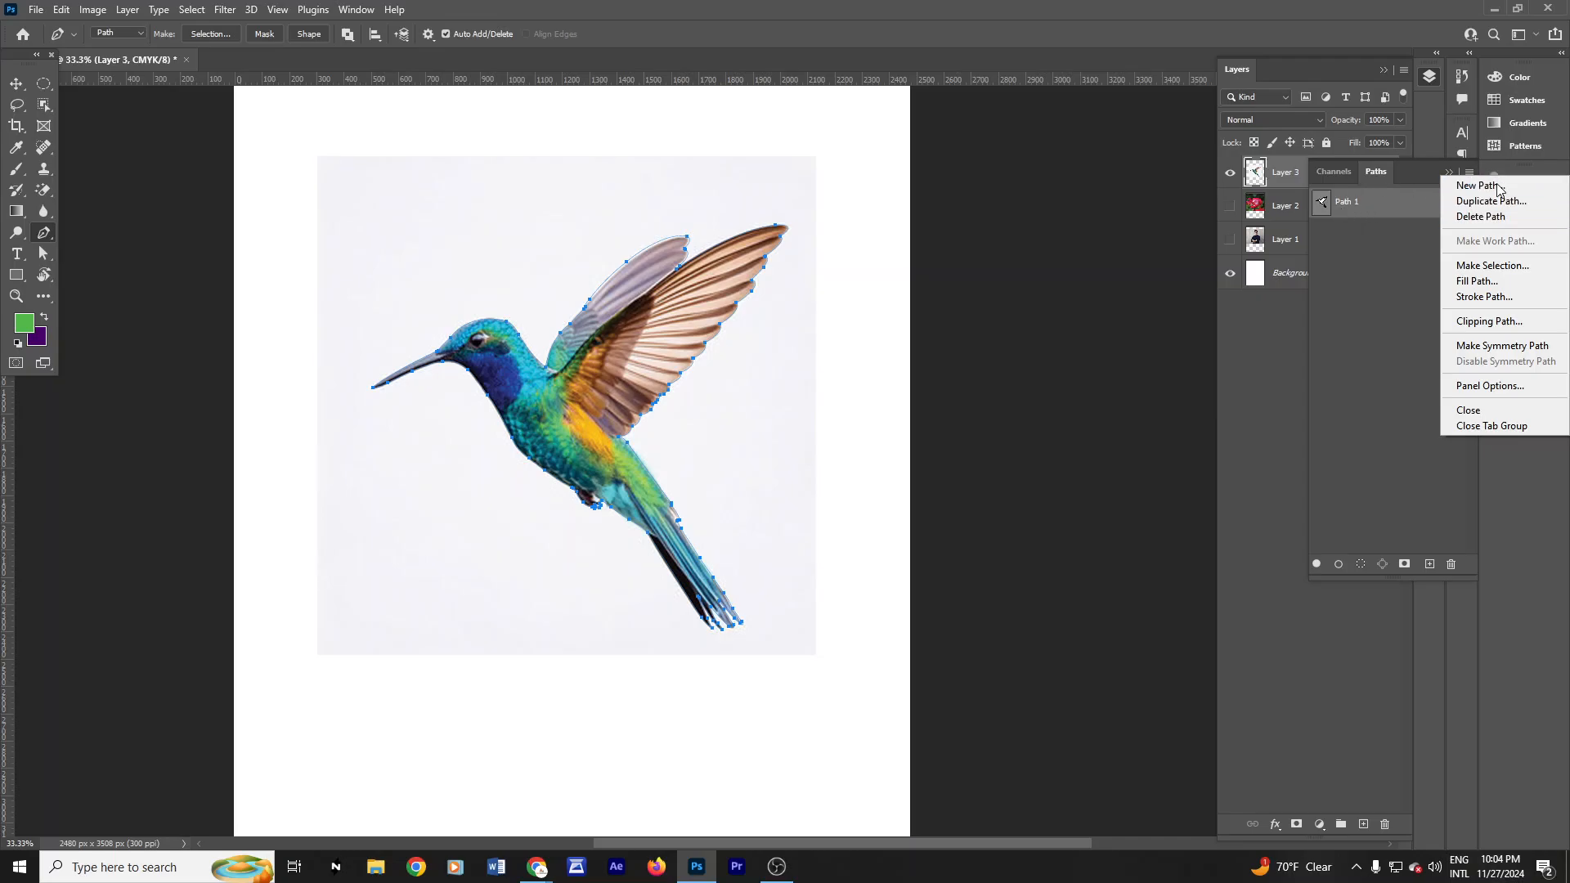
pyautogui.click(1450, 174)
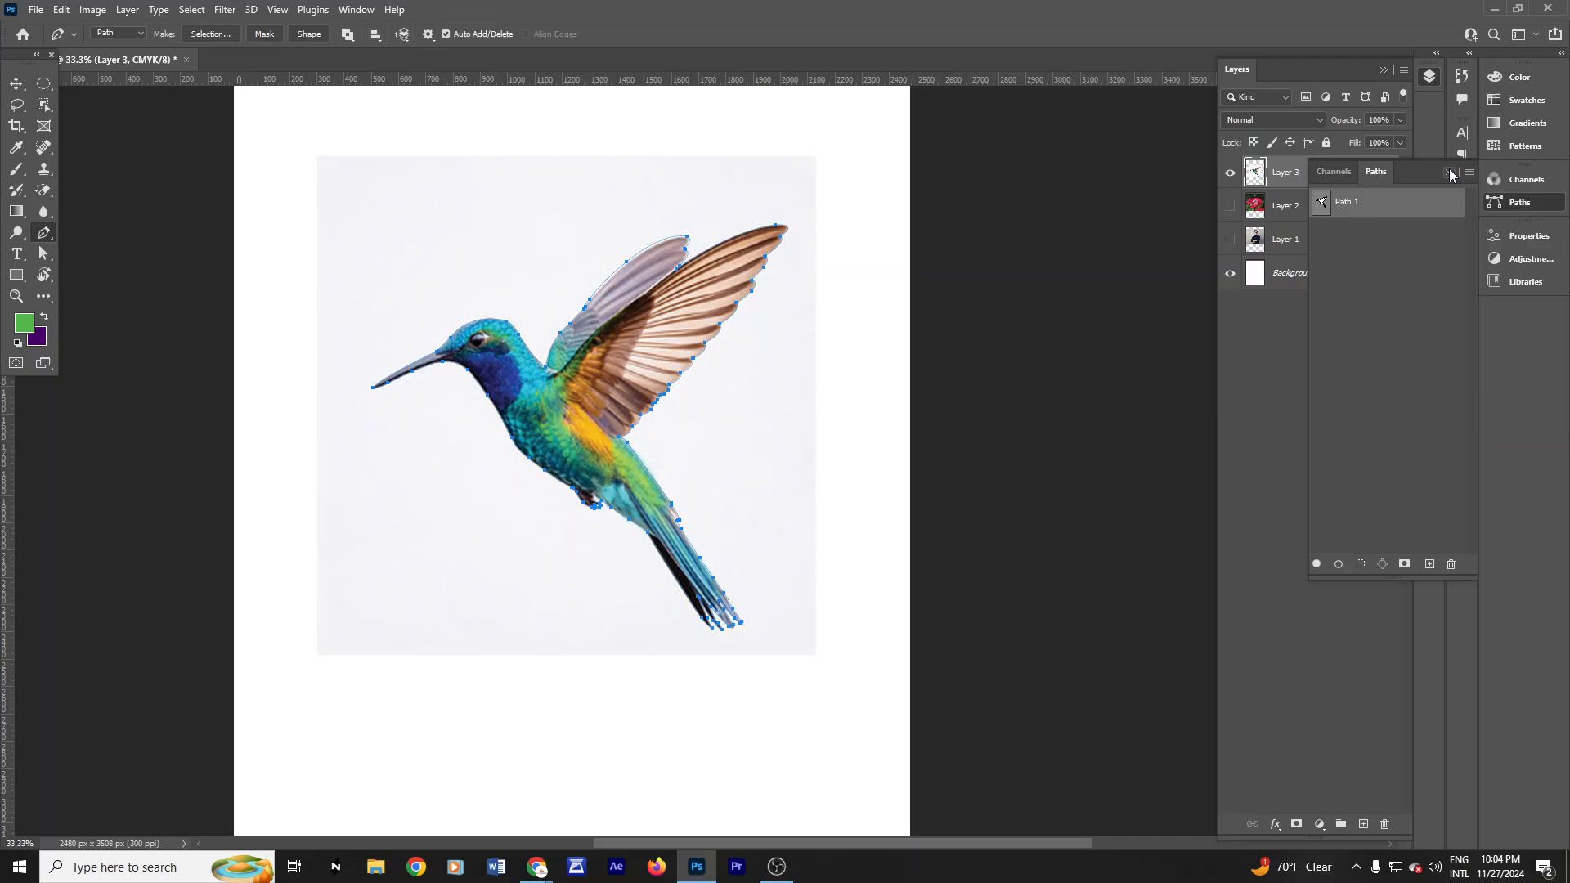
pyautogui.click(1450, 174)
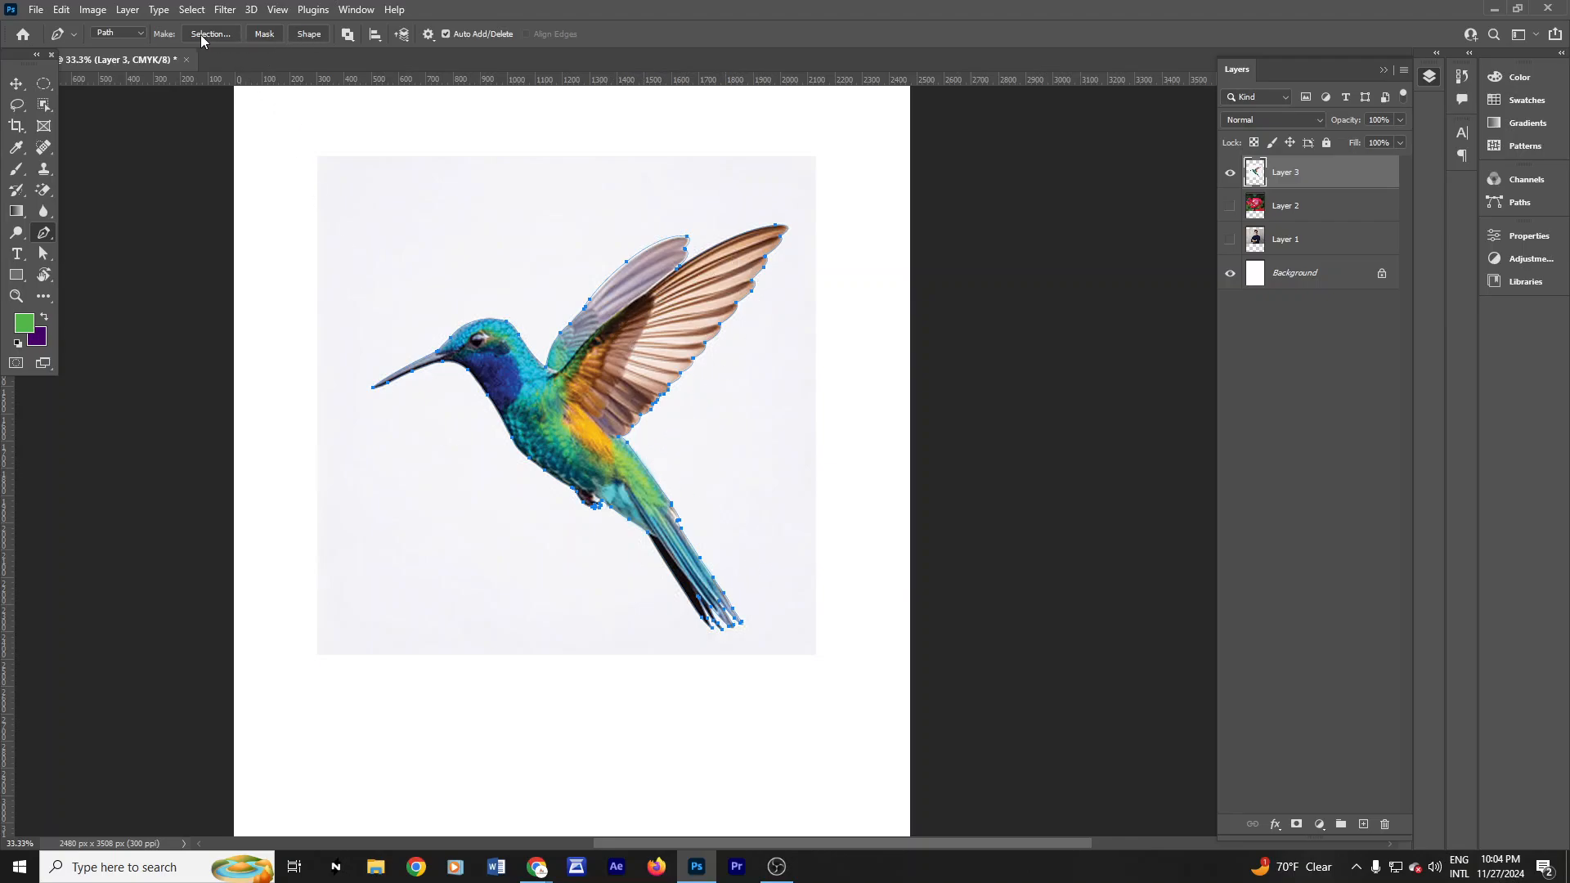
# Step: Open the list of path commands for the hummingbird's outline on the canvas
pyautogui.rightClick(563, 358)
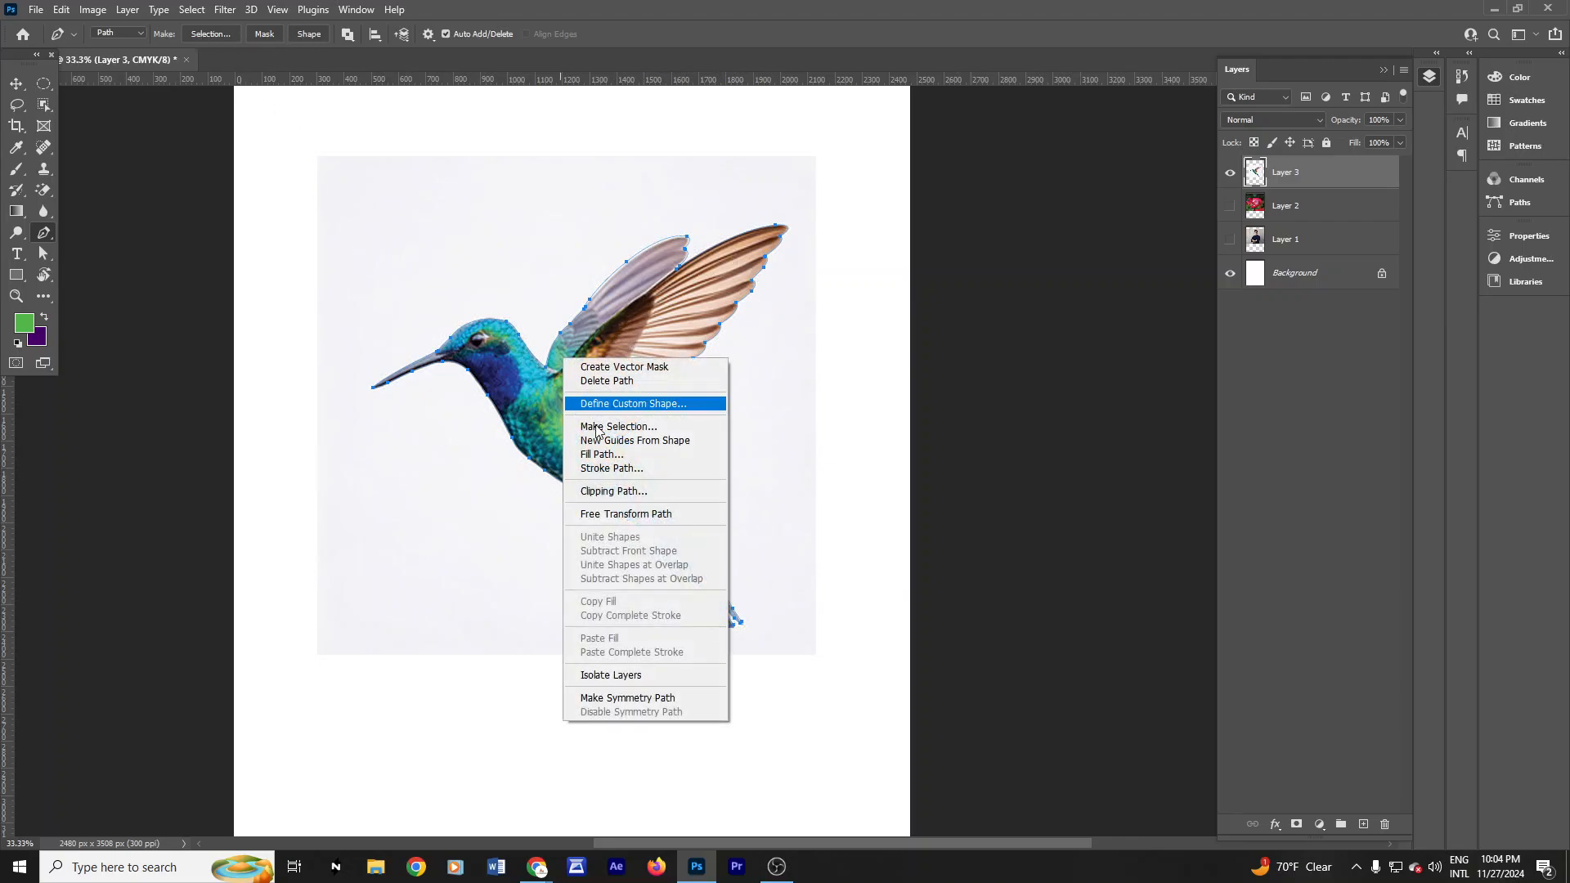
# Step: Mask Layer 3 to the bird using a selection from its path with 0-pixel feather, and shift the cut-out bird slightly right
pyautogui.click(613, 426)
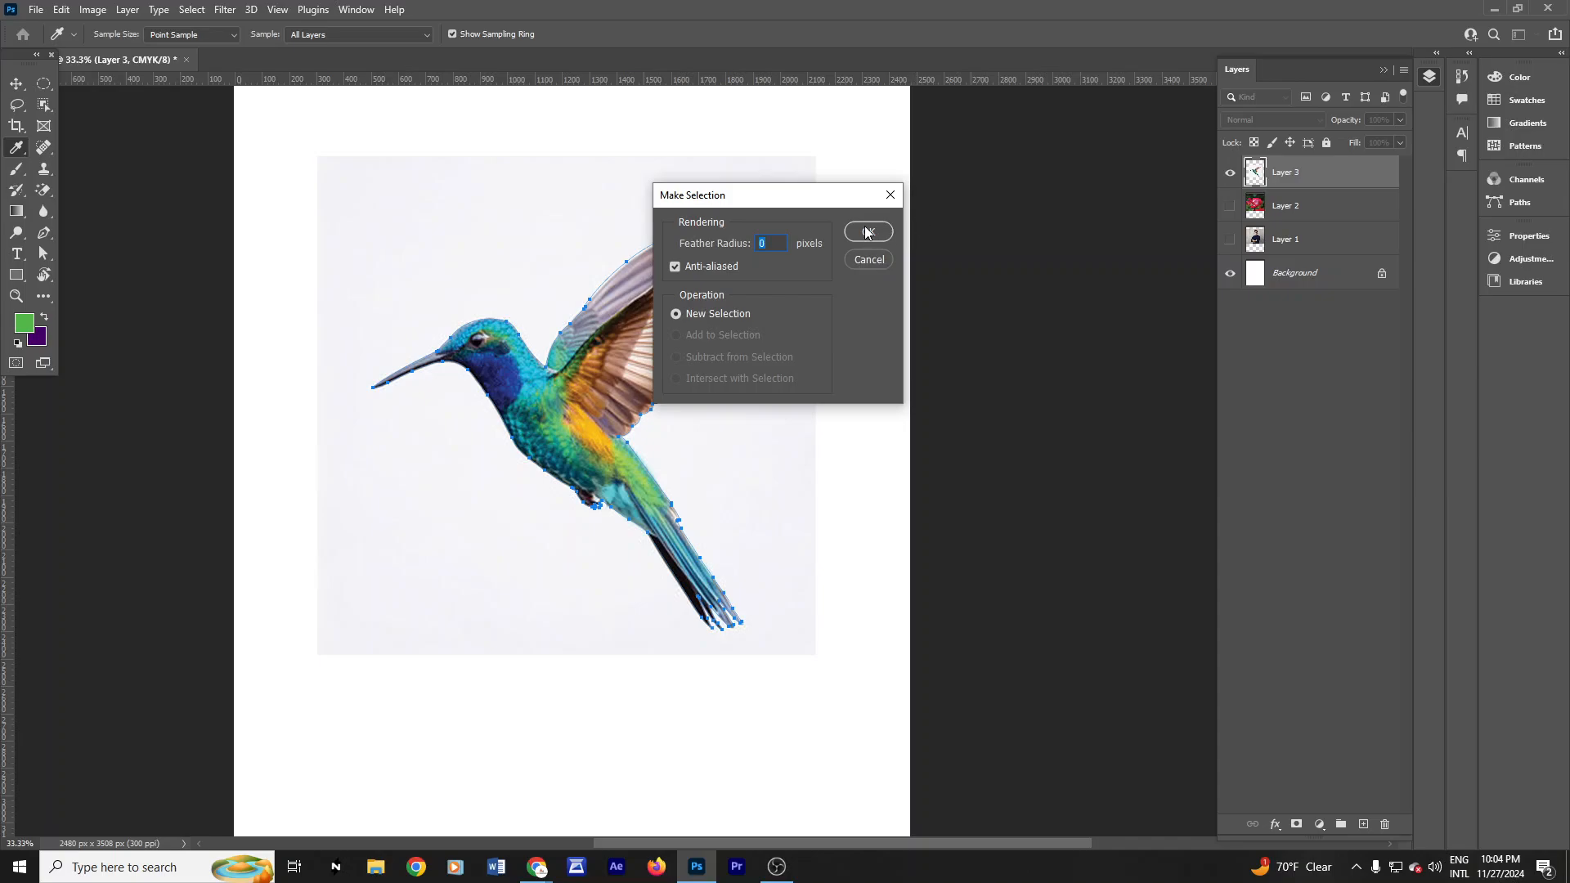
pyautogui.click(867, 233)
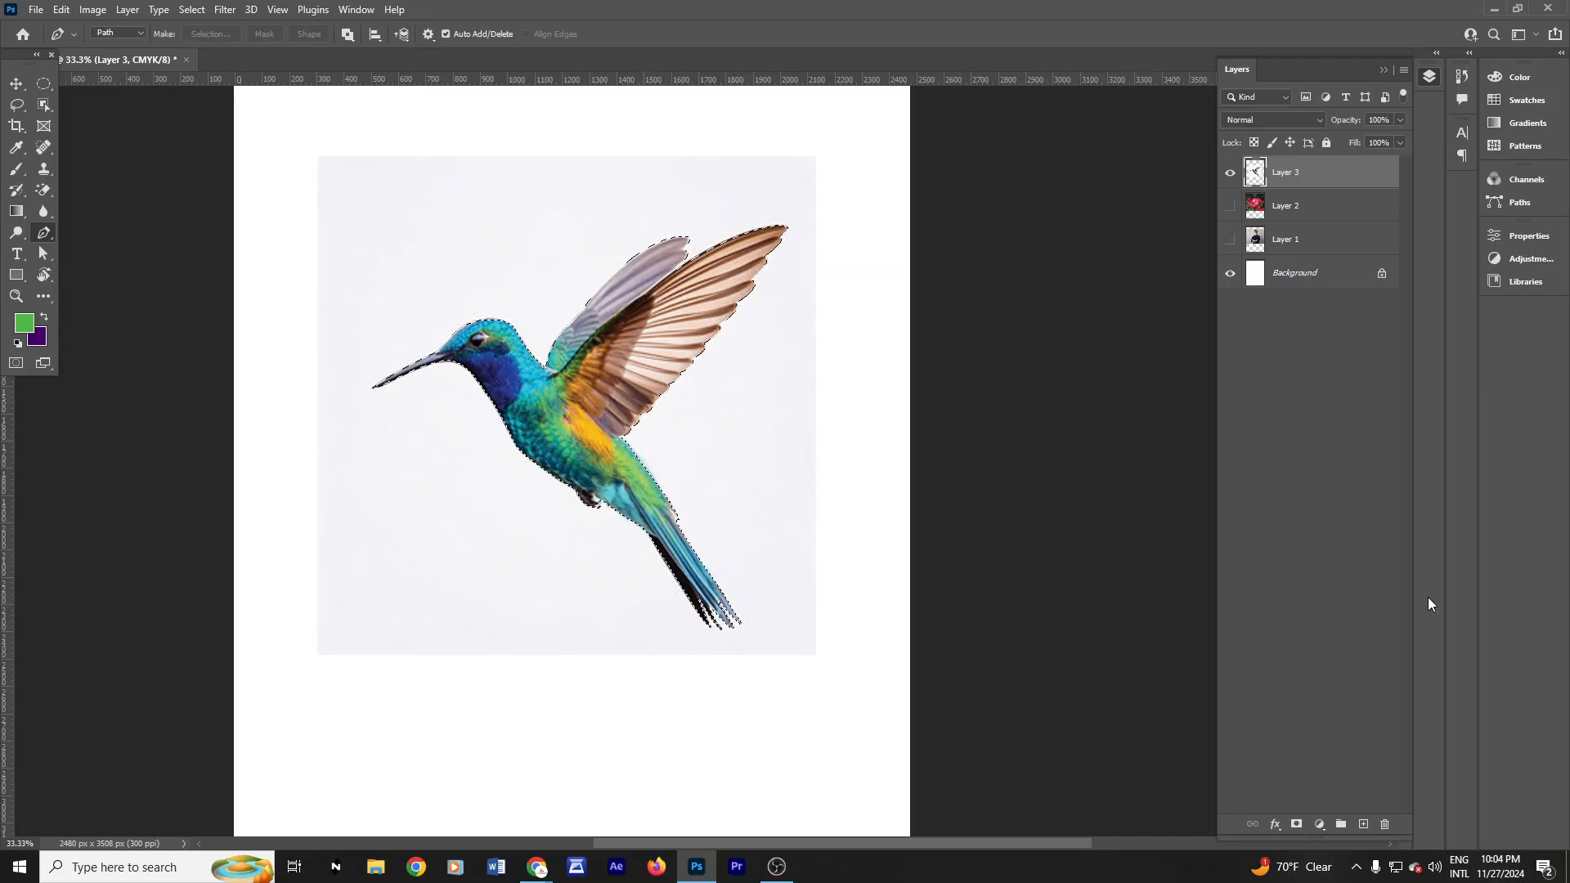
pyautogui.click(1296, 823)
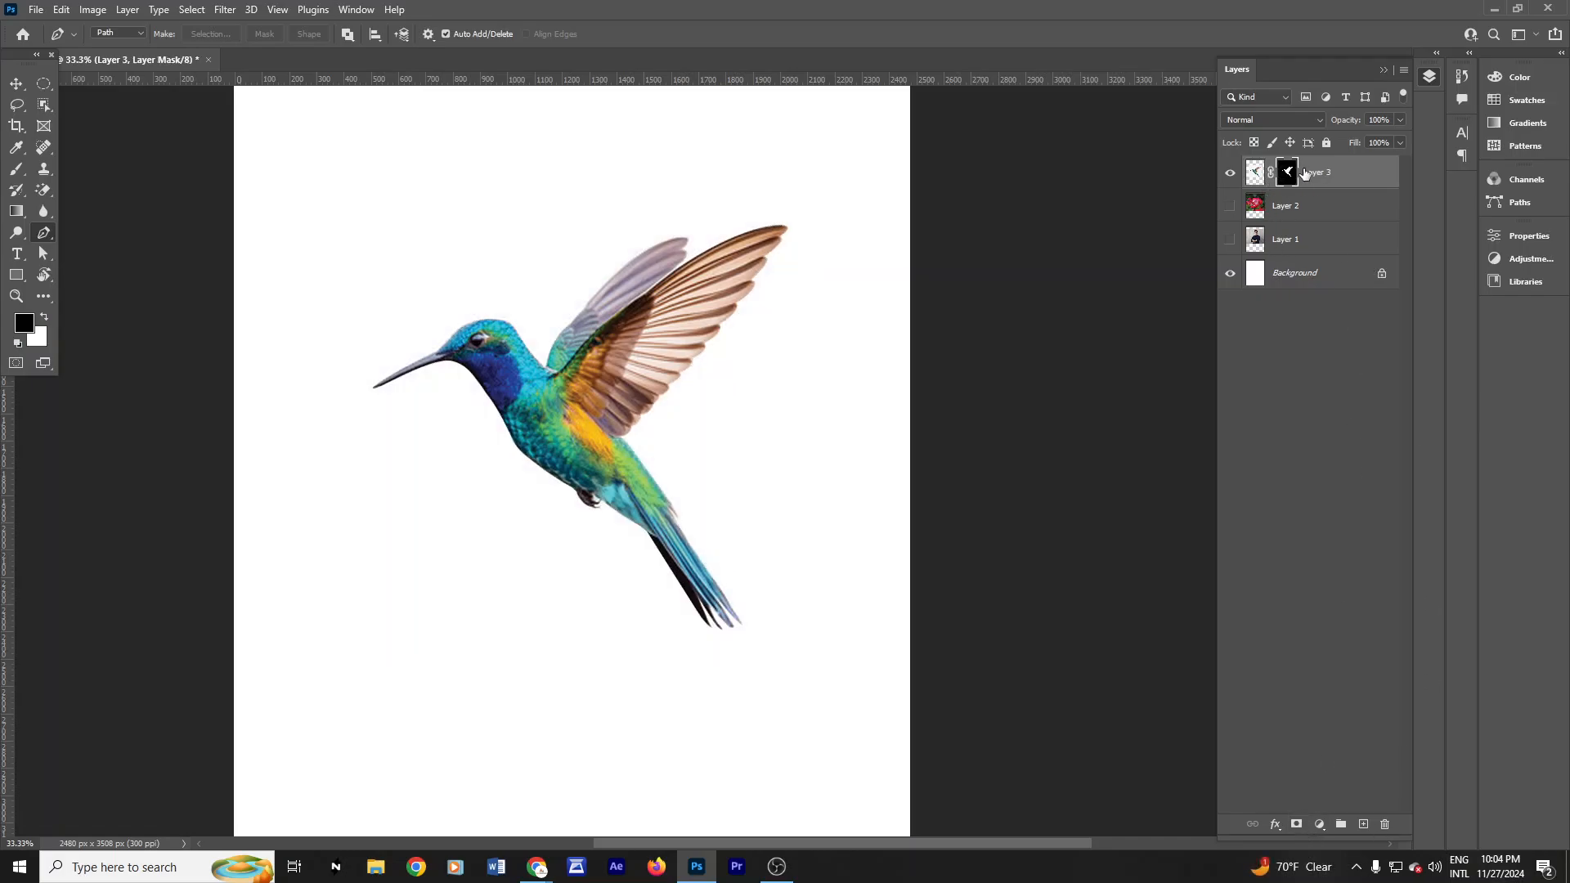
pyautogui.click(17, 83)
pyautogui.moveTo(585, 390)
pyautogui.mouseDown()
pyautogui.moveTo(685, 382)
pyautogui.moveTo(542, 391)
pyautogui.moveTo(605, 387)
pyautogui.mouseUp()
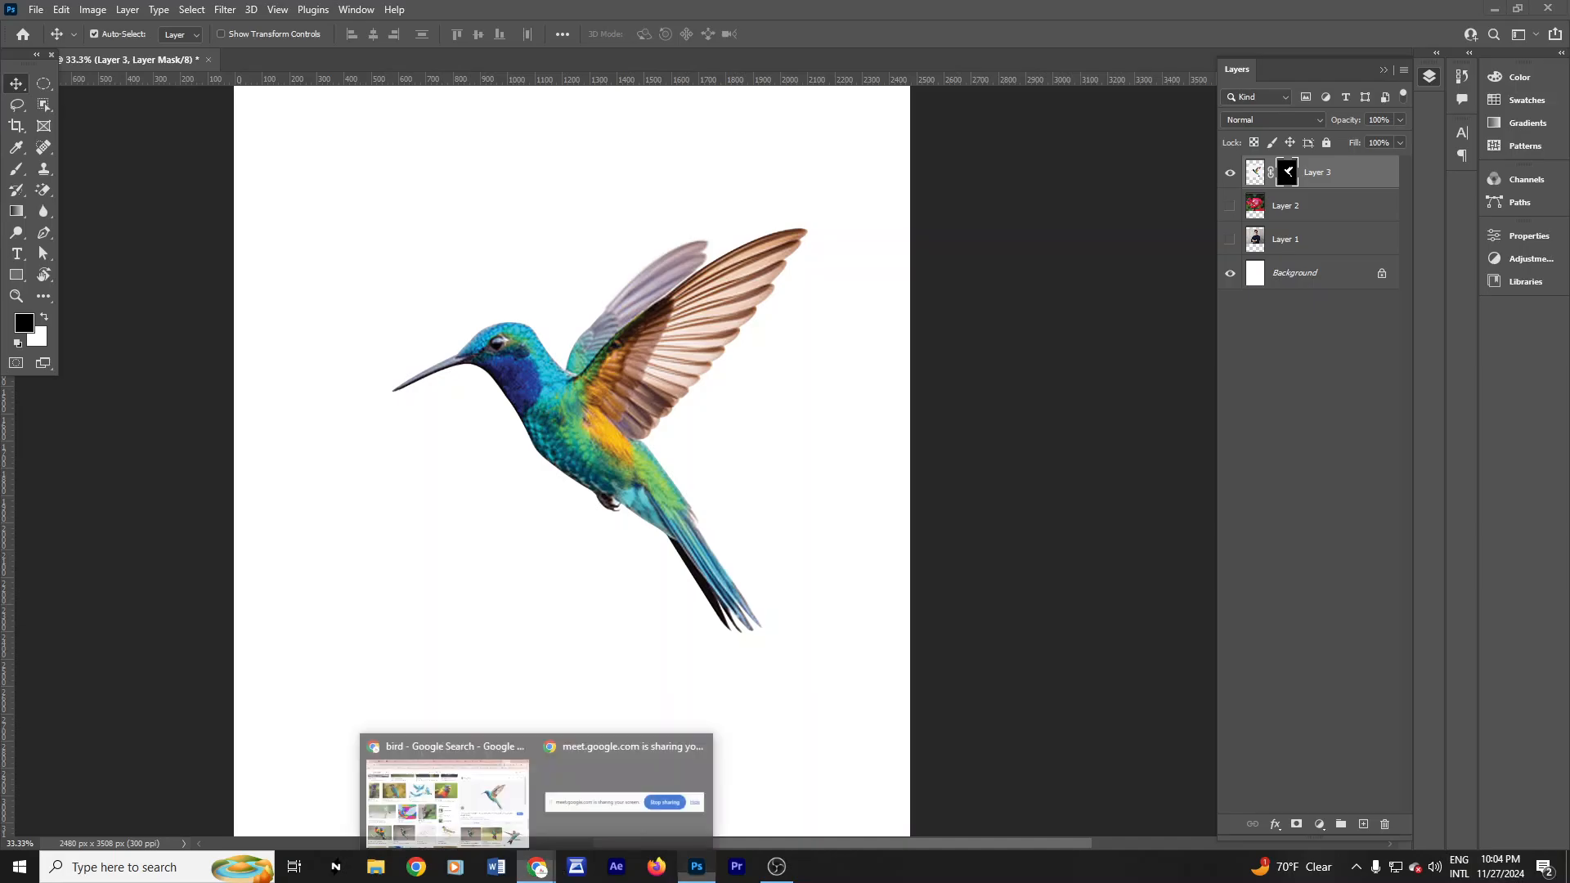
# Step: Switch to Chrome and run a Google search for "sky image" in a new tab
pyautogui.click(463, 838)
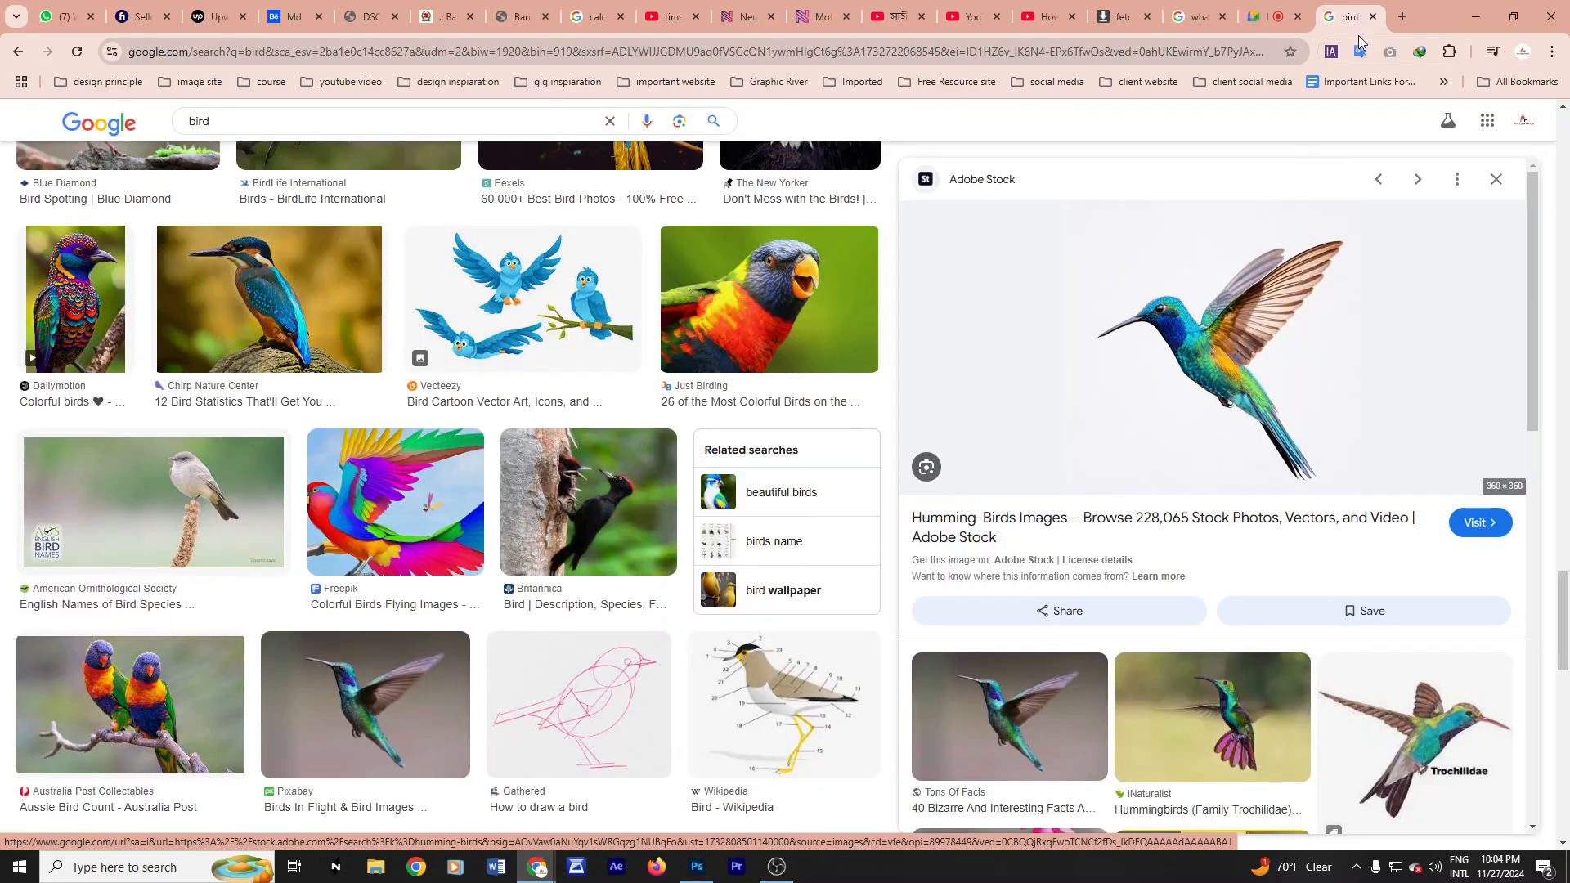
pyautogui.click(1403, 17)
pyautogui.click(464, 46)
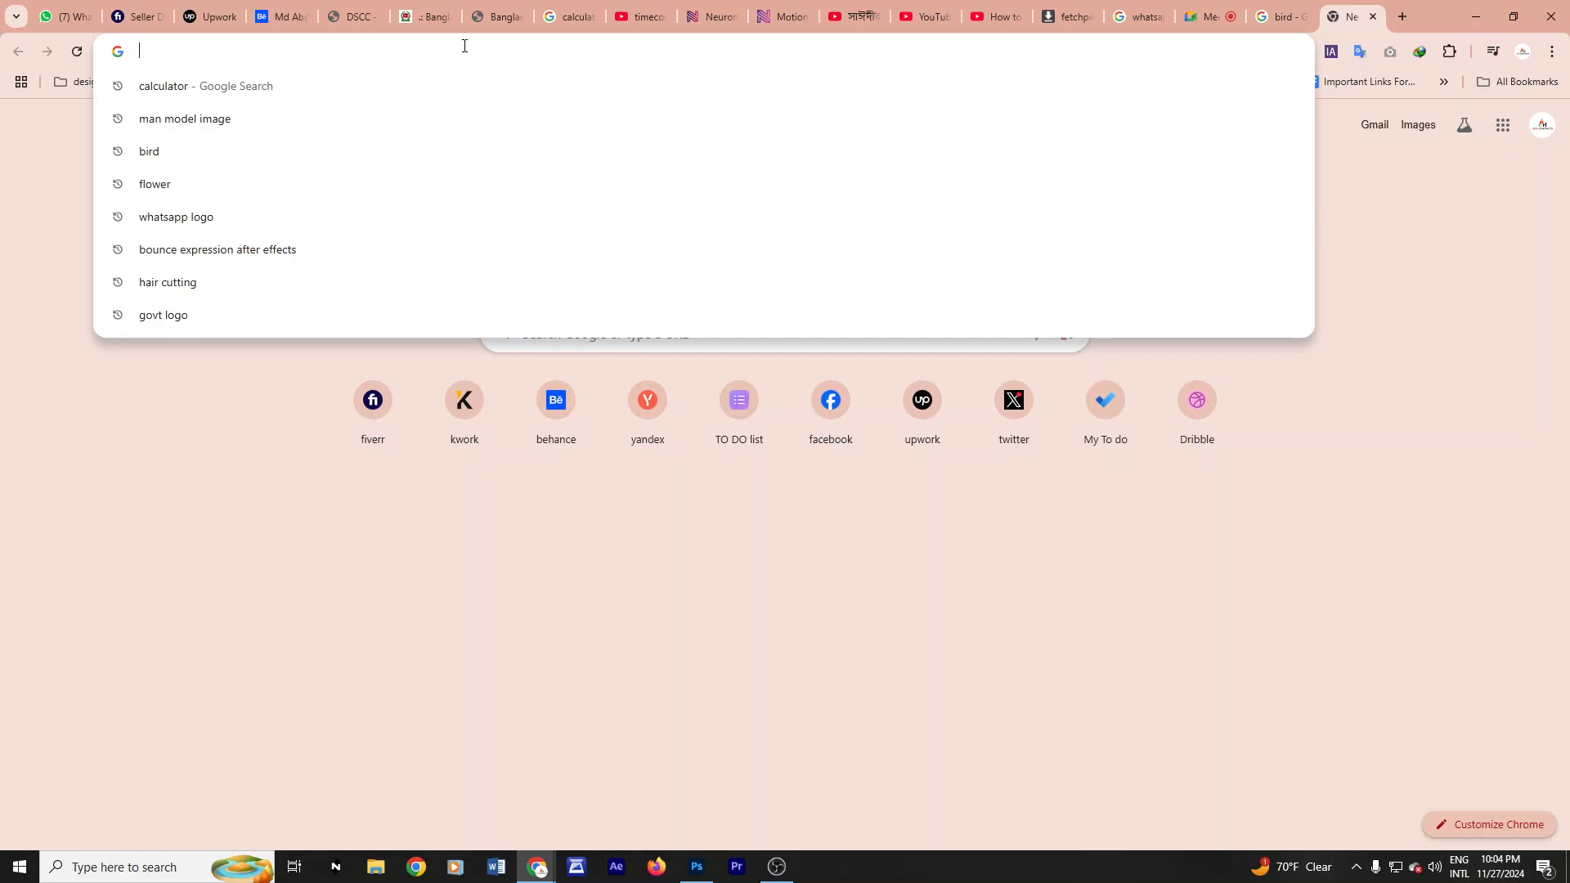
pyautogui.write('sky image')
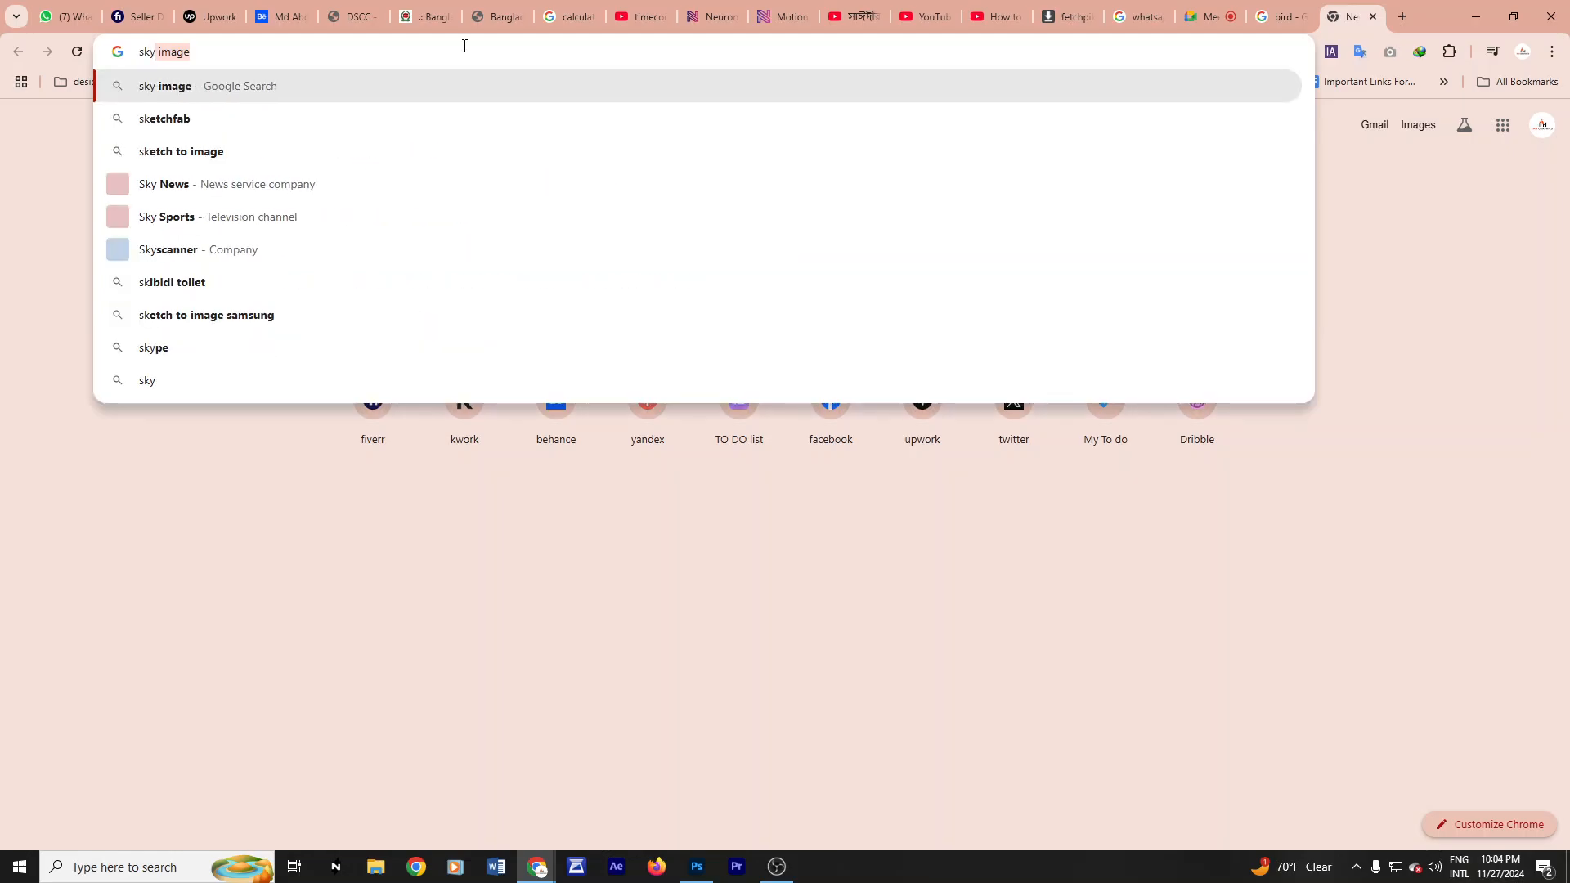
pyautogui.press('Return')
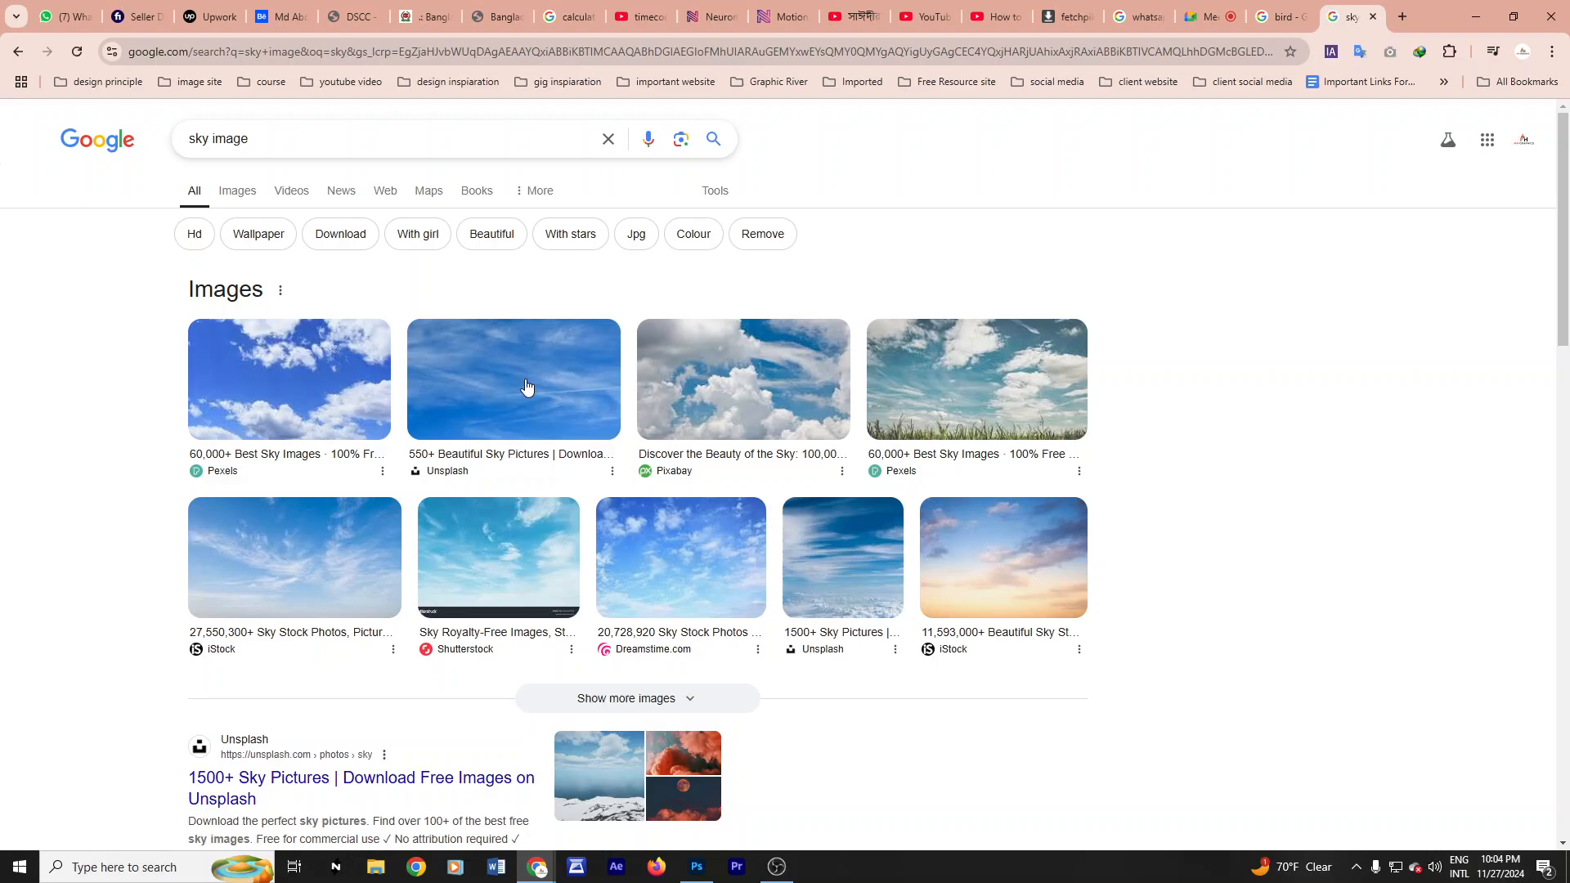
# Step: Open the iStock sky picture with the blue-to-peach gradient from the results and copy the image
pyautogui.click(1034, 553)
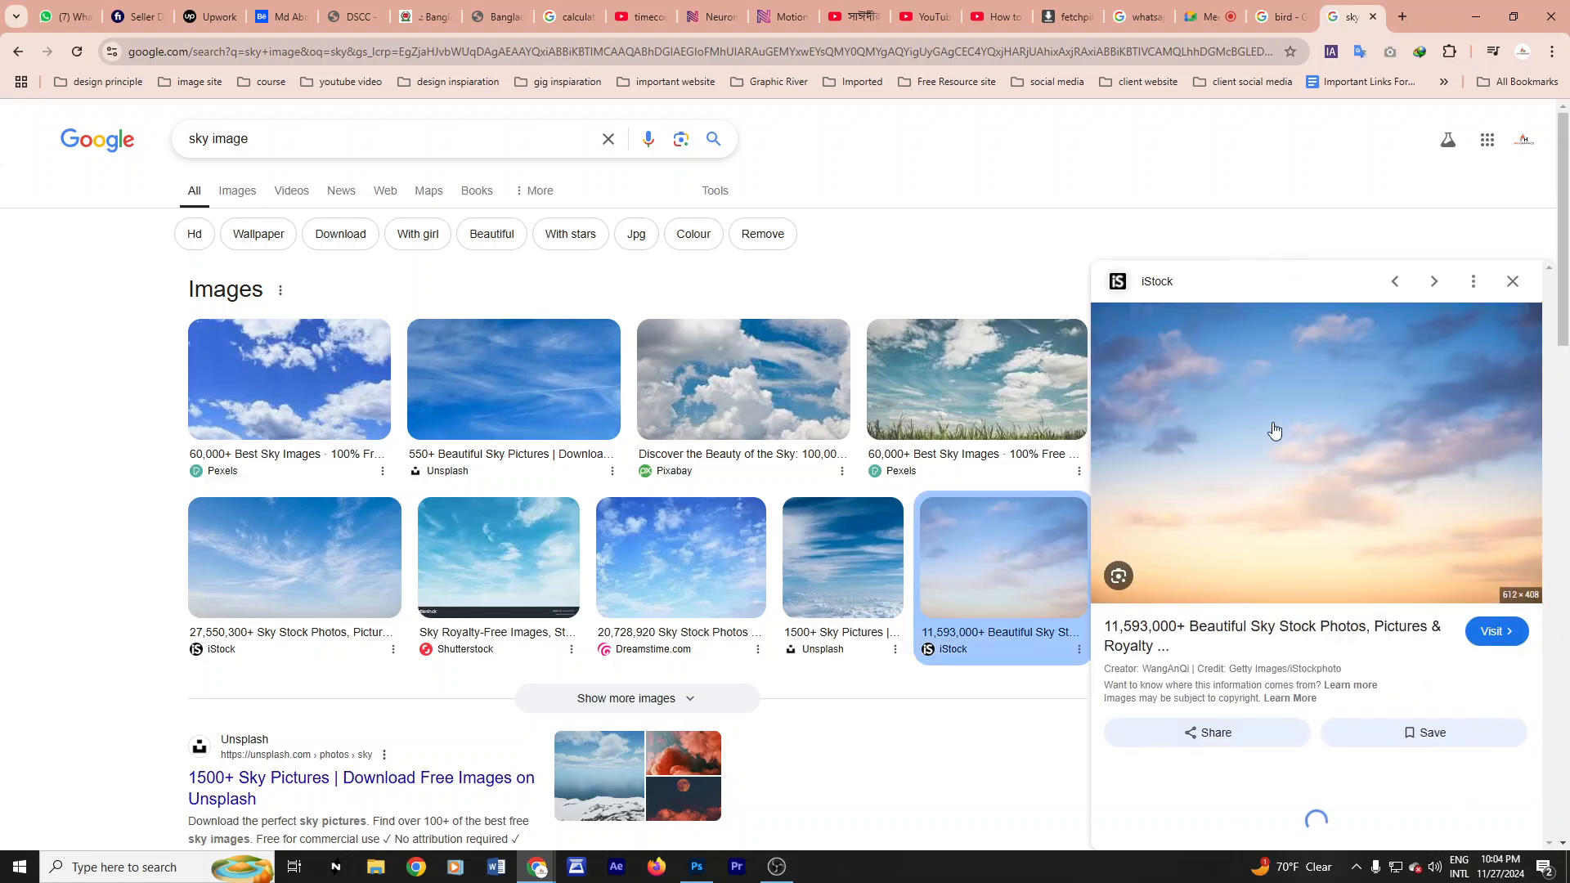
pyautogui.rightClick(1256, 391)
pyautogui.click(1332, 652)
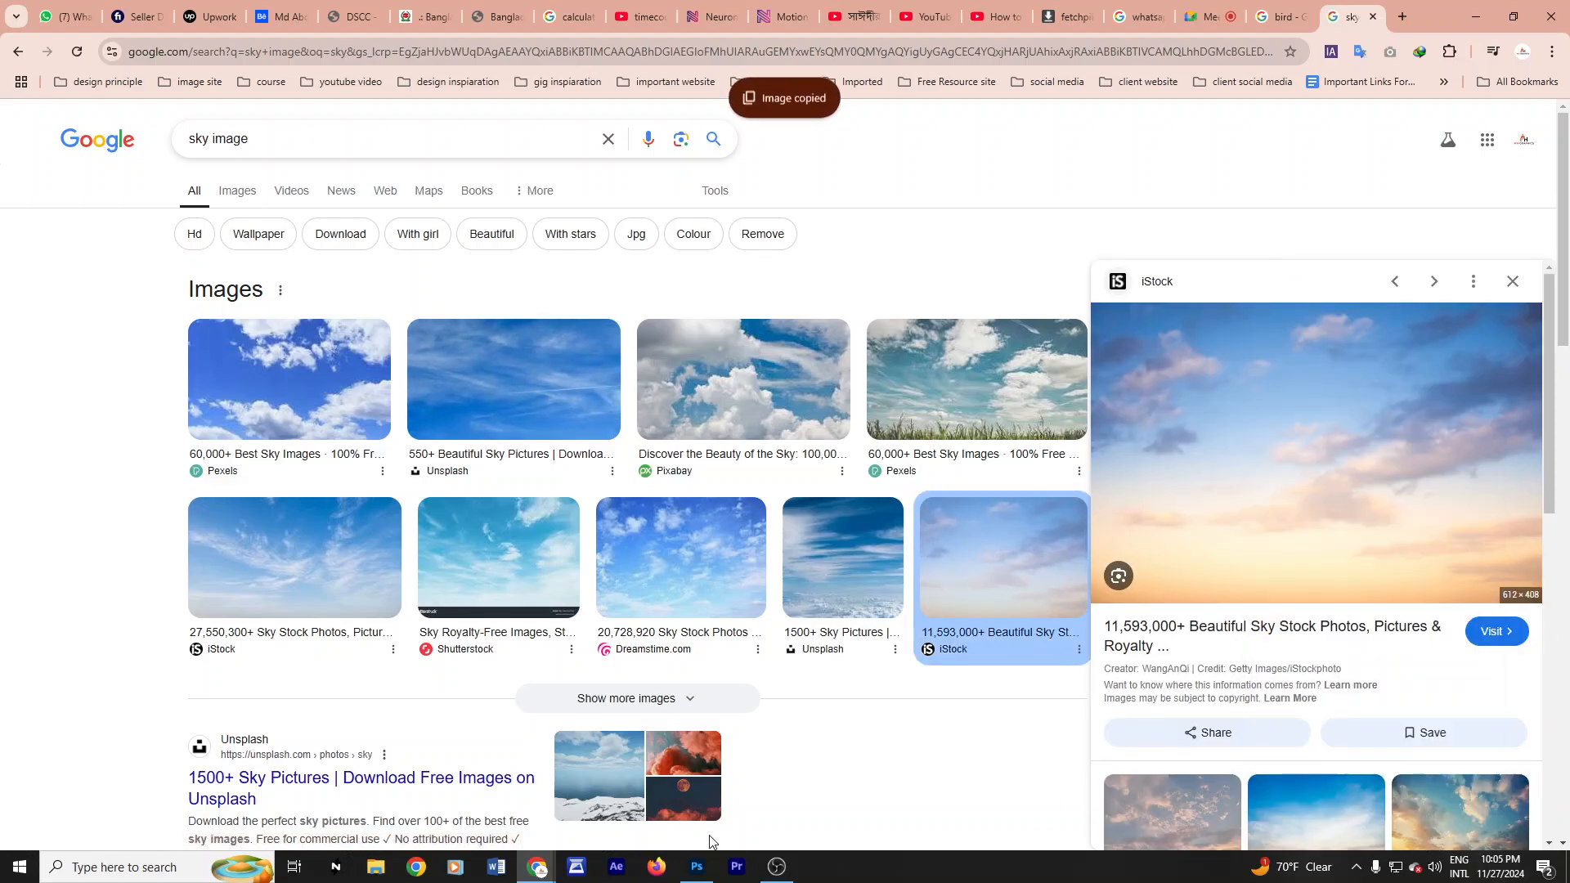
# Step: Return to Photoshop and paste the copied sky image directly above the Background layer
pyautogui.click(697, 867)
pyautogui.click(1325, 239)
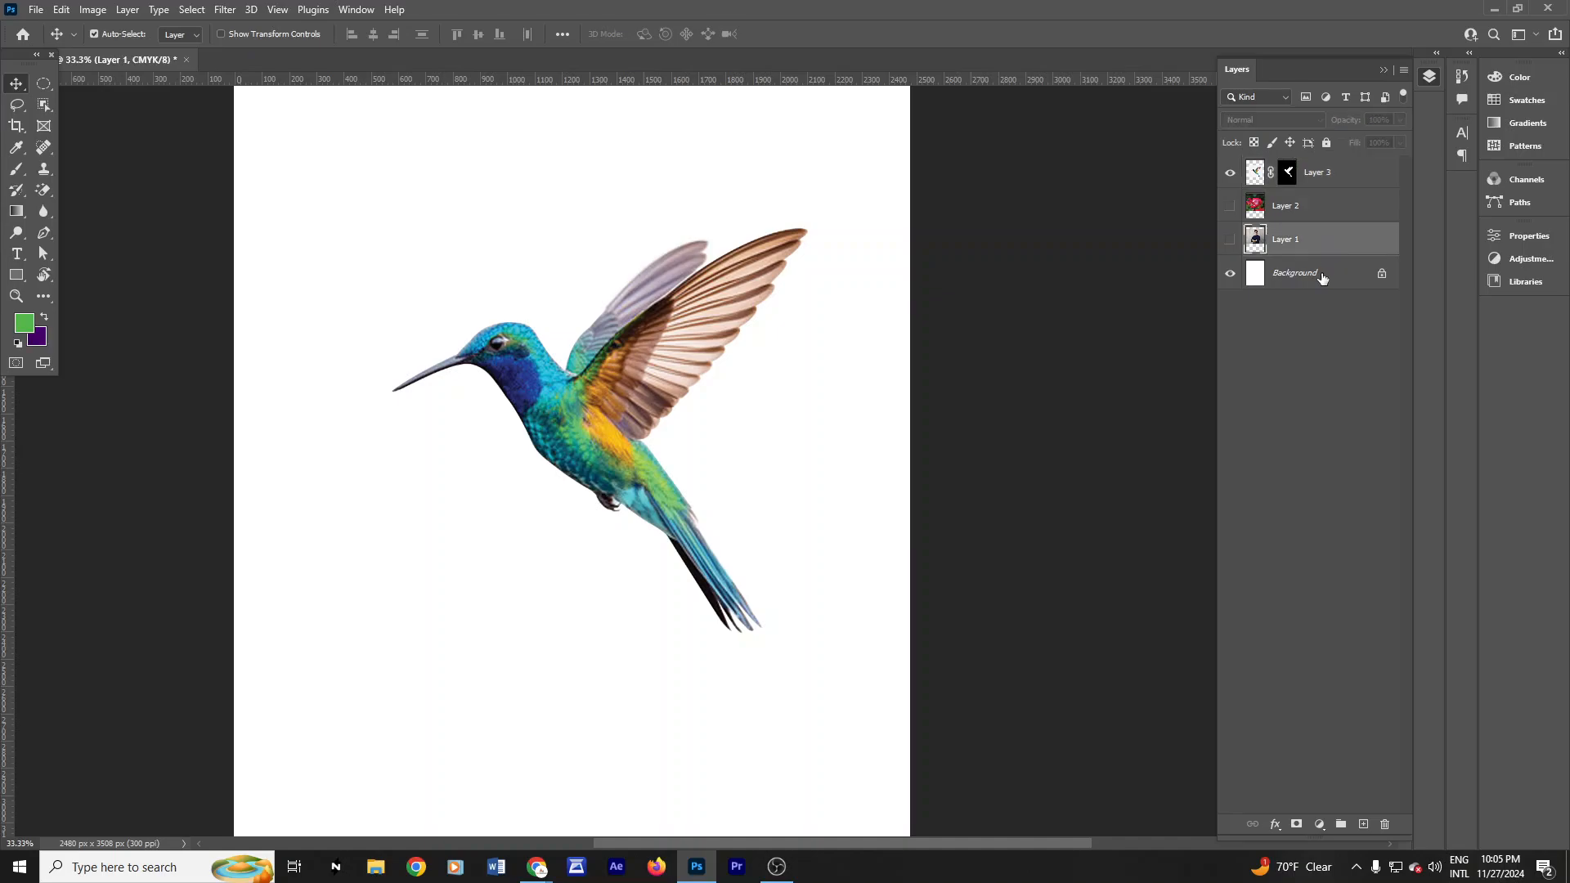
pyautogui.click(1322, 277)
pyautogui.hotkey('ctrl', 'v')
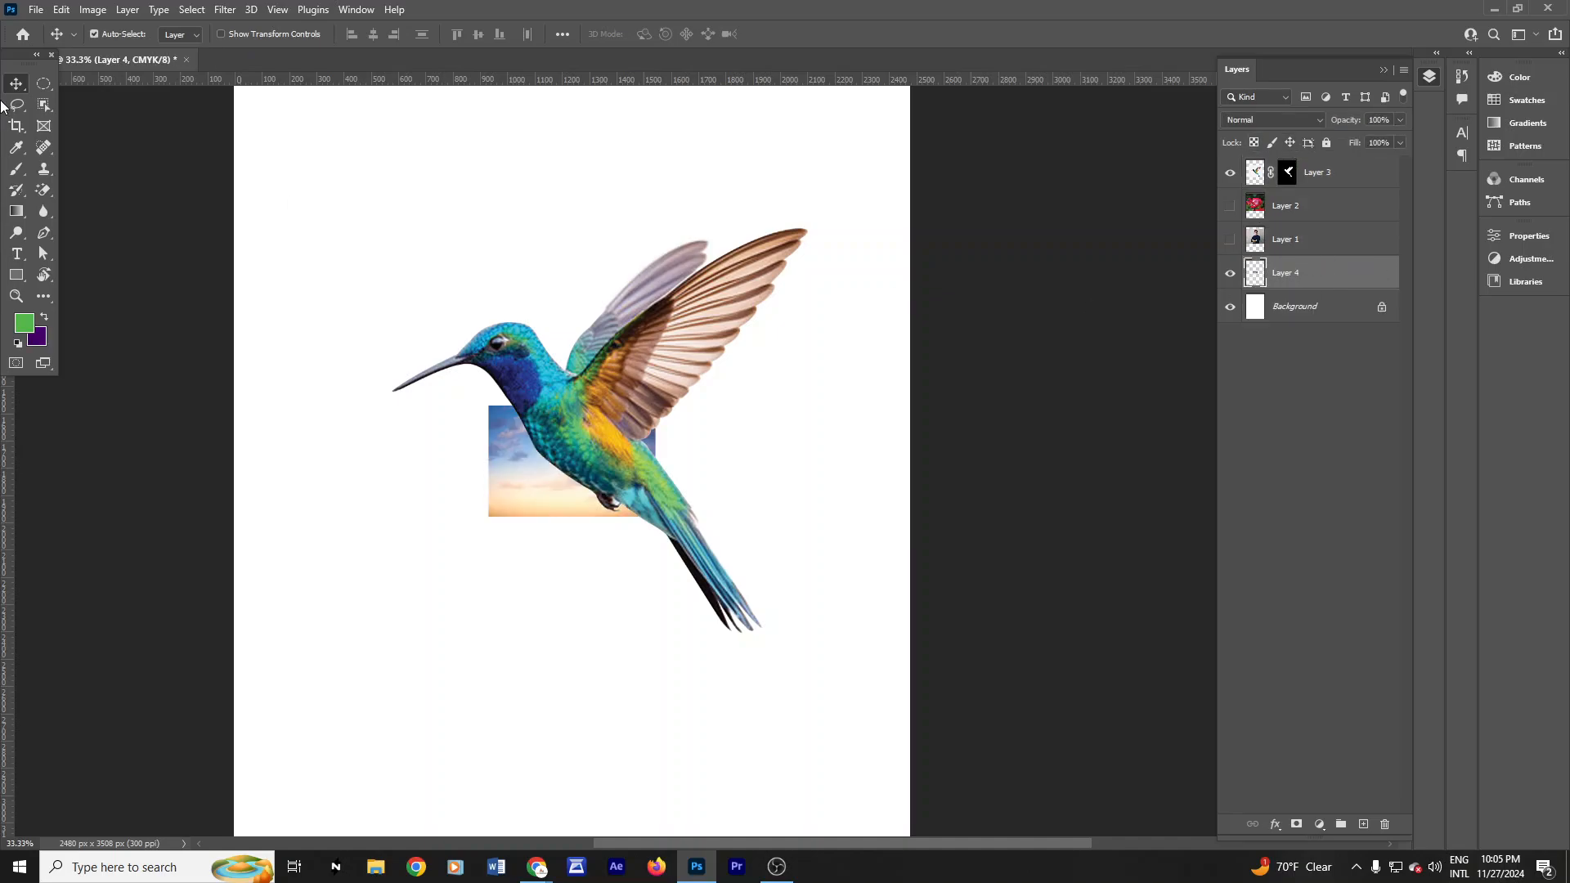
# Step: Scale the pasted sky image proportionally to about 1027% so it fills the whole canvas behind the bird
pyautogui.keyDown('ctrl'); pyautogui.keyDown('alt'); pyautogui.click(643, 484); pyautogui.keyUp('alt'); pyautogui.keyUp('ctrl')
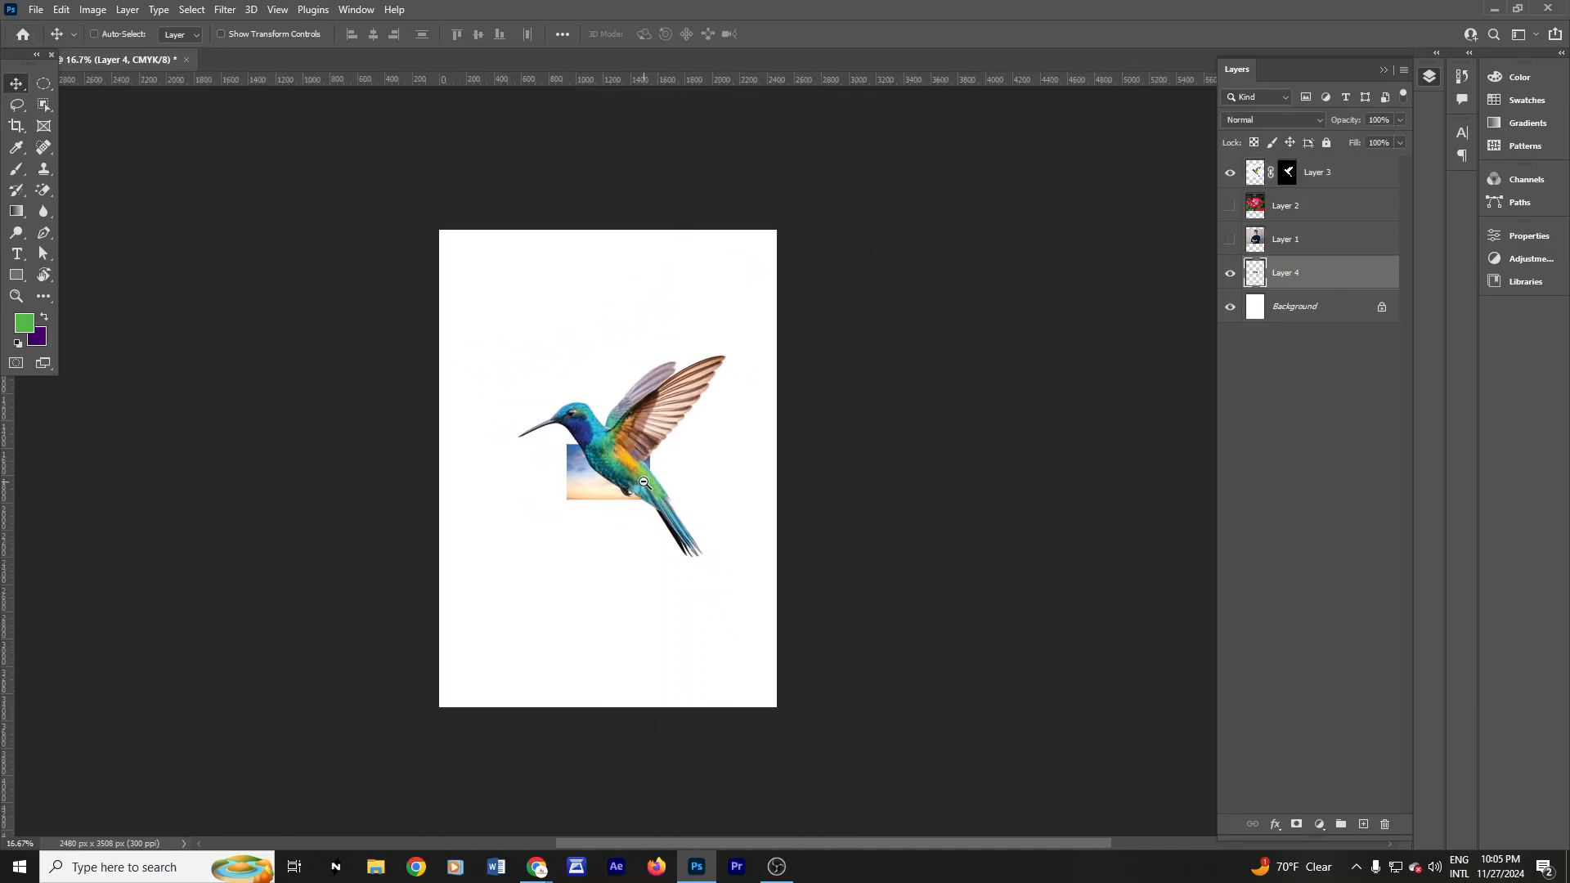
pyautogui.keyDown('ctrl'); pyautogui.keyDown('alt'); pyautogui.click(643, 483); pyautogui.keyUp('alt'); pyautogui.keyUp('ctrl')
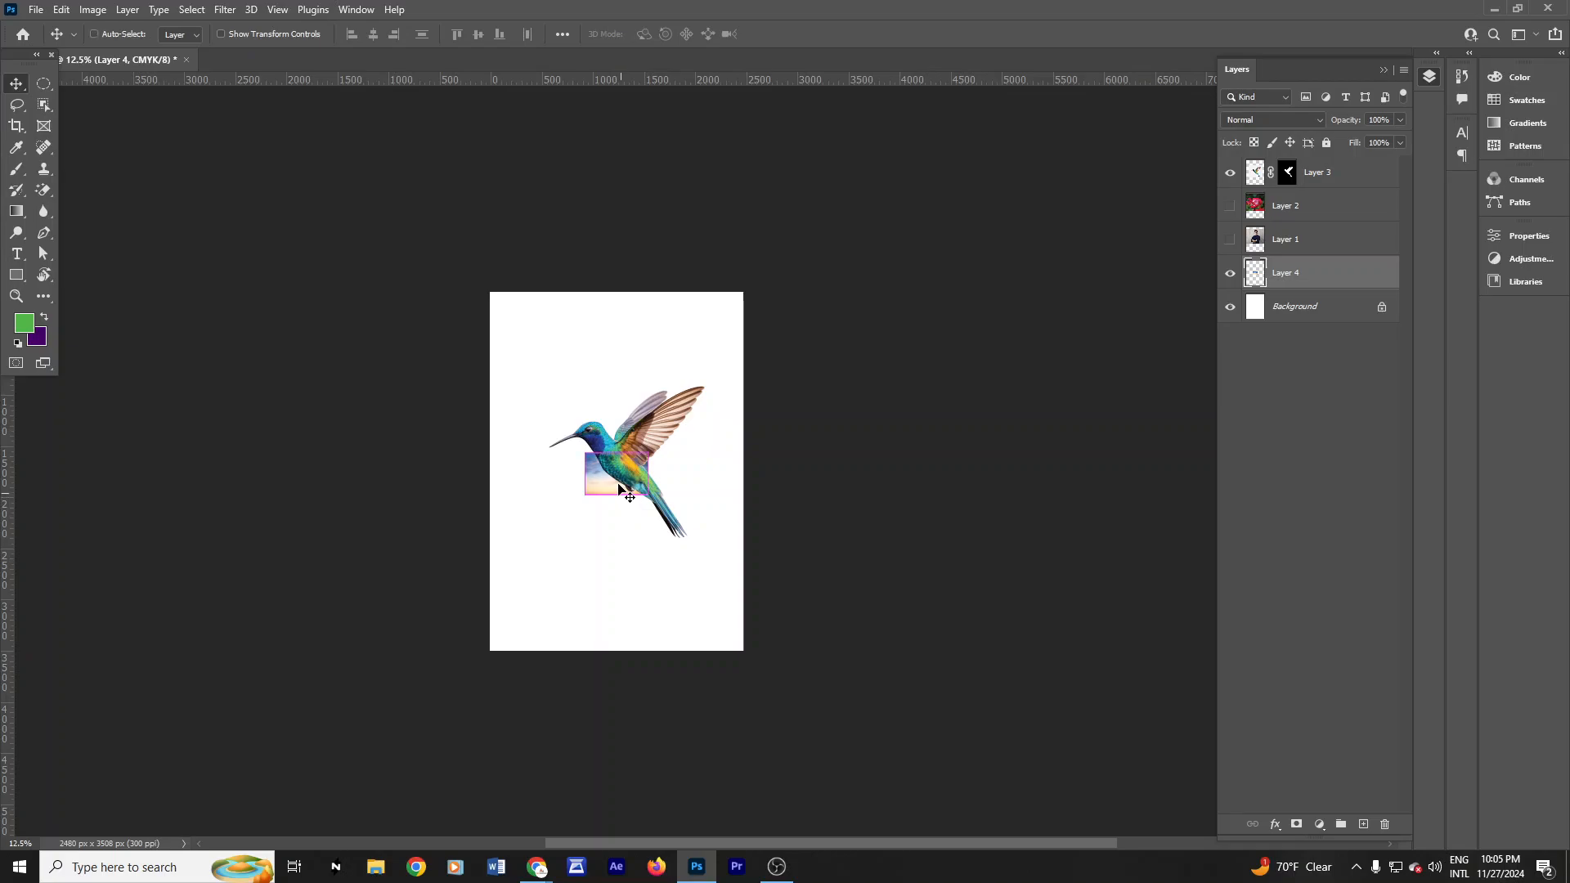
pyautogui.hotkey('ctrl', 't')
pyautogui.moveTo(652, 495); pyautogui.dragTo(869, 777)
pyautogui.click(810, 33)
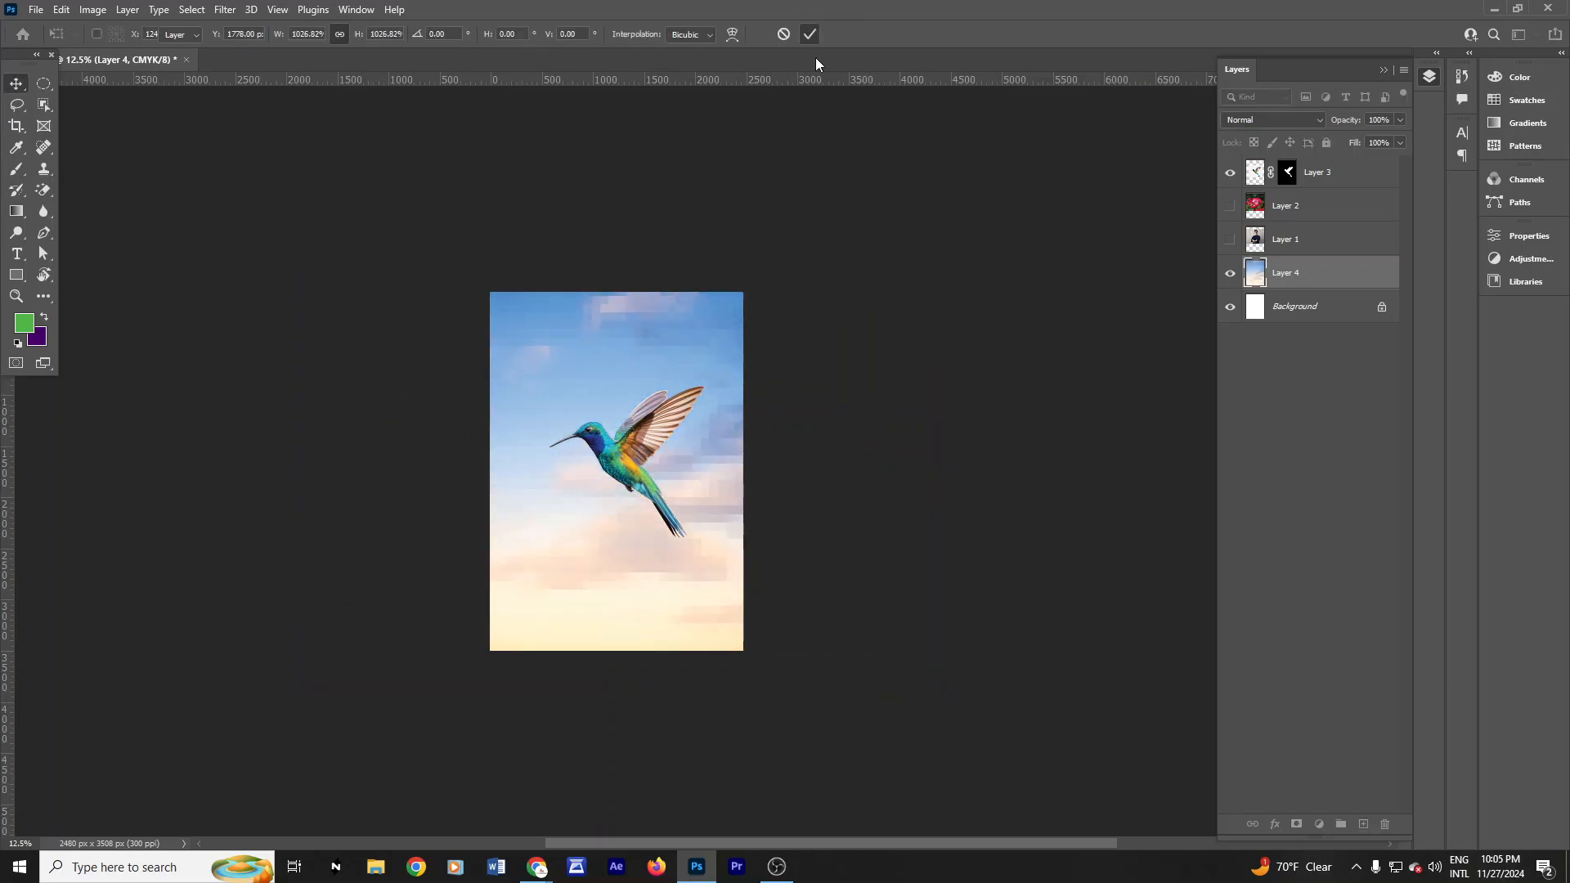
pyautogui.hotkey('ctrl', '0')
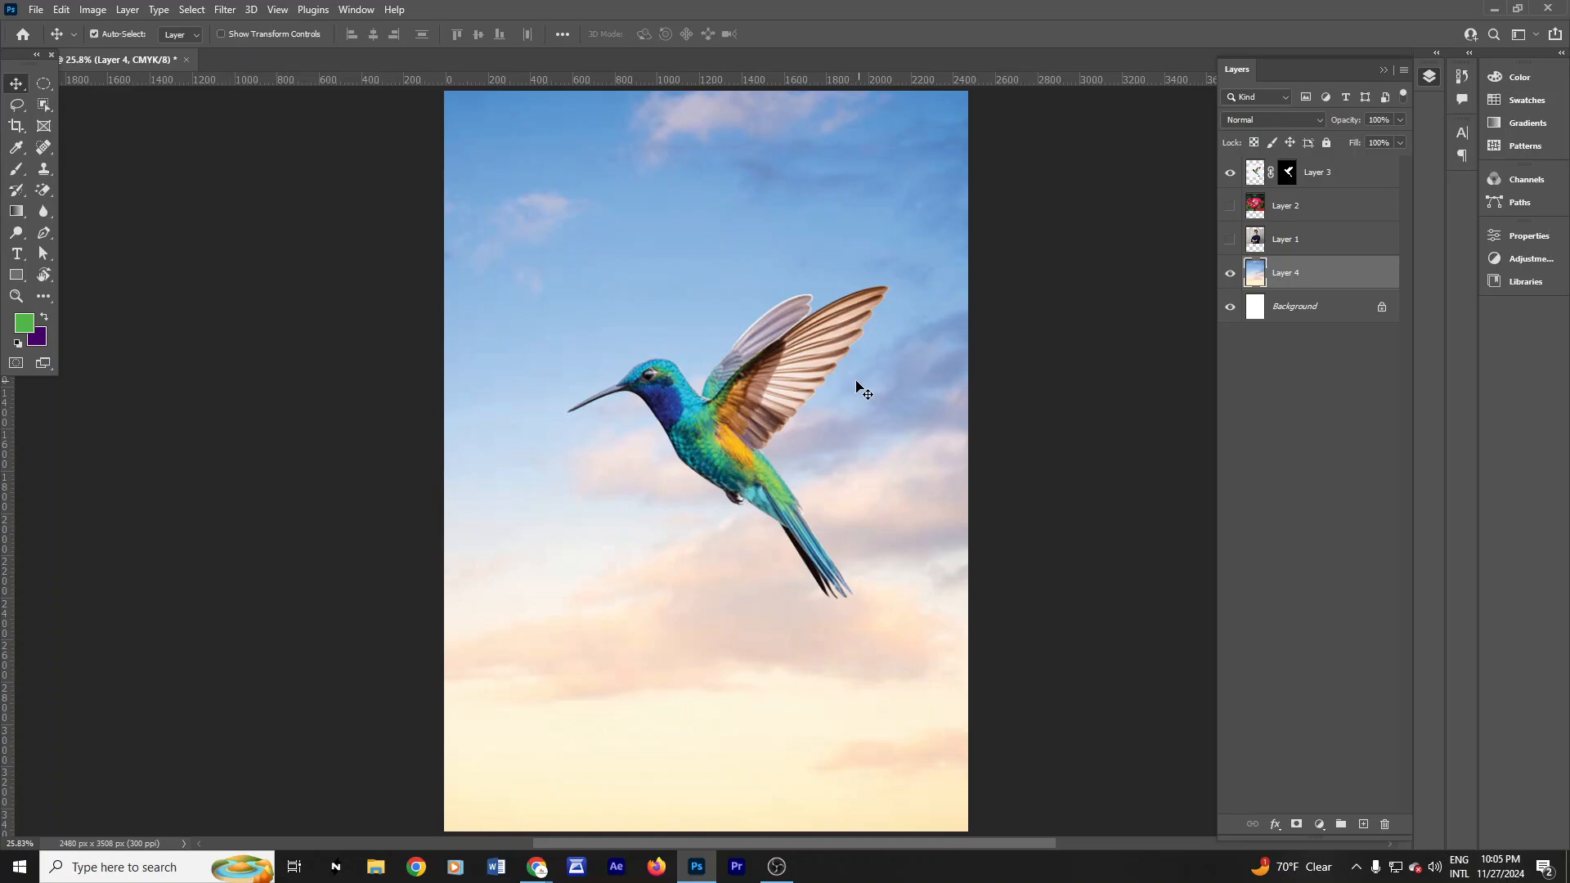
# Step: Trace a closed Pen path around the small white gap between the bird's claw and belly on Layer 3
pyautogui.click(761, 424)
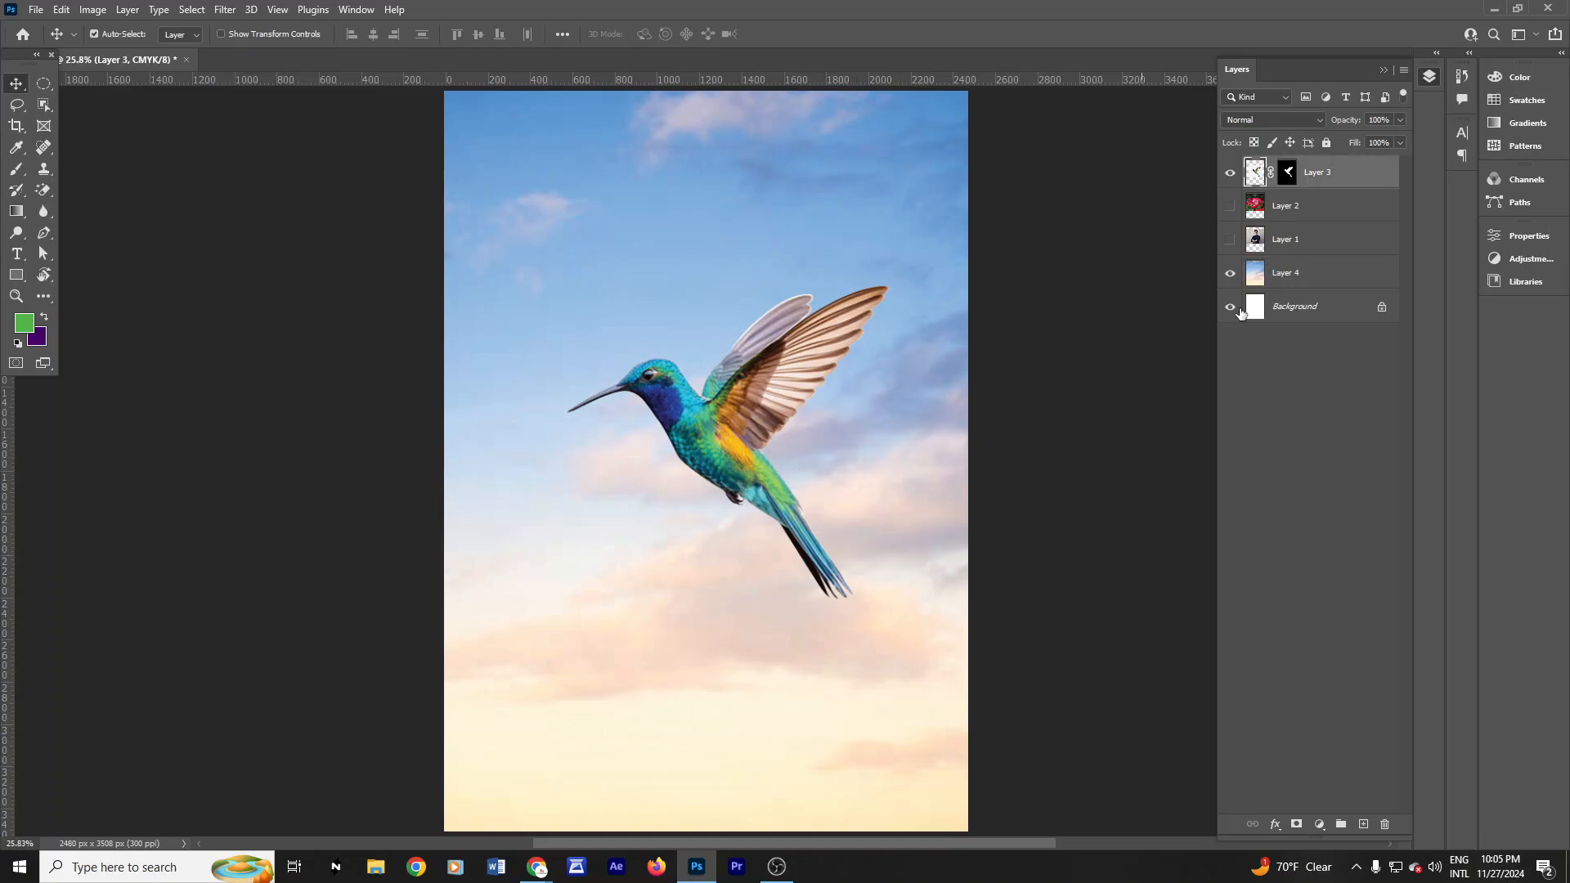
pyautogui.click(1344, 204)
pyautogui.click(1341, 187)
pyautogui.hotkey('ctrl', 'space')
pyautogui.click(744, 498)
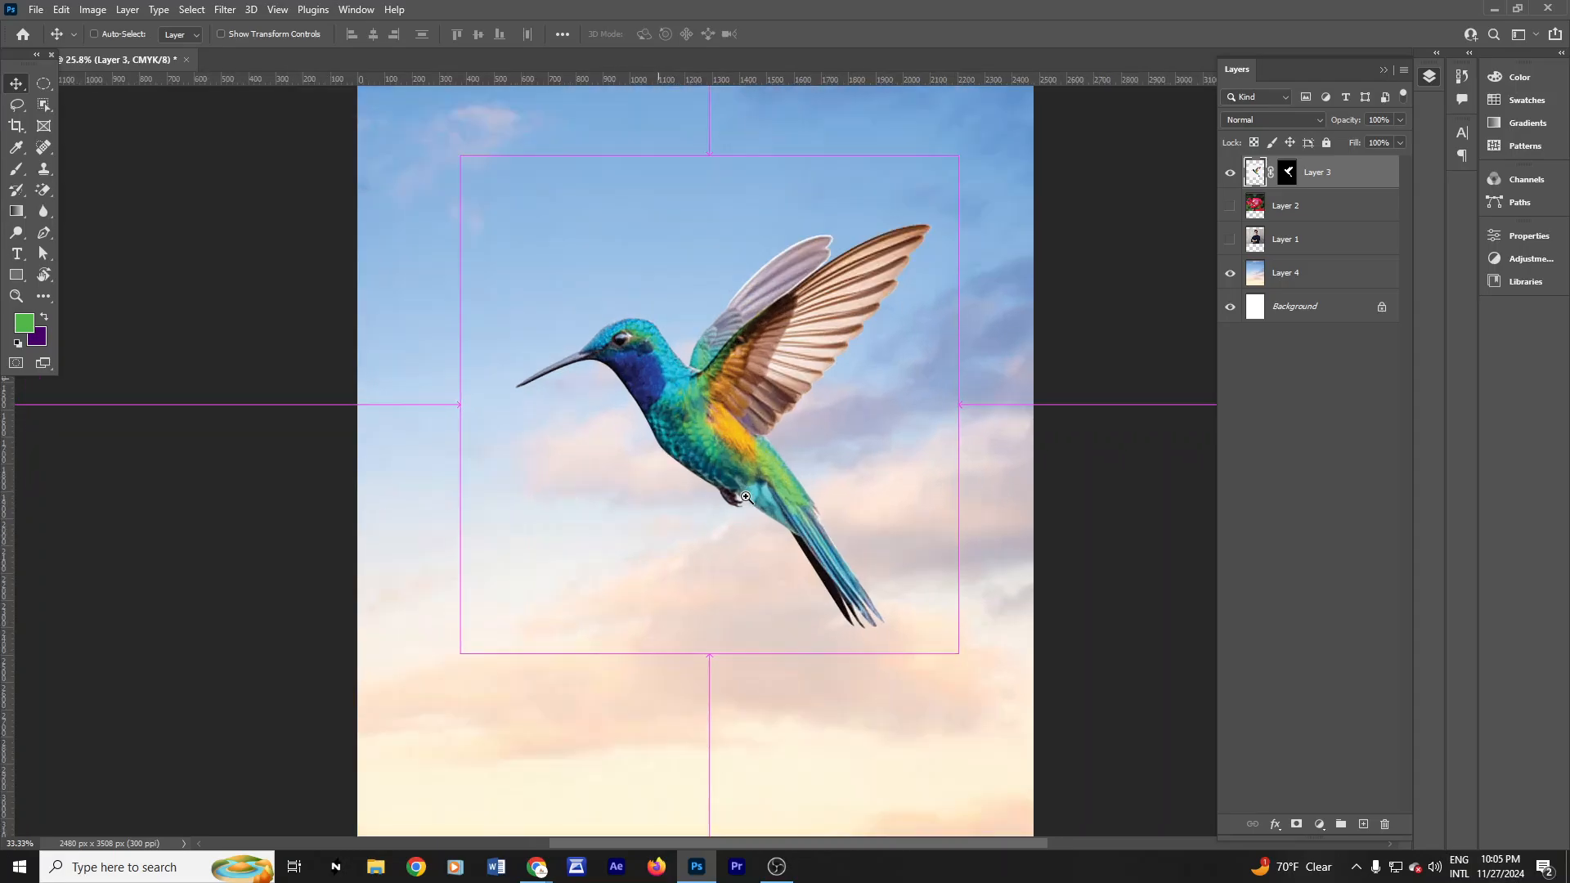
pyautogui.click(748, 505)
pyautogui.click(751, 513)
pyautogui.click(750, 514)
pyautogui.click(751, 513)
pyautogui.click(751, 514)
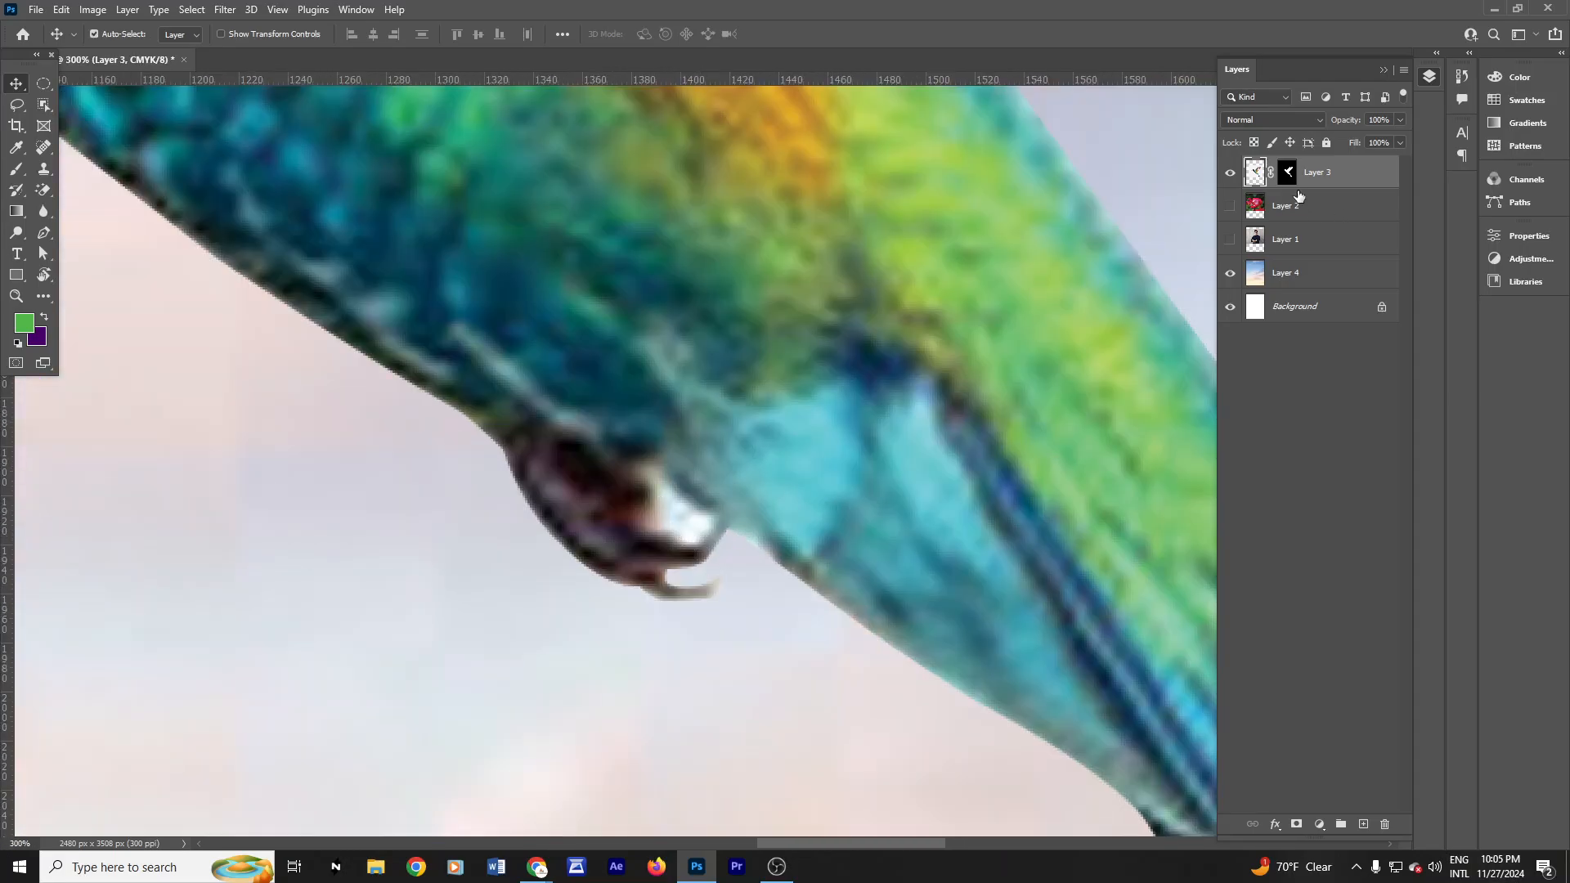
pyautogui.click(46, 233)
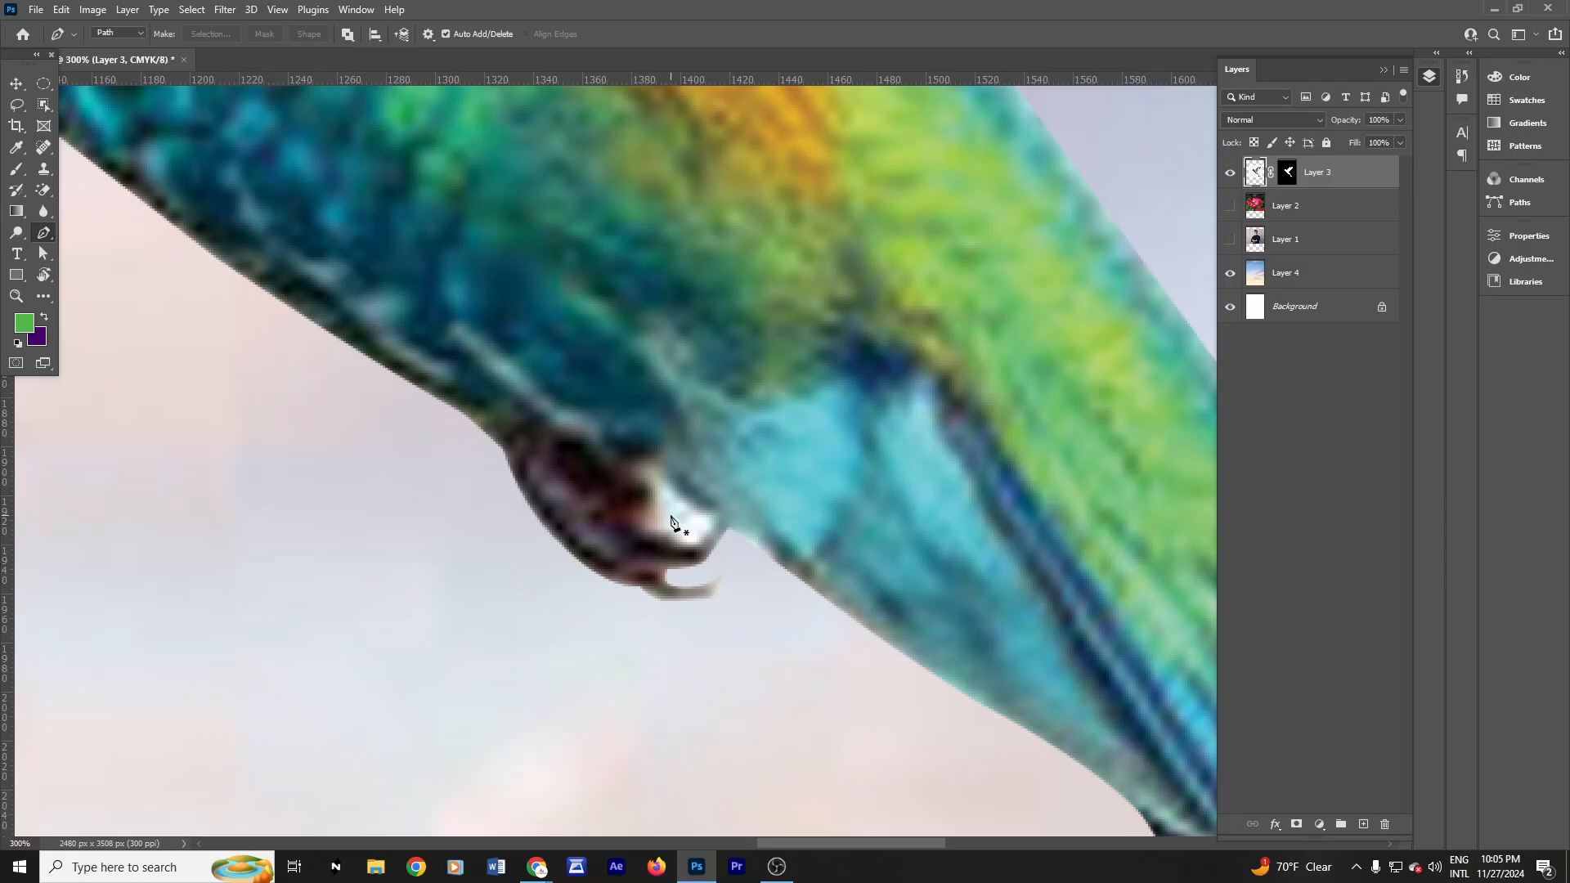
pyautogui.click(714, 520)
pyautogui.keyDown('alt'); pyautogui.click(675, 537); pyautogui.keyUp('alt')
pyautogui.moveTo(659, 530); pyautogui.dragTo(648, 533)
pyautogui.keyDown('alt'); pyautogui.click(660, 531); pyautogui.keyUp('alt')
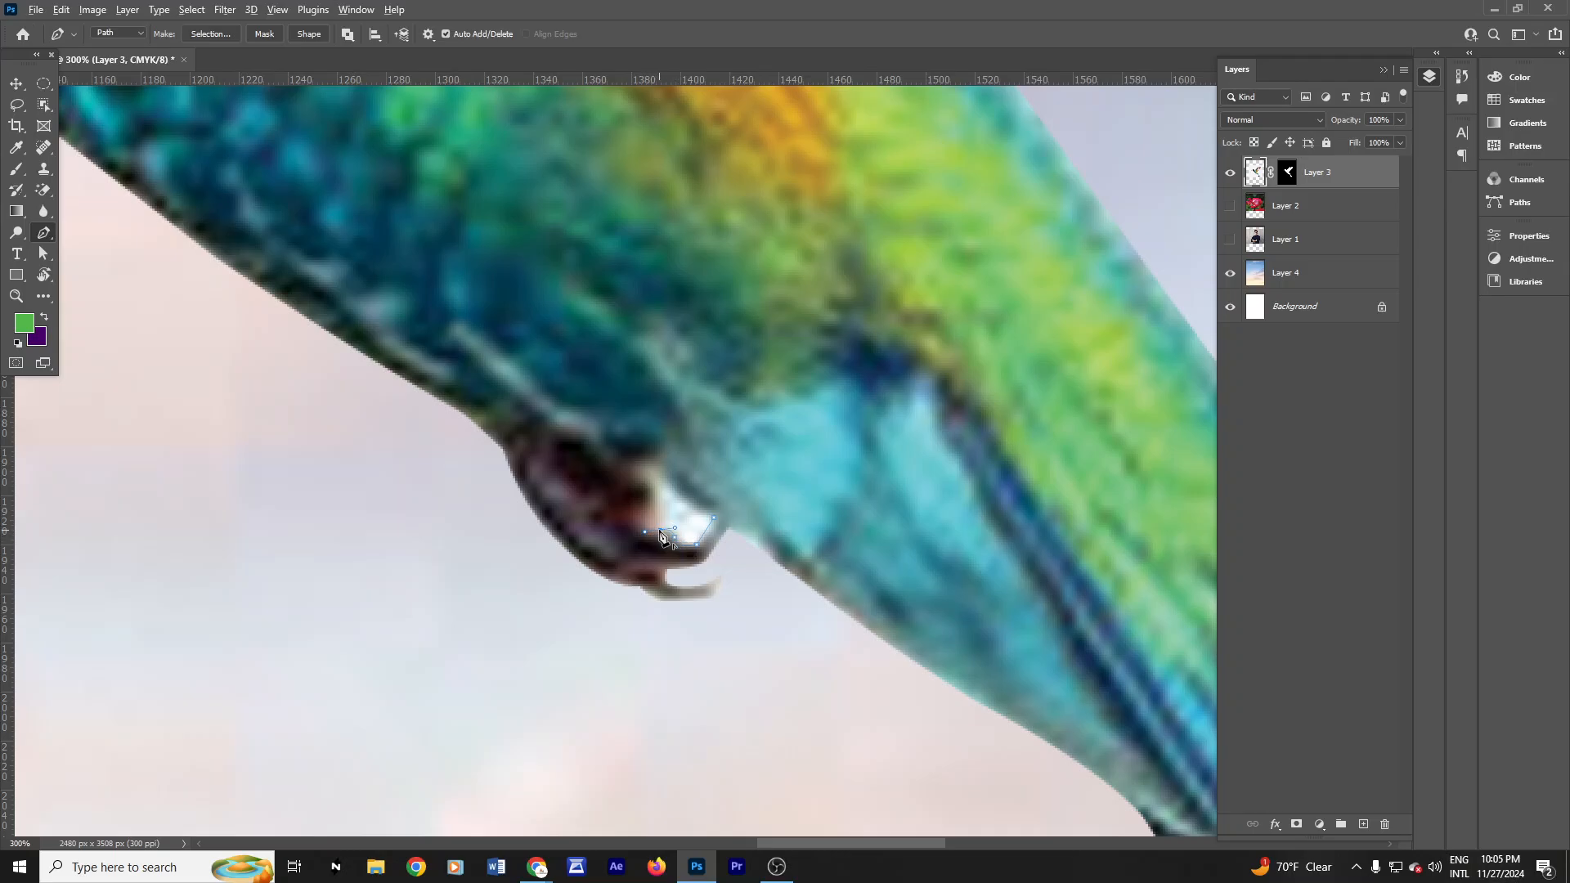
pyautogui.click(665, 473)
pyautogui.hotkey('ctrl', 'z')
pyautogui.keyDown('alt'); pyautogui.click(645, 480); pyautogui.keyUp('alt')
pyautogui.click(659, 487)
# Step: Convert the path around the claw gap into a new anti-aliased selection with a 0-pixel feather radius
pyautogui.rightClick(664, 502)
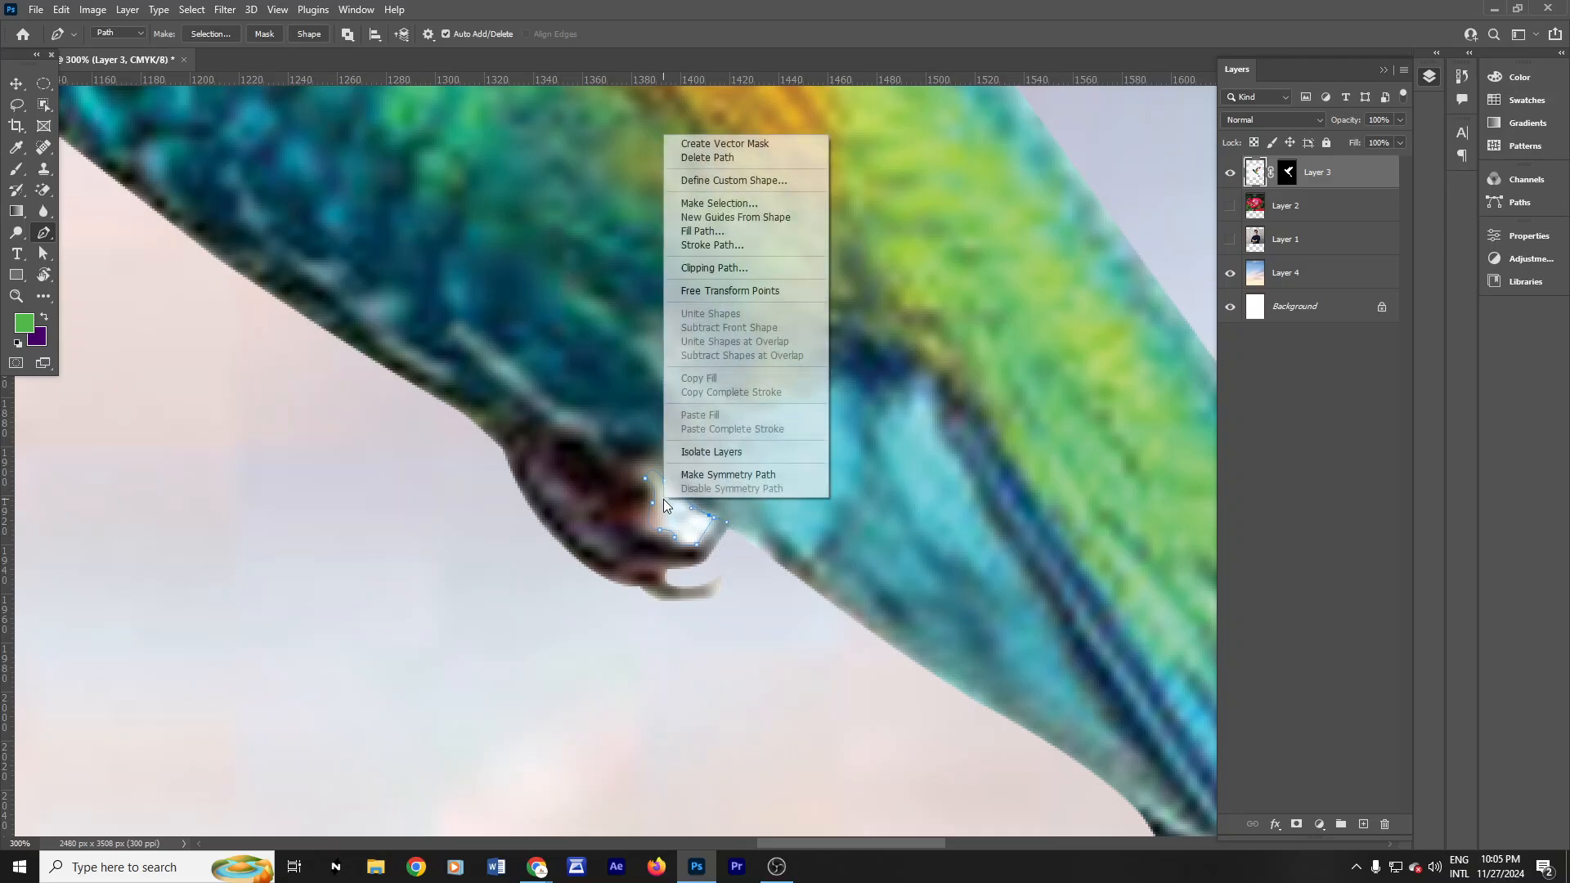
pyautogui.click(707, 205)
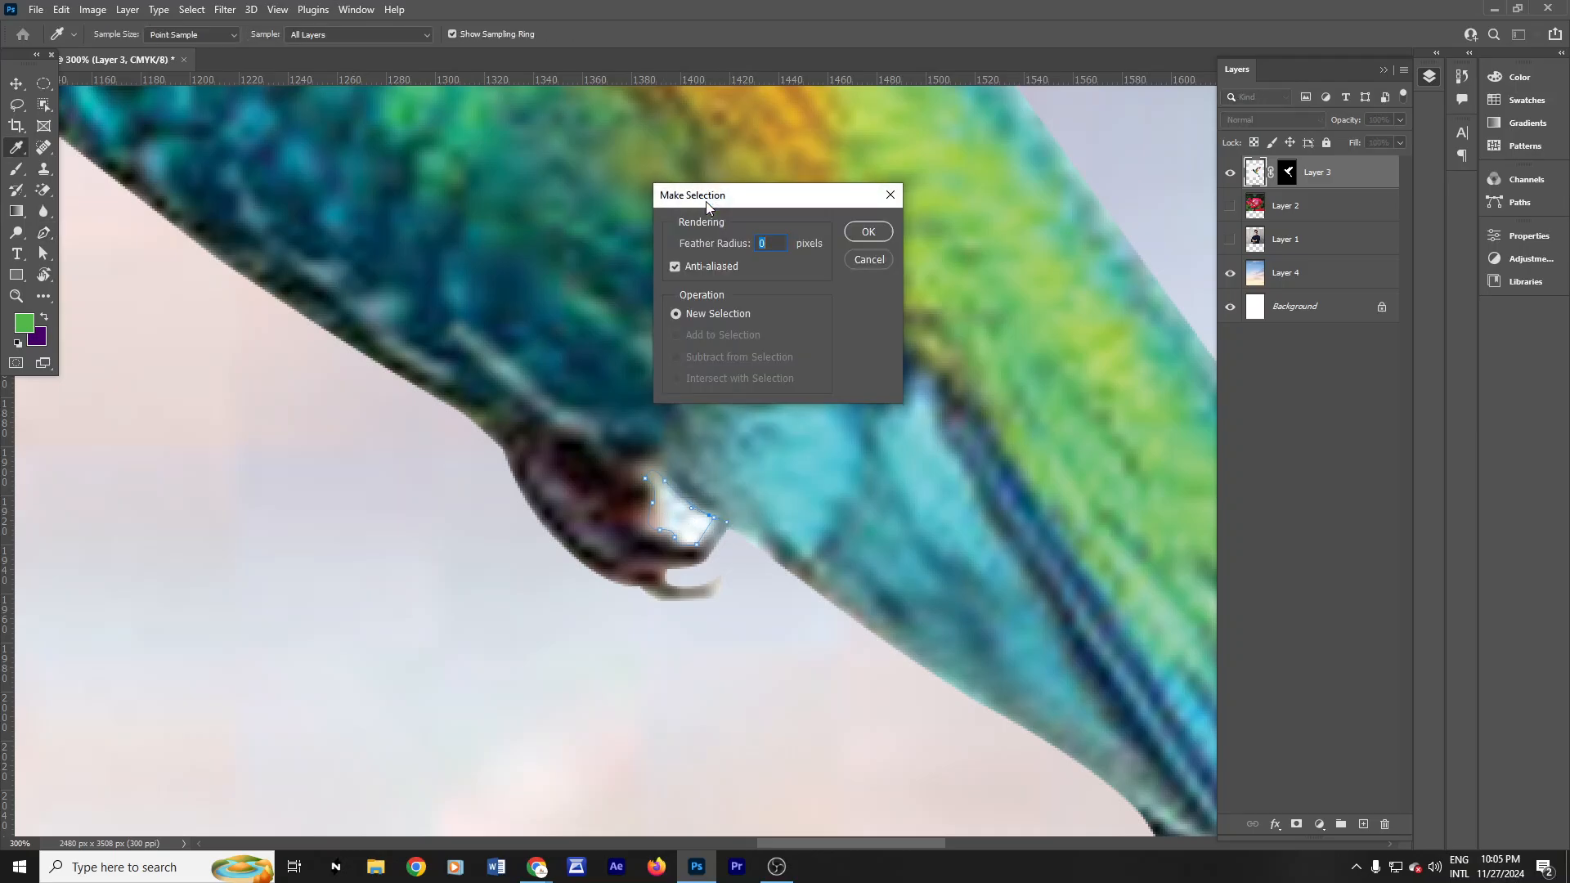
pyautogui.click(863, 230)
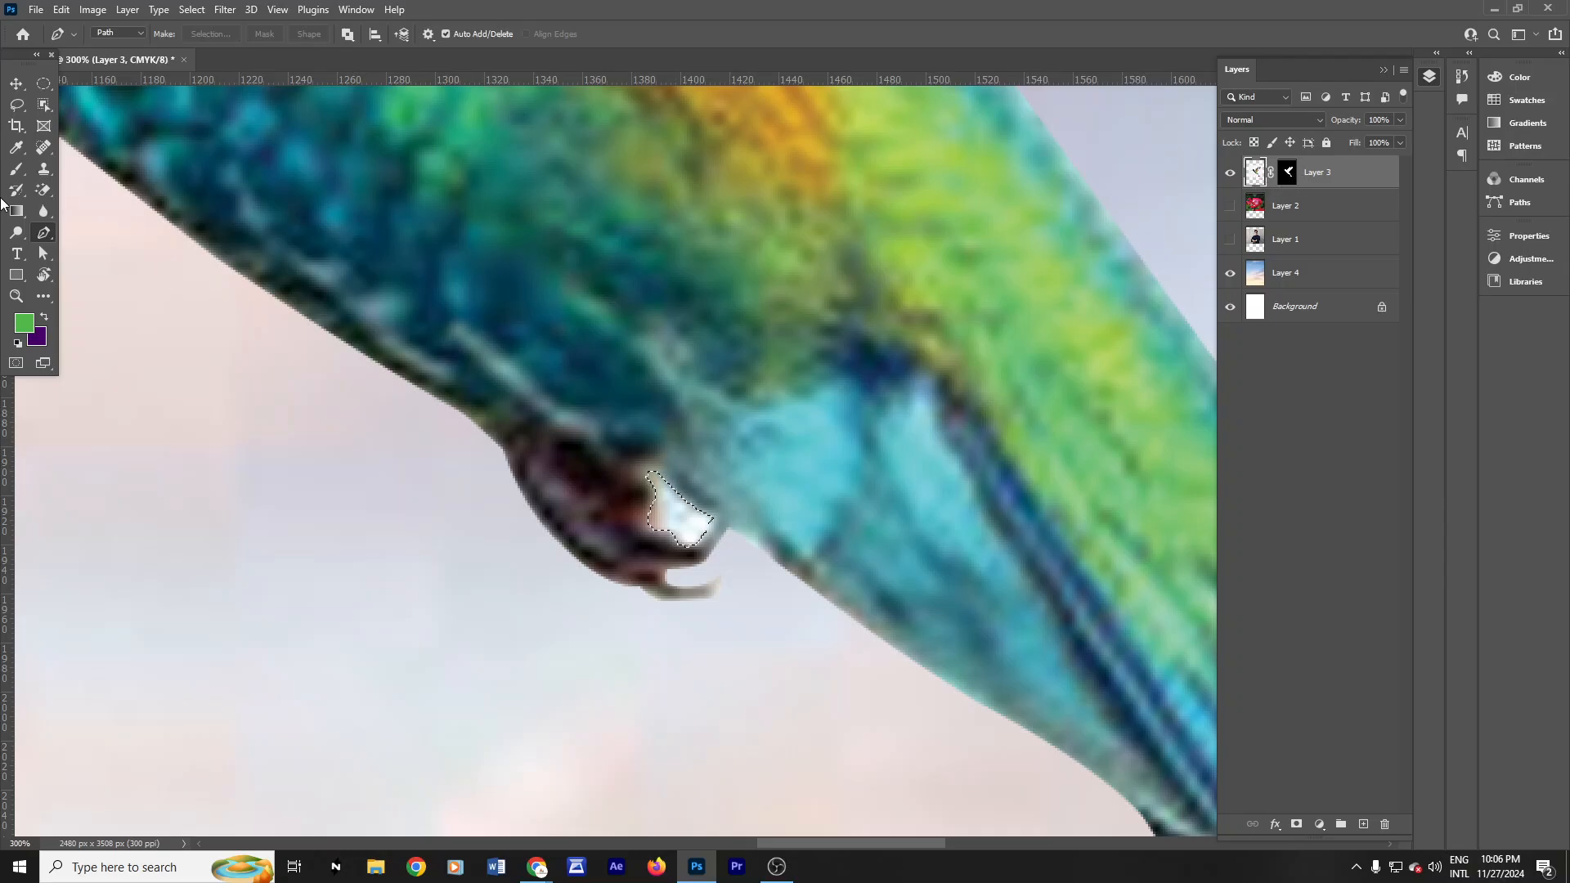
# Step: Try brushing the green foreground colour into the selected claw gap on Layer 3's image, and remove that paint
pyautogui.click(16, 168)
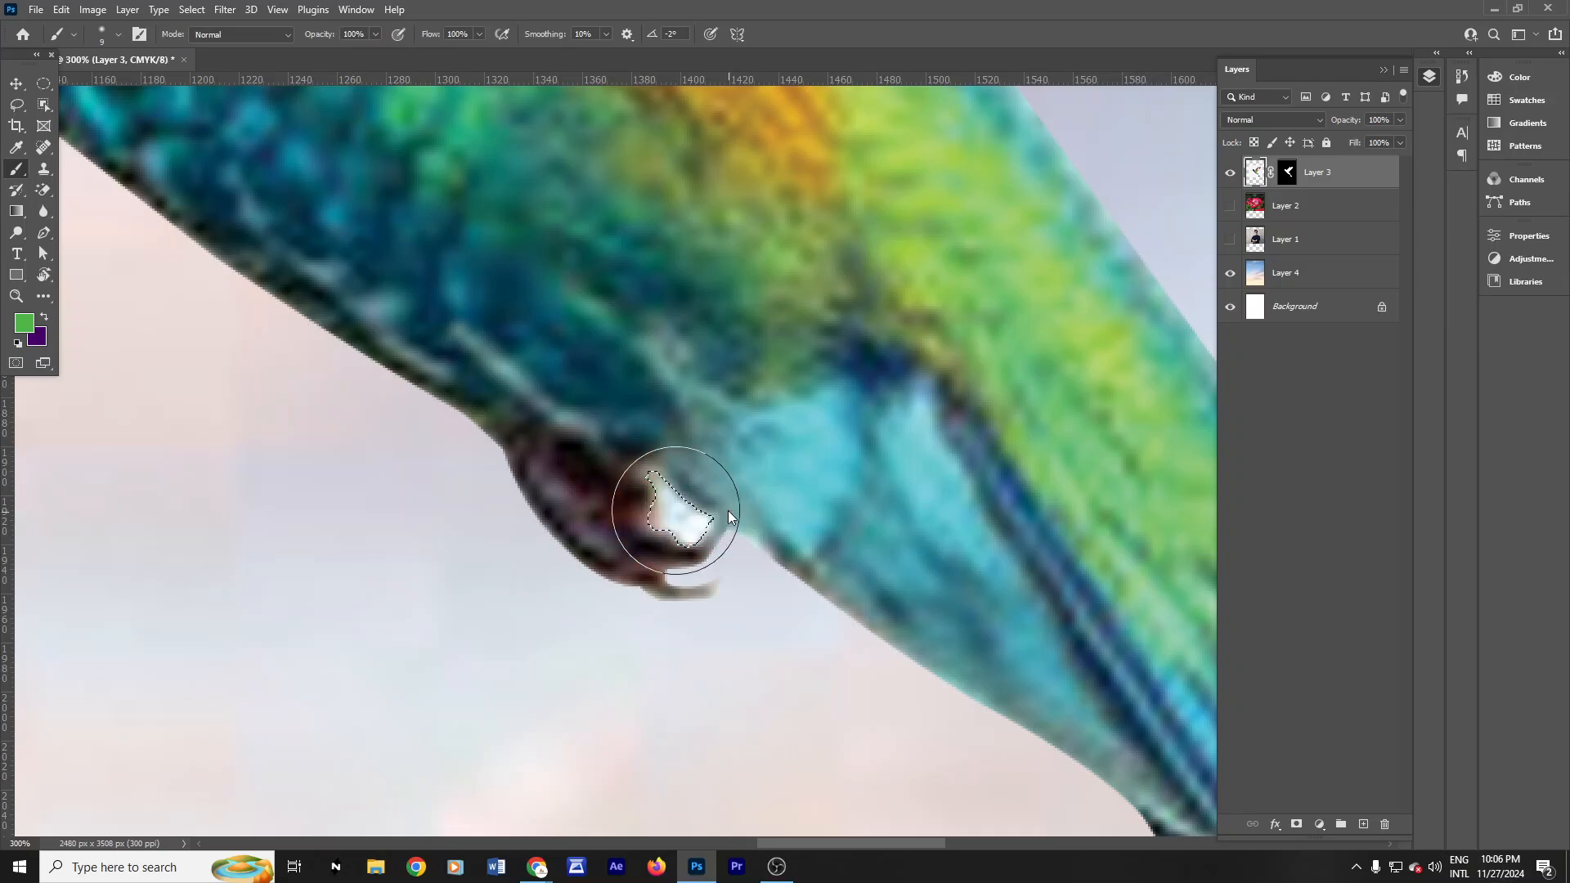
pyautogui.click(699, 515)
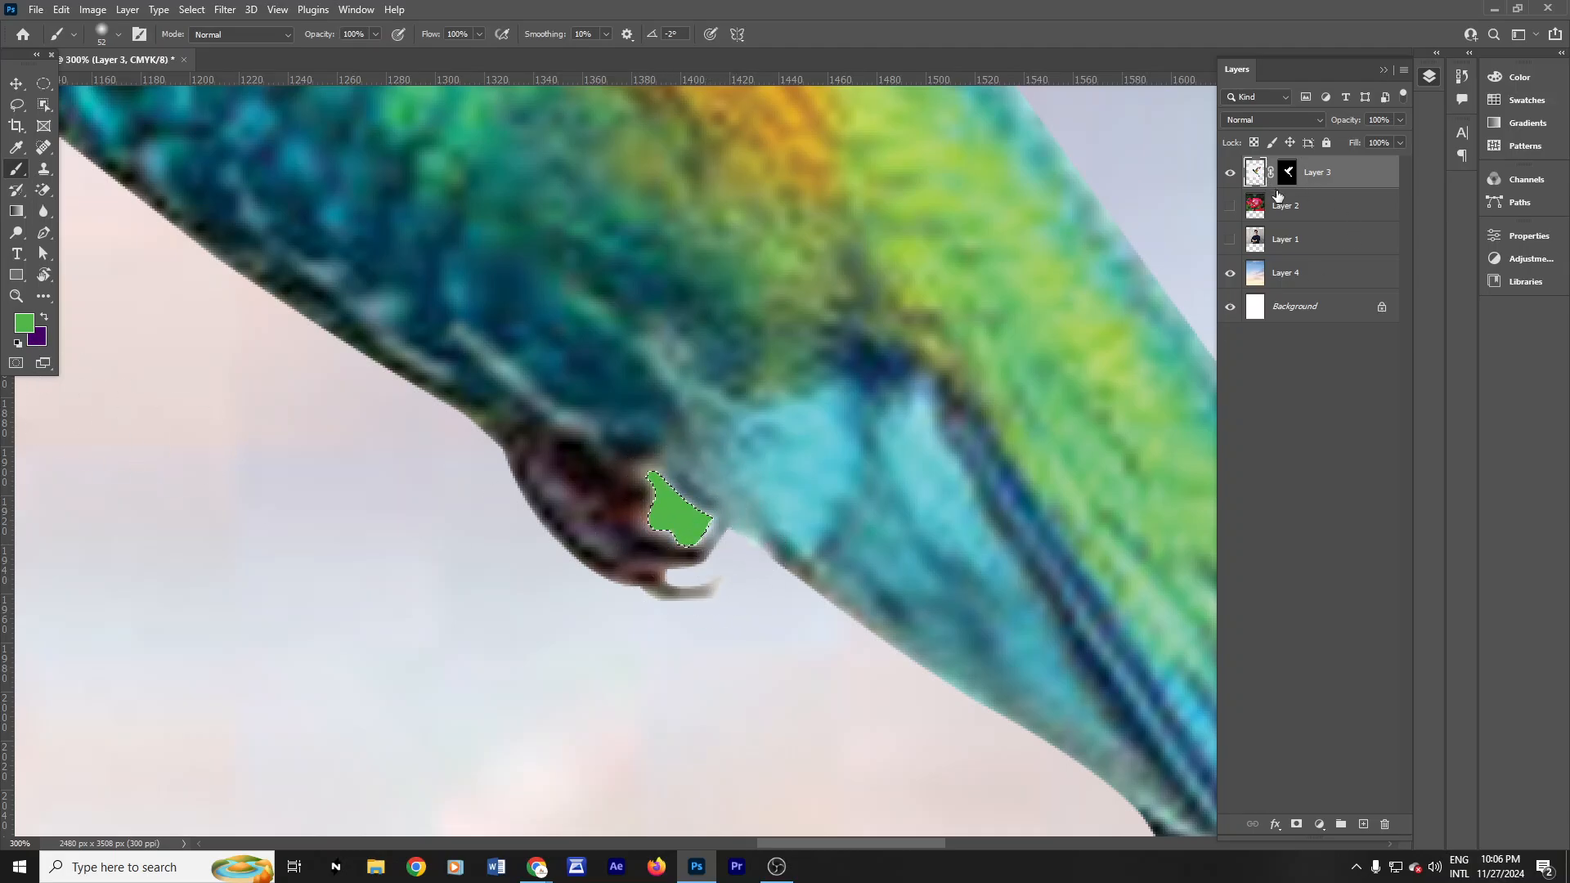
pyautogui.press('Delete')
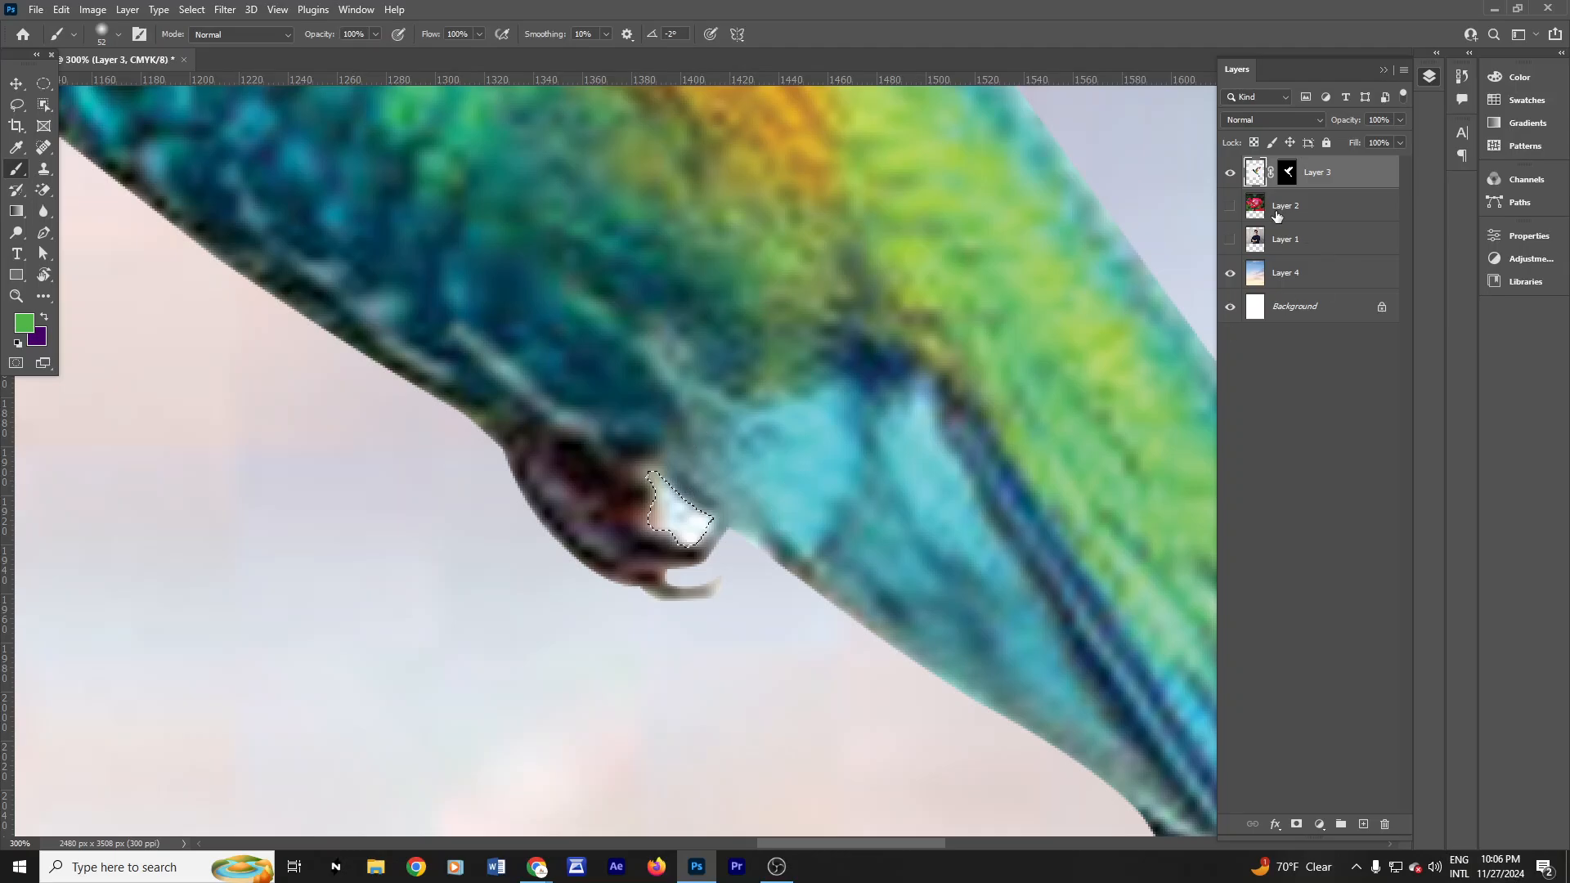
# Step: Brush black inside the selection on Layer 3's mask to hide the white gap beside the claw
pyautogui.click(1290, 173)
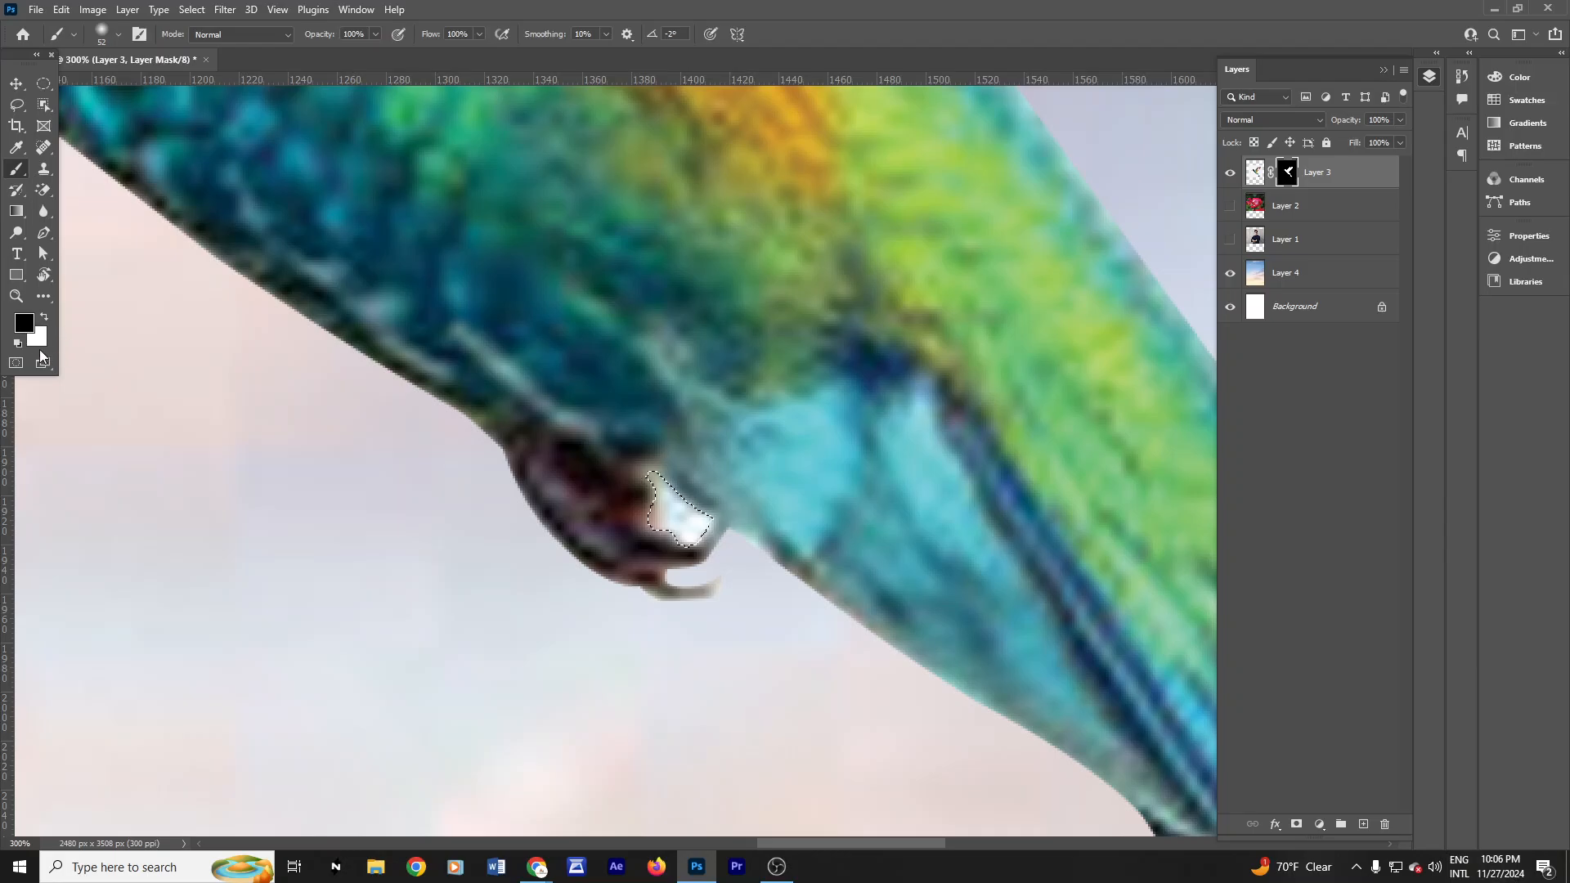
pyautogui.click(1256, 172)
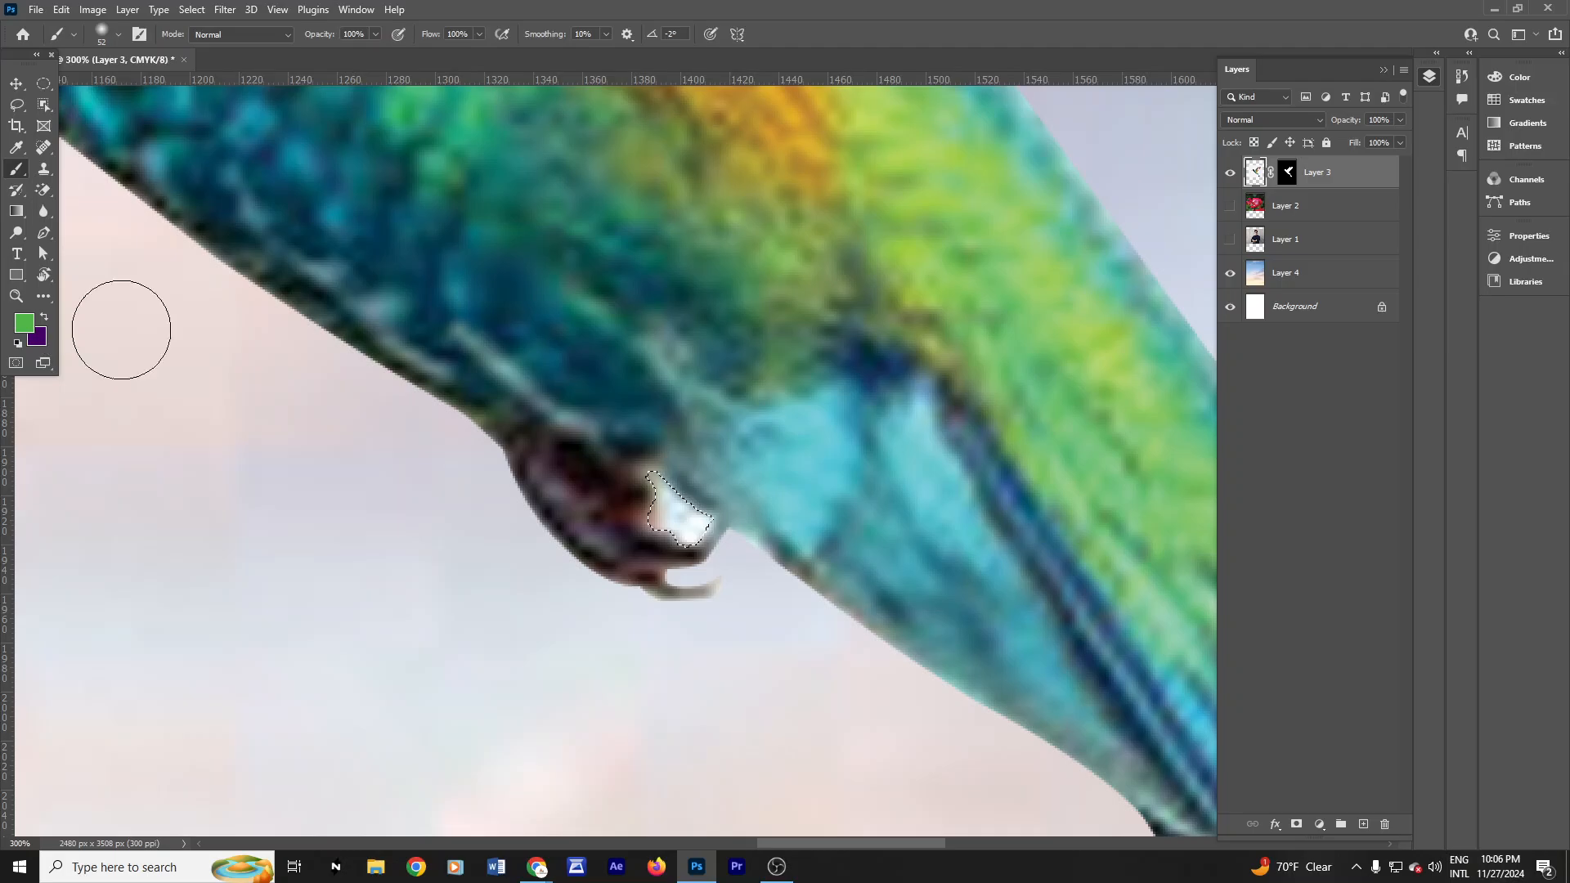
pyautogui.click(1289, 174)
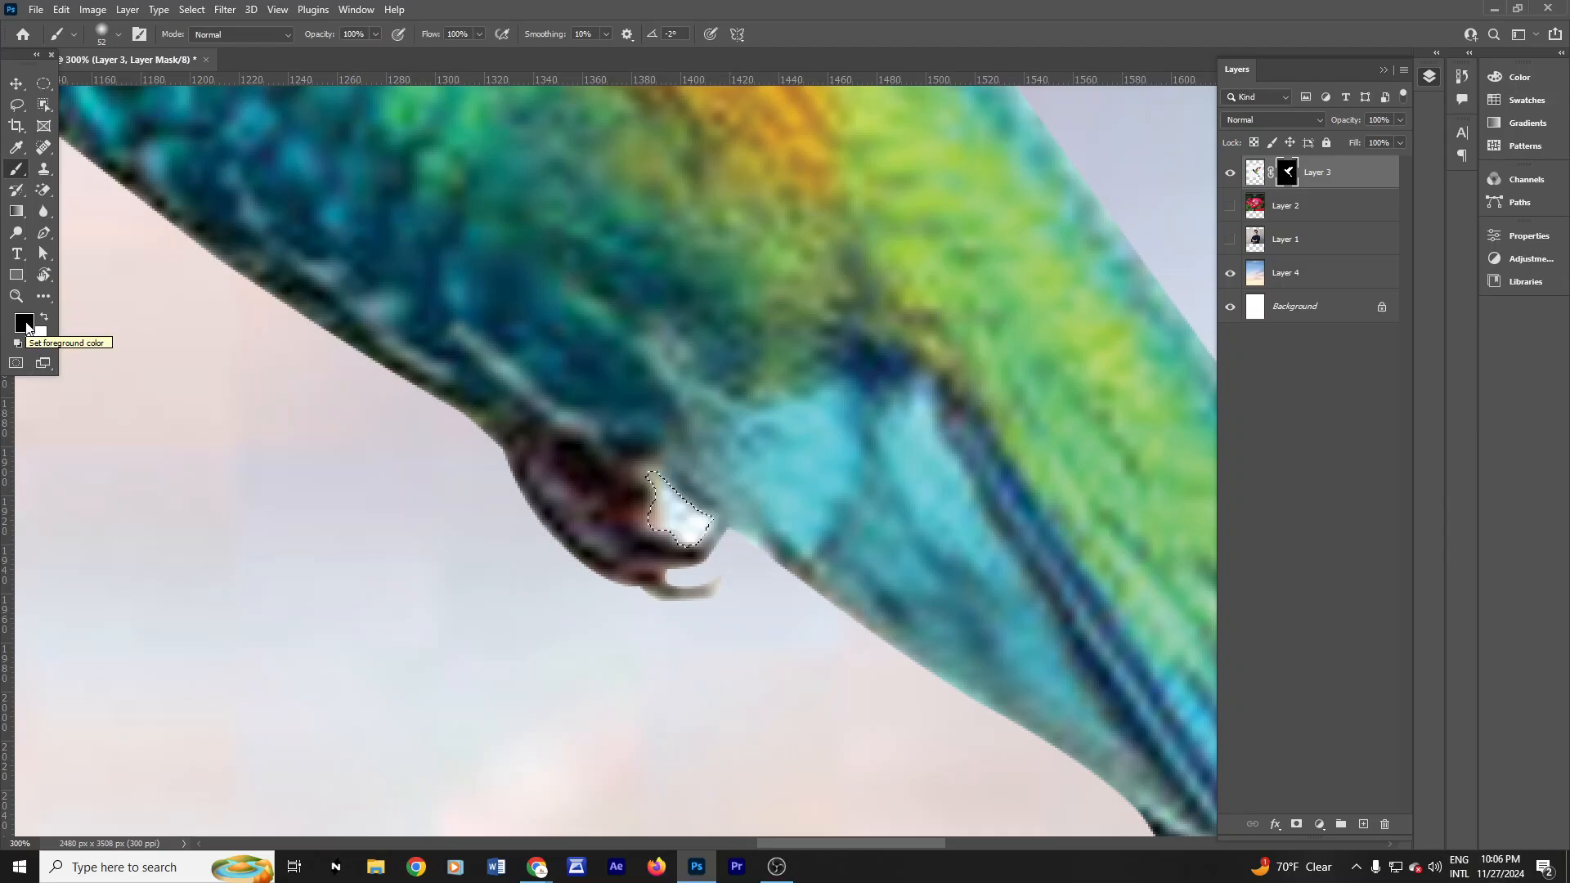
pyautogui.click(678, 518)
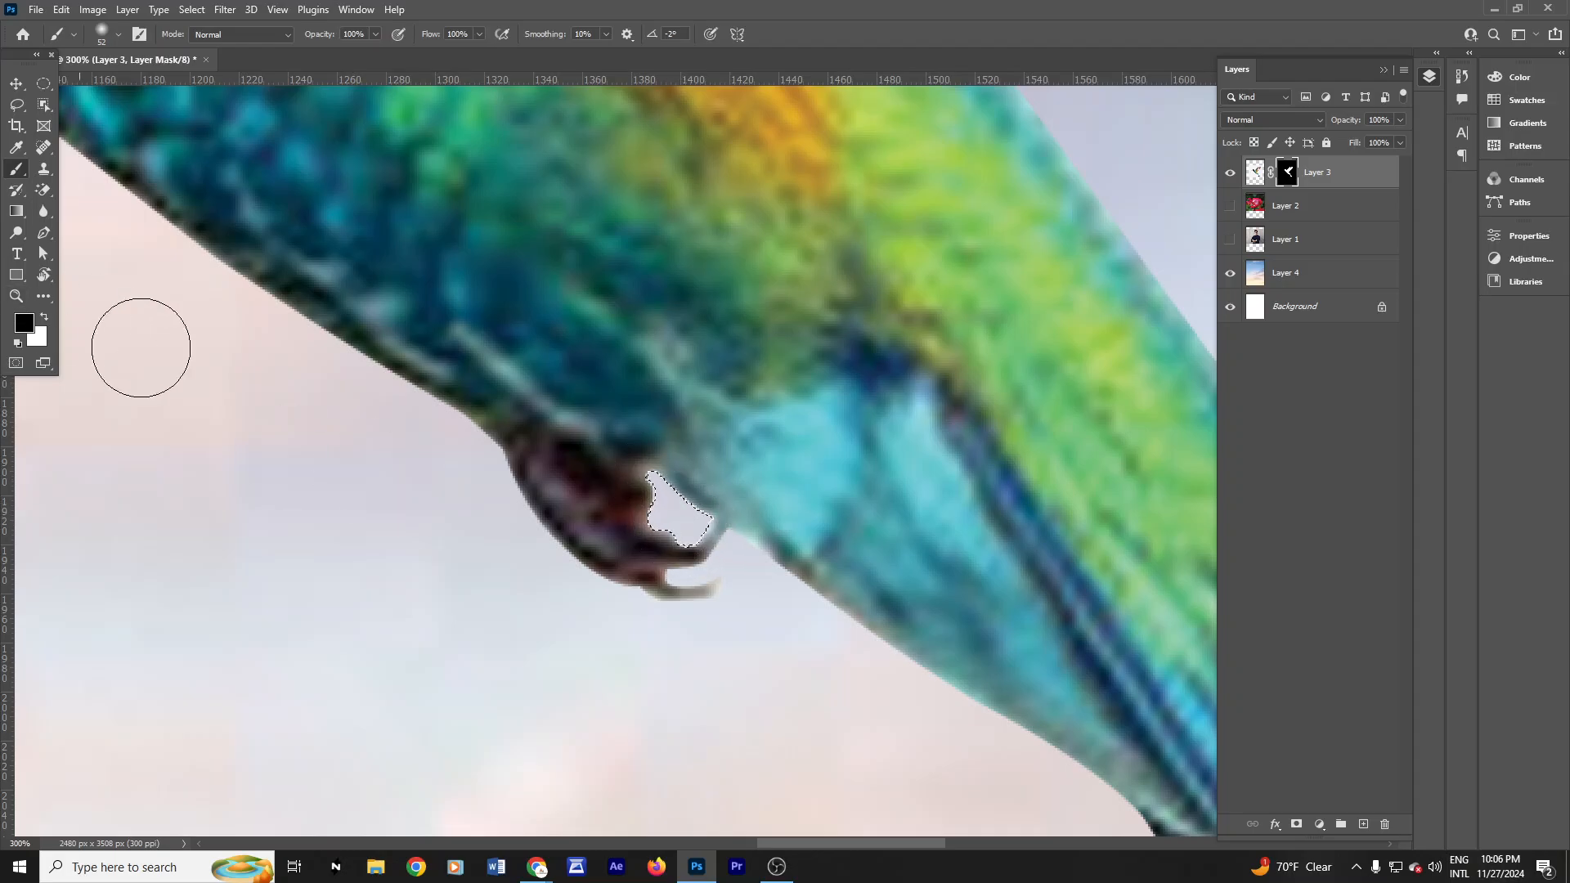
# Step: Restore the claw gap by brushing white on Layer 3's mask, and hide it again by brushing black
pyautogui.moveTo(717, 498)
pyautogui.mouseDown()
pyautogui.moveTo(654, 459)
pyautogui.moveTo(686, 515)
pyautogui.moveTo(720, 528)
pyautogui.moveTo(720, 490)
pyautogui.moveTo(679, 505)
pyautogui.mouseUp()
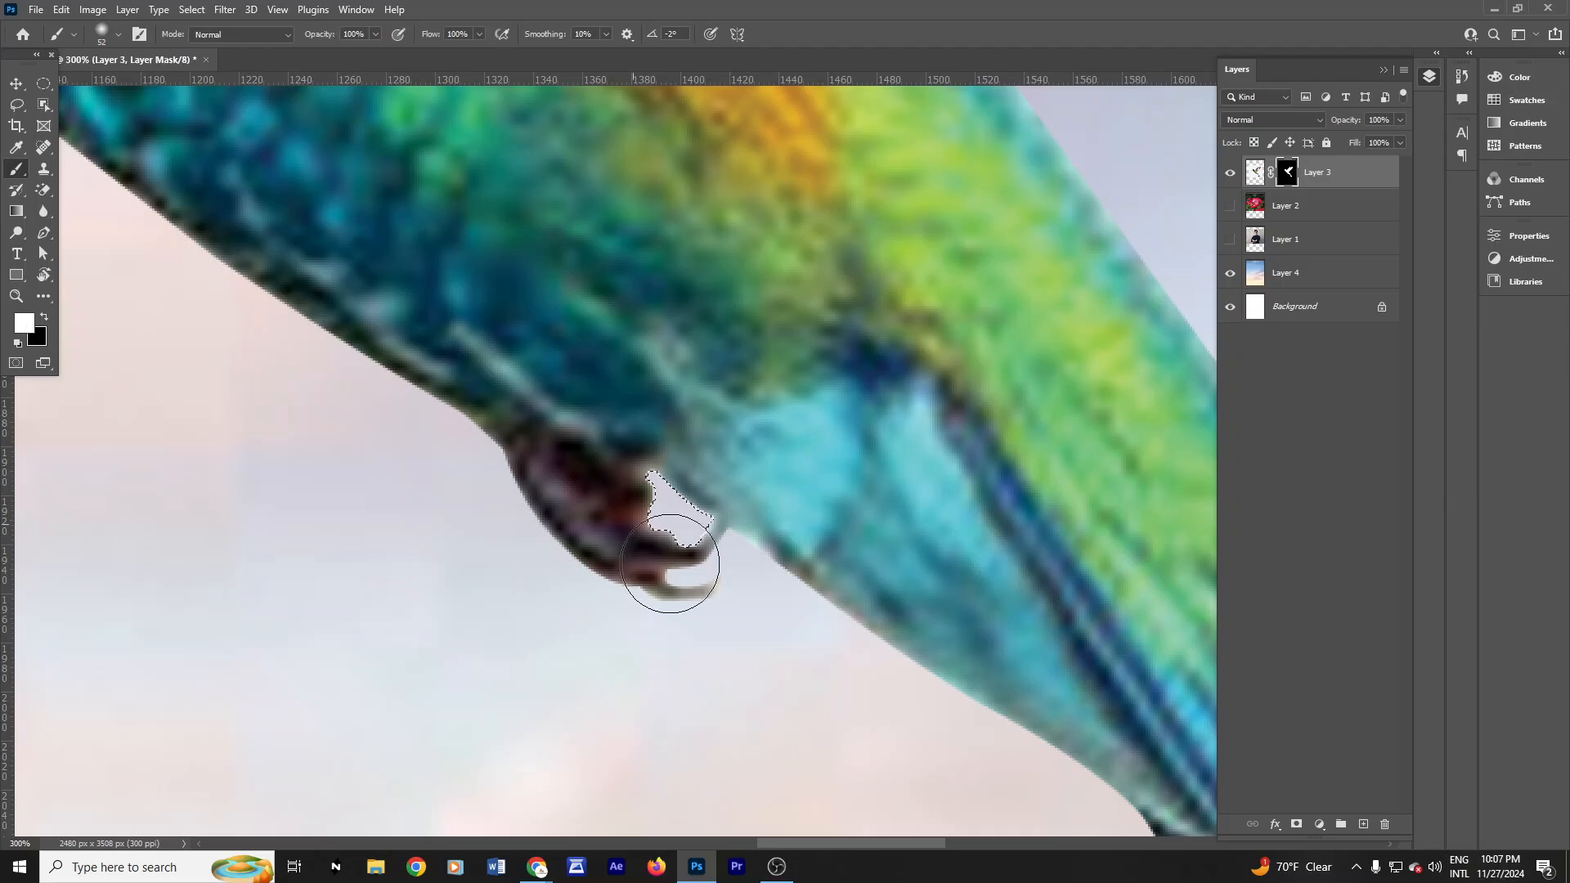
pyautogui.moveTo(669, 566)
pyautogui.mouseDown()
pyautogui.moveTo(675, 488)
pyautogui.moveTo(685, 523)
pyautogui.moveTo(687, 505)
pyautogui.mouseUp()
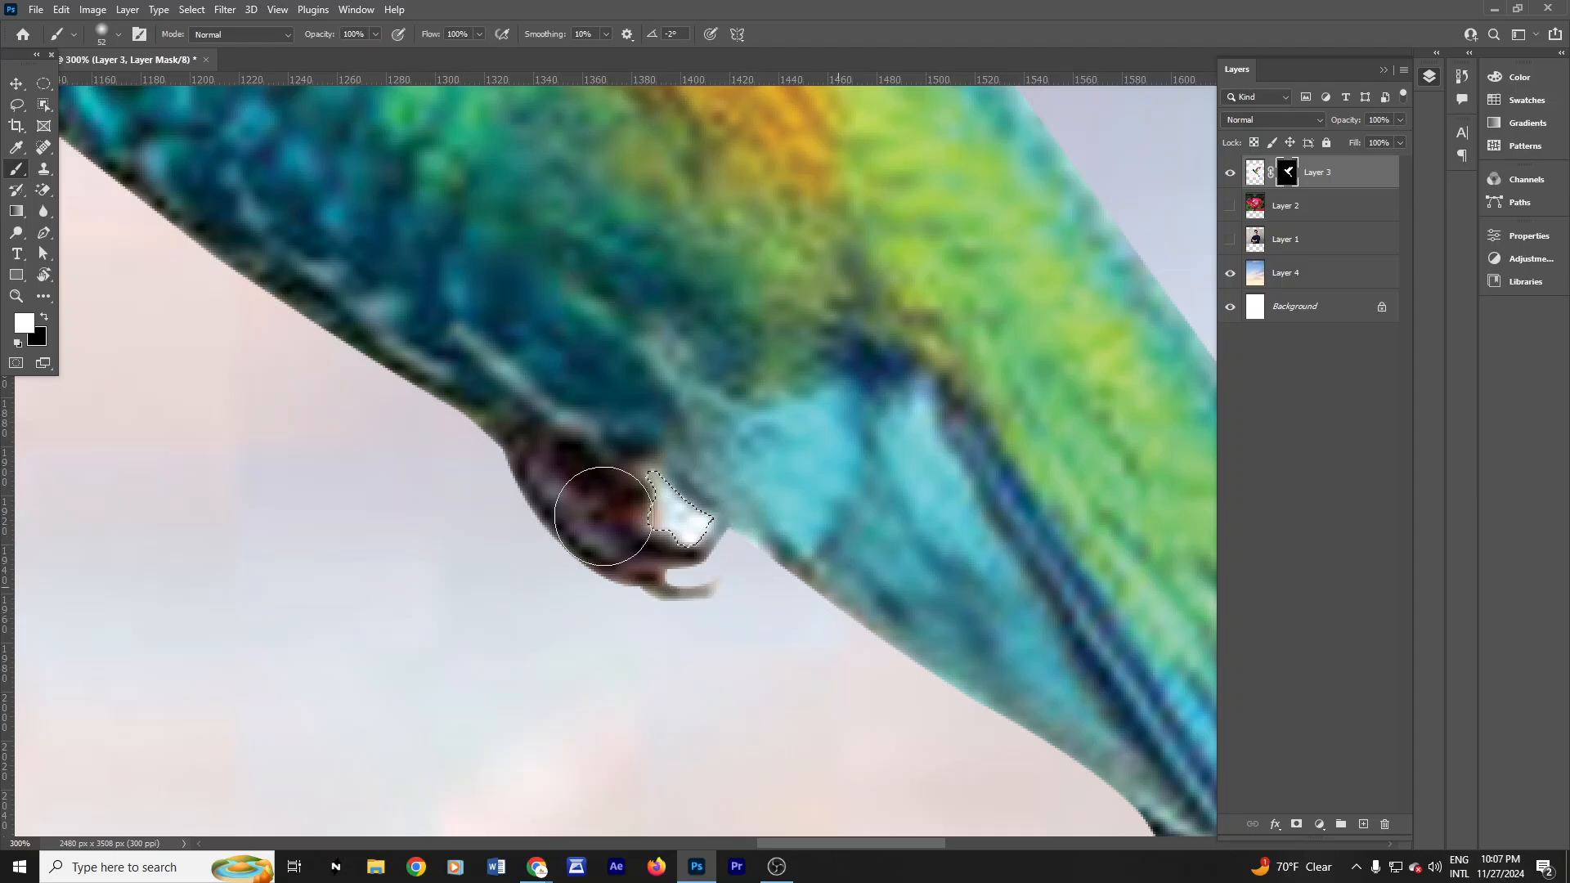
pyautogui.click(47, 320)
pyautogui.moveTo(692, 567); pyautogui.dragTo(720, 577)
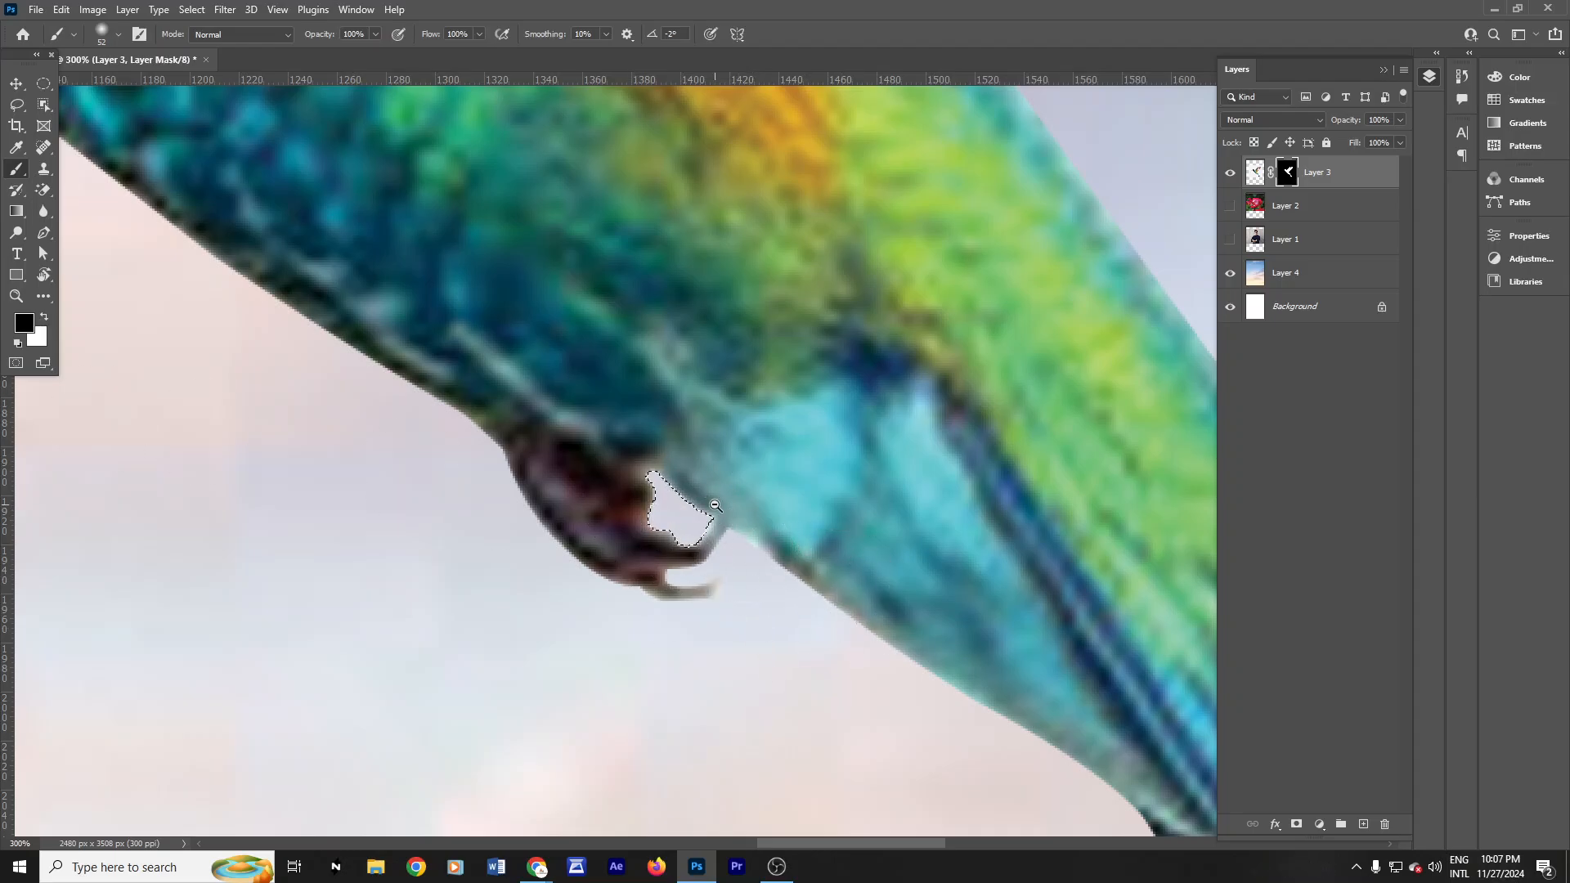
pyautogui.keyDown('alt'); pyautogui.click(765, 527); pyautogui.keyUp('alt')
pyautogui.keyDown('alt'); pyautogui.click(766, 526); pyautogui.keyUp('alt')
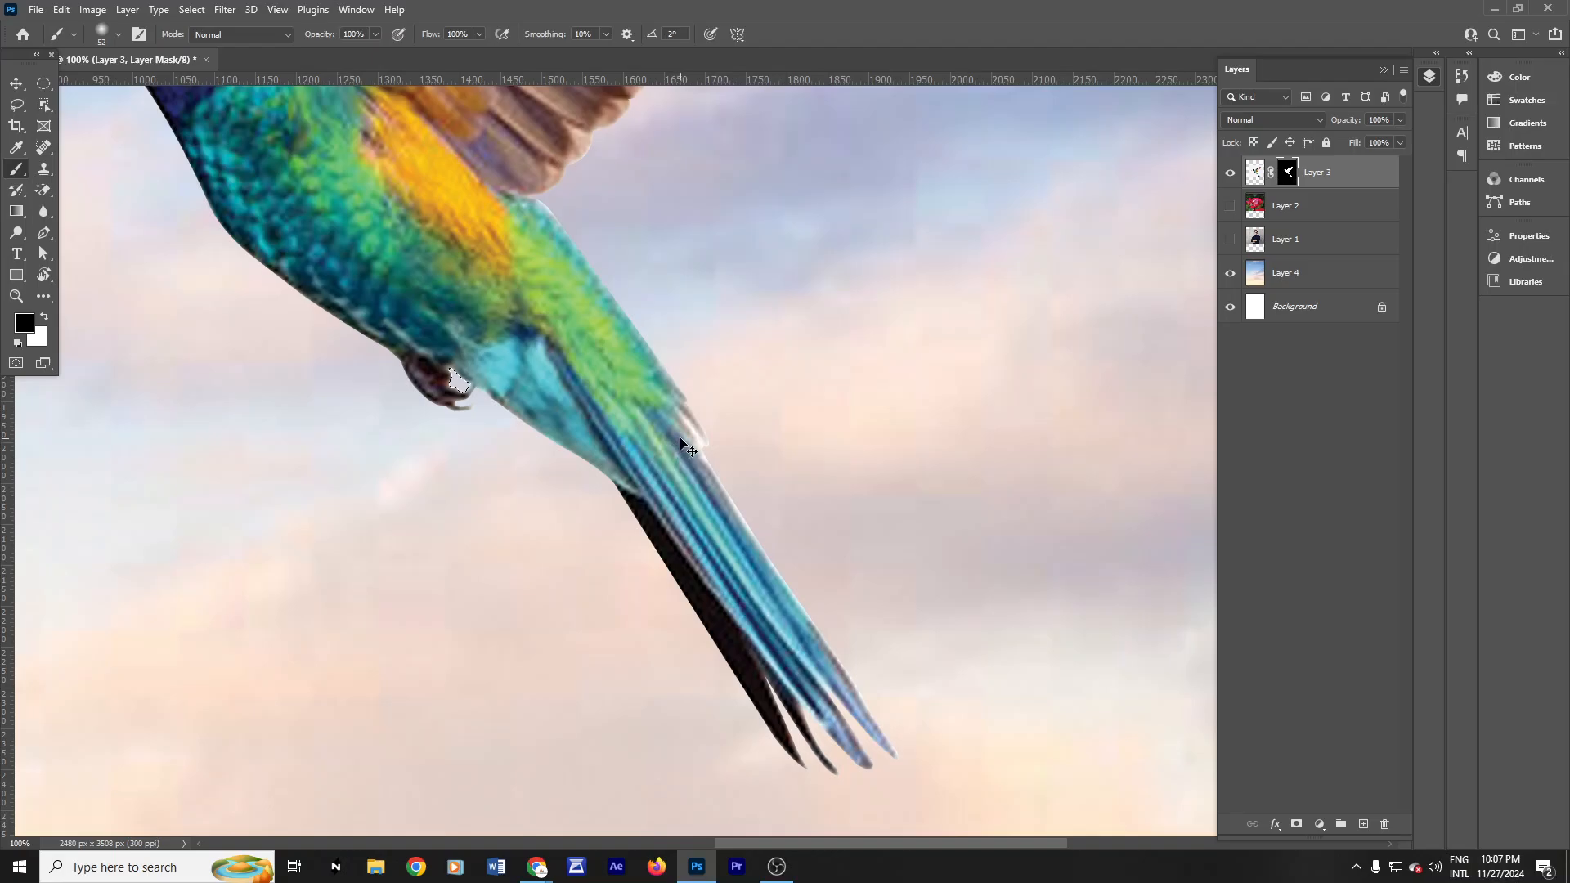
# Step: Try brushing black beside the claw on Layer 3's mask with the selection cleared, and undo both changes
pyautogui.hotkey('ctrl', 'd')
pyautogui.moveTo(475, 392); pyautogui.dragTo(450, 389)
pyautogui.hotkey('ctrl', 'z')
pyautogui.hotkey('ctrl', 'z')
pyautogui.click(45, 168)
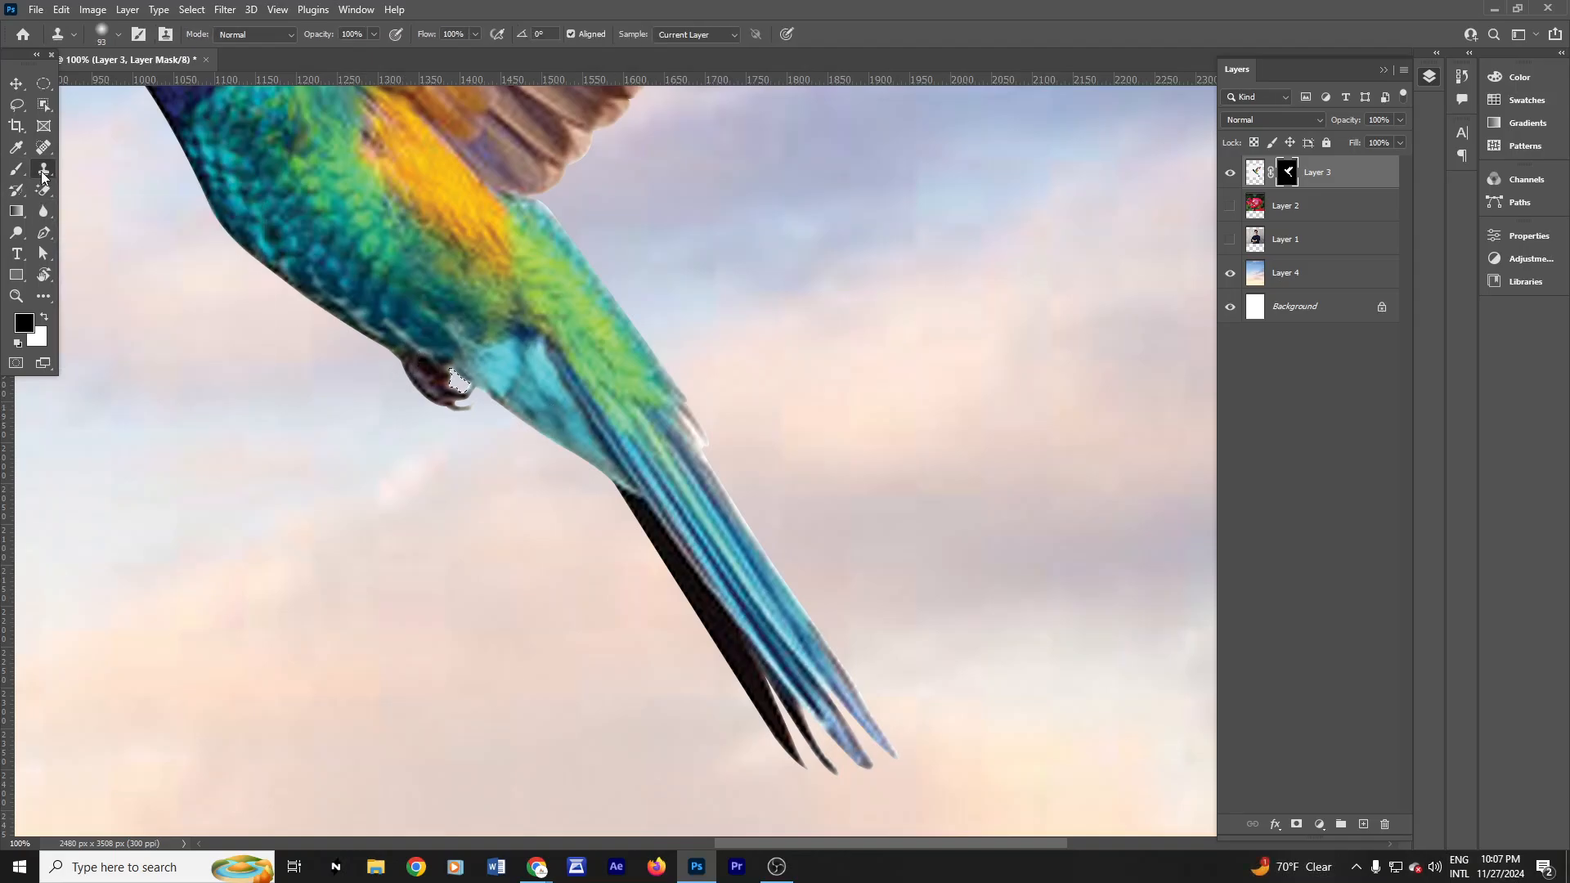
pyautogui.click(944, 399)
pyautogui.click(802, 333)
pyautogui.press('a')
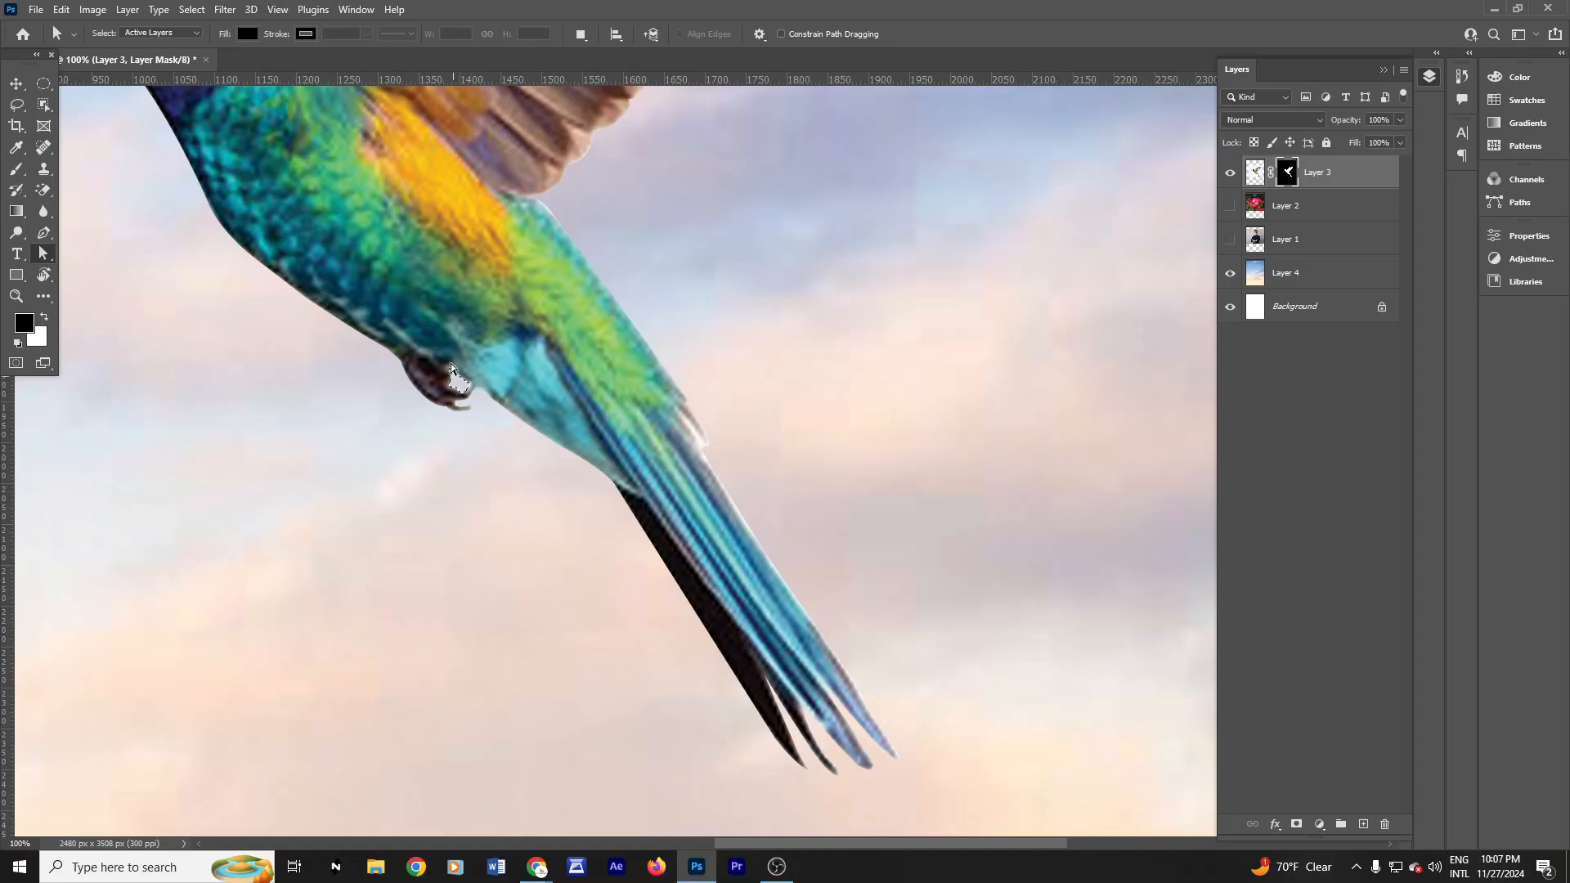
pyautogui.press('v')
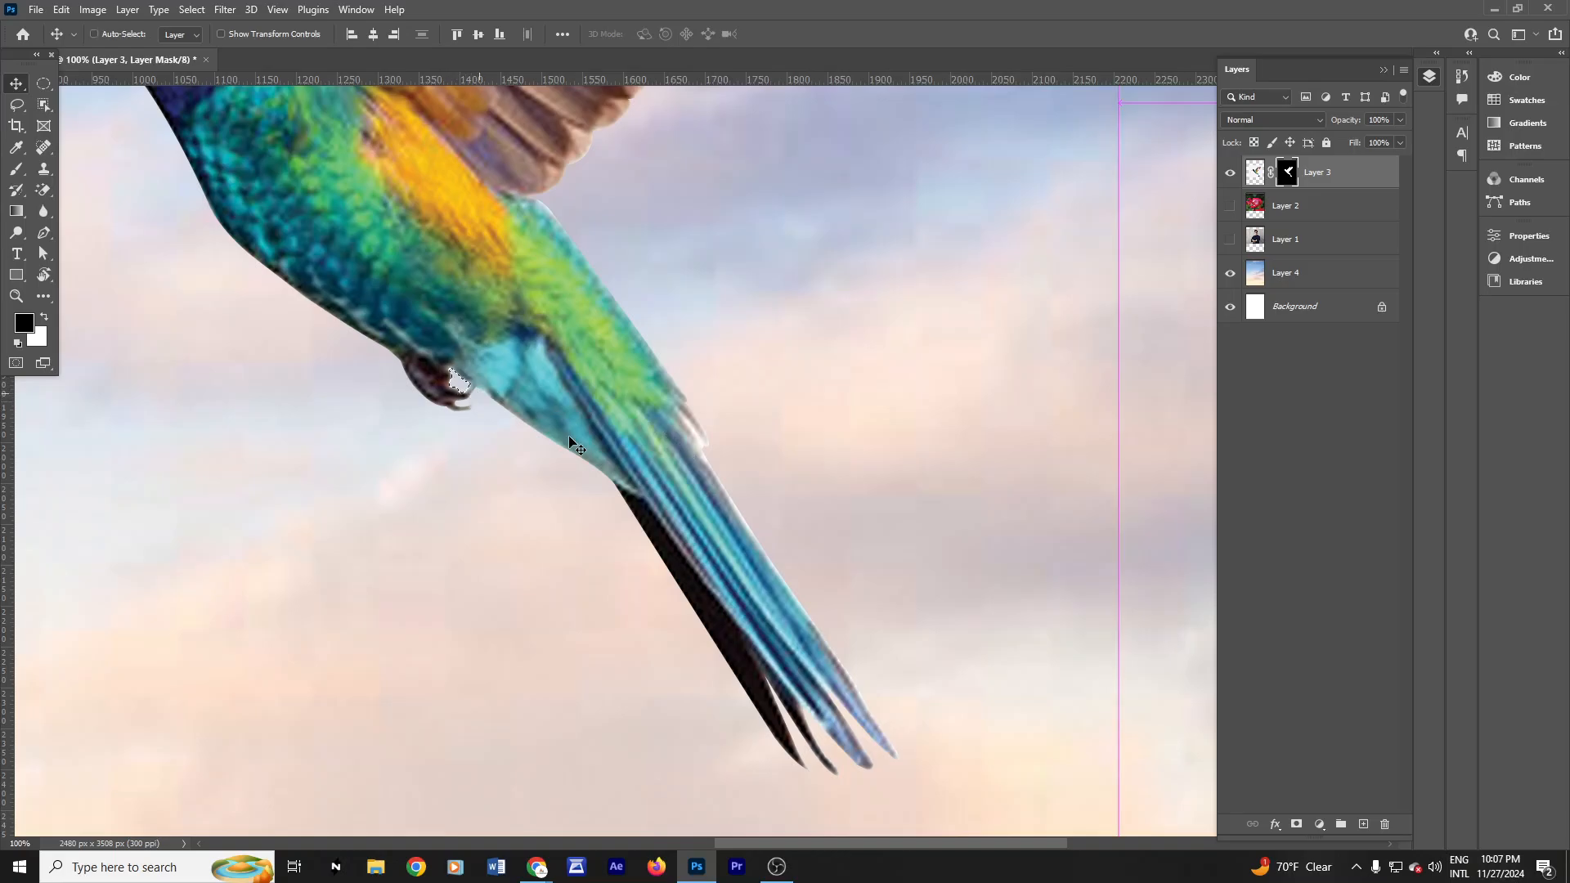
# Step: Inspect the cleaned claw gap up close and clear the selection around it
pyautogui.hotkey('ctrl', 'space')
pyautogui.keyDown('ctrl'); pyautogui.click(476, 381); pyautogui.keyUp('ctrl')
pyautogui.keyDown('ctrl'); pyautogui.click(476, 381); pyautogui.keyUp('ctrl')
pyautogui.moveTo(477, 381); pyautogui.dragTo(695, 459)
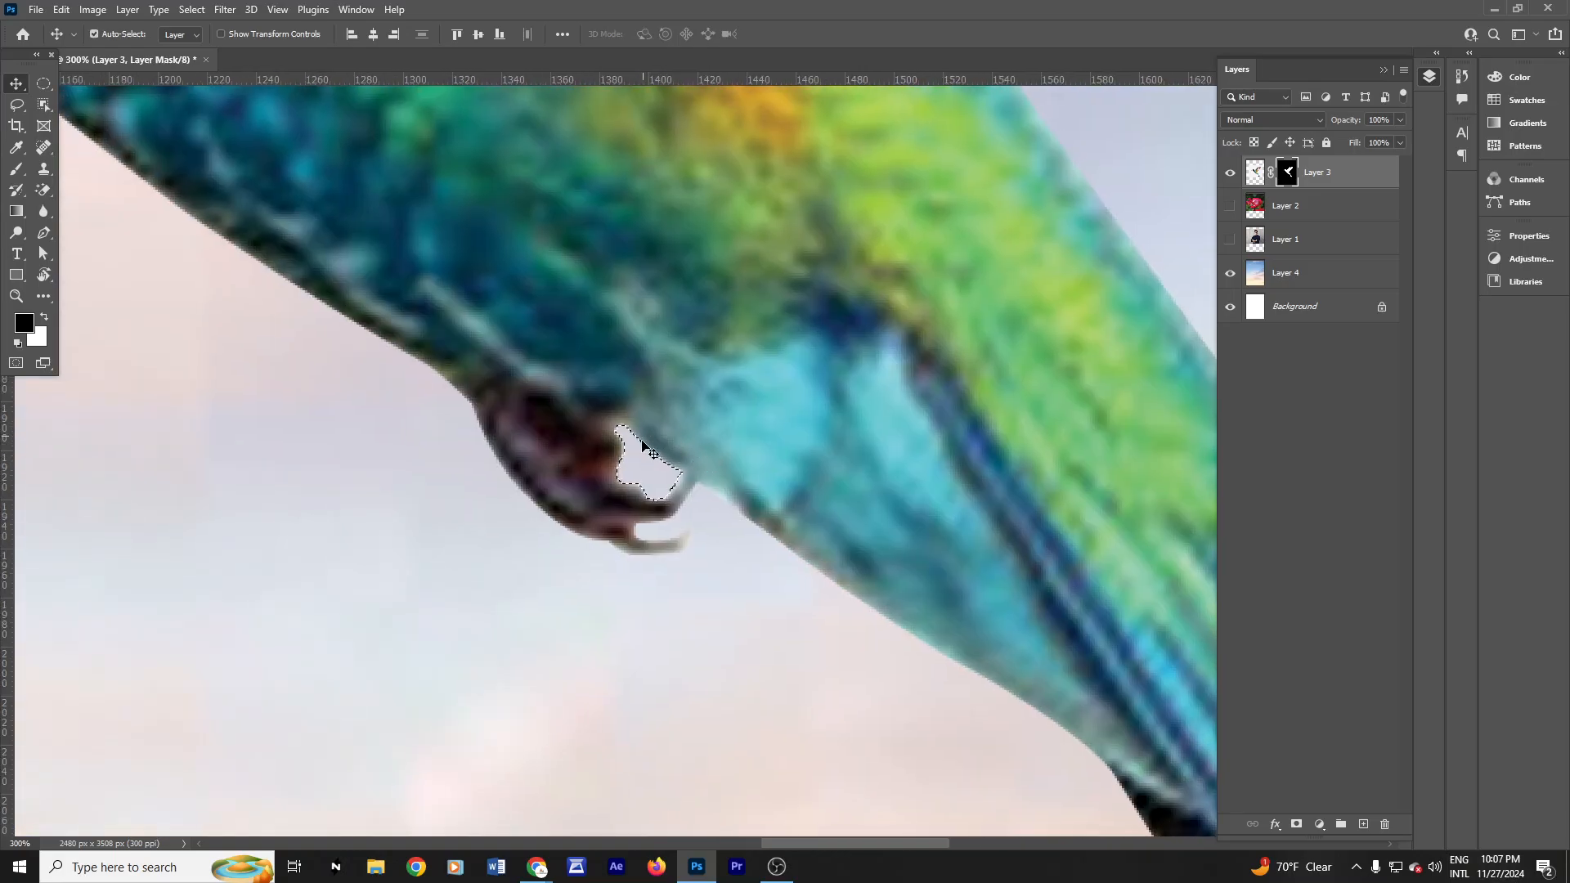
pyautogui.hotkey('ctrl', 'd')
# Step: Start a Pen path along the outer edge of the stray feather at the base of the tail
pyautogui.click(39, 239)
pyautogui.hotkey('ctrl', '0')
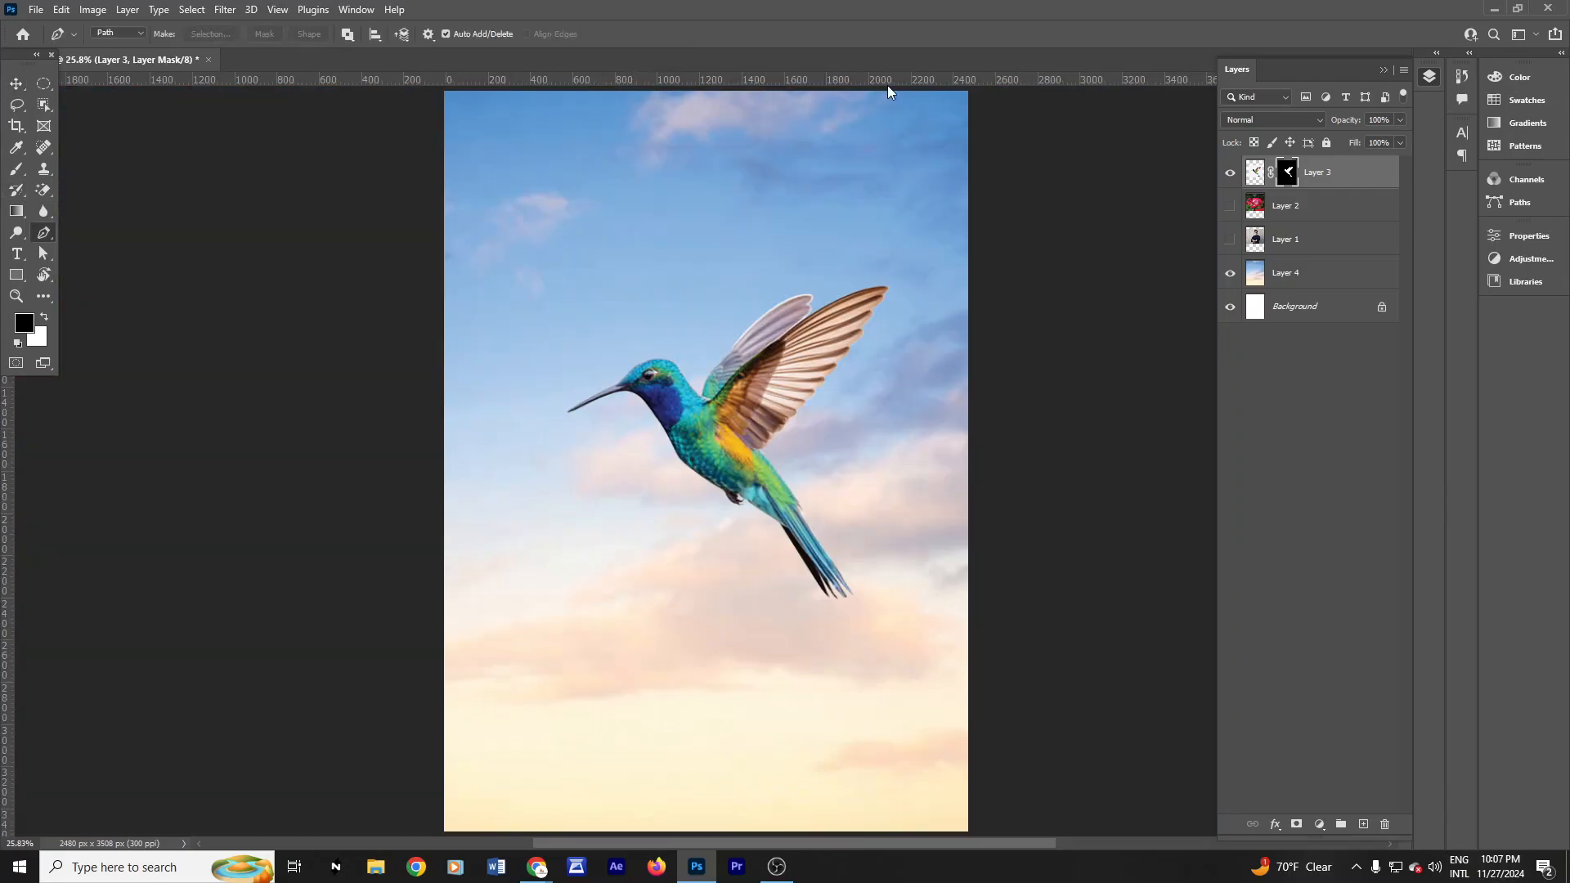
pyautogui.keyDown('ctrl'); pyautogui.click(821, 513); pyautogui.keyUp('ctrl')
pyautogui.keyDown('ctrl'); pyautogui.click(821, 515); pyautogui.keyUp('ctrl')
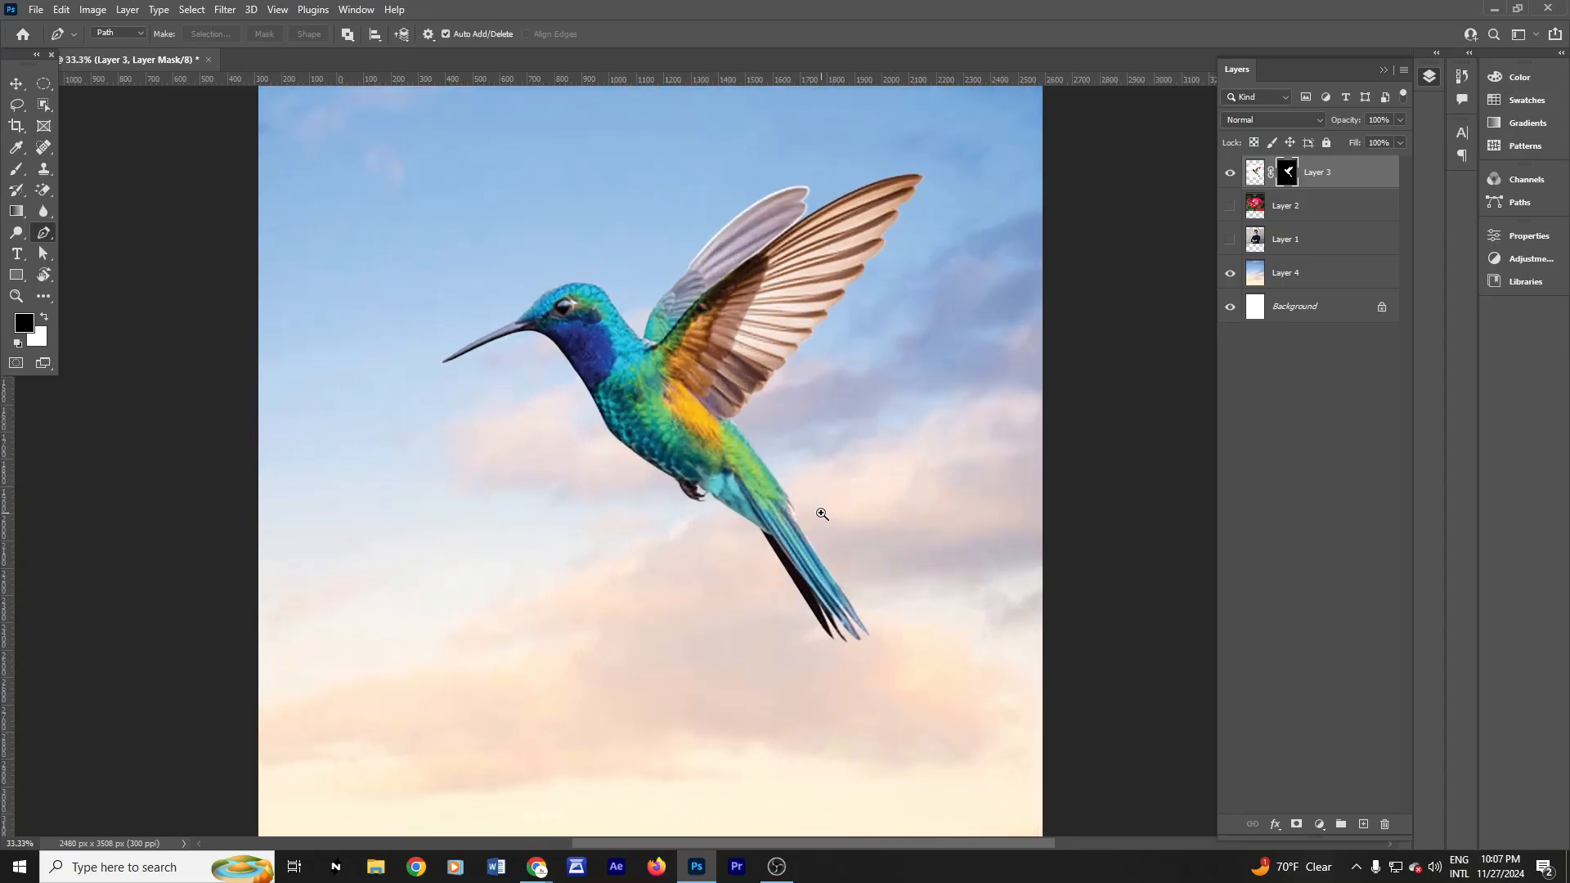
pyautogui.keyDown('ctrl'); pyautogui.click(811, 533); pyautogui.keyUp('ctrl')
pyautogui.keyDown('ctrl'); pyautogui.click(818, 548); pyautogui.keyUp('ctrl')
pyautogui.moveTo(816, 558); pyautogui.dragTo(619, 343)
pyautogui.keyDown('ctrl'); pyautogui.click(668, 455); pyautogui.keyUp('ctrl')
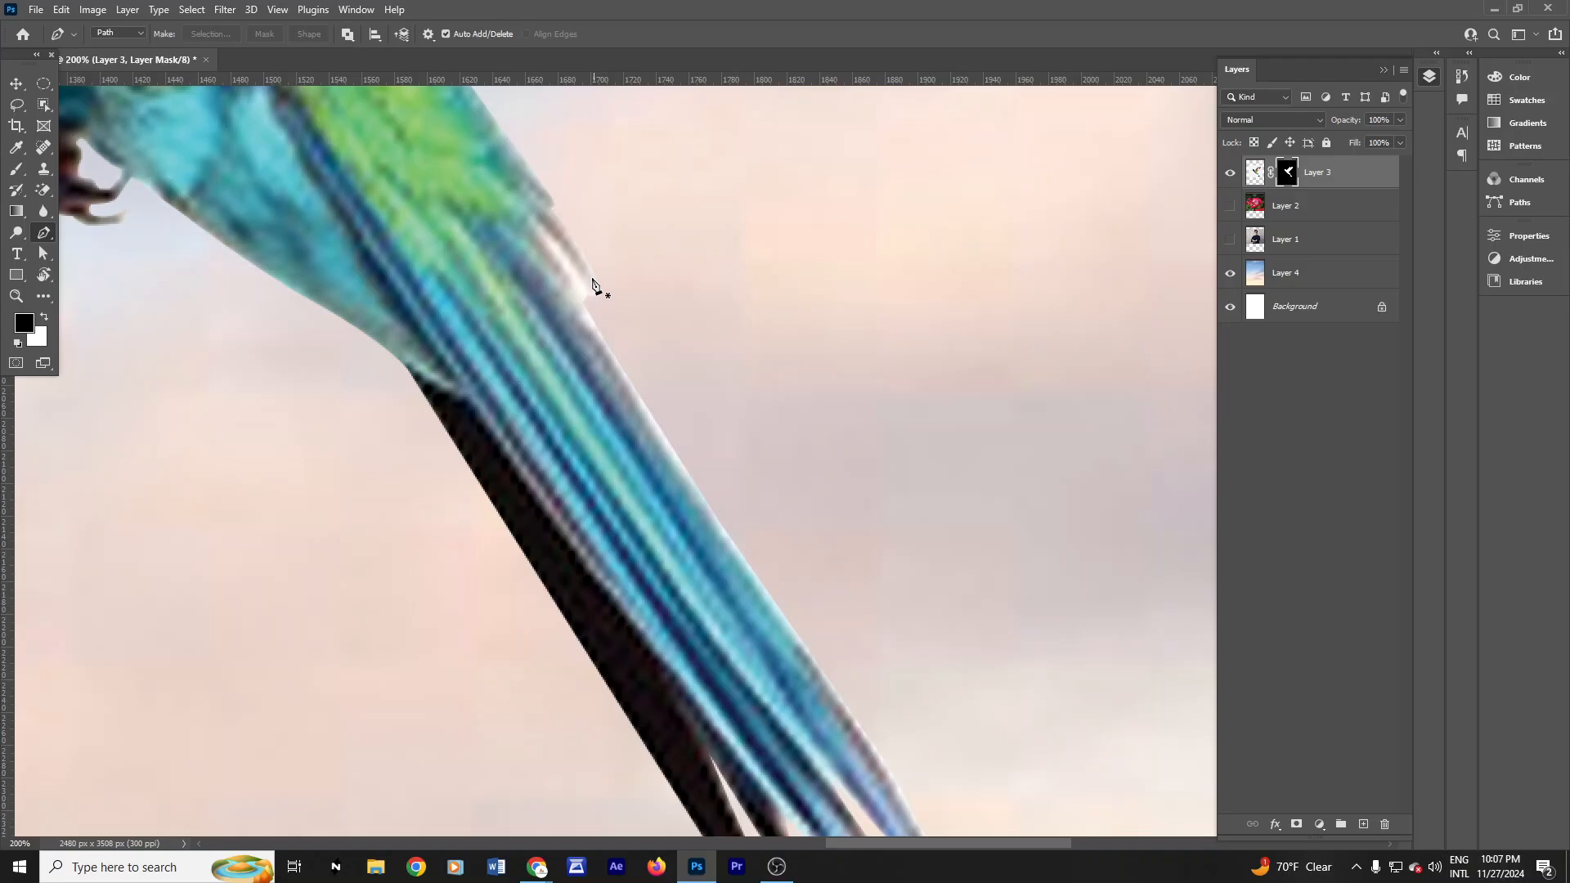
pyautogui.click(547, 210)
pyautogui.moveTo(594, 286); pyautogui.dragTo(606, 325)
pyautogui.keyDown('alt'); pyautogui.click(592, 286); pyautogui.keyUp('alt')
# Step: Continue the path along the inner side of the stray feather and through the white gap to the tail's edge
pyautogui.click(532, 215)
pyautogui.keyDown('alt'); pyautogui.click(533, 215); pyautogui.keyUp('alt')
pyautogui.moveTo(541, 236); pyautogui.dragTo(554, 259)
pyautogui.keyDown('alt'); pyautogui.click(541, 236); pyautogui.keyUp('alt')
pyautogui.moveTo(570, 284); pyautogui.dragTo(571, 287)
pyautogui.click(559, 280)
# Step: Extend the path down the tail's outer edge toward the feather tip, following the white fringe
pyautogui.moveTo(727, 533); pyautogui.dragTo(579, 303)
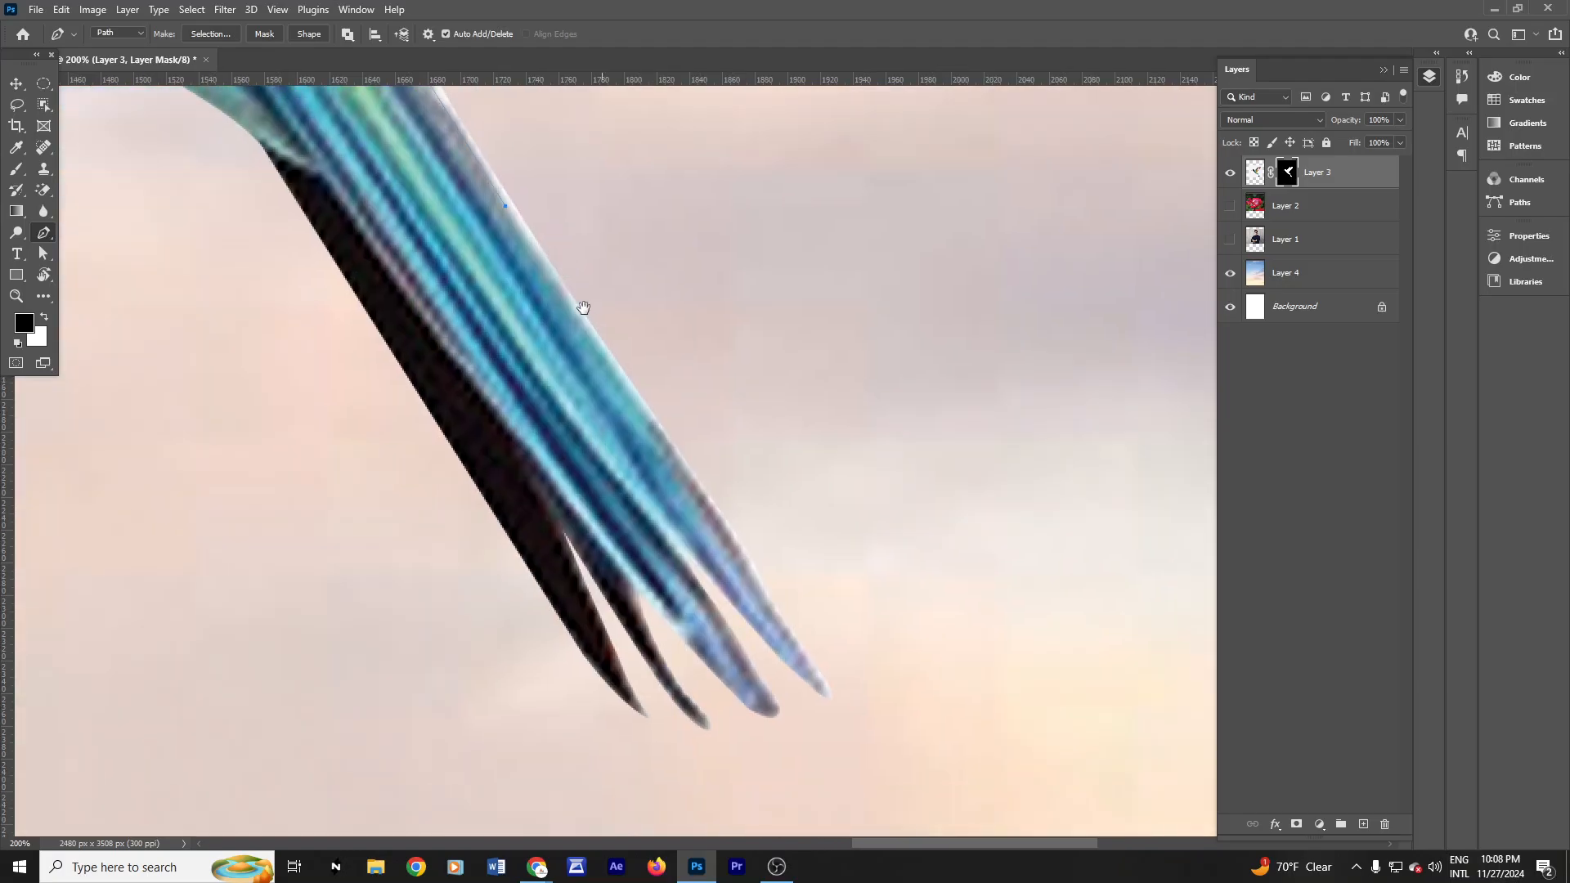
pyautogui.click(652, 413)
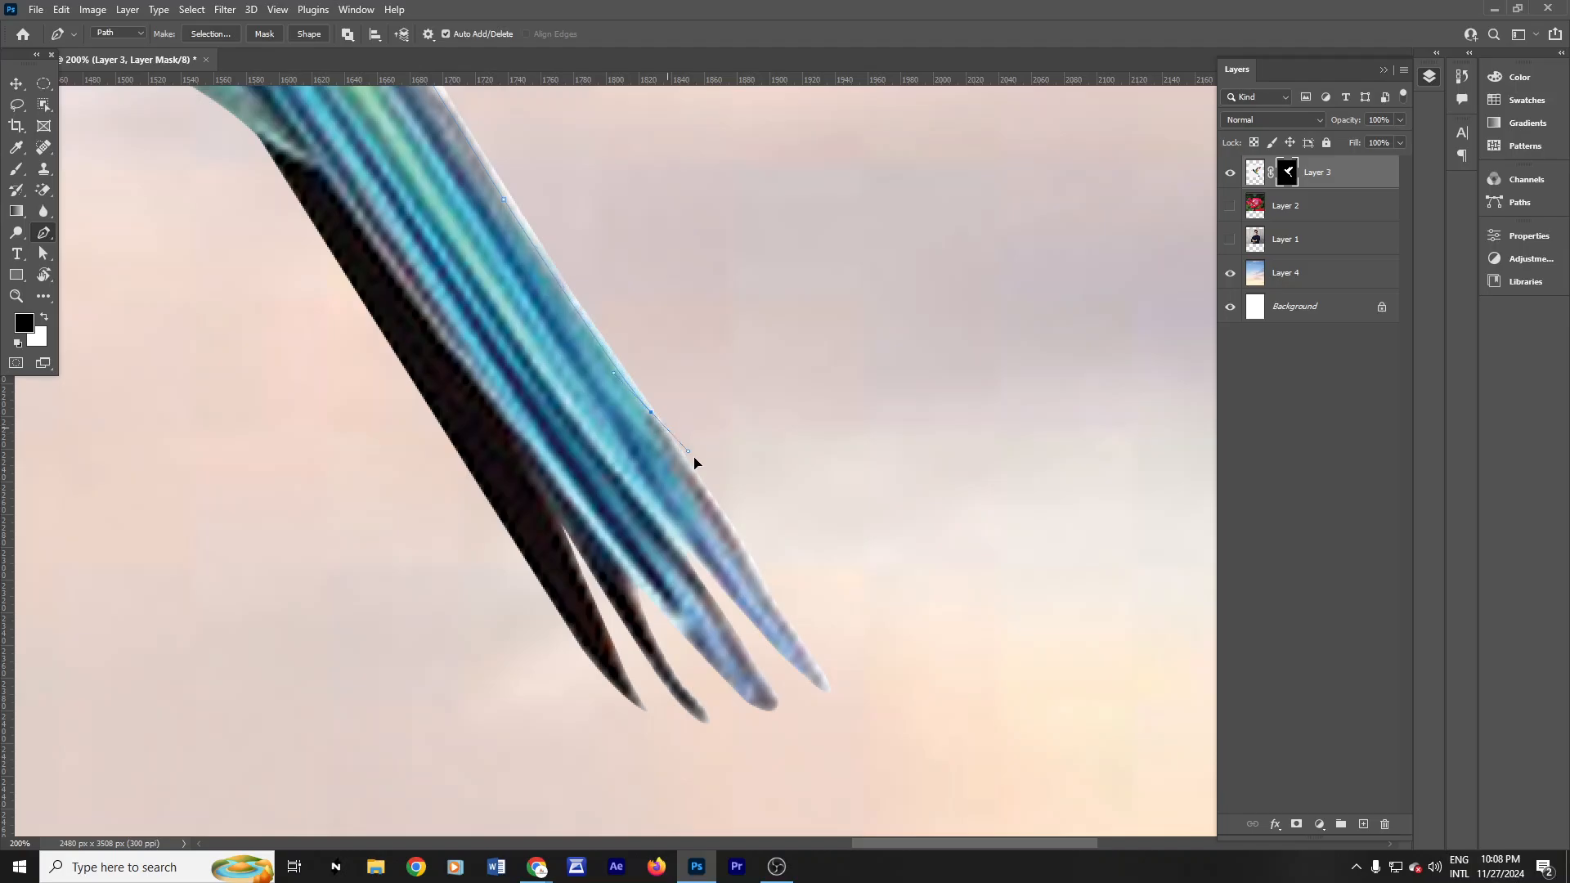
pyautogui.click(702, 478)
pyautogui.keyDown('alt'); pyautogui.click(651, 413); pyautogui.keyUp('alt')
pyautogui.moveTo(695, 515); pyautogui.dragTo(777, 545)
pyautogui.keyDown('alt'); pyautogui.click(723, 437); pyautogui.keyUp('alt')
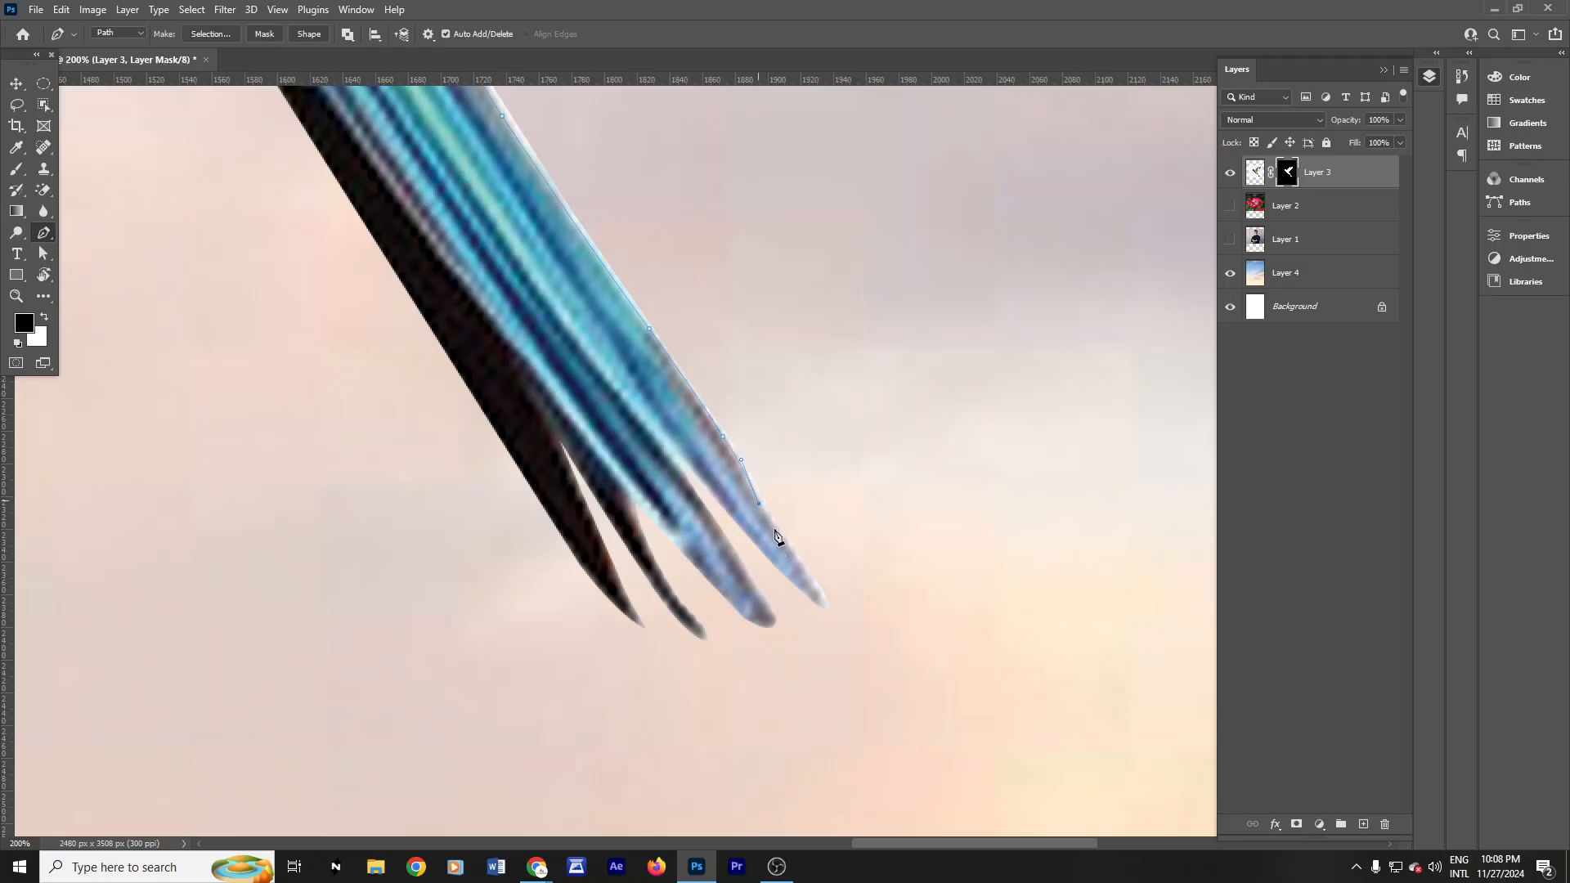
pyautogui.click(776, 866)
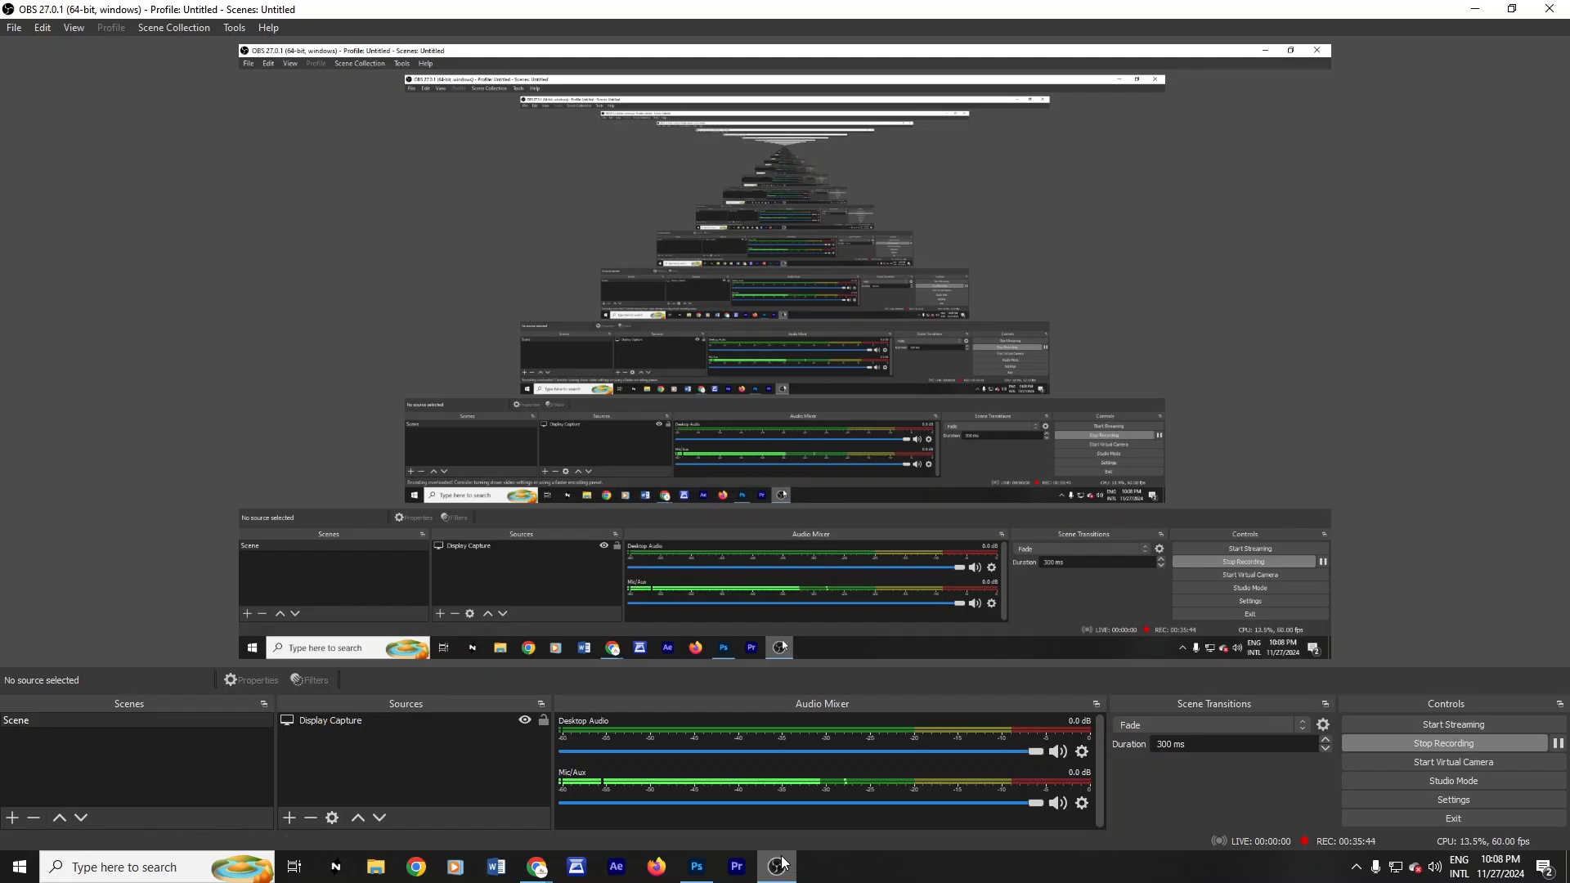
pyautogui.click(703, 873)
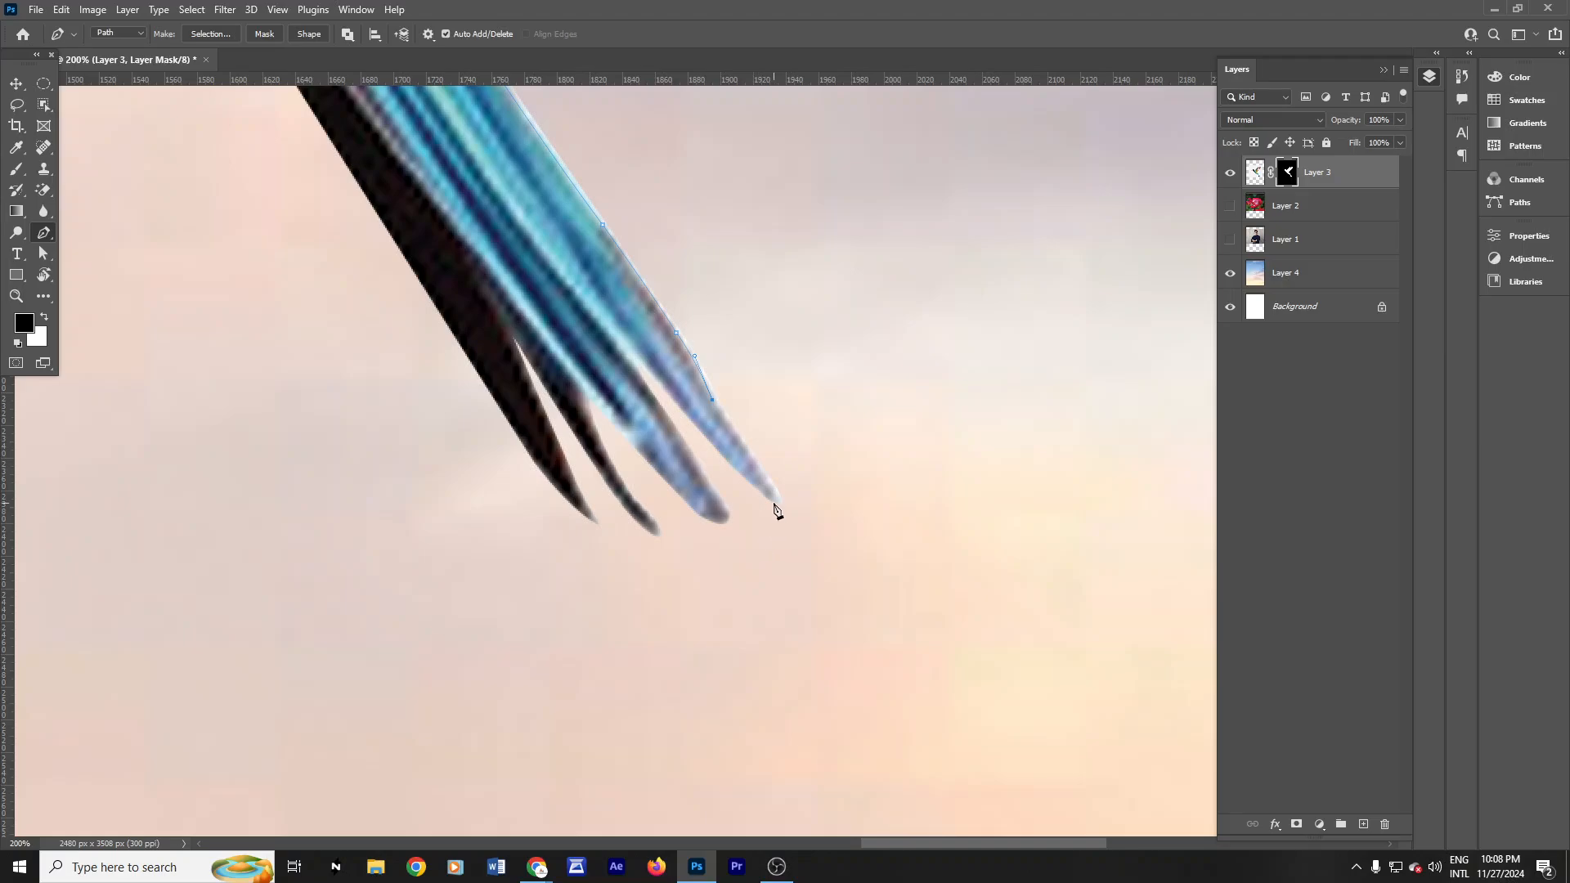
# Step: Carry the path around the tip of the outermost tail feather and back up its inner side
pyautogui.moveTo(776, 498); pyautogui.dragTo(781, 534)
pyautogui.keyDown('alt'); pyautogui.click(774, 498); pyautogui.keyUp('alt')
pyautogui.moveTo(652, 360); pyautogui.dragTo(641, 358)
pyautogui.keyDown('alt'); pyautogui.click(689, 415); pyautogui.keyUp('alt')
# Step: Close the path with a loose loop through the sky beside the tail, ending at the stray feather's starting point
pyautogui.click(762, 543)
pyautogui.moveTo(894, 490); pyautogui.dragTo(894, 471)
pyautogui.moveTo(824, 331); pyautogui.dragTo(796, 283)
pyautogui.moveTo(724, 215); pyautogui.dragTo(714, 207)
pyautogui.click(604, 148)
pyautogui.moveTo(659, 153); pyautogui.dragTo(919, 517)
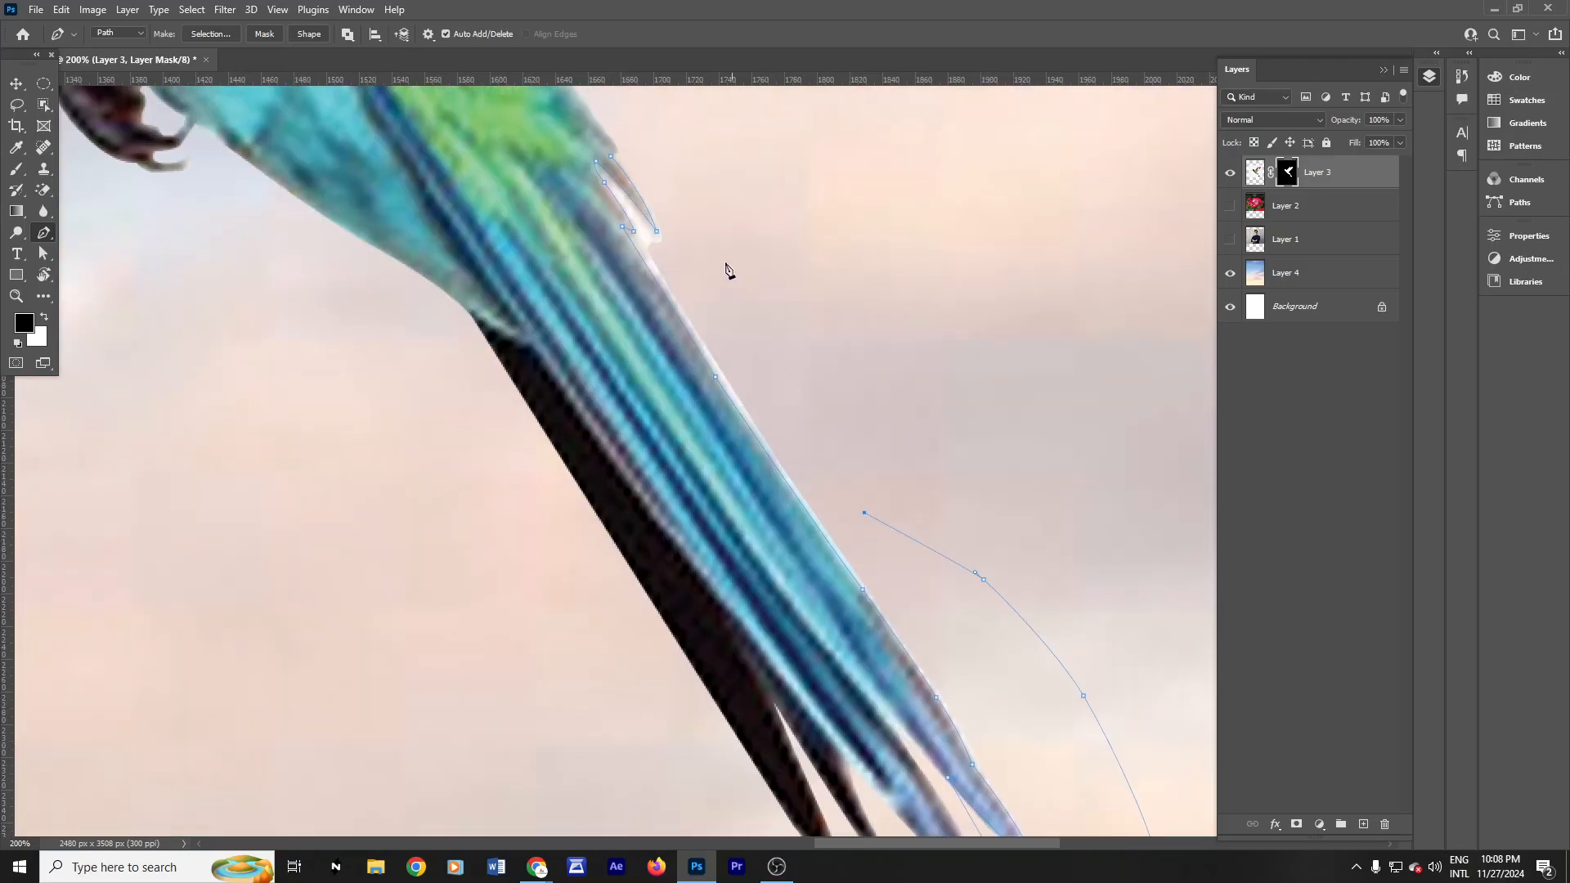
pyautogui.click(714, 257)
pyautogui.click(666, 157)
pyautogui.click(612, 157)
# Step: Convert the tail-edge path into a new anti-aliased selection with a 0-pixel feather radius
pyautogui.rightClick(679, 243)
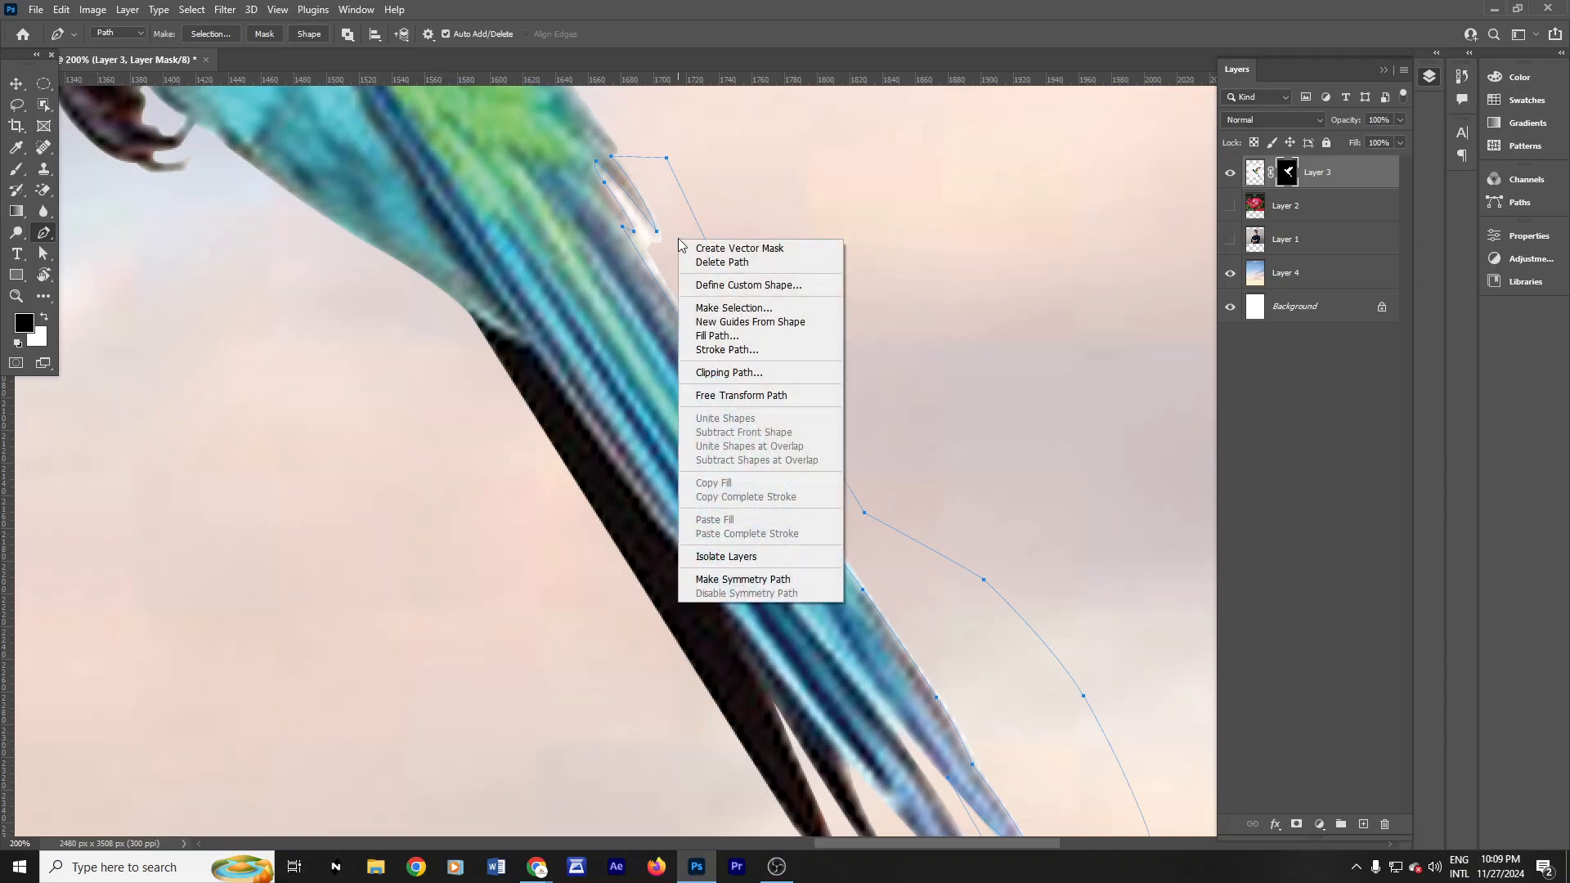
pyautogui.click(710, 307)
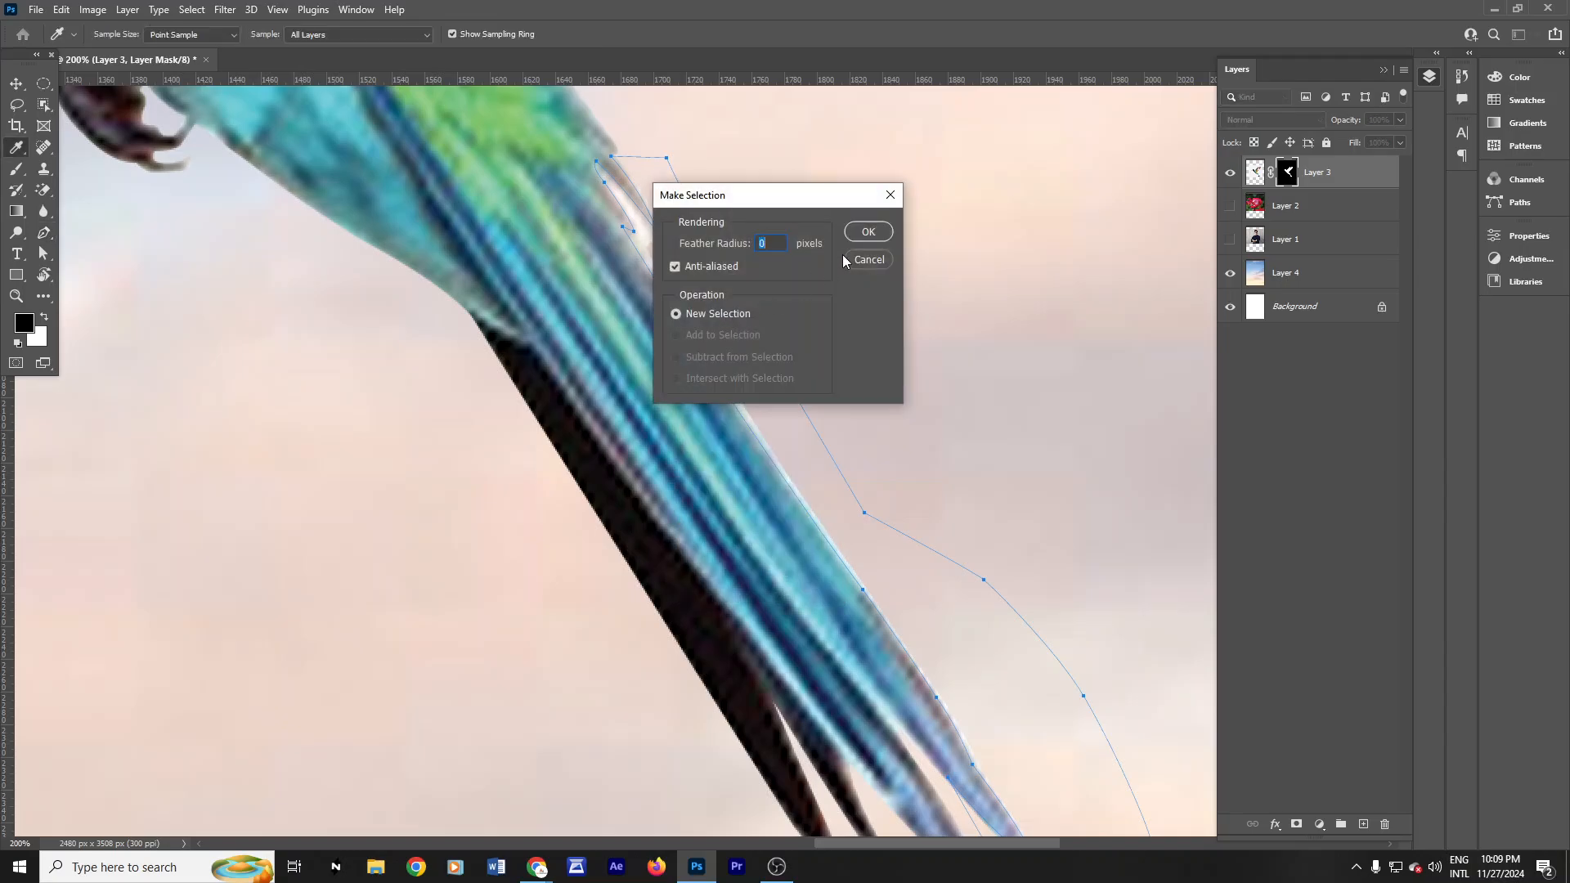
pyautogui.press('Return')
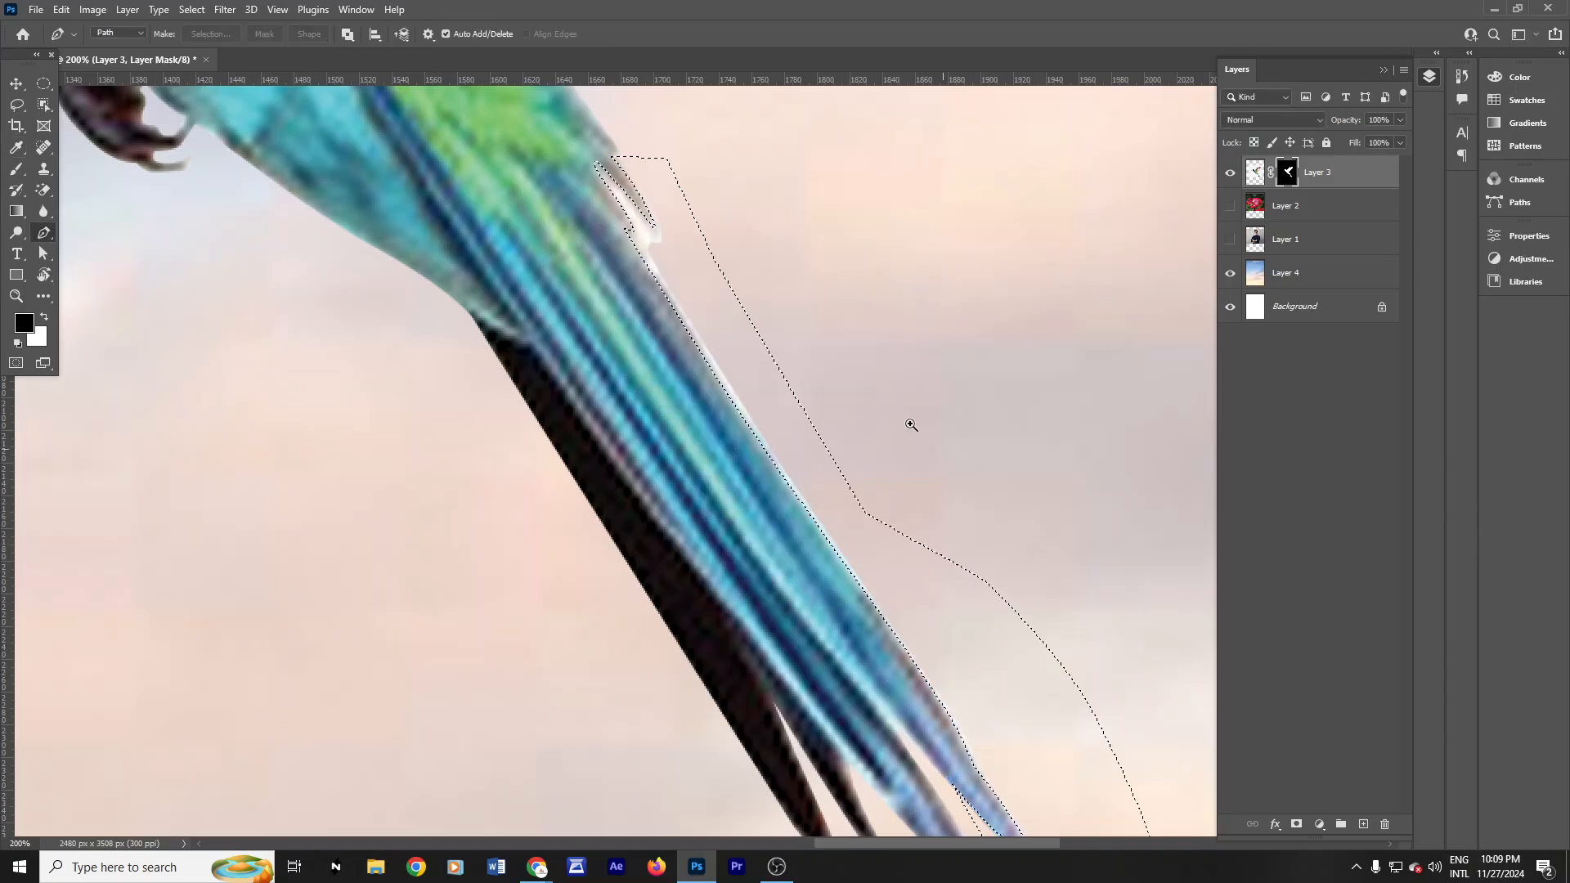
# Step: Brush black inside the selection on Layer 3's mask to hide the white fringe along the tail, and clear the selection
pyautogui.scroll(-2, 766, 354)
pyautogui.scroll(-2, 766, 354)
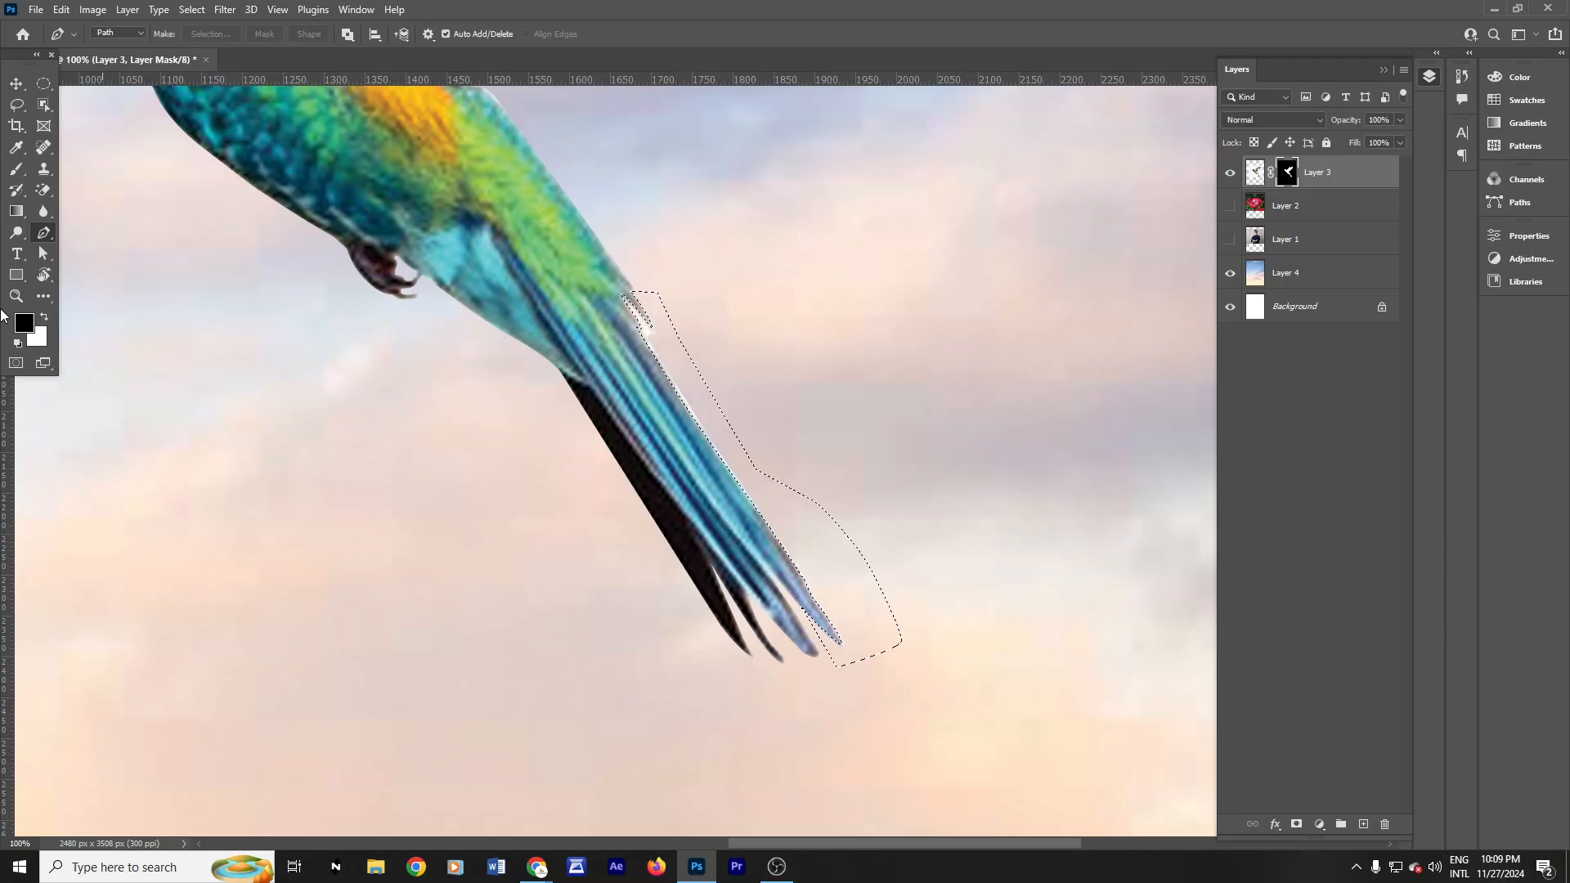
pyautogui.click(16, 172)
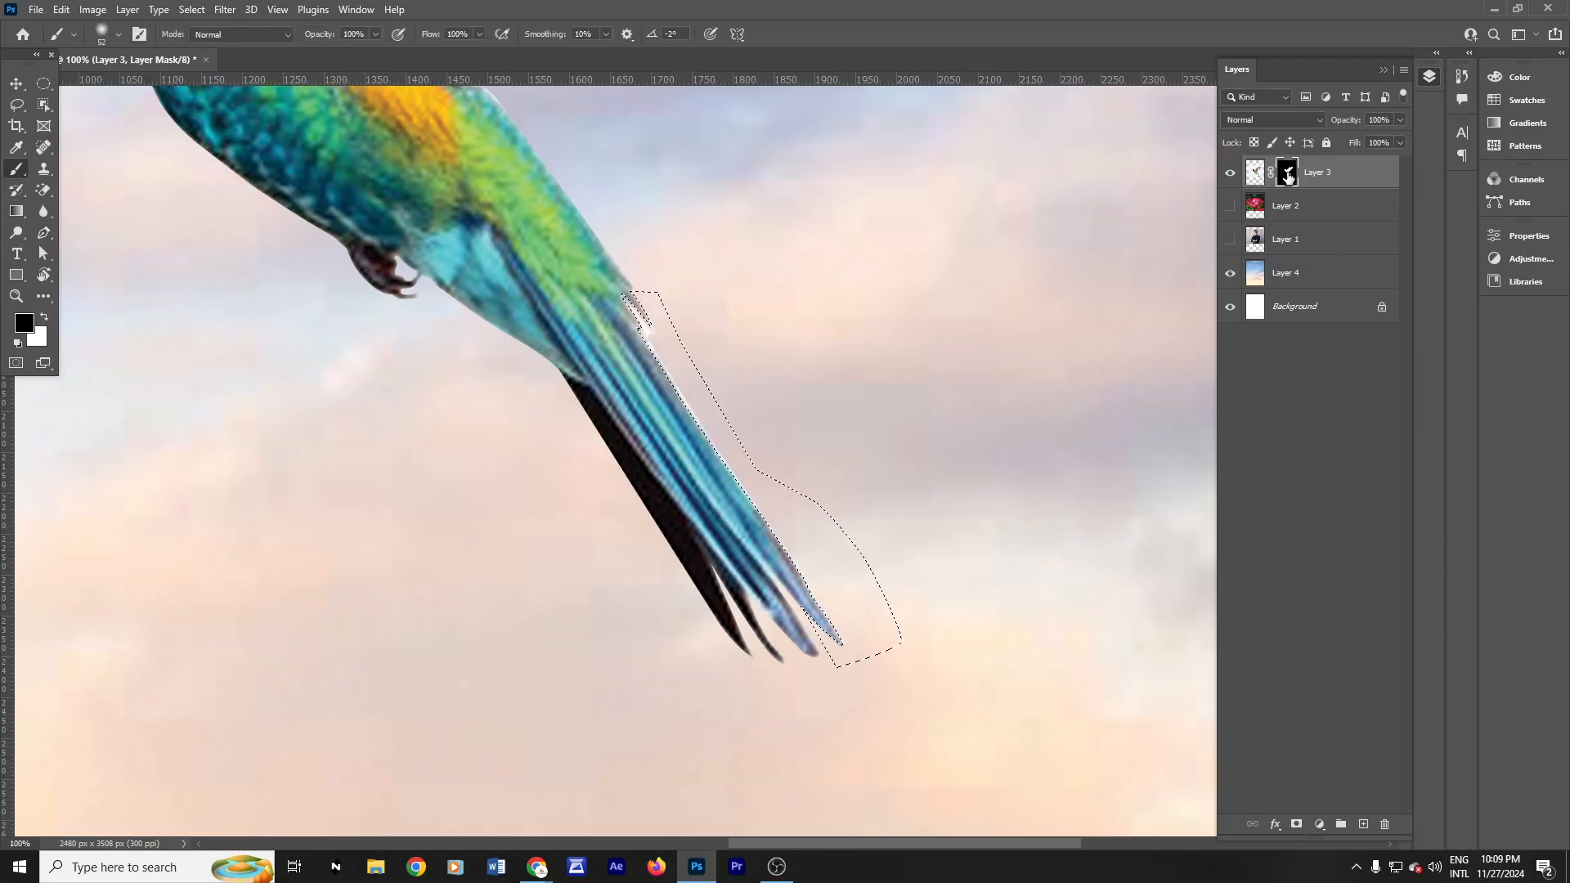
pyautogui.rightClick(1288, 174)
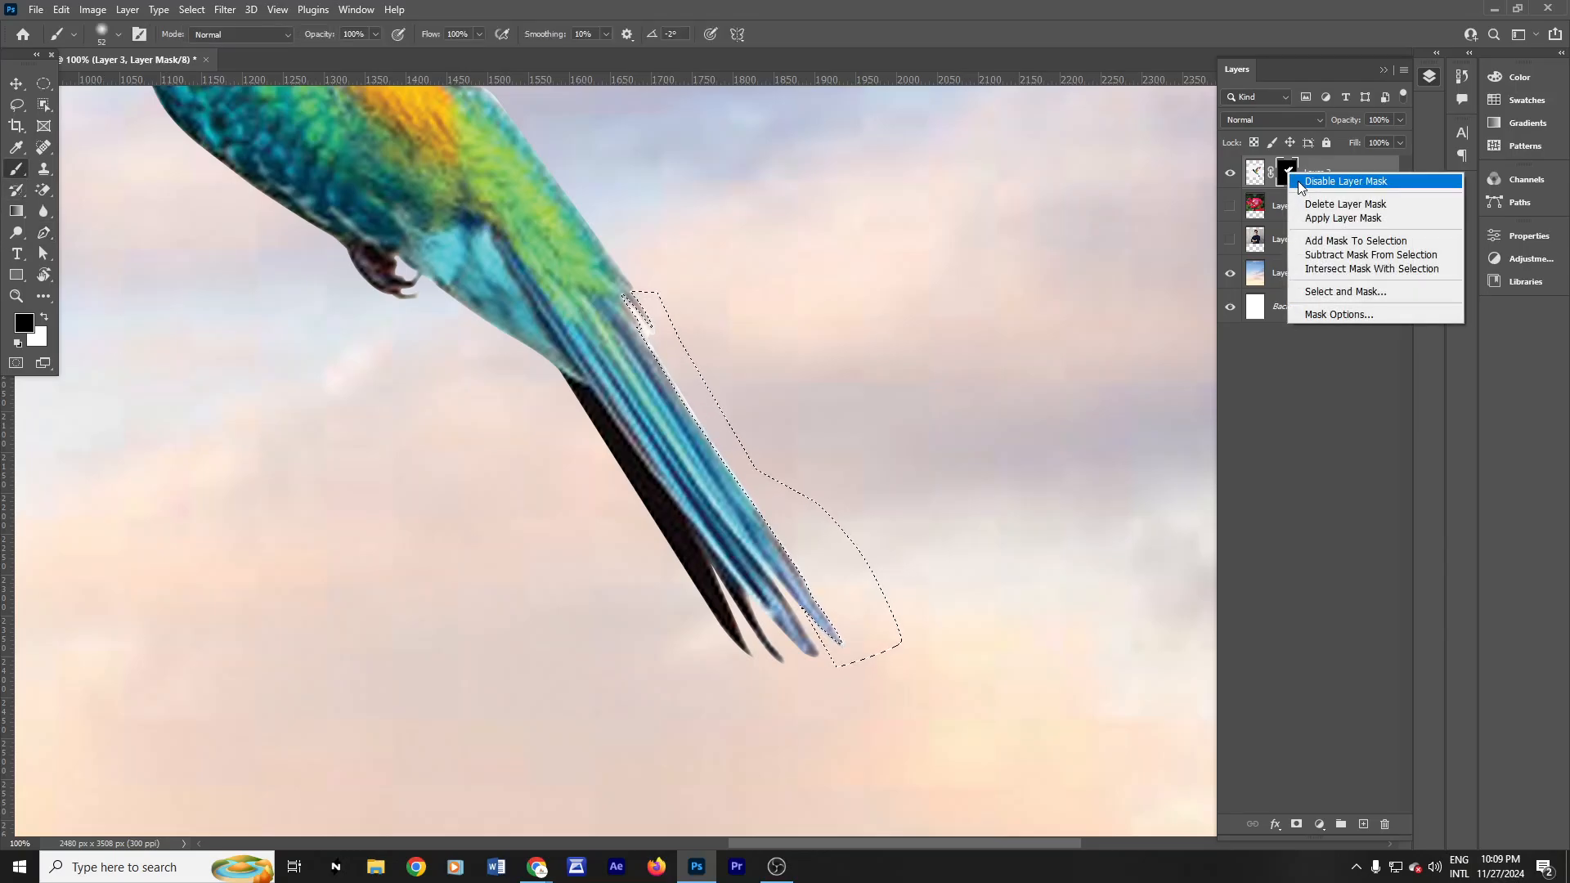
pyautogui.click(1286, 171)
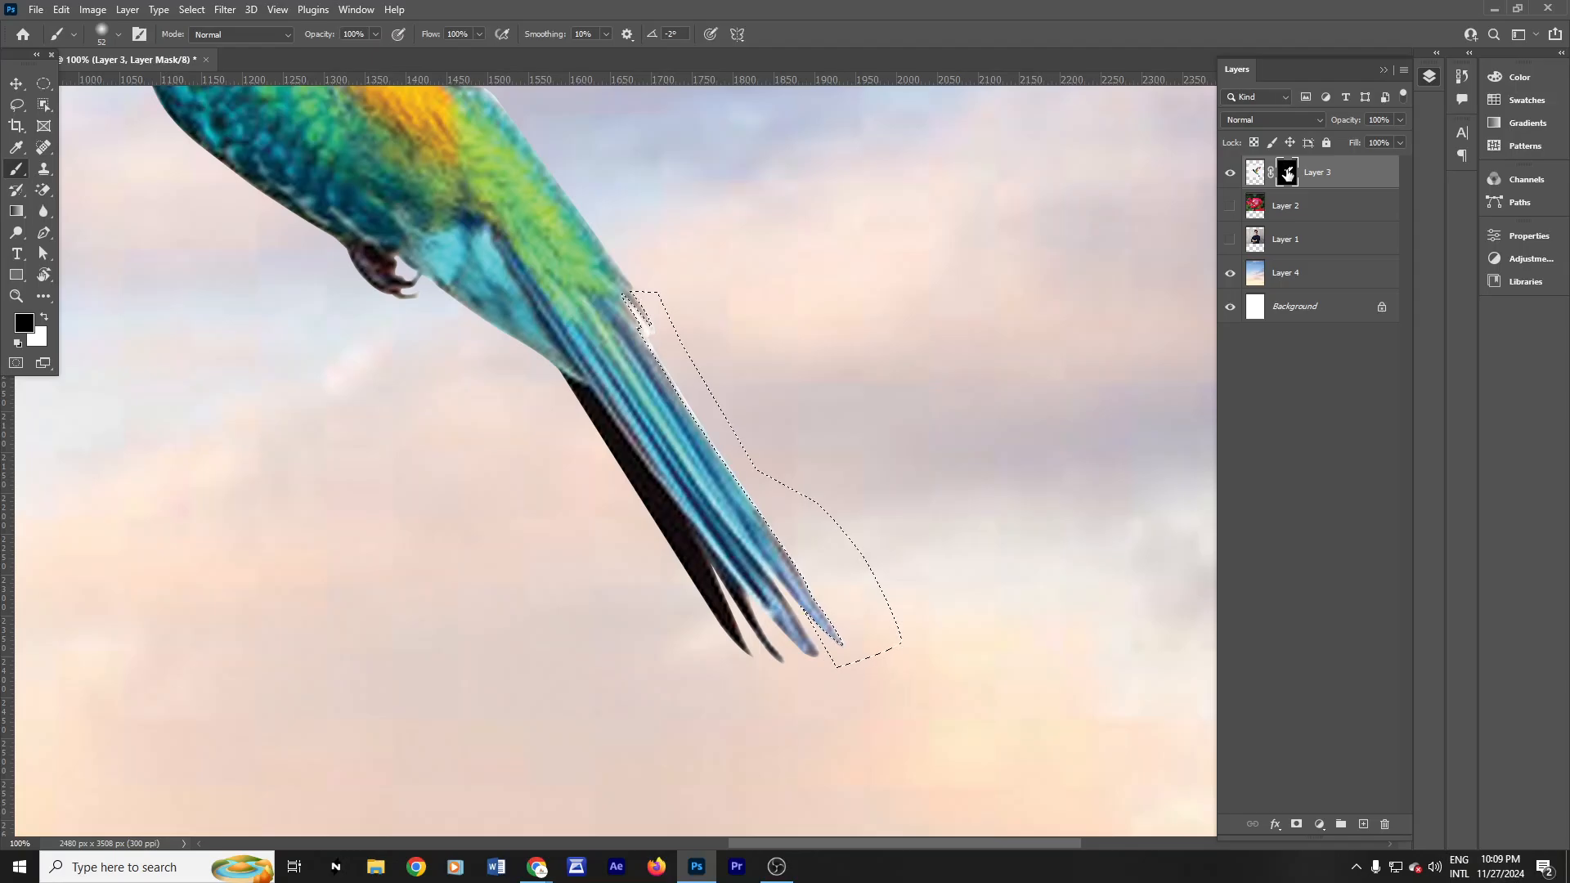
pyautogui.click(1262, 178)
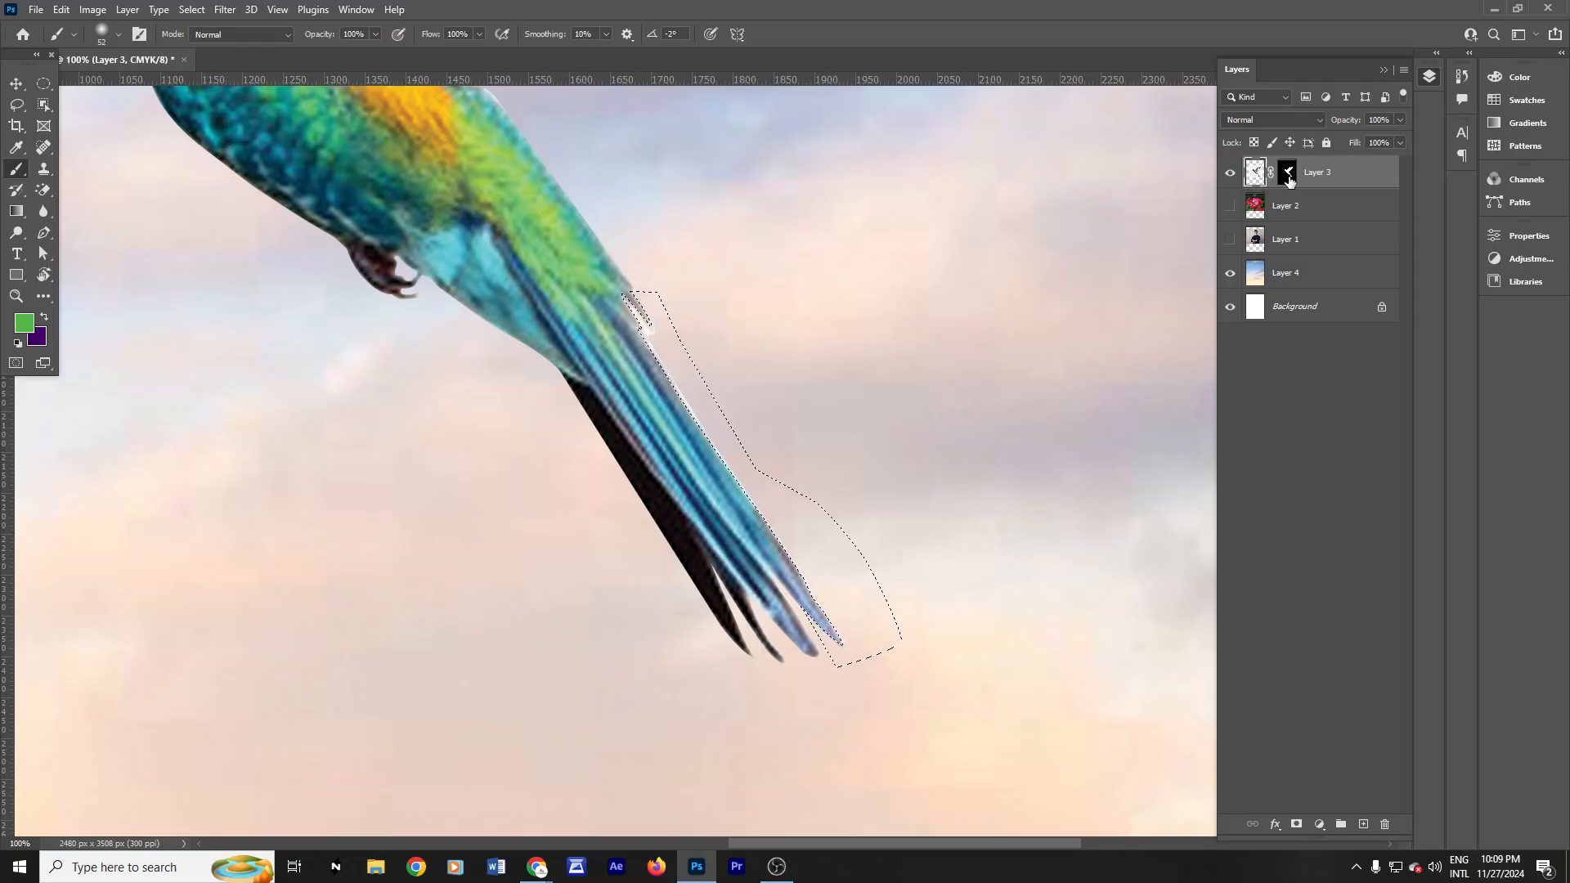
pyautogui.click(1288, 175)
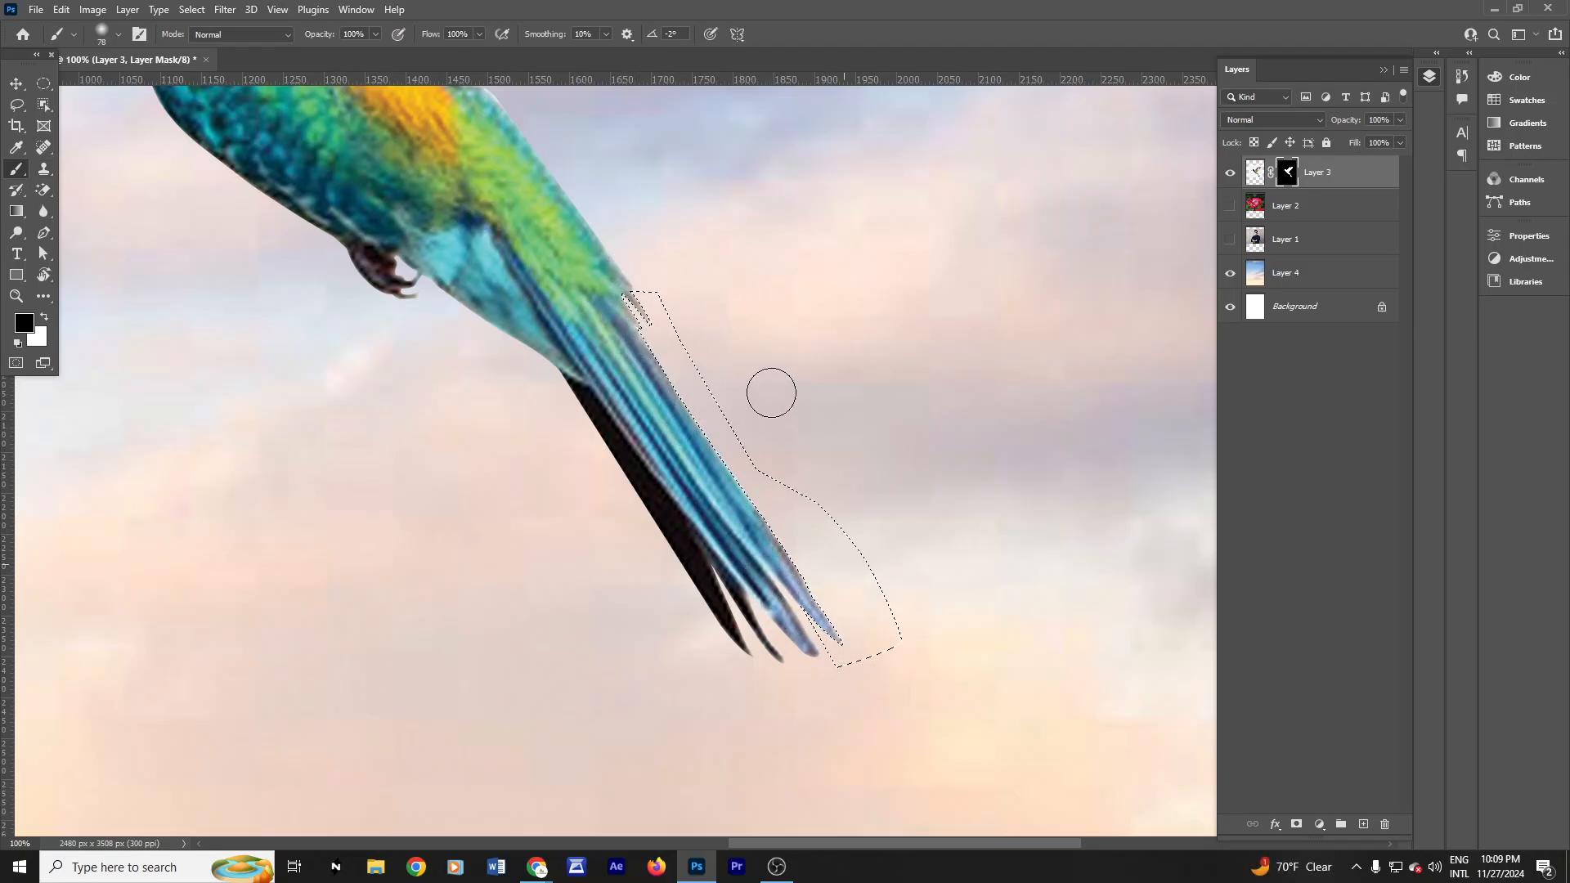
pyautogui.hotkey('ctrl', 'd')
pyautogui.hotkey('ctrl', '0')
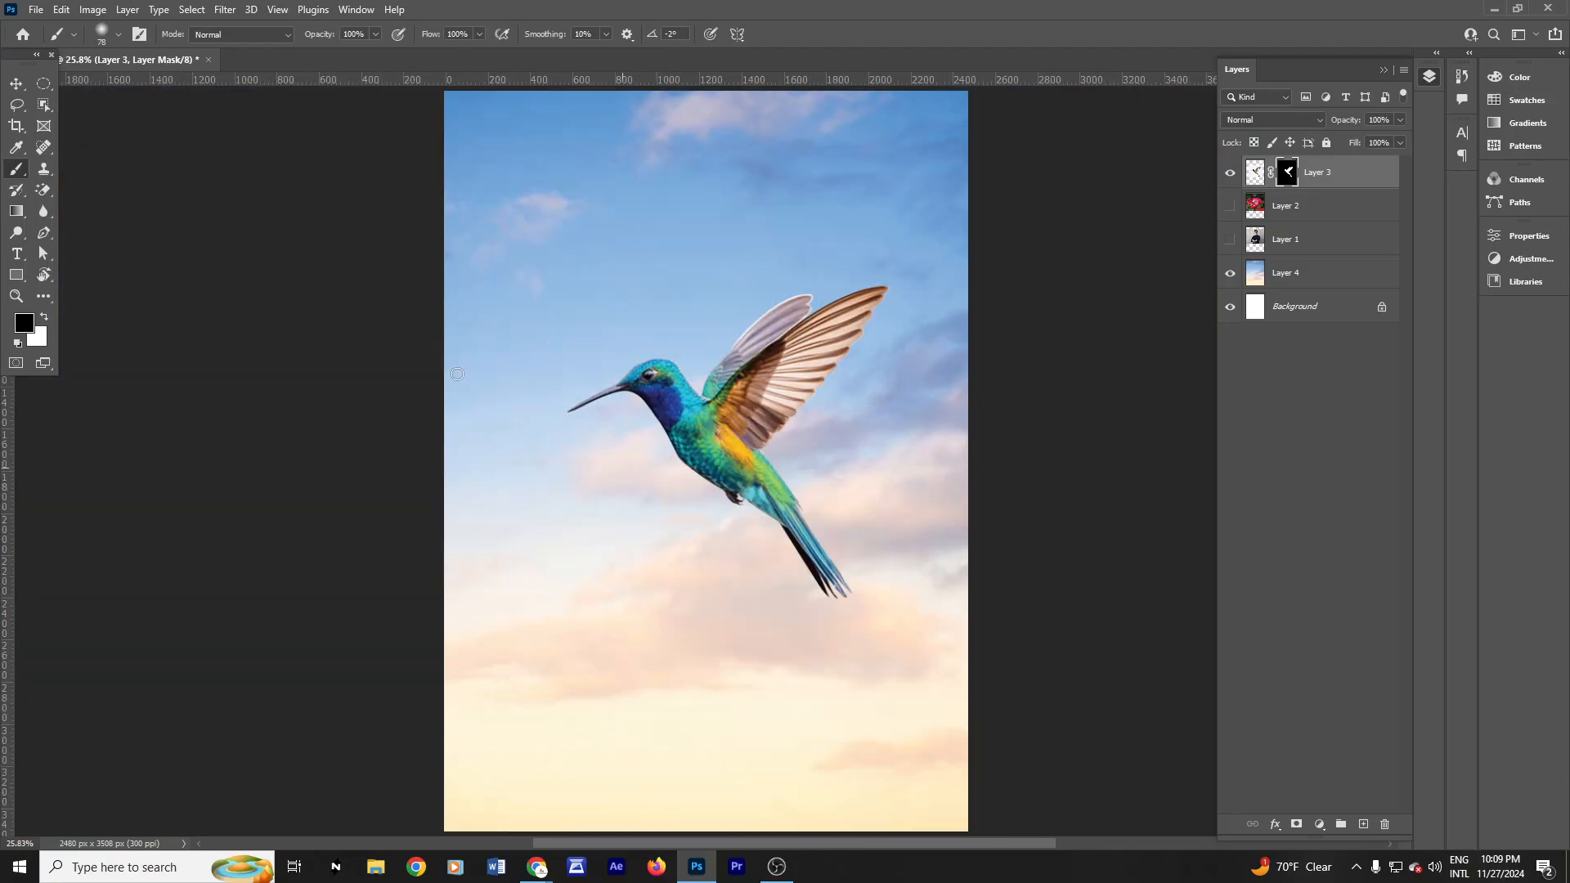
# Step: Select Layer 2 and set the Brush tool's foreground colour to black, 000000
pyautogui.click(17, 83)
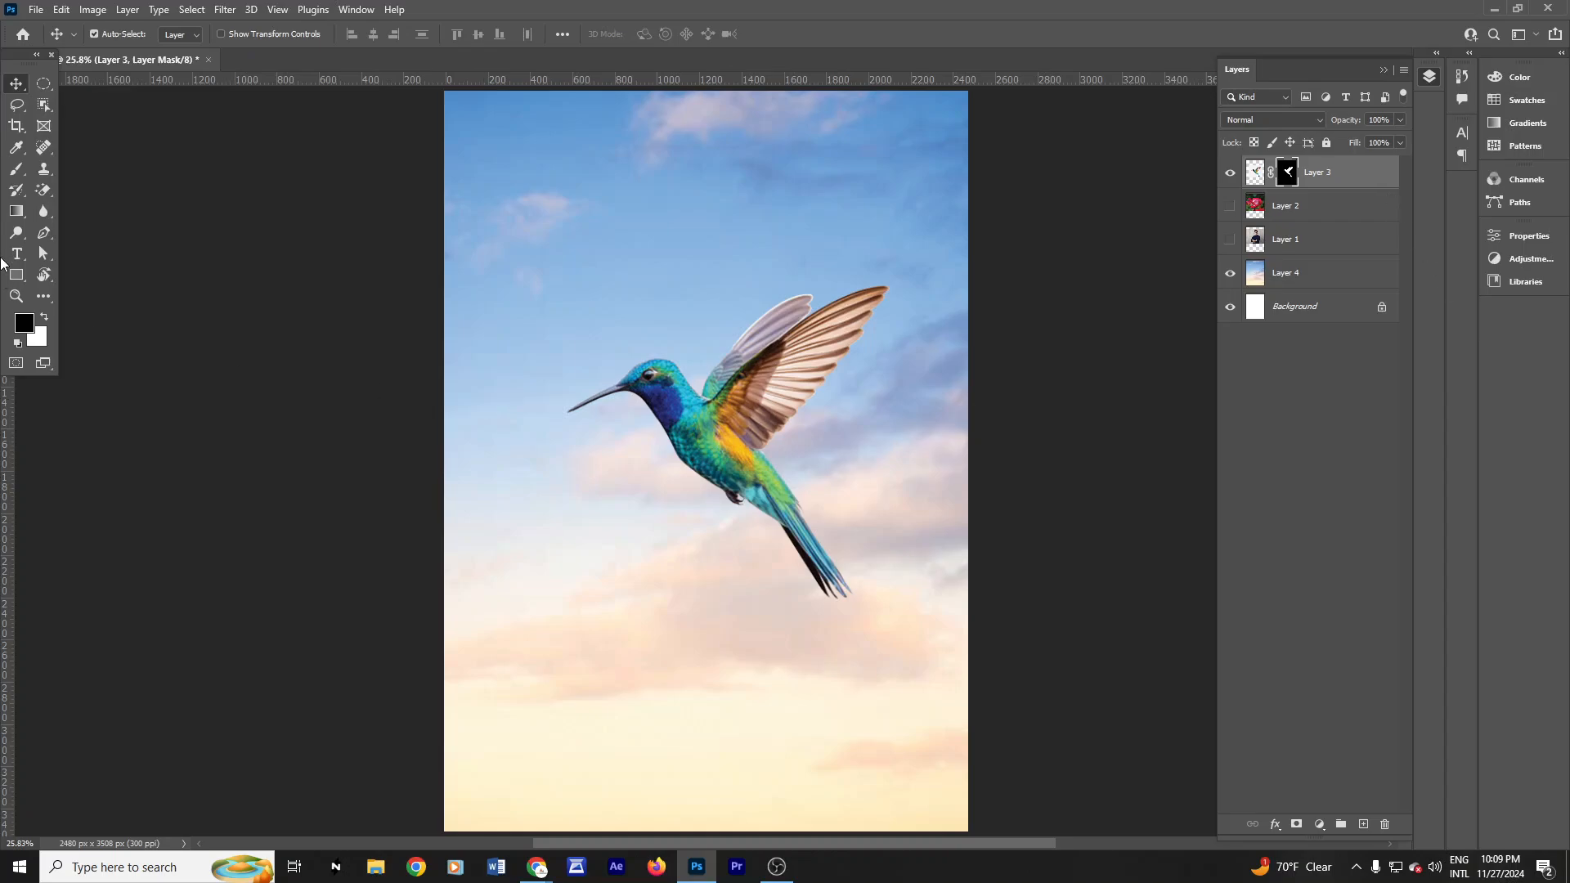
pyautogui.click(16, 169)
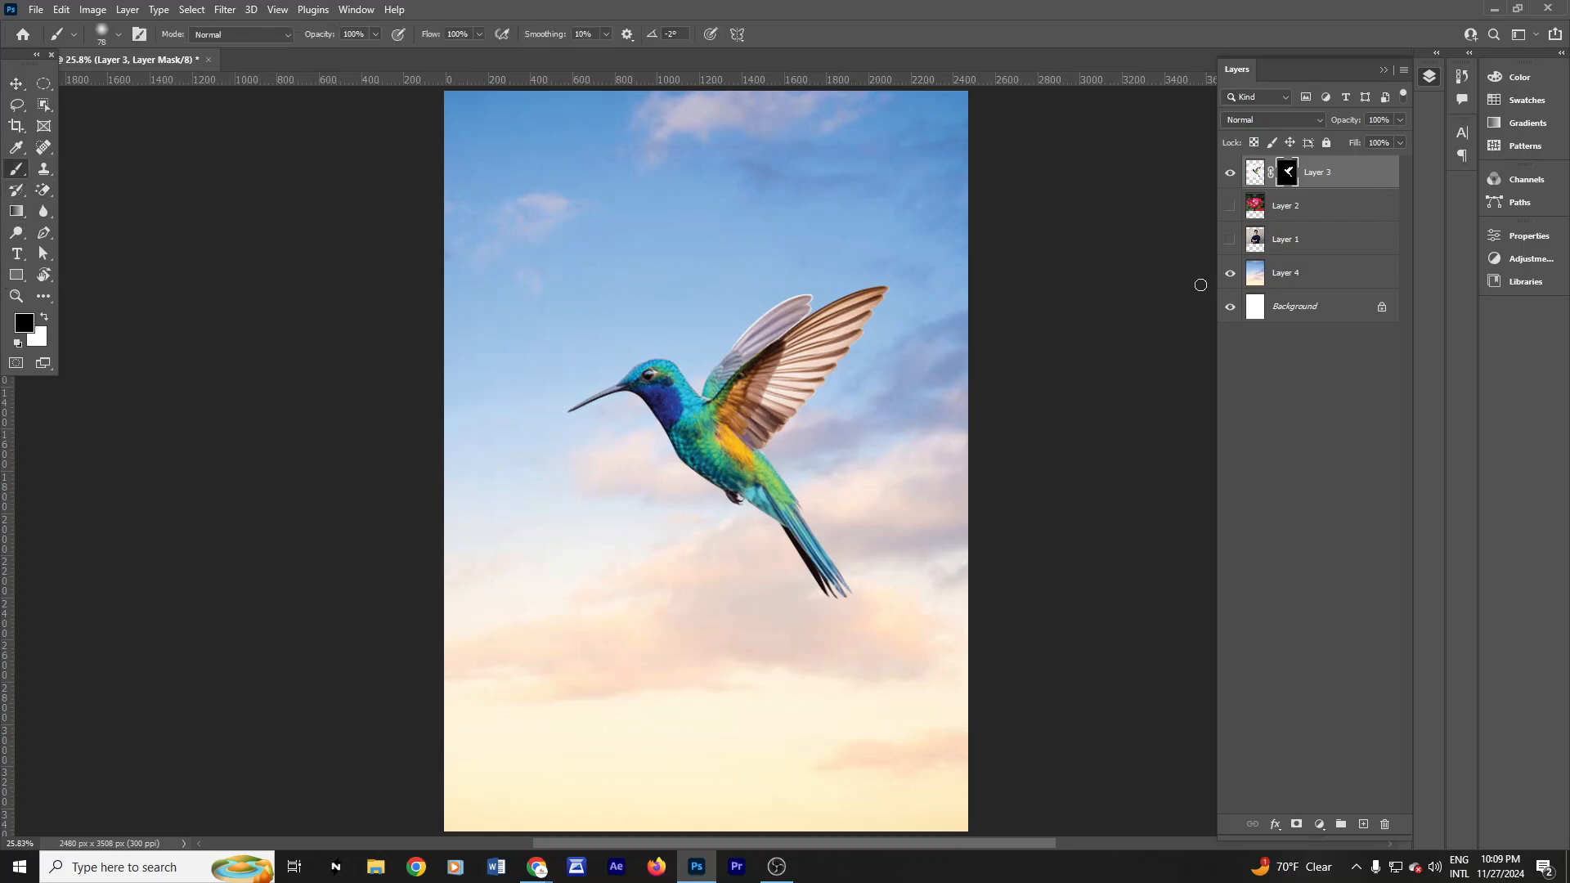
pyautogui.click(1311, 204)
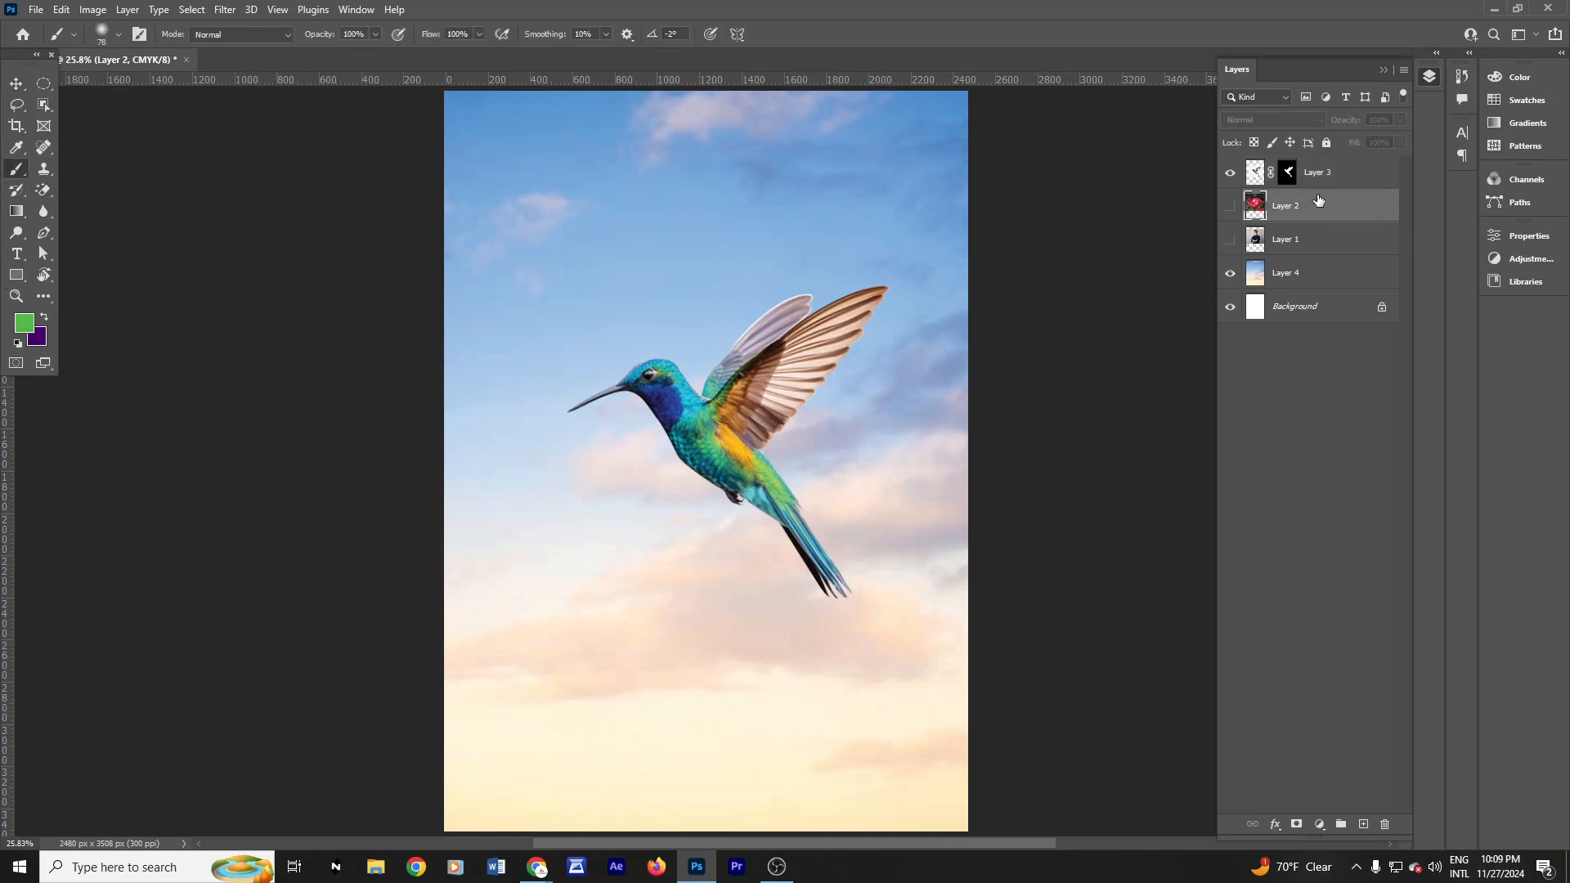
pyautogui.click(23, 327)
pyautogui.click(905, 742)
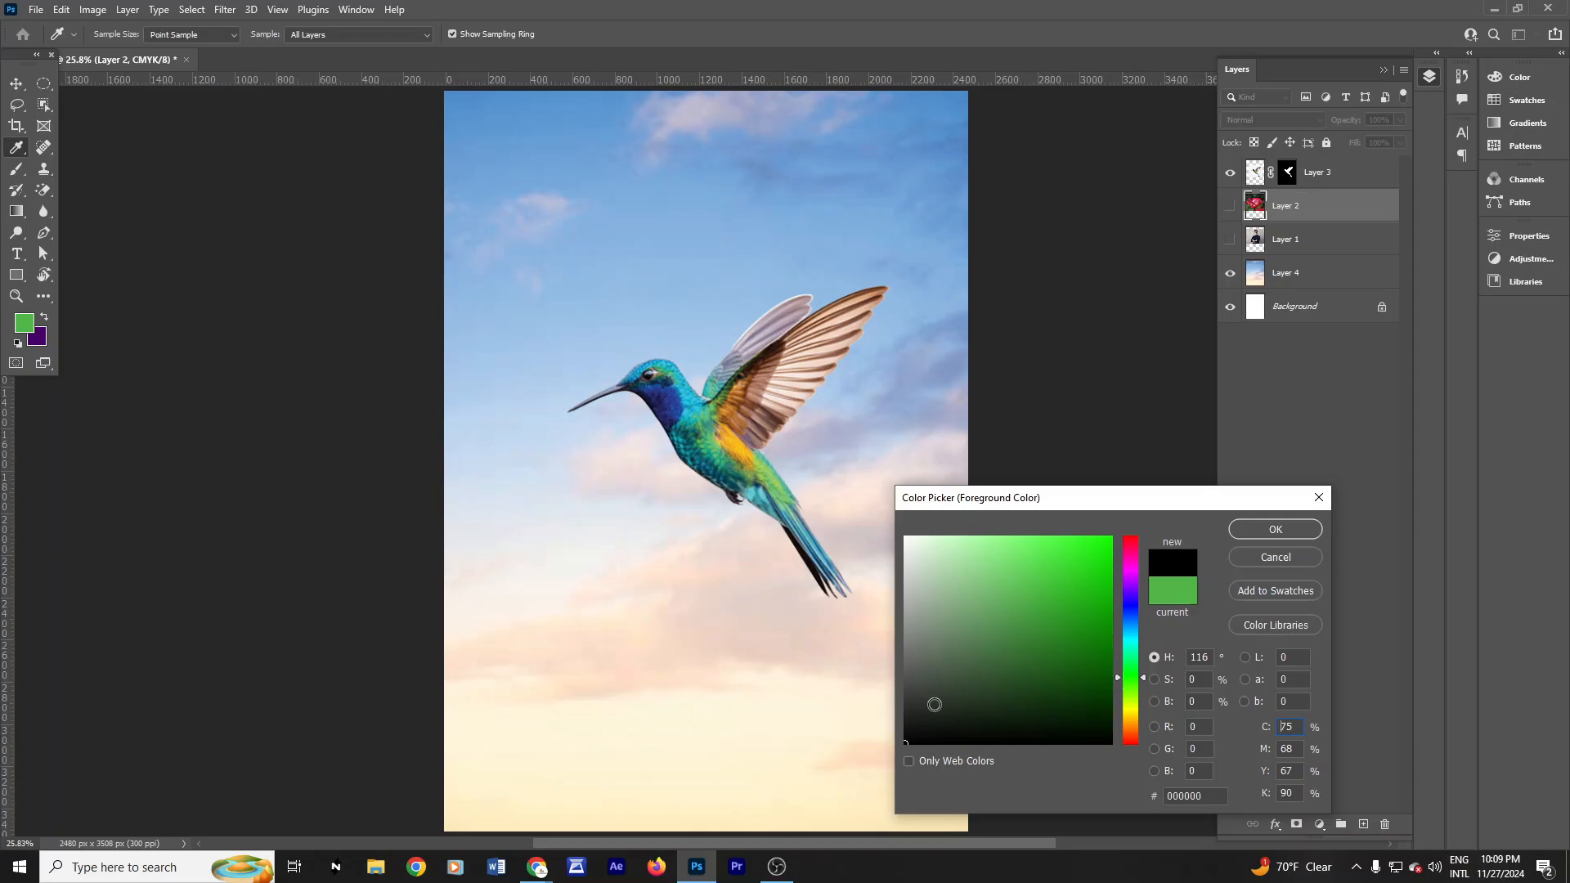
pyautogui.click(1274, 531)
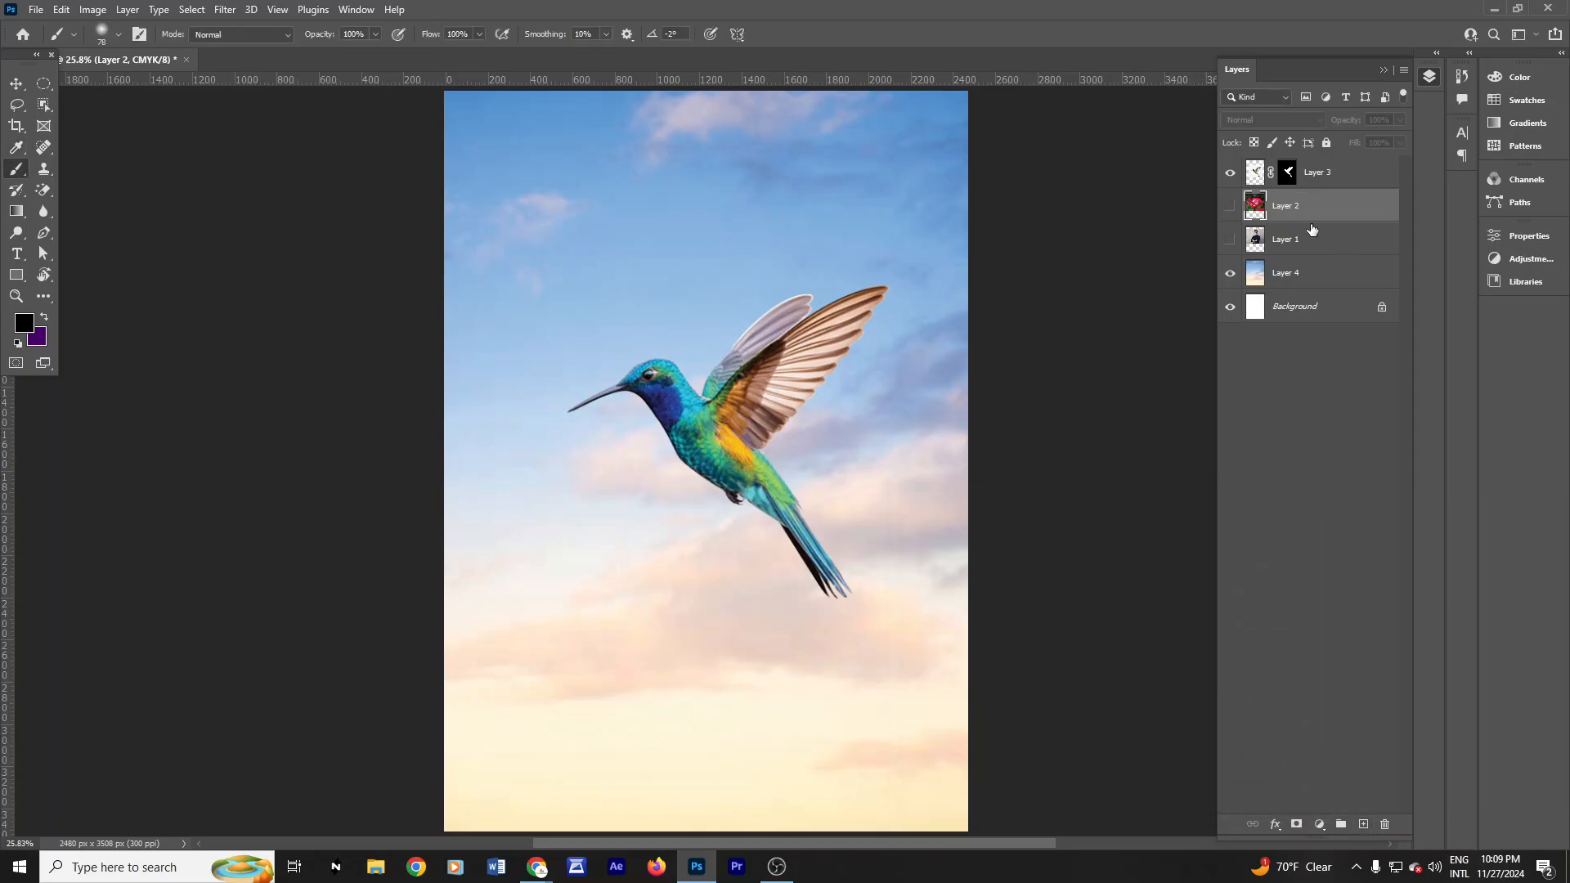
# Step: Add a new layer above Layer 2 and dab one soft black spot below the bird with a 473 px brush
pyautogui.click(1363, 826)
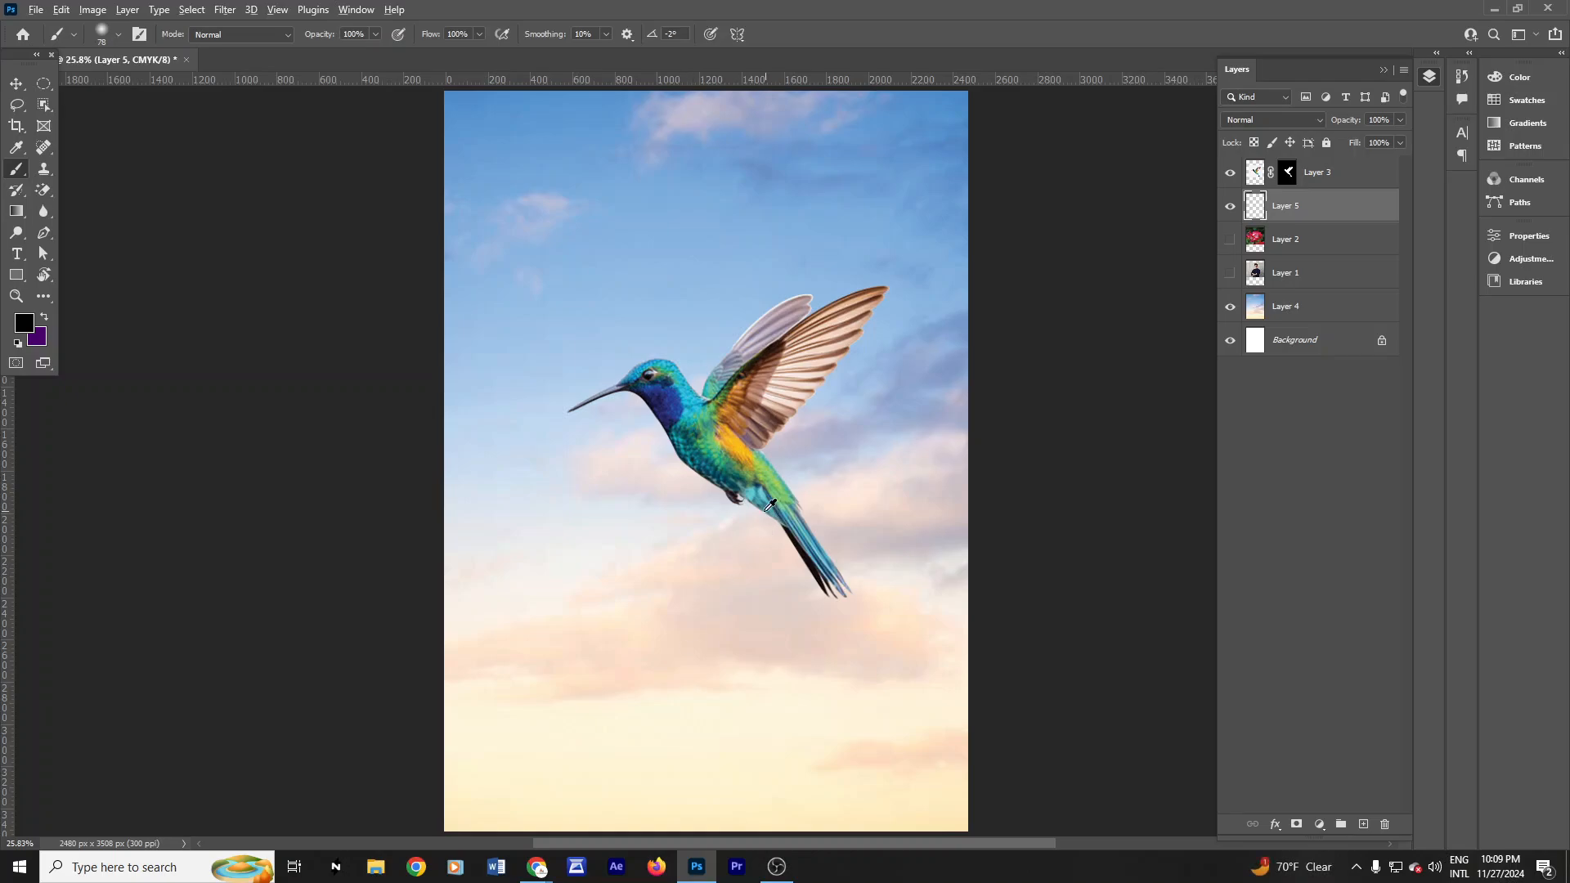
pyautogui.moveTo(770, 505); pyautogui.dragTo(821, 537)
pyautogui.click(736, 568)
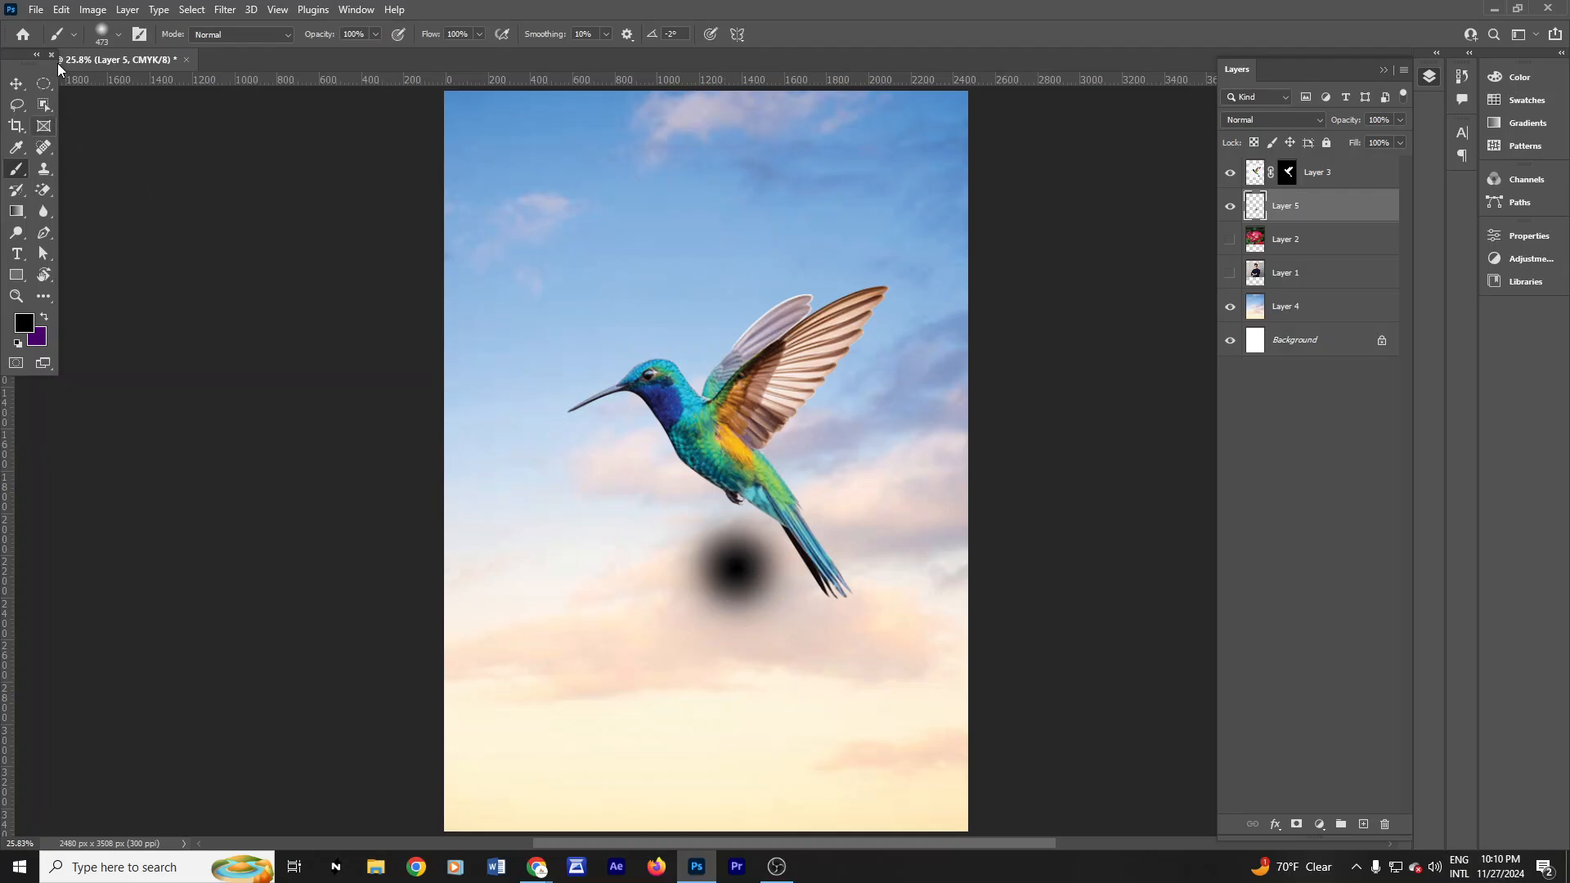
# Step: Distort the black spot on Layer 5 into a wide, slanted soft ellipse beneath the bird, running parallel to its body, and apply the transform
pyautogui.click(59, 10)
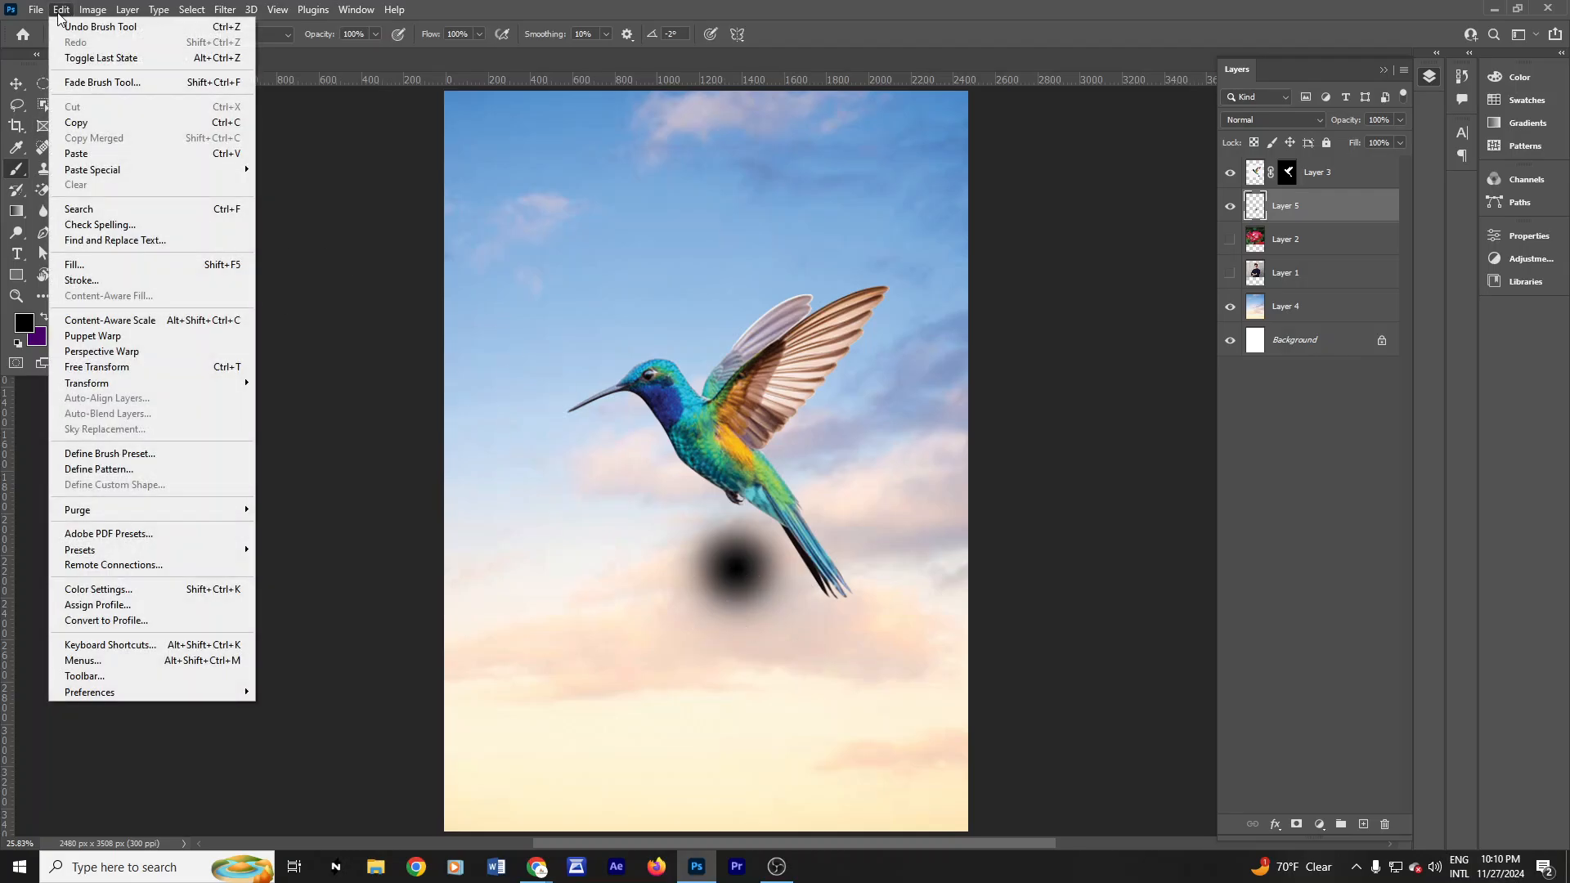
pyautogui.moveTo(122, 391)
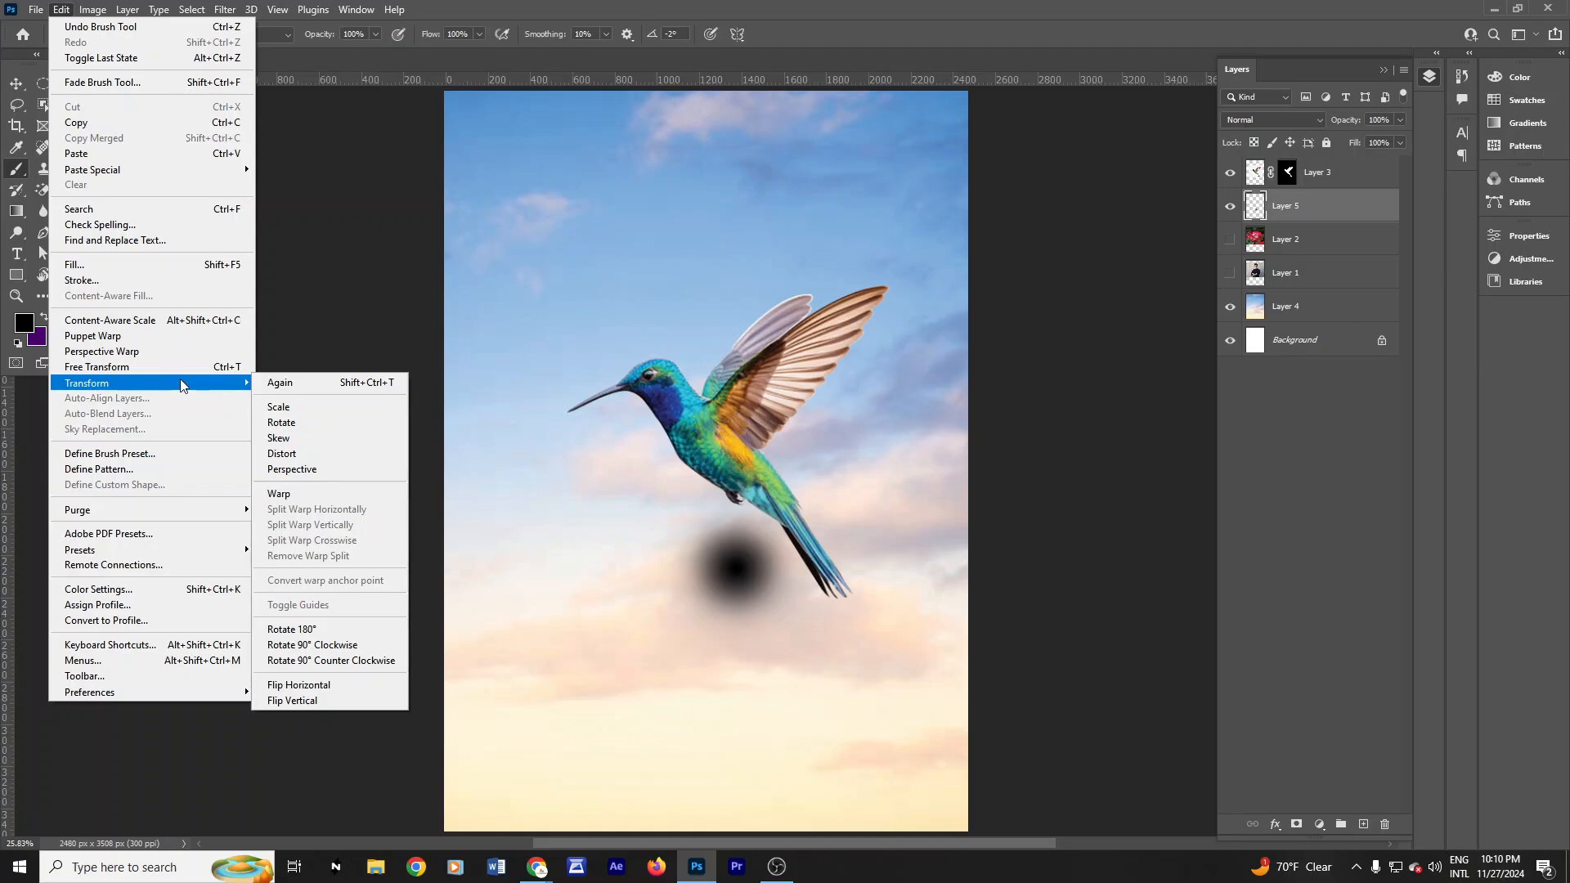
pyautogui.click(300, 456)
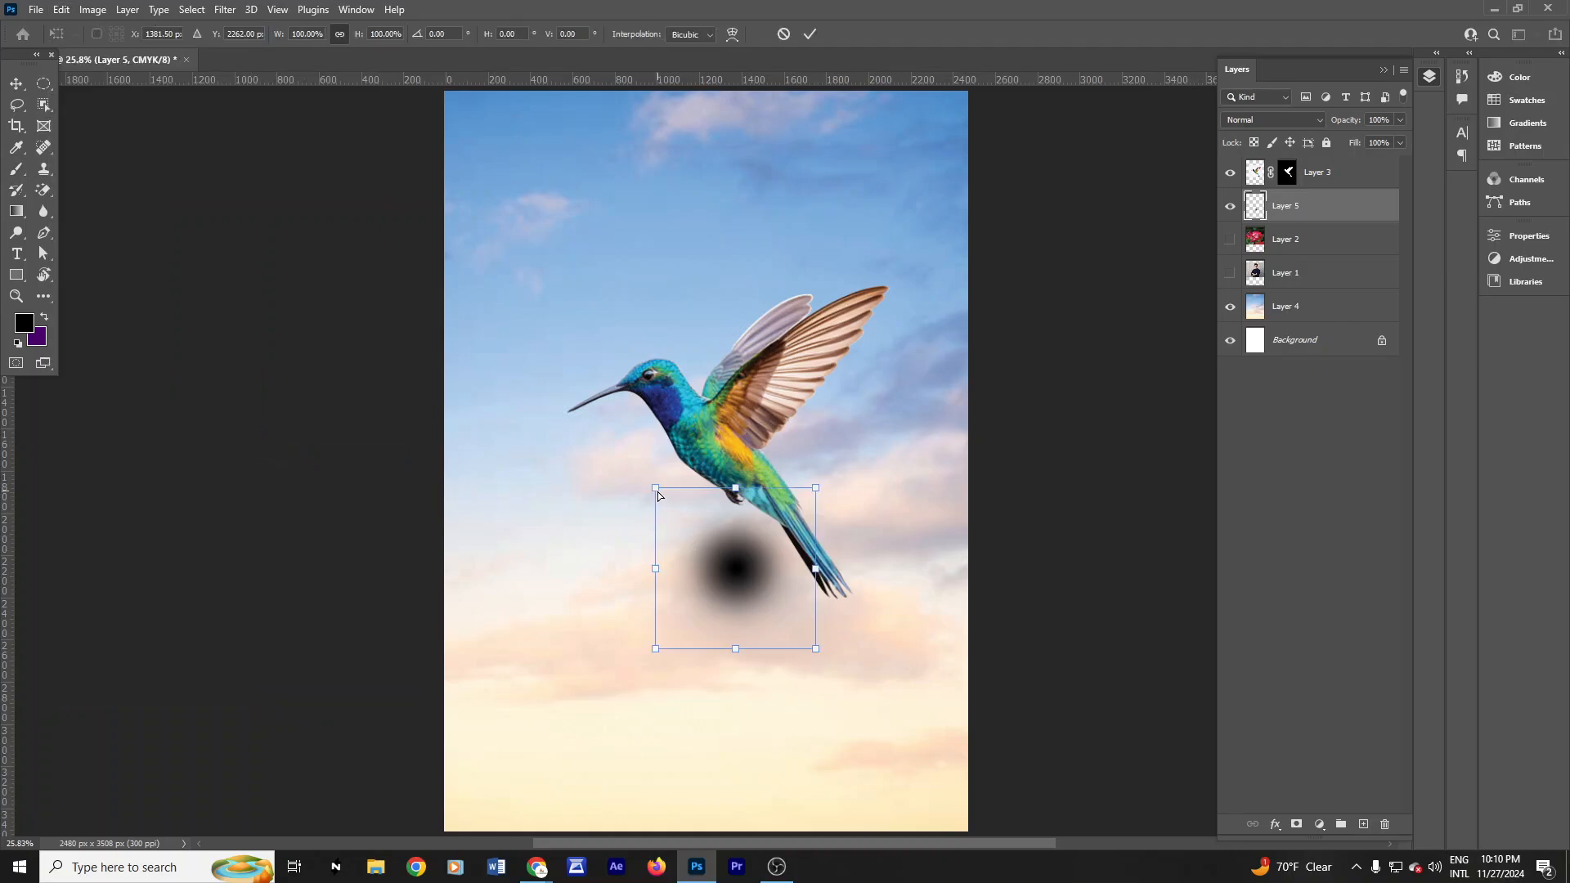
pyautogui.moveTo(657, 491); pyautogui.dragTo(594, 350)
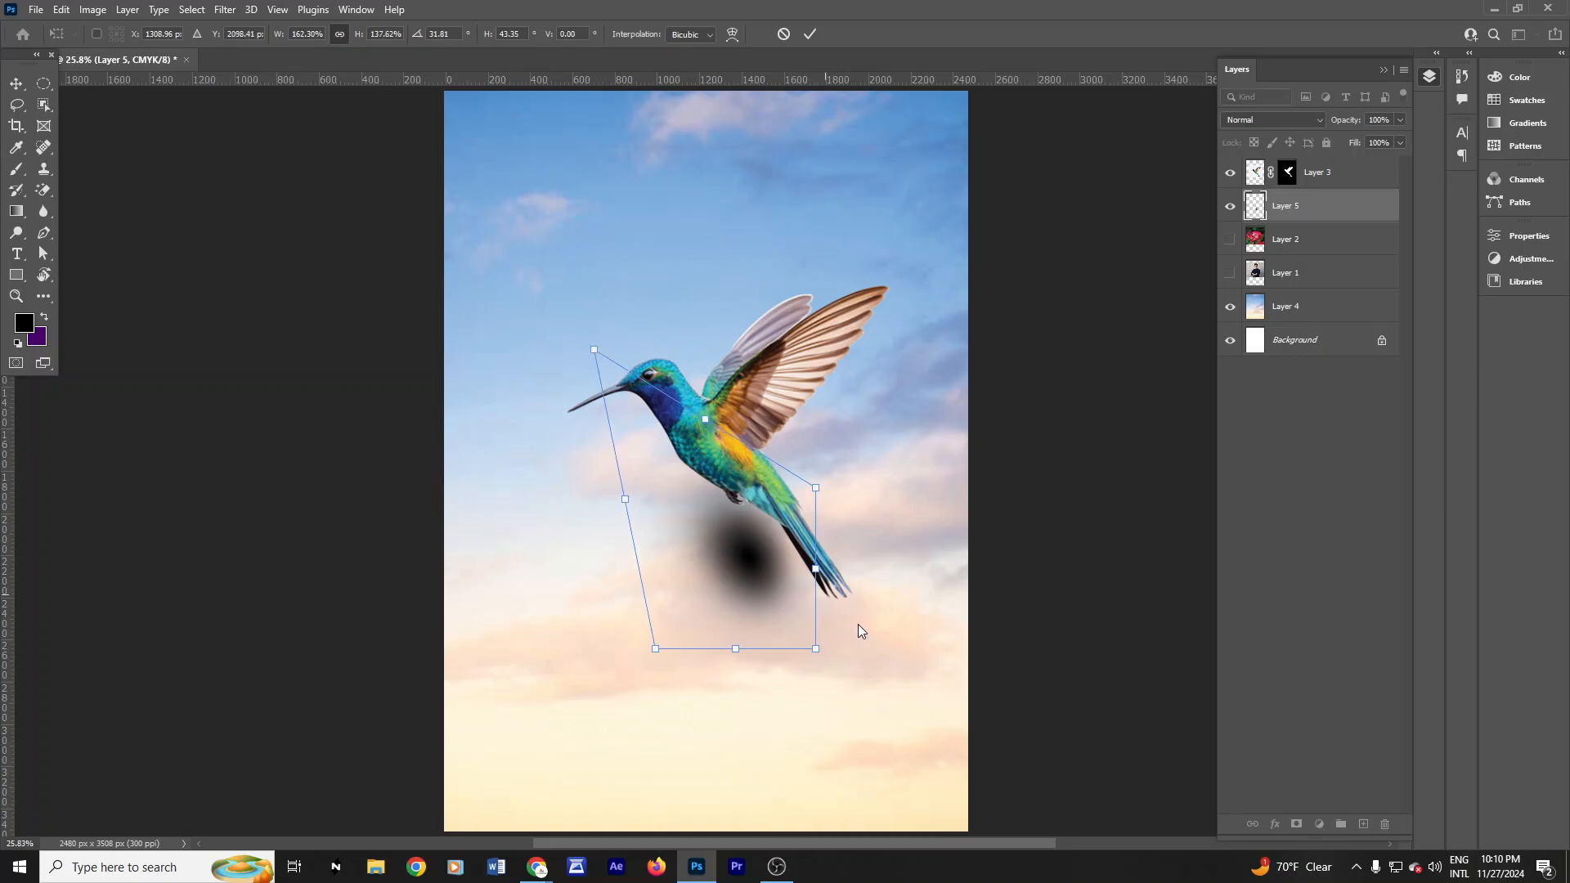
pyautogui.moveTo(815, 649); pyautogui.dragTo(1043, 694)
pyautogui.moveTo(800, 511)
pyautogui.mouseDown()
pyautogui.moveTo(772, 538)
pyautogui.moveTo(807, 599)
pyautogui.moveTo(764, 585)
pyautogui.moveTo(777, 607)
pyautogui.moveTo(834, 529)
pyautogui.moveTo(846, 536)
pyautogui.moveTo(757, 595)
pyautogui.moveTo(805, 570)
pyautogui.mouseUp()
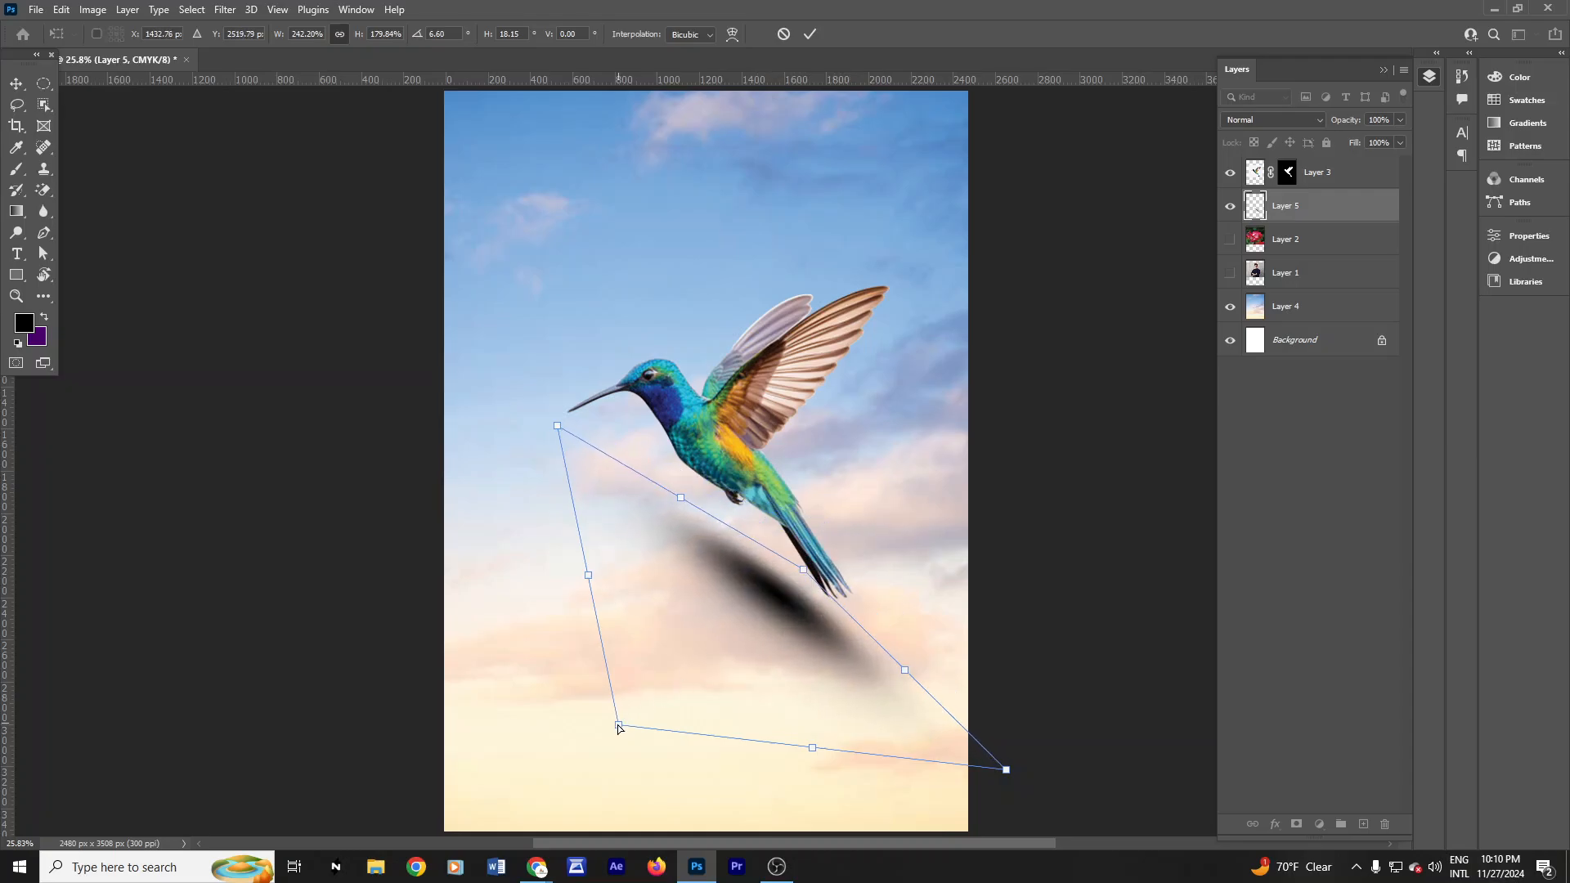
pyautogui.moveTo(619, 724); pyautogui.dragTo(482, 839)
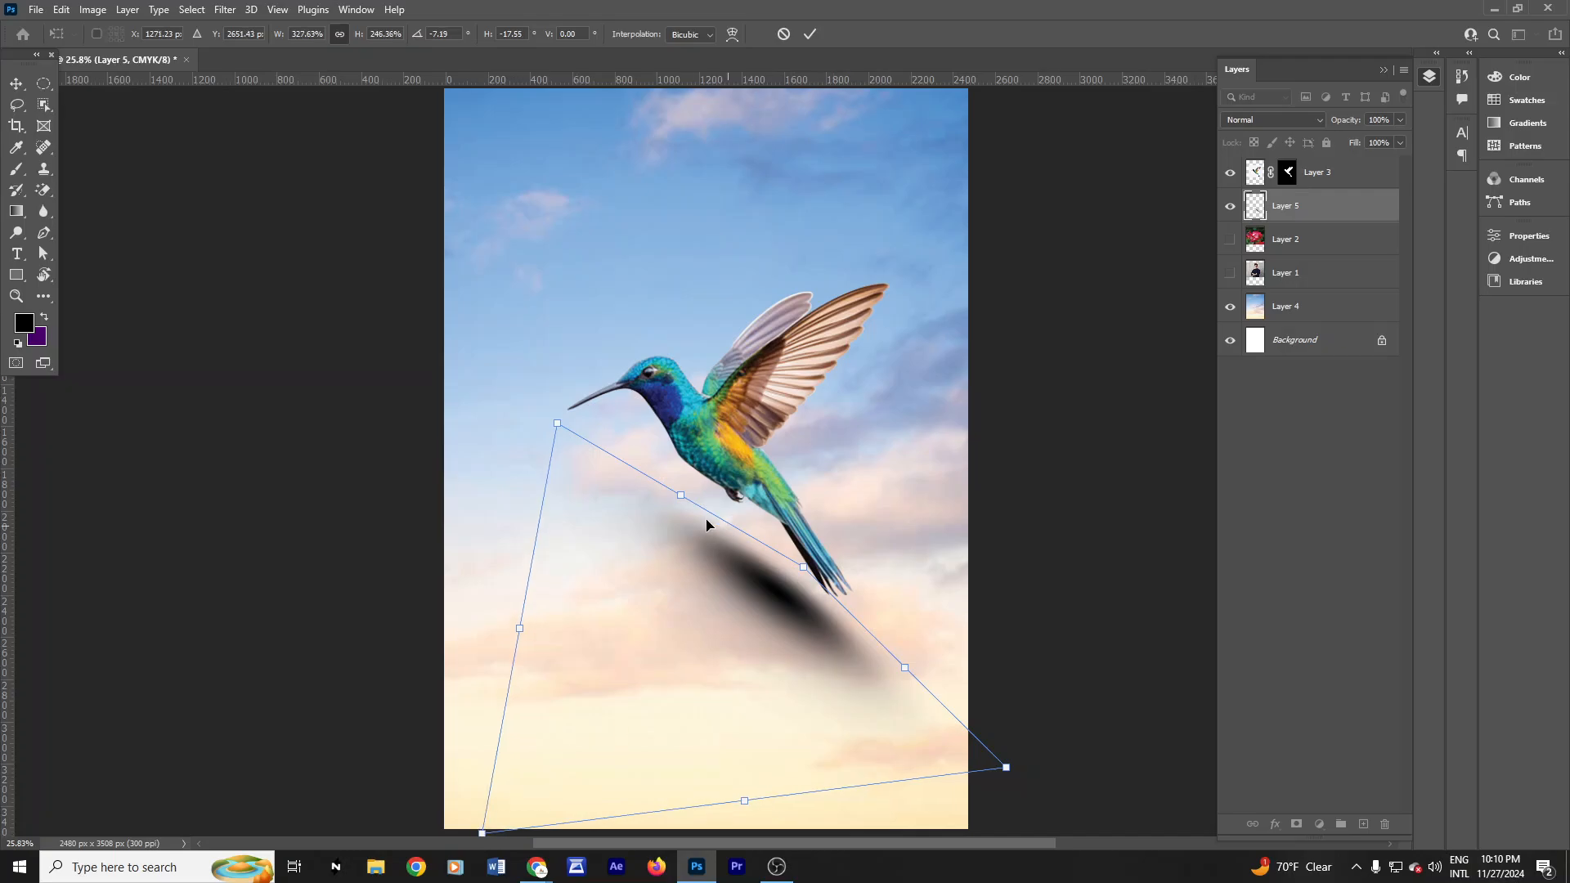
pyautogui.moveTo(562, 429); pyautogui.dragTo(413, 430)
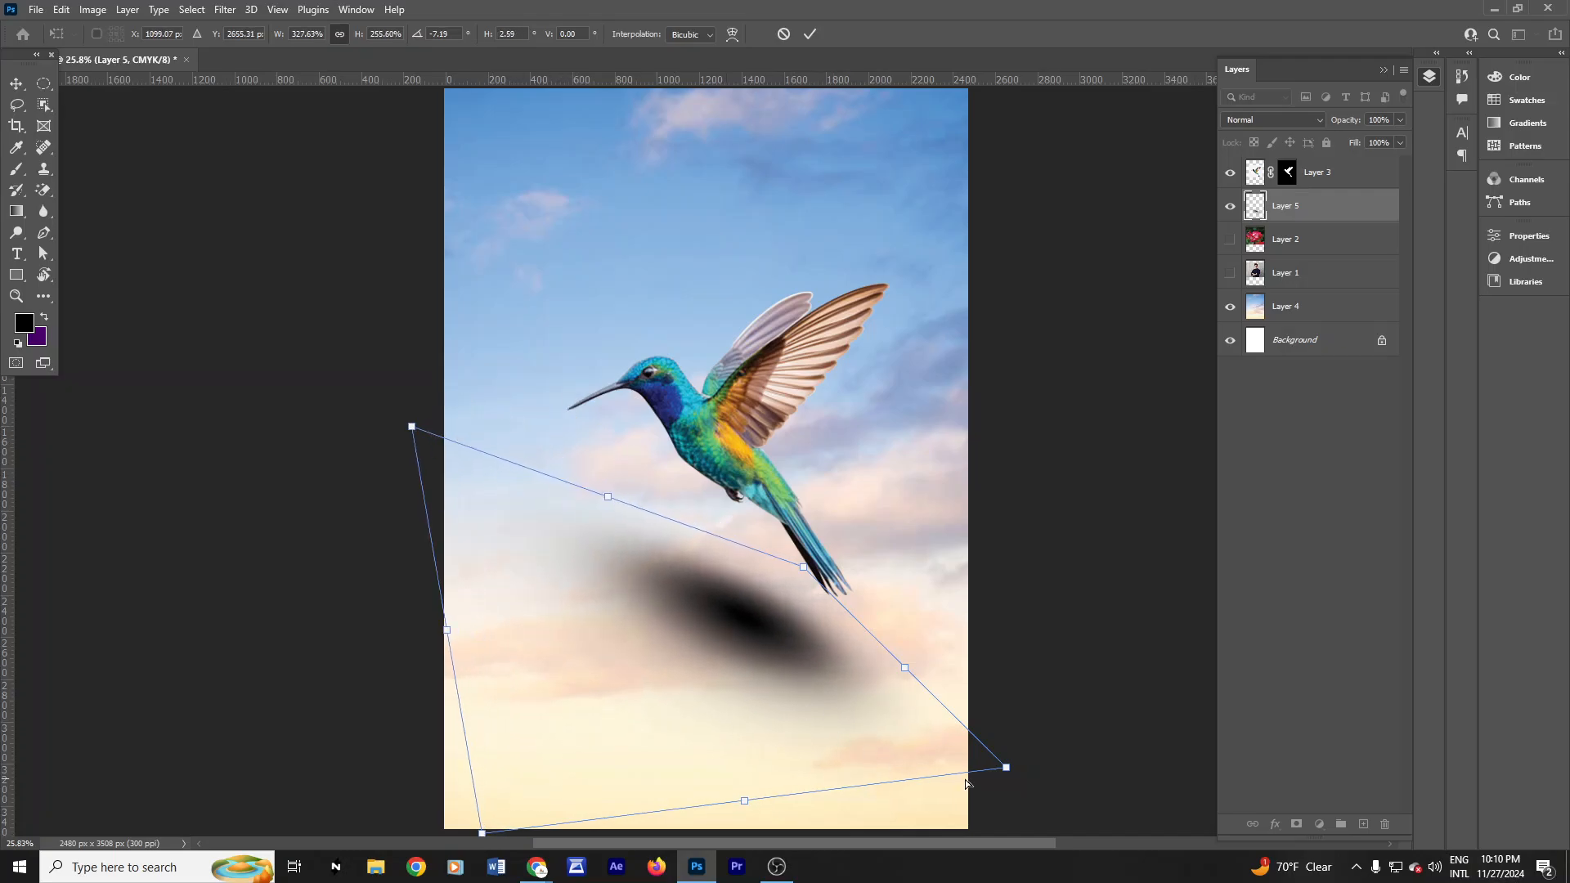
pyautogui.moveTo(1007, 772); pyautogui.dragTo(1079, 768)
pyautogui.moveTo(481, 789); pyautogui.dragTo(638, 711)
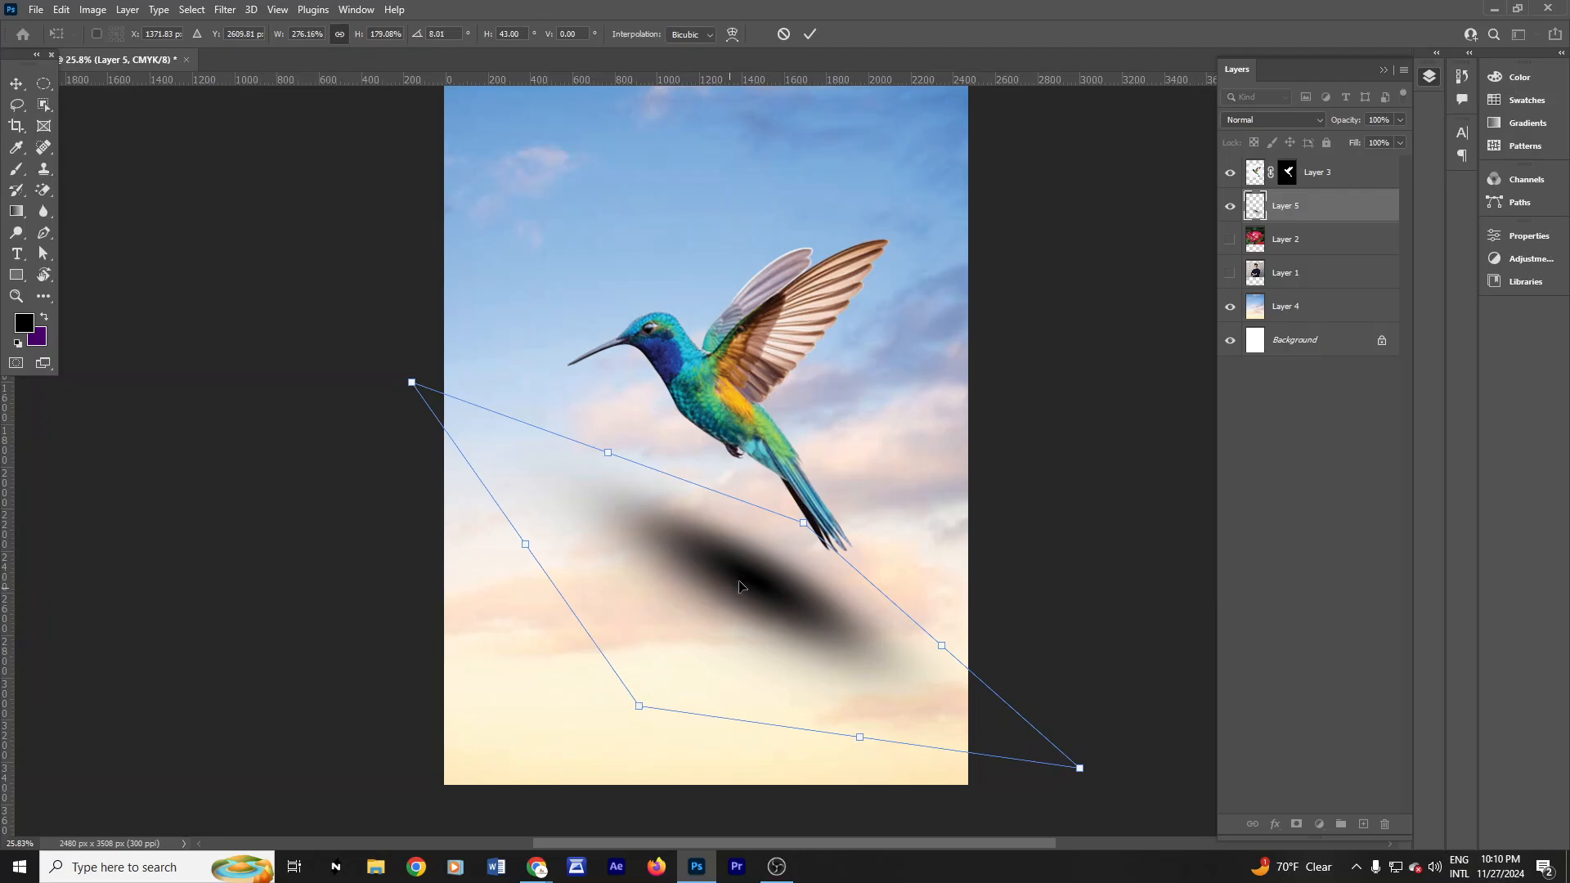
pyautogui.moveTo(761, 582)
pyautogui.mouseDown()
pyautogui.moveTo(740, 557)
pyautogui.moveTo(742, 579)
pyautogui.mouseUp()
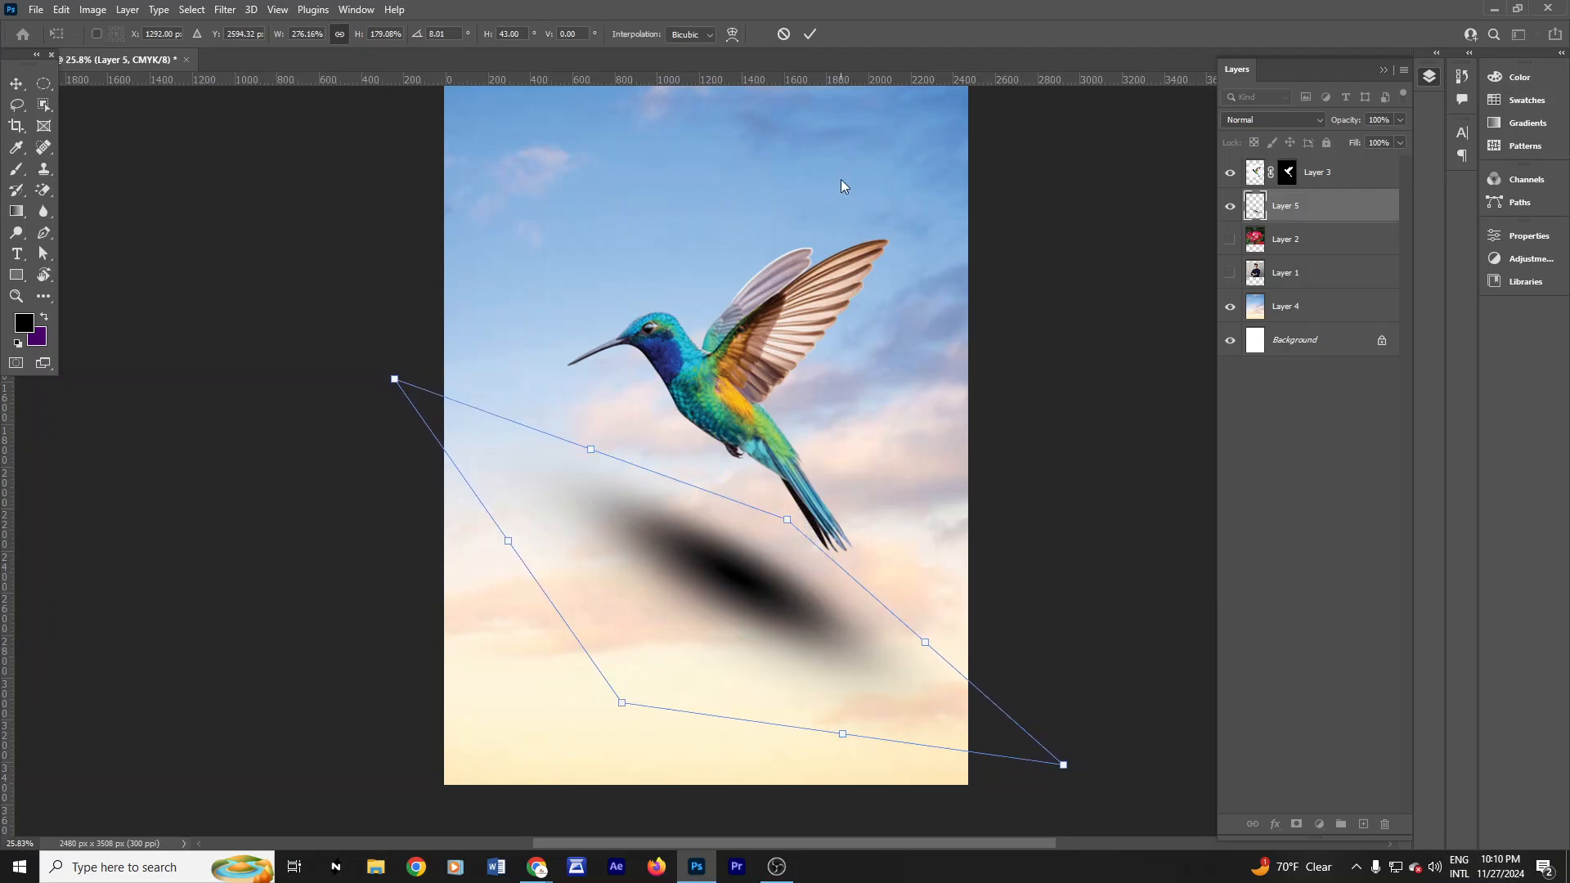
pyautogui.click(811, 34)
pyautogui.press('b')
pyautogui.scroll(1, 1073, 396)
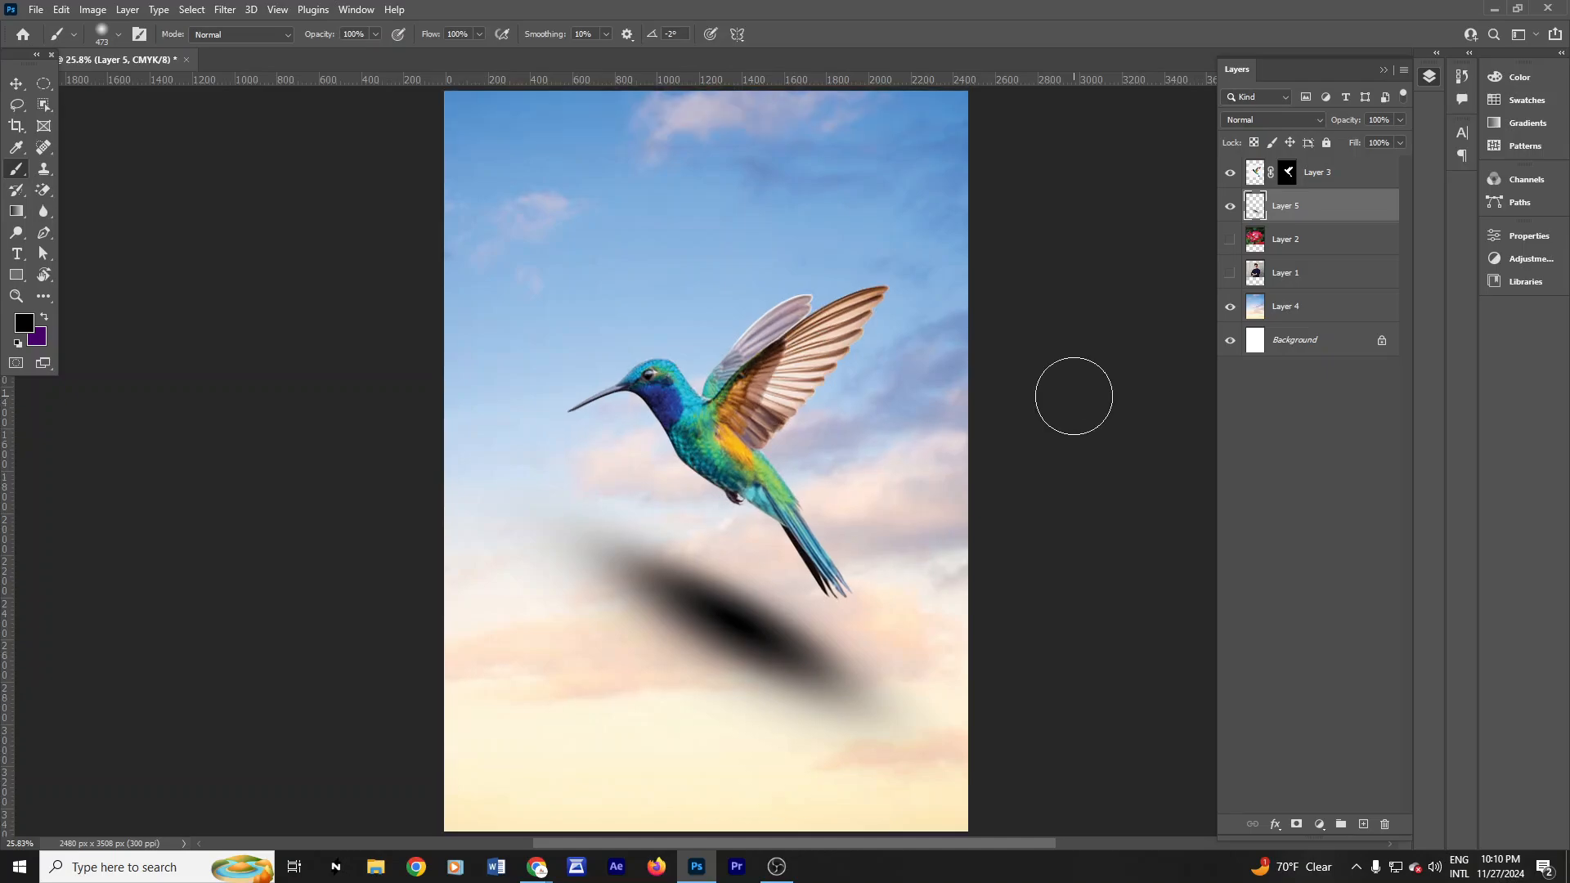
# Step: Set the shadow layer's opacity to 30% and move the shadow up closer to the bird's belly and tail
pyautogui.click(17, 84)
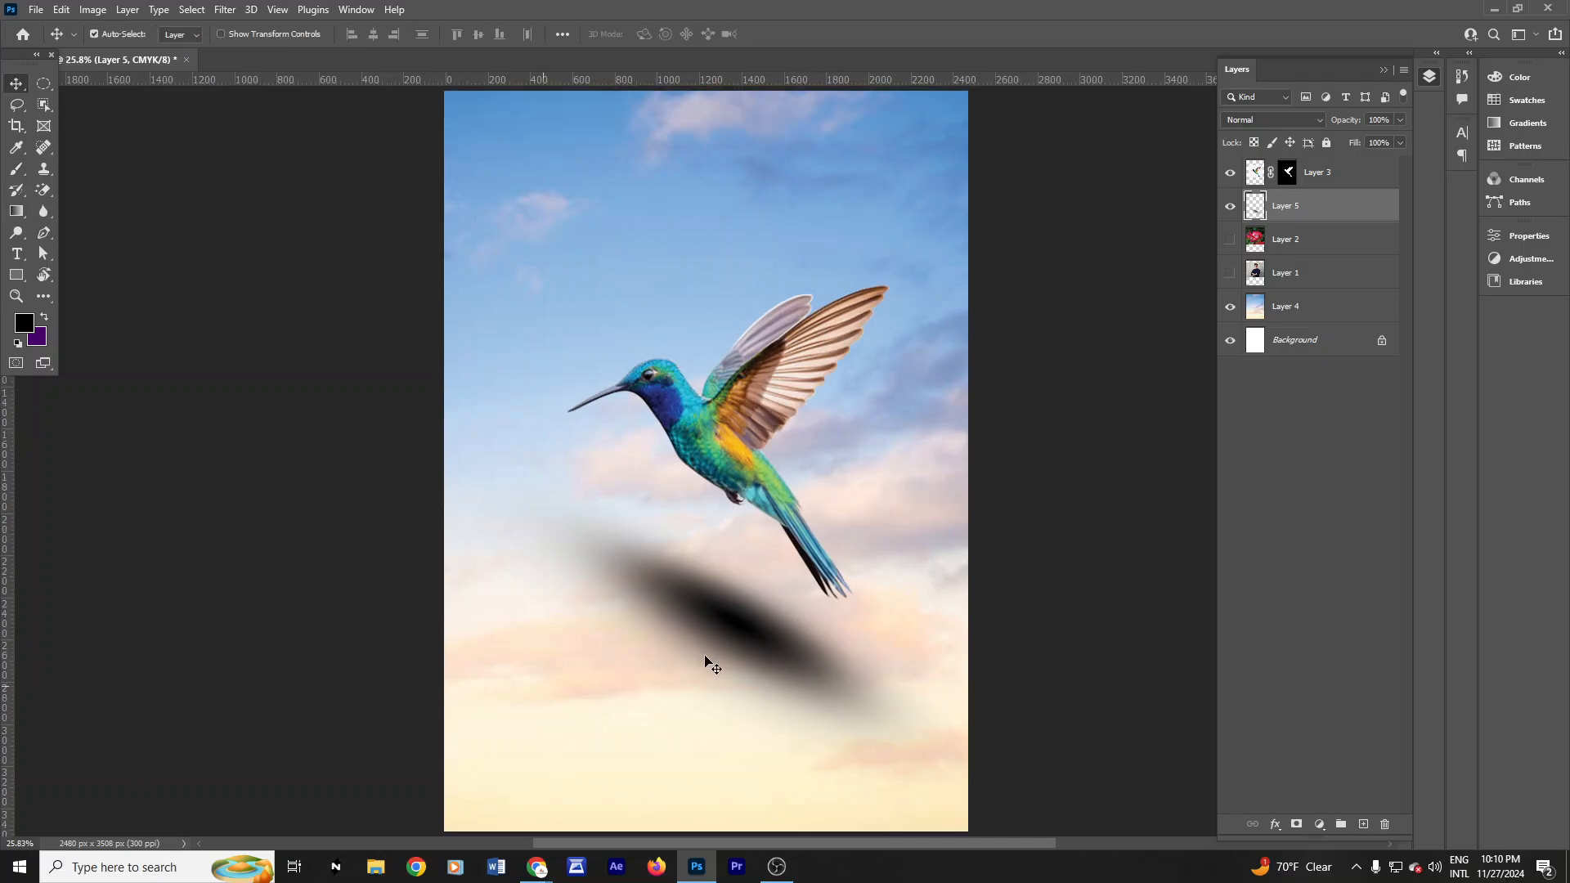
pyautogui.click(1389, 121)
pyautogui.write('30')
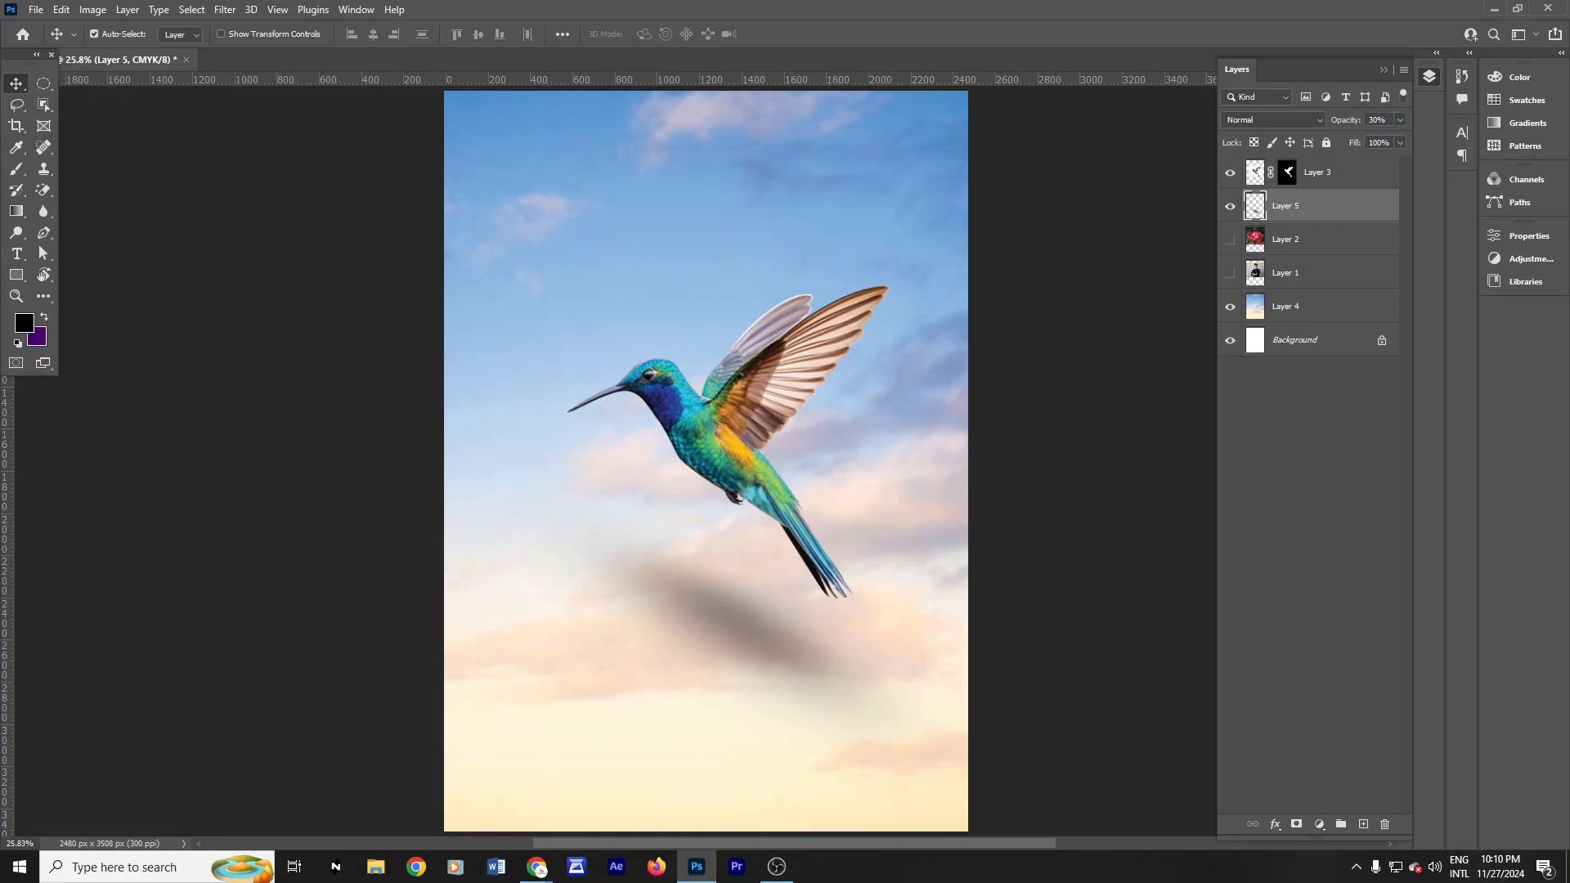
pyautogui.moveTo(764, 641); pyautogui.dragTo(741, 581)
pyautogui.click(1051, 515)
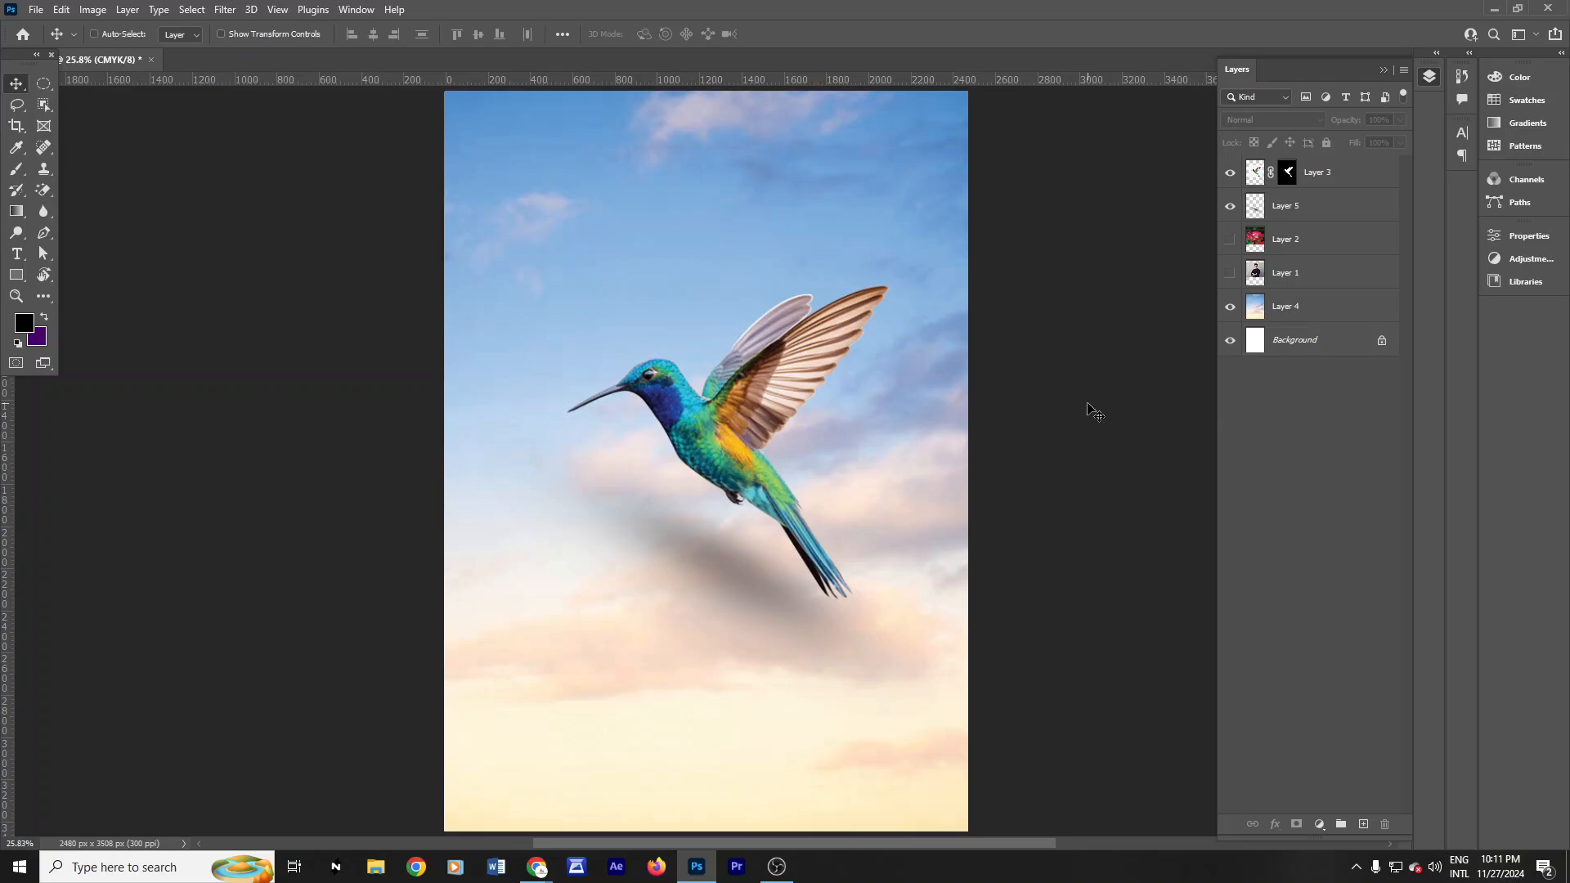
# Step: Add a new layer above Layer 3 and clip it to the hummingbird
pyautogui.press('ctrl')
pyautogui.click(1335, 181)
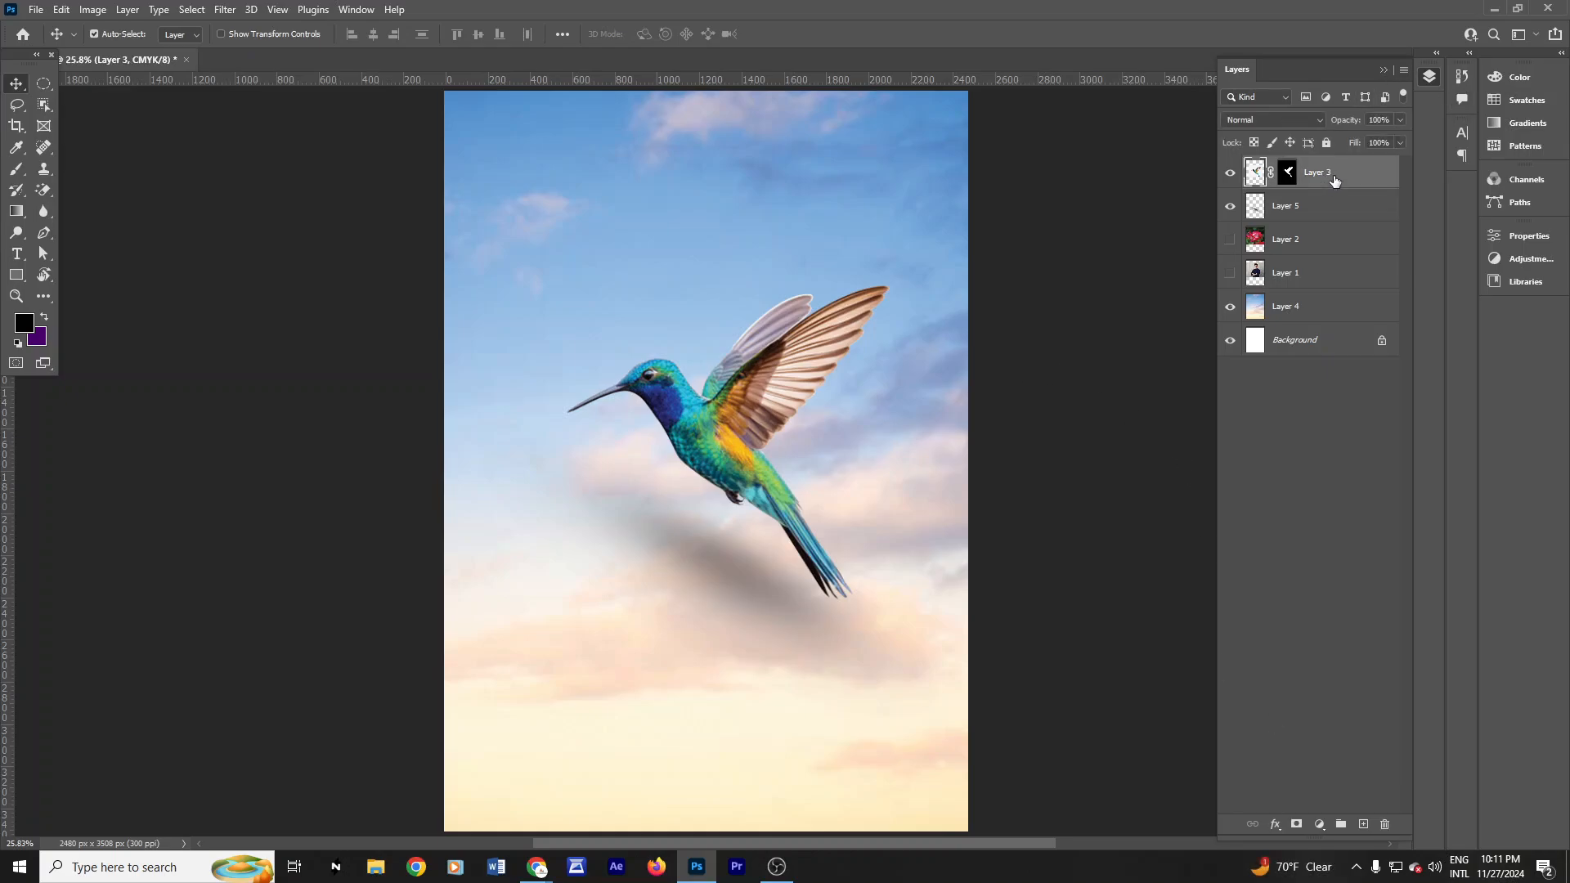
pyautogui.click(1364, 825)
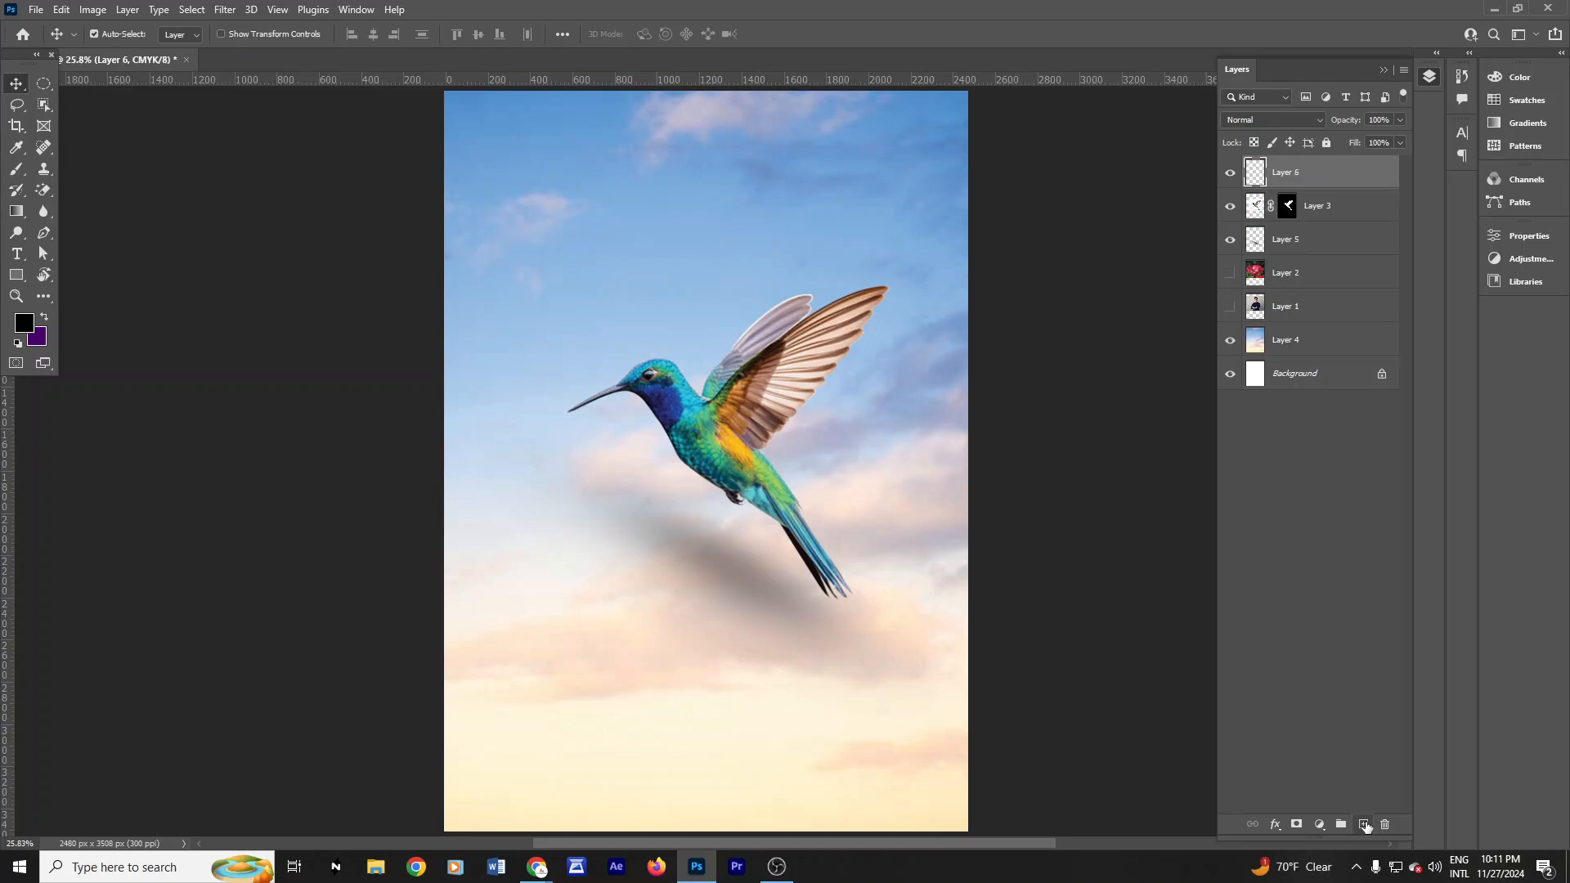
pyautogui.moveTo(1367, 188); pyautogui.dragTo(1362, 184)
pyautogui.keyDown('alt'); pyautogui.click(1363, 186); pyautogui.keyUp('alt')
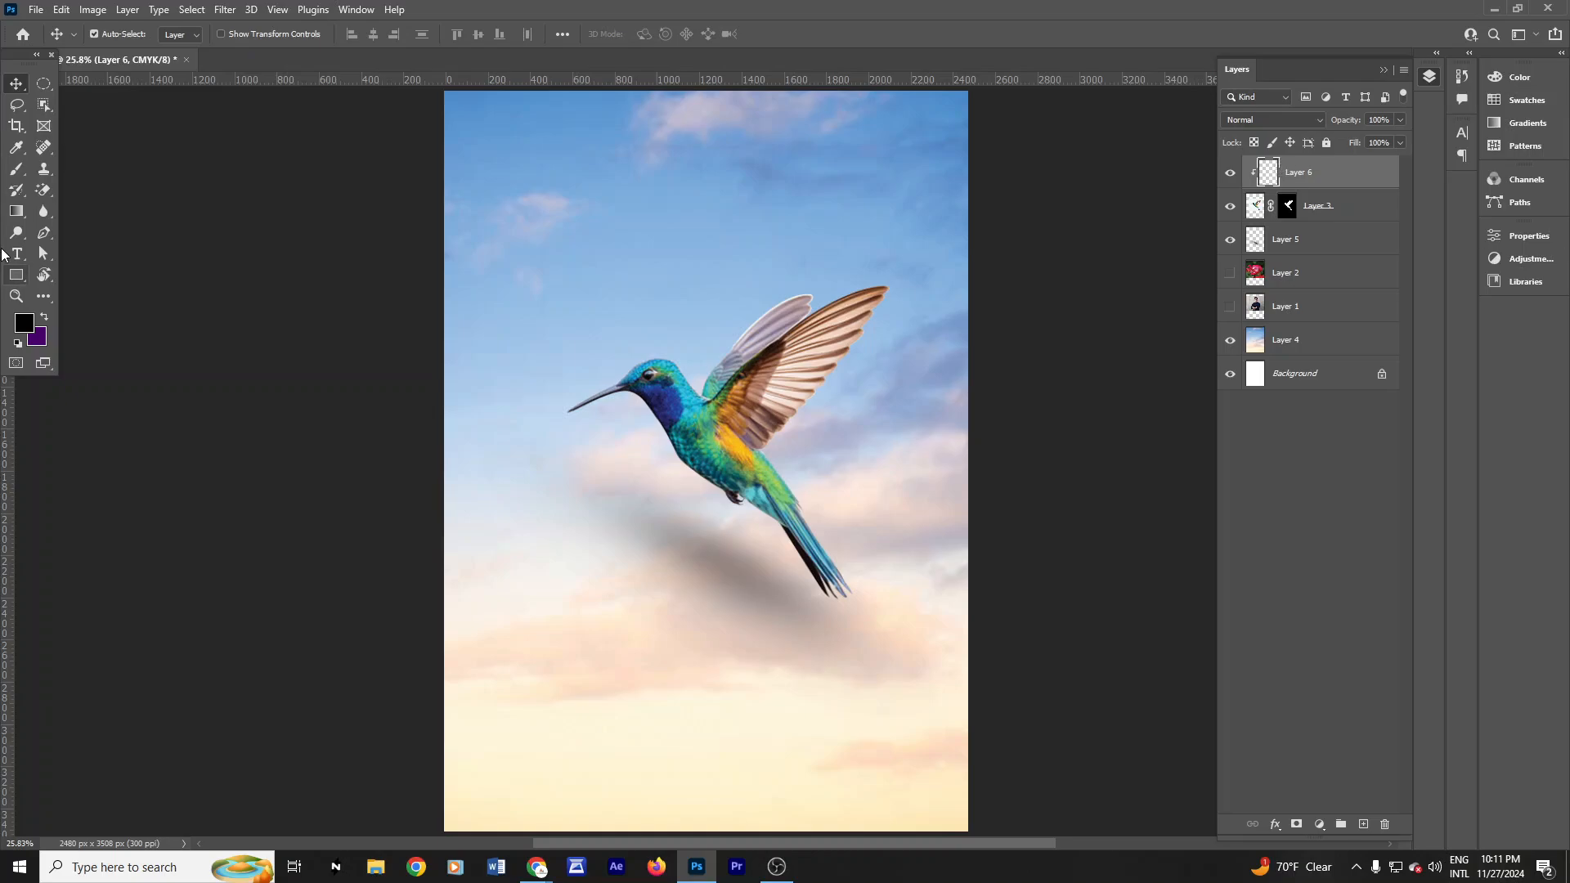
# Step: Set up a linear gradient with both colour stops red, ff0000, fading to 0% opacity at its end
pyautogui.press('g')
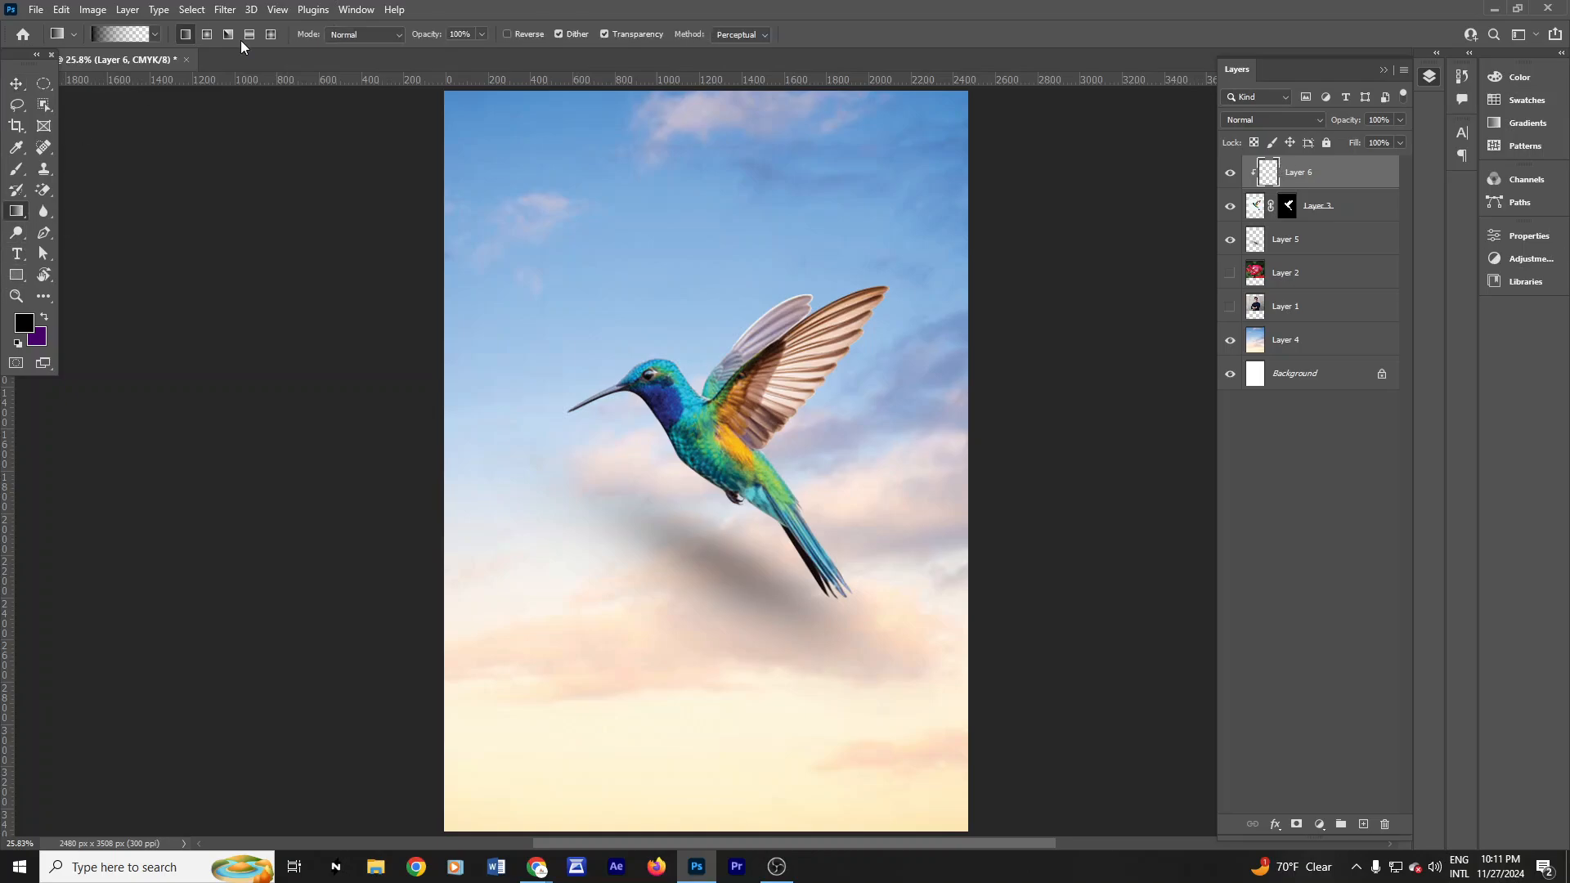
pyautogui.click(129, 38)
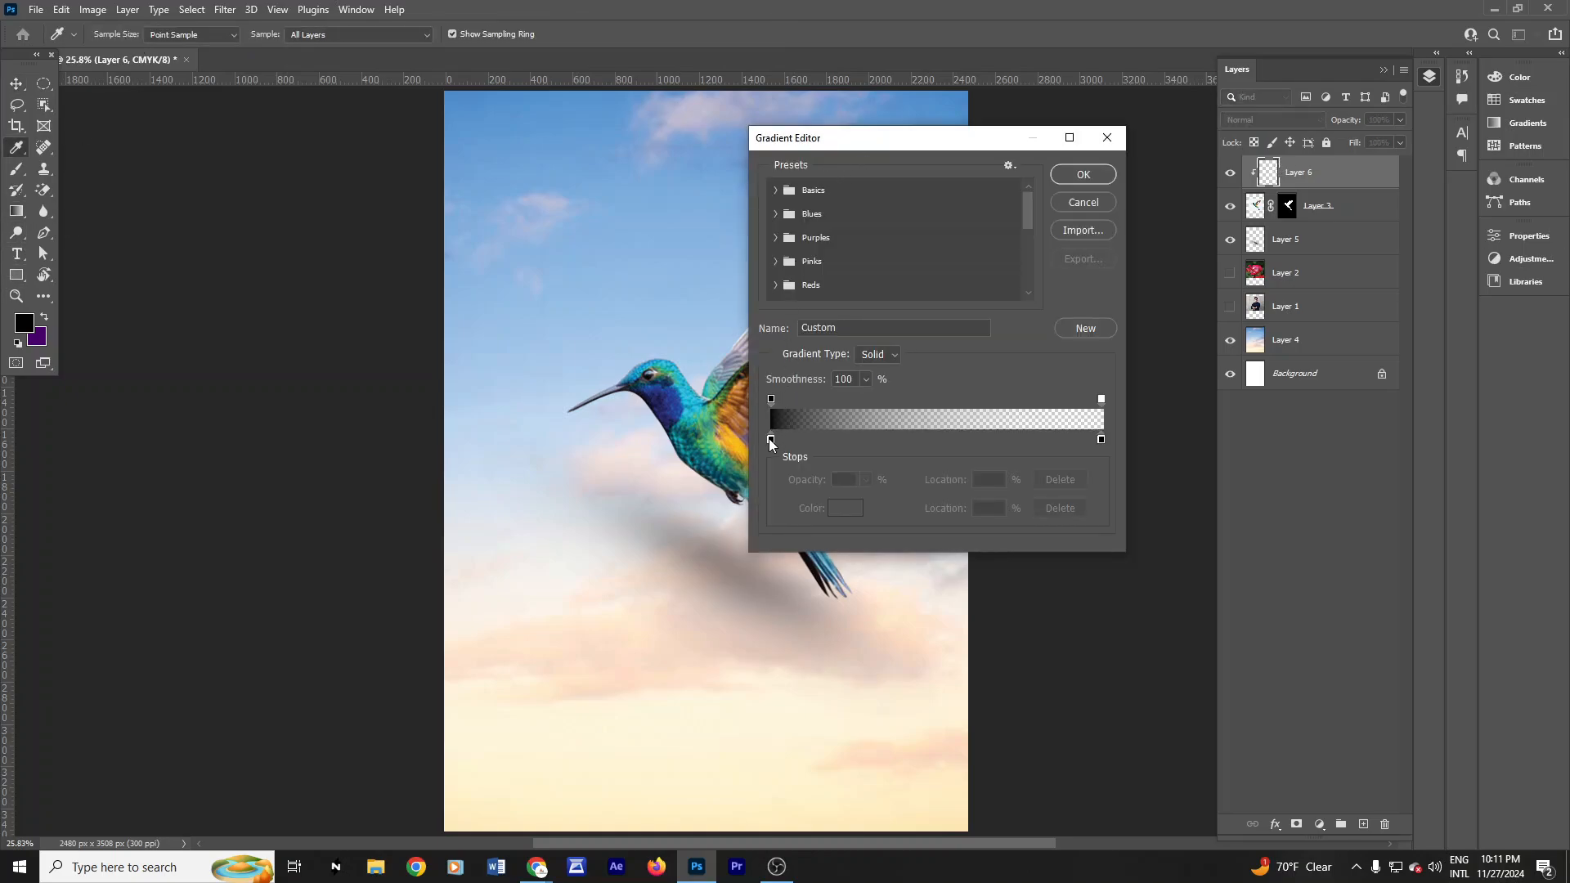
pyautogui.doubleClick(771, 440)
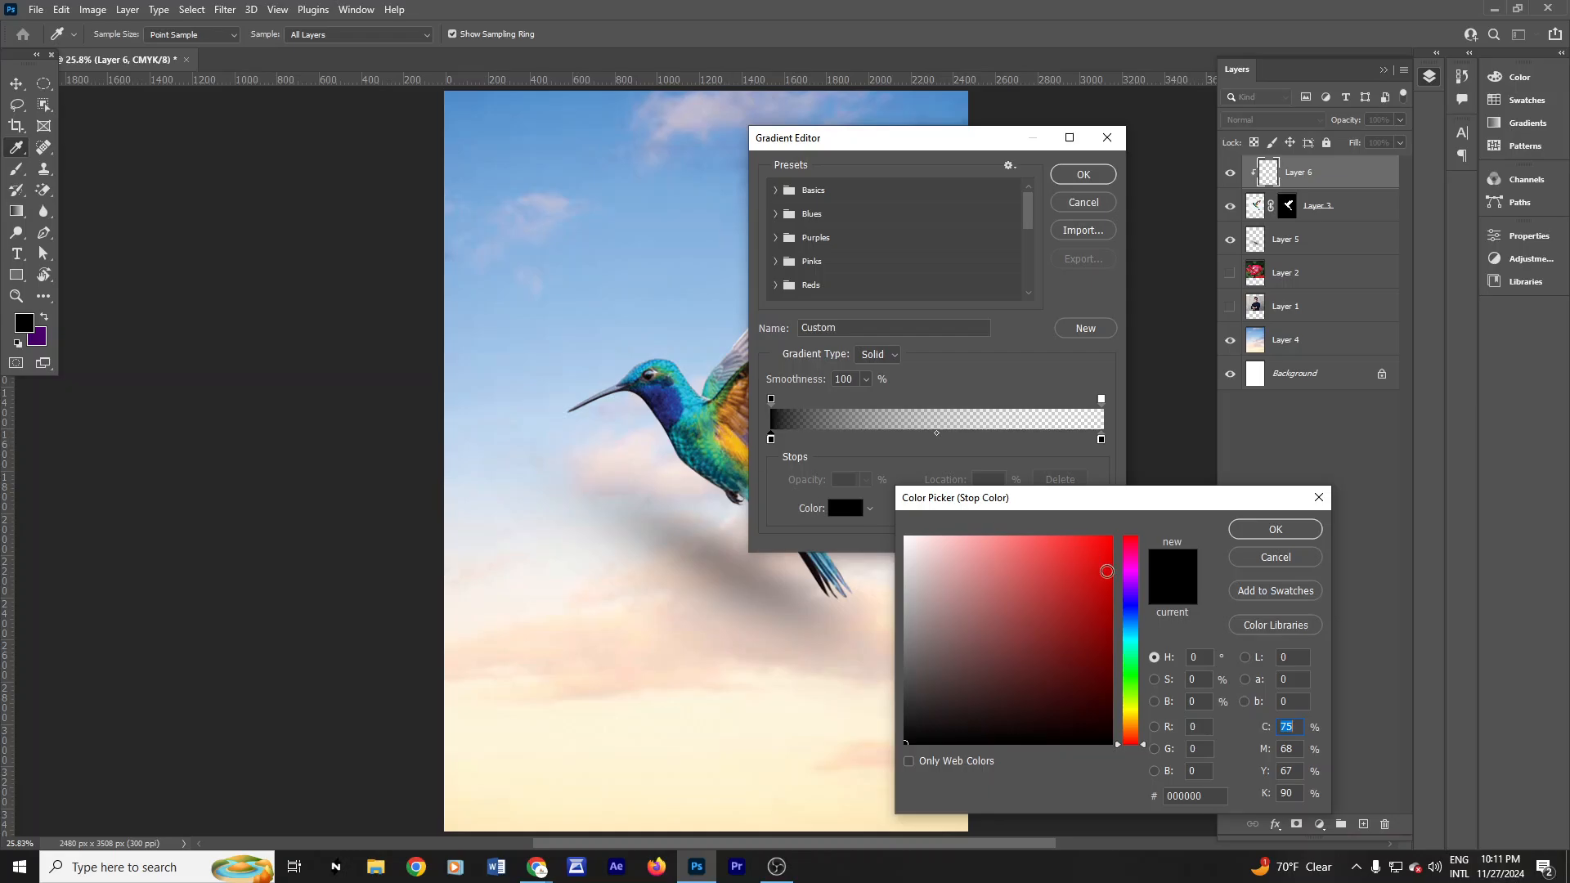
pyautogui.click(1107, 571)
pyautogui.click(1243, 530)
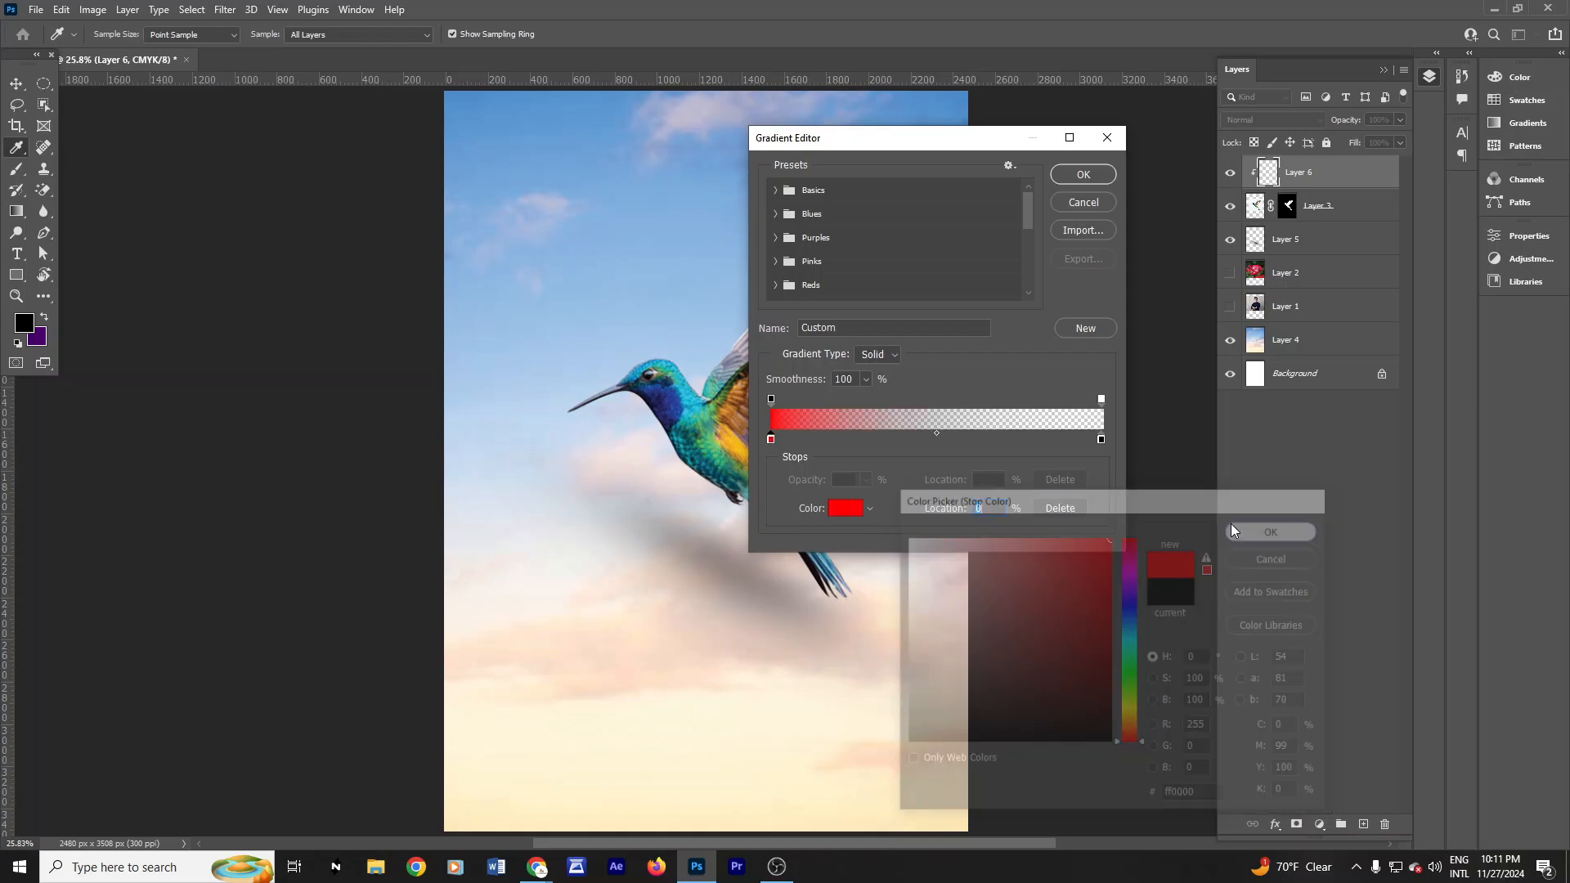
pyautogui.doubleClick(1101, 440)
pyautogui.click(1110, 538)
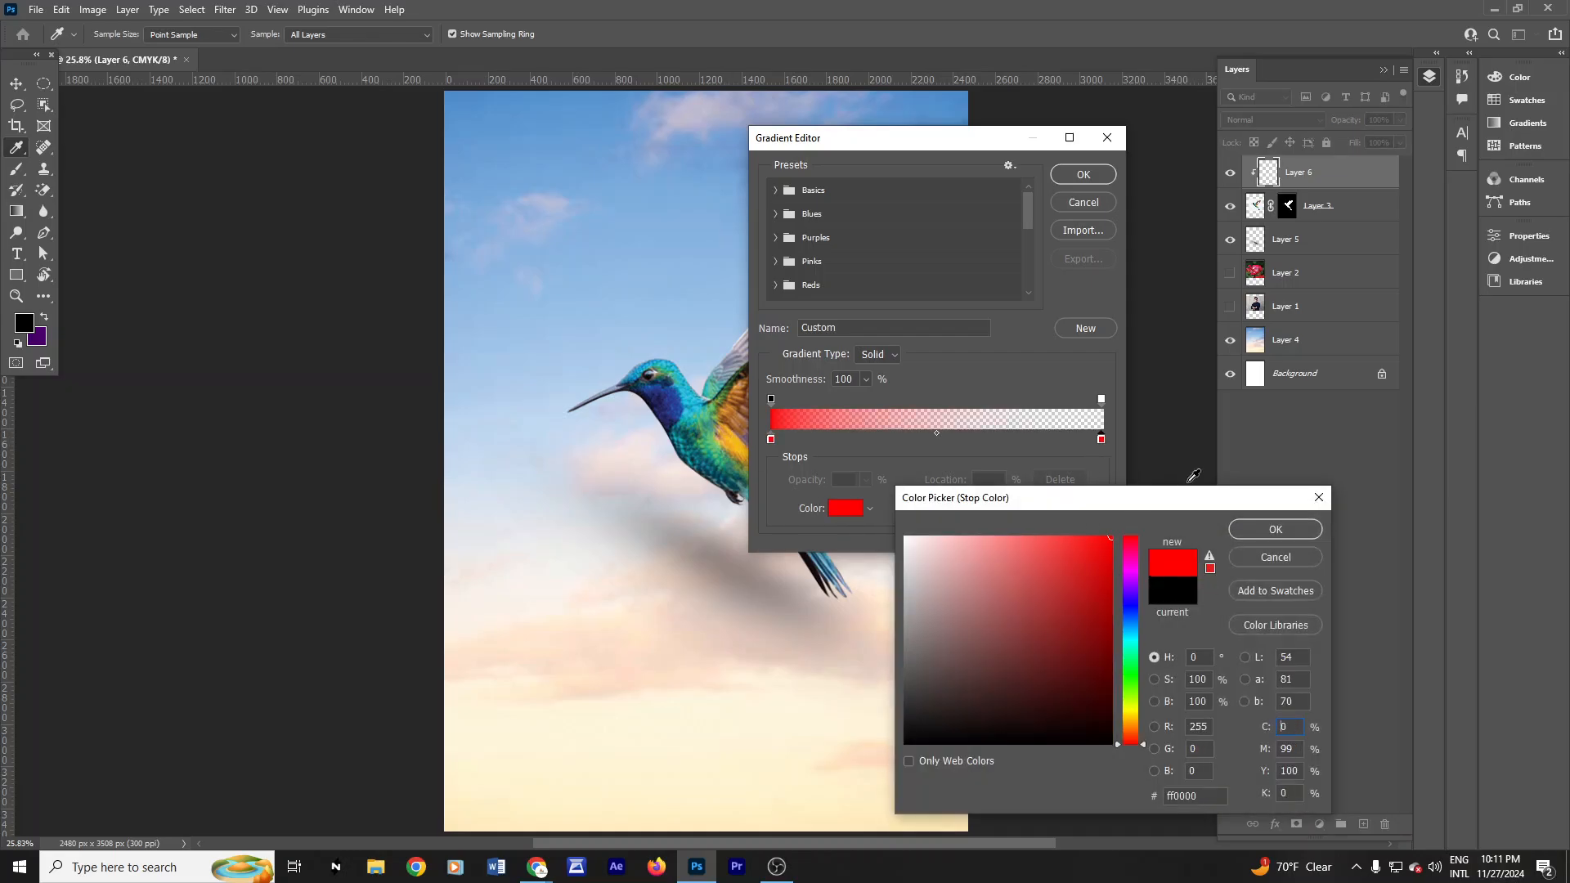
pyautogui.click(1276, 530)
pyautogui.click(1102, 400)
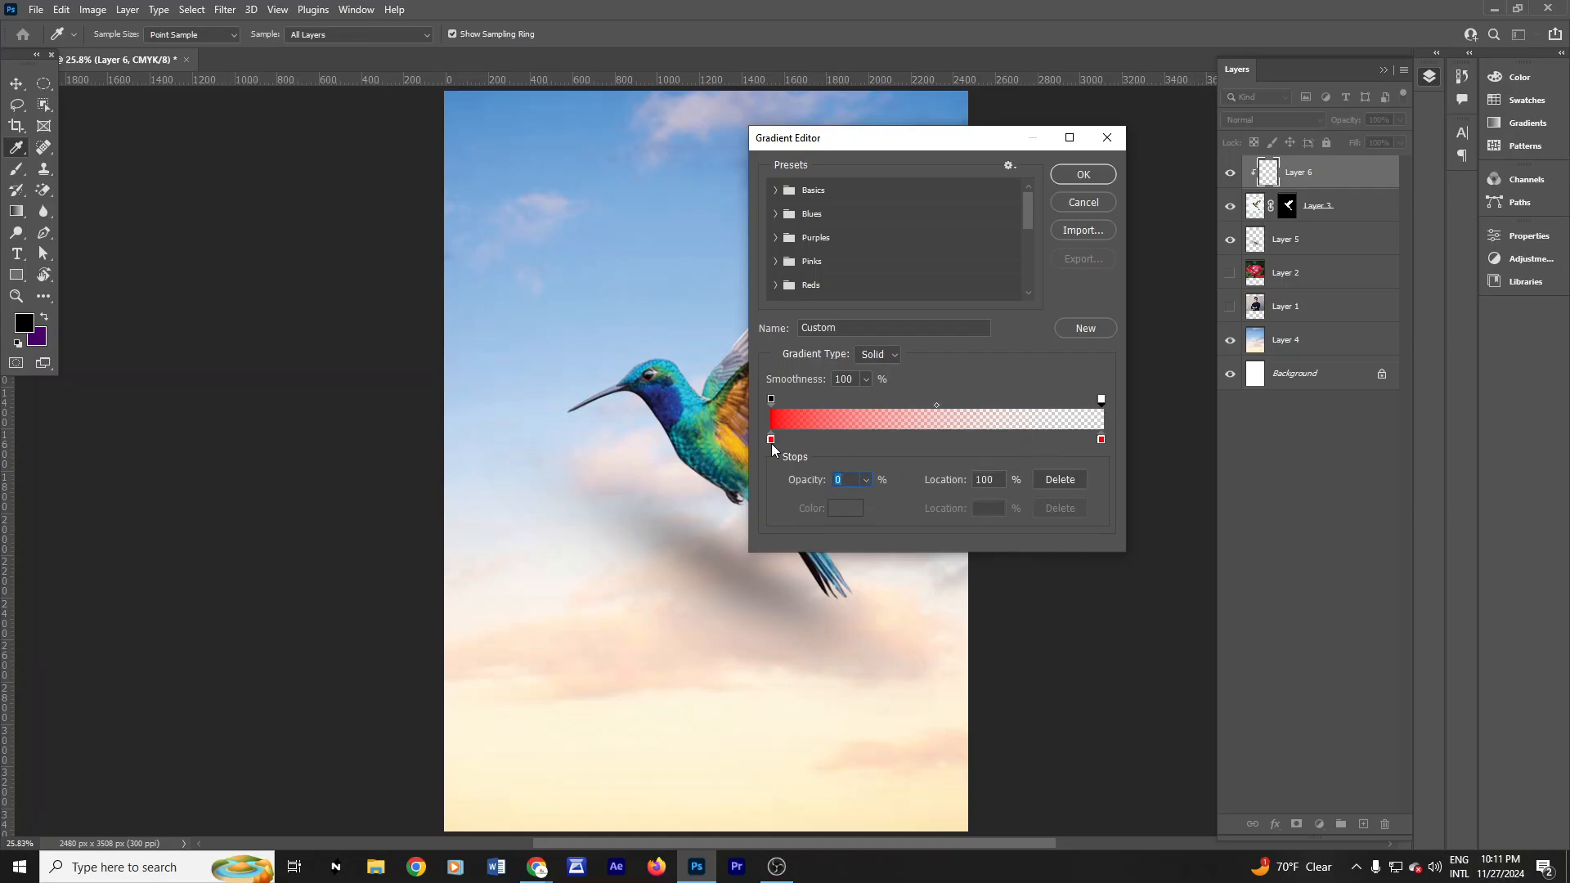
pyautogui.click(1084, 174)
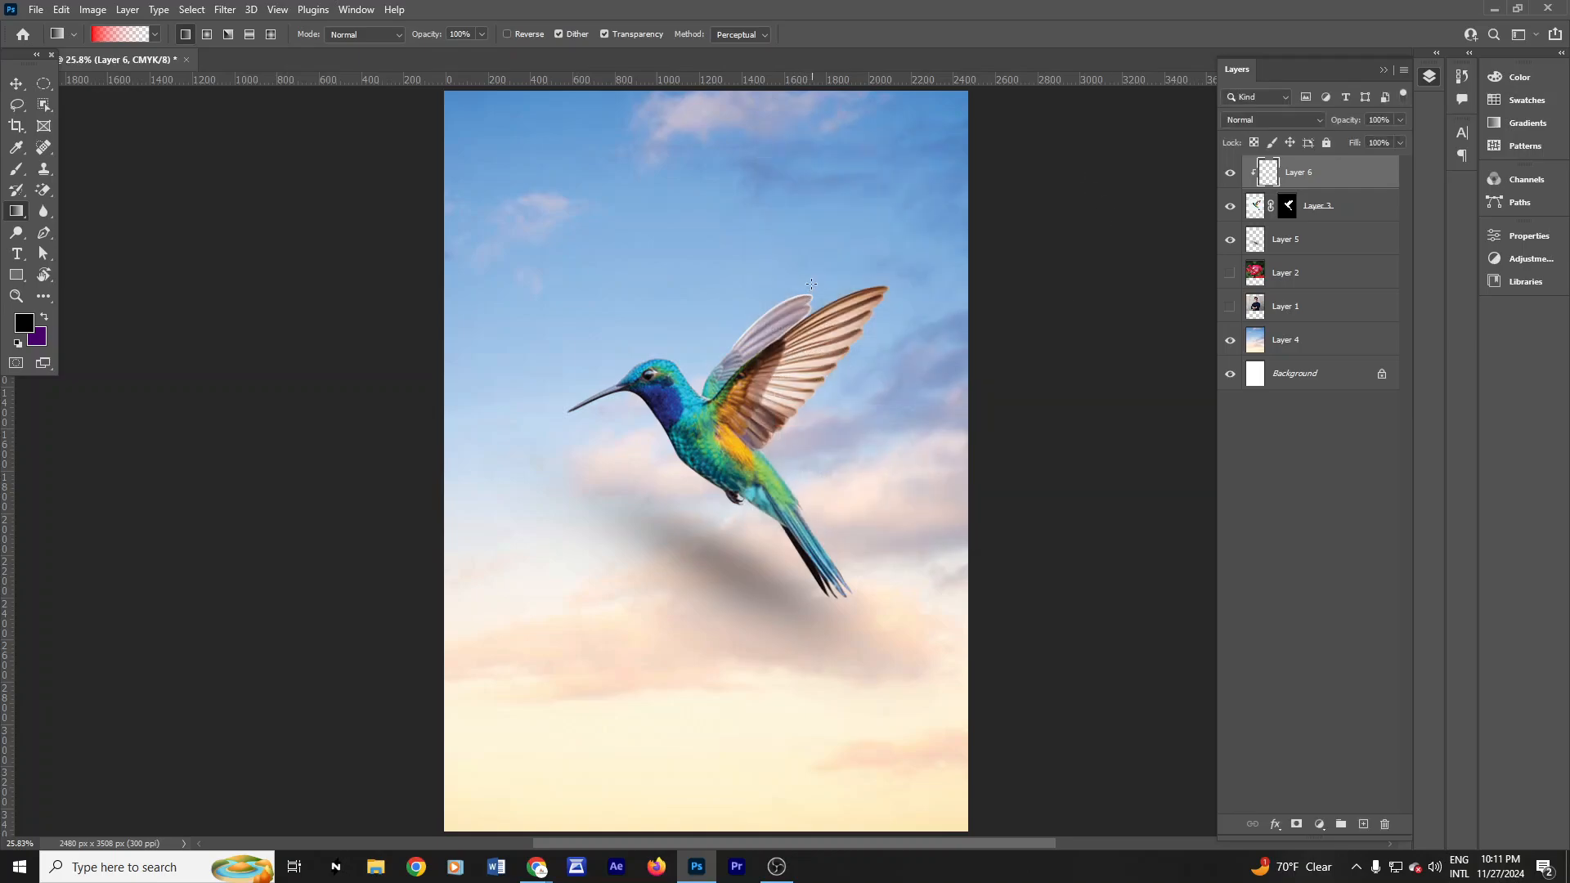
# Step: Draw the red gradient on Layer 6 fading downward from the wings into the body, undoing the first attempt and redrawing it
pyautogui.moveTo(710, 500); pyautogui.dragTo(697, 588)
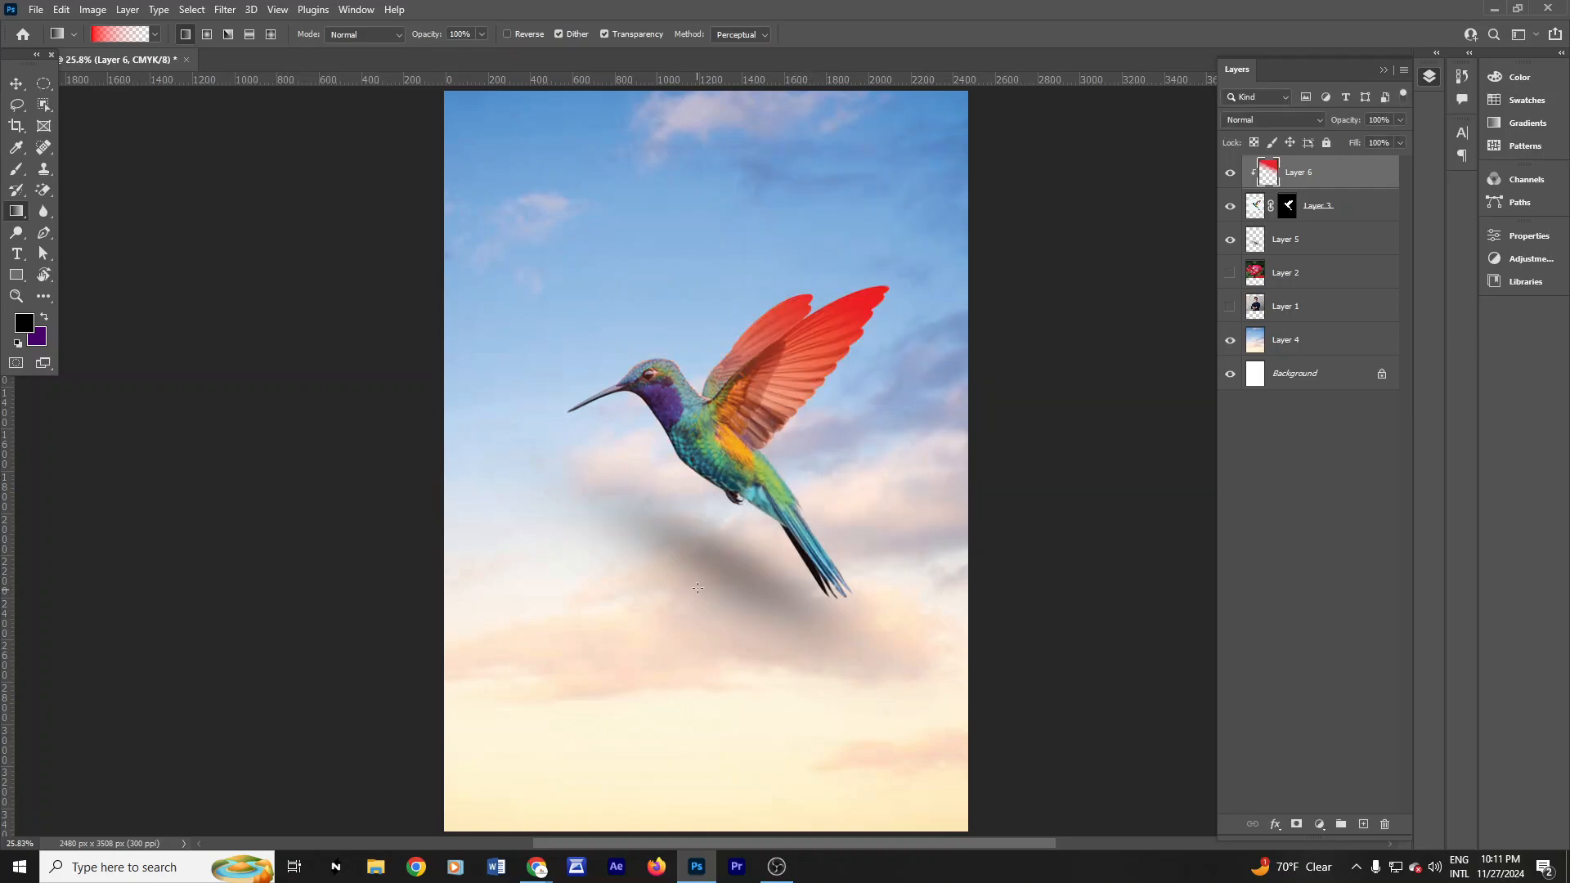
pyautogui.hotkey('ctrl', 'z')
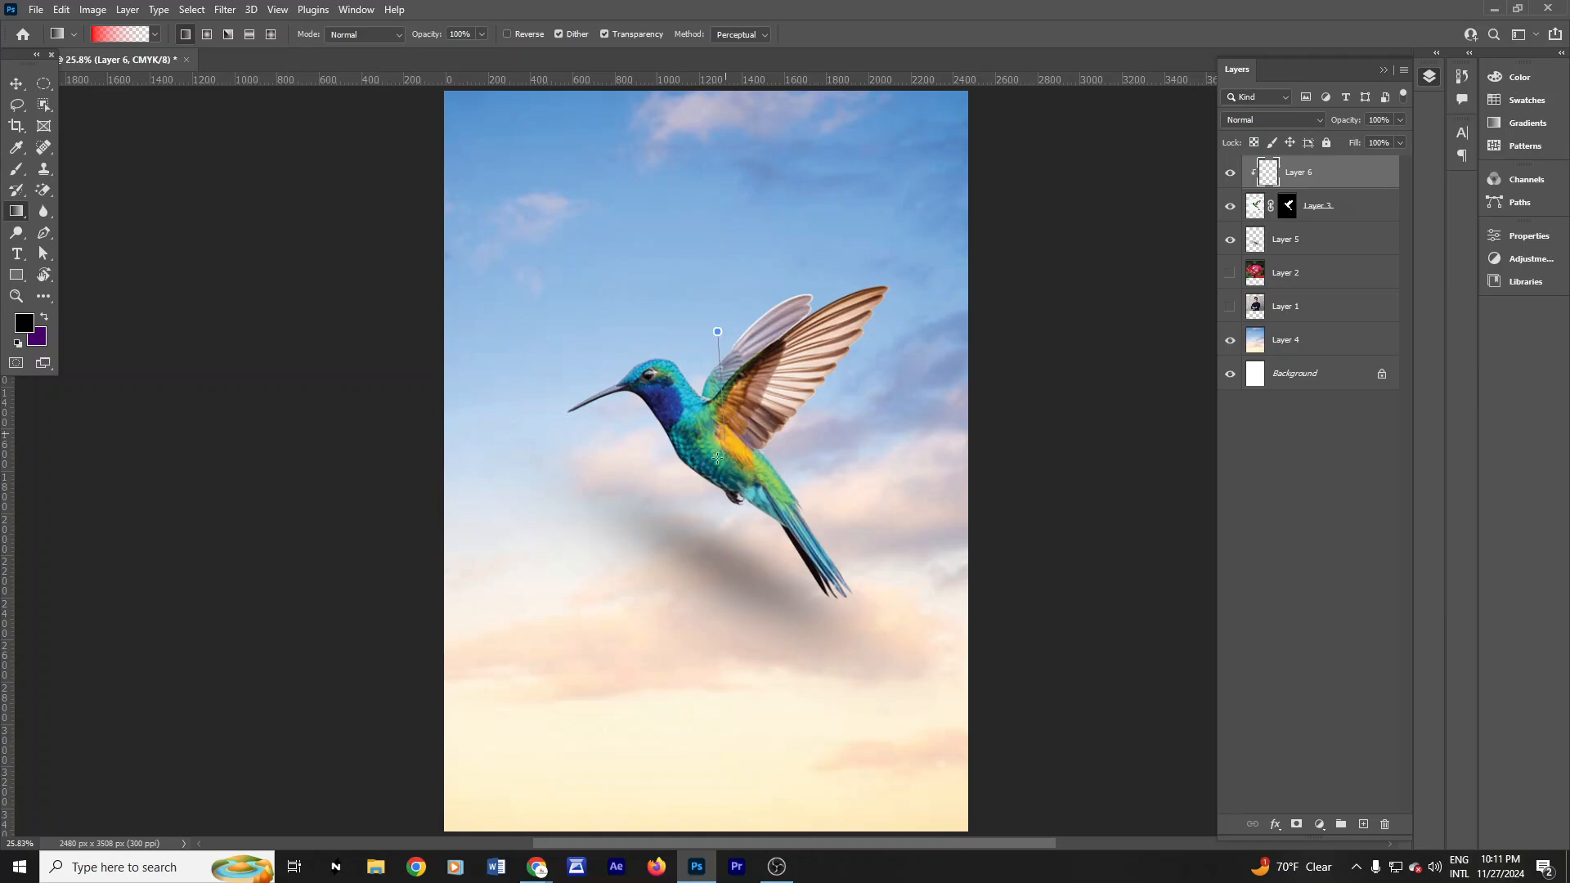
pyautogui.moveTo(717, 458); pyautogui.dragTo(694, 507)
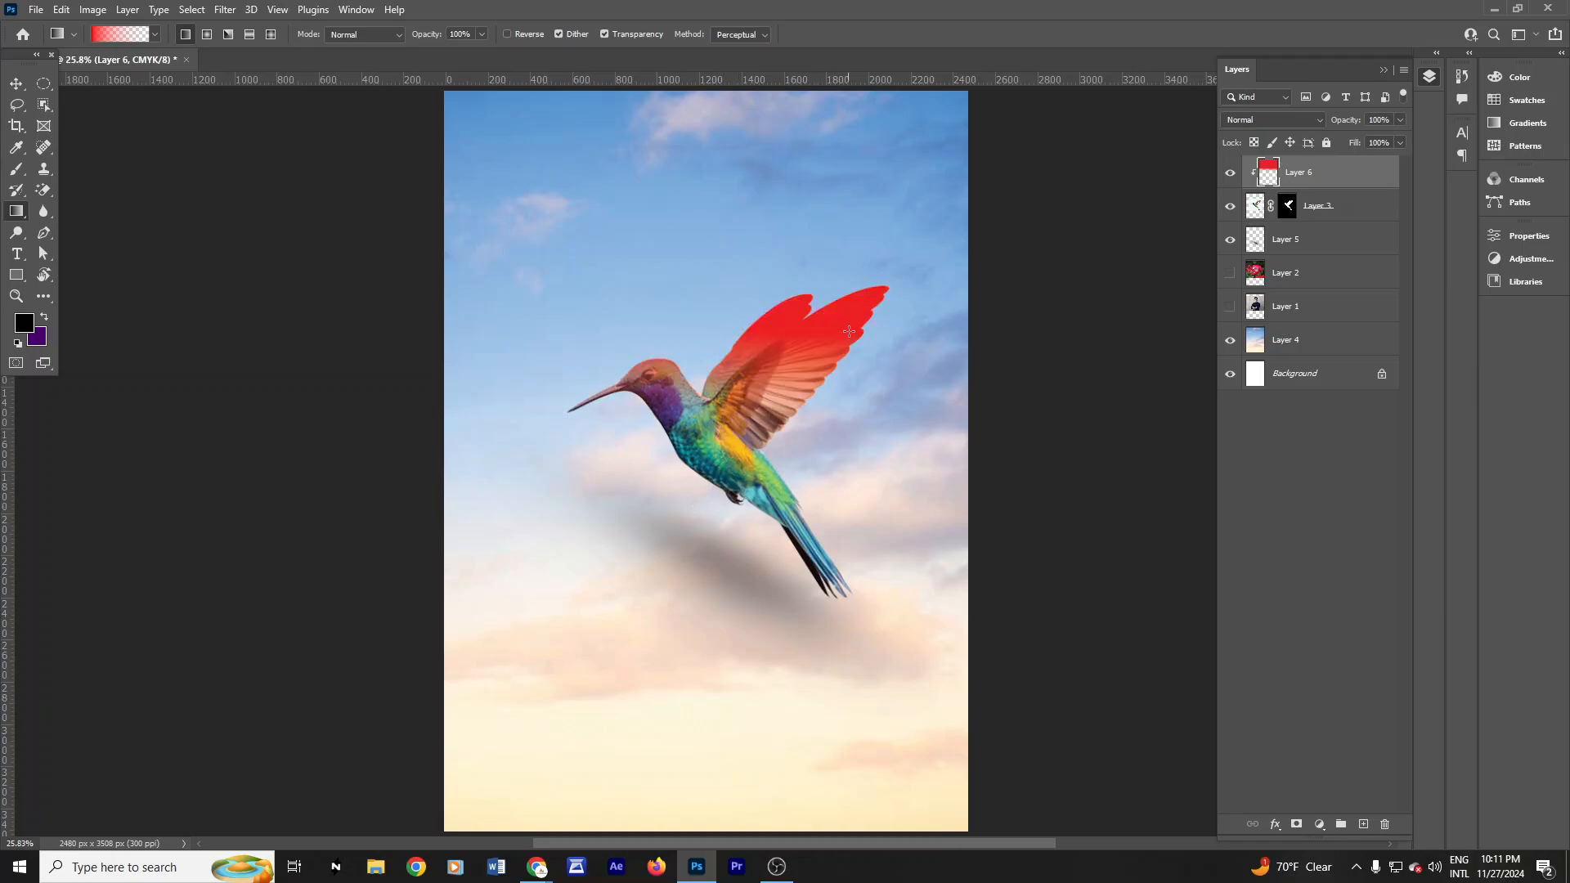
# Step: Try the Overlay blend mode on the red gradient layer and compare the bird with that layer hidden and shown
pyautogui.click(1294, 120)
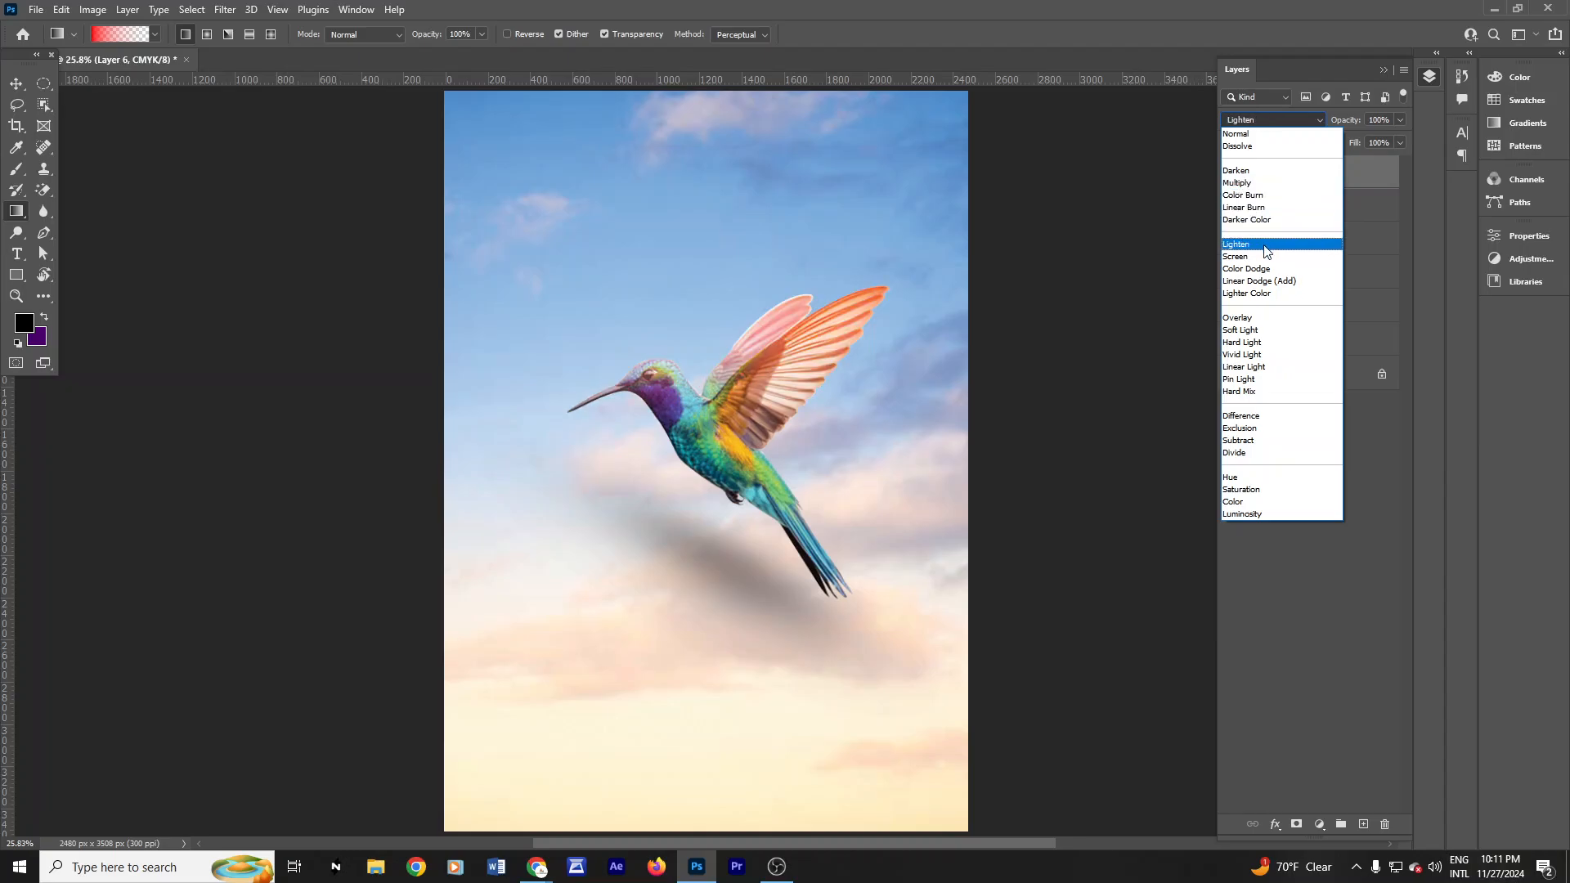
pyautogui.click(1256, 320)
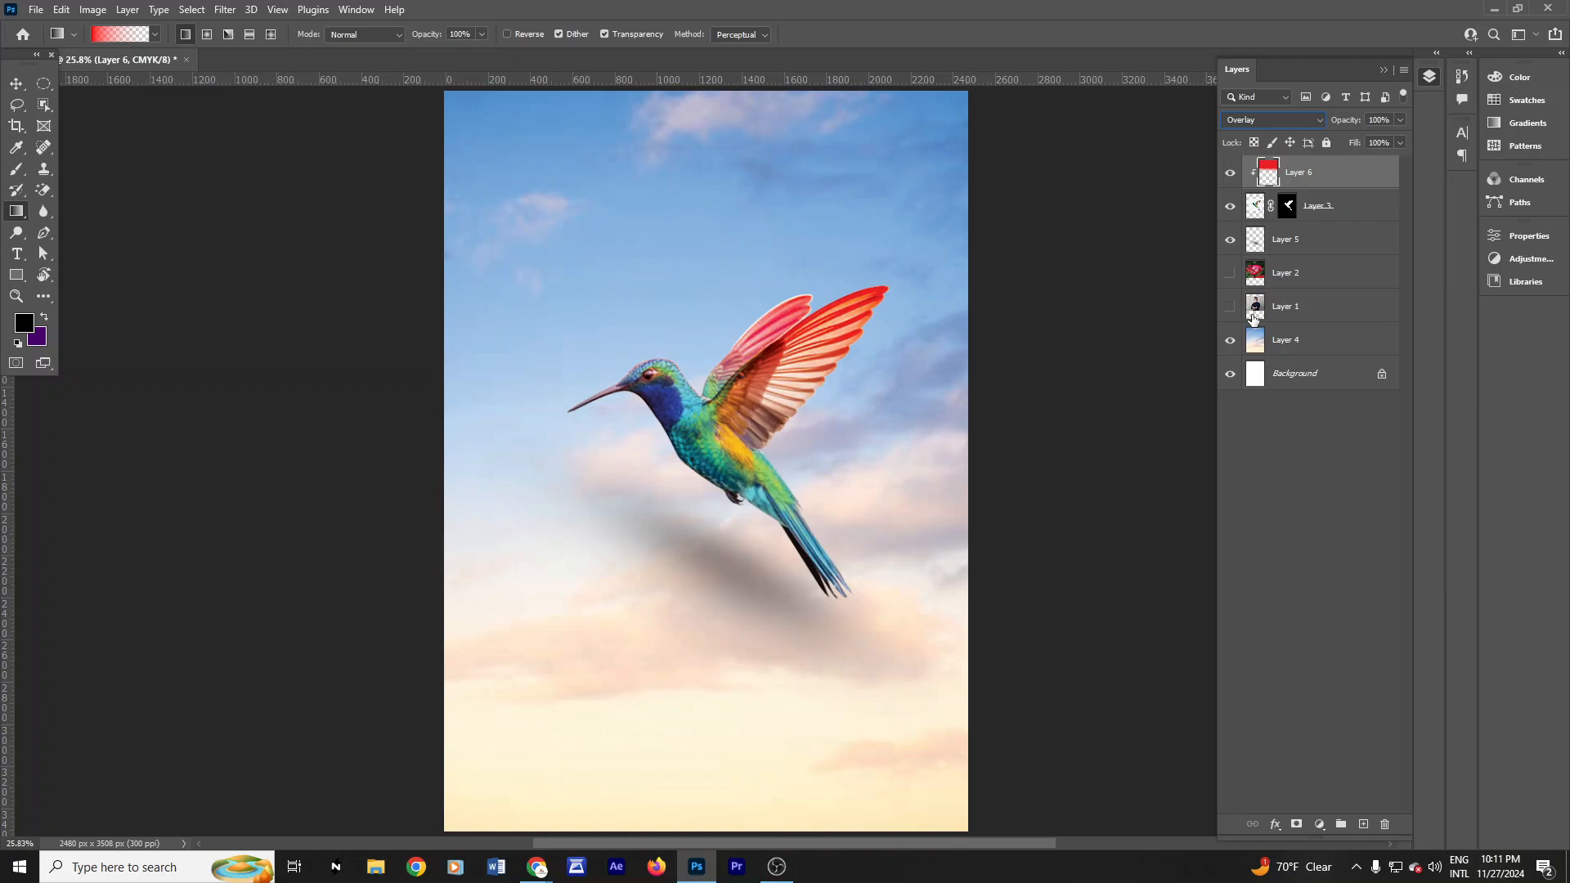
pyautogui.click(1232, 175)
pyautogui.click(1232, 177)
pyautogui.click(1233, 176)
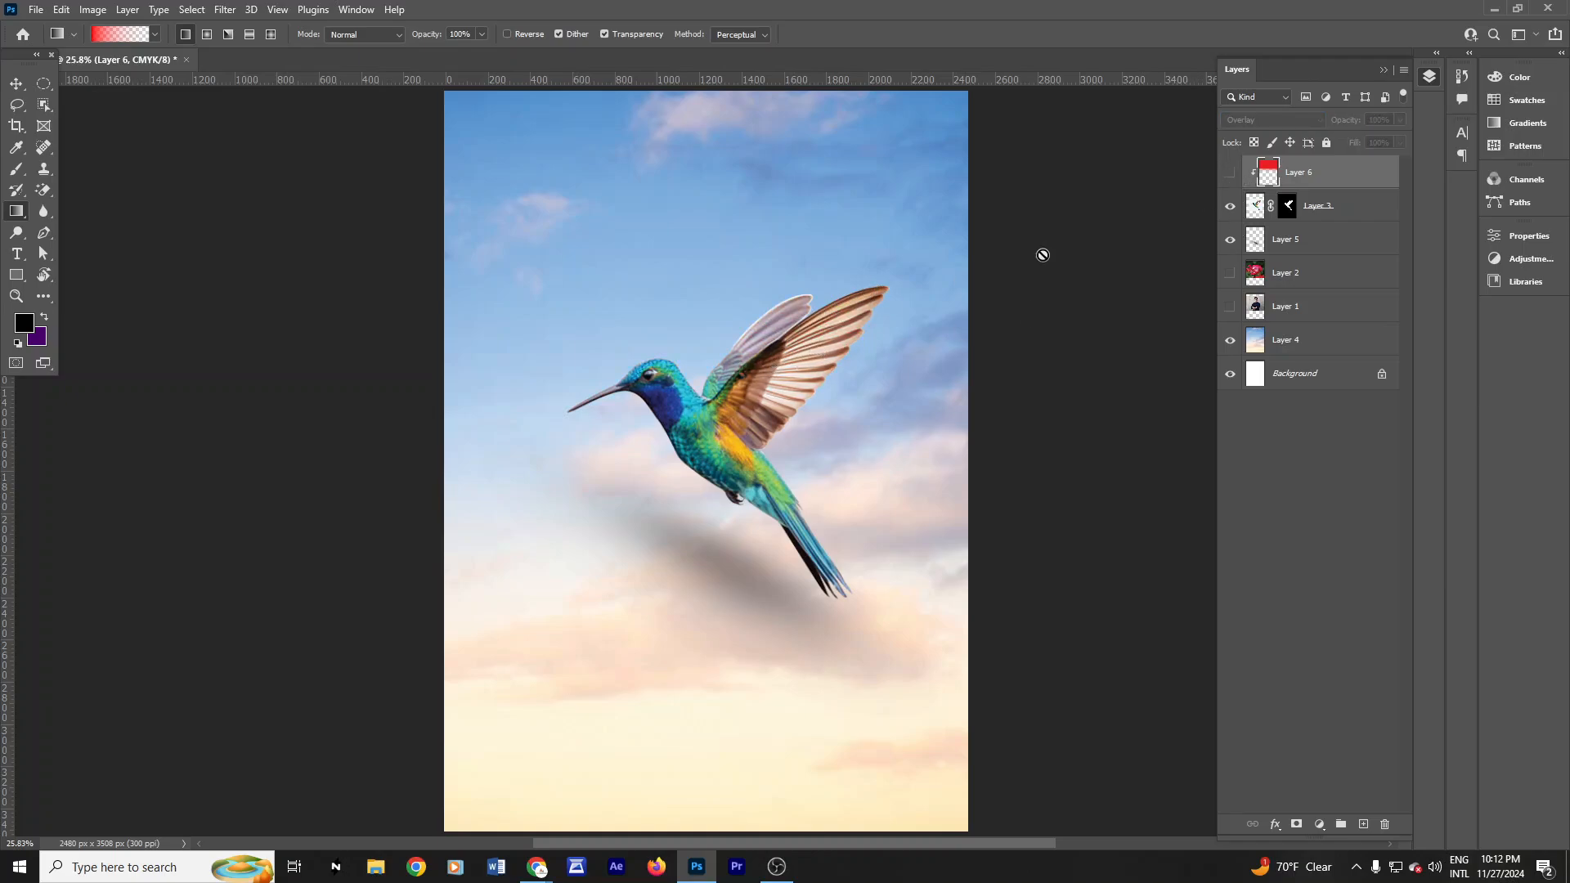
pyautogui.click(1233, 175)
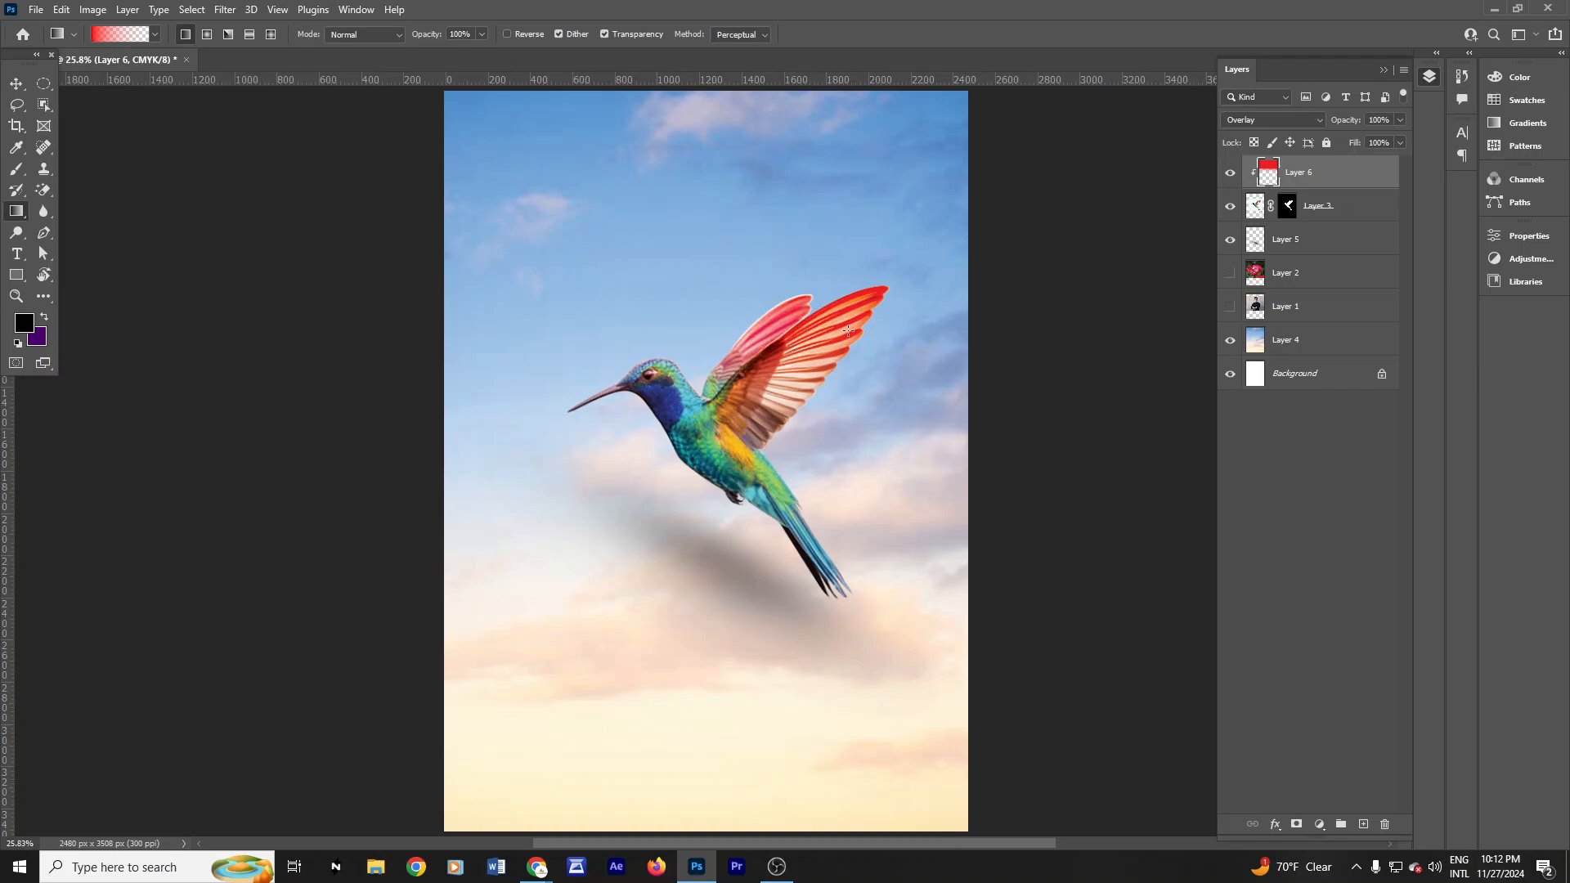
pyautogui.click(1233, 176)
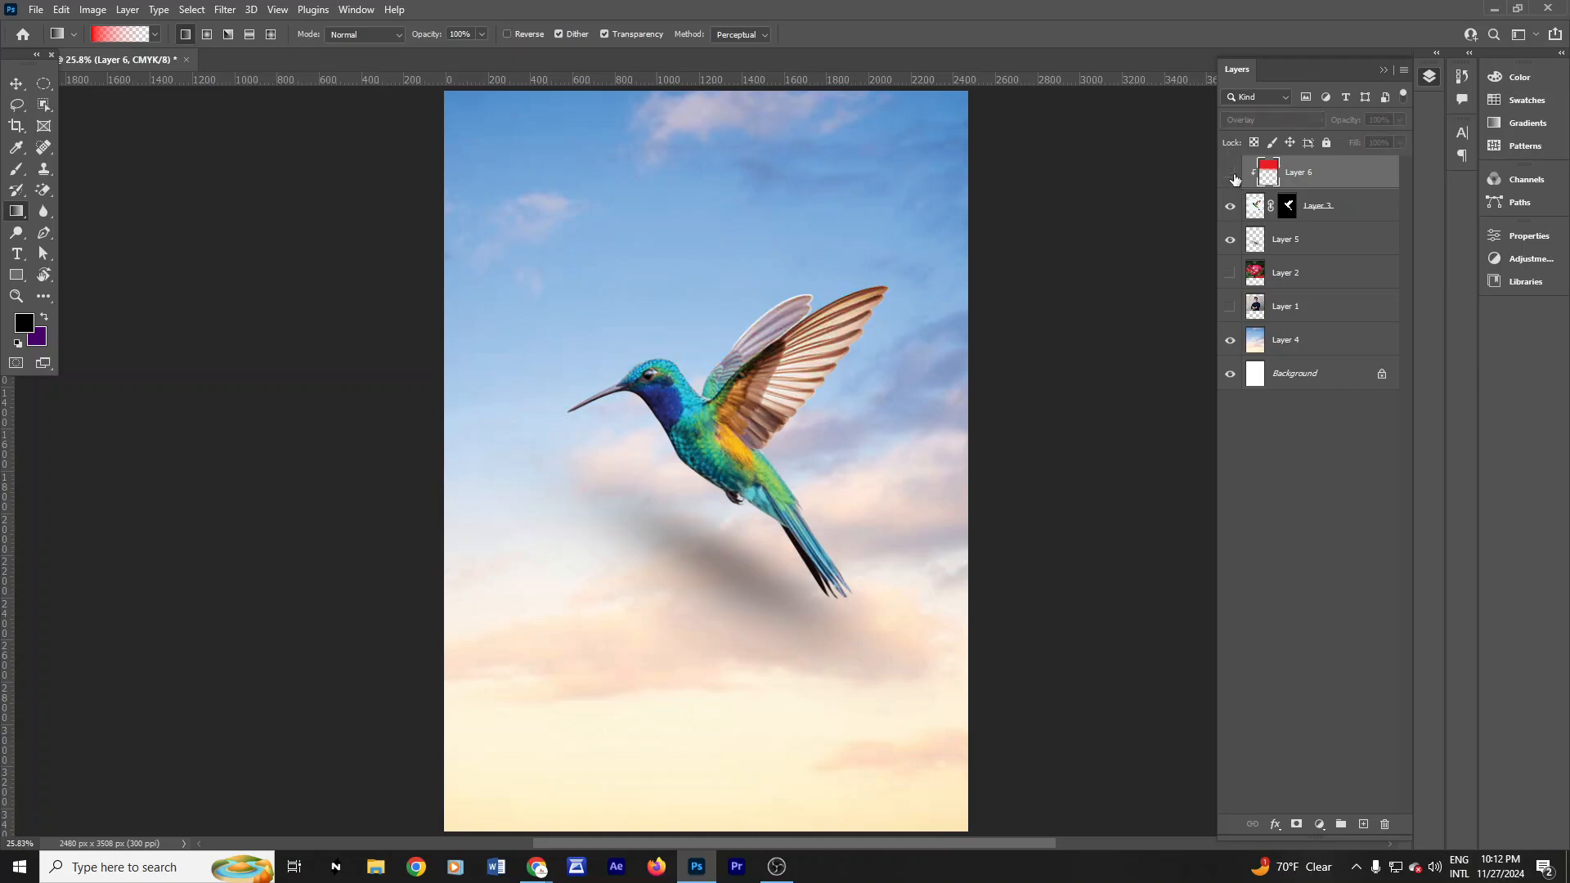
pyautogui.click(1232, 176)
pyautogui.click(1232, 176)
pyautogui.click(1233, 176)
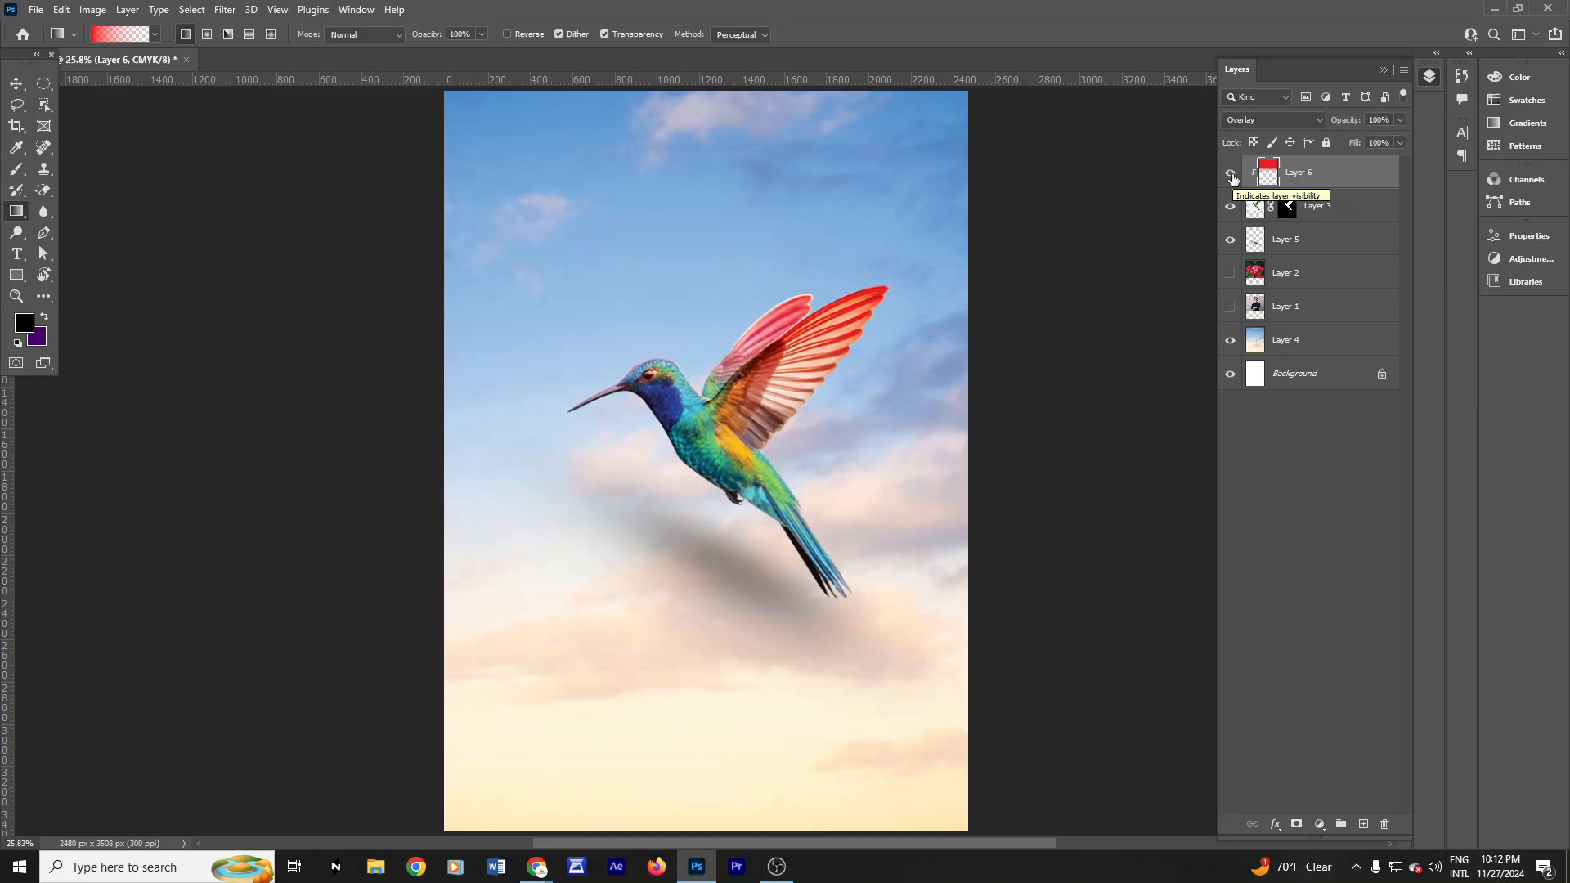
# Step: Set the red gradient layer's blend mode to Color Burn and add a new layer above it
pyautogui.click(1278, 121)
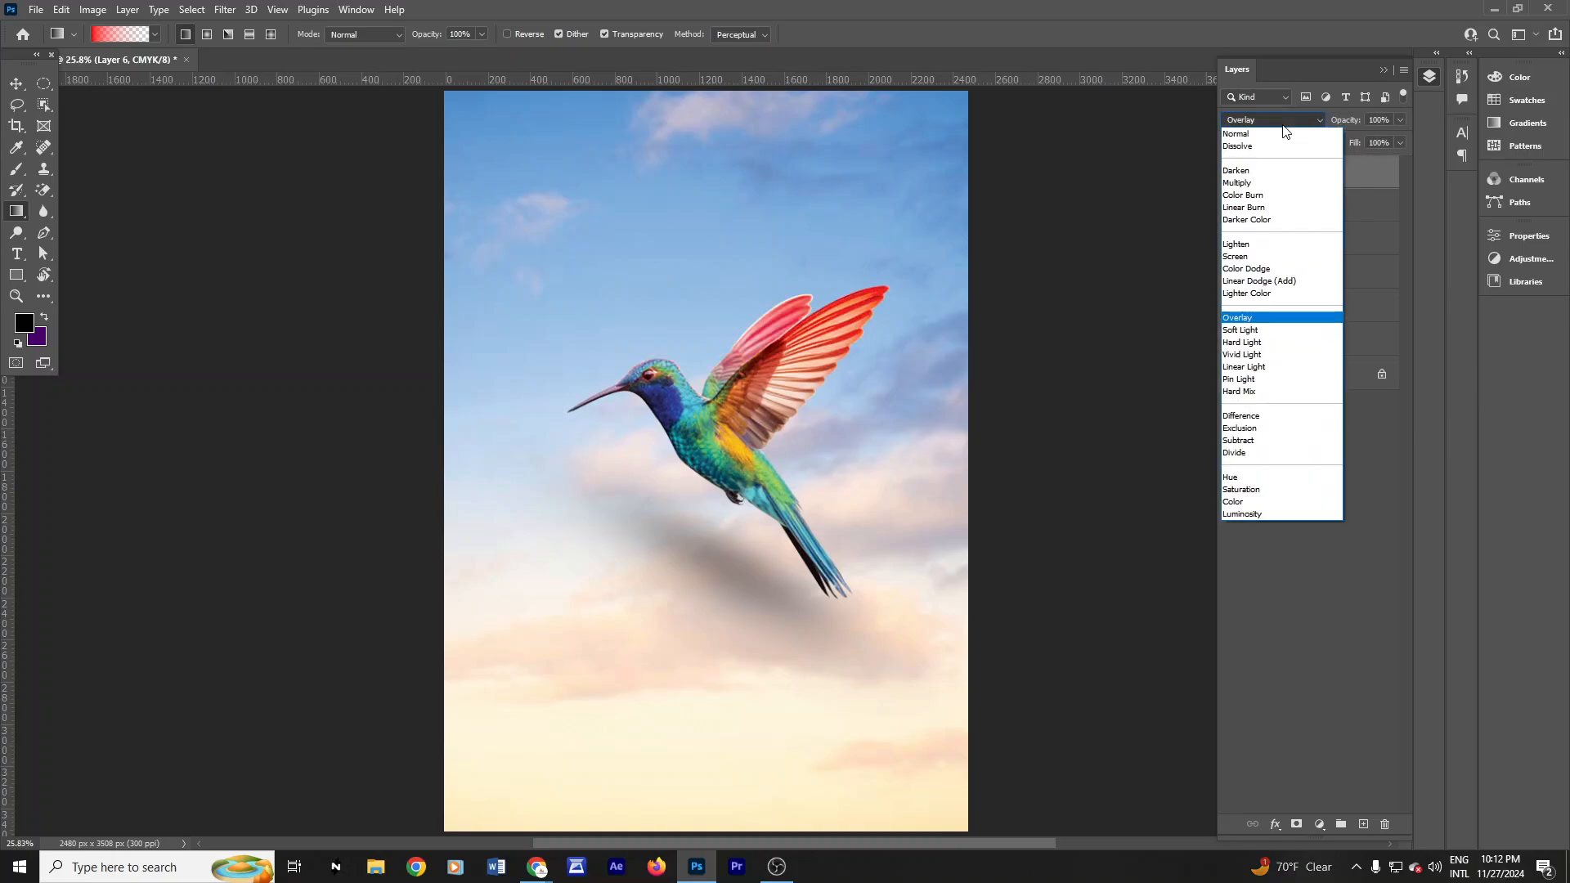
pyautogui.click(1257, 196)
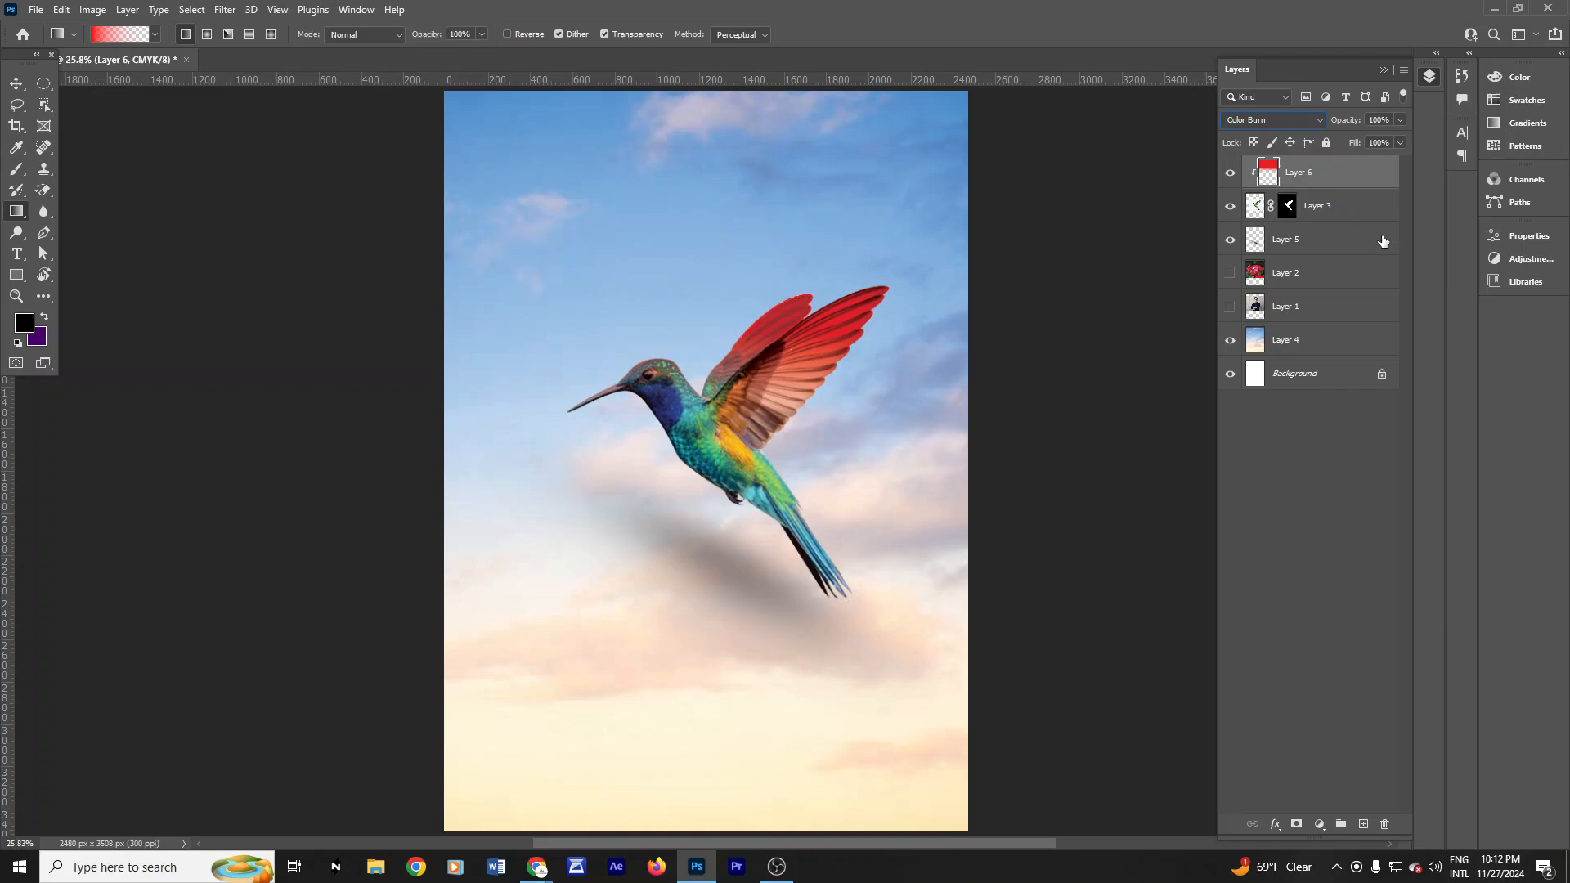
pyautogui.click(1363, 824)
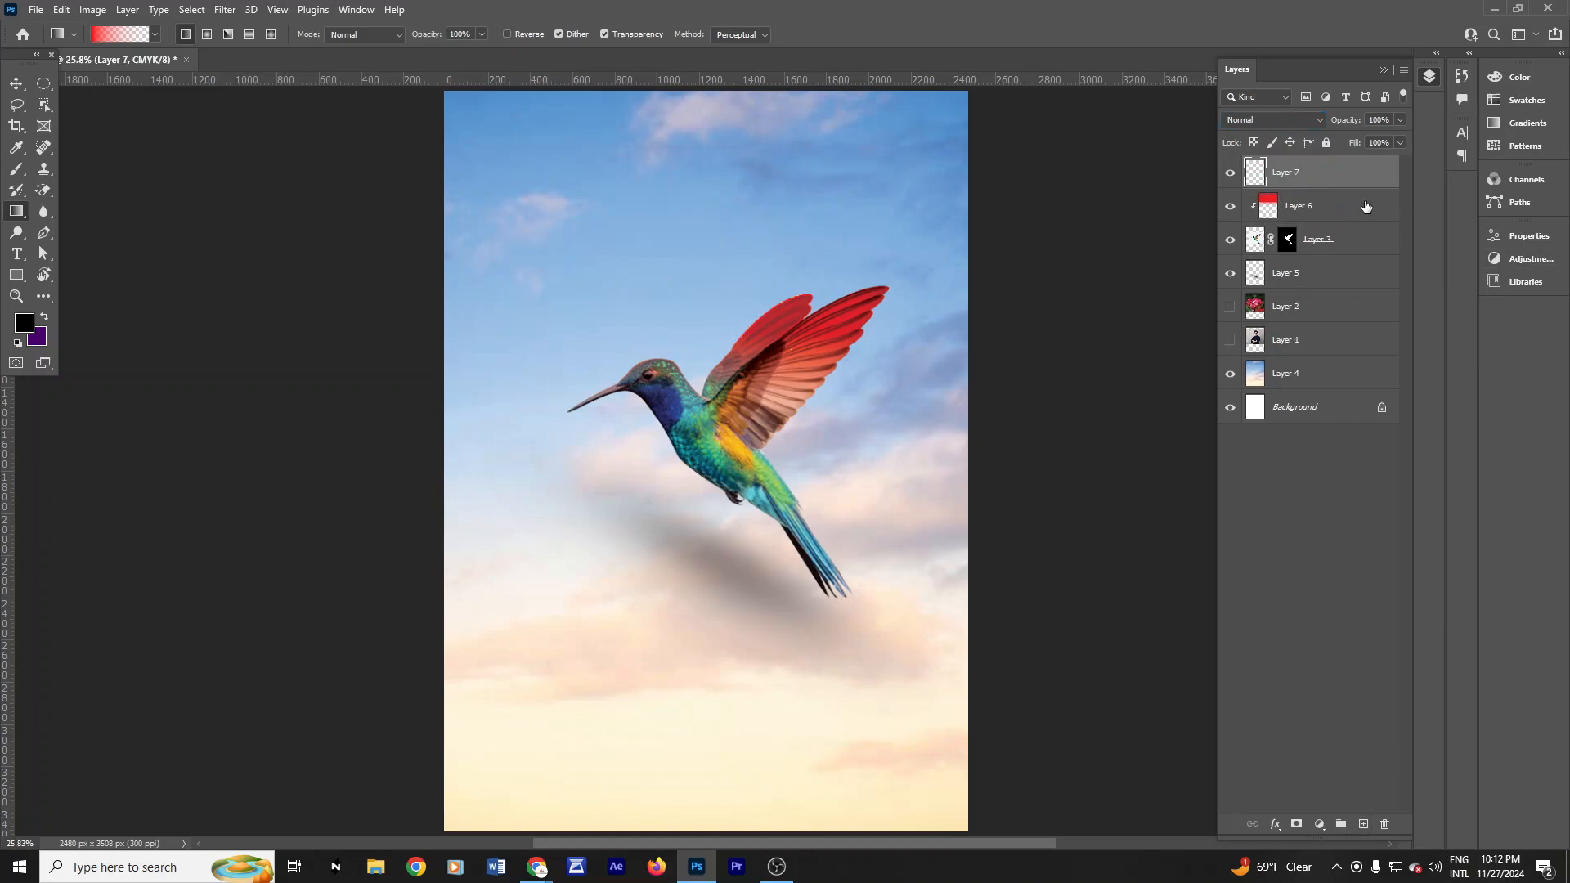
# Step: Clip Layer 7 to the layer below and set the gradient's starting colour stop to violet, c600ff
pyautogui.keyDown('alt'); pyautogui.click(1329, 188); pyautogui.keyUp('alt')
pyautogui.click(101, 37)
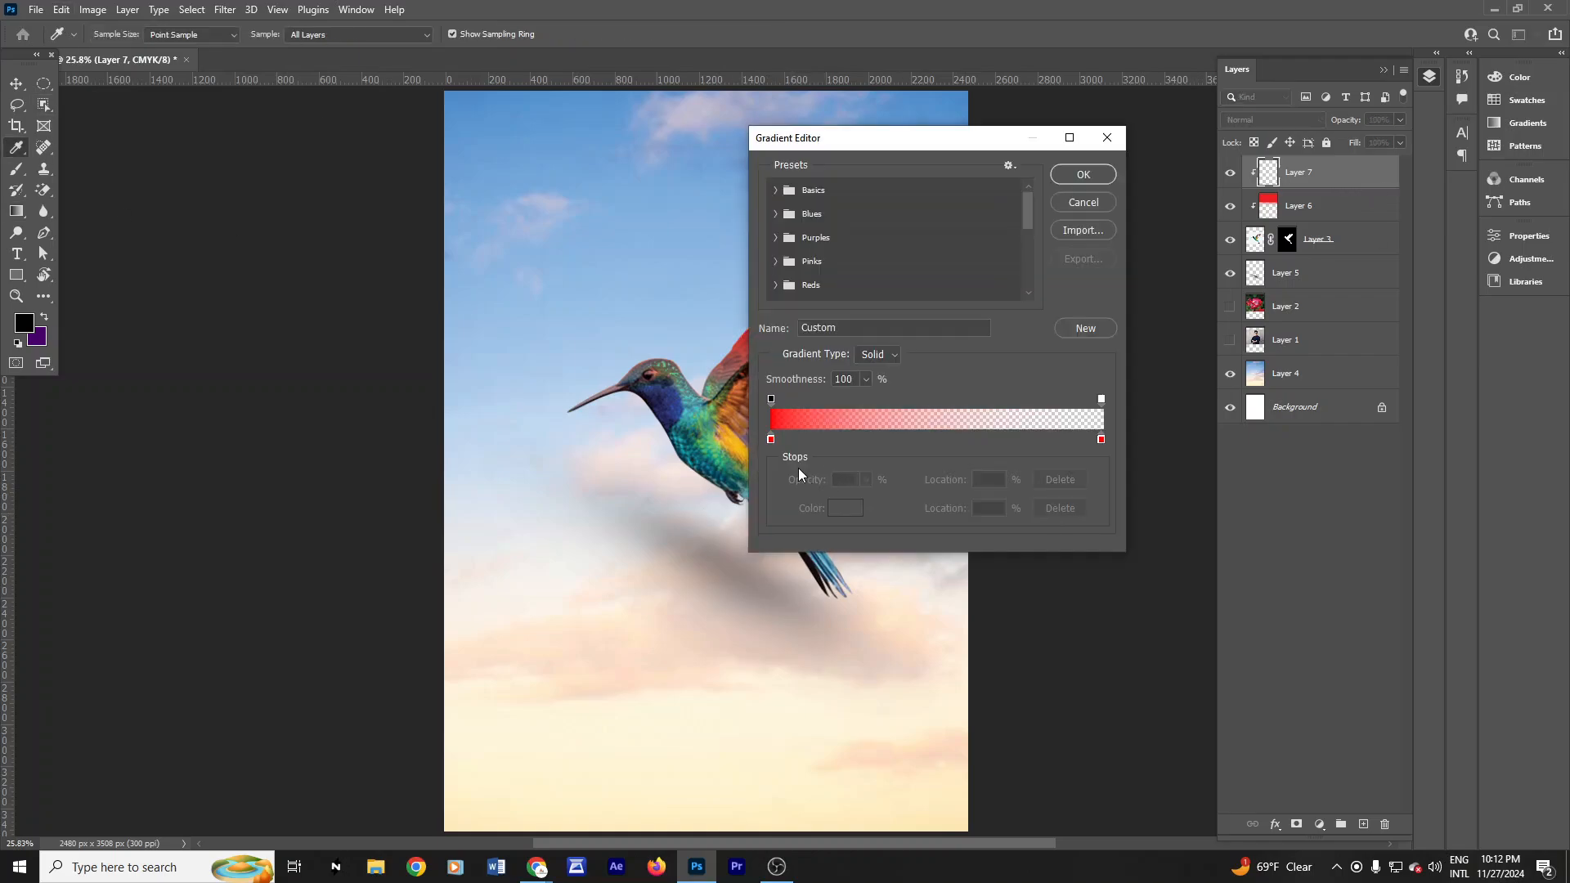
pyautogui.doubleClick(772, 439)
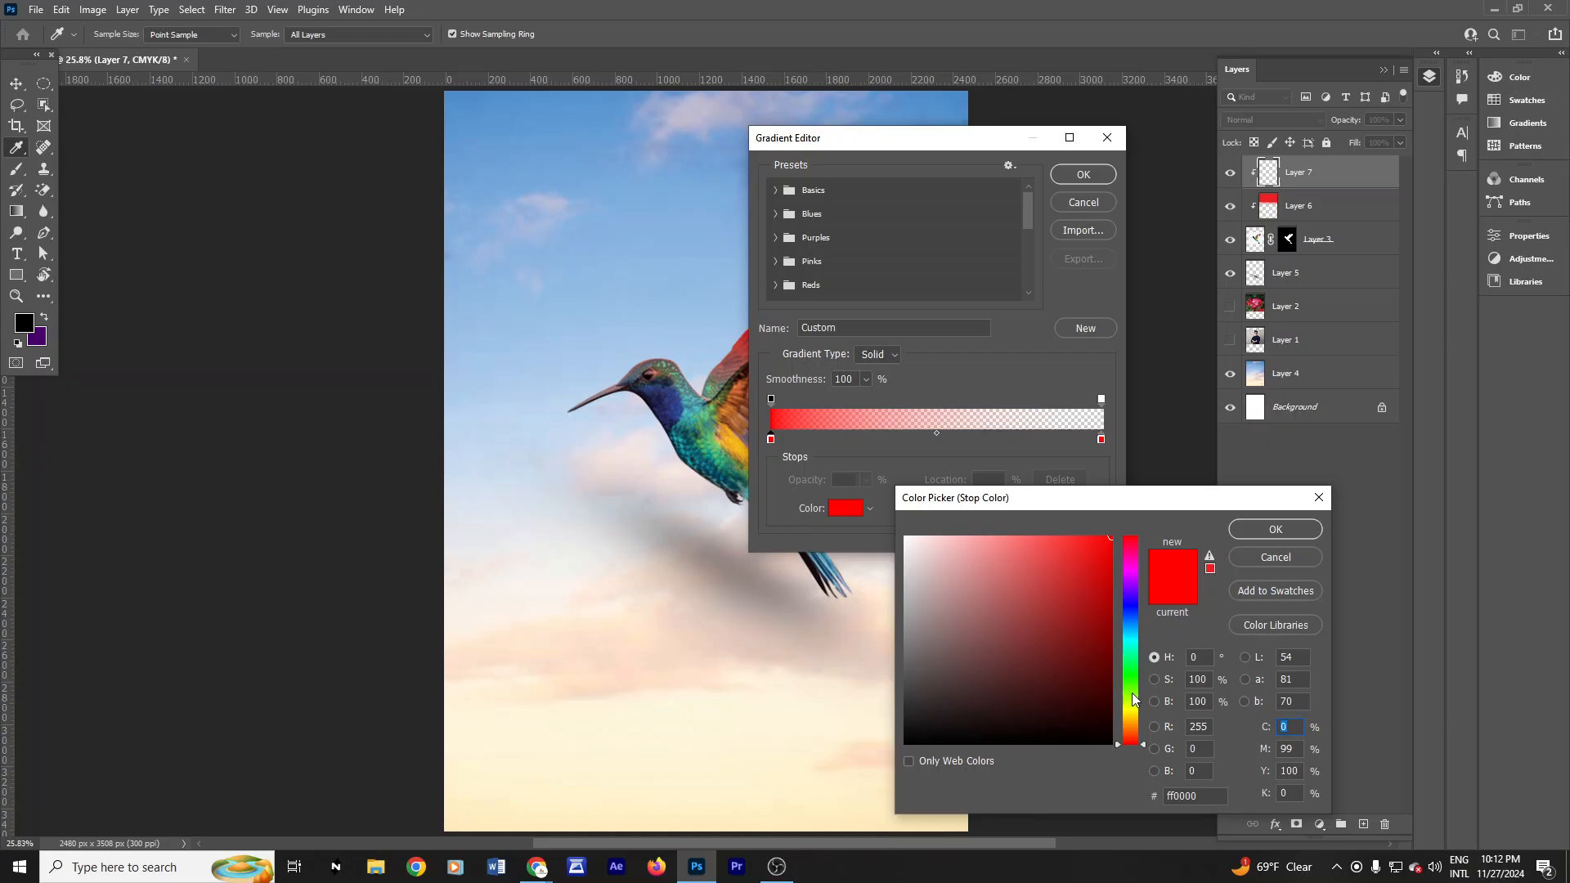
pyautogui.click(1131, 696)
pyautogui.click(1133, 630)
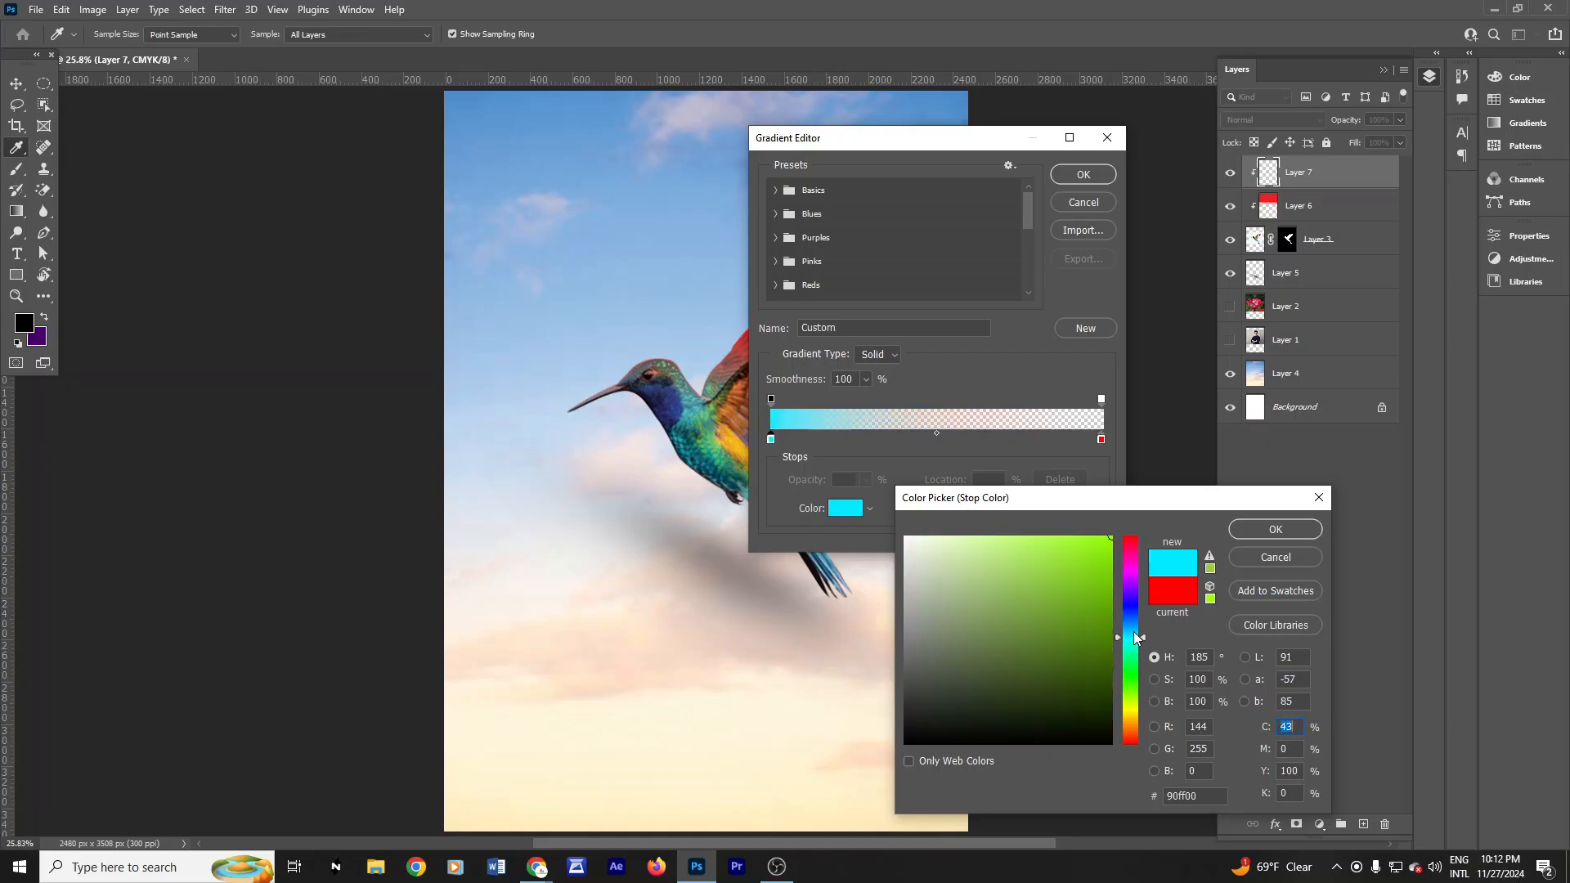
pyautogui.click(1129, 578)
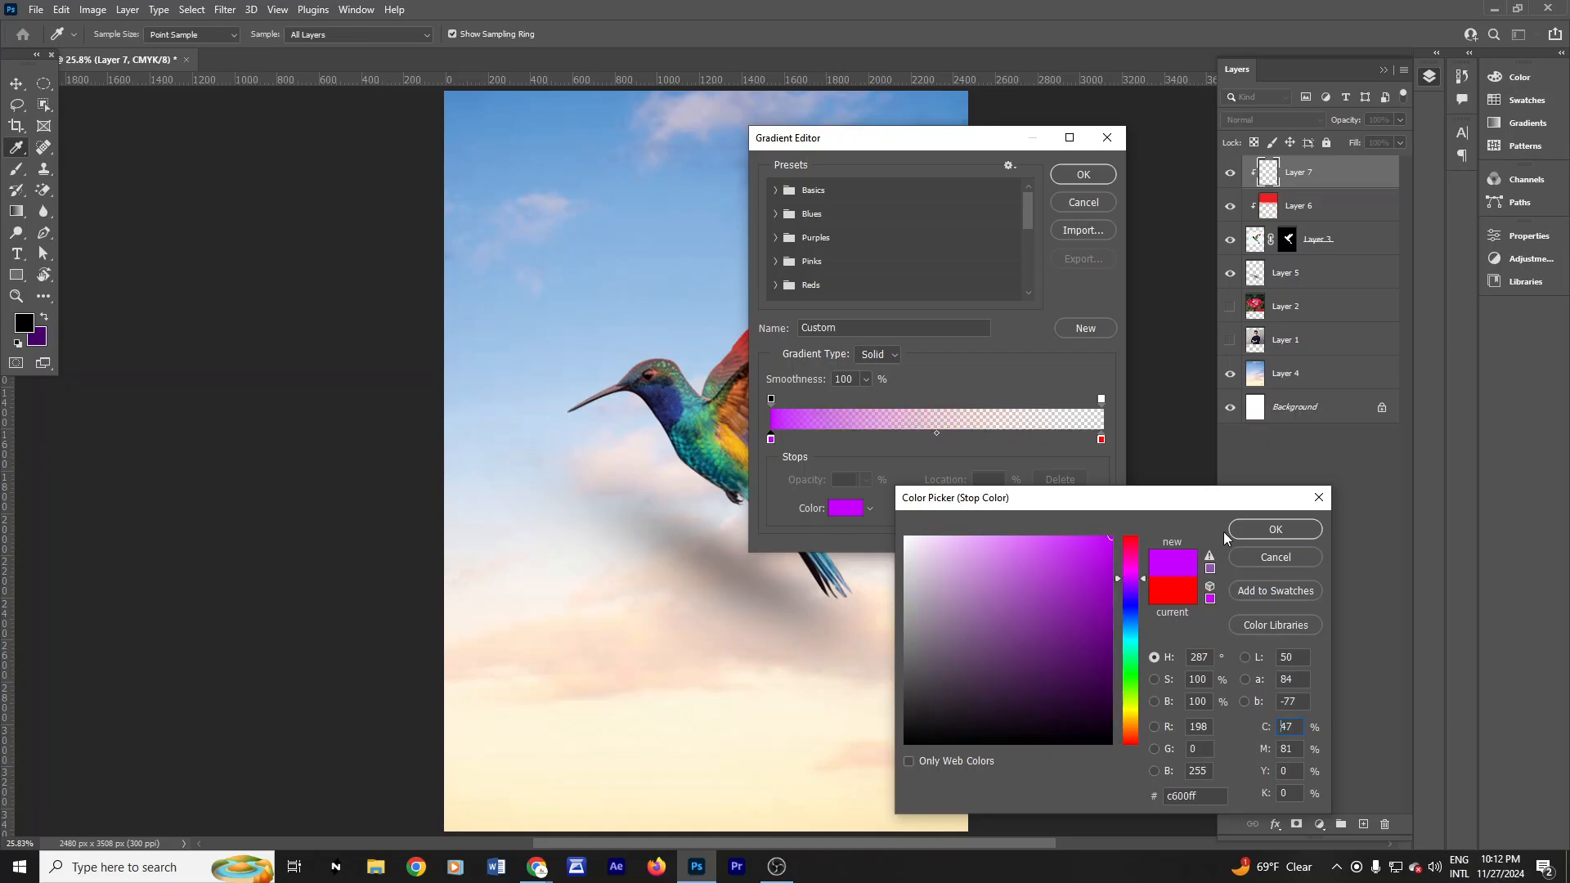
pyautogui.click(1275, 529)
# Step: Set the gradient's end colour stop to magenta, ff00fc, and draw it on Layer 7 fading upward from the tail towards the wings
pyautogui.click(1102, 439)
pyautogui.doubleClick(1102, 439)
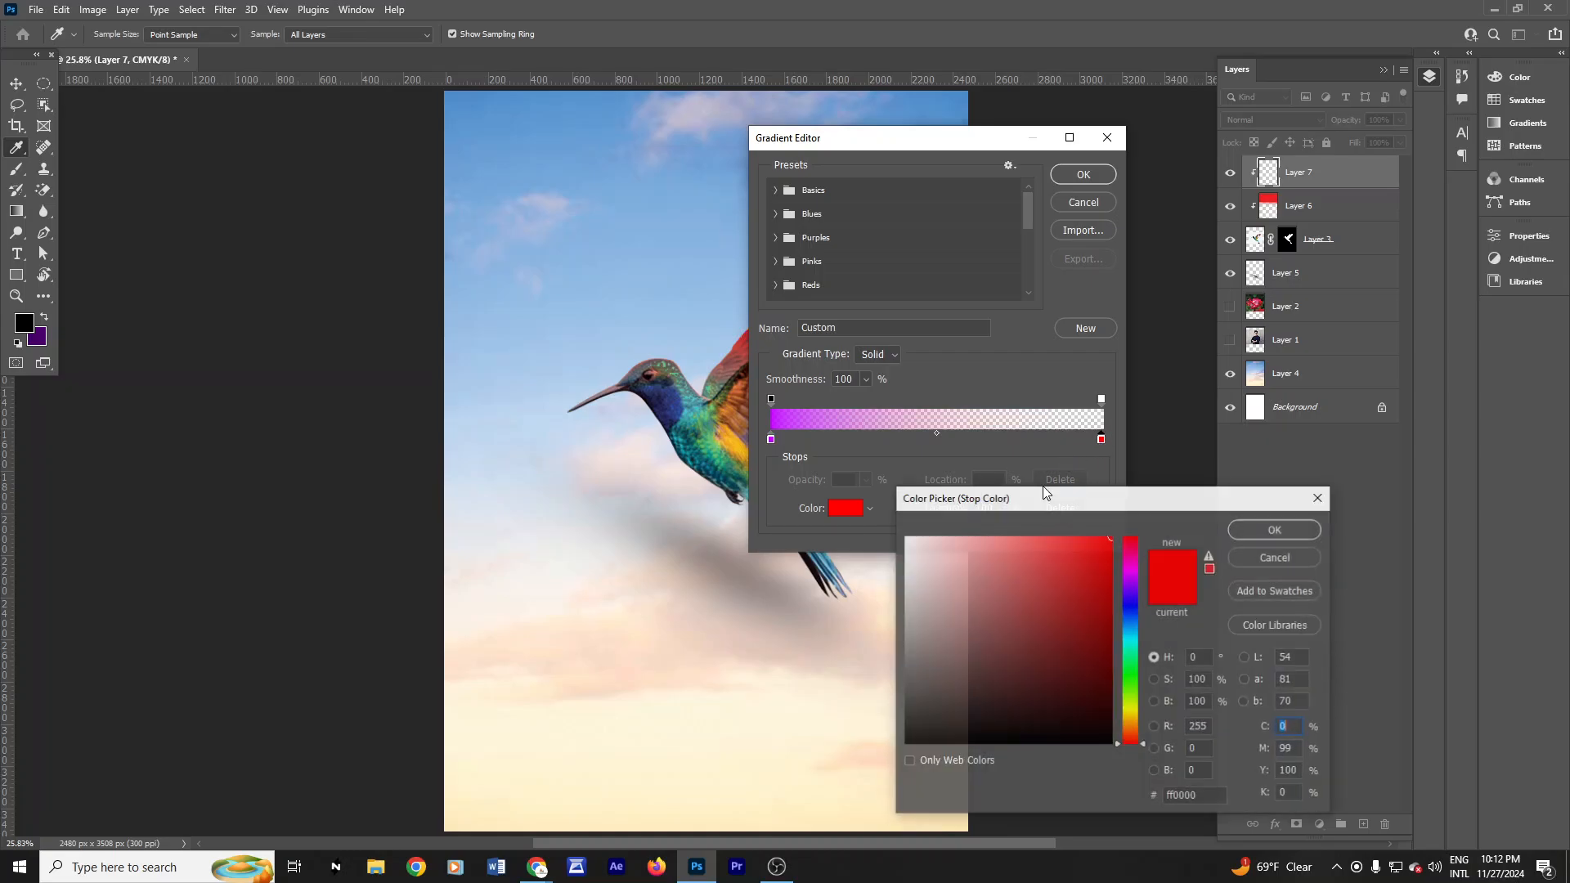
pyautogui.click(1131, 571)
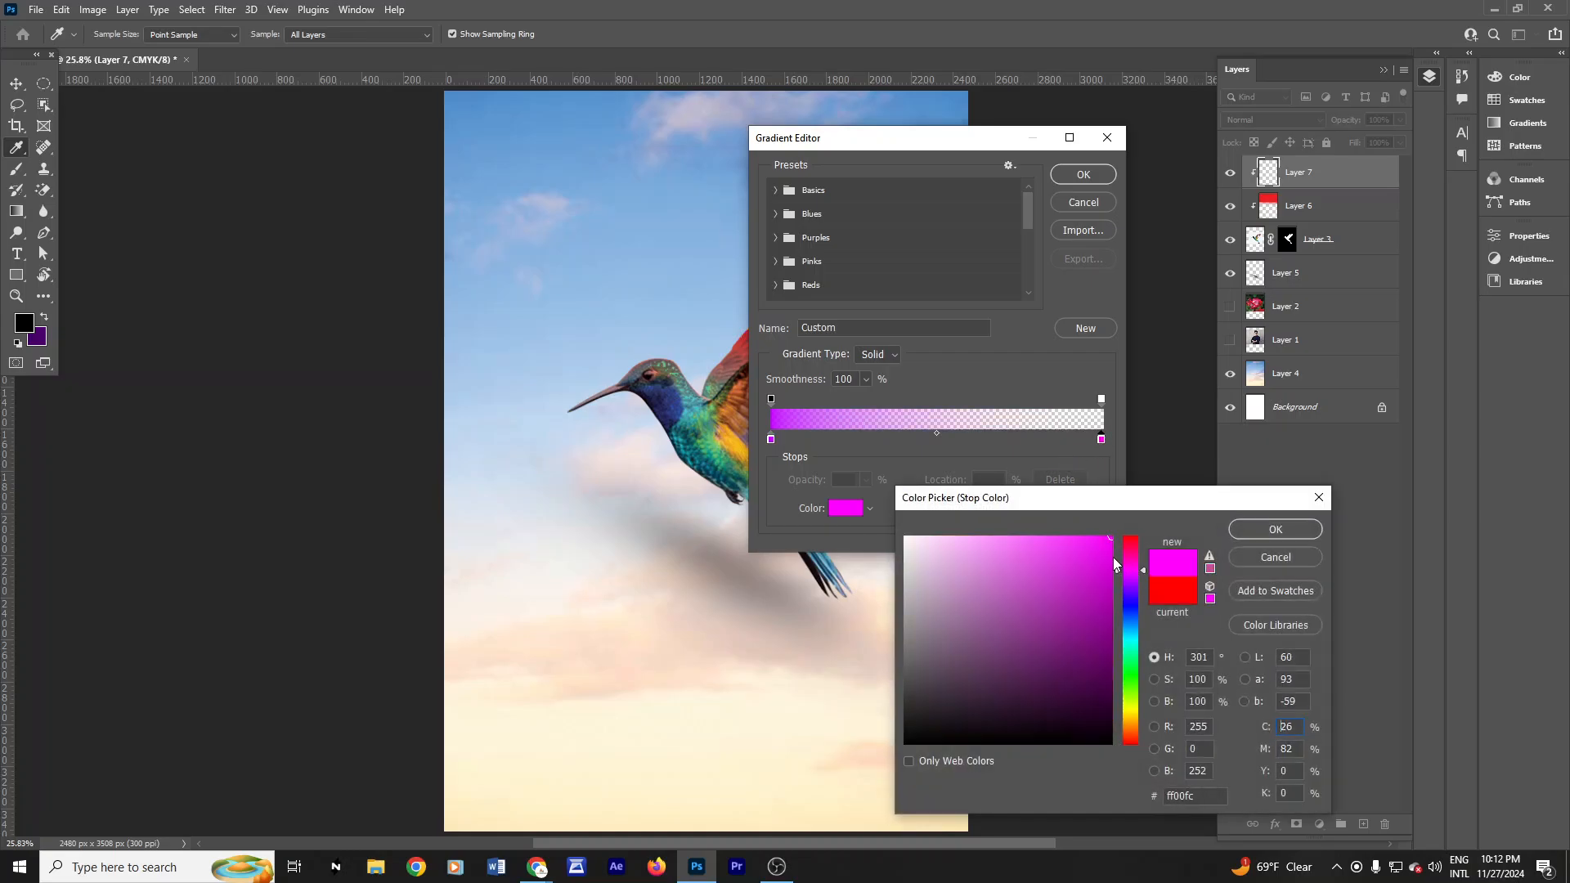
pyautogui.click(1269, 528)
pyautogui.click(1094, 175)
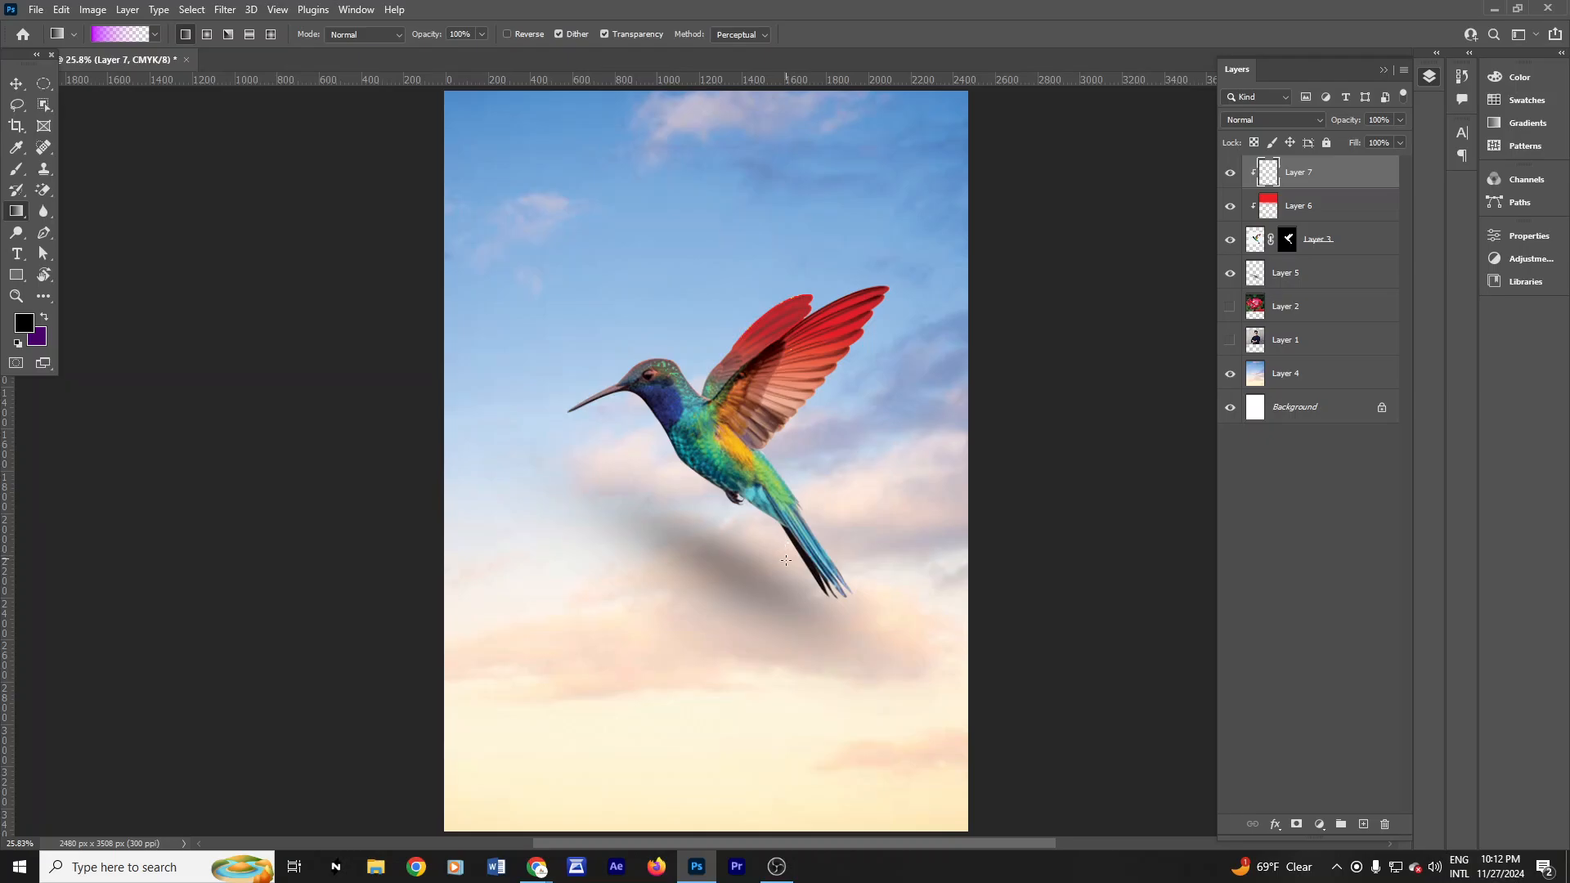
pyautogui.moveTo(786, 560); pyautogui.dragTo(808, 426)
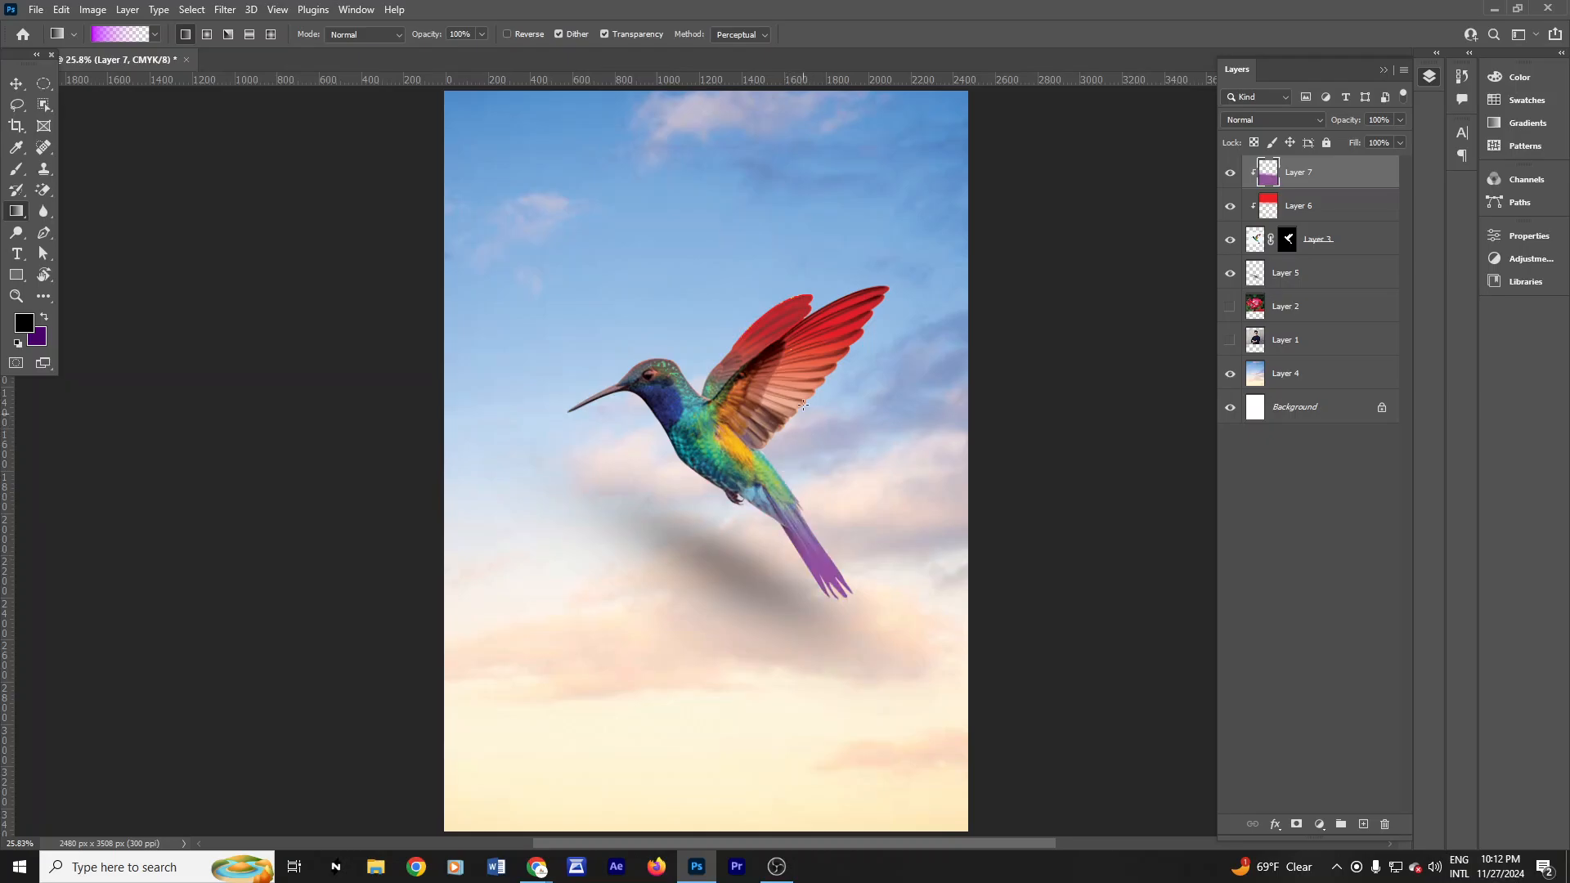
# Step: Switch to the Google Meet call in Chrome, hide the screen-sharing notice and return to Photoshop
pyautogui.moveTo(537, 867)
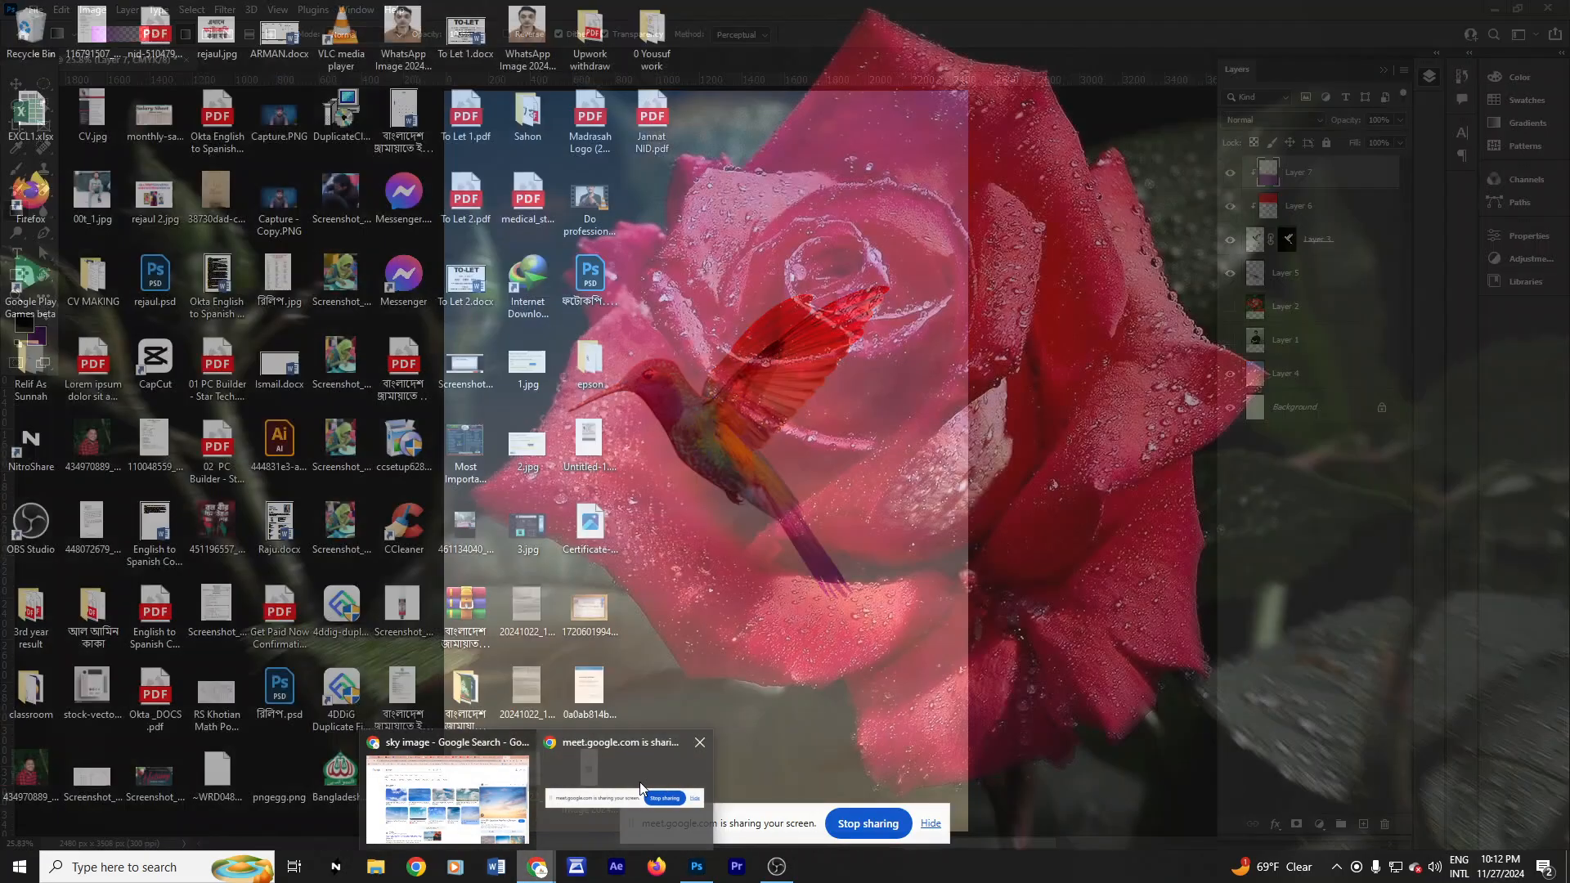
pyautogui.click(638, 781)
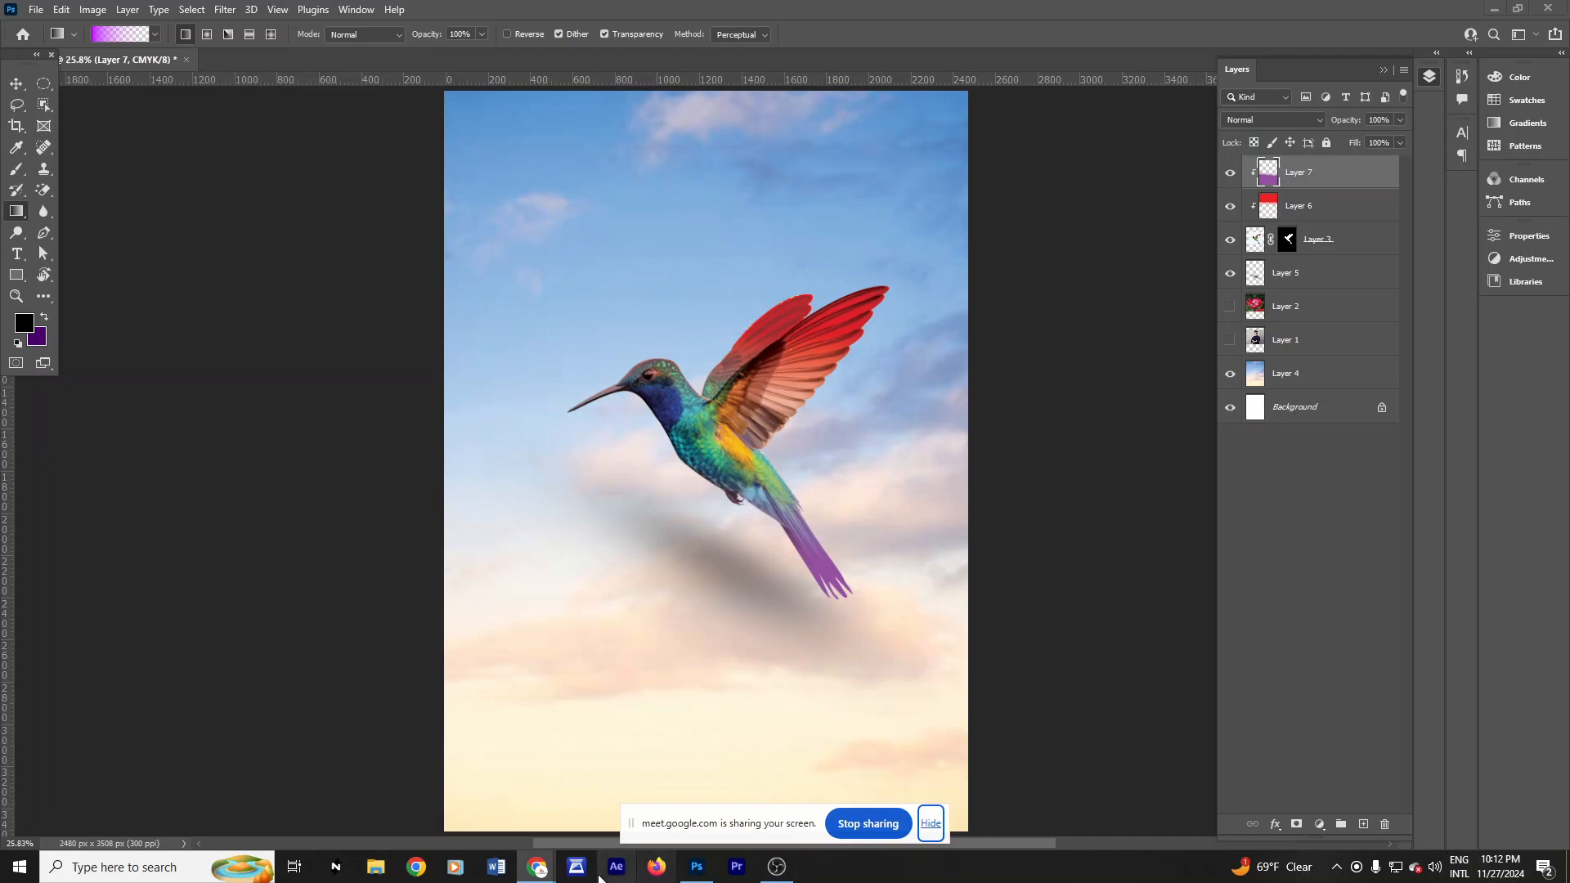
pyautogui.moveTo(527, 868)
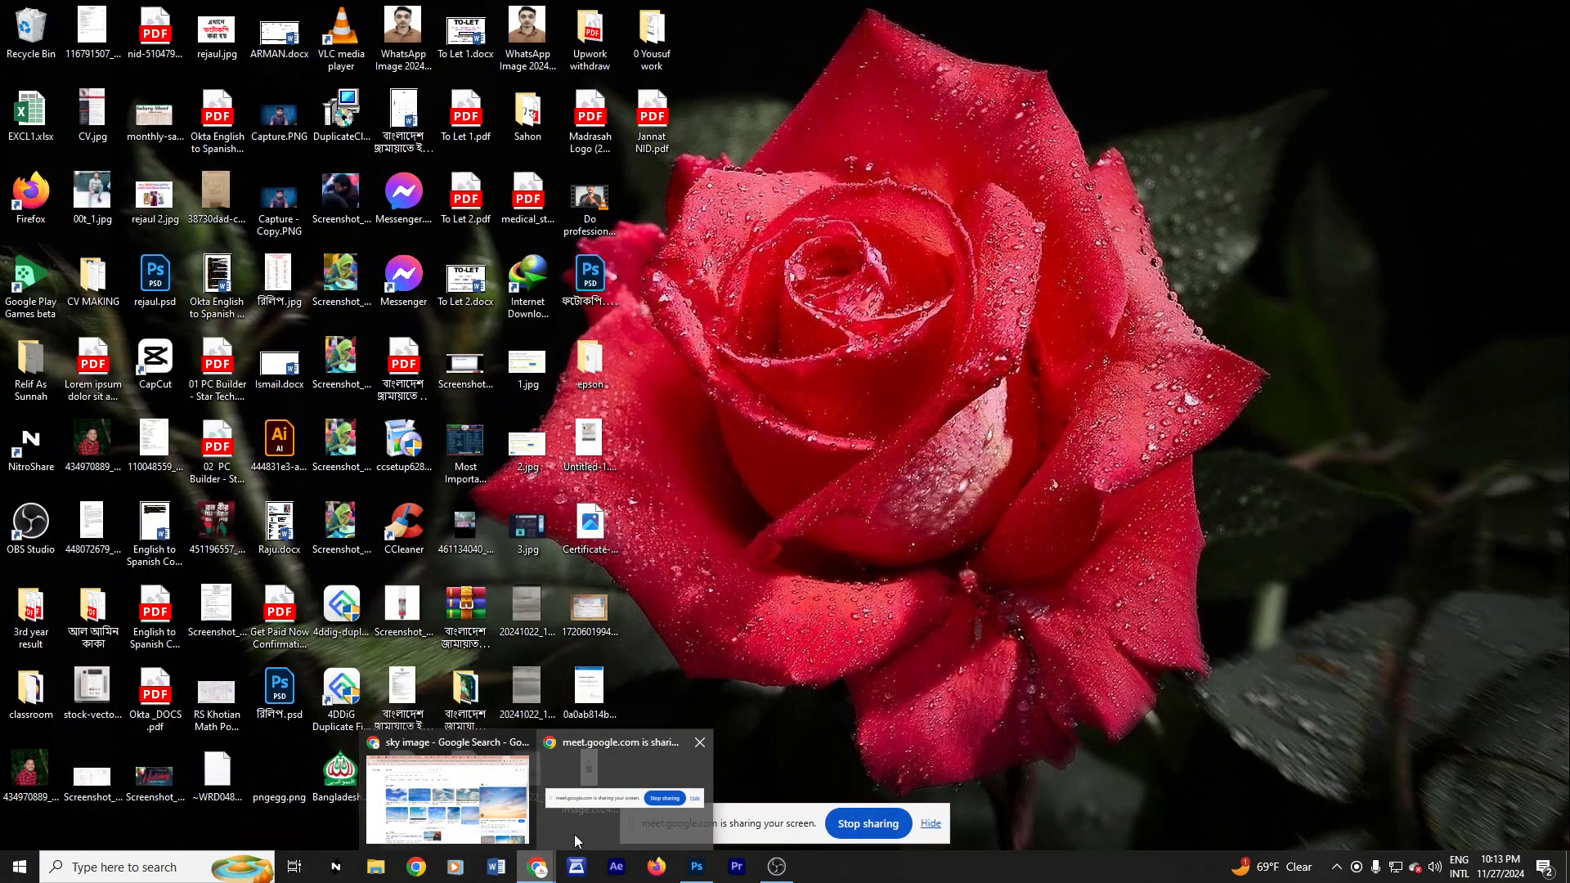
pyautogui.moveTo(484, 797)
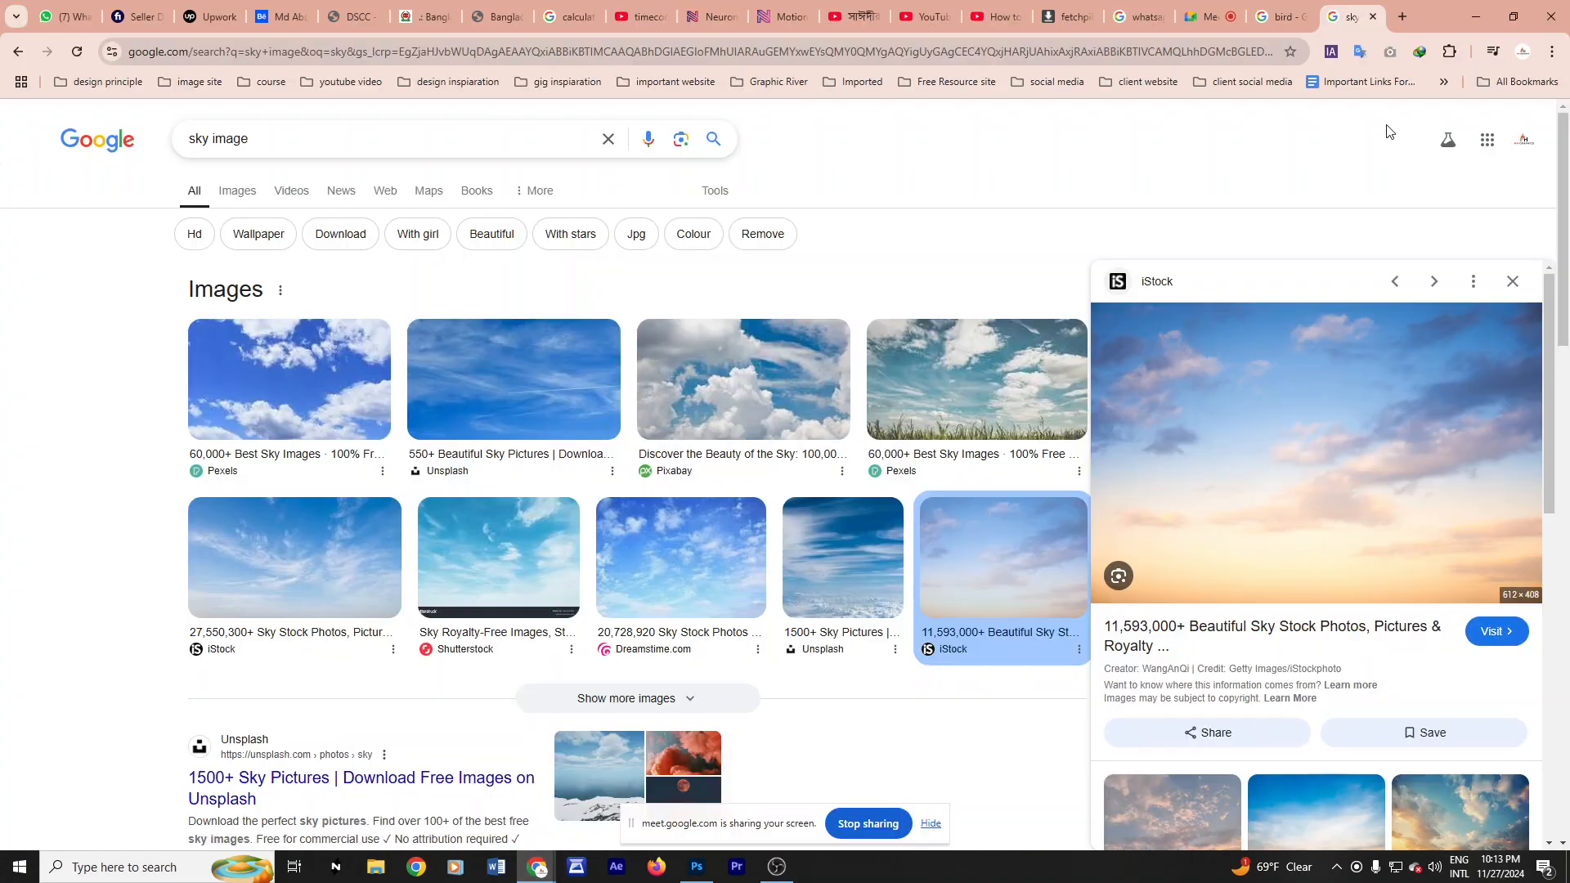
pyautogui.click(1215, 13)
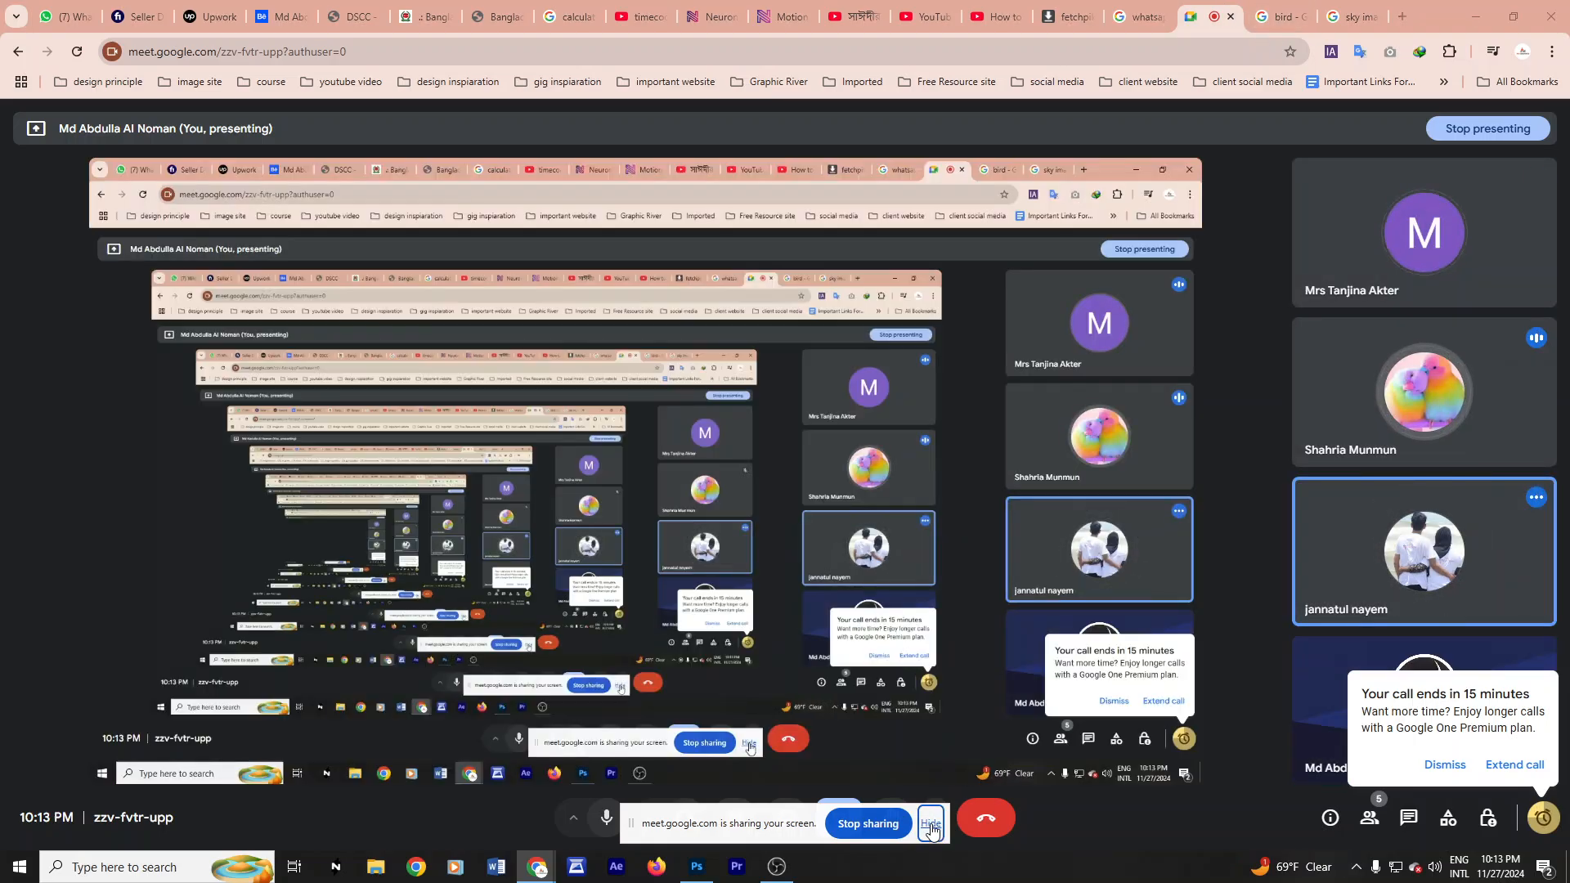
pyautogui.click(930, 824)
pyautogui.click(695, 866)
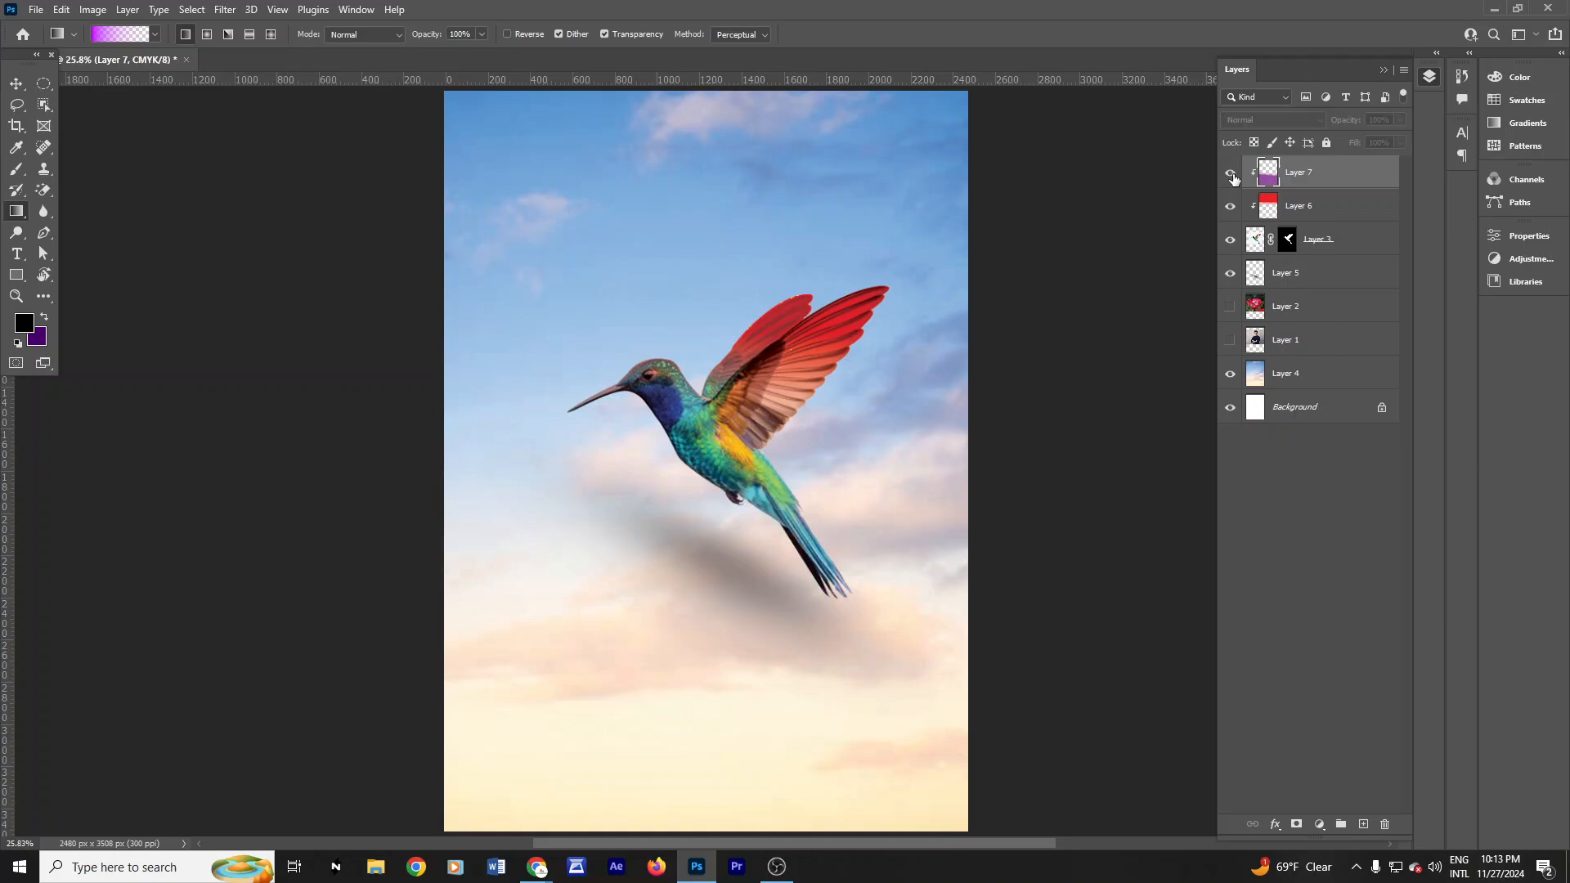
# Step: Try the Linear Burn blend mode on the purple gradient layer and compare the tail with that layer hidden and shown
pyautogui.click(1287, 122)
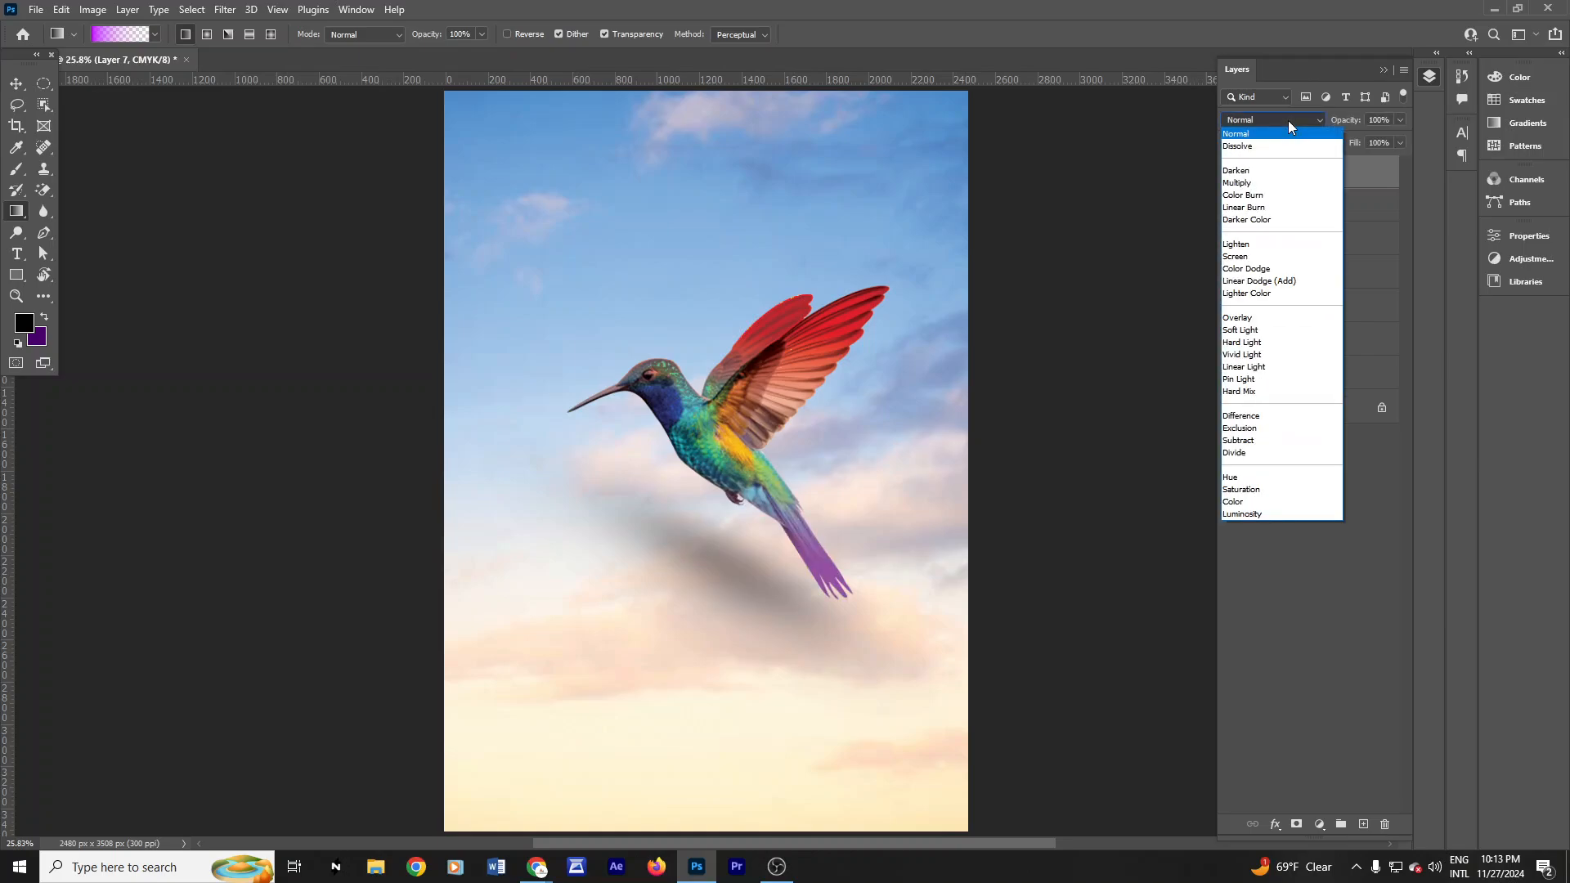
pyautogui.click(1269, 207)
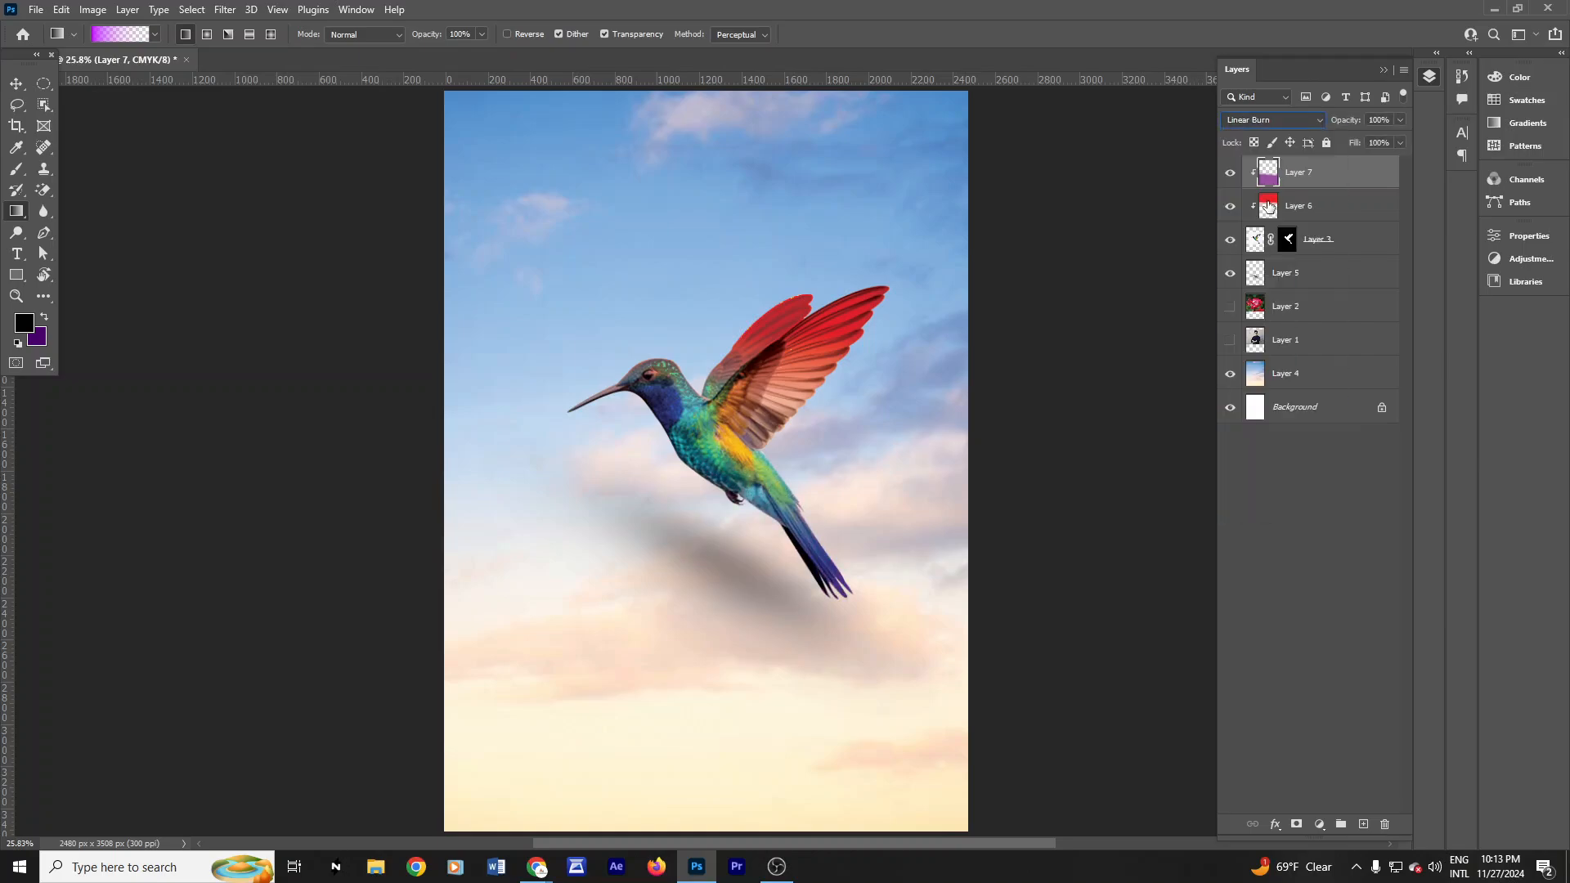
pyautogui.click(1229, 174)
pyautogui.click(1230, 175)
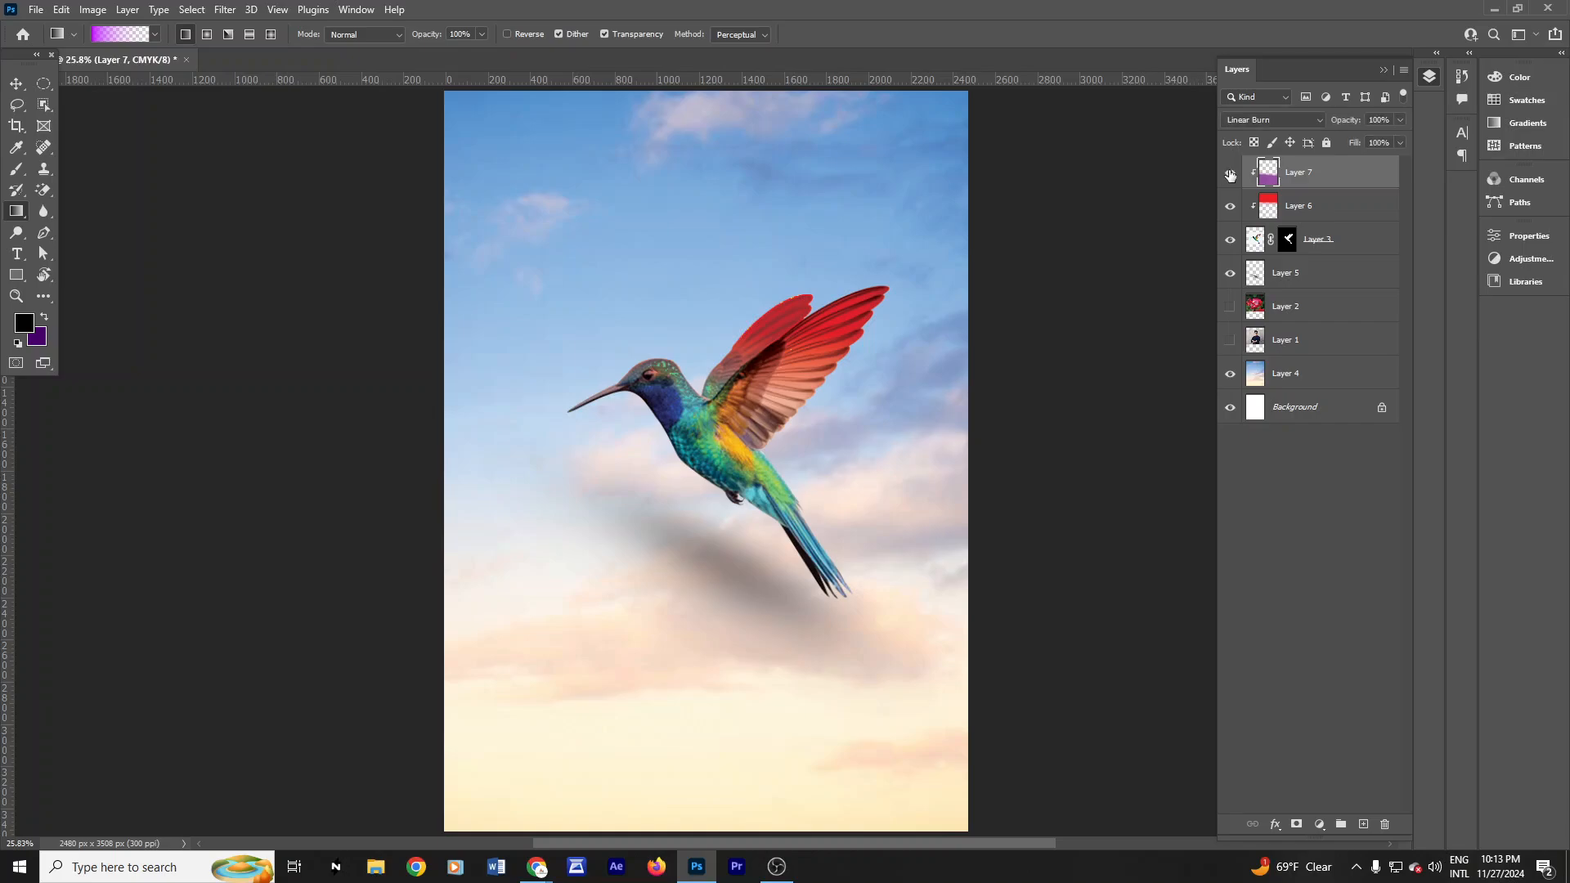
pyautogui.click(1230, 176)
pyautogui.click(1230, 176)
pyautogui.click(1230, 176)
pyautogui.click(1231, 175)
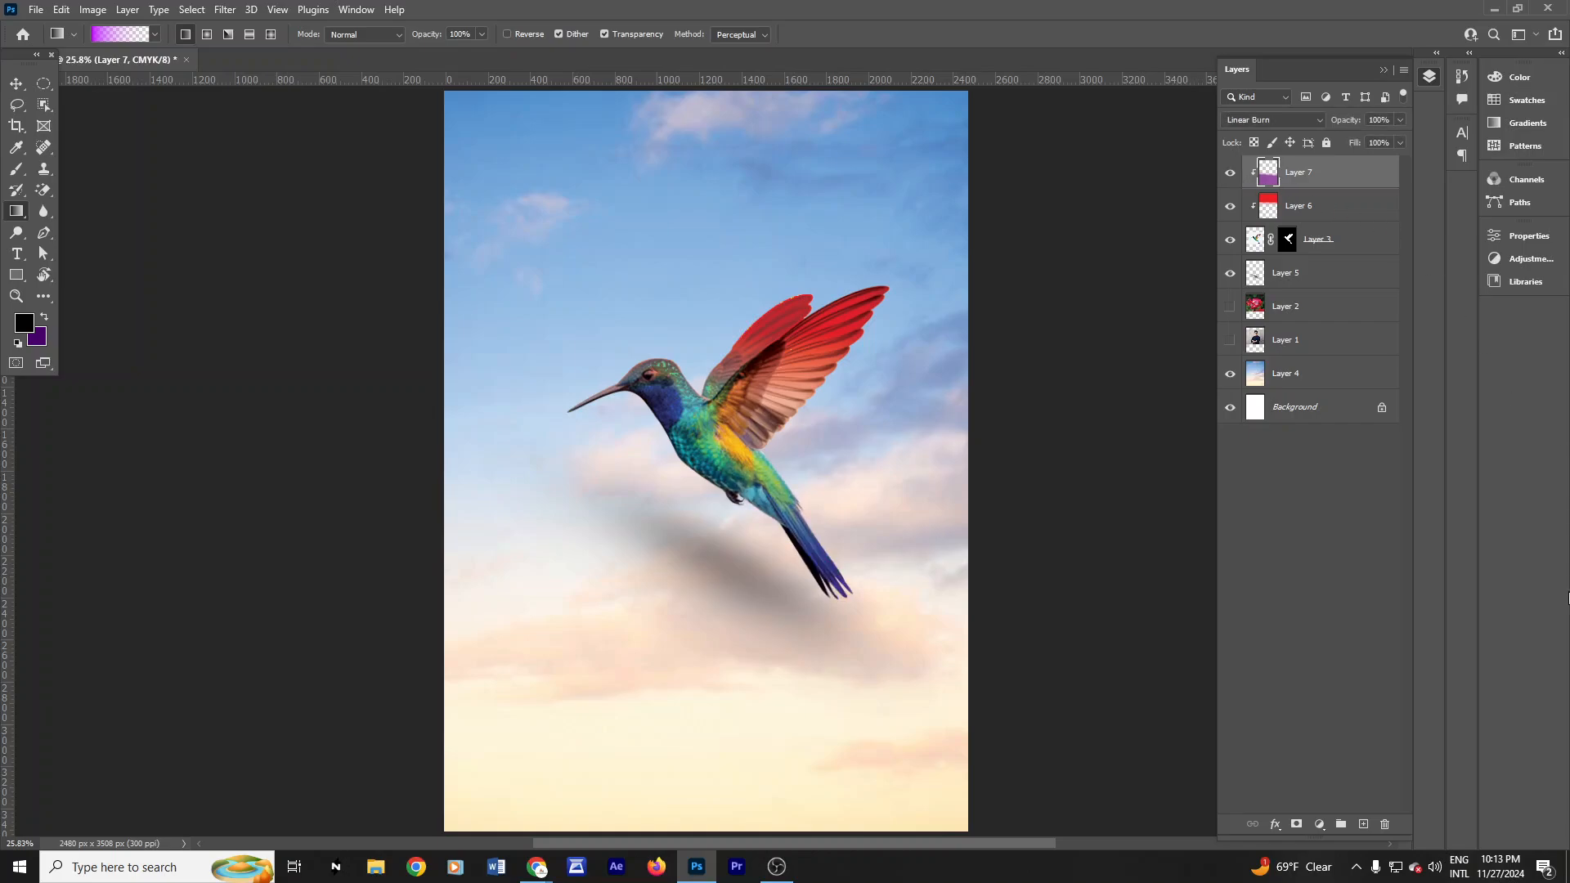
# Step: Try Color Burn on the purple gradient layer and settle on the Multiply blend mode
pyautogui.press('v')
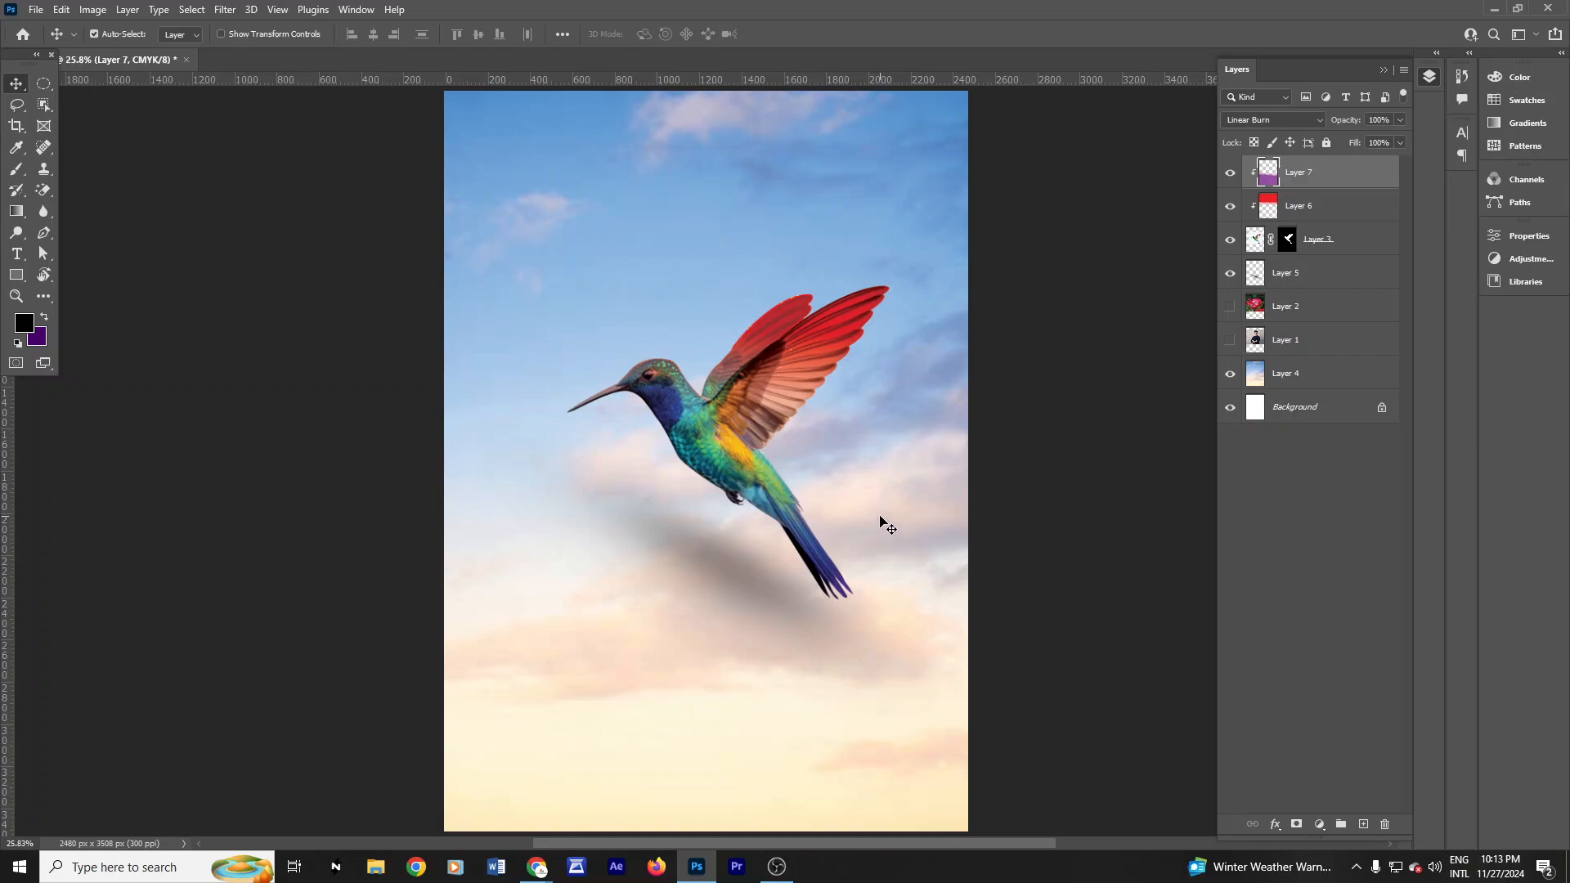
pyautogui.click(1291, 121)
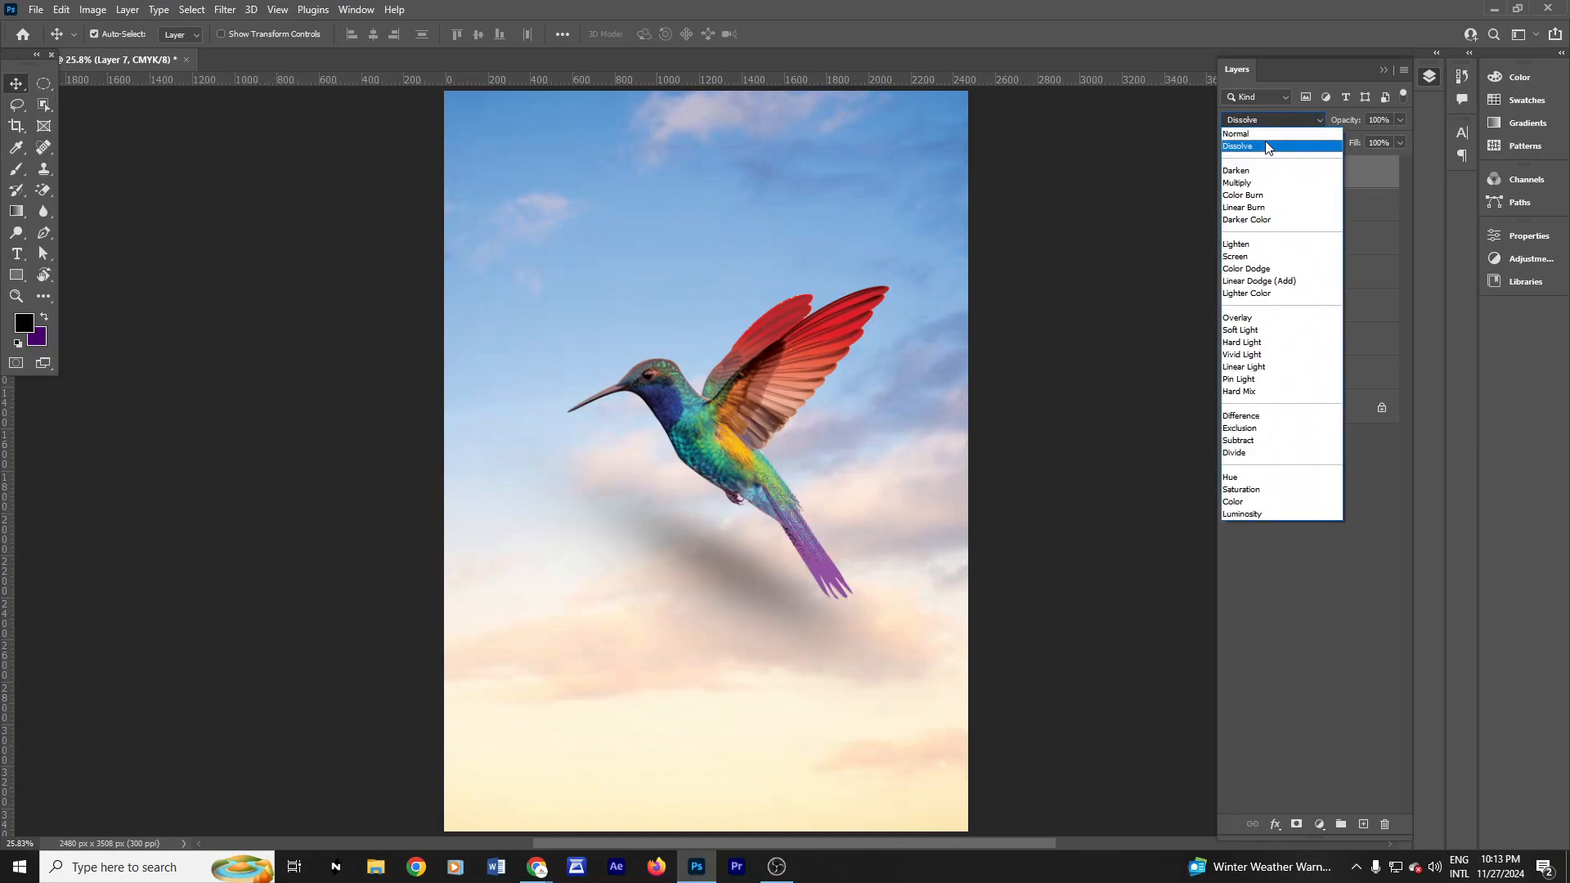
pyautogui.click(1247, 194)
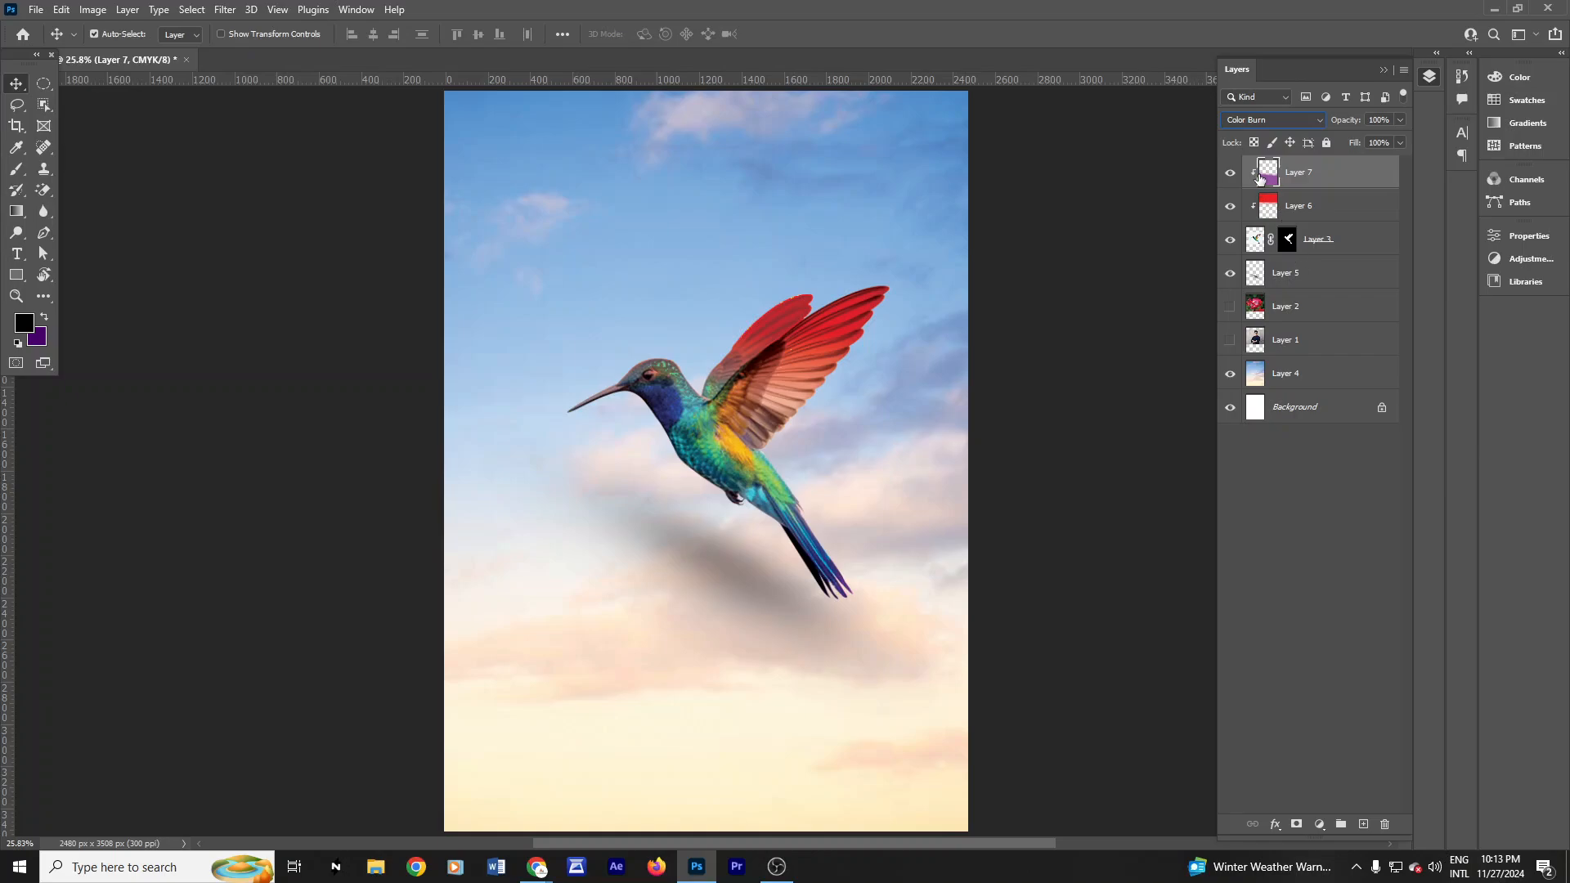
pyautogui.click(1281, 123)
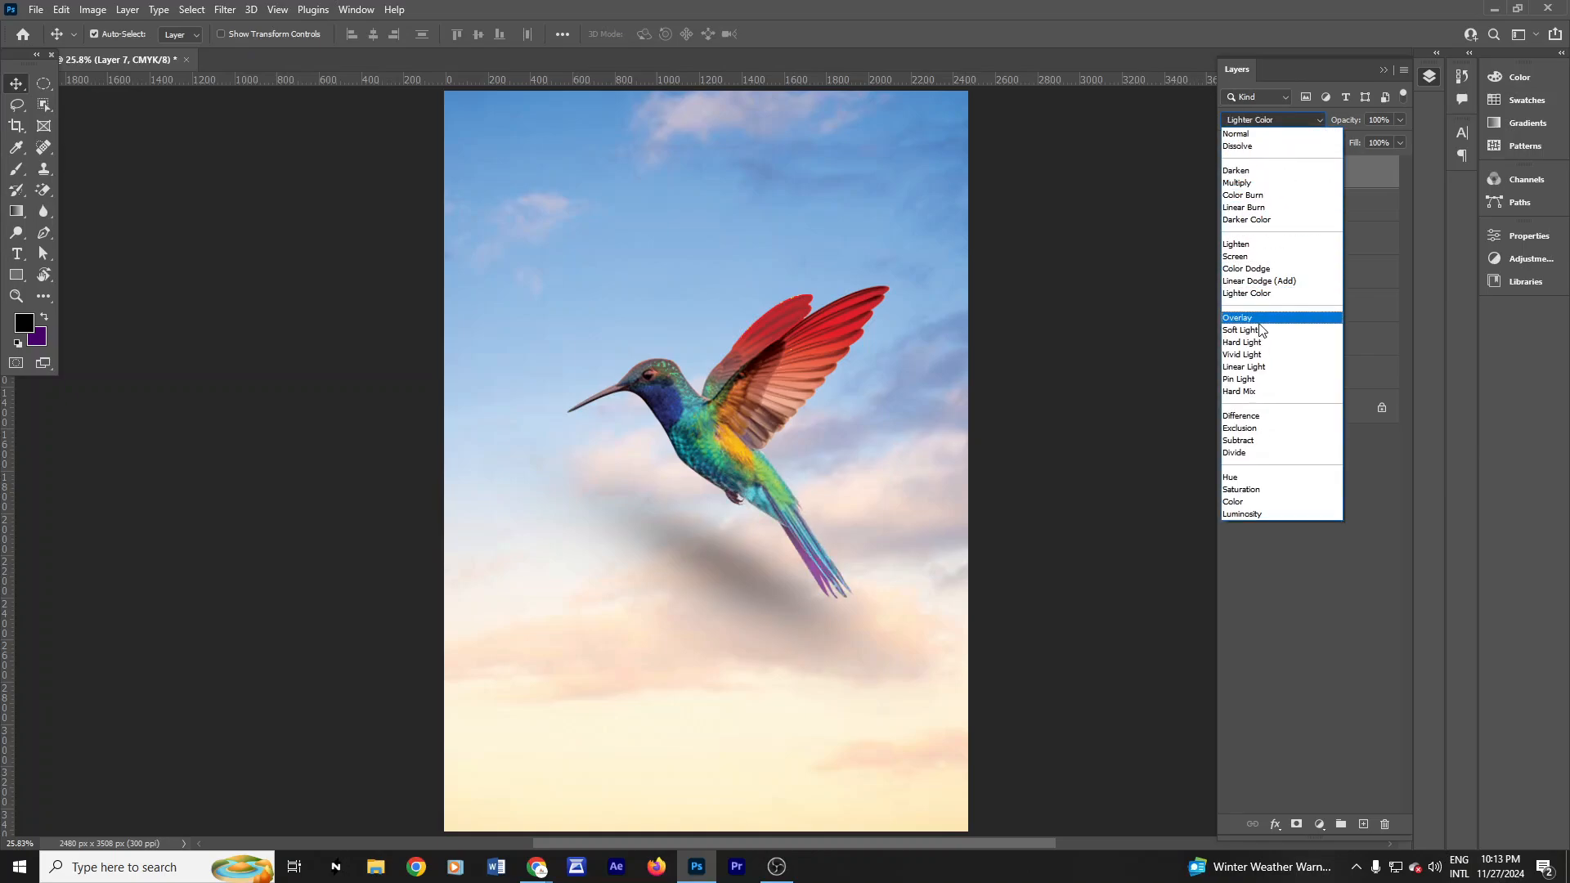
pyautogui.click(1239, 183)
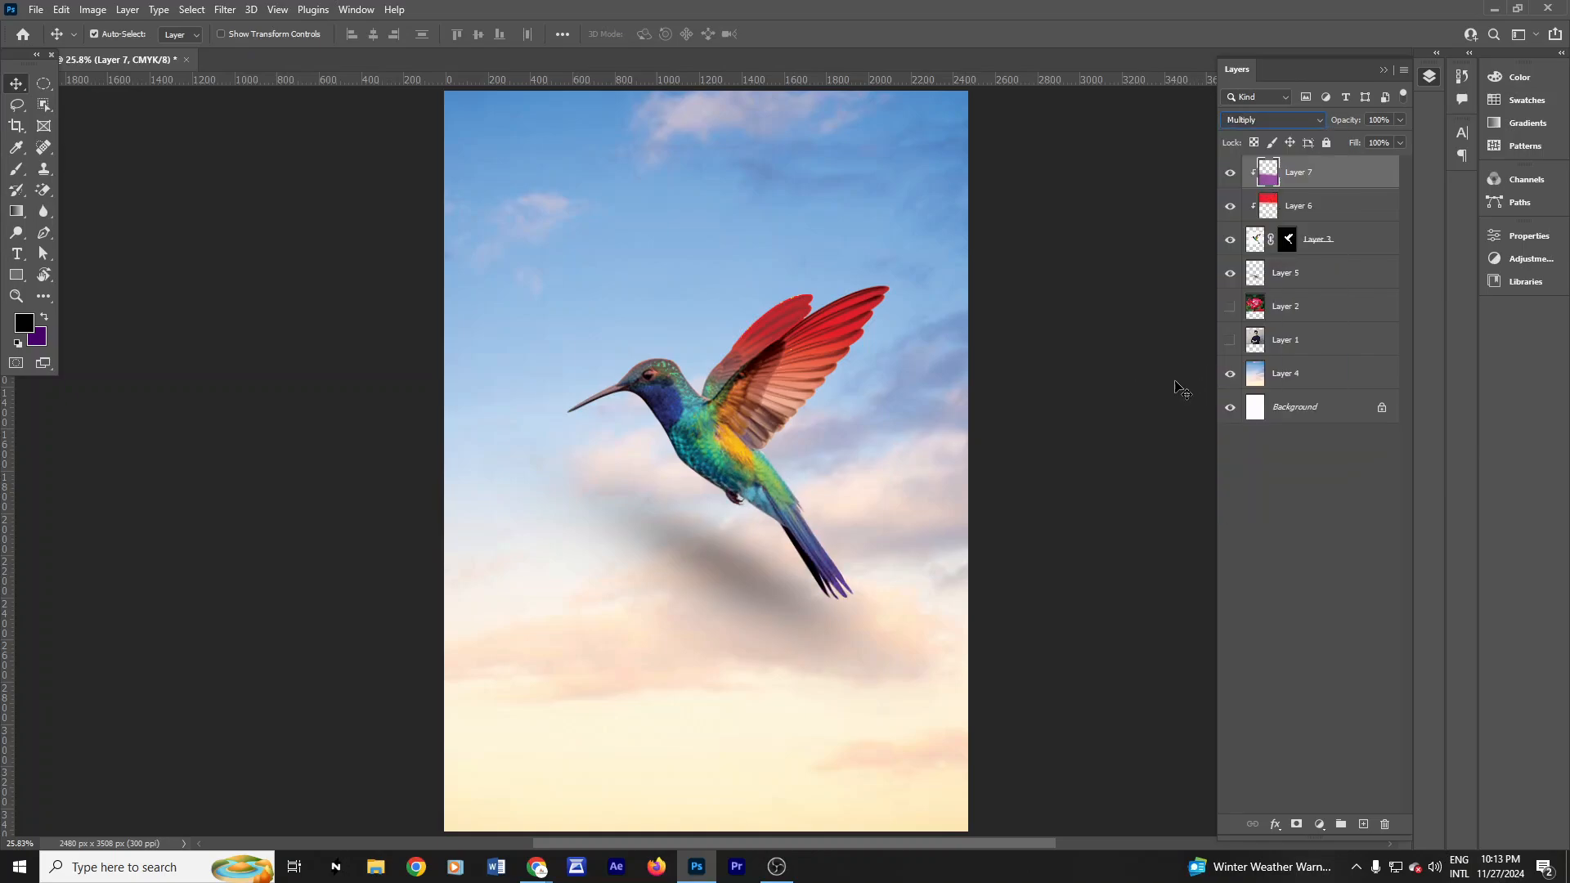
# Step: Show and select the rose photo on Layer 2, and hide the hummingbird, its shadow and both gradient layers
pyautogui.moveTo(38, 237); pyautogui.dragTo(107, 235)
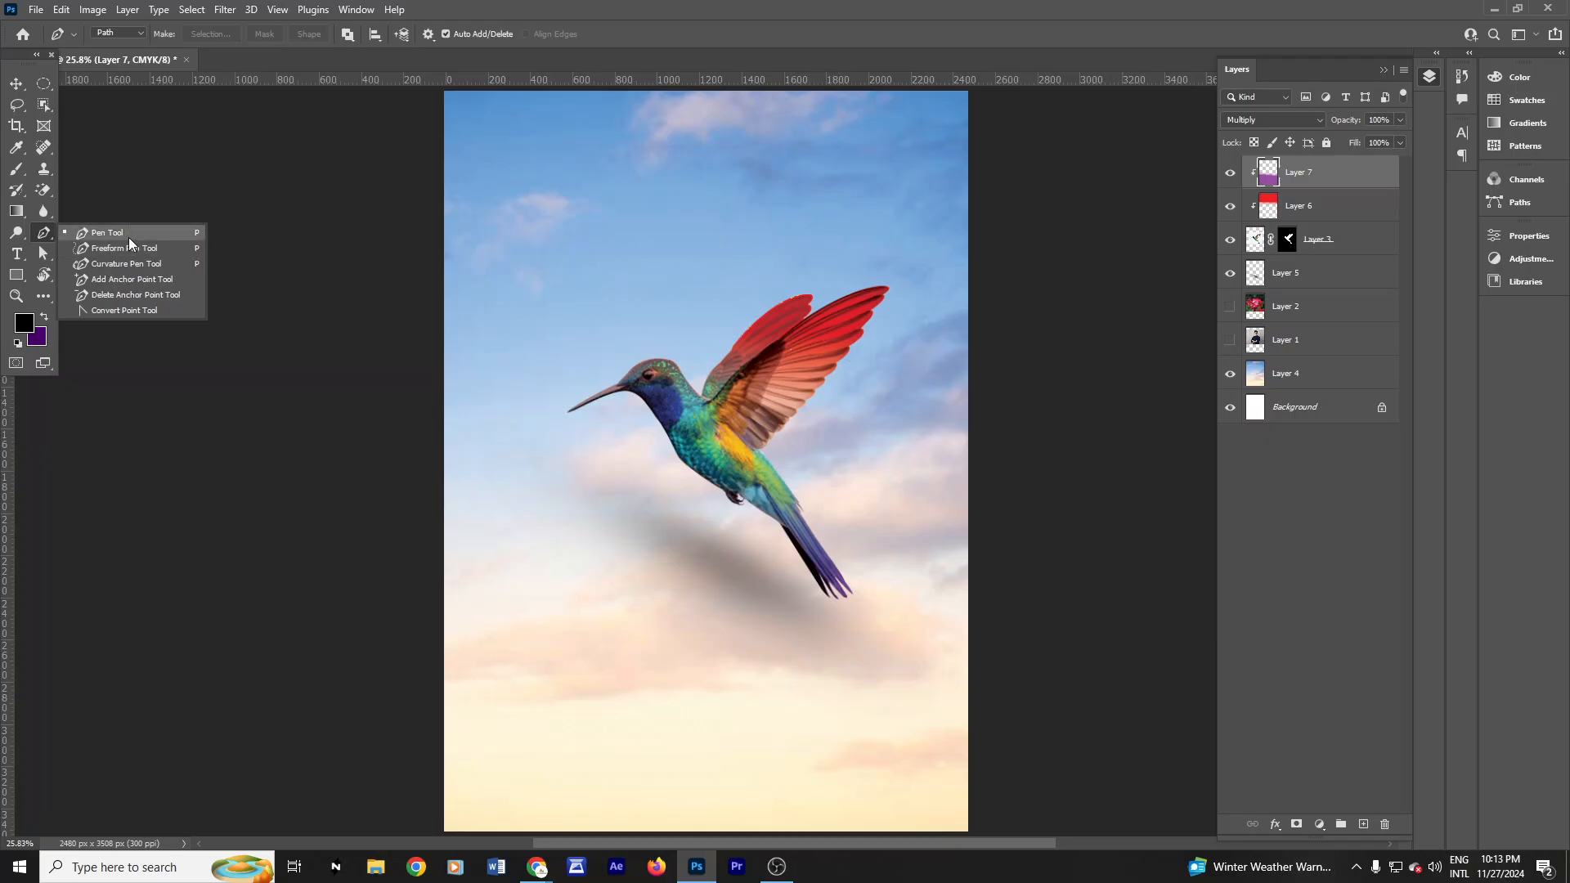
pyautogui.click(17, 83)
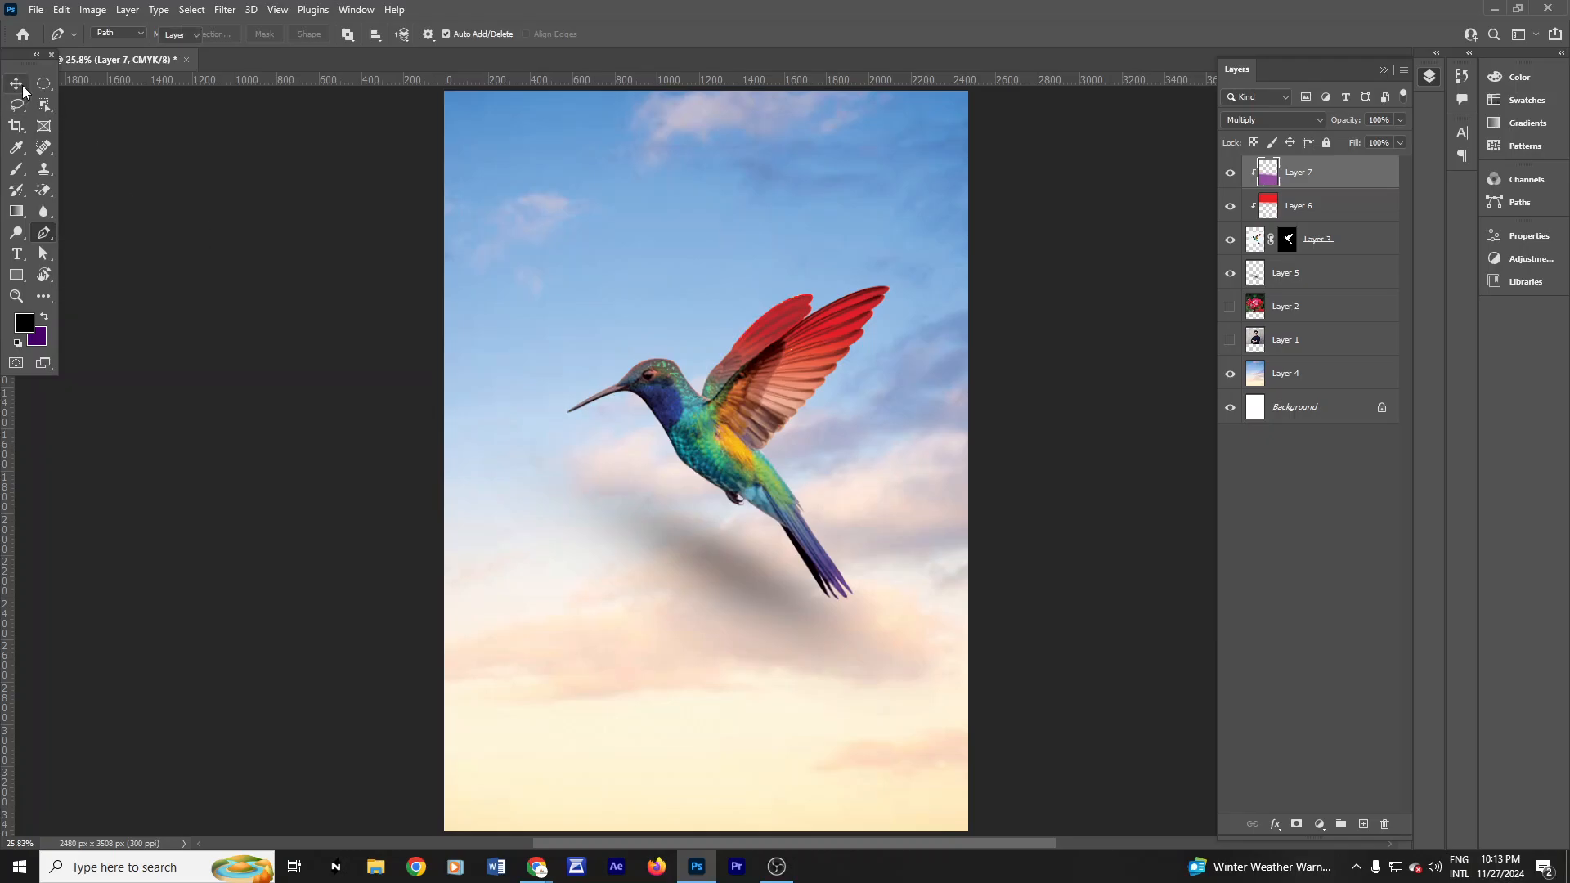
pyautogui.click(1229, 306)
pyautogui.click(1283, 309)
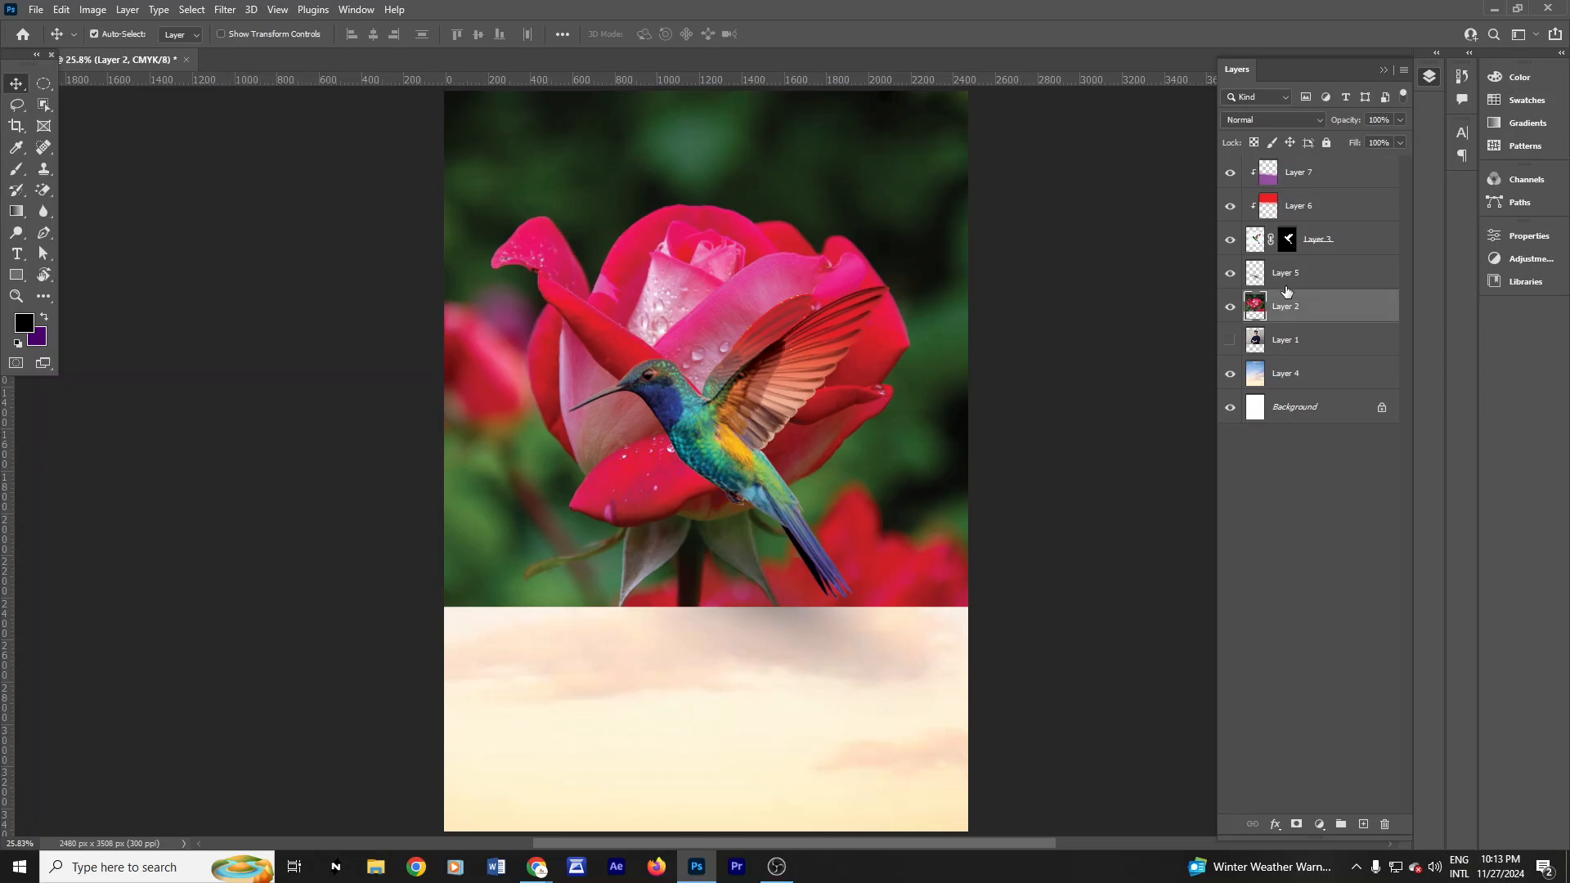
pyautogui.click(1287, 275)
pyautogui.moveTo(1236, 172); pyautogui.dragTo(1234, 278)
pyautogui.click(1230, 306)
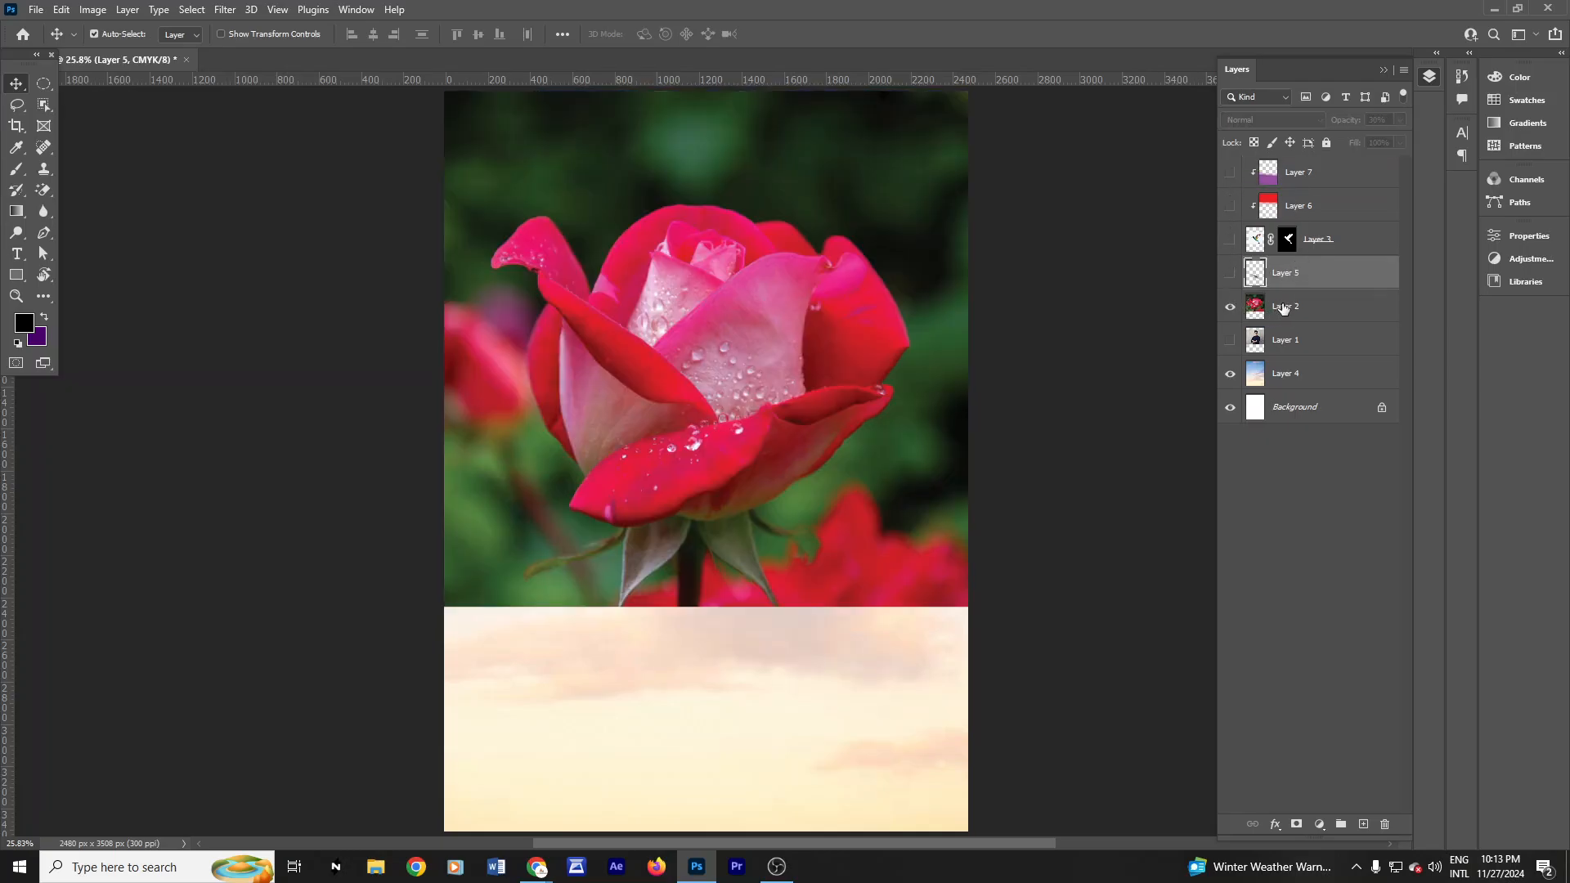
pyautogui.click(1291, 307)
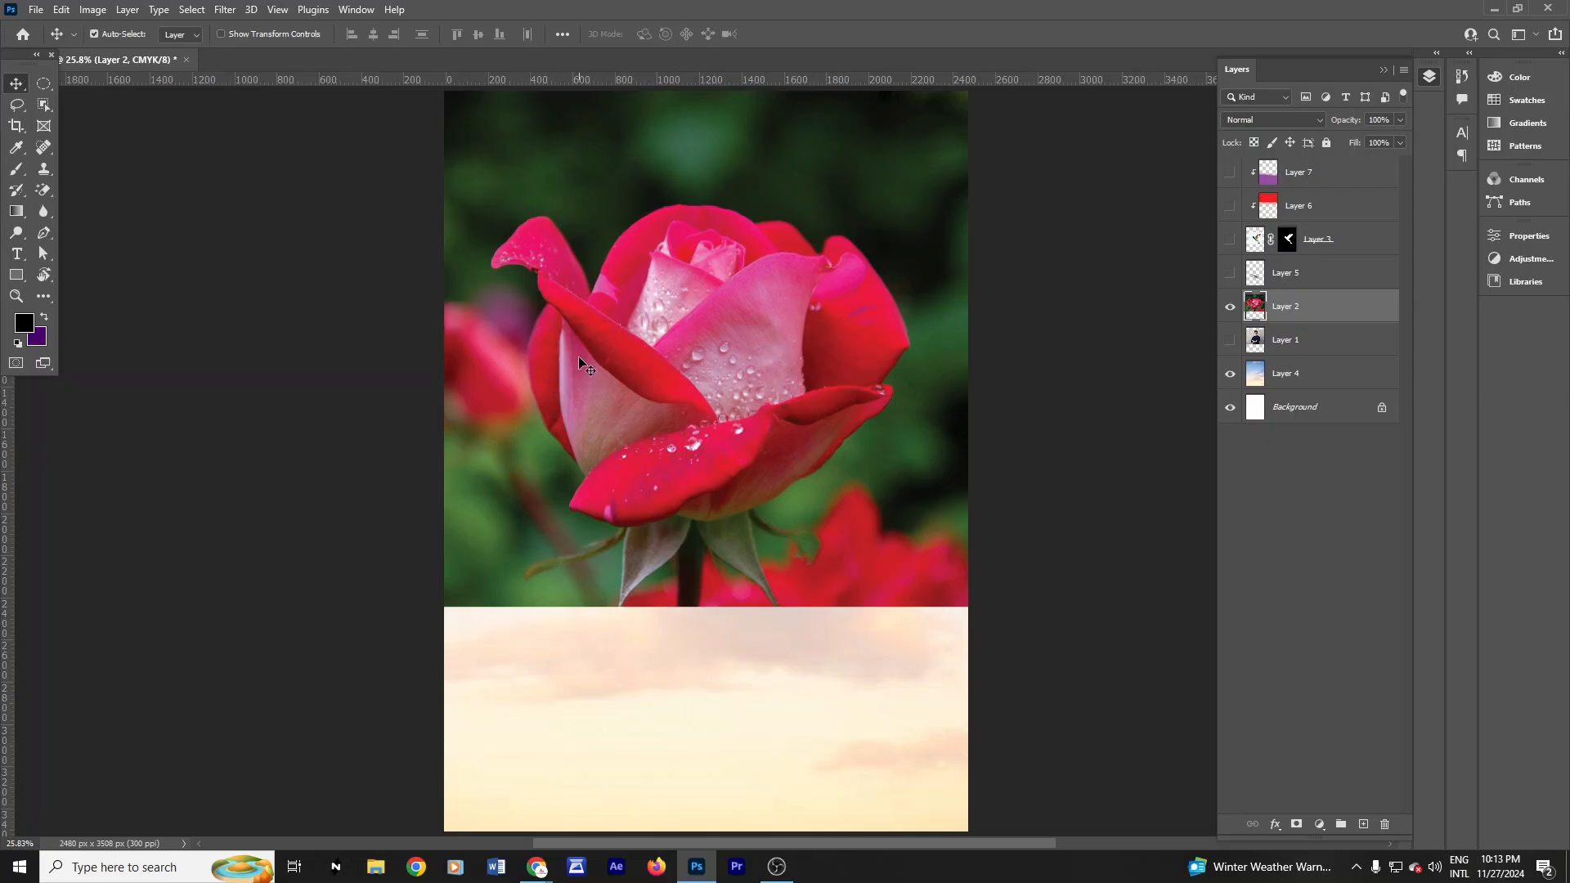
pyautogui.click(1229, 239)
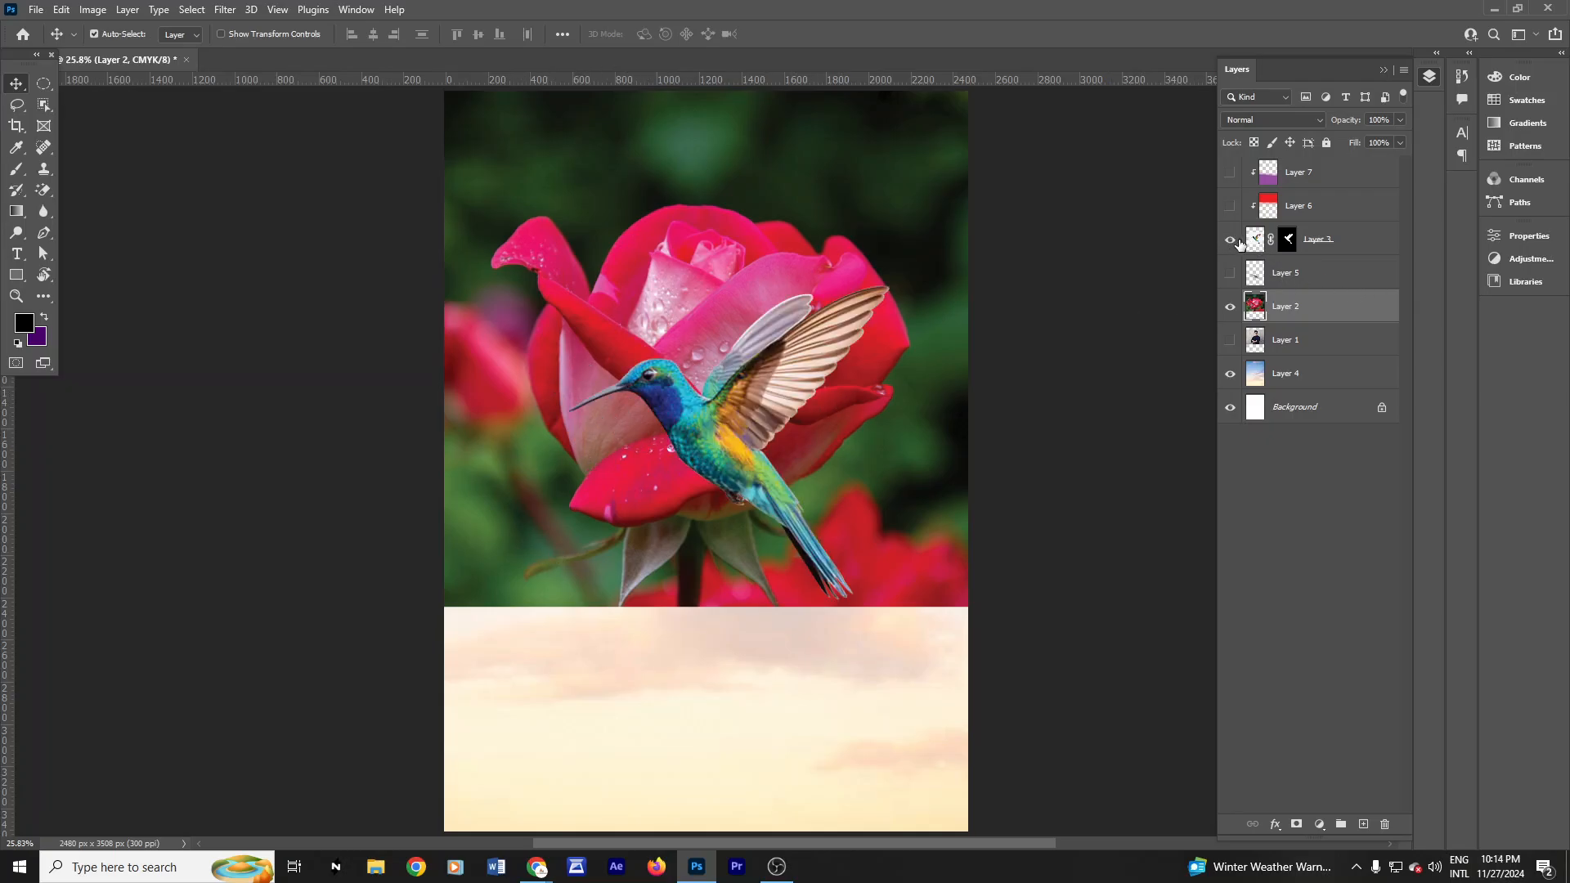
pyautogui.click(1230, 239)
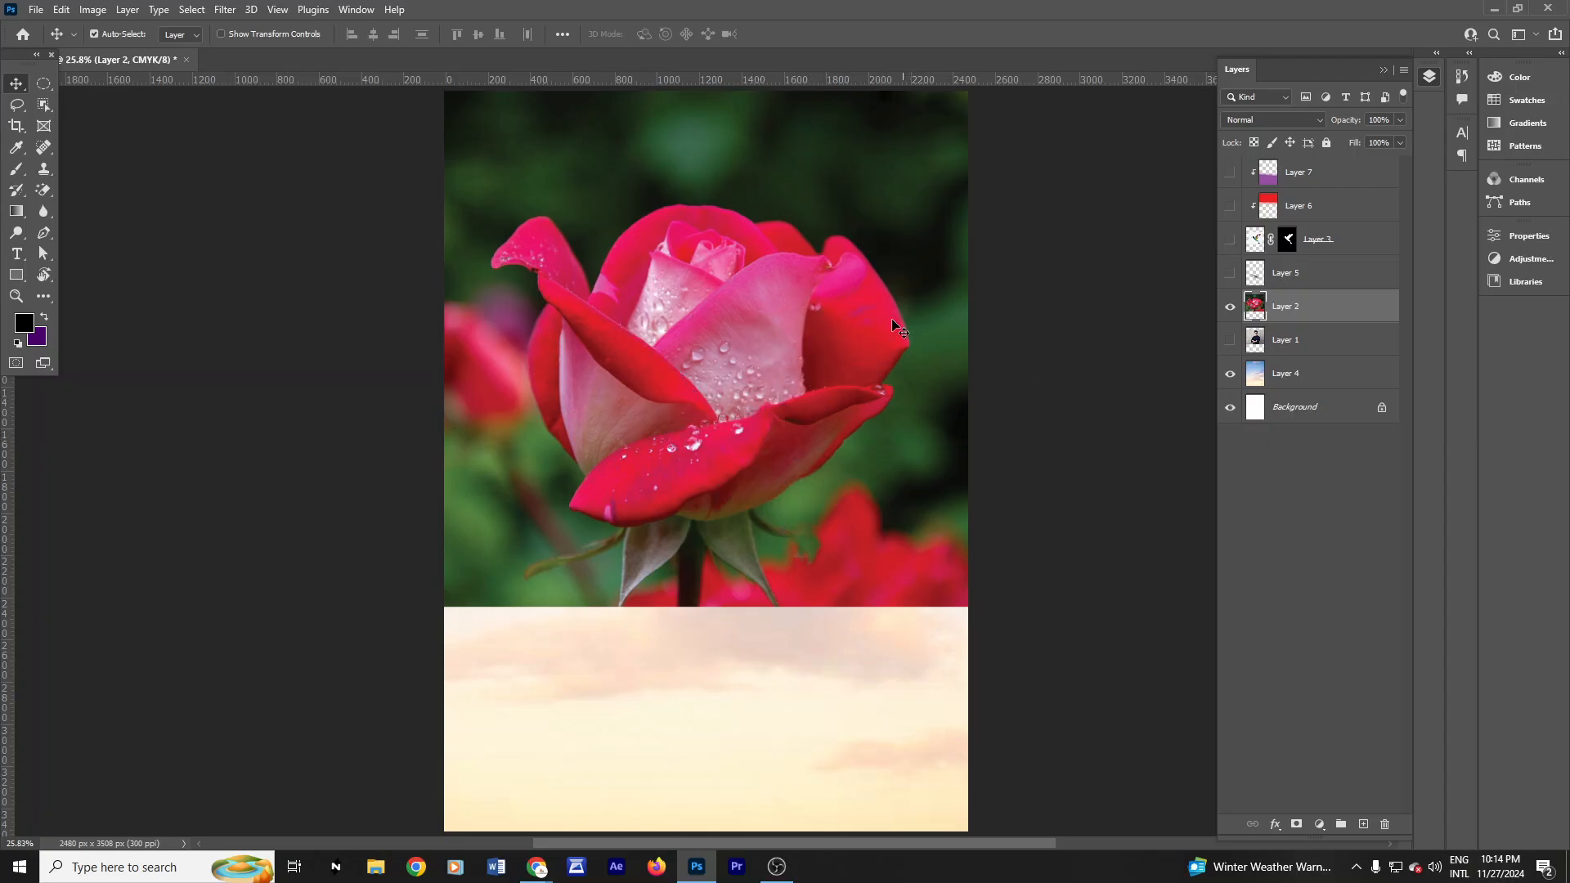
# Step: Activate the standard Pen Tool with the rose layer selected
pyautogui.rightClick(695, 304)
pyautogui.click(1112, 317)
pyautogui.click(46, 230)
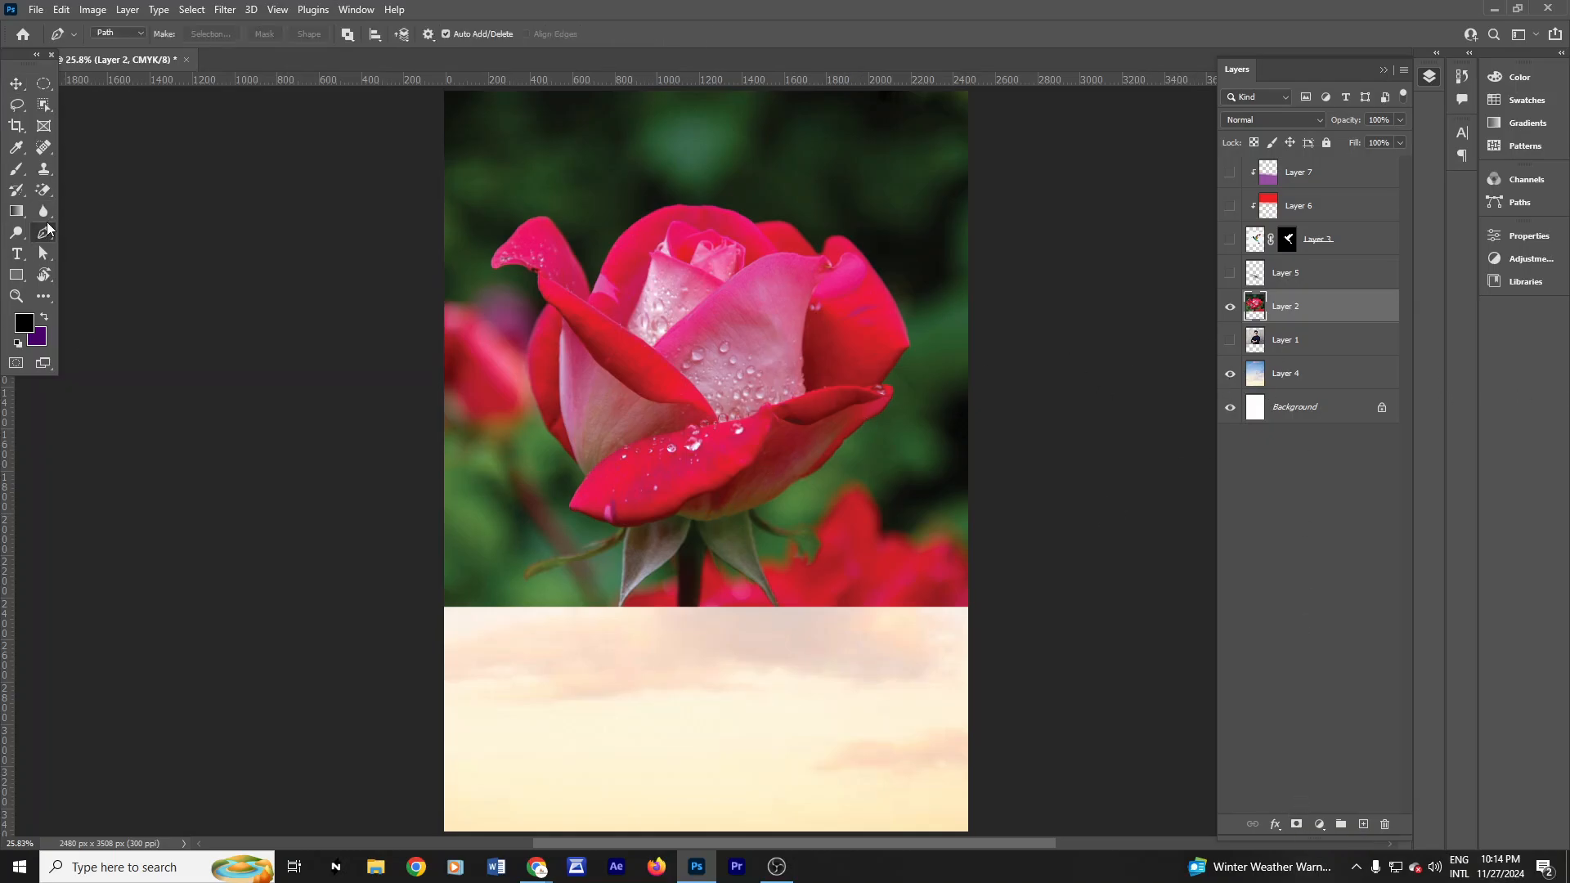
pyautogui.rightClick(46, 231)
pyautogui.click(101, 237)
pyautogui.rightClick(46, 234)
pyautogui.click(105, 239)
# Step: Switch the Pen Tool between its Shape and Path modes to compare their options, leaving it on Shape
pyautogui.click(117, 32)
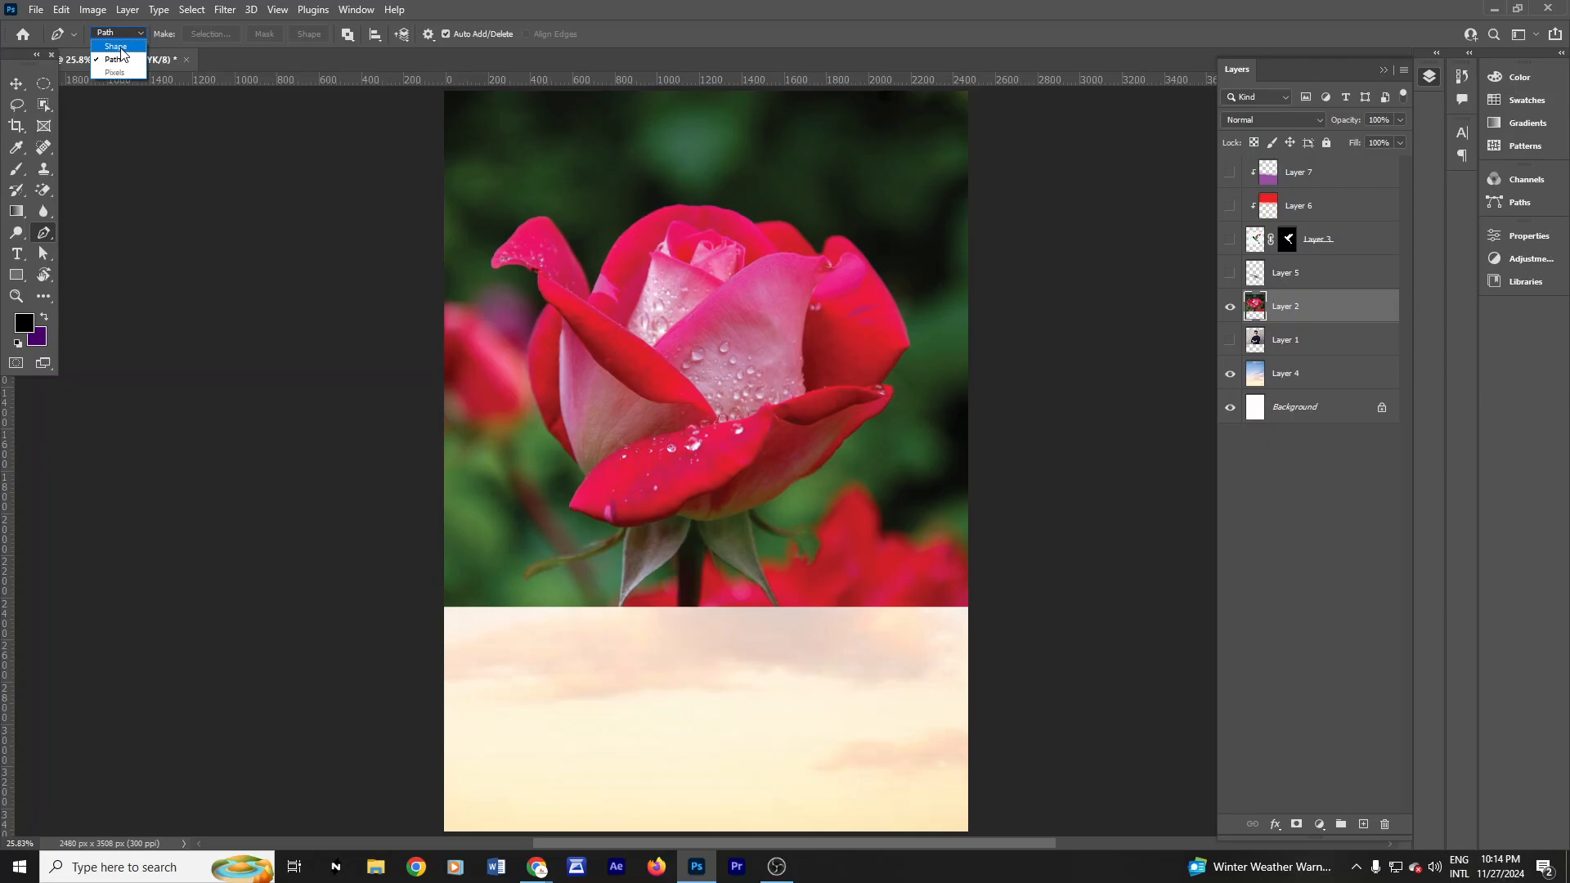
pyautogui.click(119, 48)
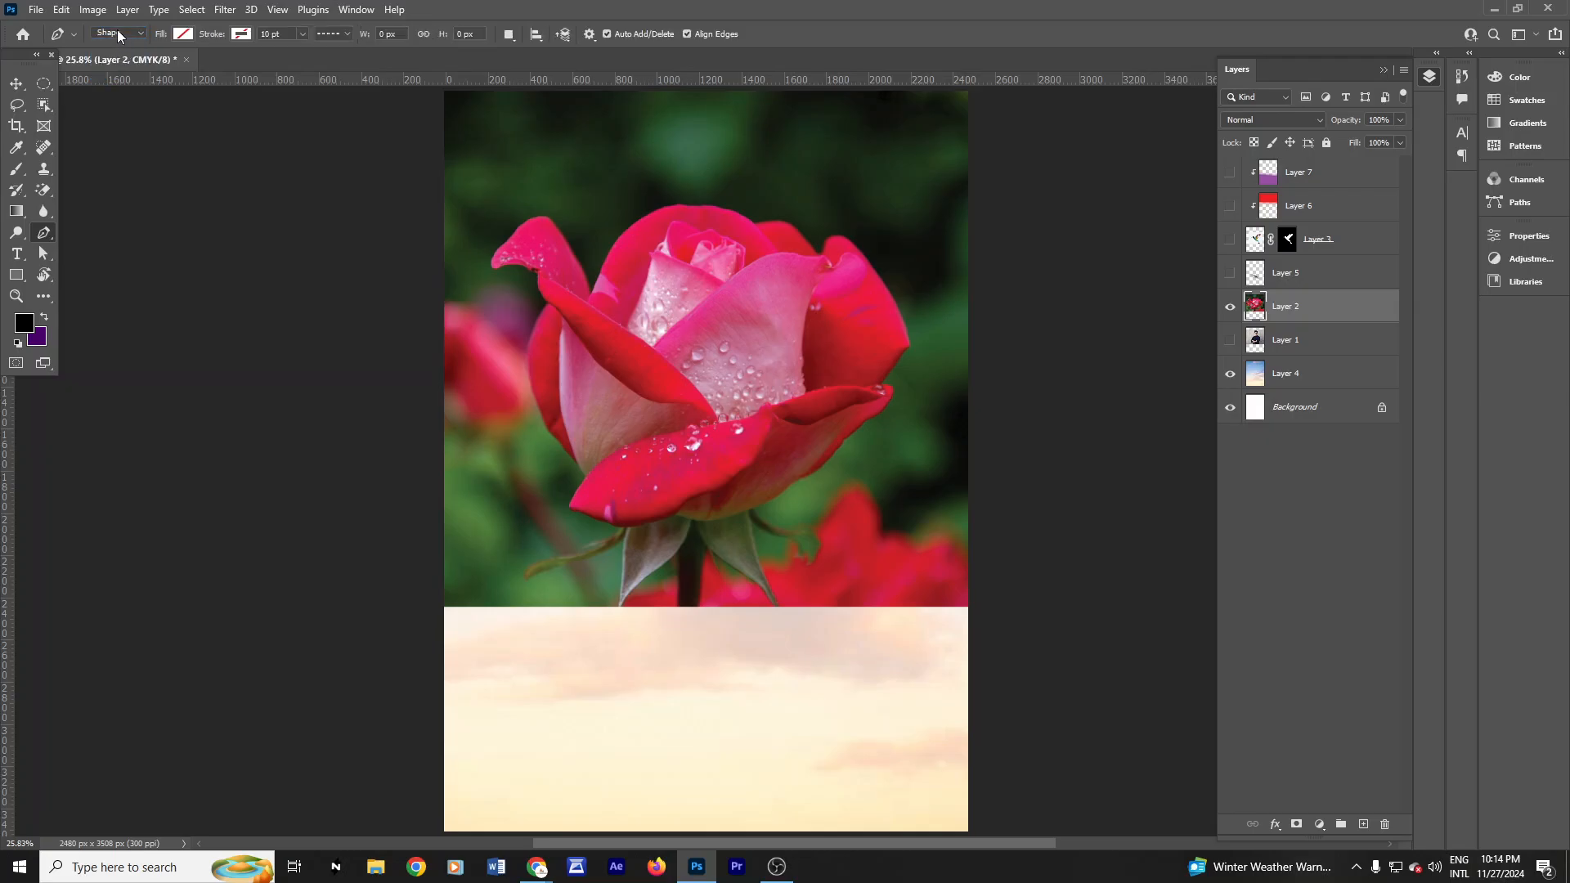
pyautogui.click(118, 33)
pyautogui.click(123, 61)
pyautogui.click(121, 33)
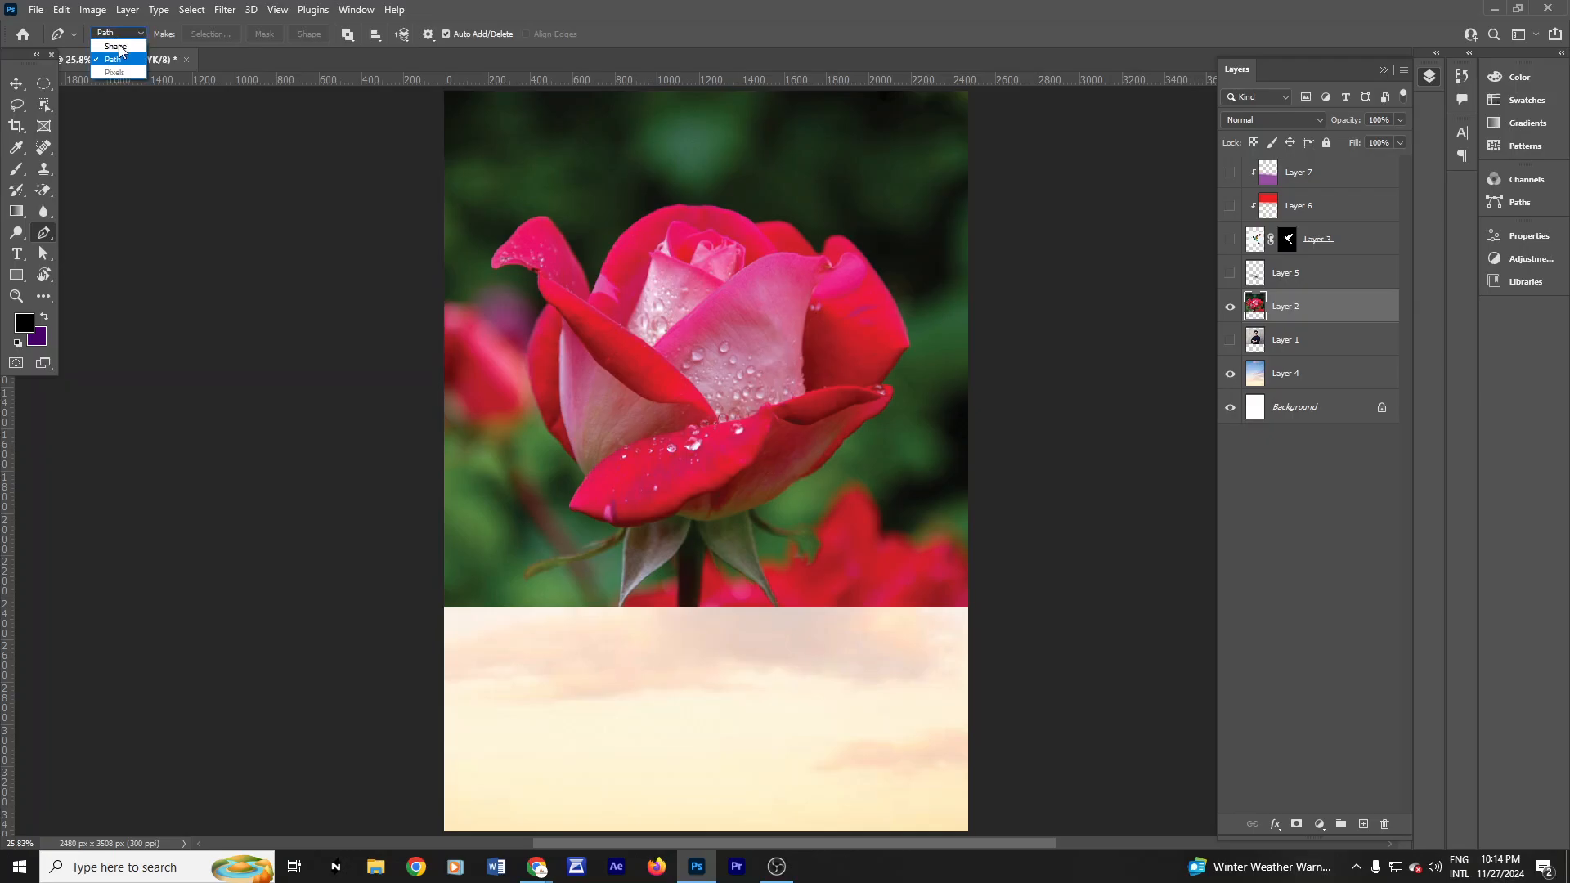
pyautogui.click(116, 47)
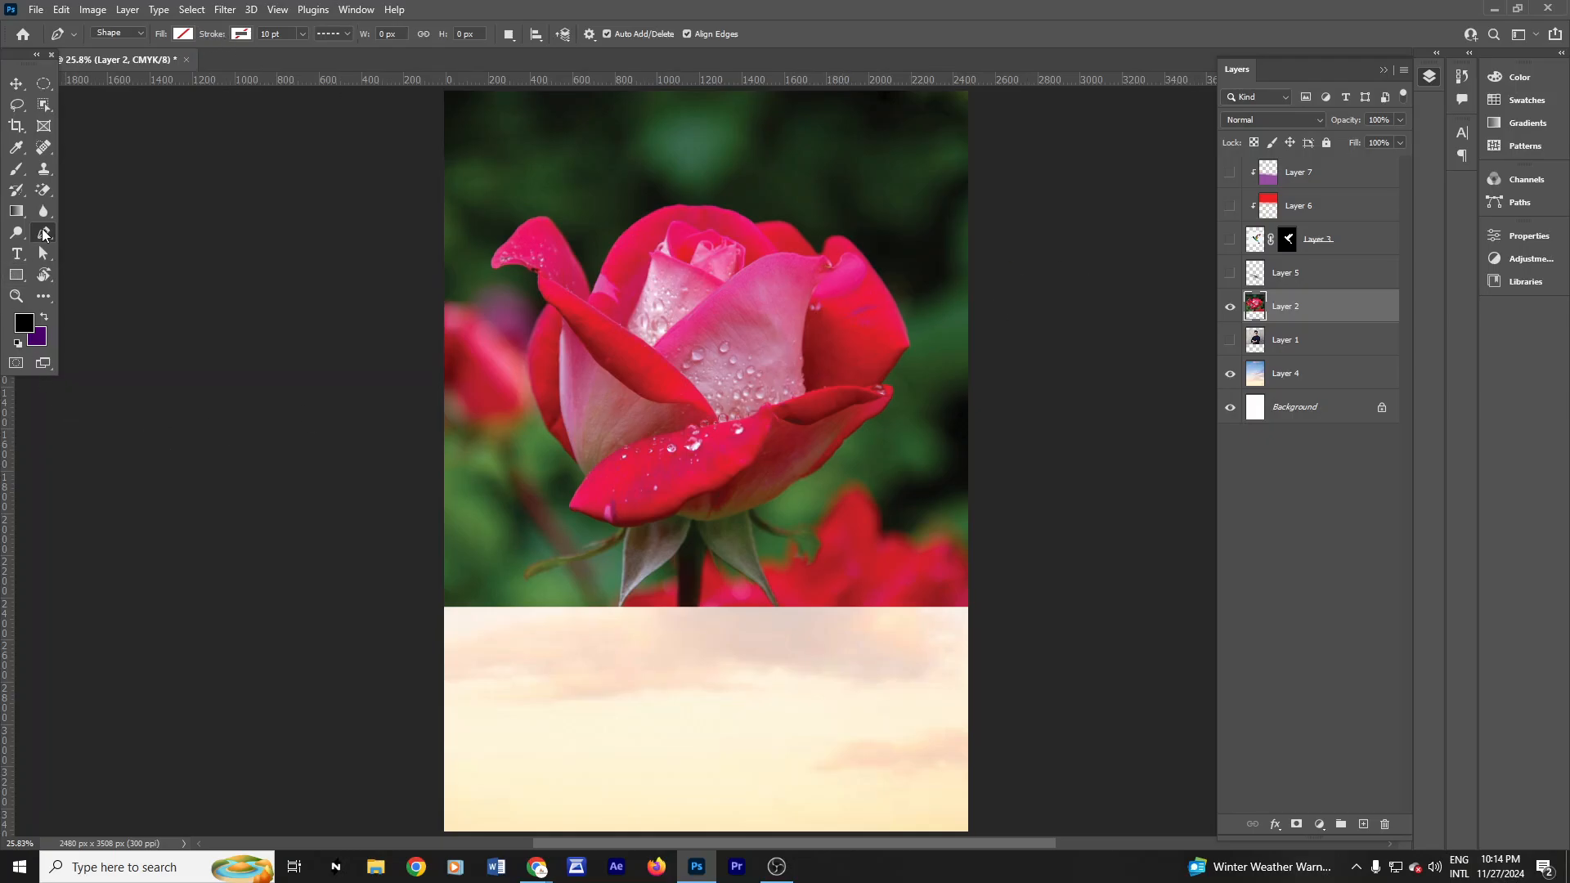
# Step: Keep the Pen Tool in Shape mode and give it a white, solid-line stroke of 5.09 pt
pyautogui.click(124, 33)
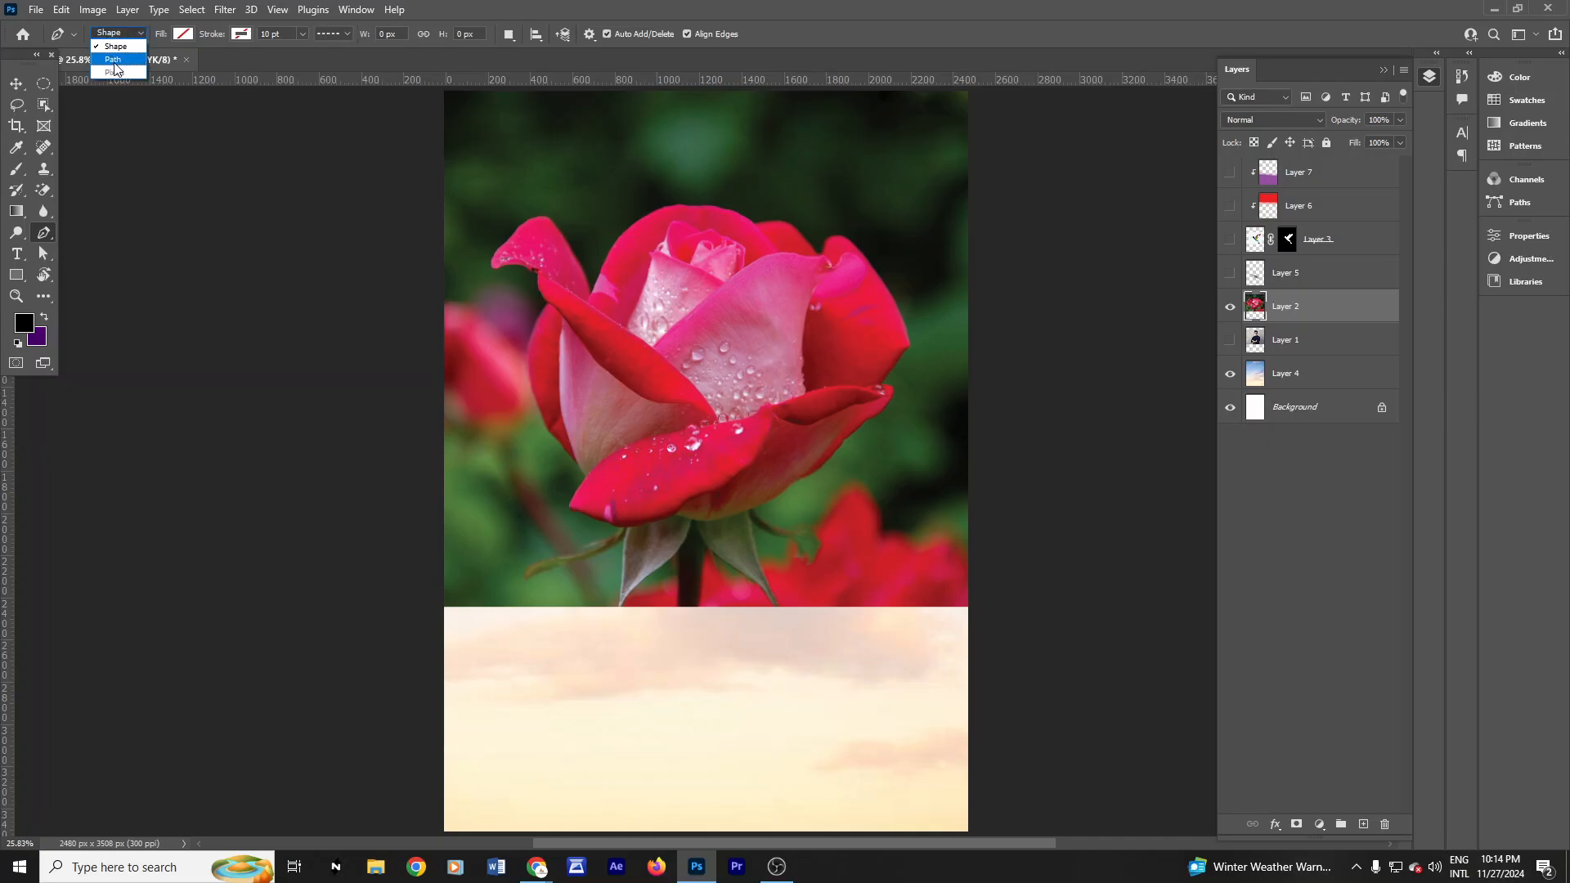
pyautogui.click(115, 46)
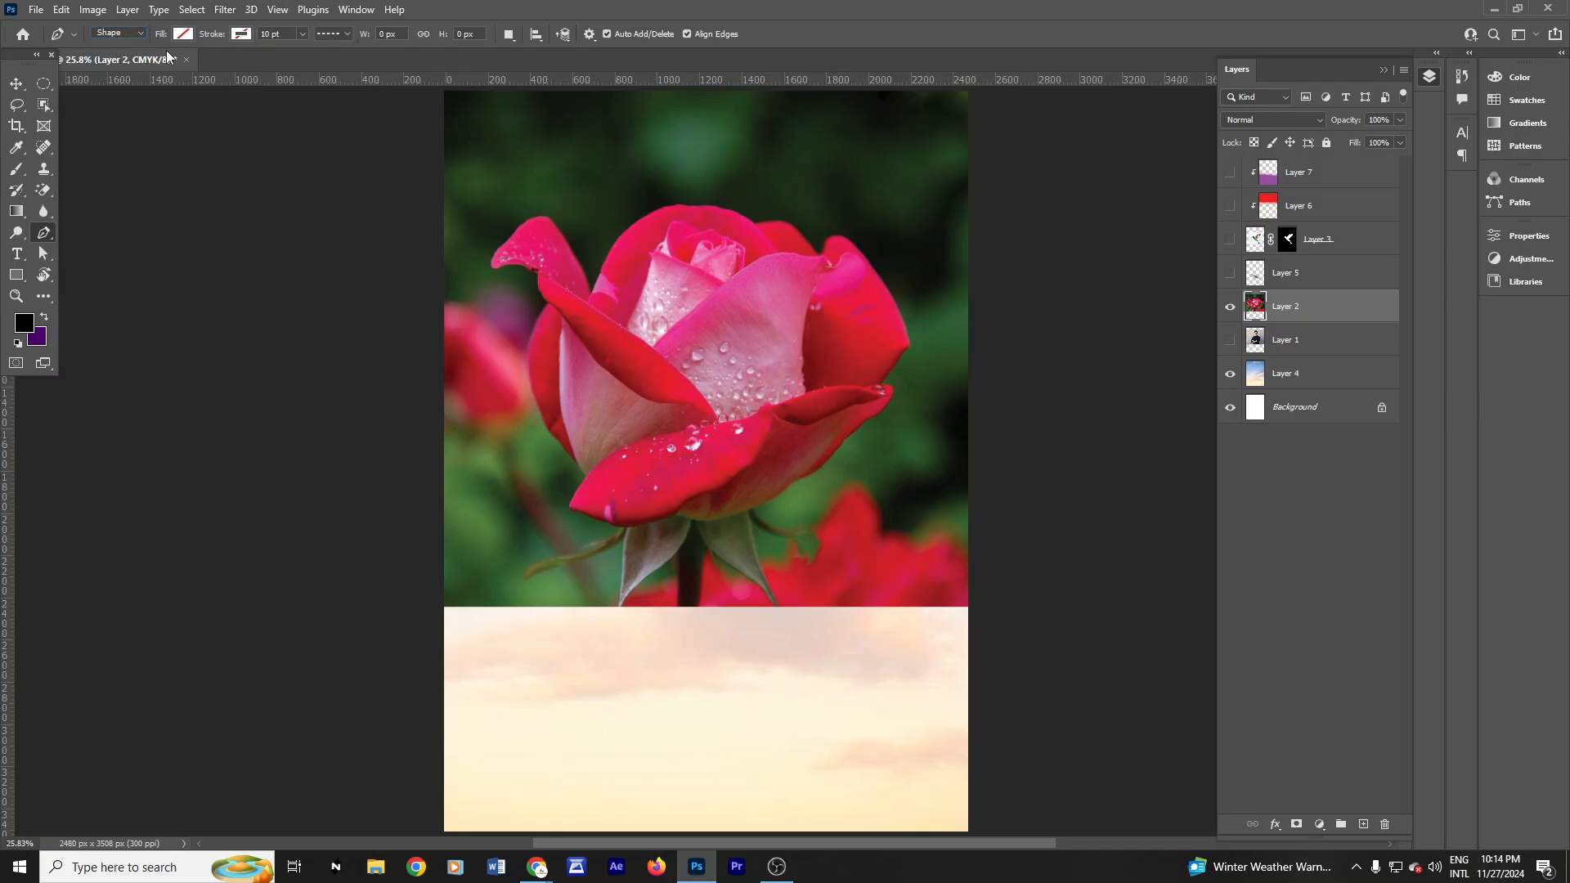
pyautogui.click(240, 34)
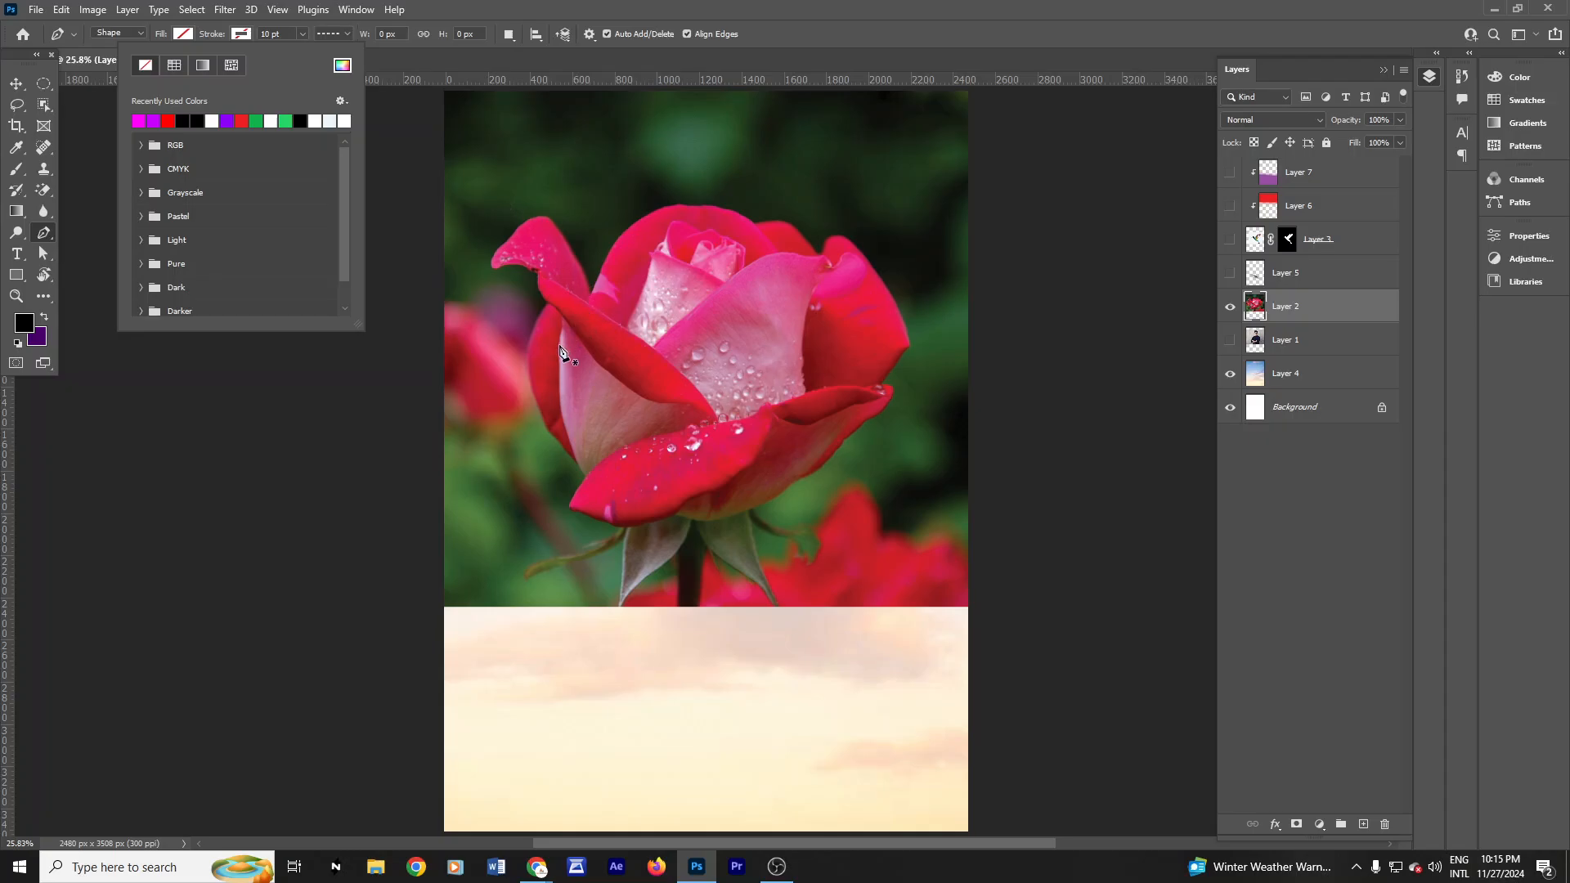
pyautogui.click(344, 121)
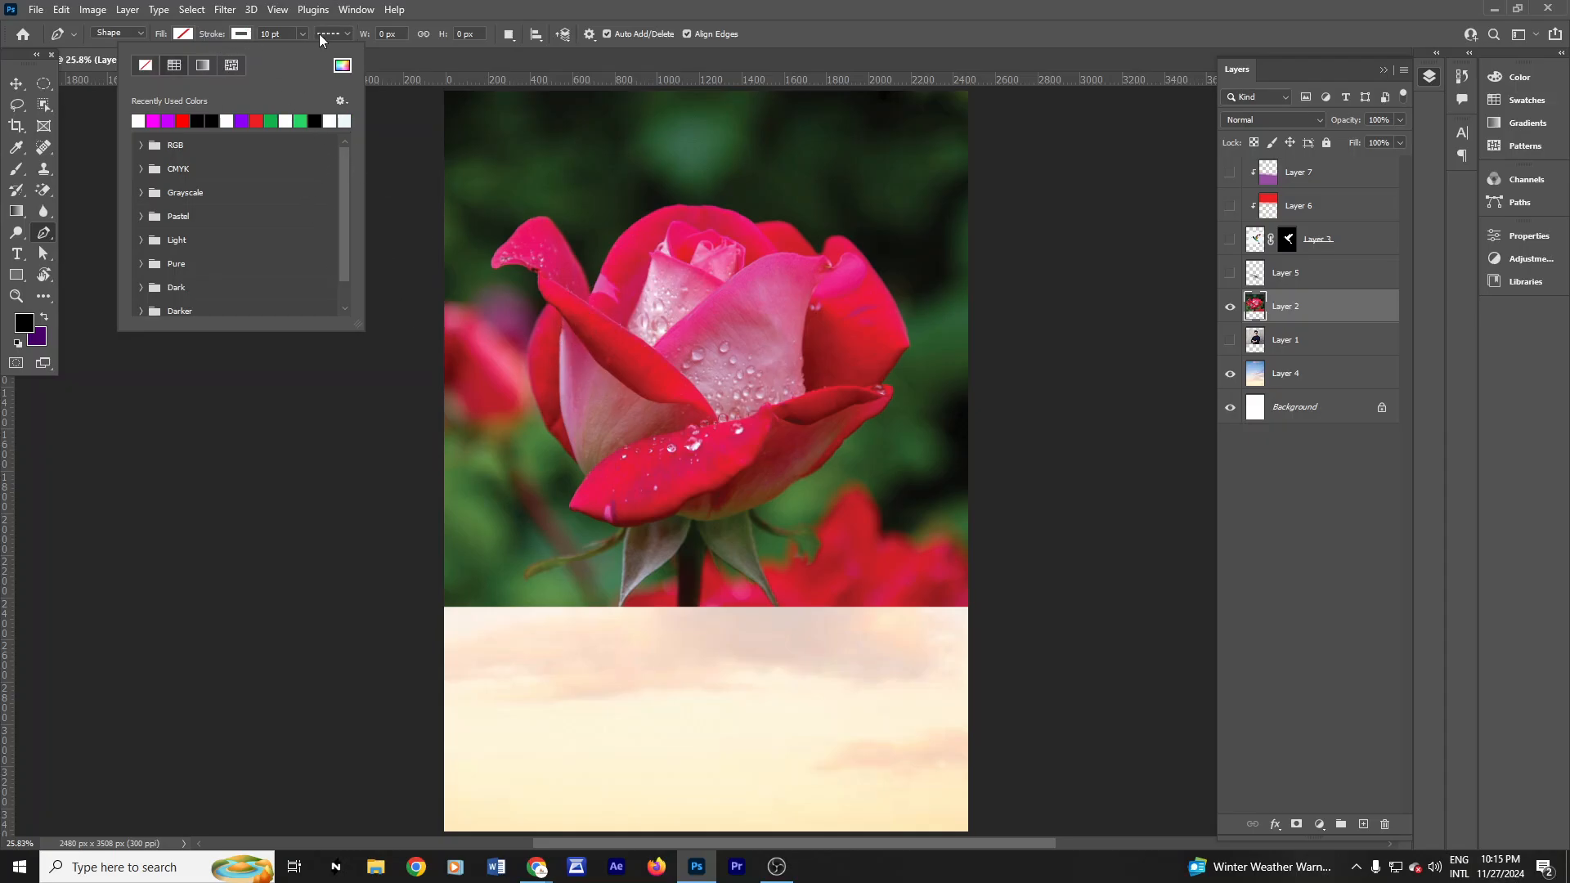
pyautogui.click(340, 33)
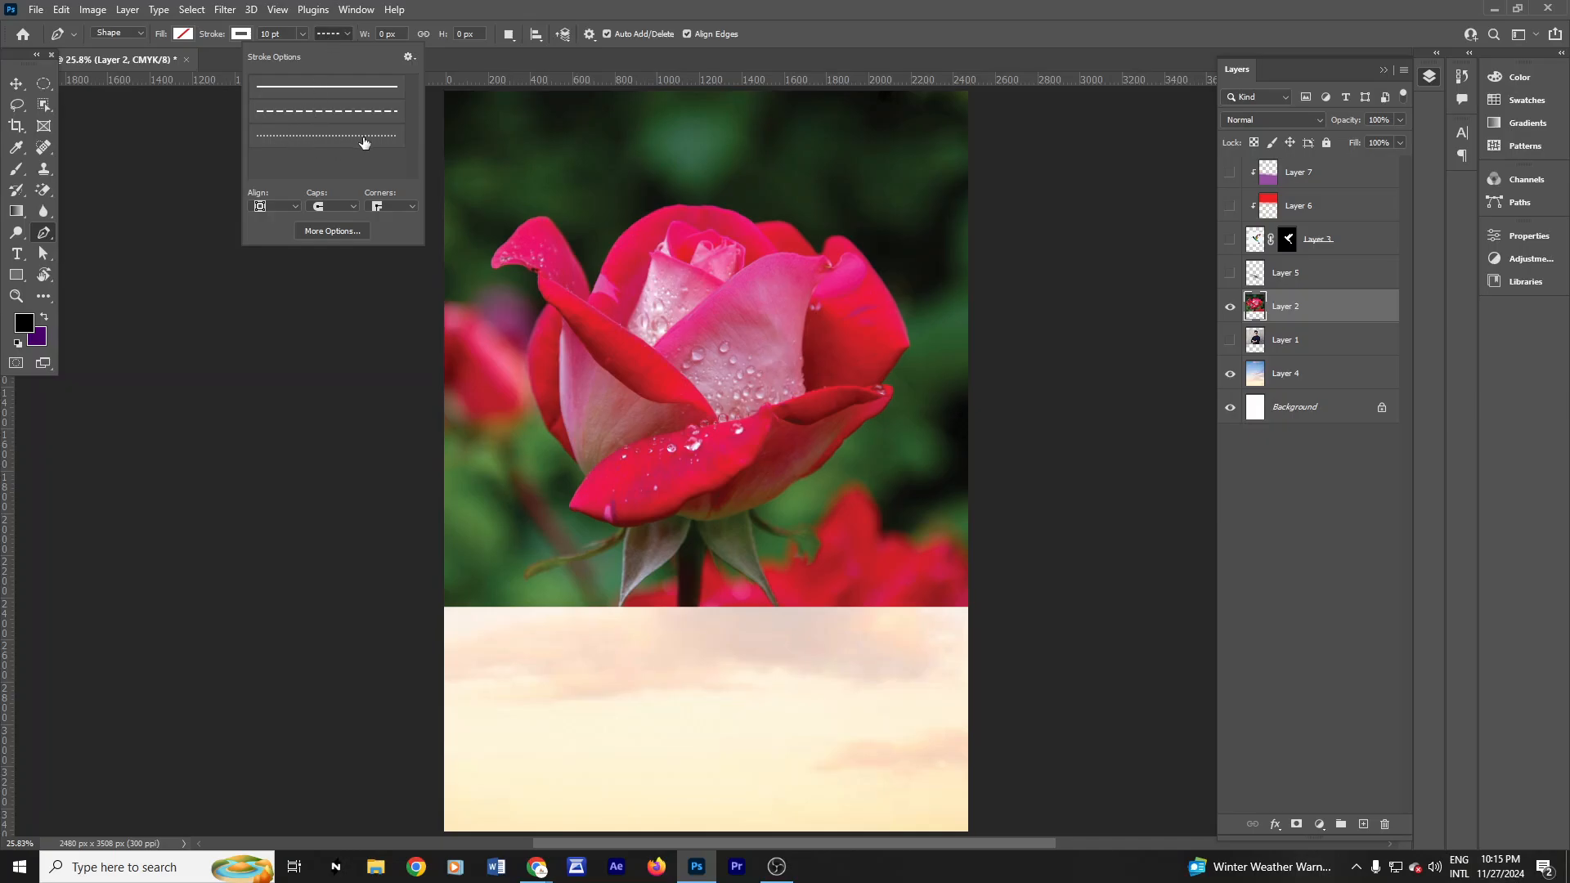
pyautogui.click(344, 88)
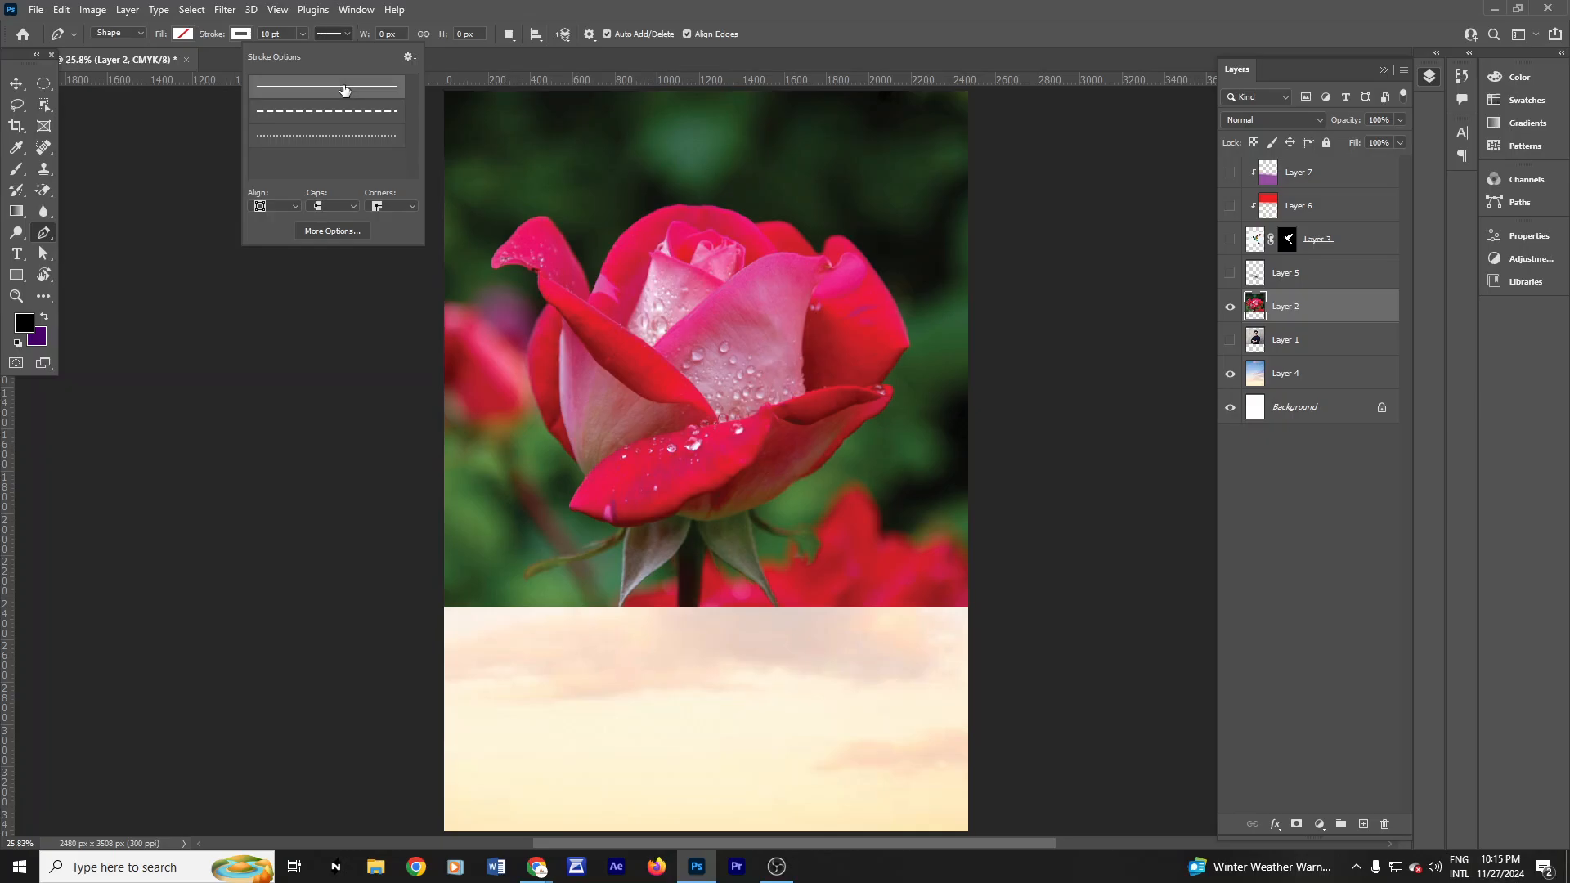
pyautogui.moveTo(220, 41); pyautogui.dragTo(200, 44)
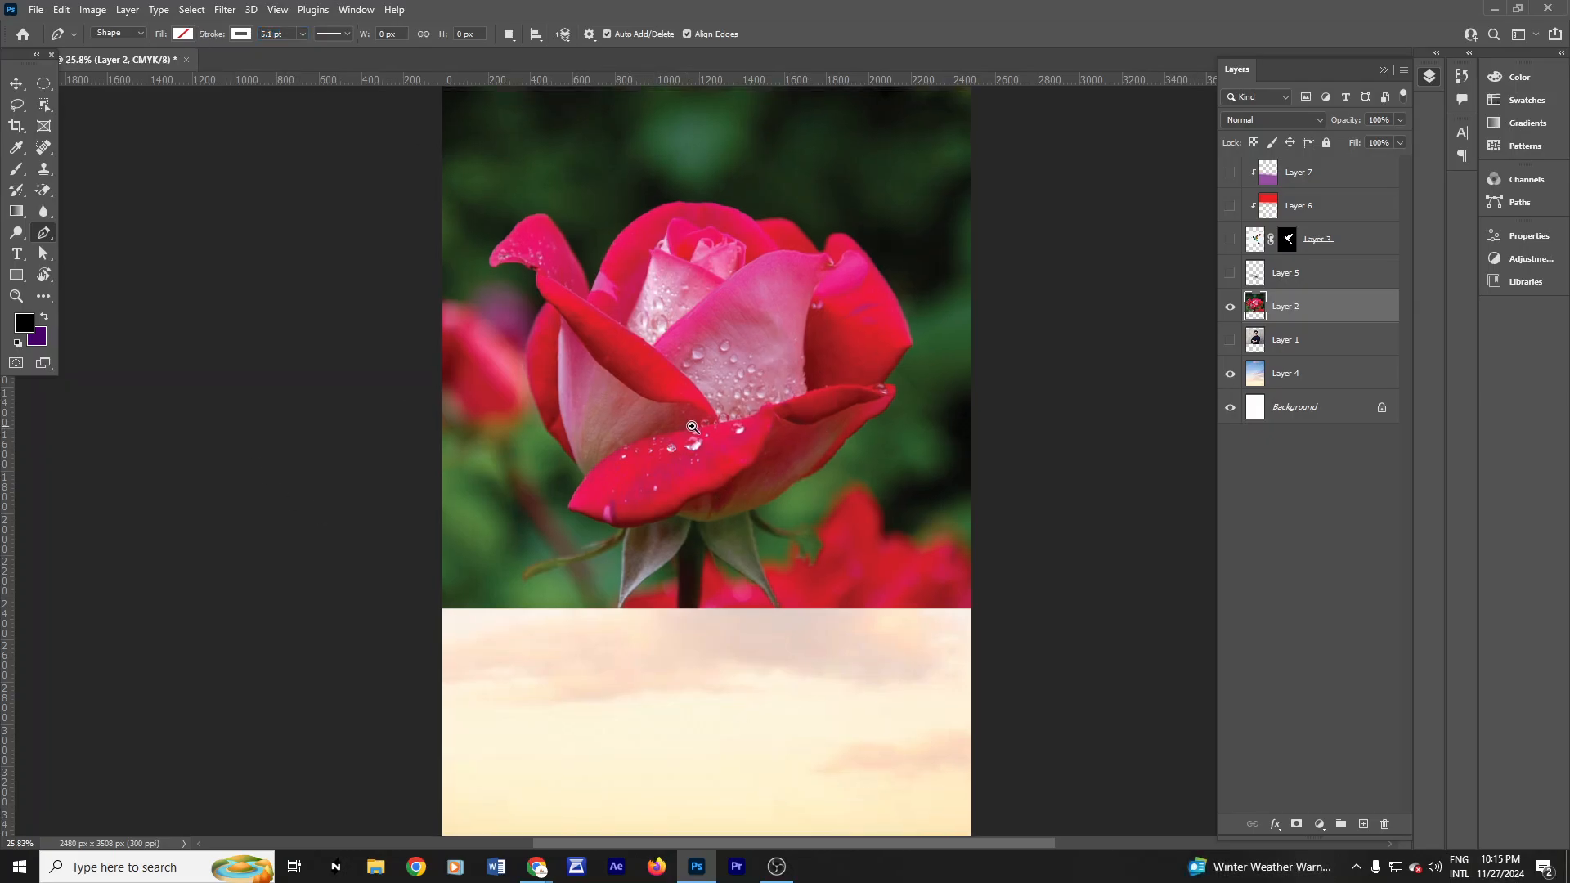
pyautogui.scroll(1, 687, 427)
pyautogui.scroll(-1, 957, 476)
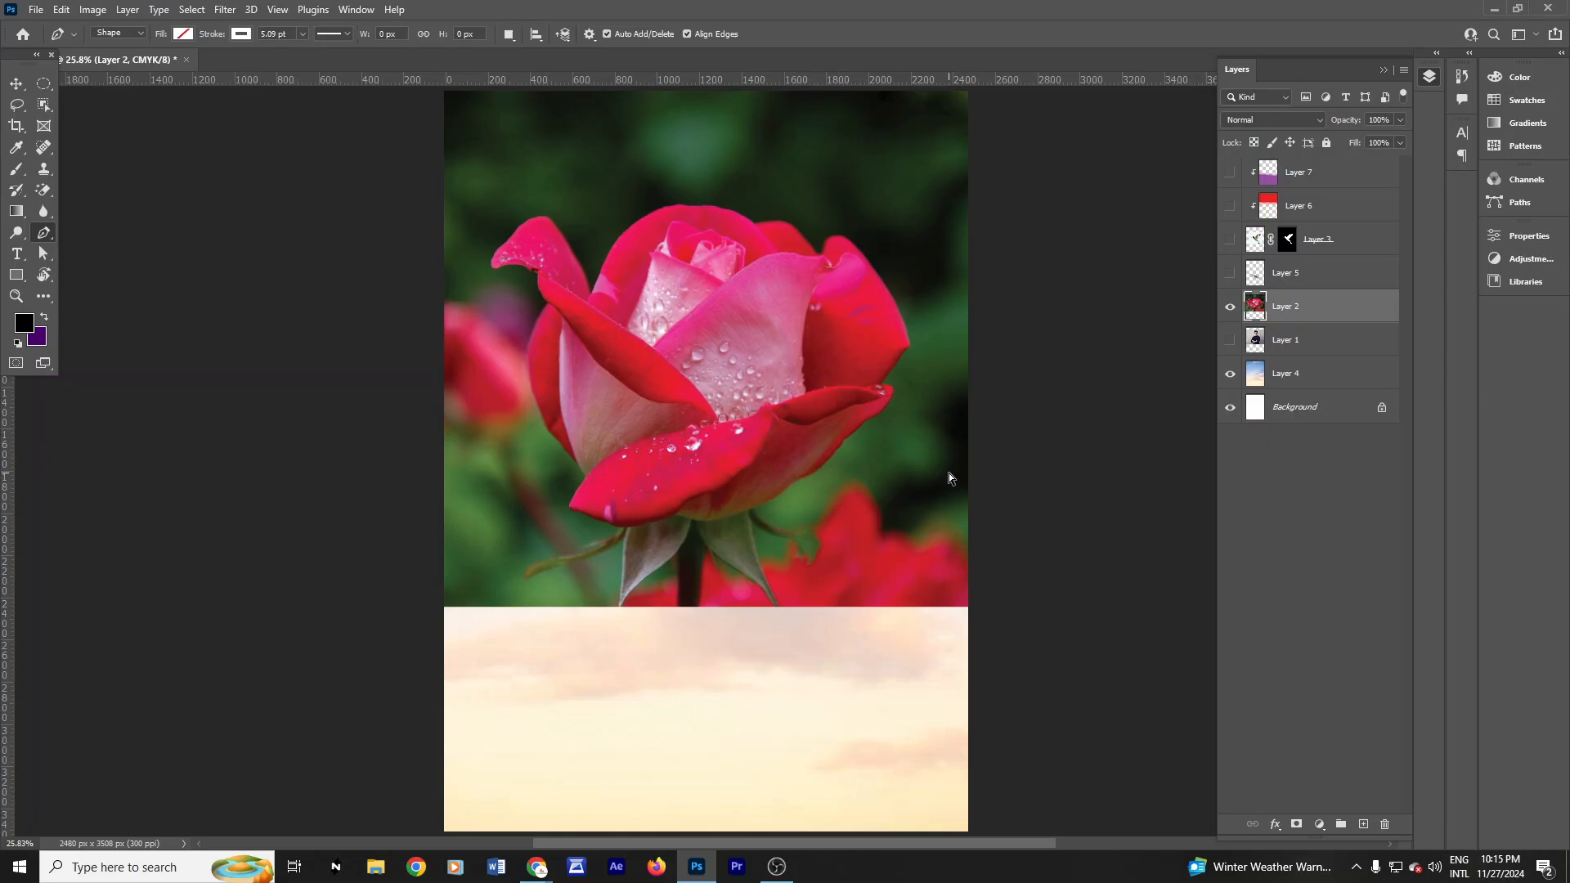
# Step: Reselect the standard Pen Tool, switch it to Path mode and return it to Shape mode
pyautogui.rightClick(39, 233)
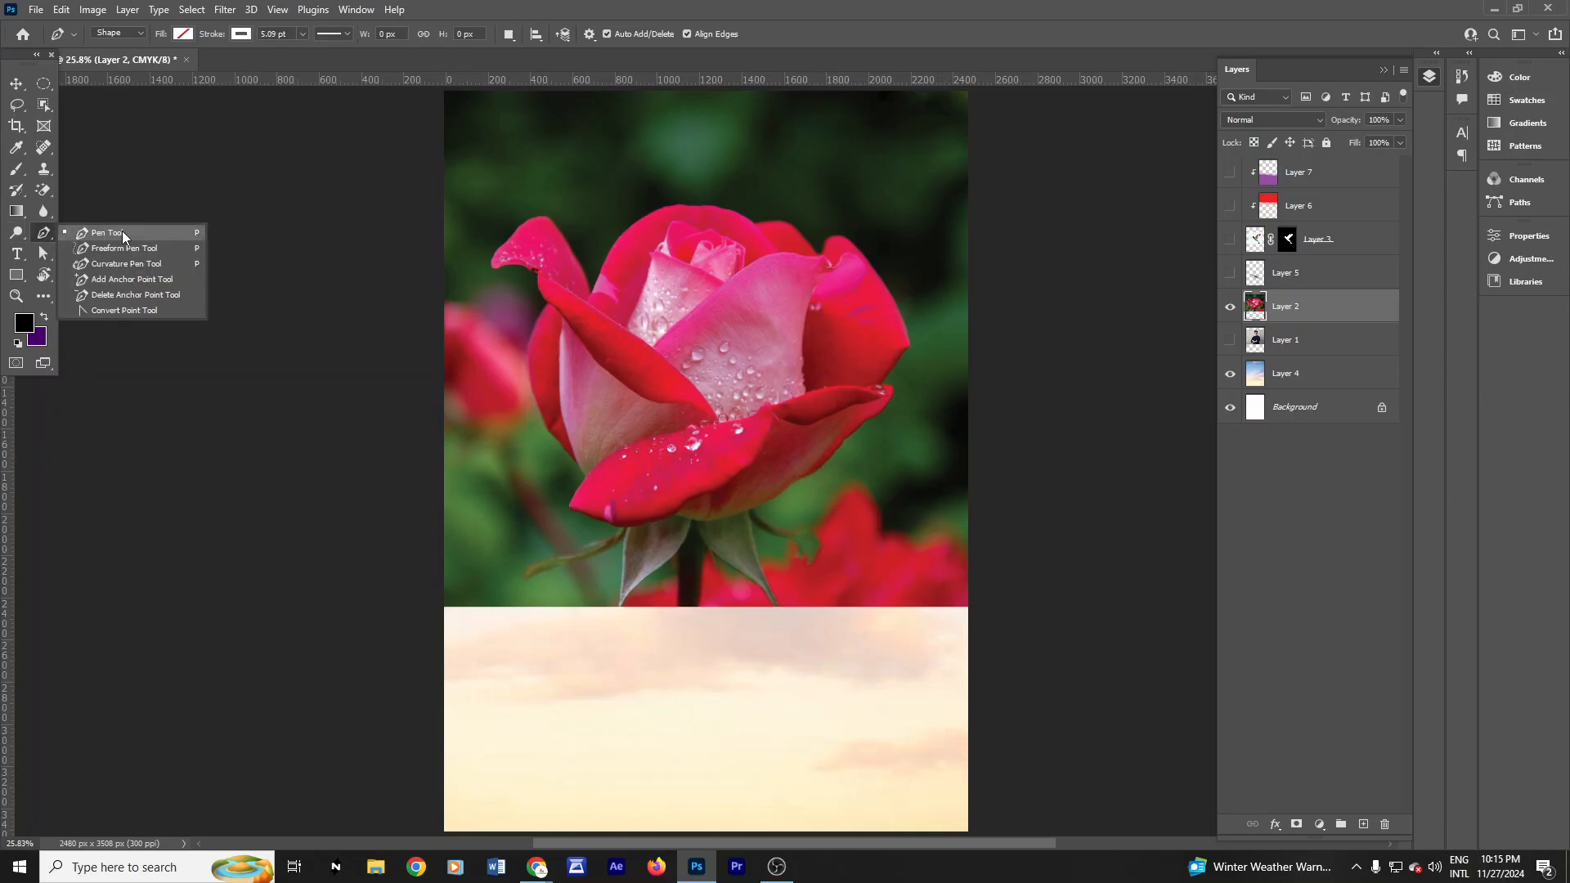
pyautogui.click(121, 231)
pyautogui.rightClick(33, 233)
pyautogui.click(106, 232)
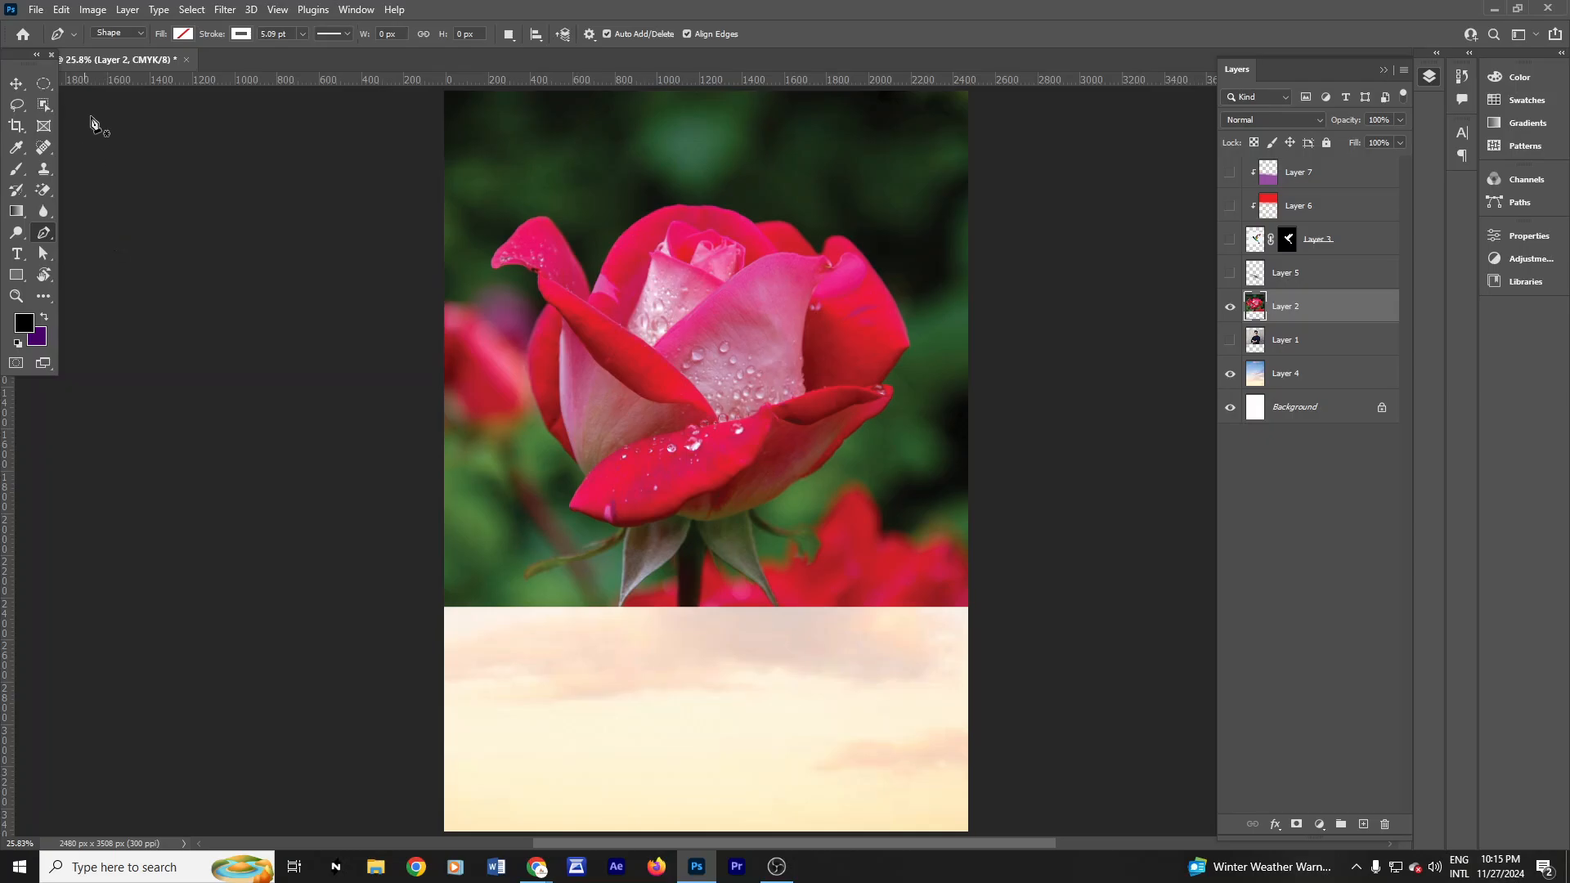
pyautogui.click(130, 33)
pyautogui.click(126, 55)
pyautogui.click(121, 33)
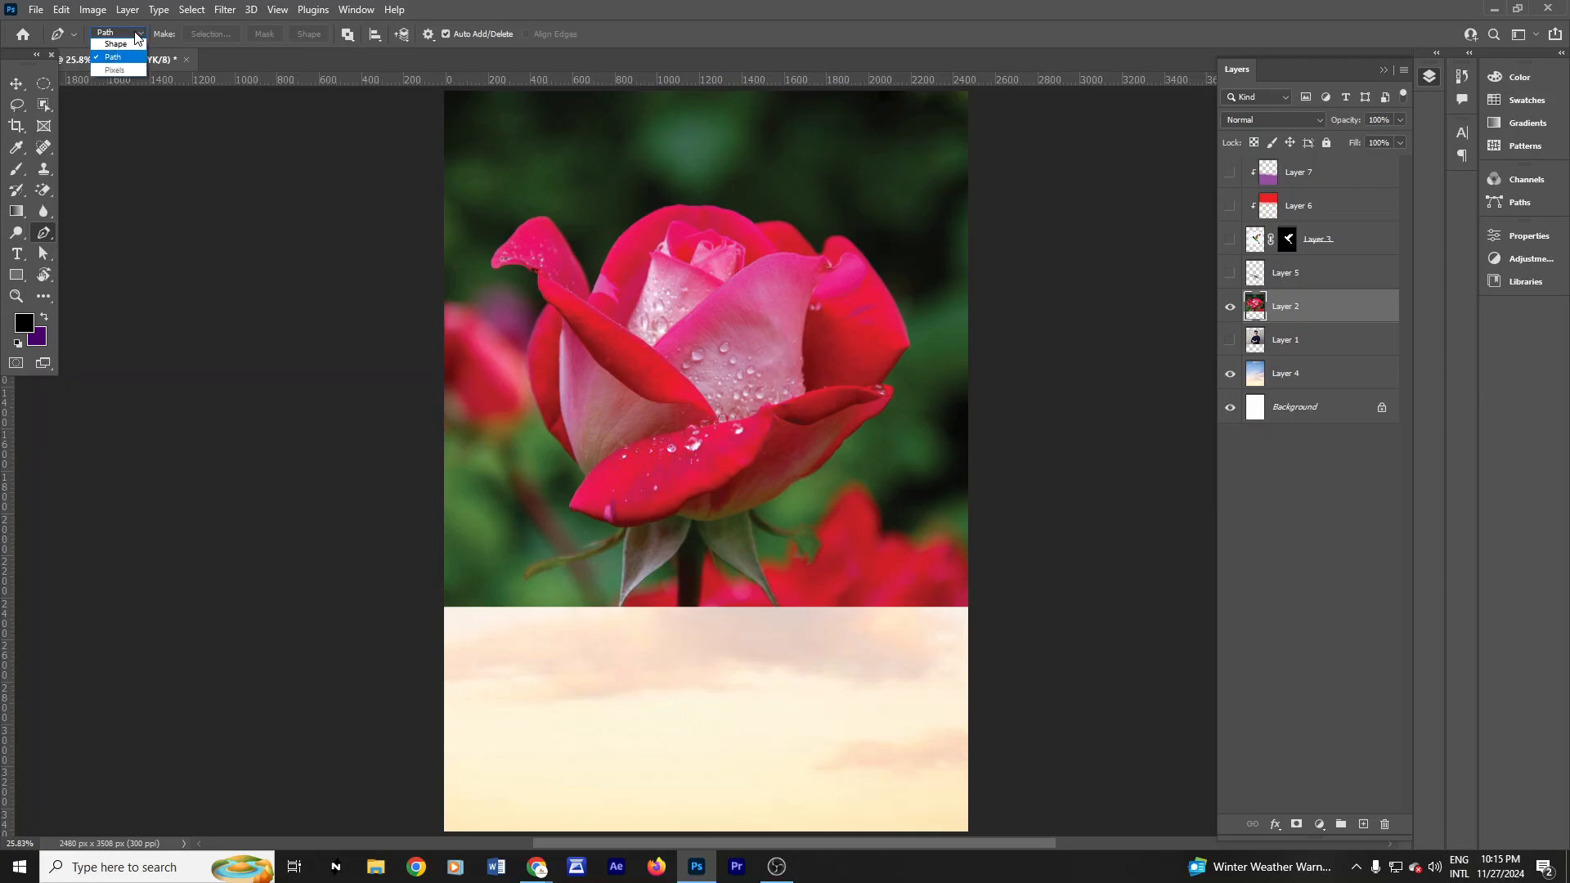
pyautogui.click(125, 47)
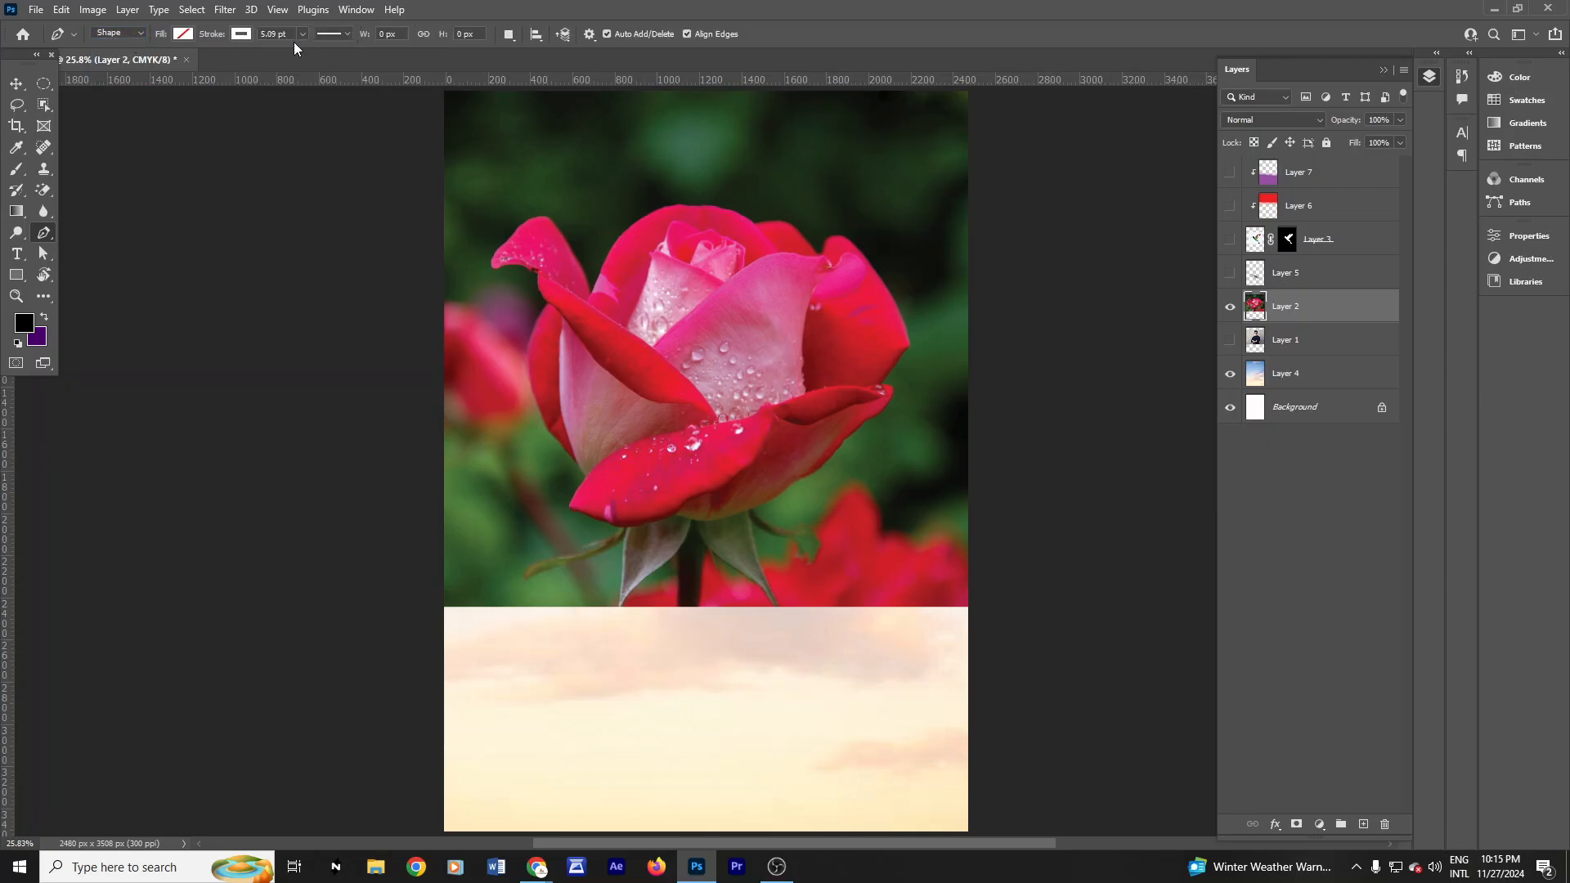
# Step: Choose a white swatch for the shape stroke and reduce the stroke width to 3.59 pt
pyautogui.click(239, 33)
pyautogui.click(329, 120)
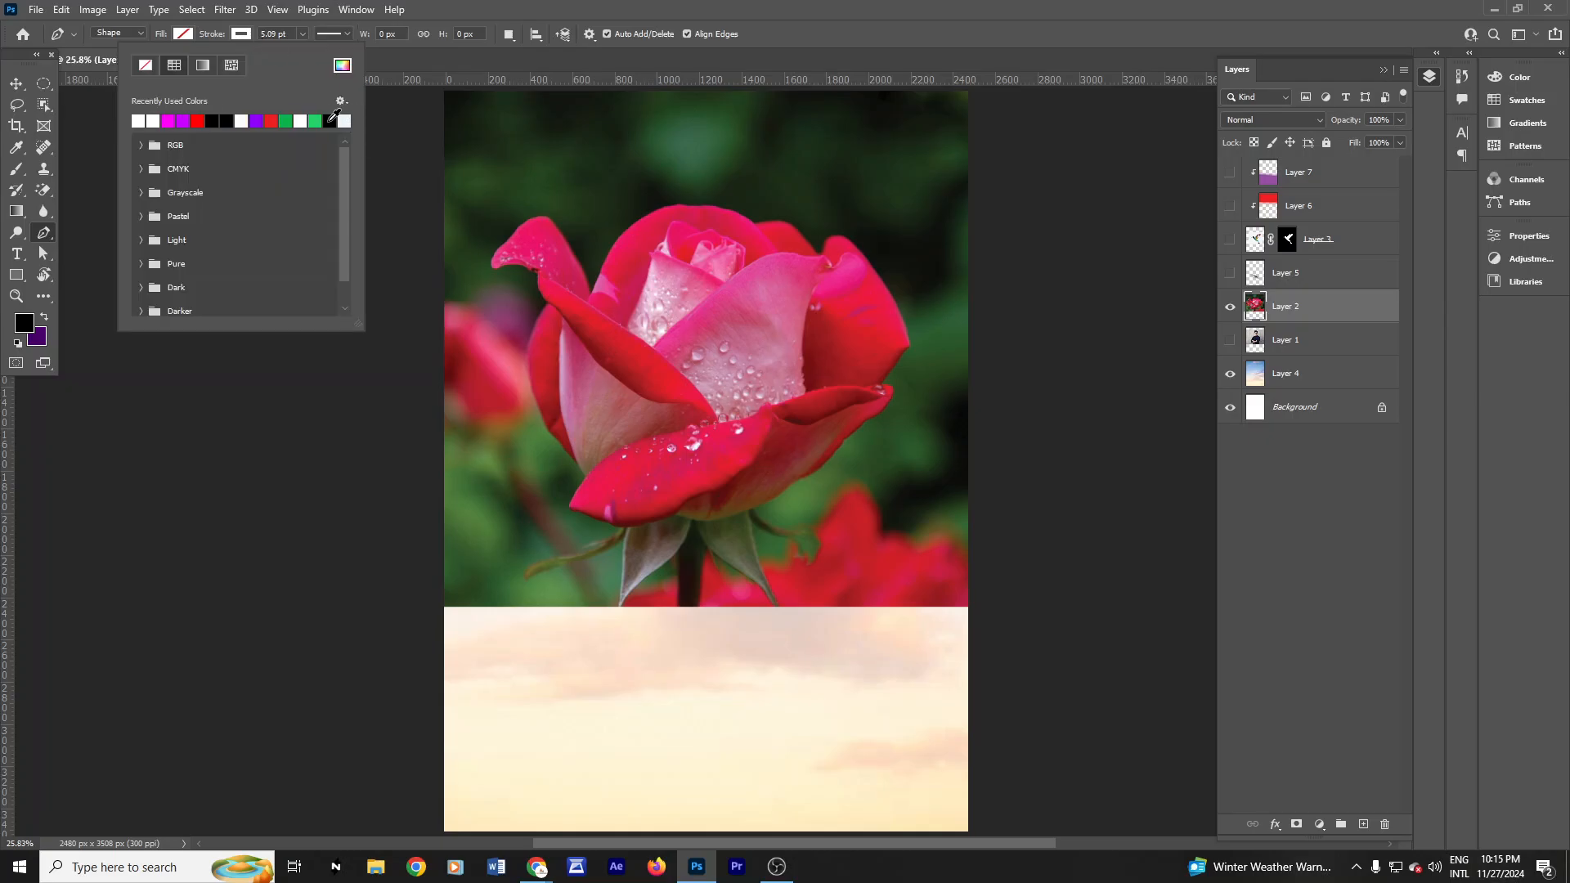
pyautogui.click(214, 38)
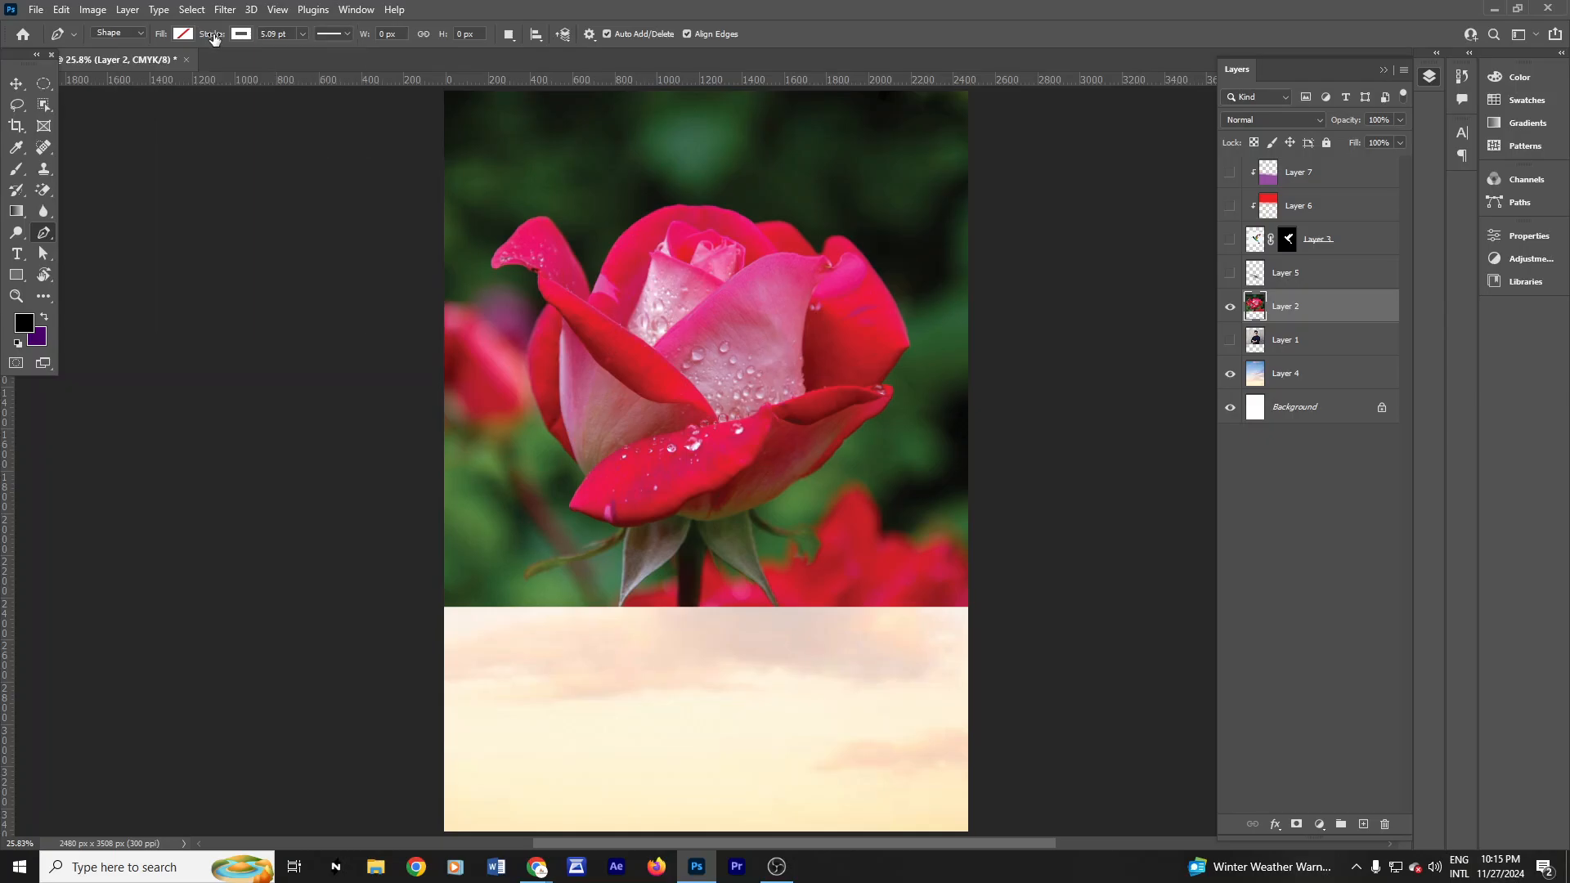
pyautogui.moveTo(214, 38); pyautogui.dragTo(207, 39)
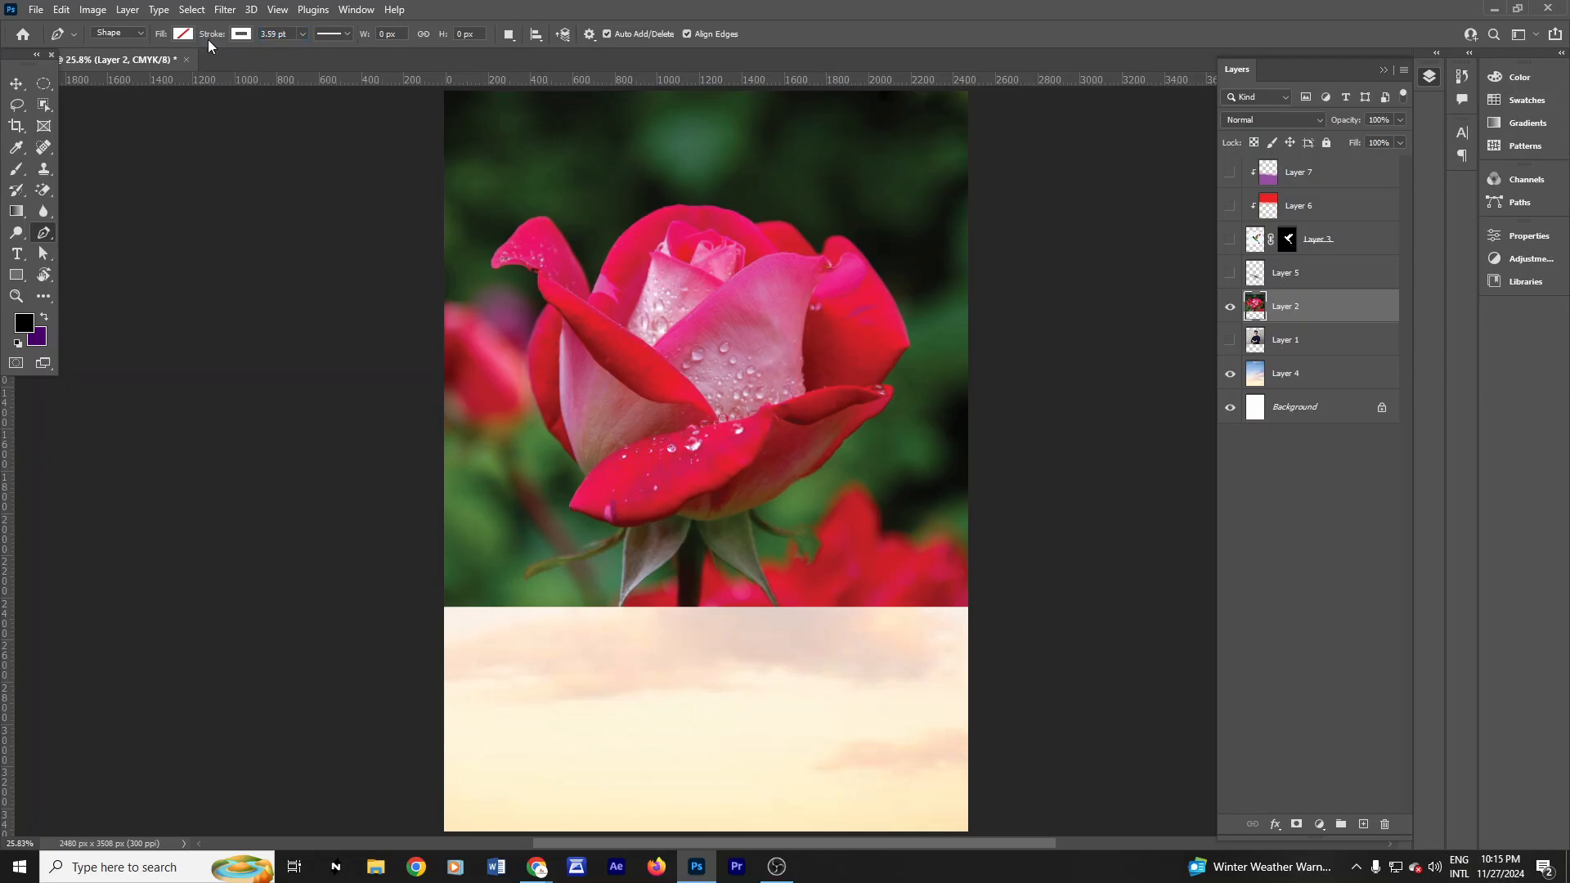
# Step: Examine the detailed stroke settings for alignment, caps, corners and dashes, and cancel without changing them
pyautogui.click(342, 33)
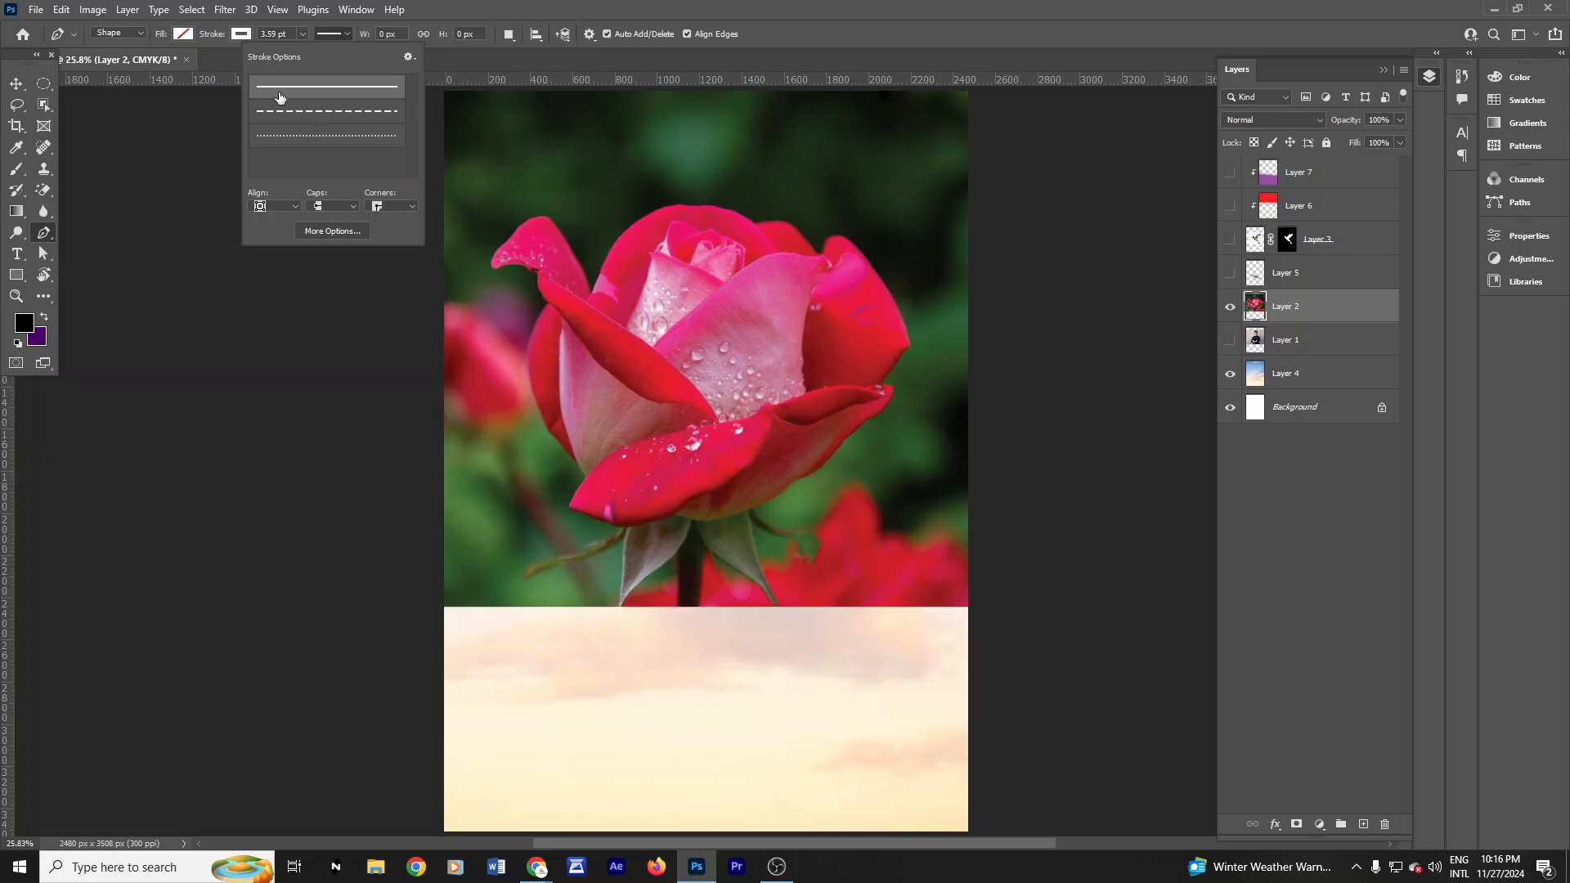
pyautogui.click(344, 232)
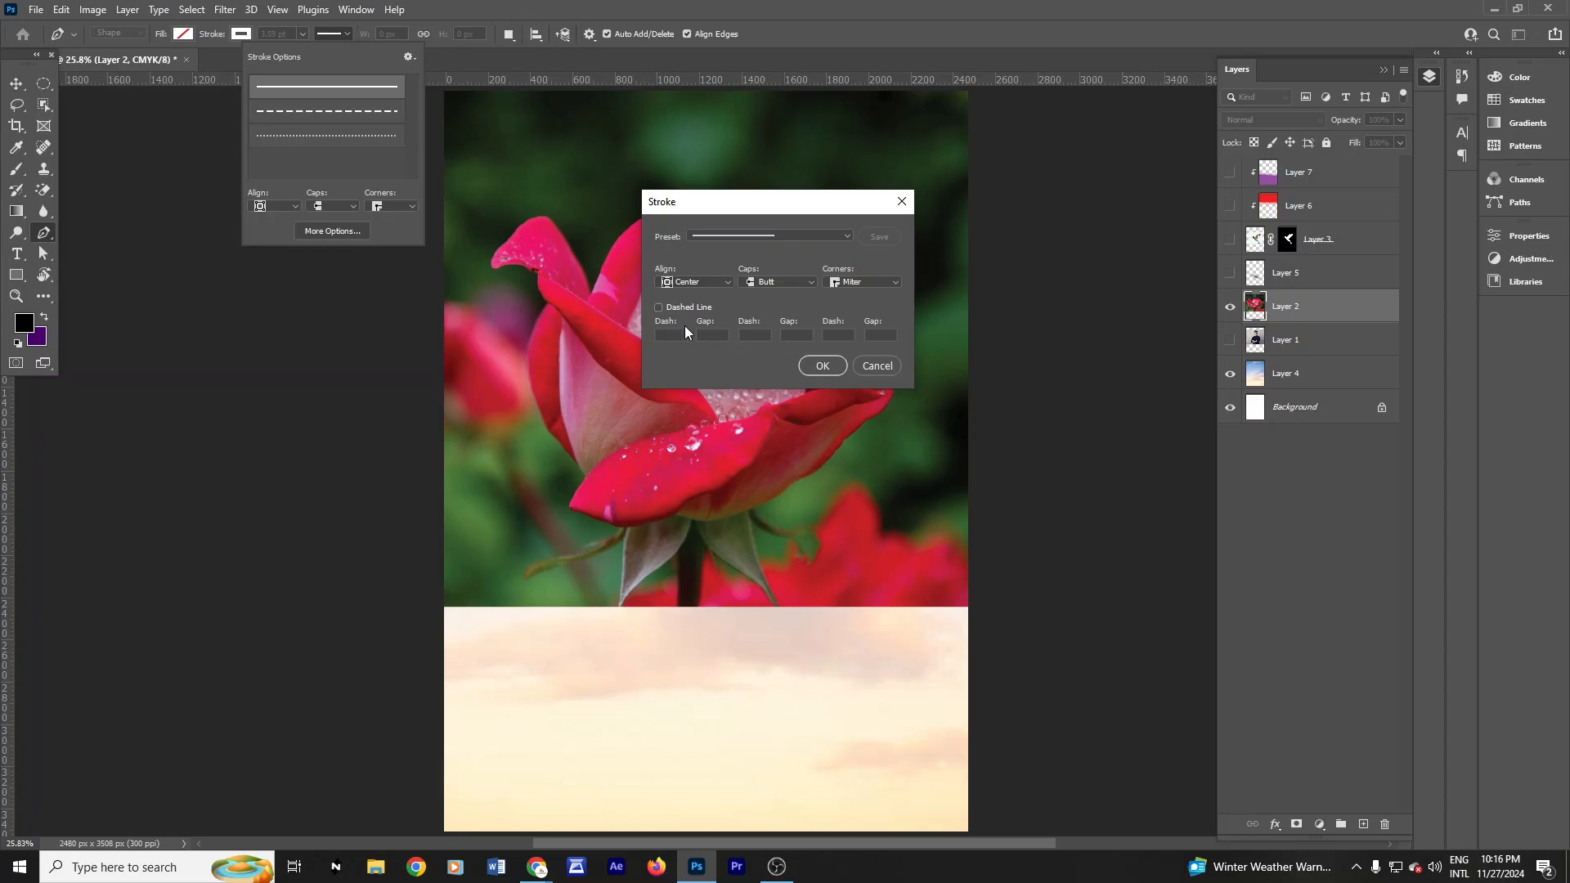
pyautogui.click(874, 369)
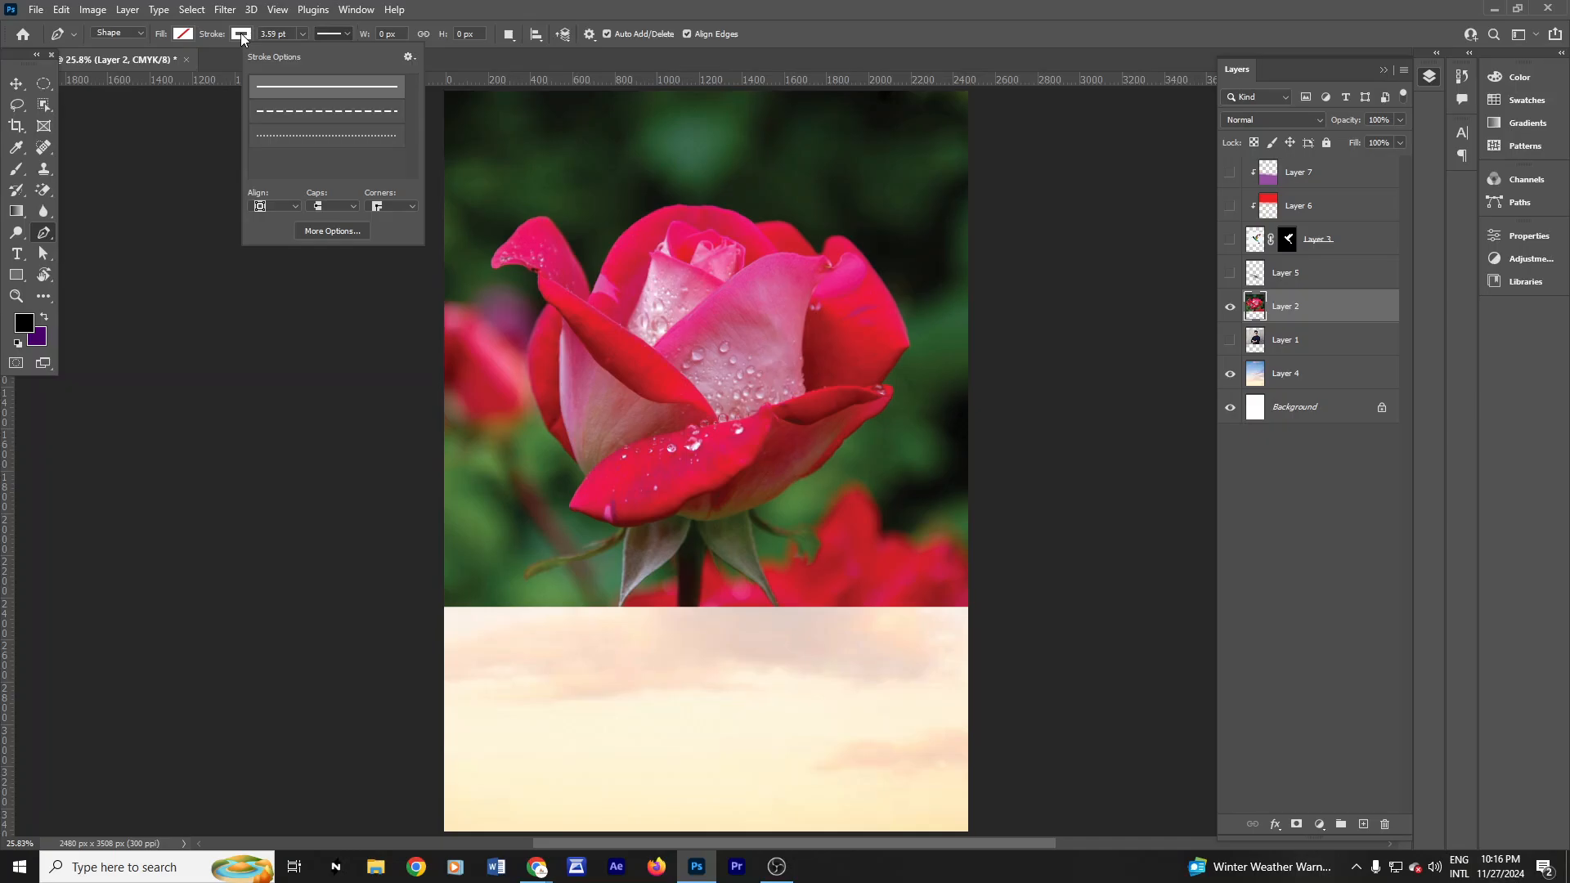
# Step: Switch to the Google Meet call in Chrome, dismiss its call-time notice, and return to Photoshop
pyautogui.click(538, 866)
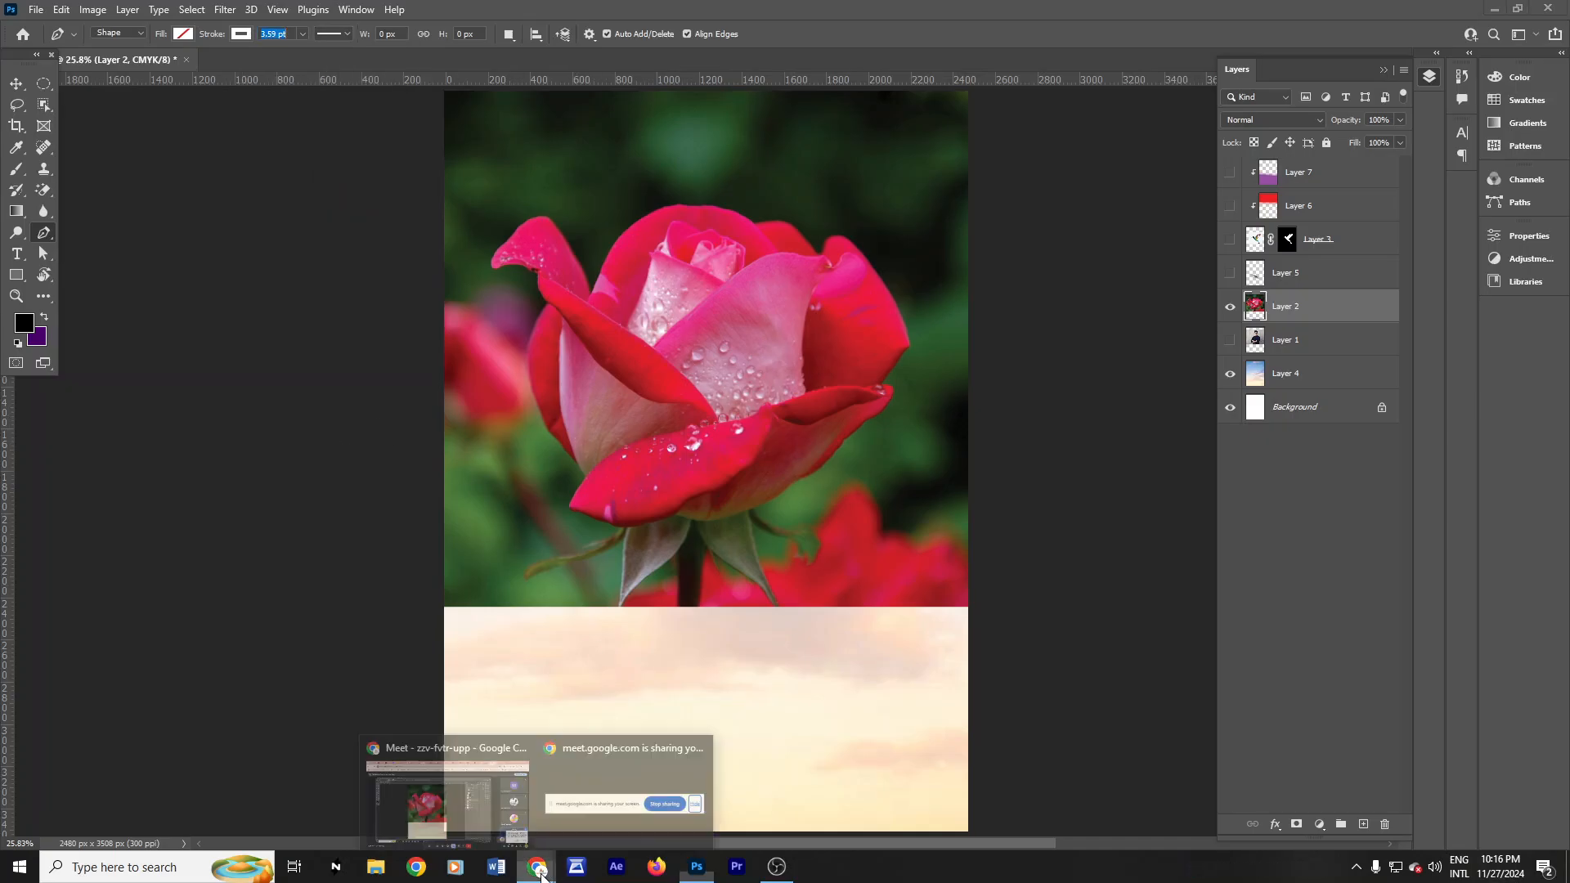
pyautogui.click(470, 797)
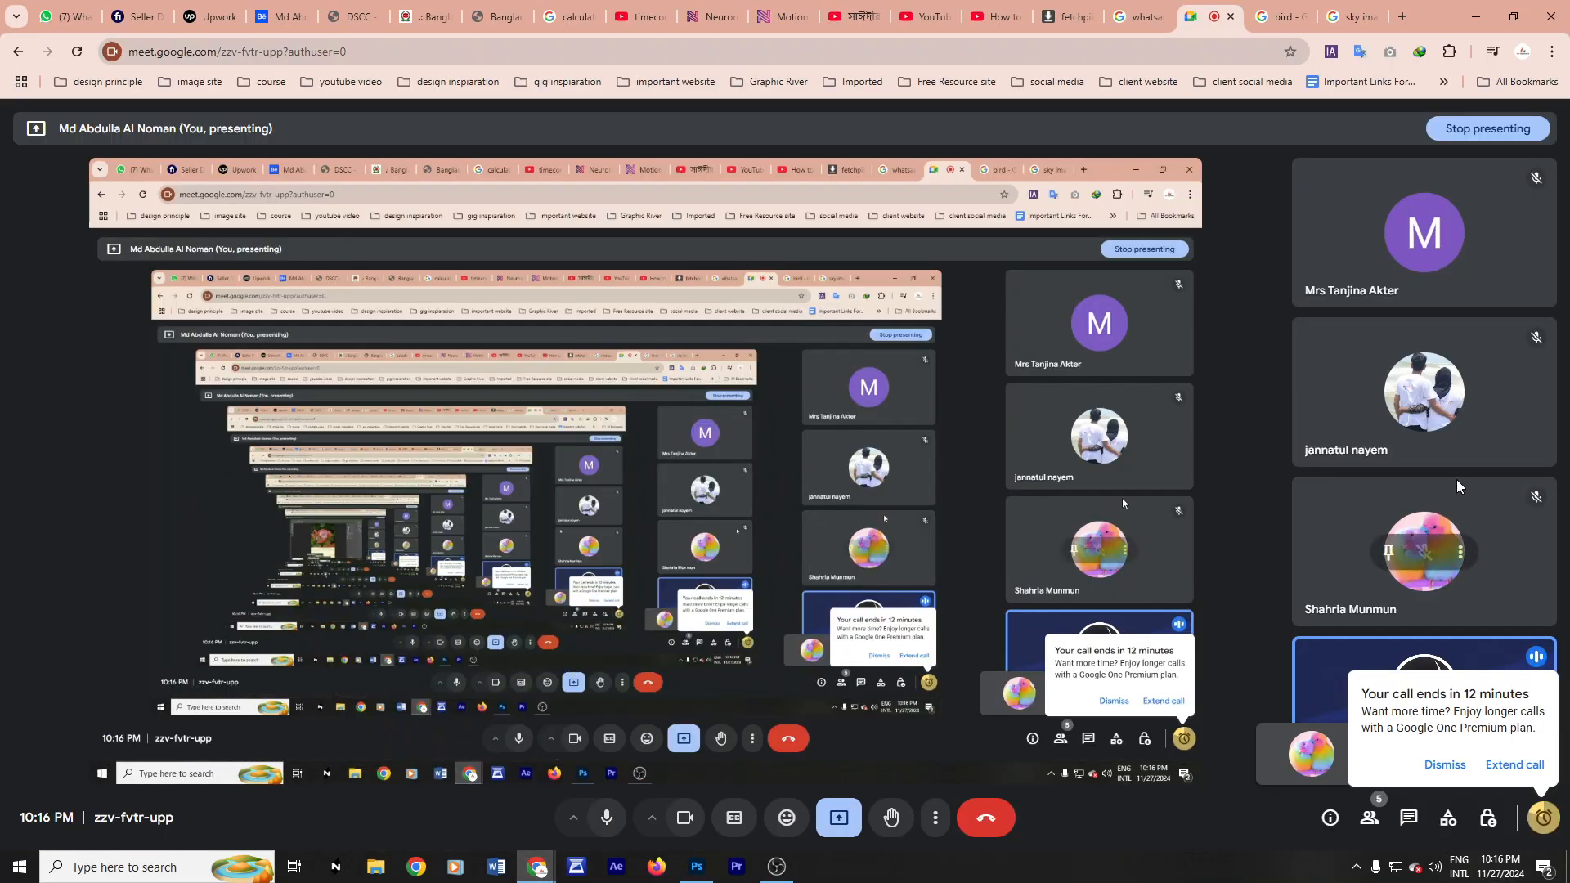
pyautogui.click(1444, 767)
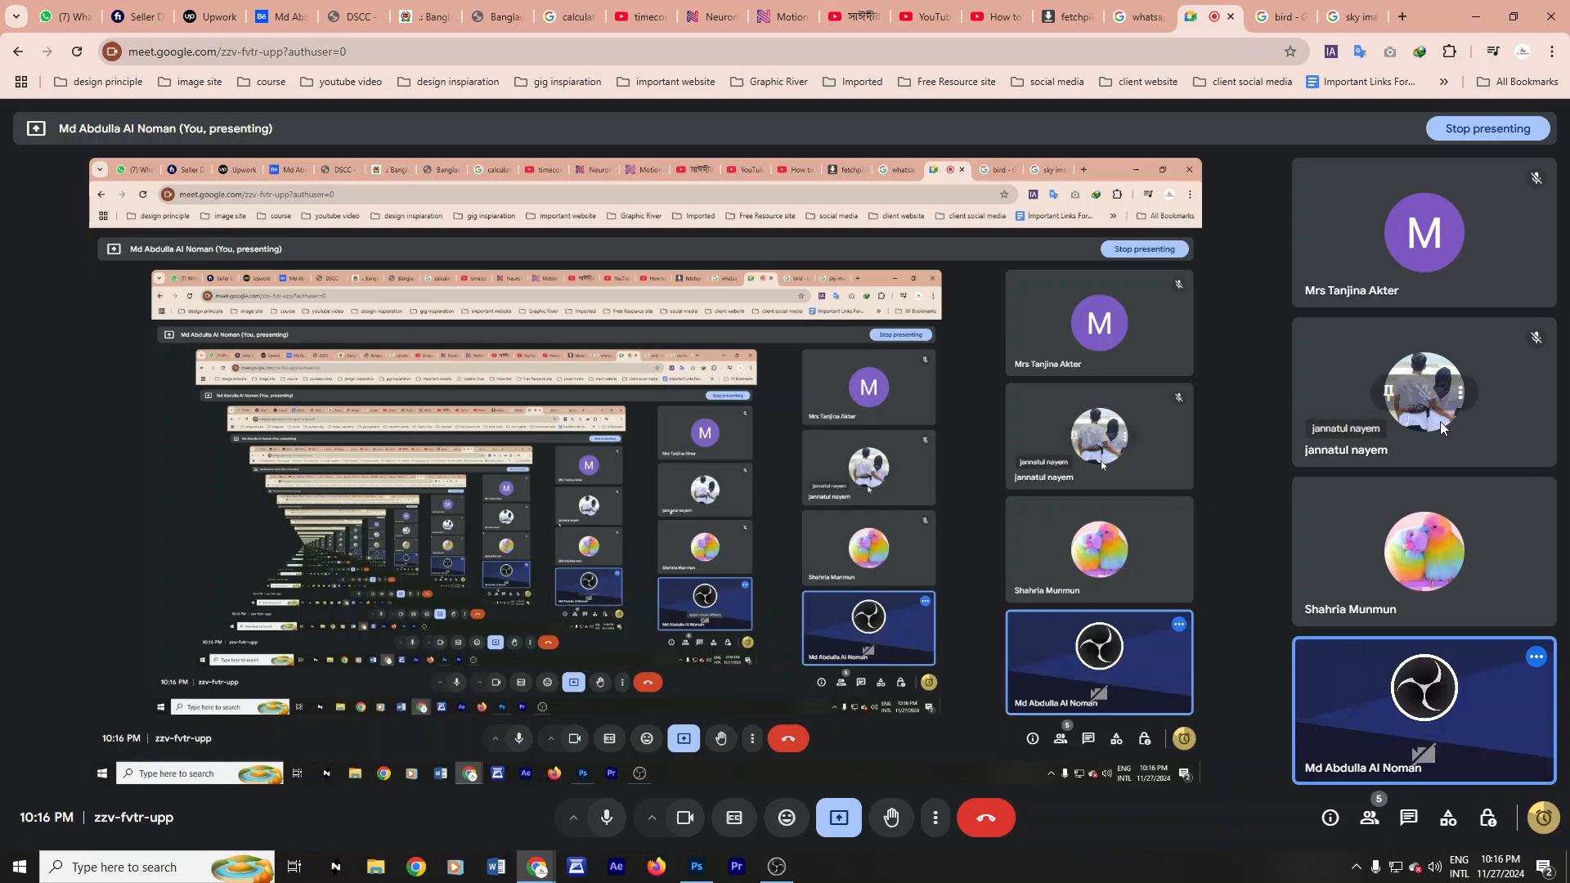
pyautogui.click(695, 866)
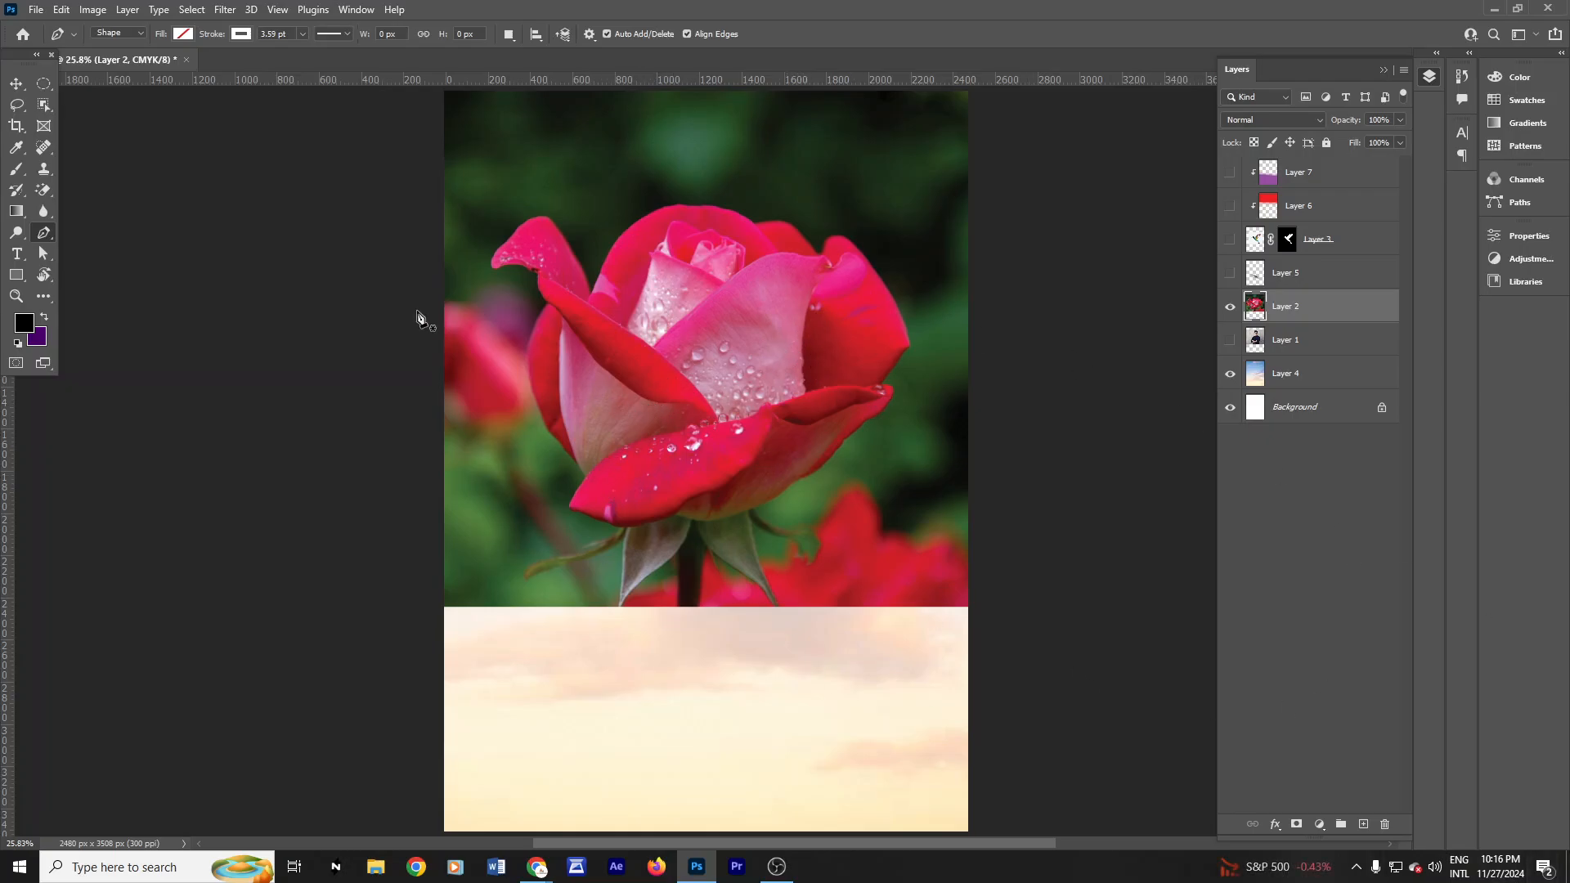
# Step: Reselect the Pen Tool in Shape mode and toggle the rose layer's visibility off and back on
pyautogui.rightClick(43, 238)
pyautogui.click(85, 234)
pyautogui.click(121, 31)
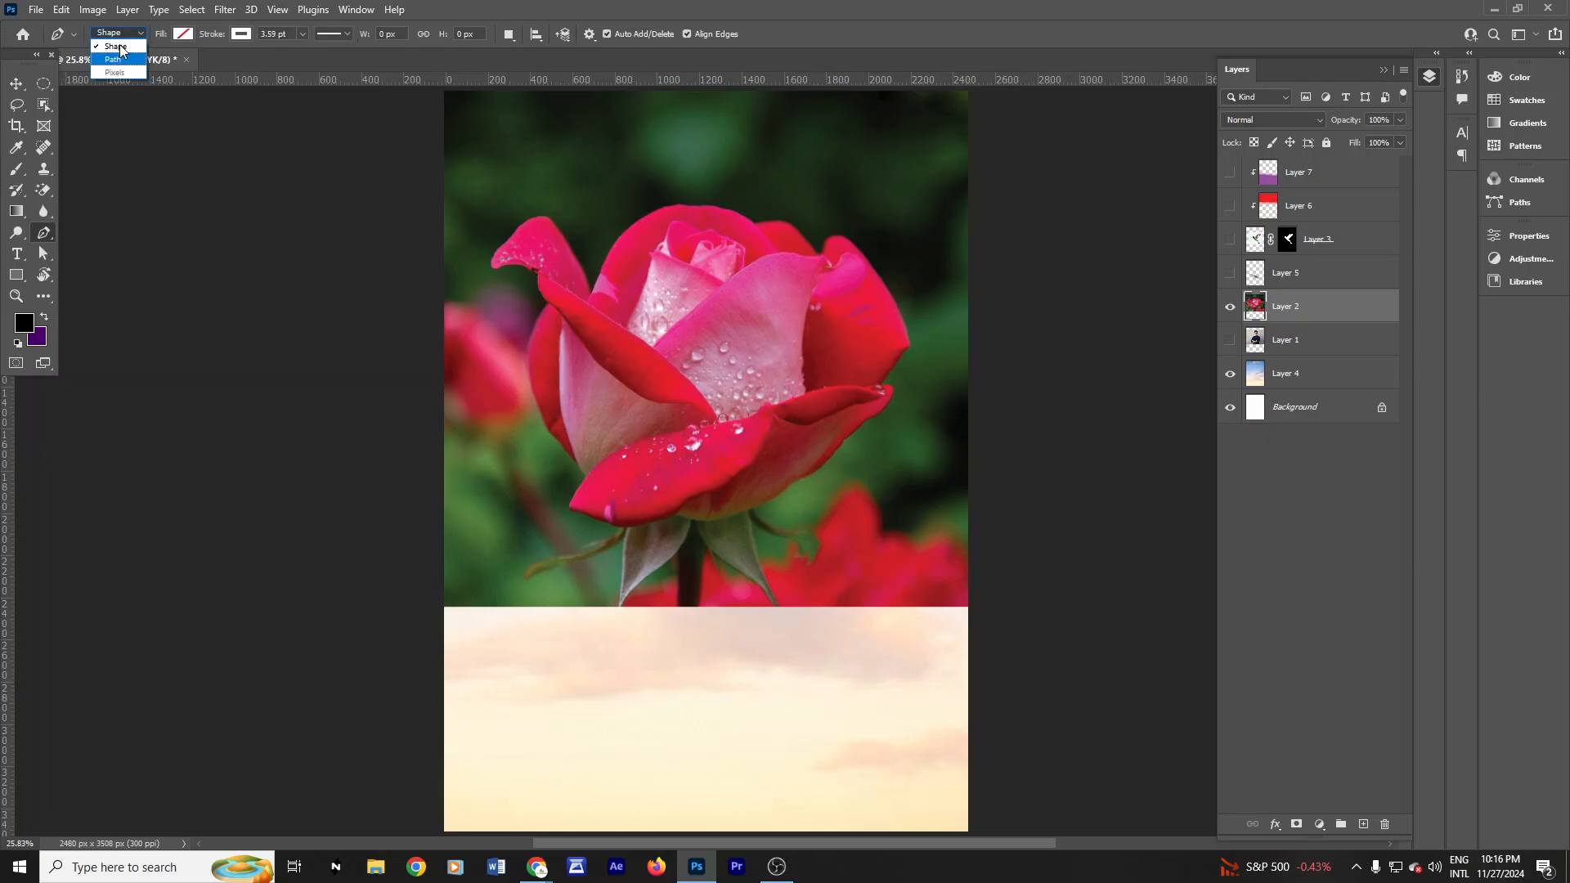
pyautogui.click(117, 49)
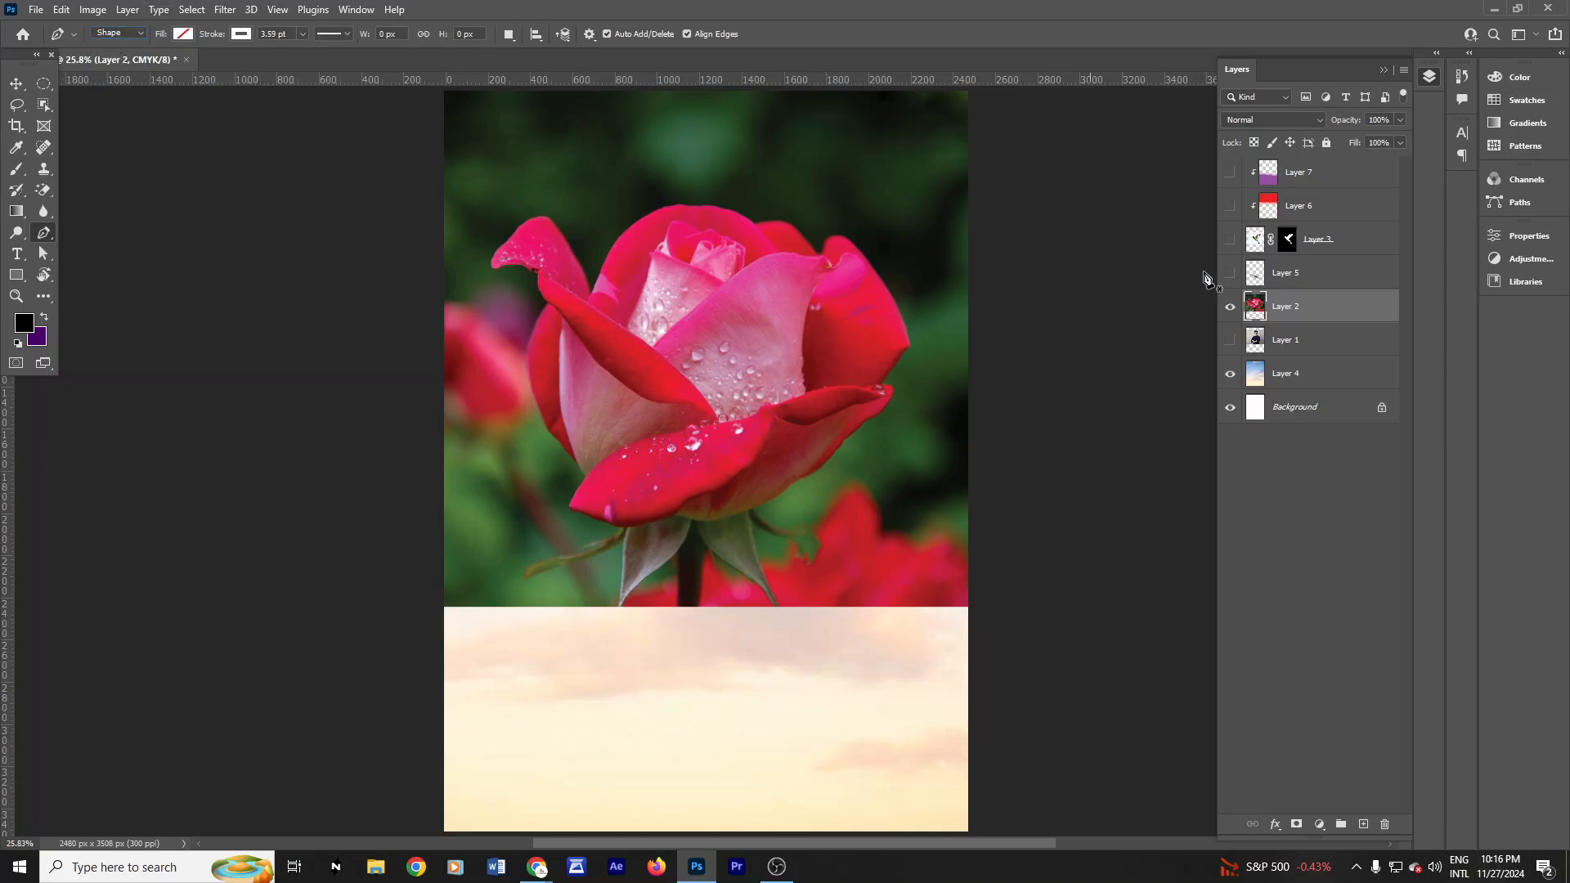
pyautogui.click(1230, 308)
pyautogui.click(1229, 309)
# Step: Start a shape outline at the rose's lower-left petal junction and trace the outer left petal's edge up to the folded petal
pyautogui.keyDown('ctrl'); pyautogui.click(703, 446); pyautogui.keyUp('ctrl')
pyautogui.keyDown('ctrl'); pyautogui.click(704, 445); pyautogui.keyUp('ctrl')
pyautogui.moveTo(704, 445); pyautogui.dragTo(854, 719)
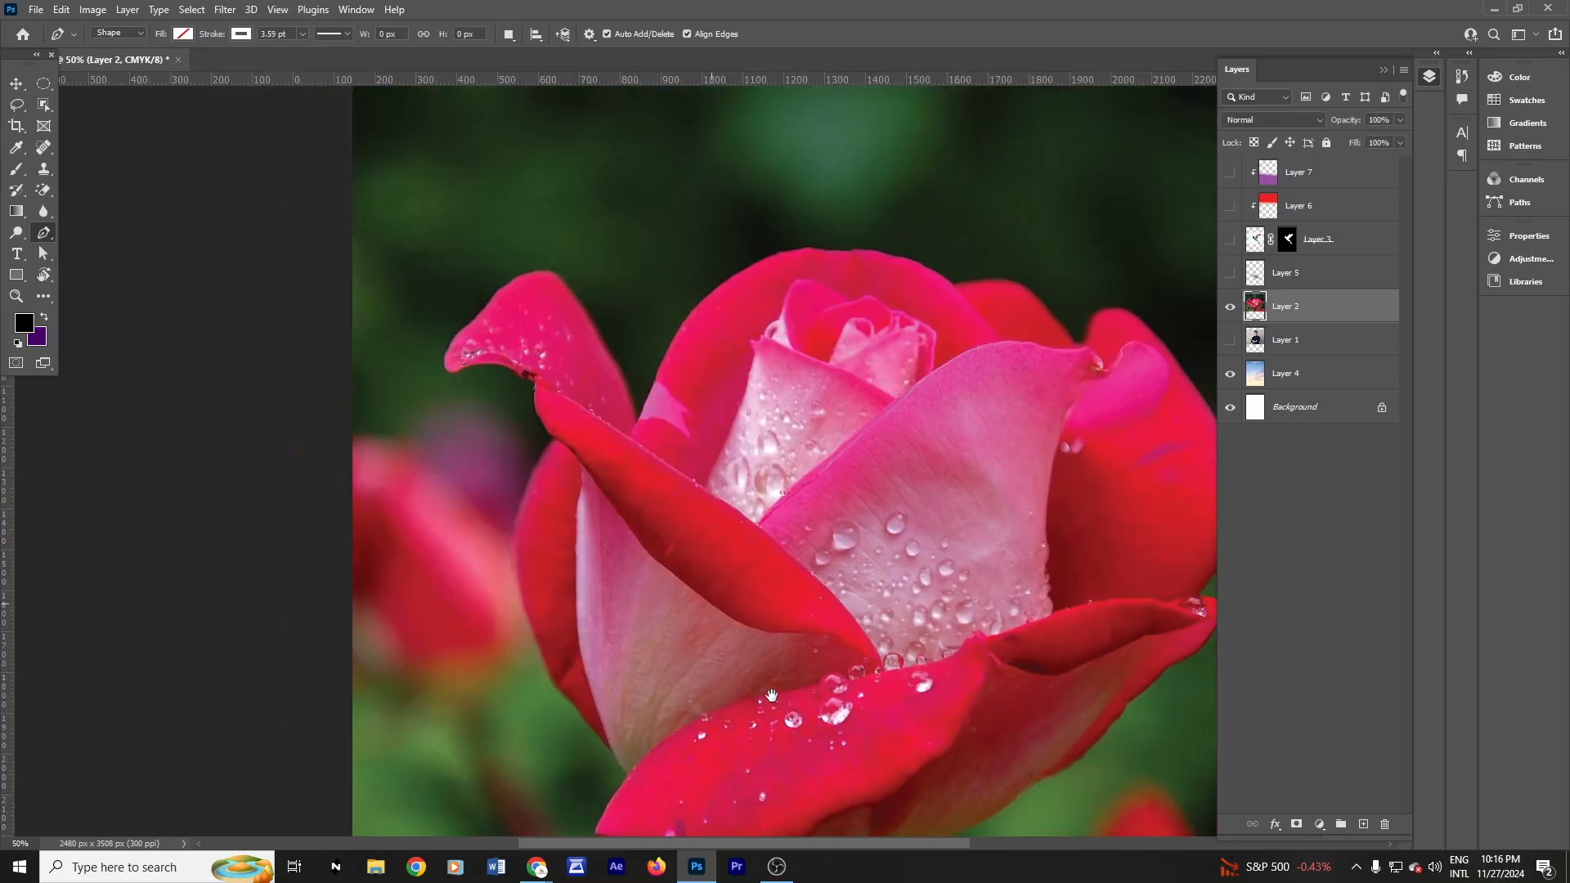
pyautogui.click(628, 775)
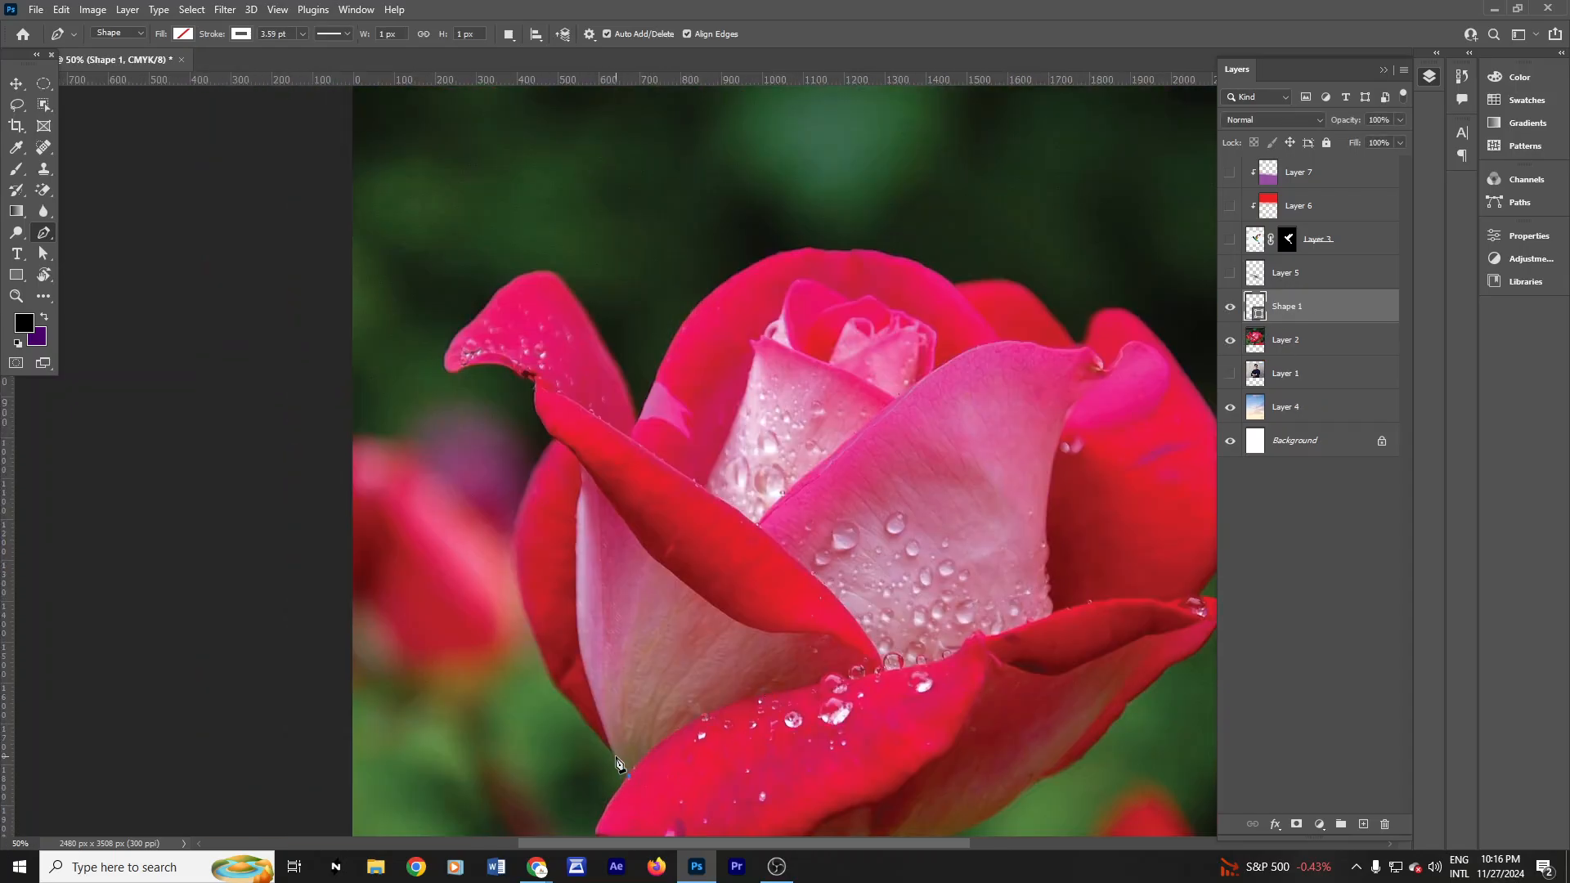
pyautogui.click(612, 748)
pyautogui.click(607, 741)
pyautogui.click(576, 712)
pyautogui.click(555, 686)
pyautogui.moveTo(510, 481); pyautogui.dragTo(502, 472)
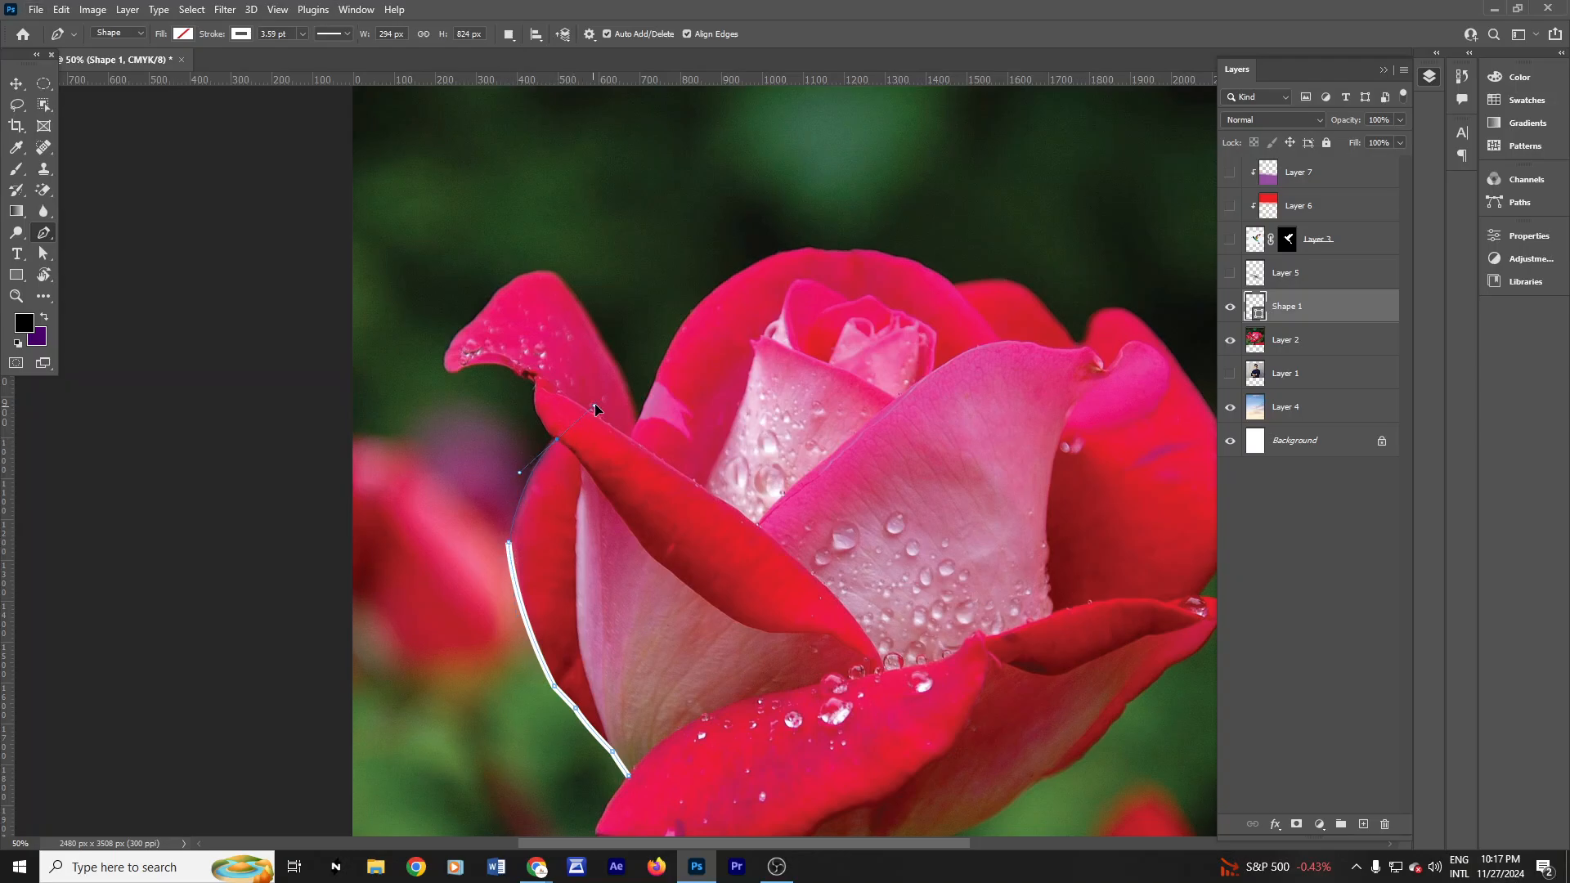
pyautogui.moveTo(595, 404); pyautogui.dragTo(595, 399)
pyautogui.moveTo(540, 406); pyautogui.dragTo(538, 405)
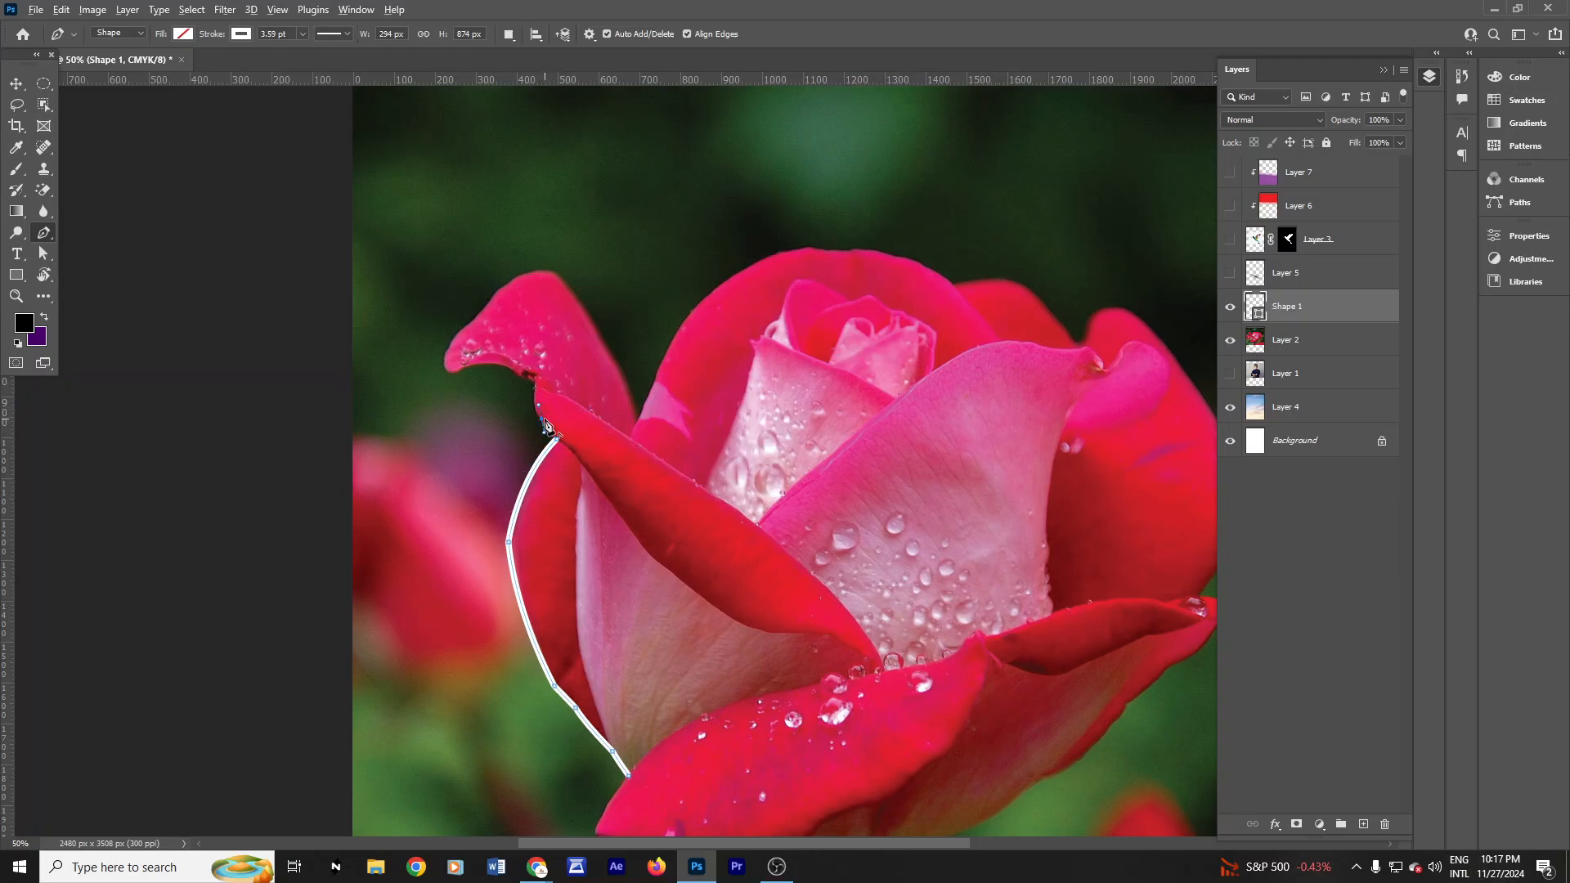
# Step: Continue the outline around the folded petal's corner and along the underside of the curled upper-left petal to its tip
pyautogui.keyDown('alt'); pyautogui.click(540, 419); pyautogui.keyUp('alt')
pyautogui.moveTo(536, 385); pyautogui.dragTo(542, 357)
pyautogui.keyDown('alt'); pyautogui.click(537, 386); pyautogui.keyUp('alt')
pyautogui.click(526, 378)
pyautogui.click(508, 370)
pyautogui.click(463, 366)
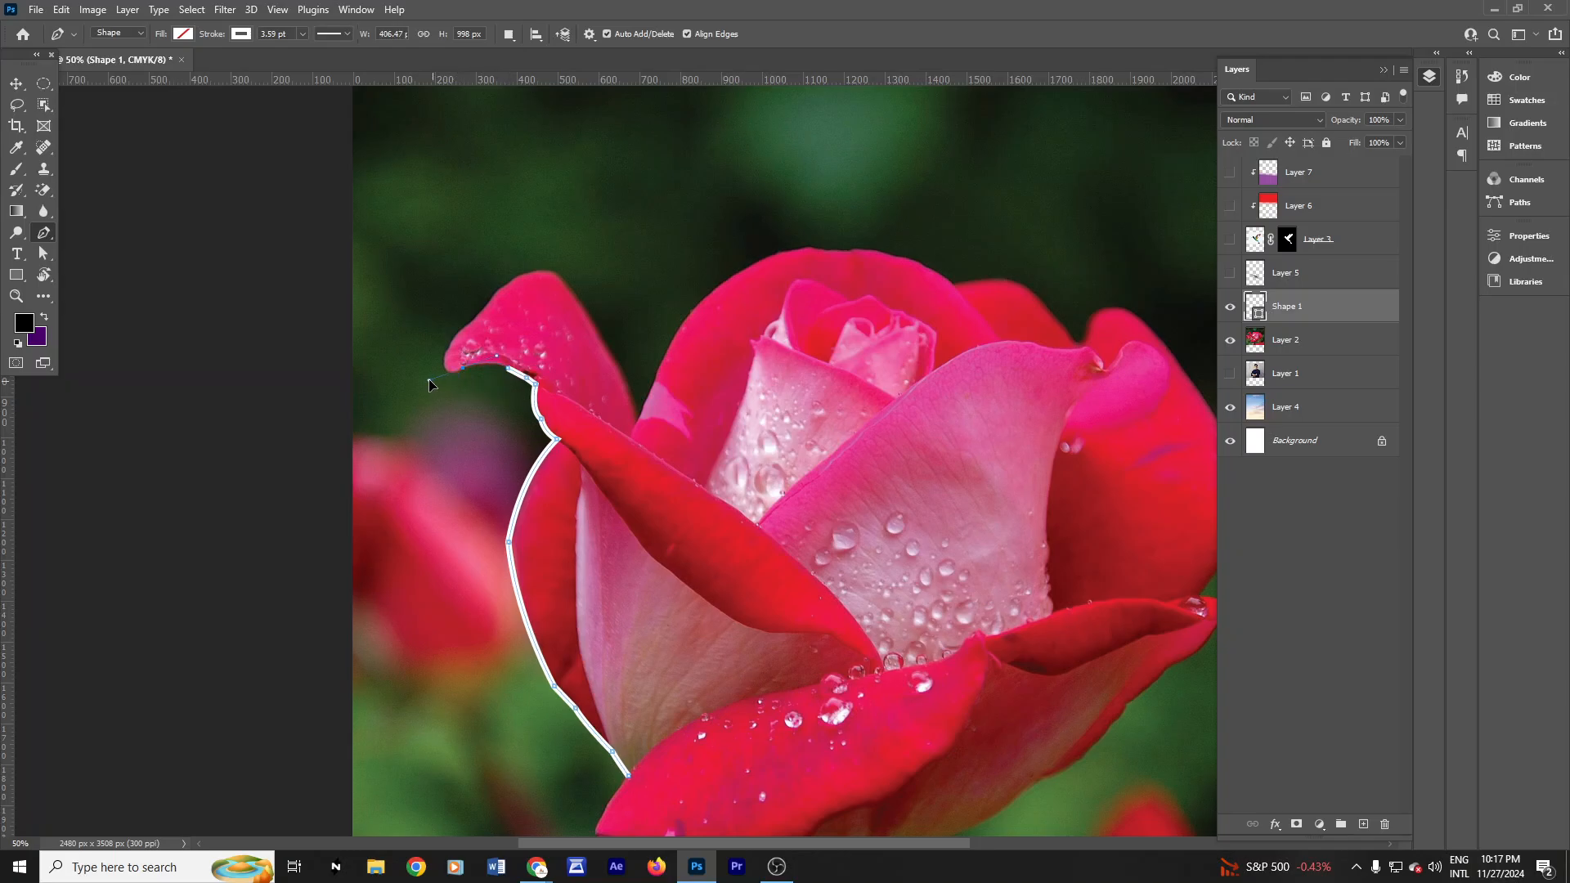
pyautogui.click(448, 368)
pyautogui.click(449, 357)
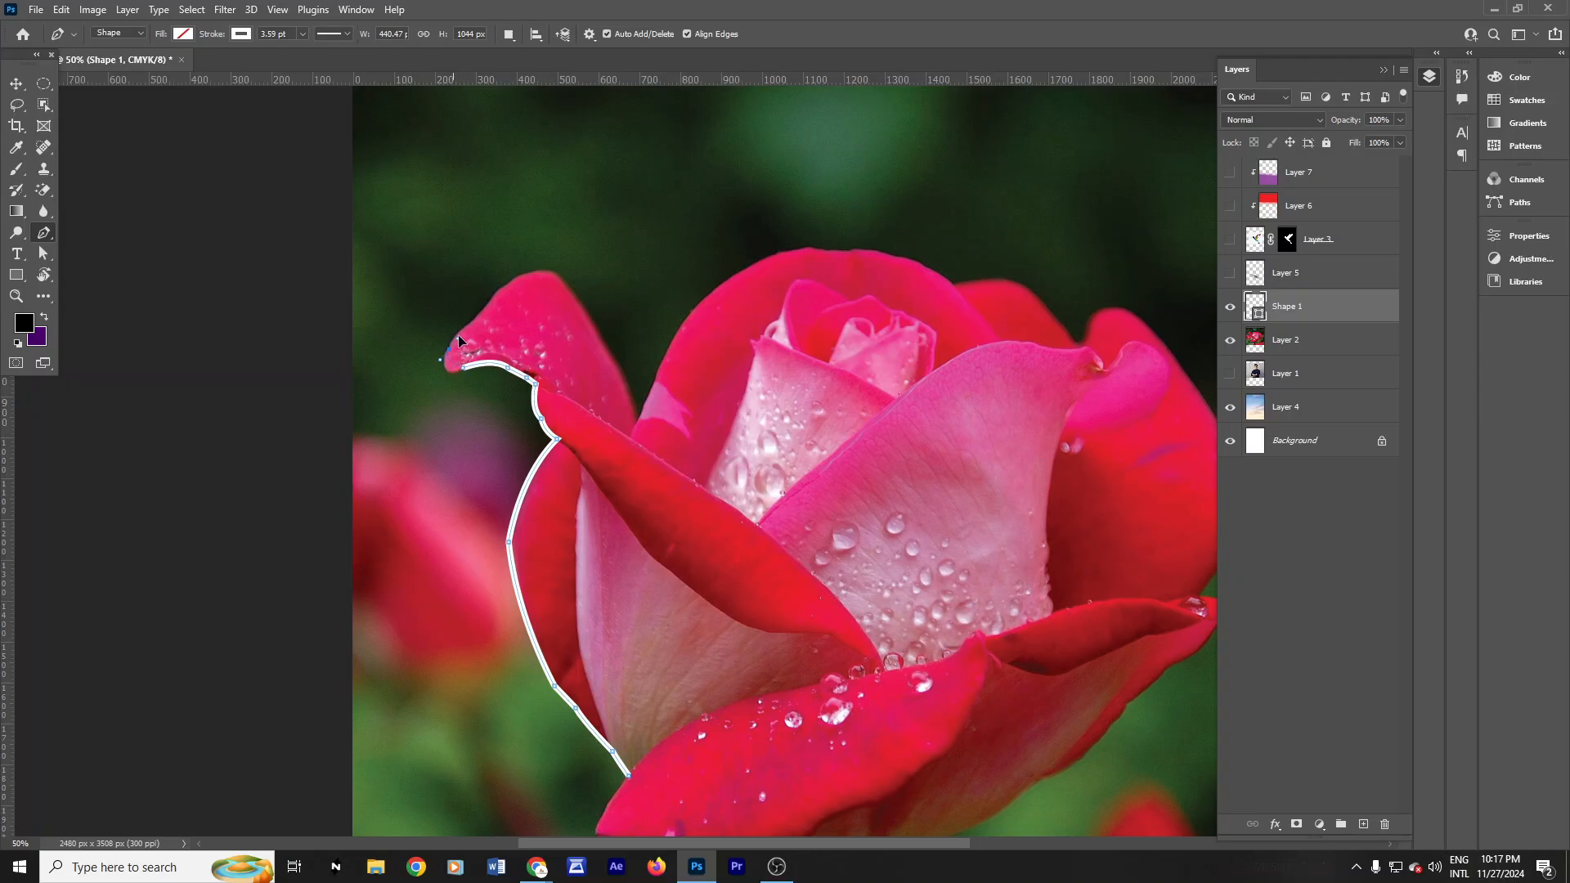
# Step: Trace the curled petal's outer edge from its tip towards its crest, undoing and replacing one misplaced anchor
pyautogui.moveTo(458, 335); pyautogui.dragTo(463, 312)
pyautogui.keyDown('alt'); pyautogui.click(454, 357); pyautogui.keyUp('alt')
pyautogui.moveTo(476, 319); pyautogui.dragTo(504, 300)
pyautogui.moveTo(508, 286); pyautogui.dragTo(512, 286)
pyautogui.hotkey('ctrl', 'z')
pyautogui.click(493, 299)
pyautogui.moveTo(524, 275); pyautogui.dragTo(524, 276)
pyautogui.keyDown('alt'); pyautogui.click(509, 285); pyautogui.keyUp('alt')
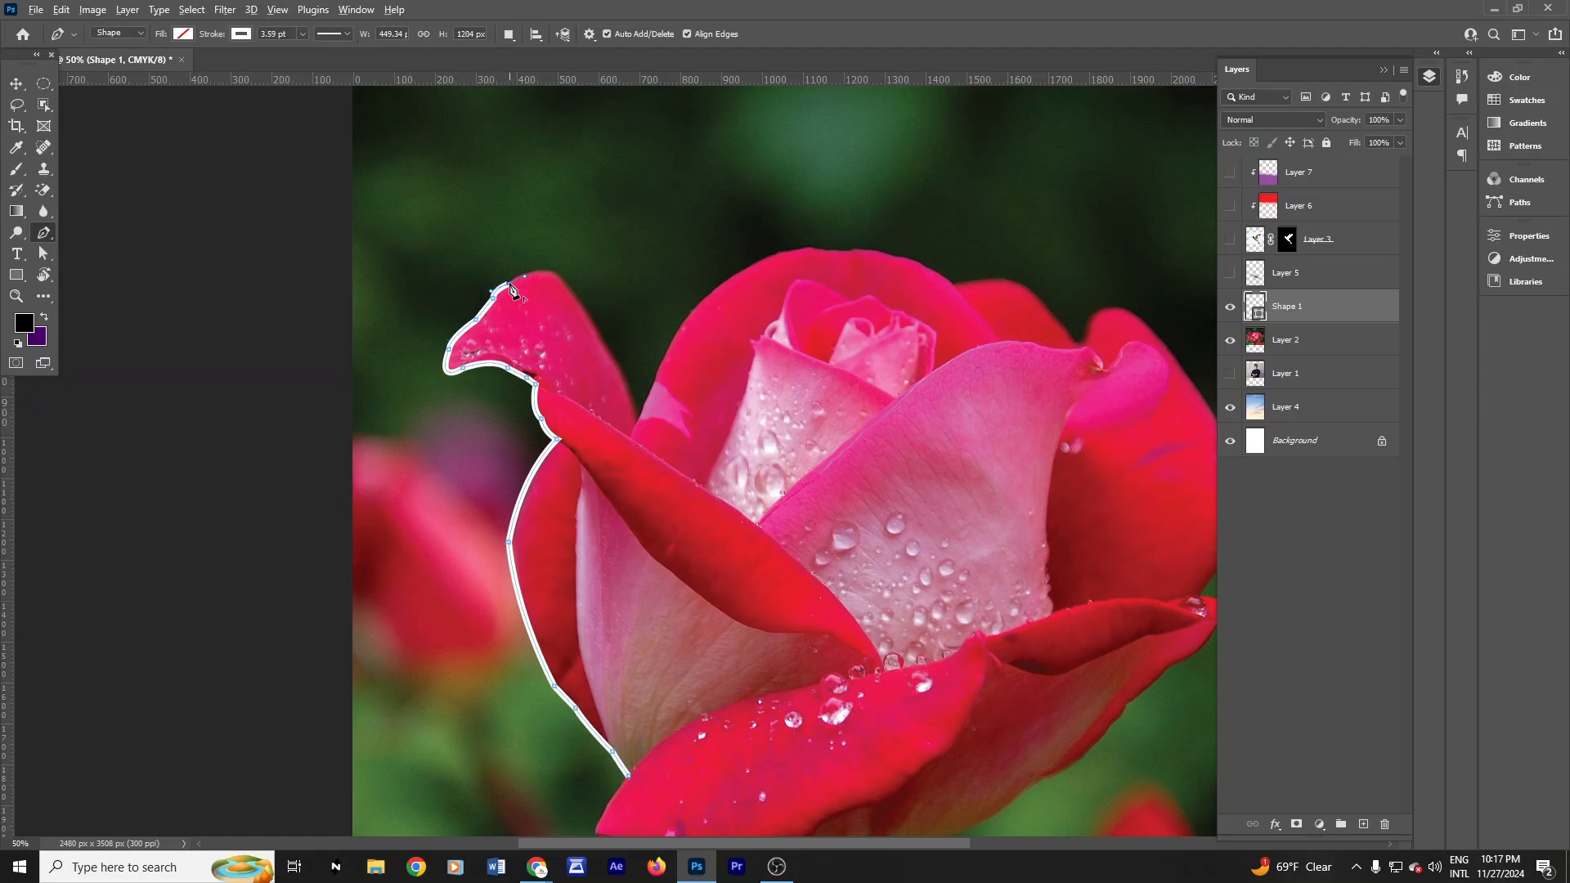
# Step: Carry the outline over the curled petal's crest and down its right edge to the junction with the rear petal
pyautogui.moveTo(555, 274); pyautogui.dragTo(585, 287)
pyautogui.keyDown('alt'); pyautogui.click(557, 273); pyautogui.keyUp('alt')
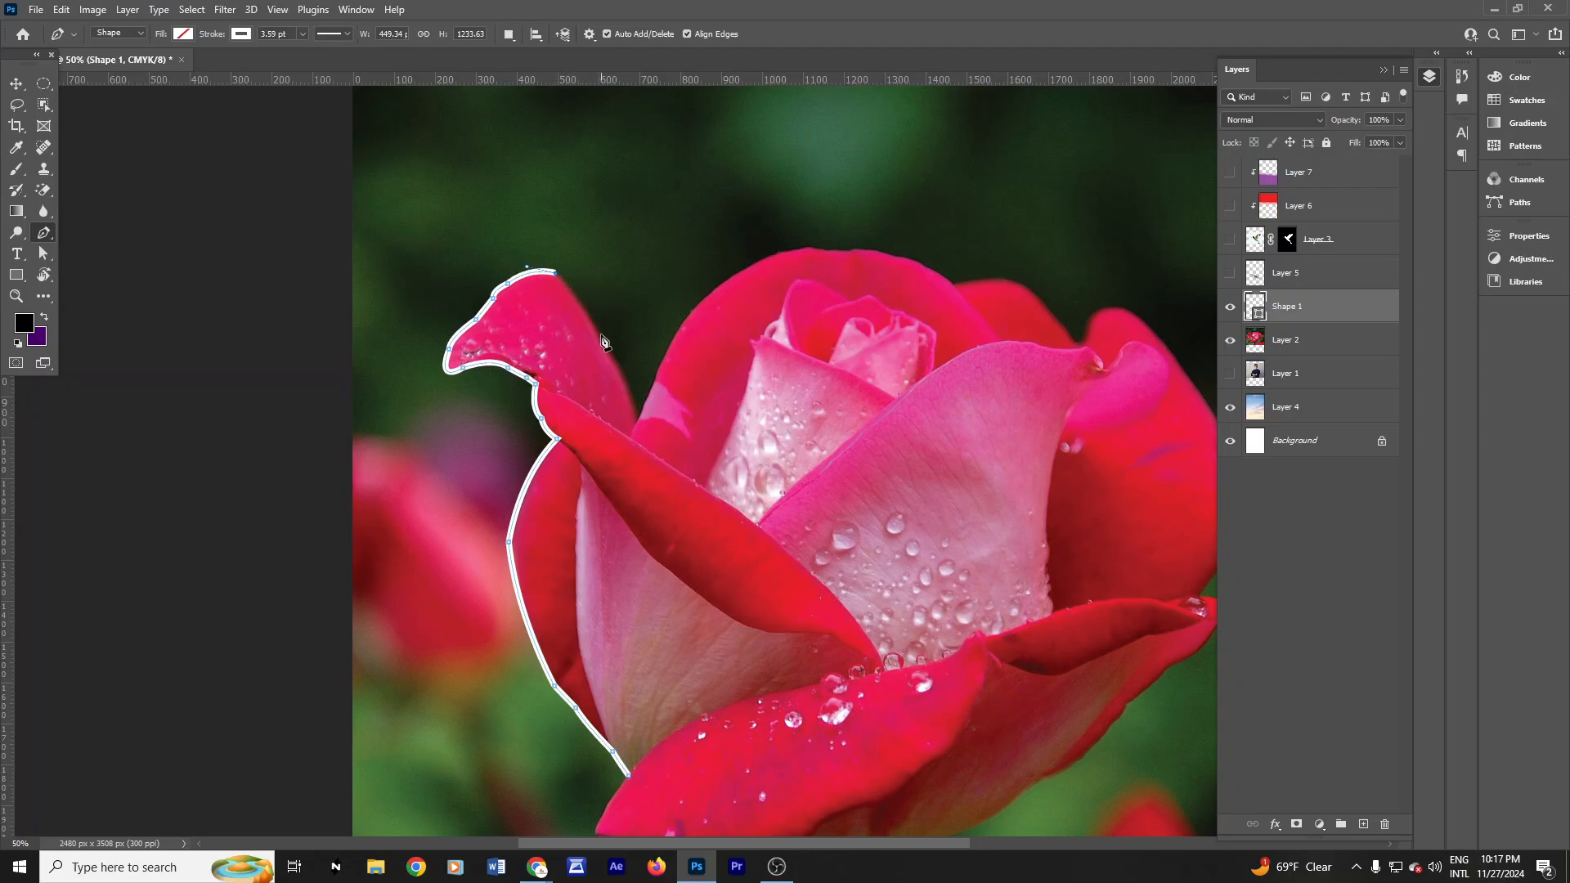
pyautogui.click(604, 346)
pyautogui.moveTo(607, 354); pyautogui.dragTo(619, 385)
pyautogui.moveTo(643, 471); pyautogui.dragTo(641, 470)
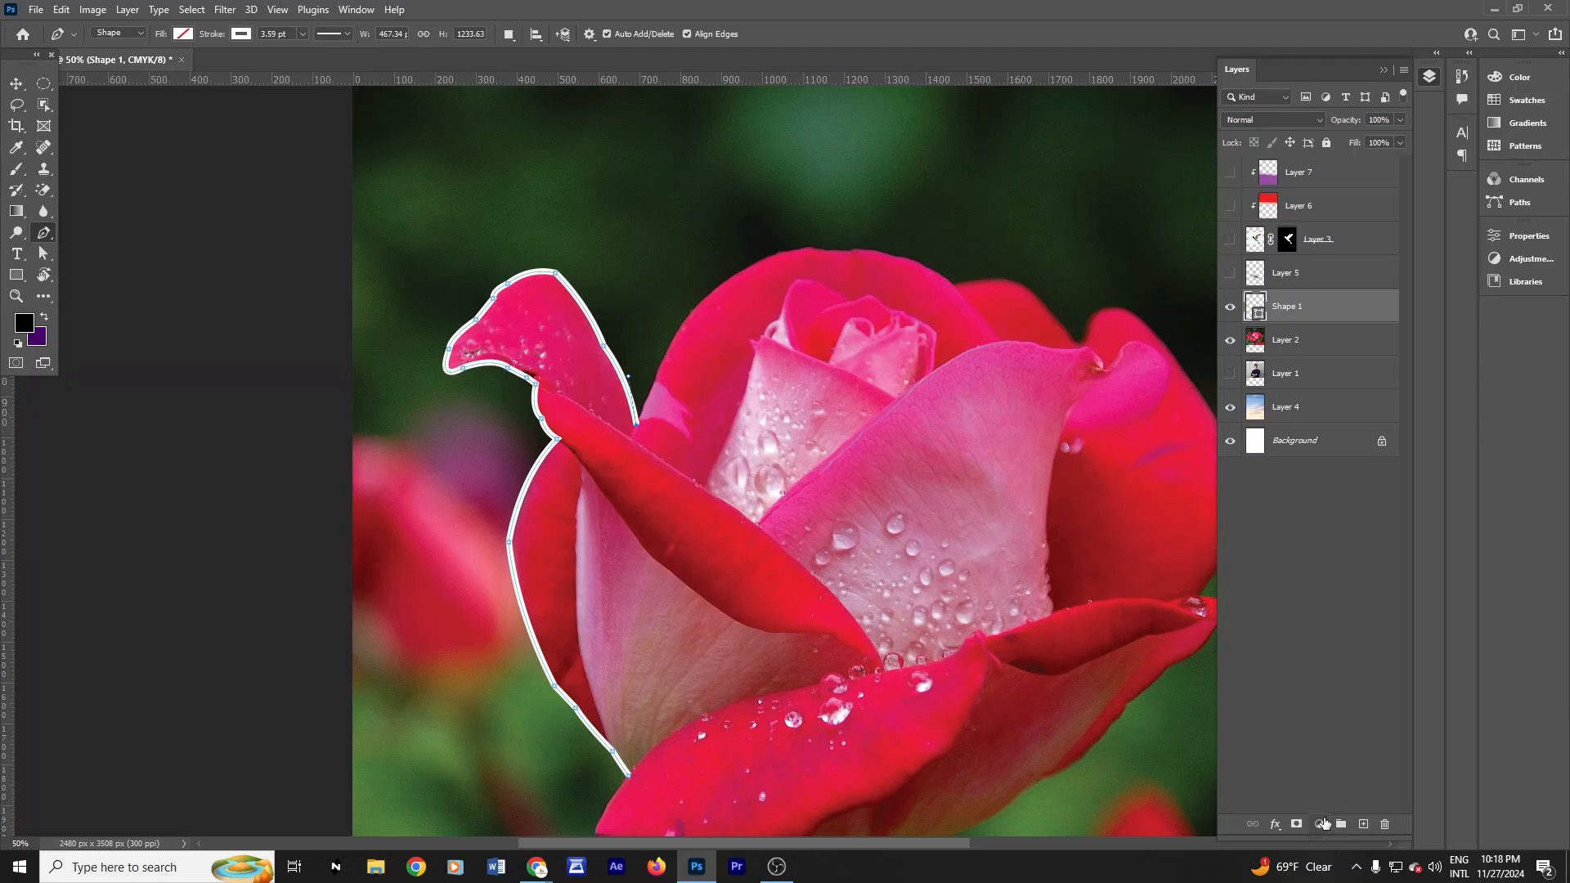
# Step: Continue the outline from the curled petal's junction in one smooth curve up the rear petal's left edge to its crest
pyautogui.moveTo(878, 479); pyautogui.dragTo(586, 499)
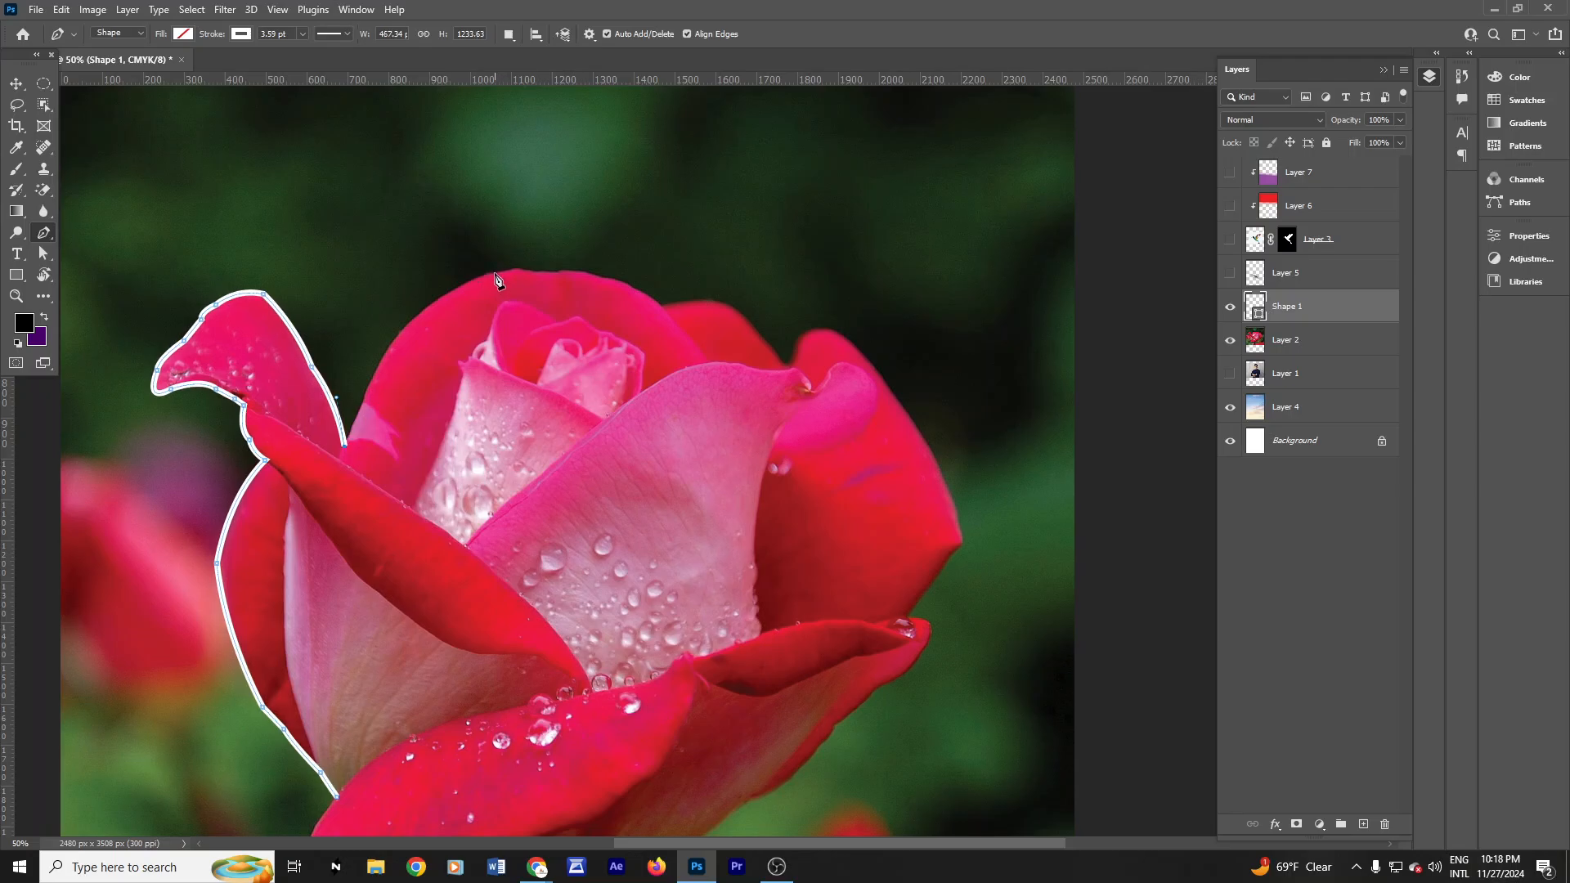
pyautogui.moveTo(495, 275); pyautogui.dragTo(604, 256)
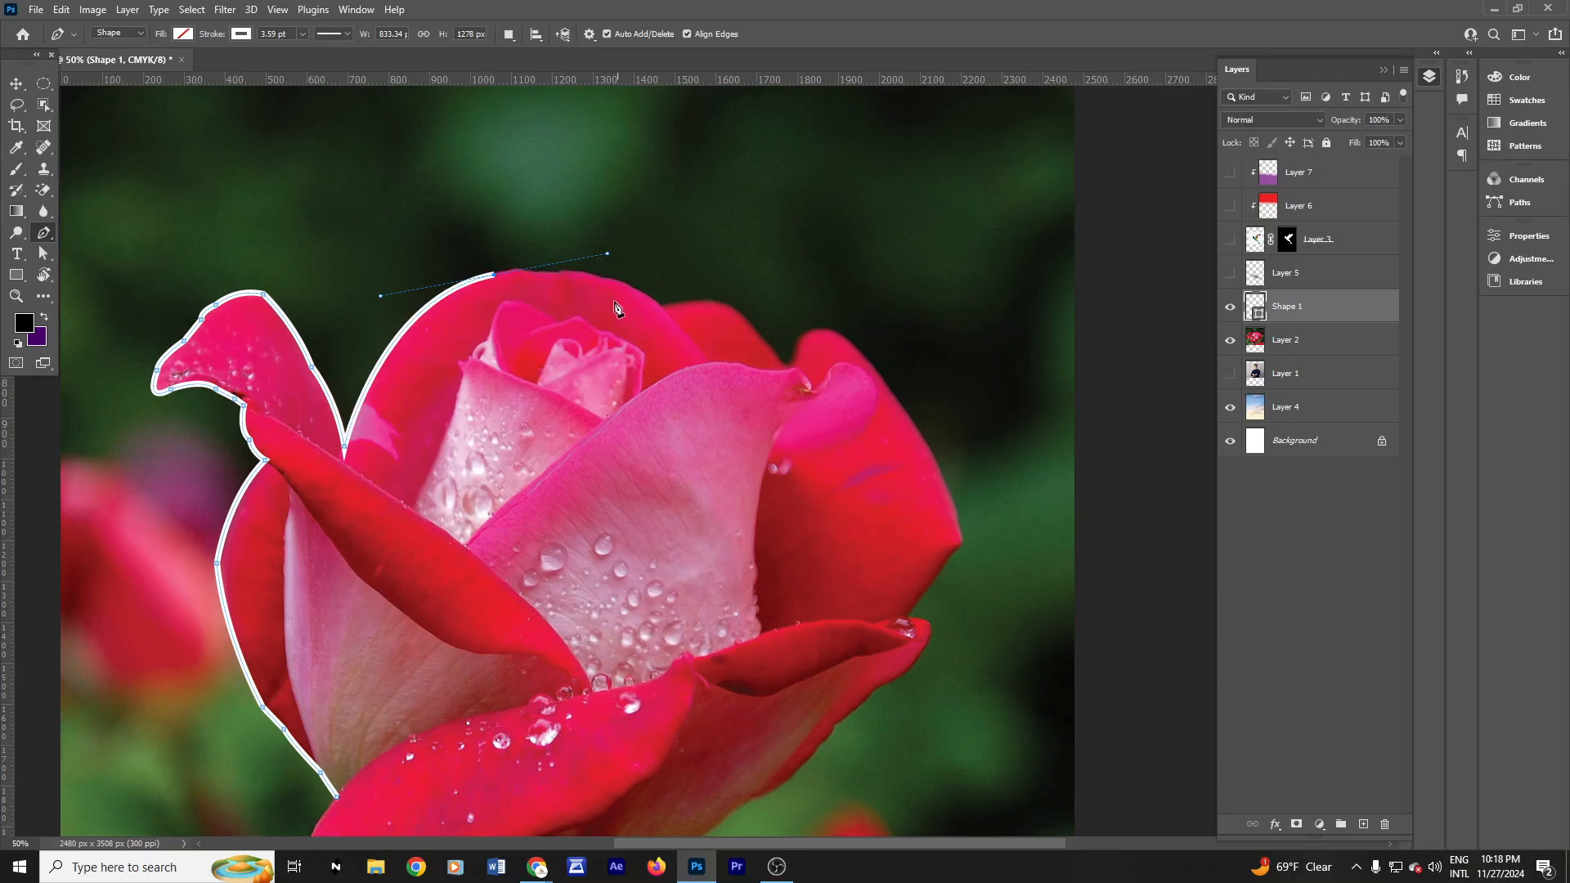
pyautogui.keyDown('alt'); pyautogui.click(495, 276); pyautogui.keyUp('alt')
# Step: Trace the rear petal's wavy crest to its junction with the darker petal behind, undoing and replacing one misplaced anchor
pyautogui.click(531, 273)
pyautogui.moveTo(548, 284); pyautogui.dragTo(547, 282)
pyautogui.click(562, 275)
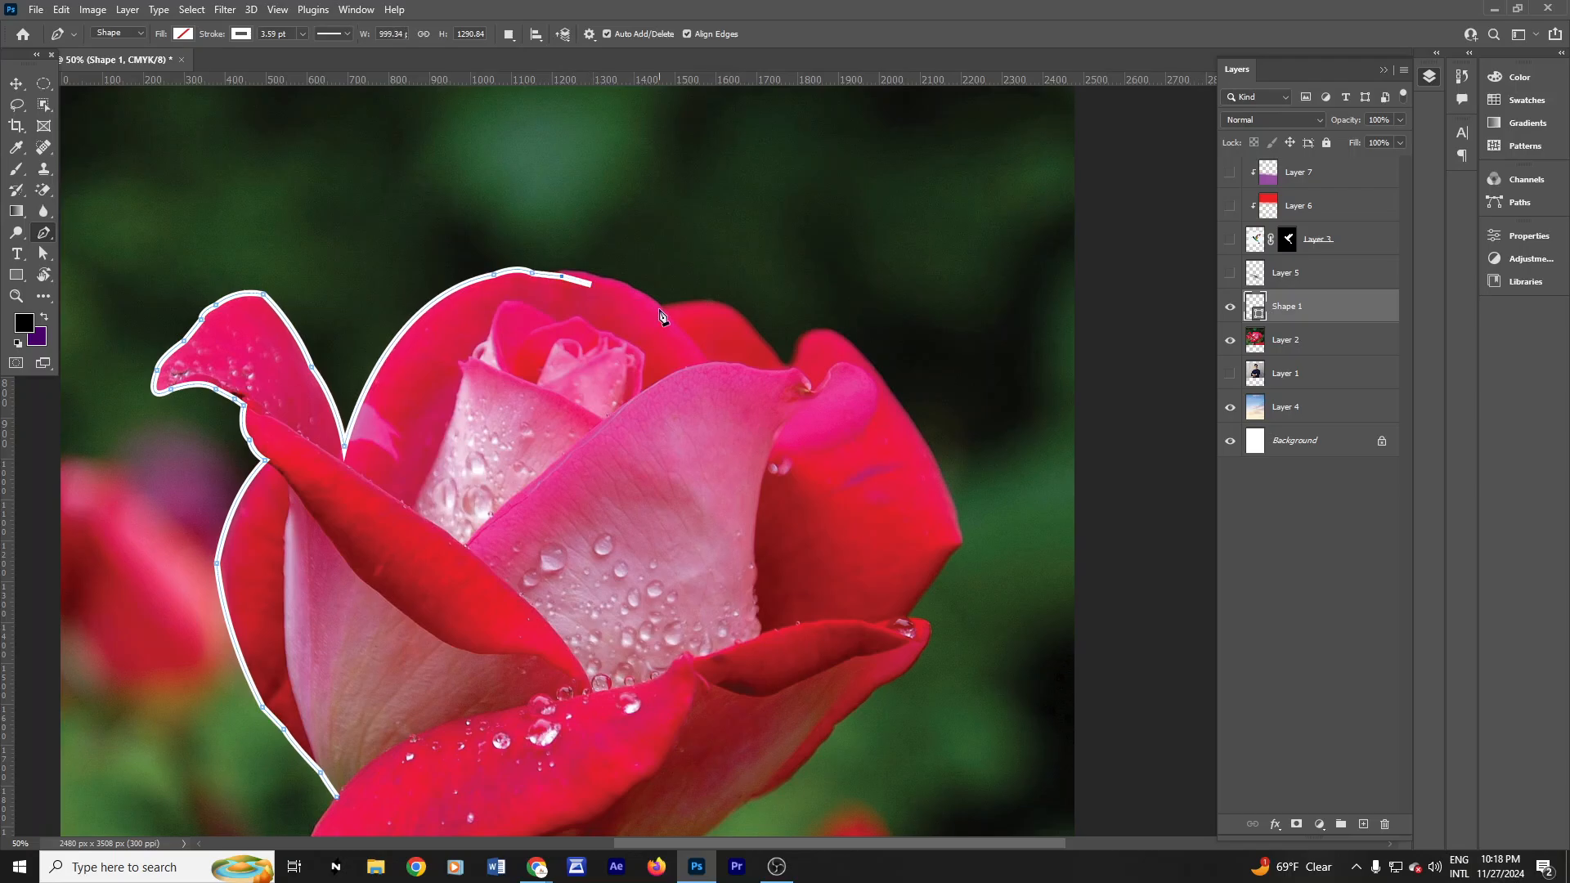
pyautogui.hotkey('ctrl', 'z')
pyautogui.moveTo(567, 279); pyautogui.dragTo(568, 279)
pyautogui.keyDown('alt'); pyautogui.click(559, 275); pyautogui.keyUp('alt')
pyautogui.click(599, 279)
pyautogui.moveTo(620, 292); pyautogui.dragTo(663, 311)
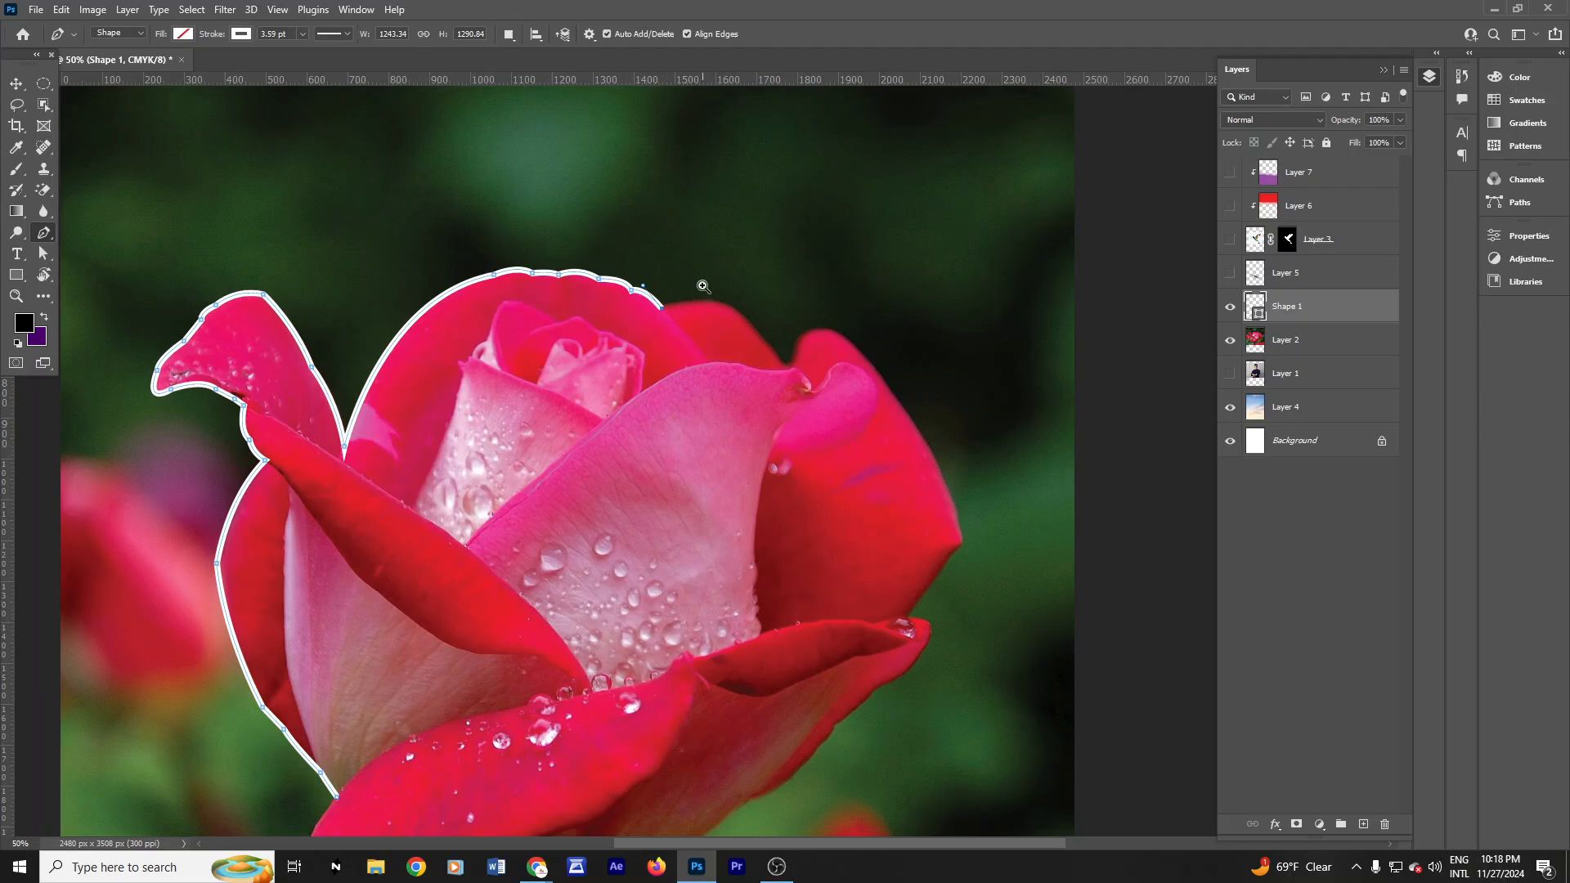
pyautogui.click(680, 307)
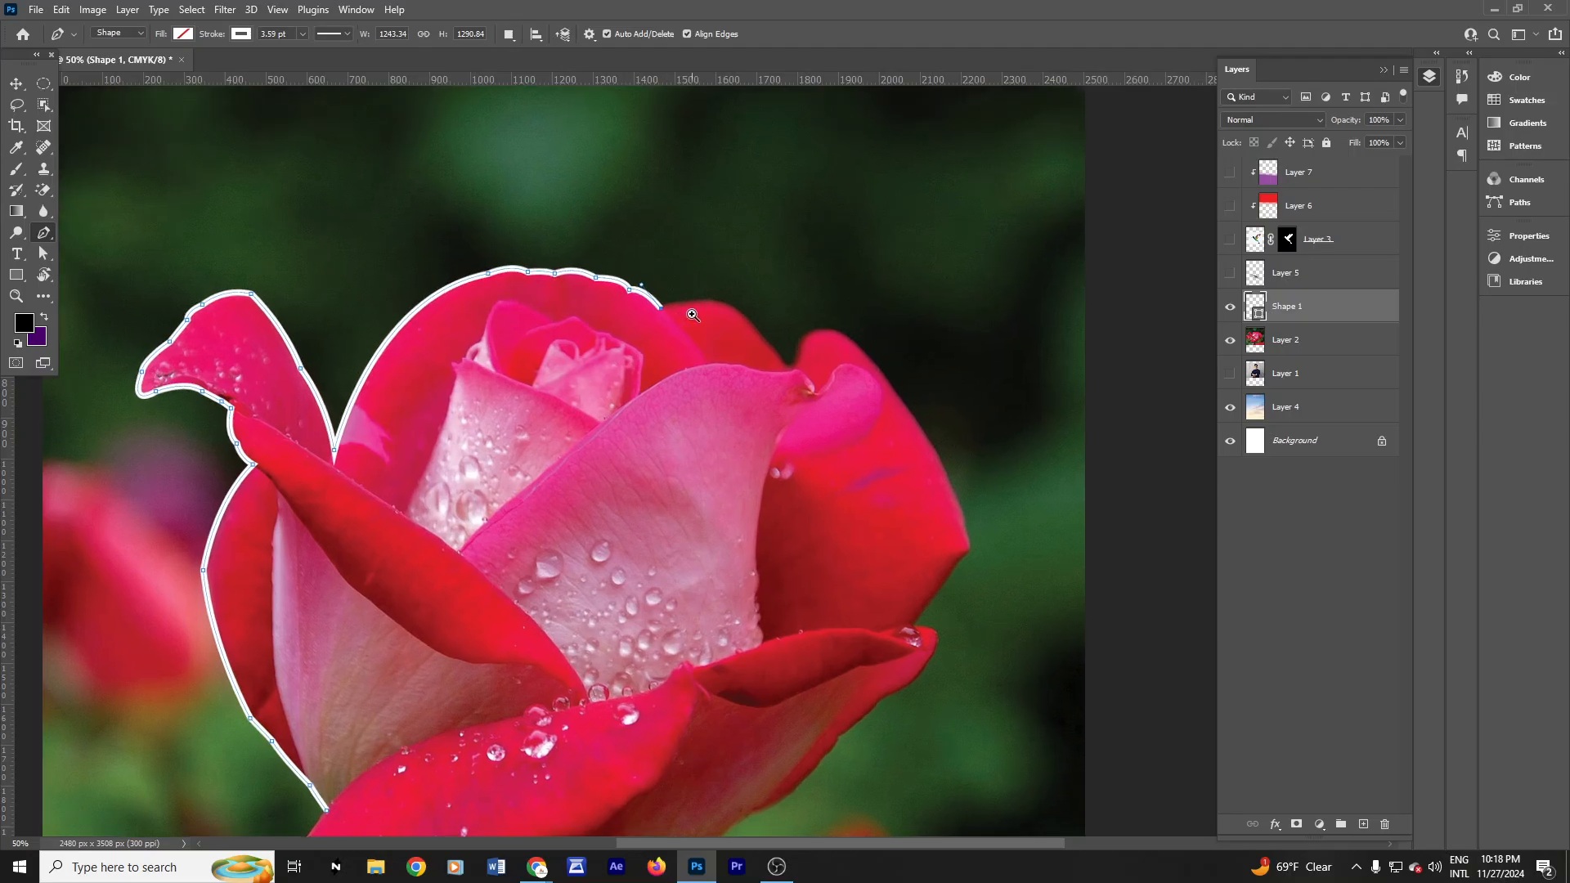
pyautogui.click(677, 302)
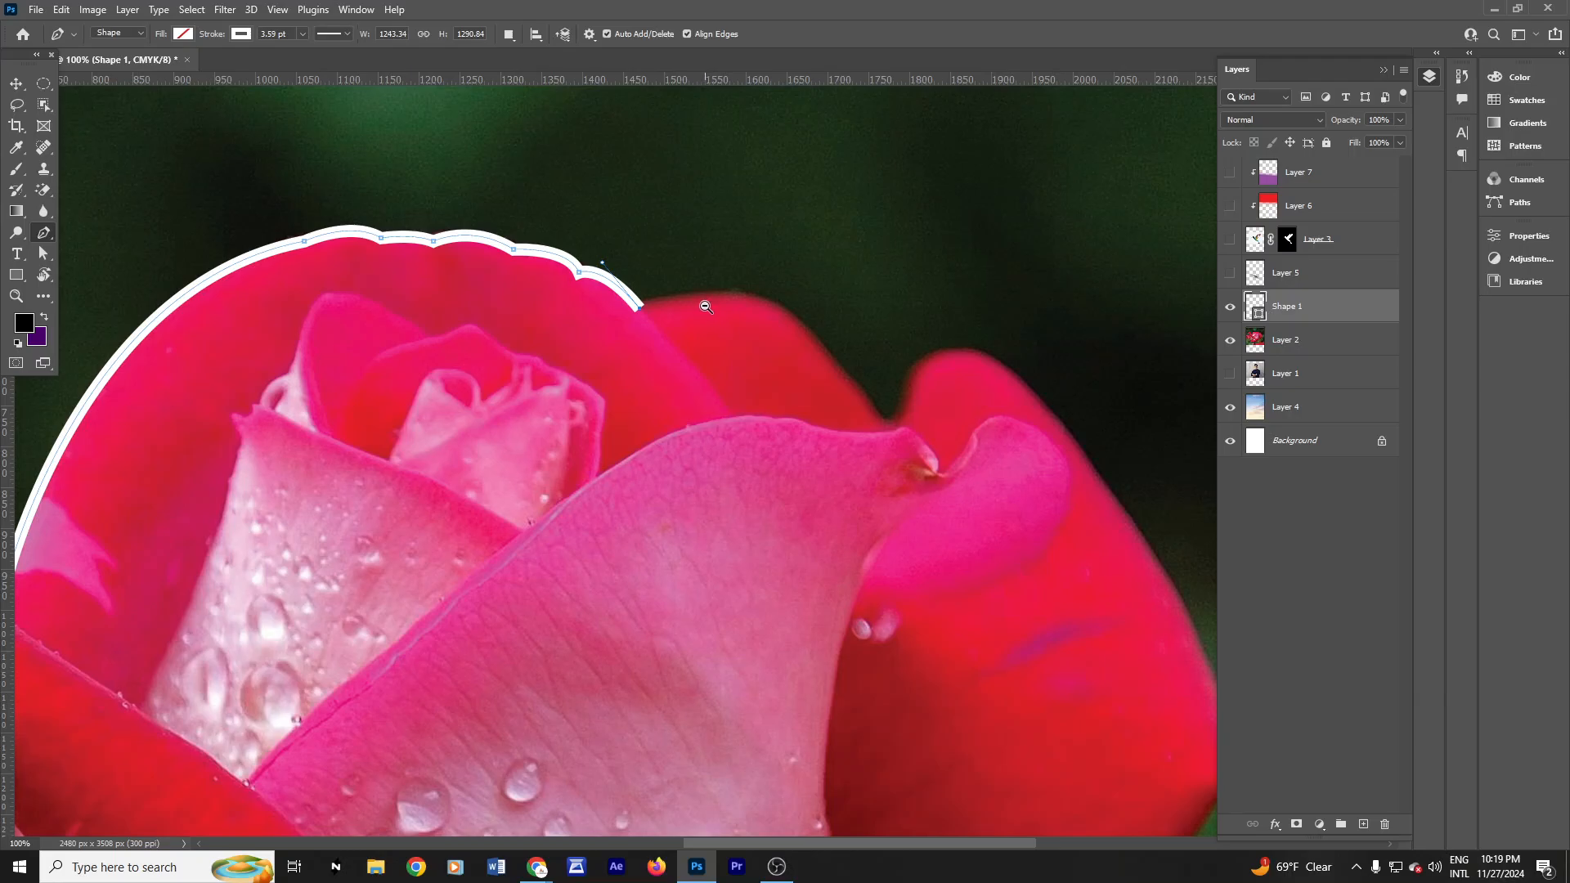
pyautogui.keyDown('alt'); pyautogui.click(718, 317); pyautogui.keyUp('alt')
pyautogui.keyDown('alt'); pyautogui.click(722, 322); pyautogui.keyUp('alt')
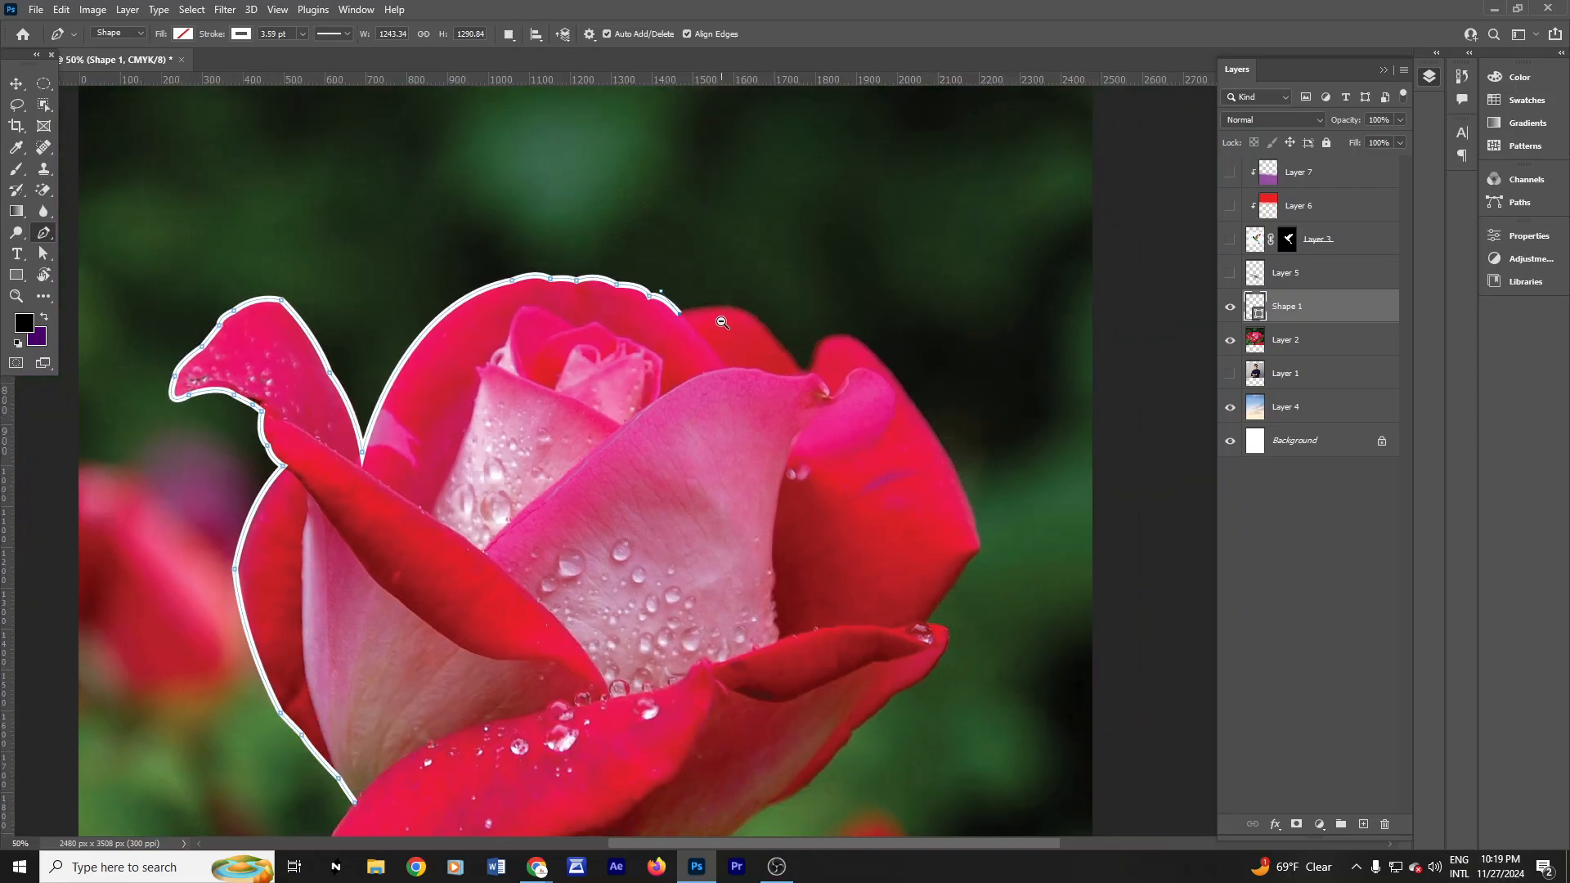
pyautogui.keyDown('alt'); pyautogui.click(722, 322); pyautogui.keyUp('alt')
pyautogui.keyDown('alt'); pyautogui.click(722, 321); pyautogui.keyUp('alt')
pyautogui.keyDown('alt'); pyautogui.click(724, 321); pyautogui.keyUp('alt')
pyautogui.keyDown('alt'); pyautogui.click(725, 320); pyautogui.keyUp('alt')
pyautogui.keyDown('alt'); pyautogui.click(727, 319); pyautogui.keyUp('alt')
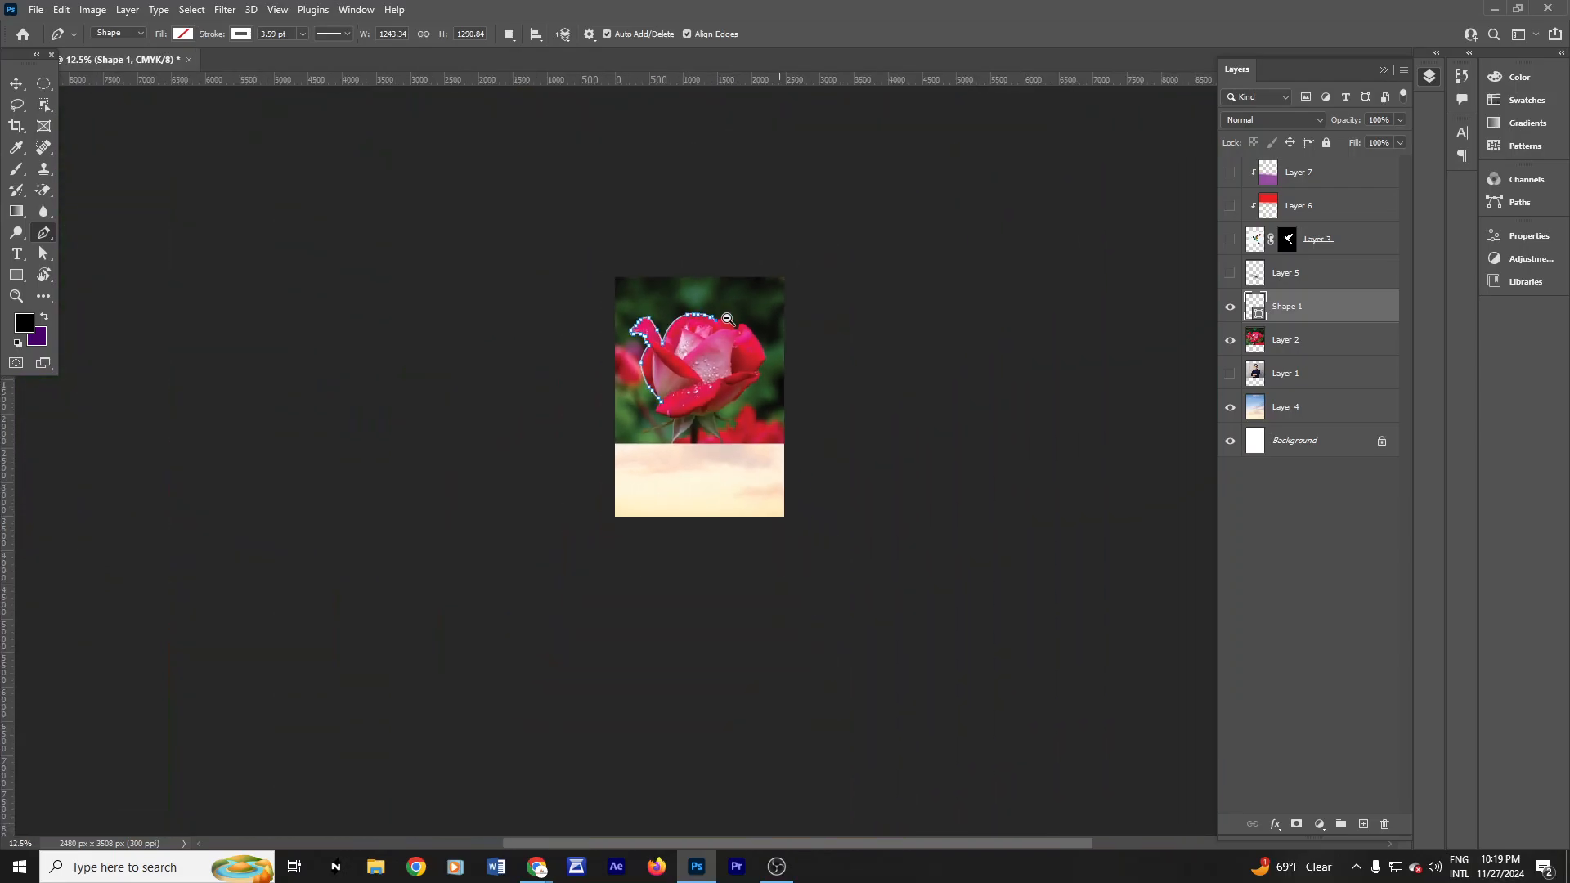
pyautogui.keyDown('alt'); pyautogui.click(727, 319); pyautogui.keyUp('alt')
pyautogui.click(727, 319)
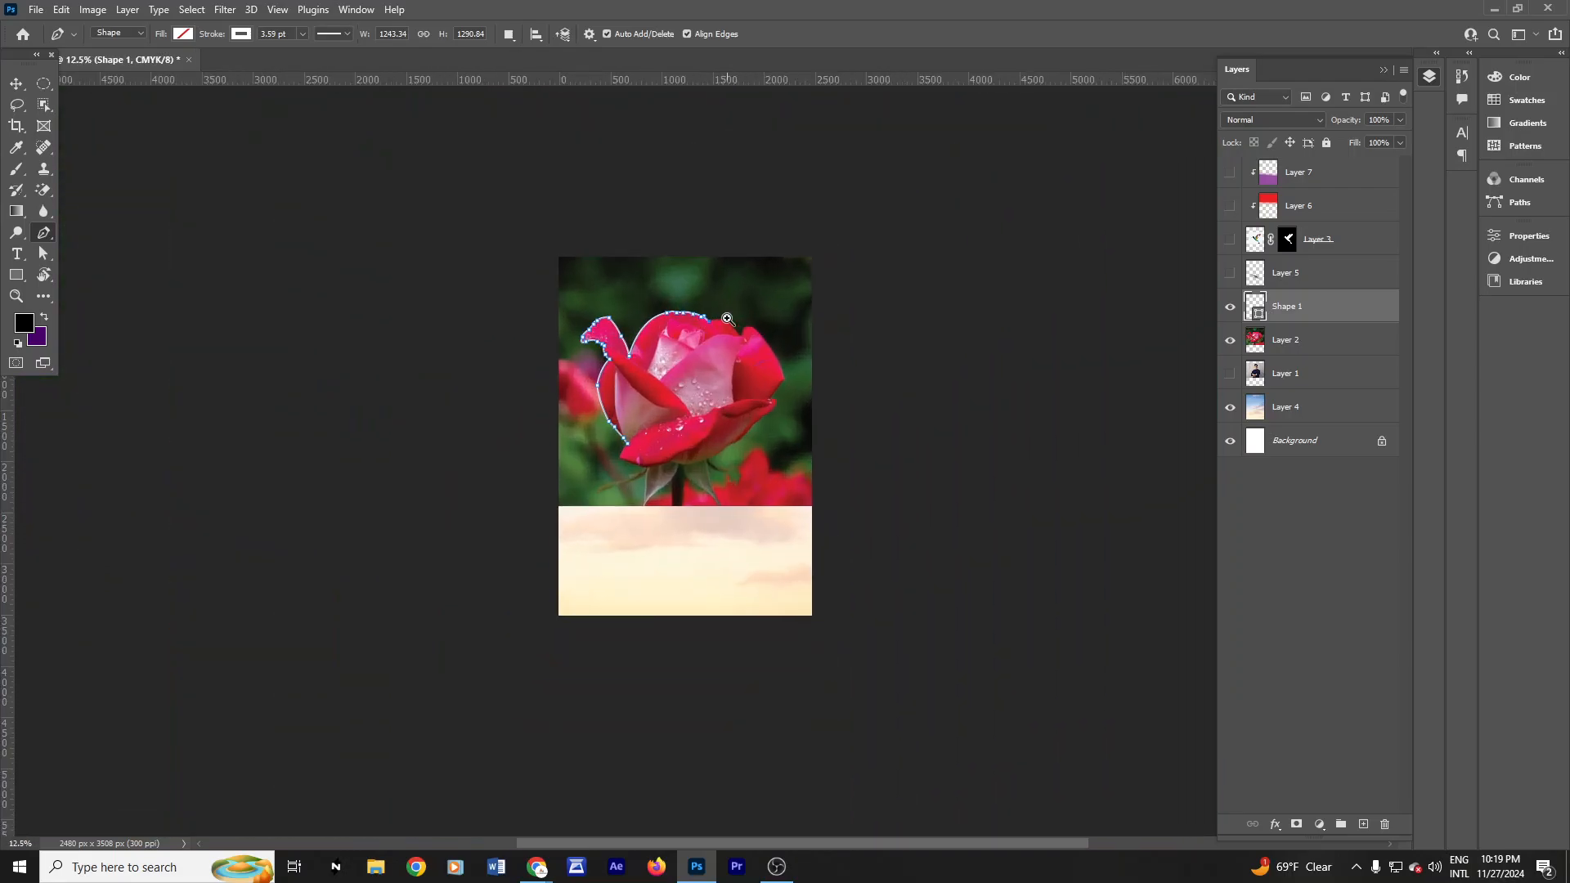
pyautogui.click(720, 321)
pyautogui.click(713, 321)
pyautogui.click(707, 323)
pyautogui.click(704, 323)
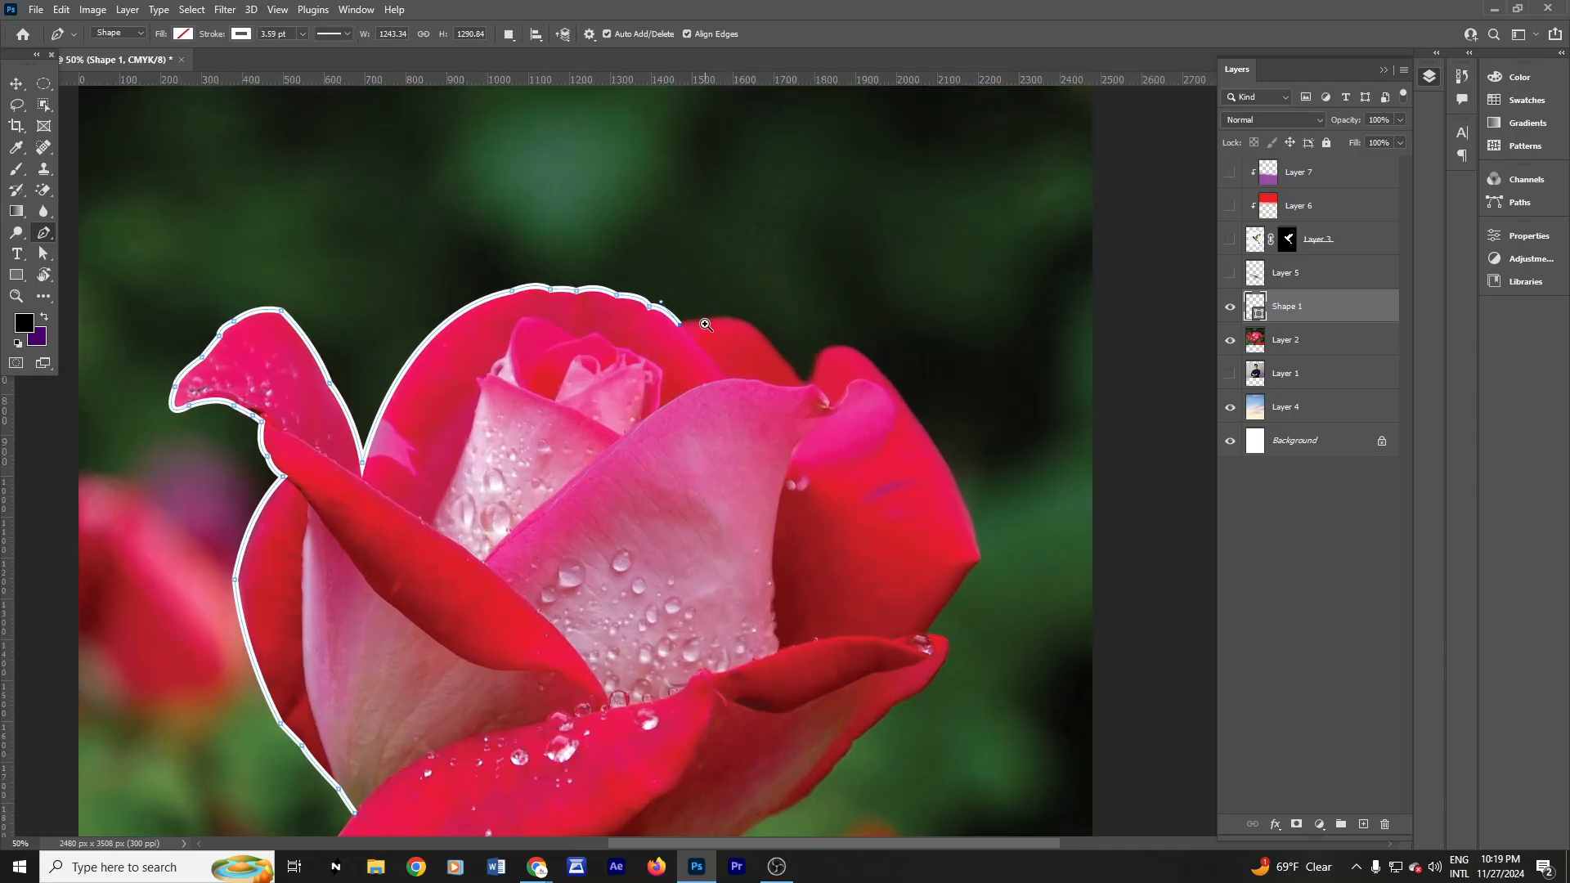
# Step: Trace over the dark rear petal's crest and down into the notch beside the large right petal
pyautogui.click(704, 323)
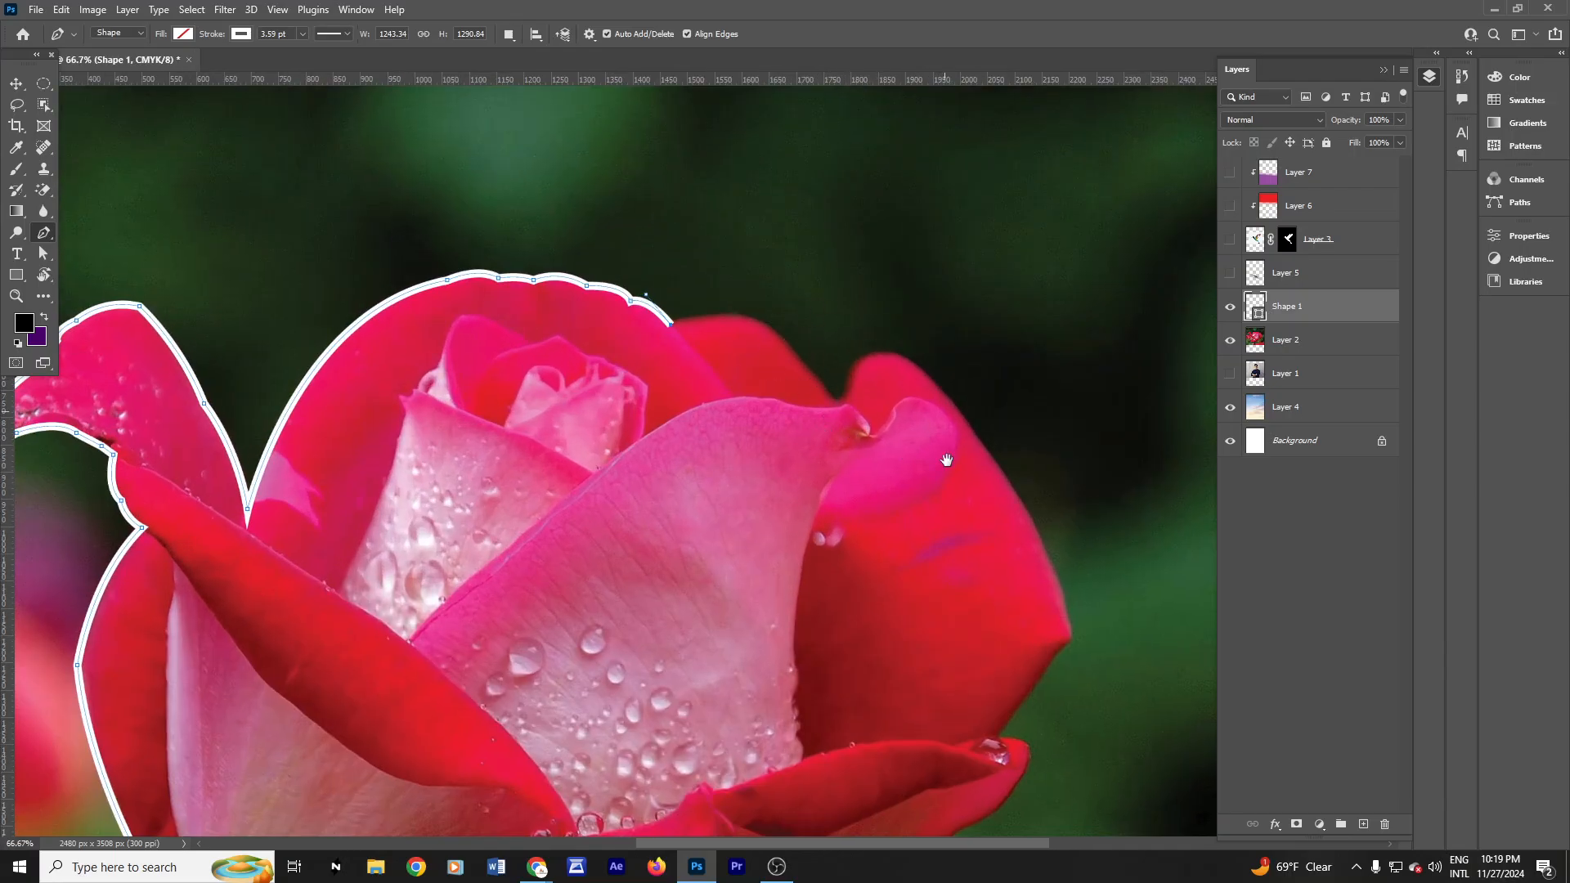
pyautogui.moveTo(829, 477); pyautogui.dragTo(704, 403)
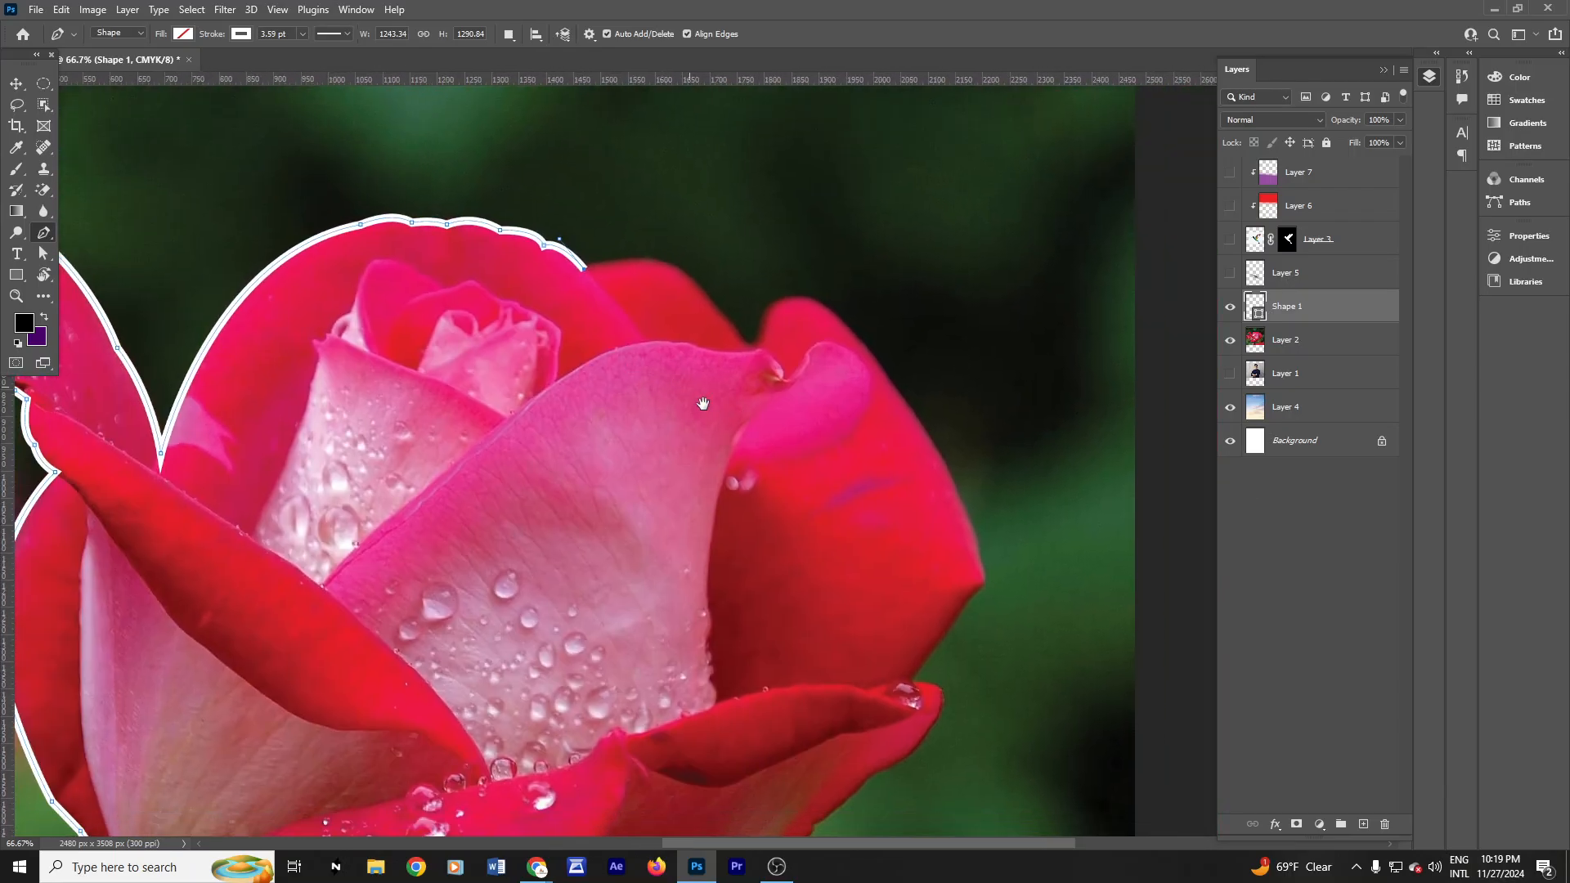
pyautogui.moveTo(778, 474); pyautogui.dragTo(701, 520)
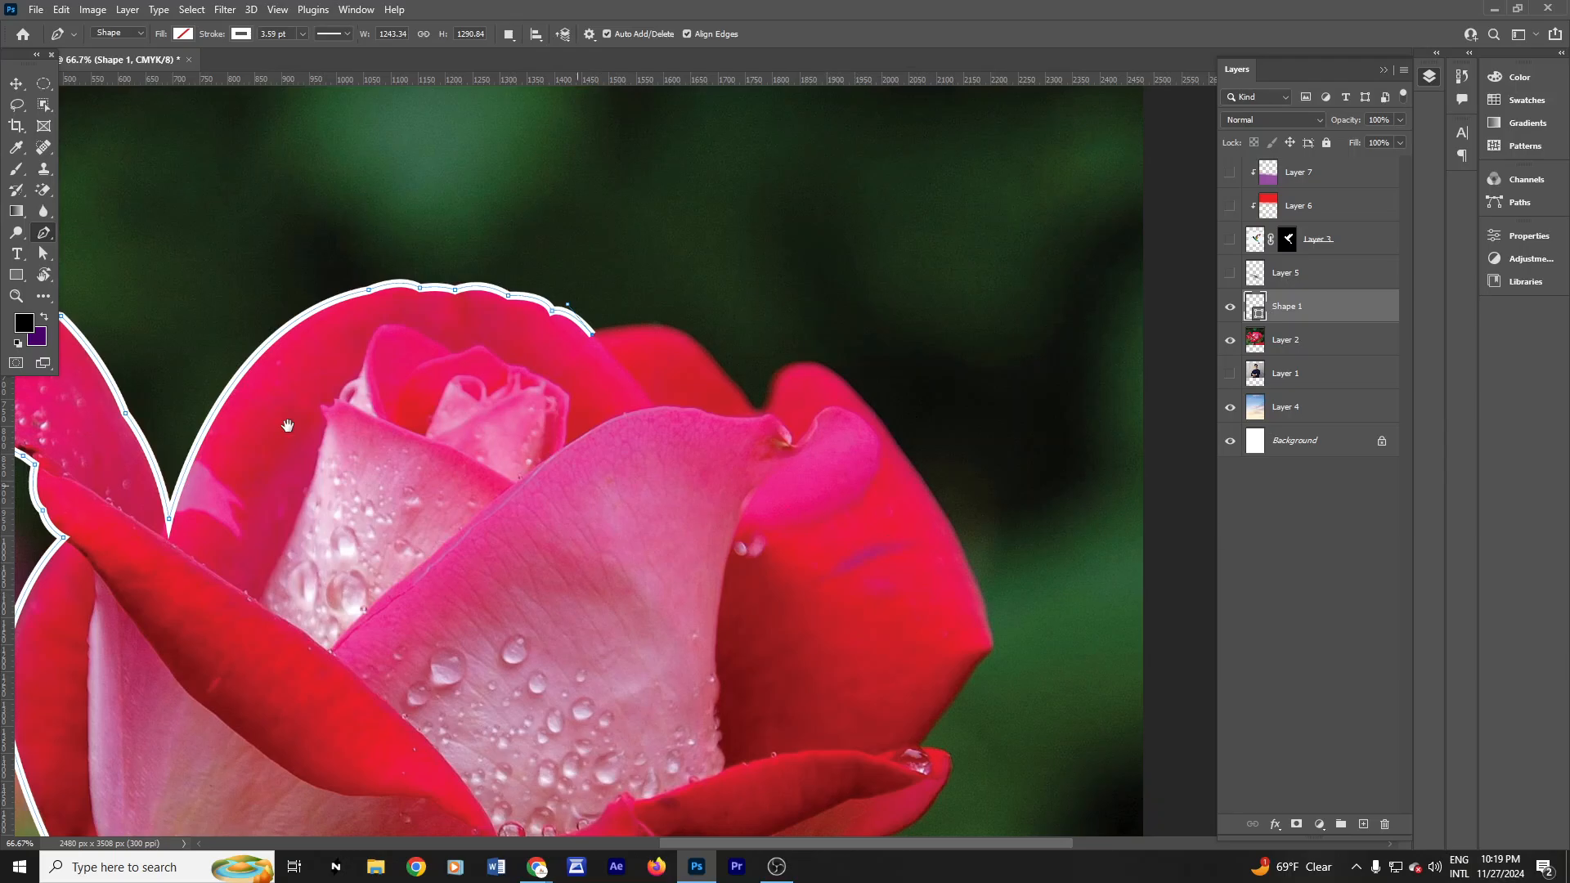
pyautogui.moveTo(703, 347); pyautogui.dragTo(748, 397)
pyautogui.keyDown('alt'); pyautogui.click(705, 349); pyautogui.keyUp('alt')
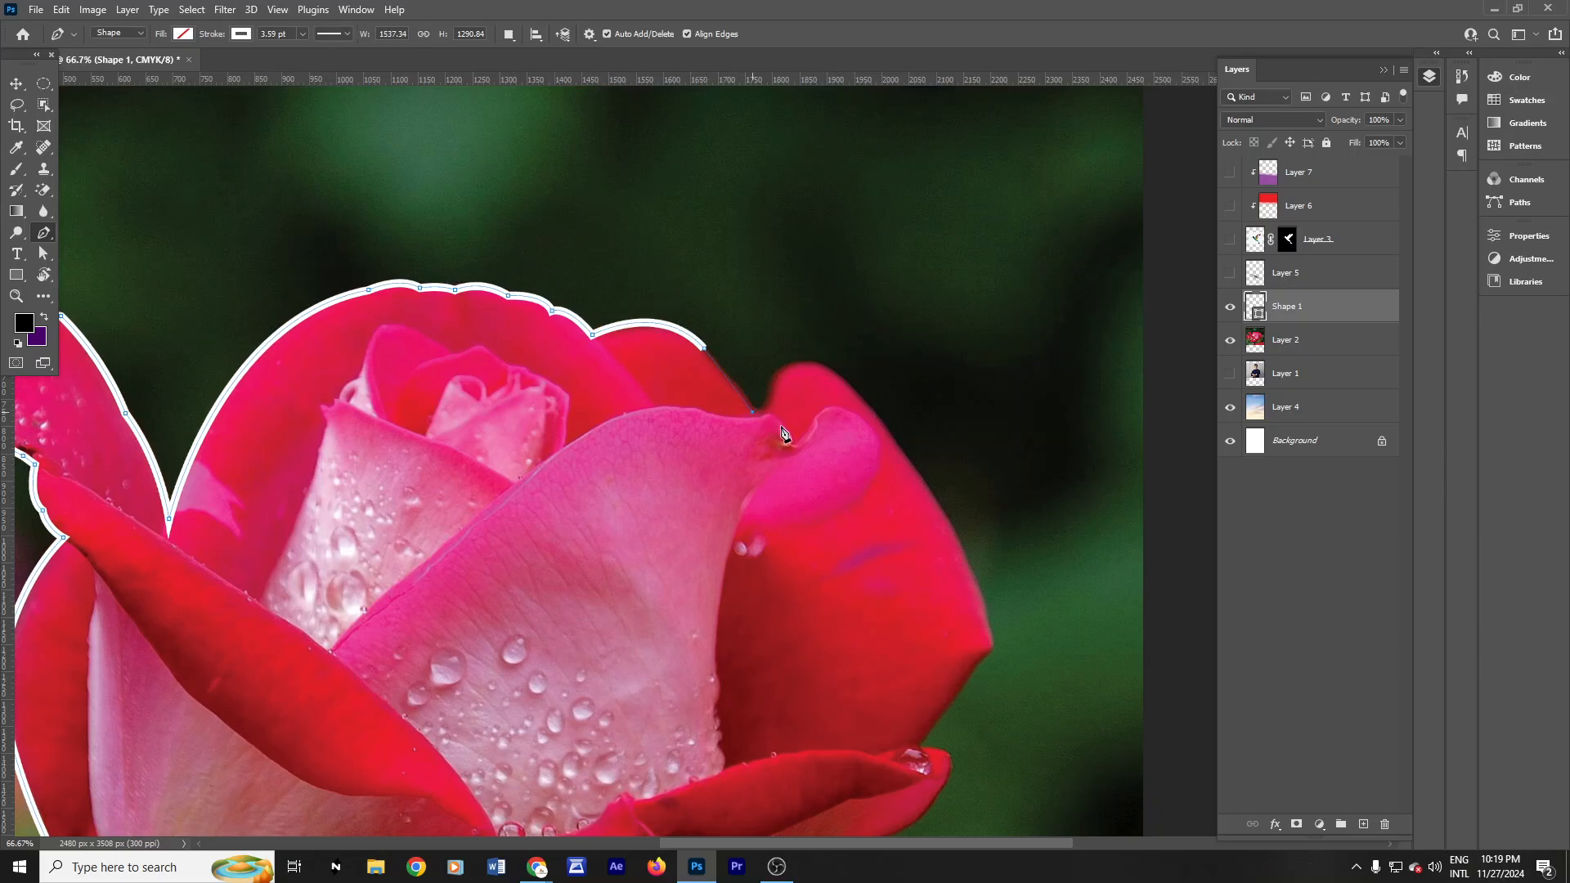
pyautogui.click(752, 411)
pyautogui.keyDown('alt'); pyautogui.click(771, 397); pyautogui.keyUp('alt')
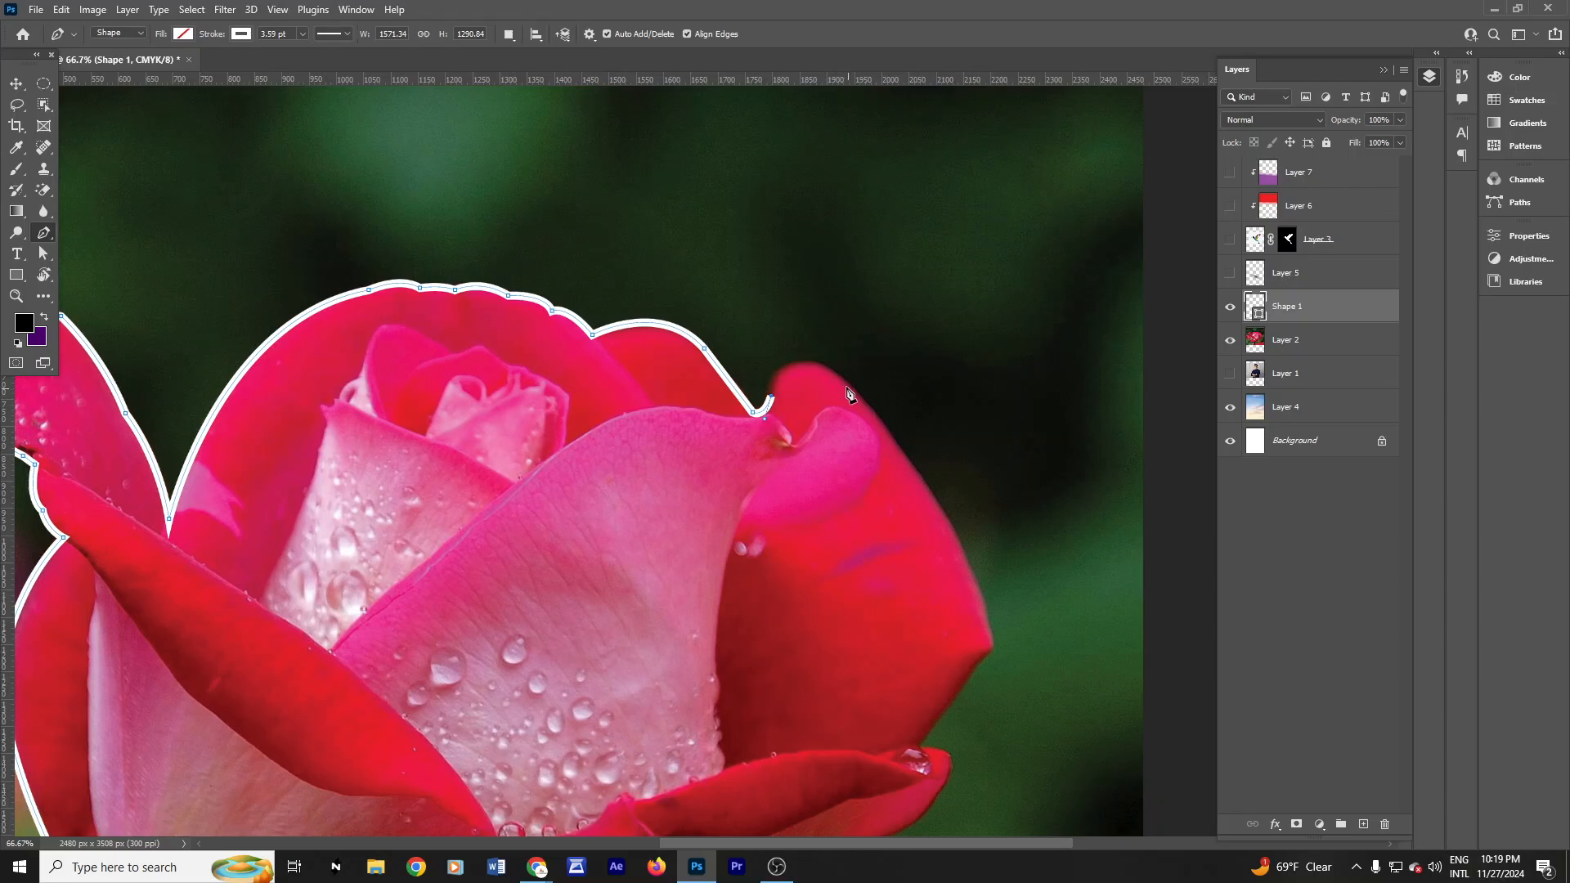
# Step: Carry the outline over the right petal's crest and down its curved outer edge to just above the side corner
pyautogui.moveTo(842, 379); pyautogui.dragTo(906, 425)
pyautogui.keyDown('alt'); pyautogui.click(842, 379); pyautogui.keyUp('alt')
pyautogui.keyDown('alt'); pyautogui.click(907, 462); pyautogui.keyUp('alt')
pyautogui.moveTo(942, 556); pyautogui.dragTo(846, 390)
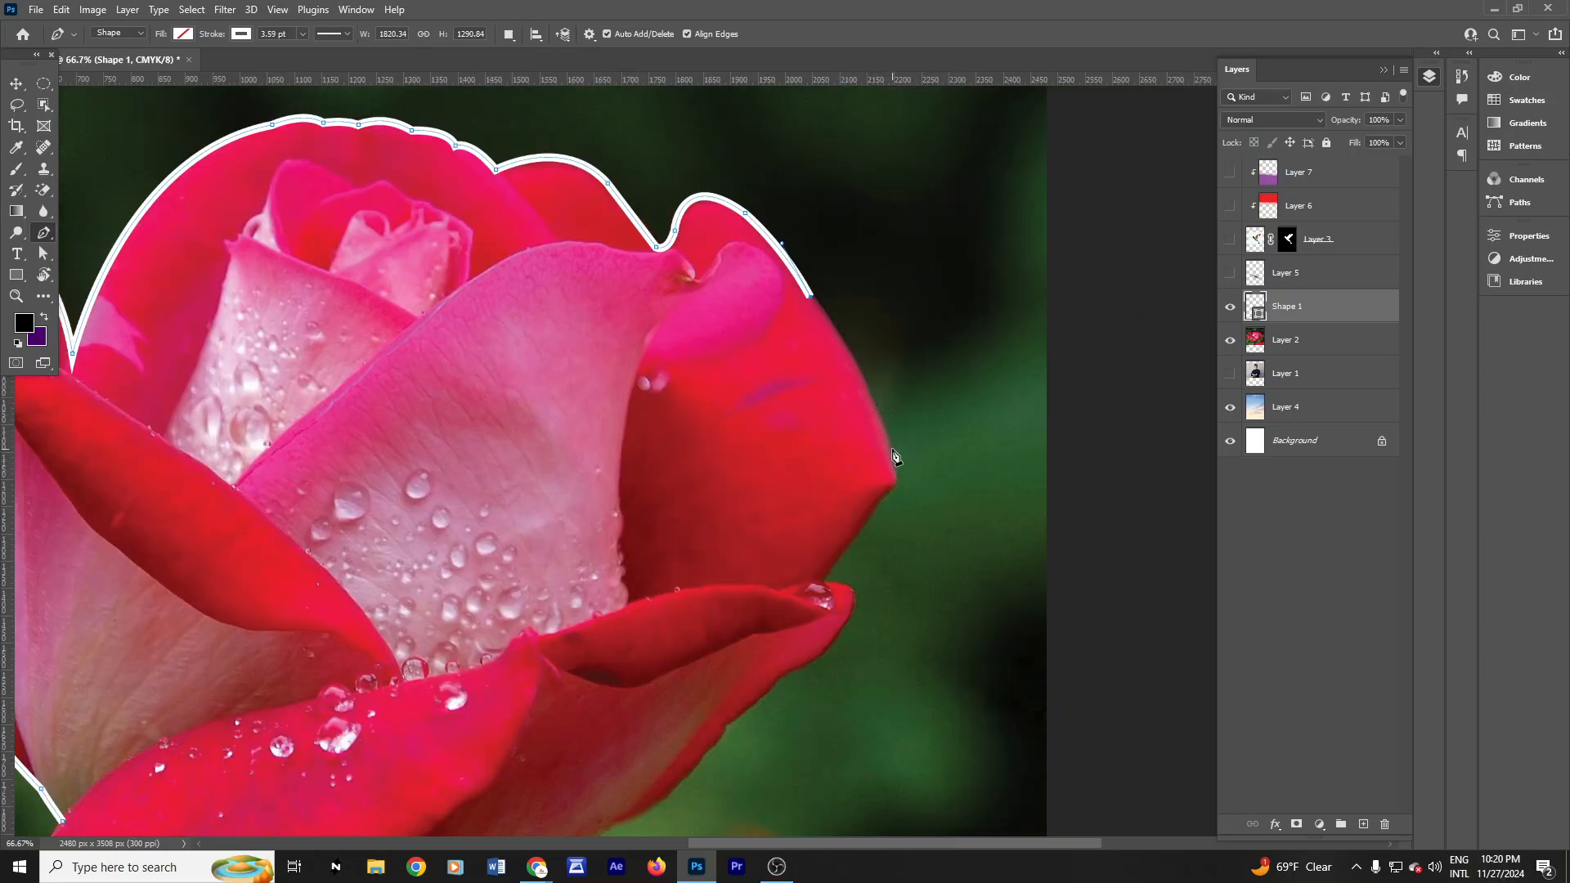
pyautogui.moveTo(890, 453); pyautogui.dragTo(896, 474)
# Step: Round the right petal's side corner and trace its lower edge straight to the junction with the front petal's tip
pyautogui.moveTo(919, 551); pyautogui.dragTo(916, 555)
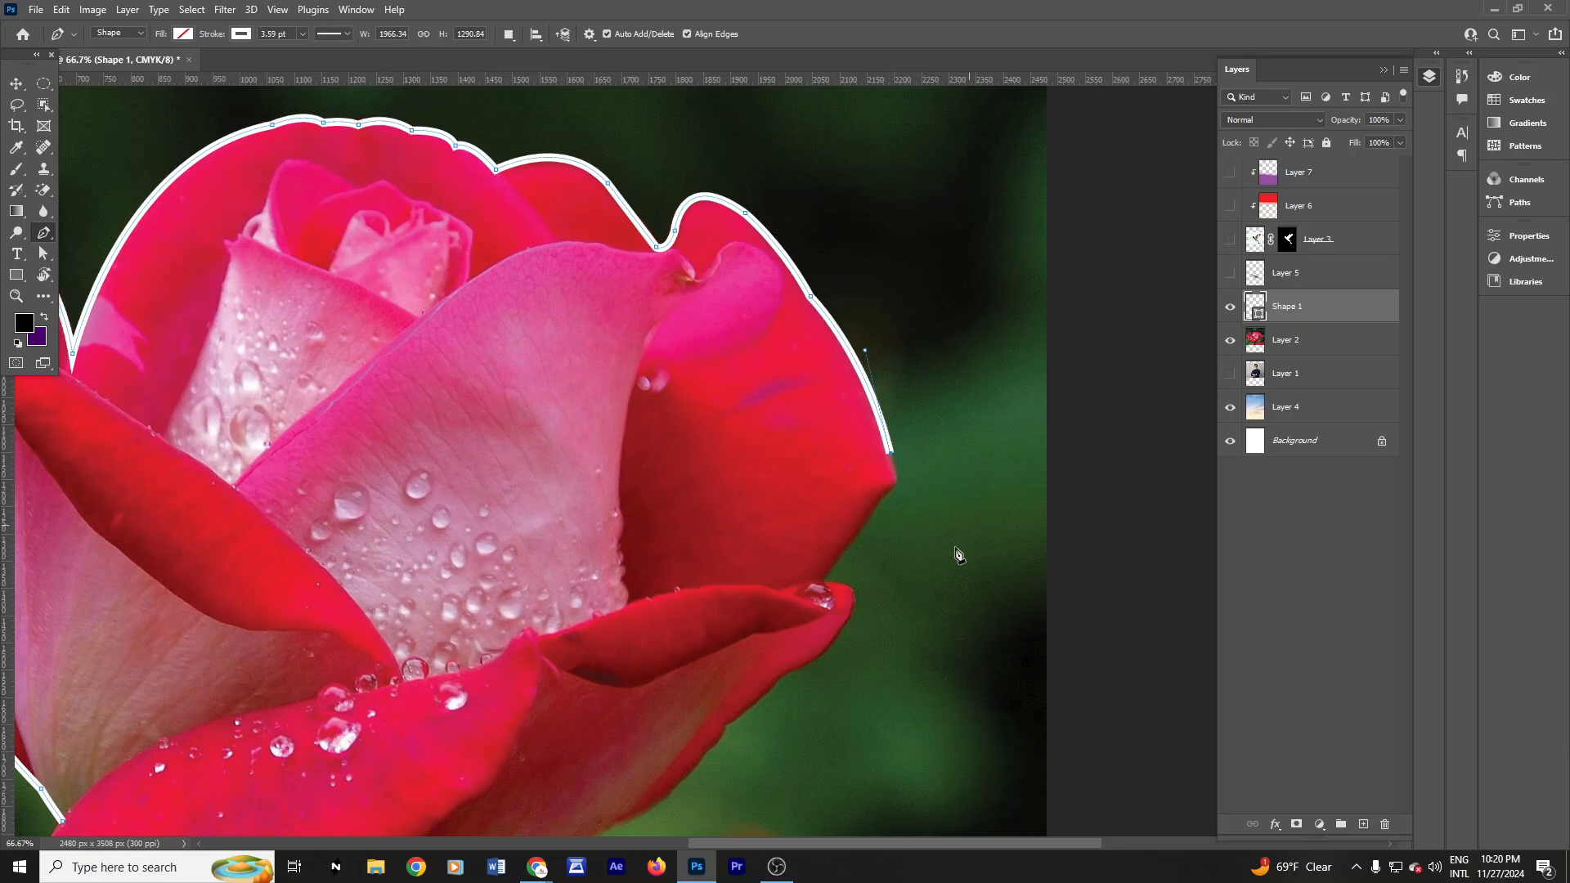
pyautogui.moveTo(911, 550); pyautogui.dragTo(1015, 407)
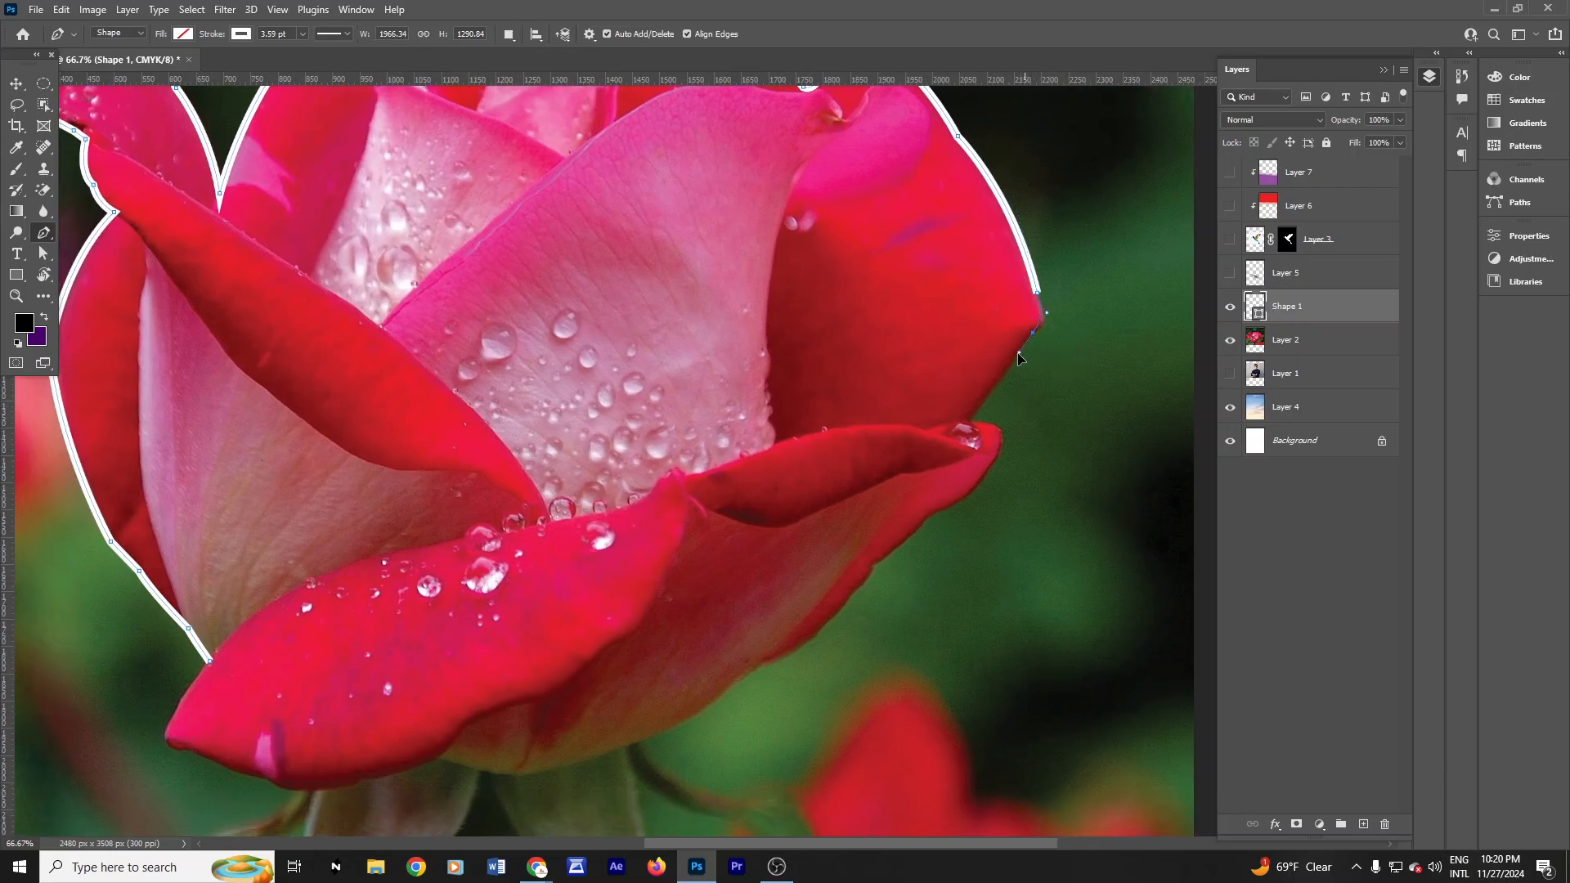
pyautogui.moveTo(1010, 347); pyautogui.dragTo(1011, 347)
pyautogui.click(1036, 335)
pyautogui.click(972, 422)
# Step: Trace around the front petal's right tip and onto the start of its underside
pyautogui.moveTo(1016, 498); pyautogui.dragTo(944, 325)
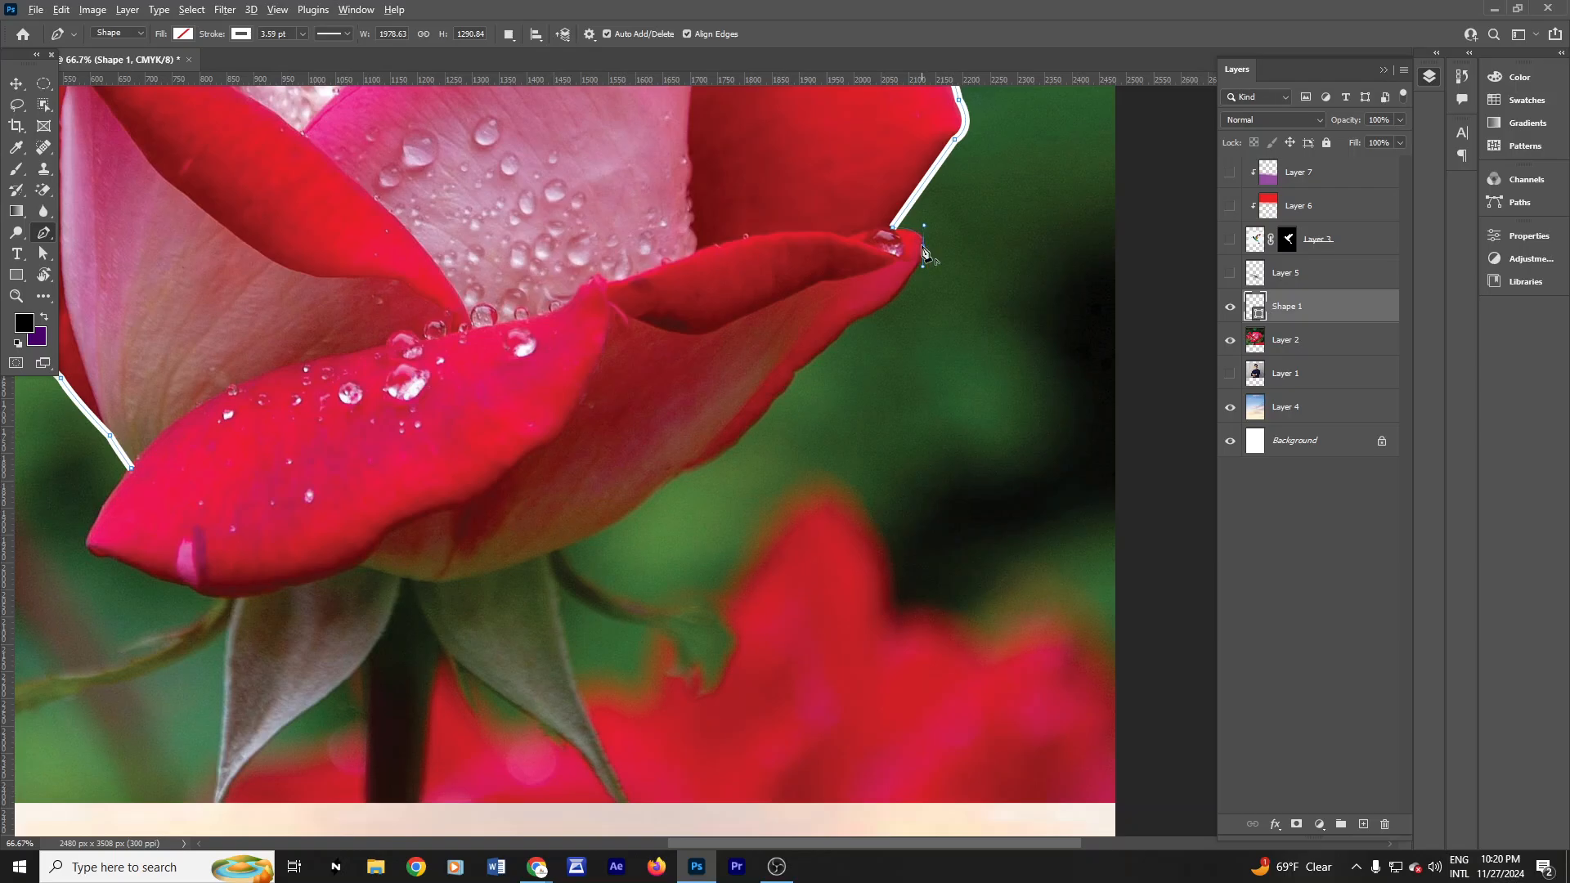
pyautogui.click(925, 252)
pyautogui.click(906, 287)
pyautogui.moveTo(859, 319); pyautogui.dragTo(834, 323)
pyautogui.keyDown('alt'); pyautogui.click(859, 317); pyautogui.keyUp('alt')
pyautogui.click(842, 339)
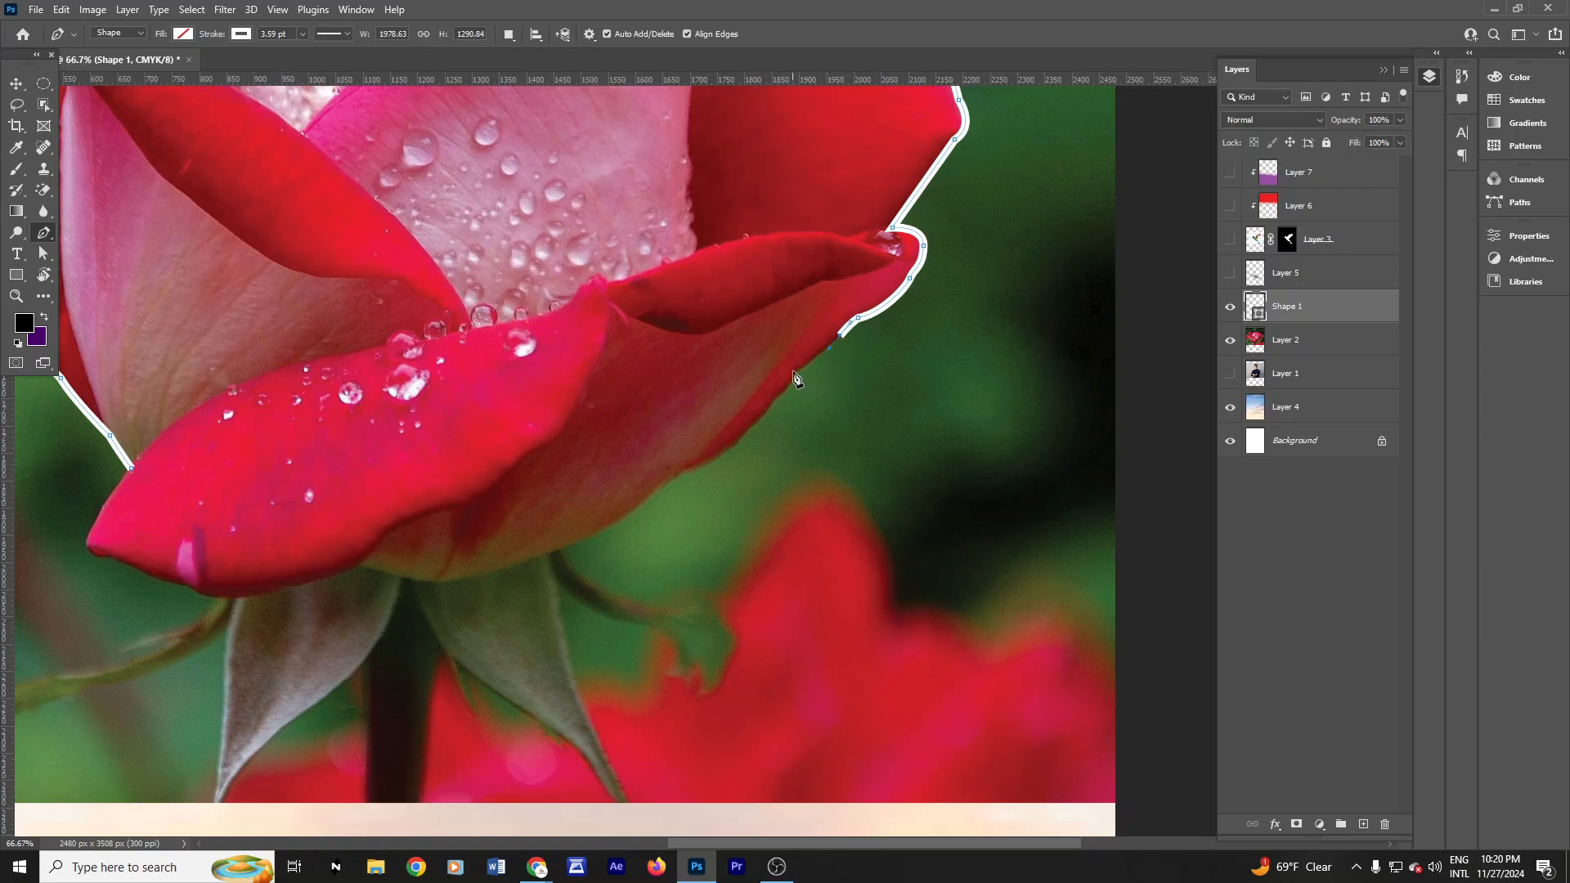
# Step: Continue the outline down the front petal's wavy underside with short curved segments, undoing and replacing one misplaced anchor
pyautogui.moveTo(796, 371); pyautogui.dragTo(782, 376)
pyautogui.moveTo(776, 406); pyautogui.dragTo(777, 408)
pyautogui.moveTo(734, 440); pyautogui.dragTo(731, 436)
pyautogui.click(746, 429)
pyautogui.hotkey('ctrl', 'z')
pyautogui.scroll(-1, 730, 446)
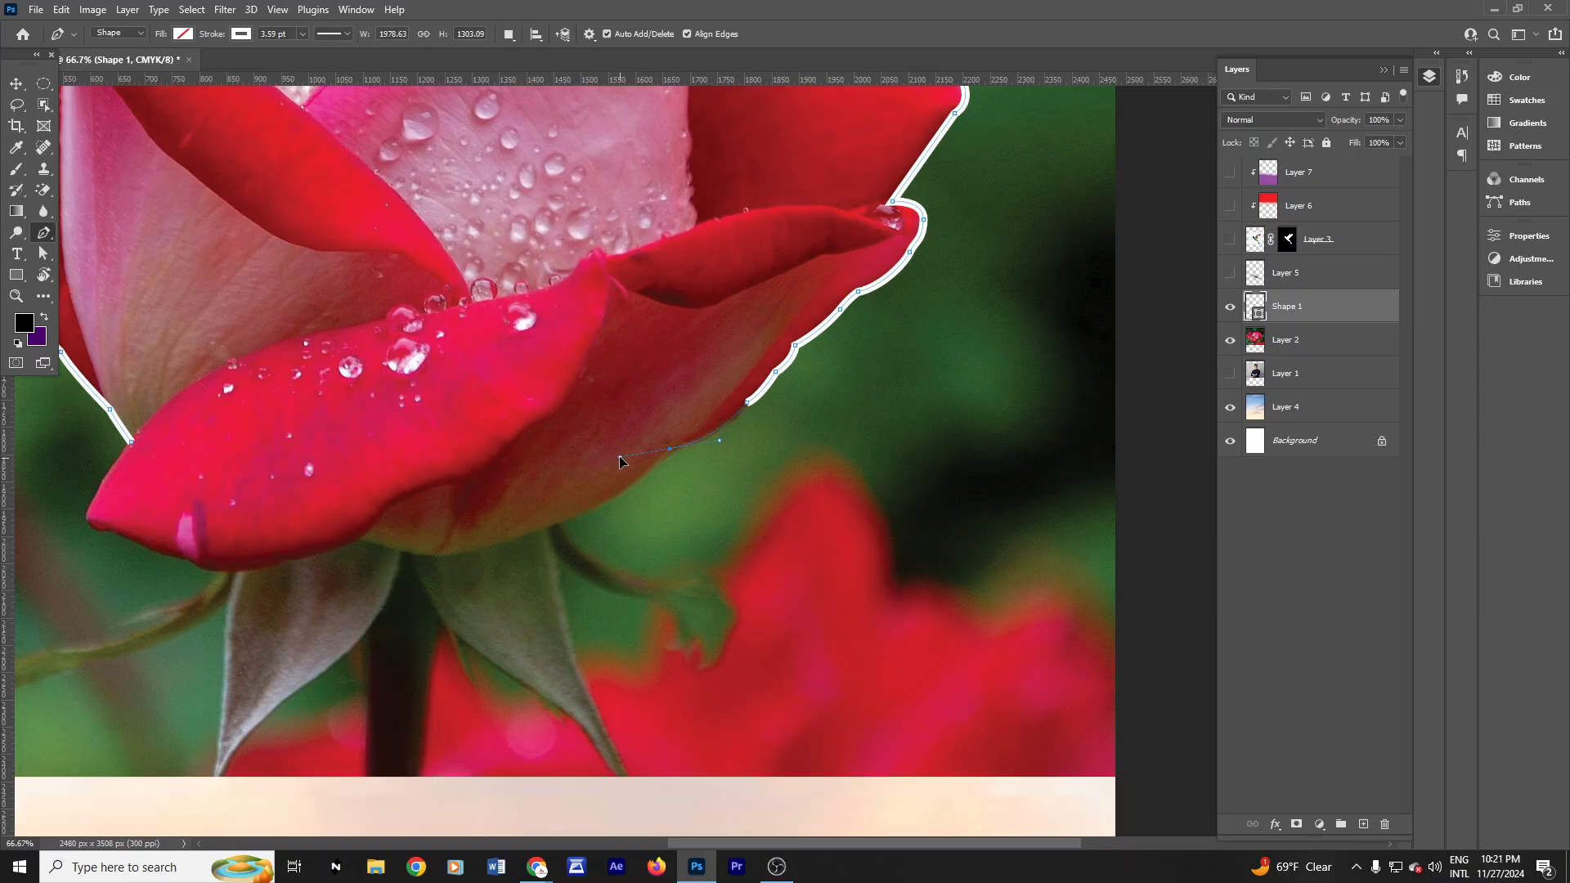
pyautogui.keyDown('alt'); pyautogui.click(669, 450); pyautogui.keyUp('alt')
# Step: Extend the outline along the bloom's underside to the base of the thin curling right sepal, ending in a corner anchor
pyautogui.moveTo(687, 579); pyautogui.dragTo(900, 368)
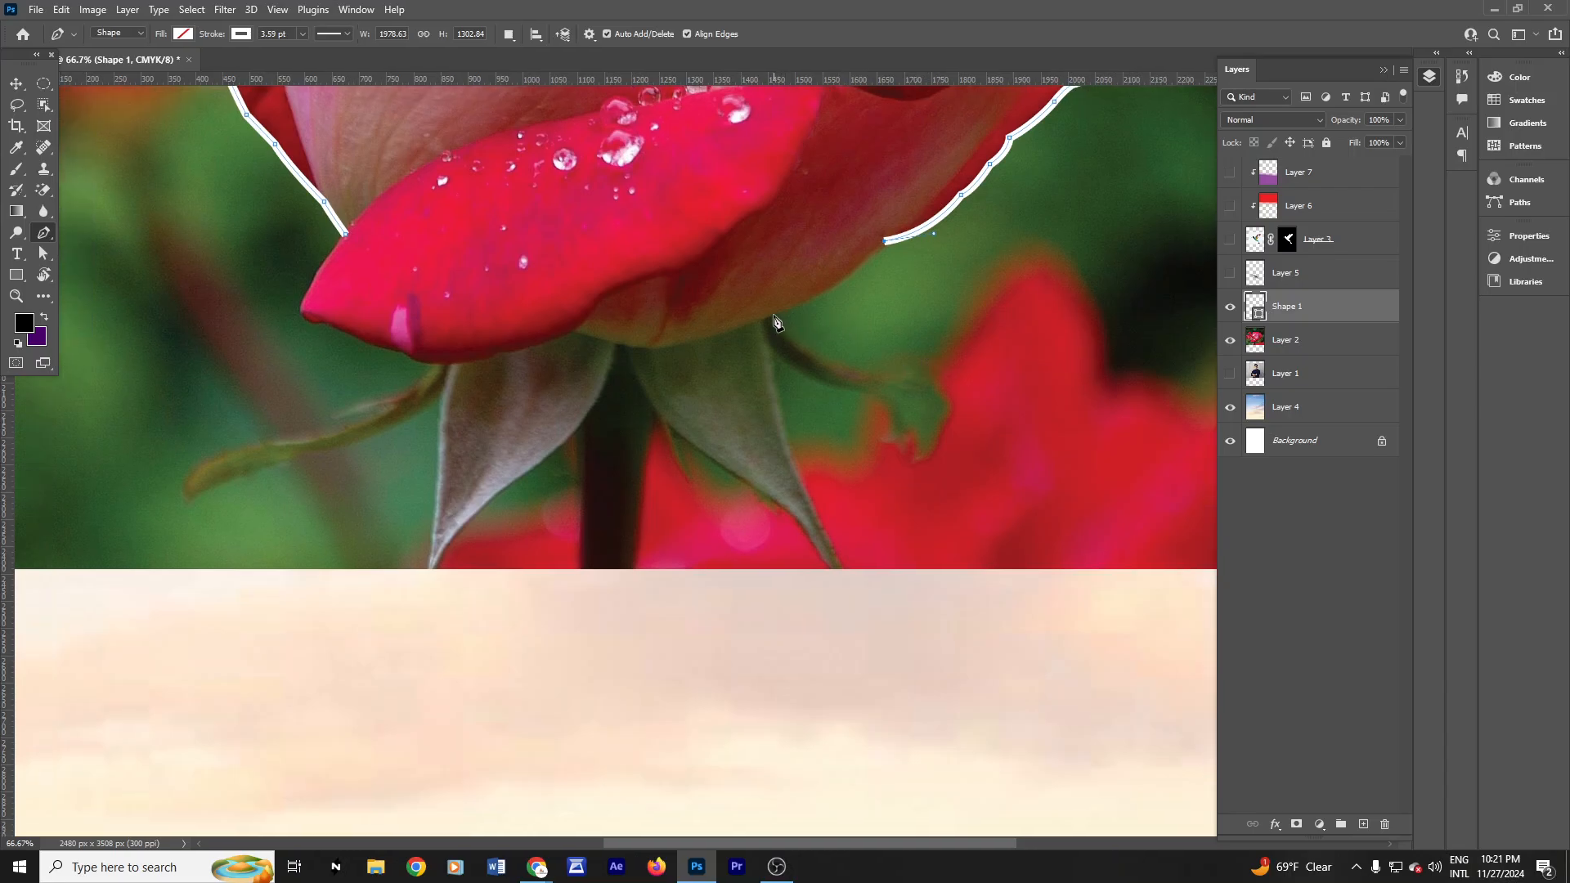
pyautogui.click(774, 316)
pyautogui.moveTo(679, 358); pyautogui.dragTo(690, 349)
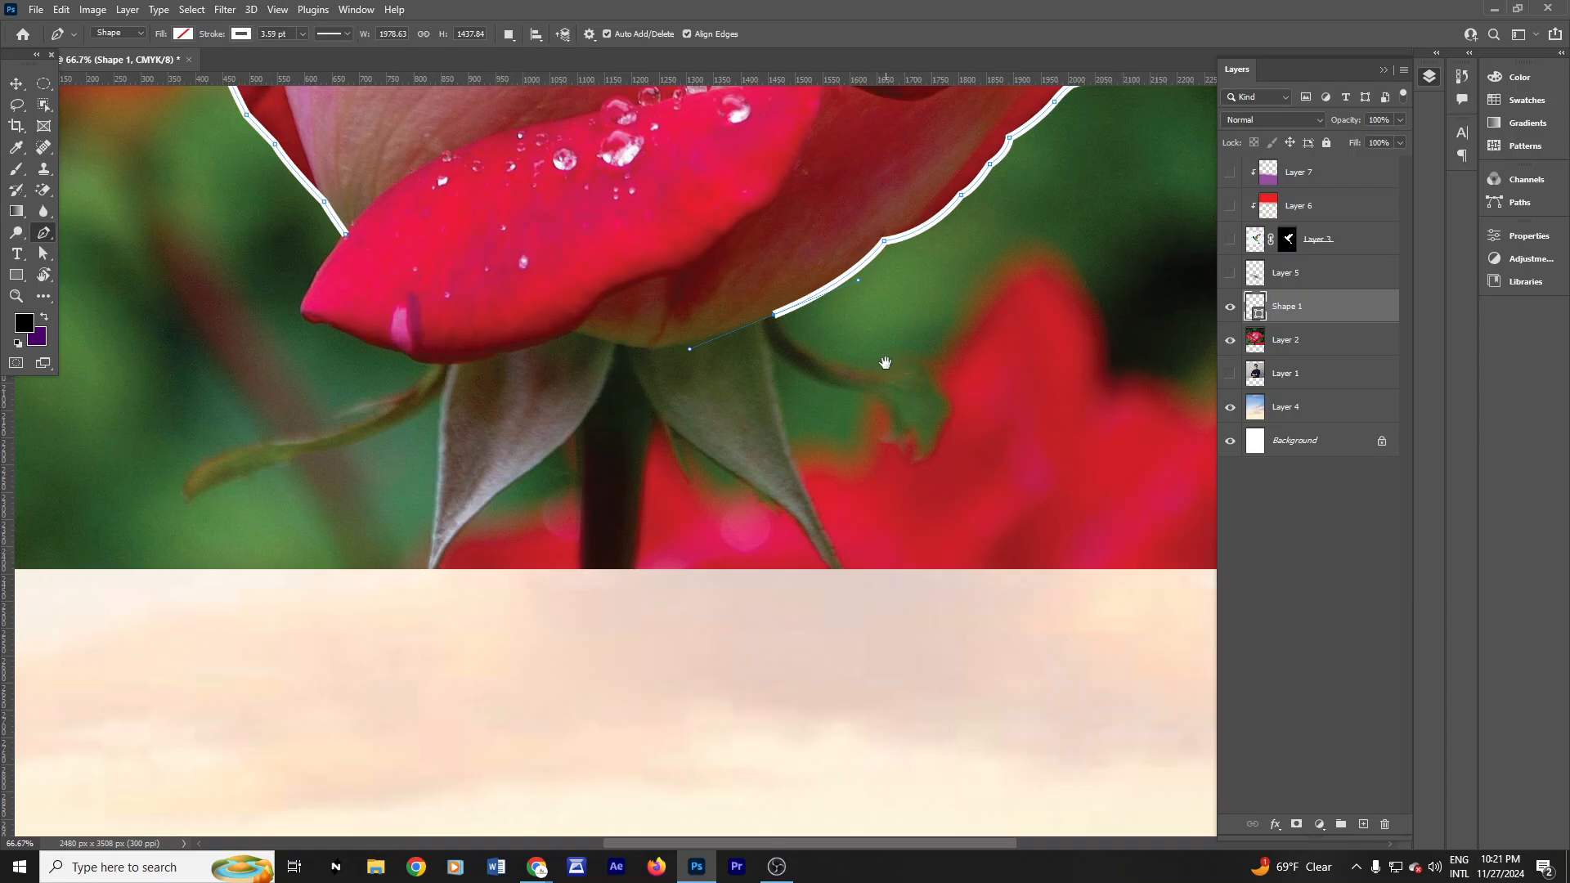
pyautogui.moveTo(1160, 318); pyautogui.dragTo(907, 362)
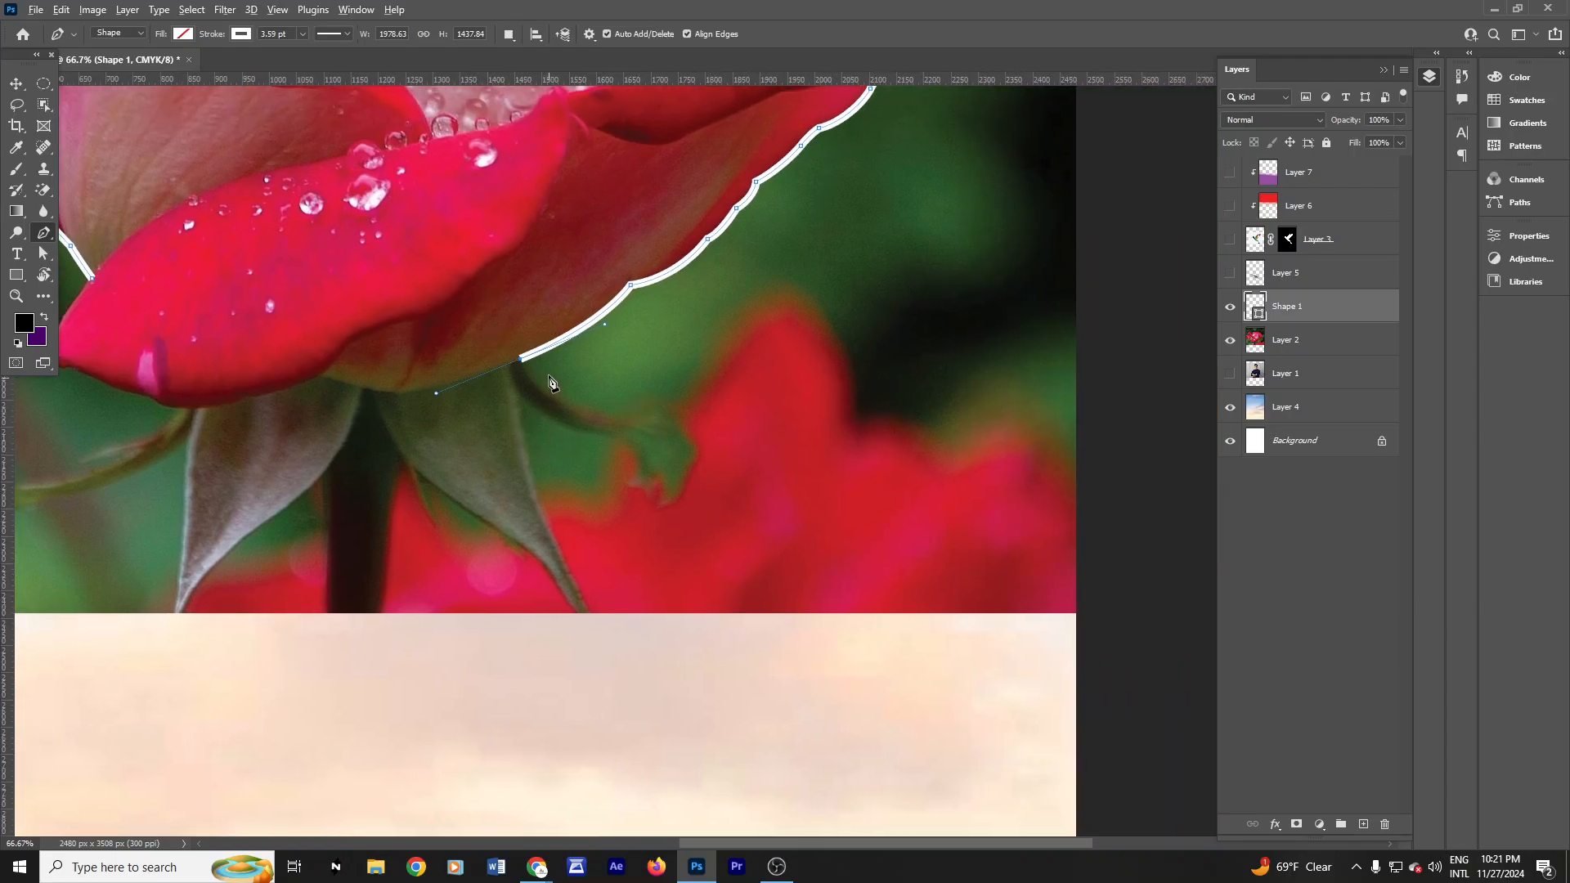
pyautogui.keyDown('alt'); pyautogui.click(521, 359); pyautogui.keyUp('alt')
# Step: Trace the thin right sepal's upper edge out to the outer bend near its forked end
pyautogui.moveTo(672, 433); pyautogui.dragTo(664, 424)
pyautogui.keyDown('alt'); pyautogui.click(599, 416); pyautogui.keyUp('alt')
pyautogui.moveTo(694, 453); pyautogui.dragTo(701, 505)
pyautogui.keyDown('alt'); pyautogui.click(695, 453); pyautogui.keyUp('alt')
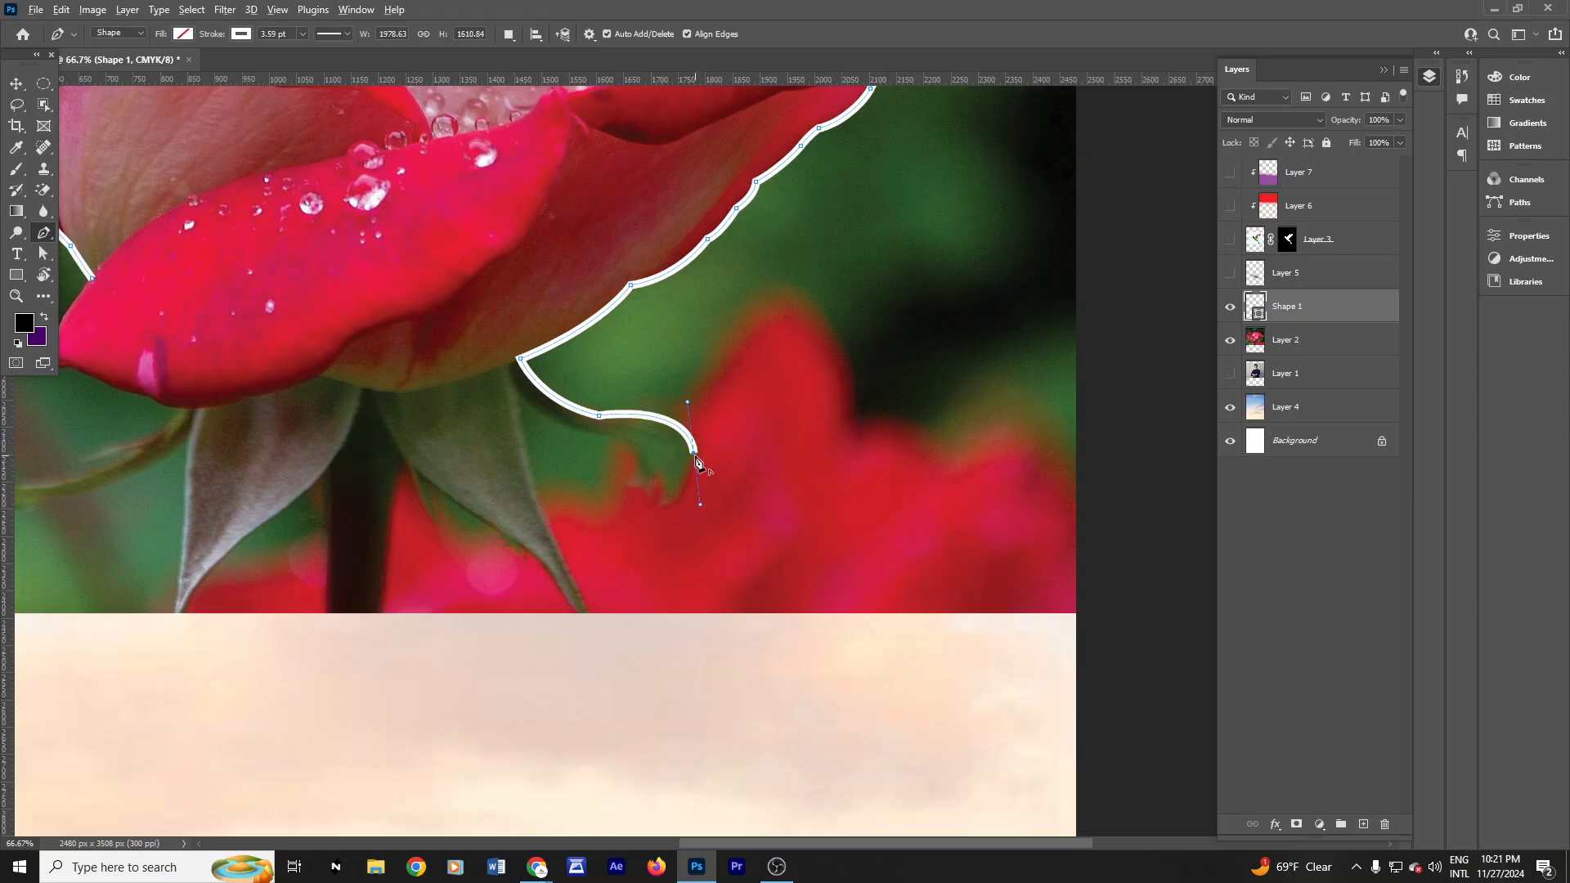
# Step: Outline the thin right sepal's forked tip with sharp corner anchors around both points and the notch between them
pyautogui.moveTo(669, 507); pyautogui.dragTo(664, 443)
pyautogui.keyDown('alt'); pyautogui.click(668, 508); pyautogui.keyUp('alt')
pyautogui.keyDown('alt'); pyautogui.click(661, 475); pyautogui.keyUp('alt')
pyautogui.moveTo(627, 484); pyautogui.dragTo(575, 418)
pyautogui.keyDown('alt'); pyautogui.click(620, 442); pyautogui.keyUp('alt')
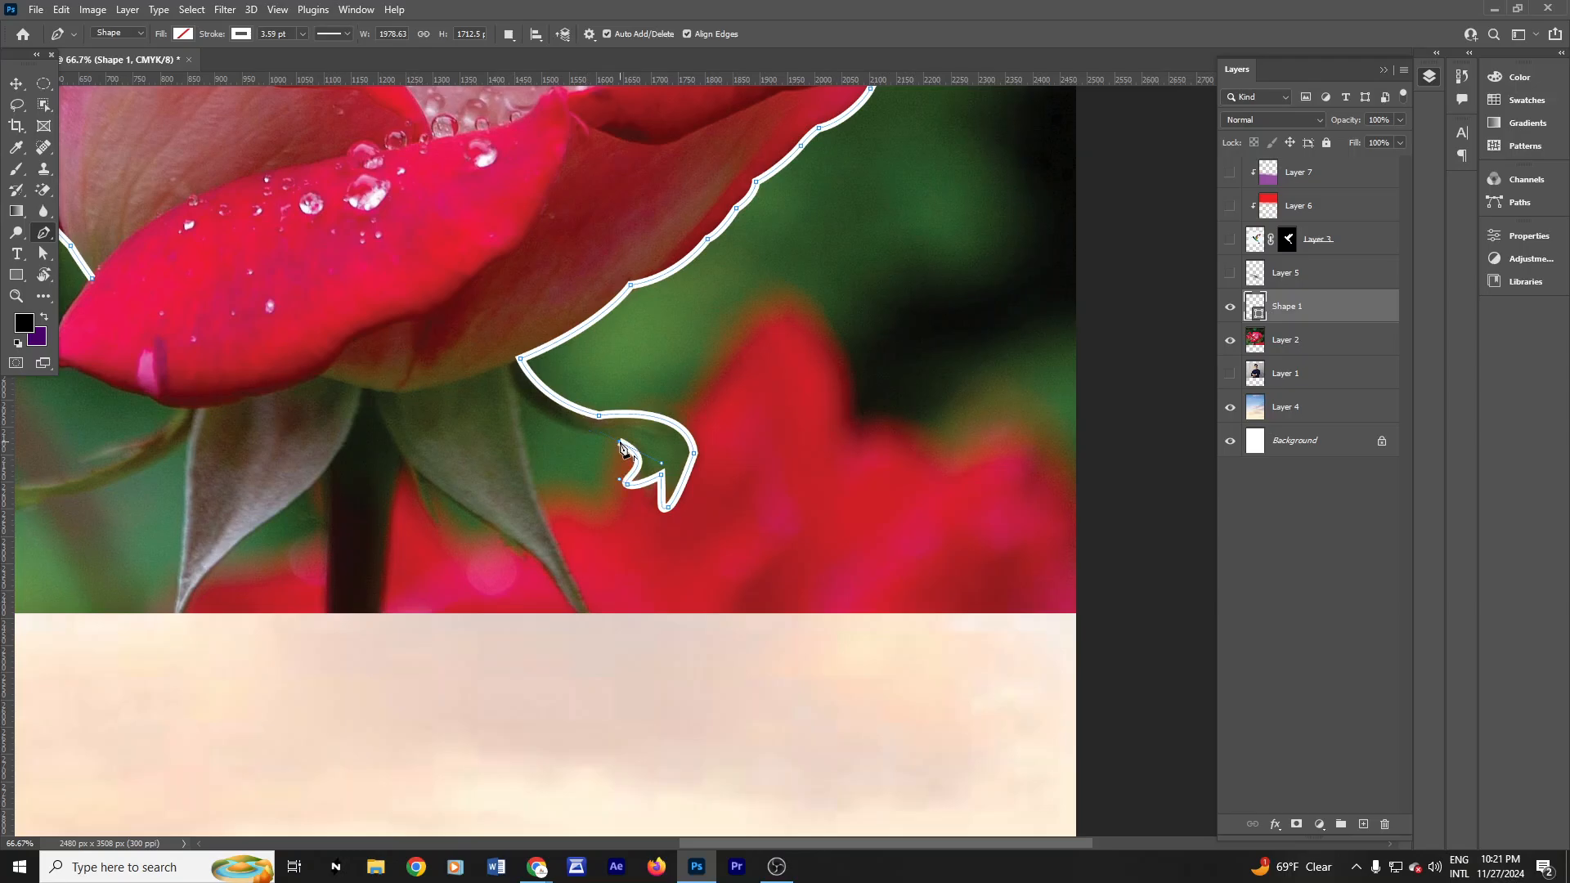
# Step: Return the outline along the thin sepal's lower edge to its base and down the broad right sepal's outer edge
pyautogui.moveTo(699, 415); pyautogui.dragTo(1048, 474)
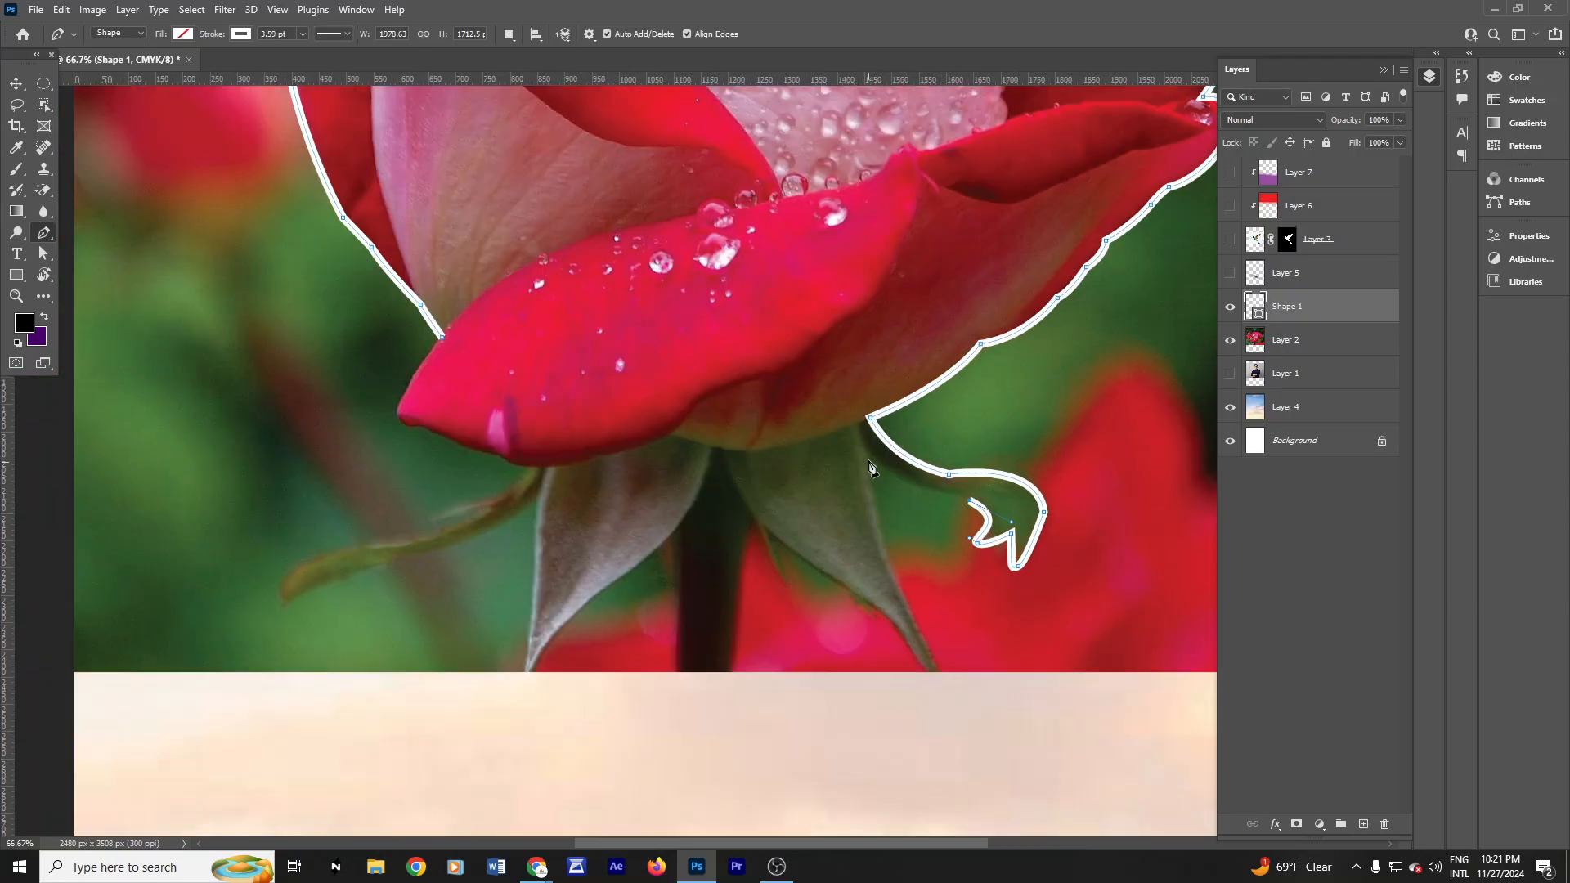
pyautogui.moveTo(849, 415); pyautogui.dragTo(835, 399)
pyautogui.moveTo(936, 572); pyautogui.dragTo(855, 392)
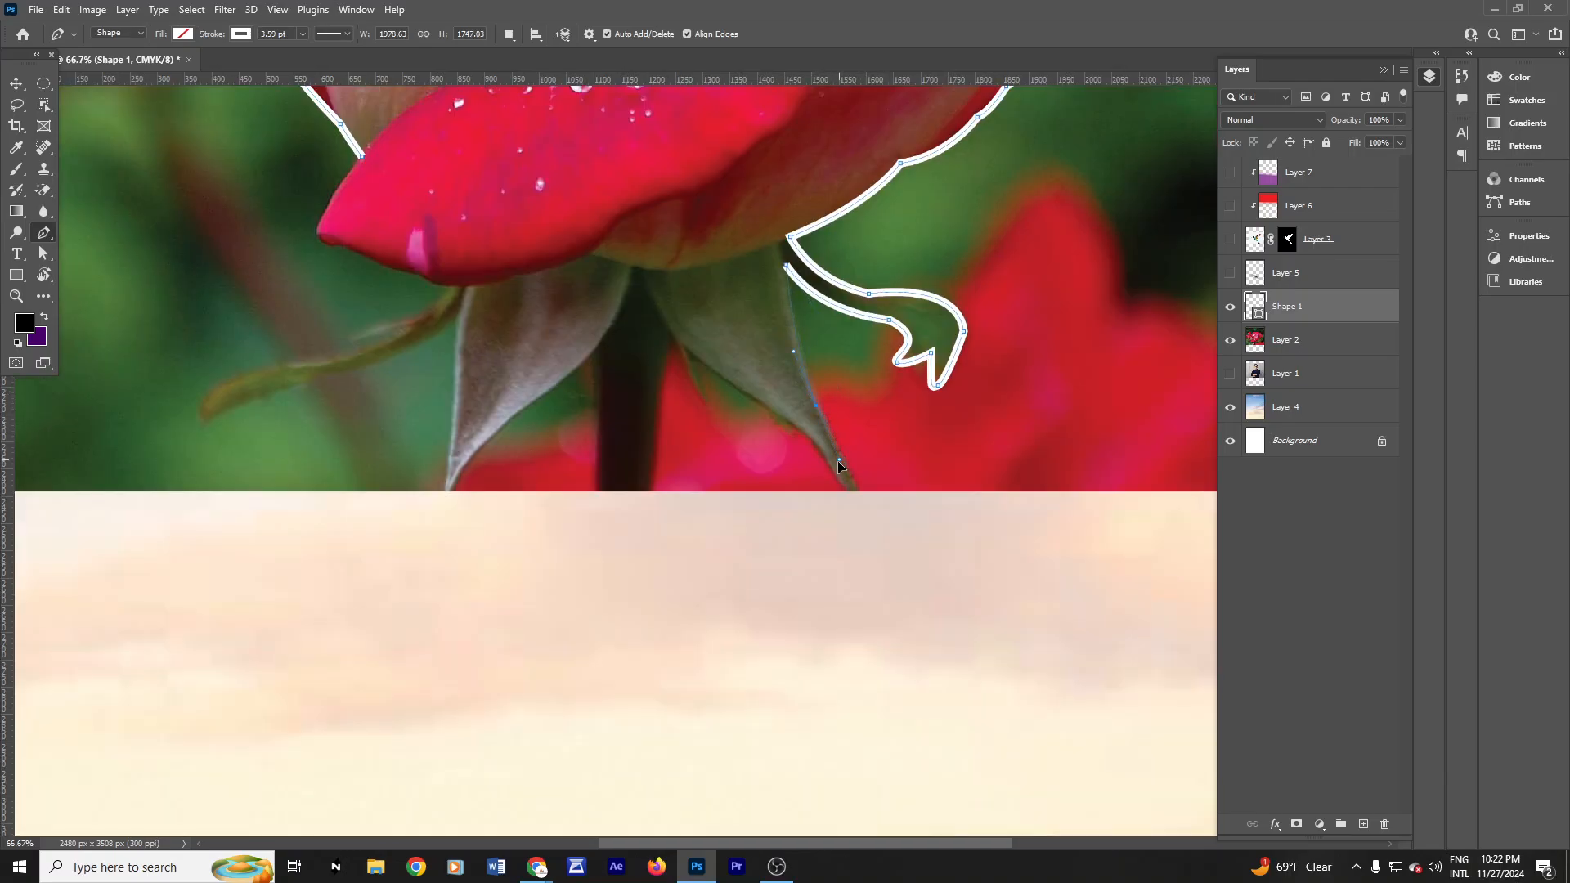
pyautogui.click(816, 405)
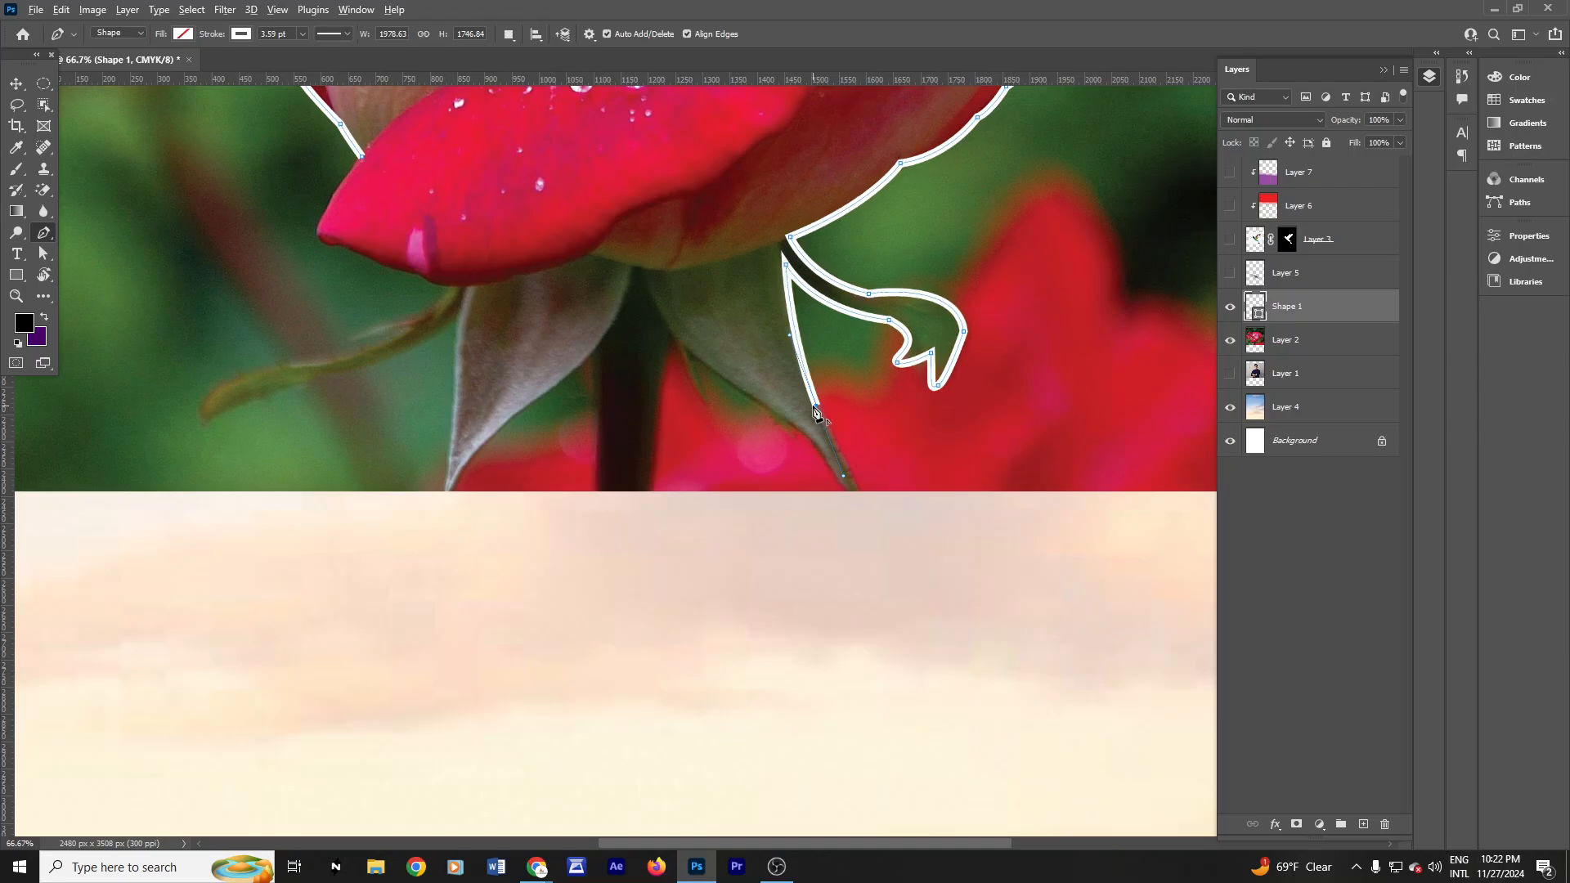
# Step: Round the broad right sepal's tip at the photo's bottom edge and trace its inner edge up to the small side spike
pyautogui.click(854, 491)
pyautogui.moveTo(790, 401); pyautogui.dragTo(790, 402)
pyautogui.click(816, 443)
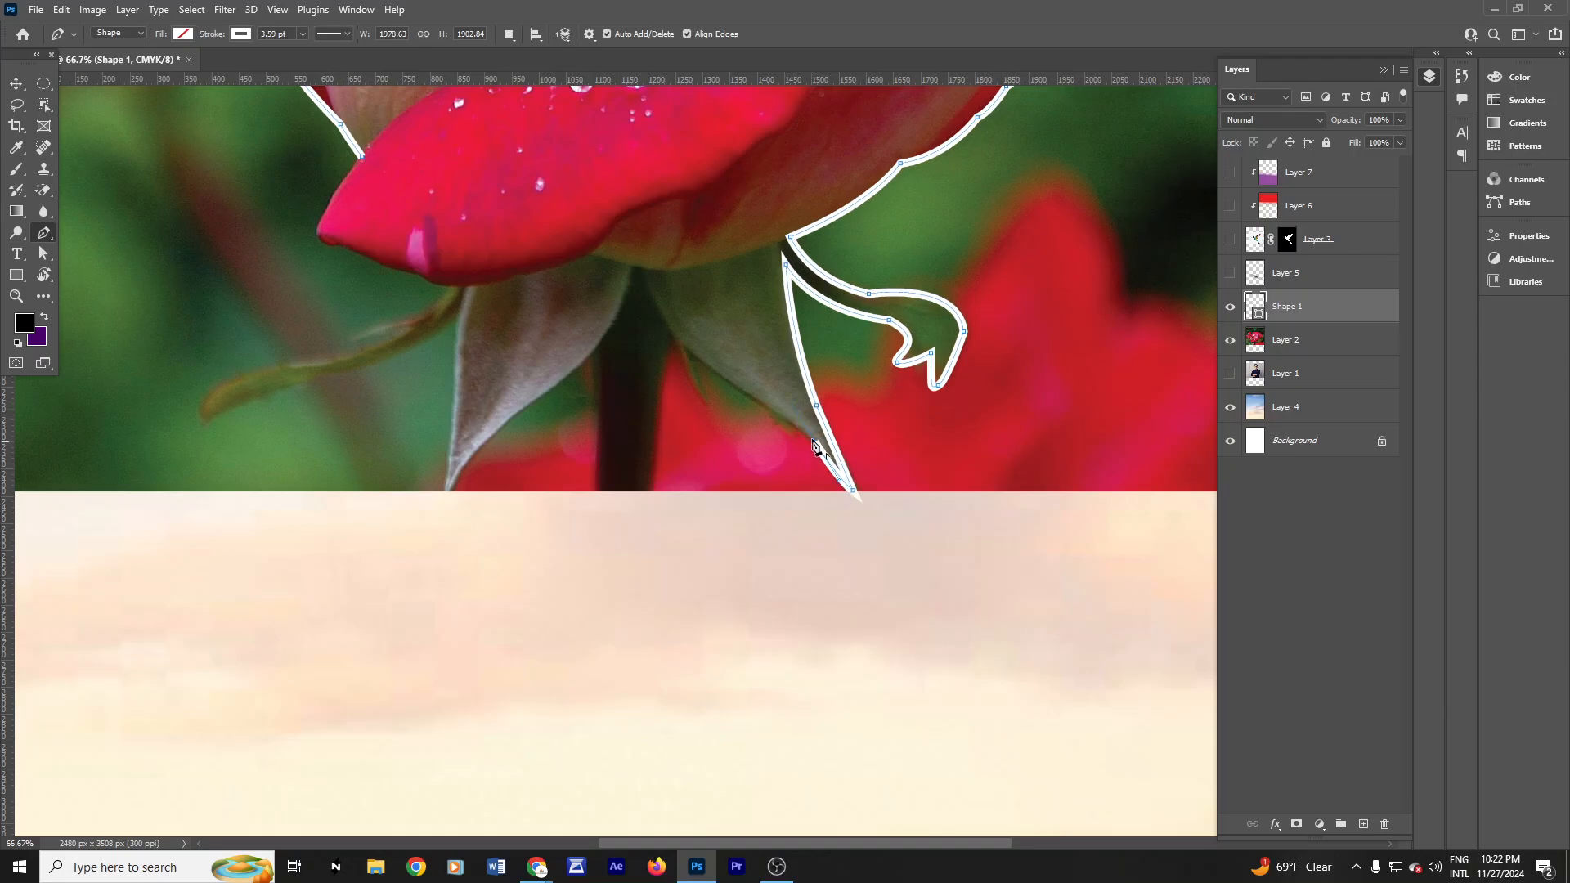
pyautogui.moveTo(691, 356); pyautogui.dragTo(637, 312)
pyautogui.keyDown('alt'); pyautogui.click(693, 355); pyautogui.keyUp('alt')
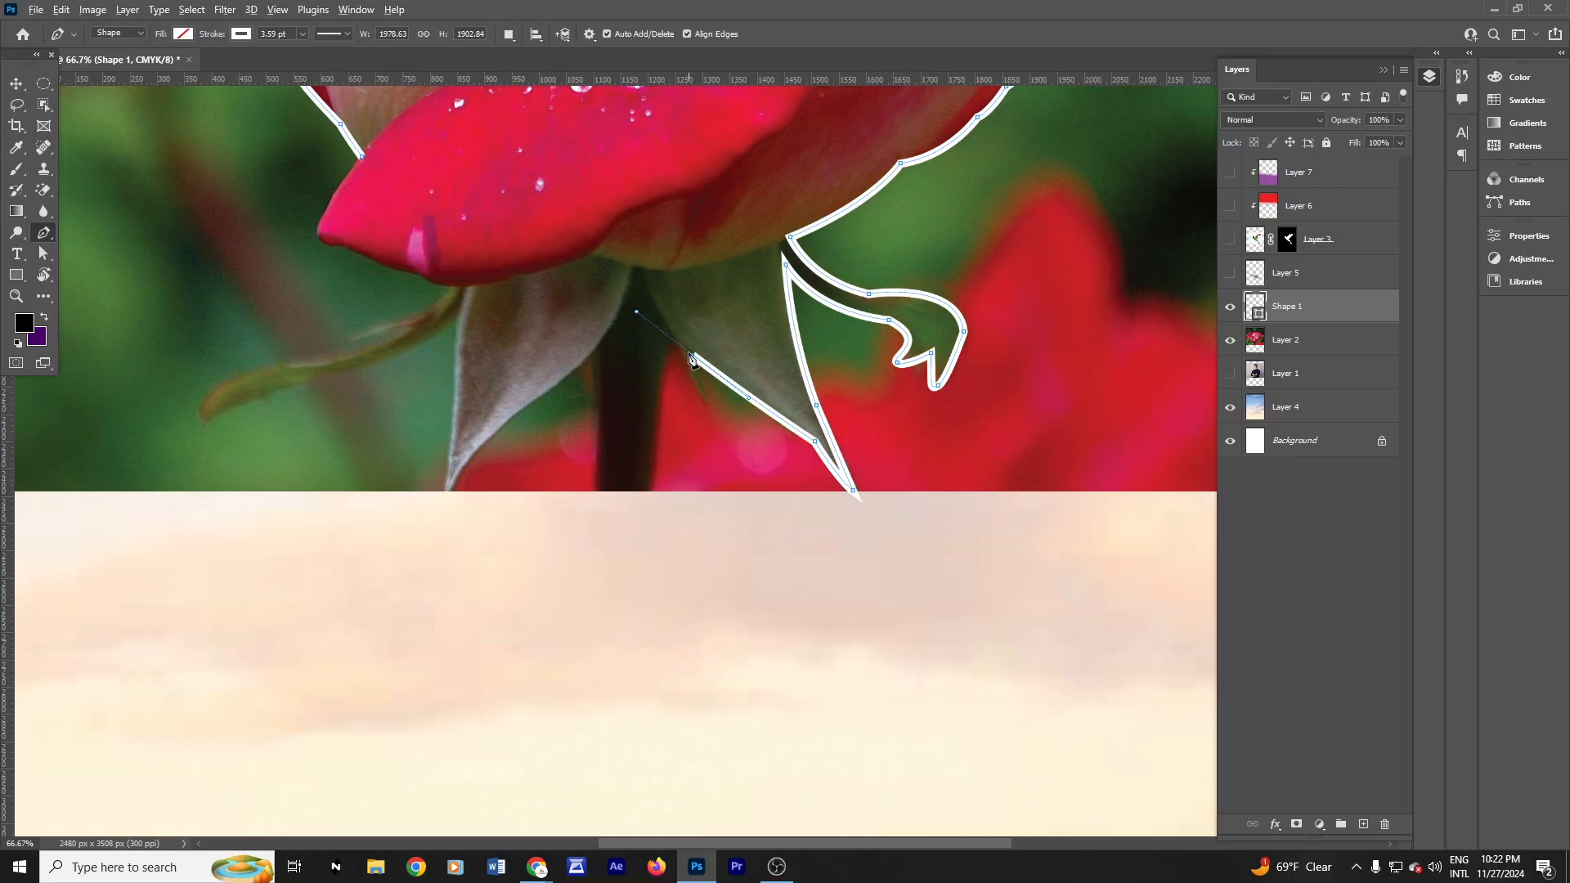
pyautogui.click(706, 398)
# Step: Trace from the small spike up to the stem, down the stem's right edge and across its base along the photo's bottom edge
pyautogui.moveTo(676, 334); pyautogui.dragTo(667, 299)
pyautogui.keyDown('alt'); pyautogui.click(675, 334); pyautogui.keyUp('alt')
pyautogui.moveTo(660, 418); pyautogui.dragTo(658, 447)
pyautogui.keyDown('alt'); pyautogui.click(658, 403); pyautogui.keyUp('alt')
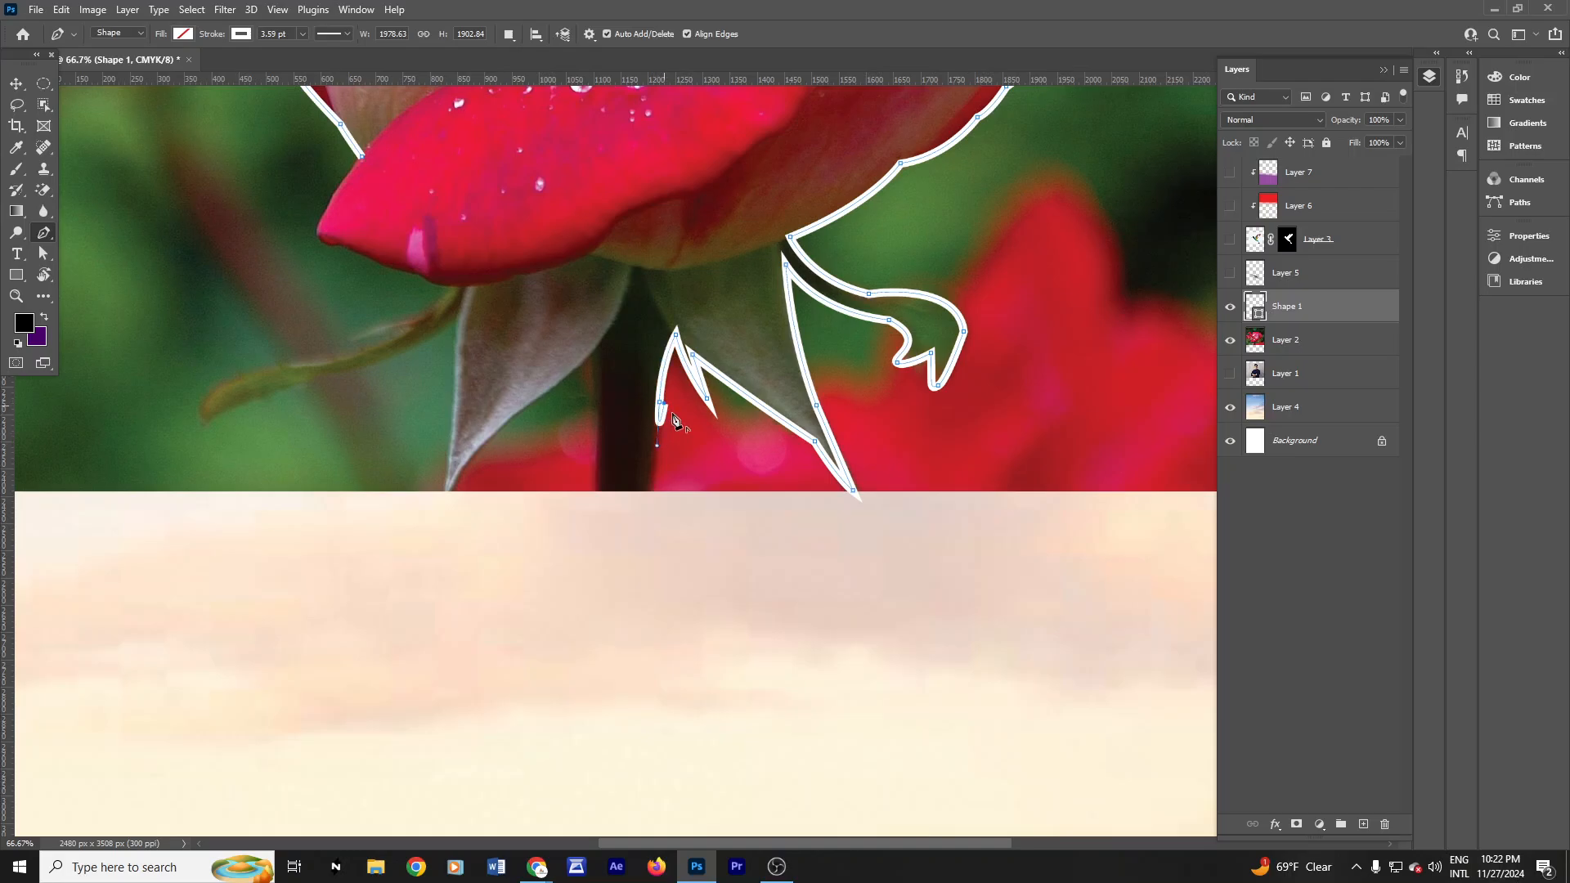
pyautogui.hotkey('ctrl', 'z')
pyautogui.keyDown('alt'); pyautogui.click(659, 404); pyautogui.keyUp('alt')
pyautogui.click(652, 491)
pyautogui.click(596, 492)
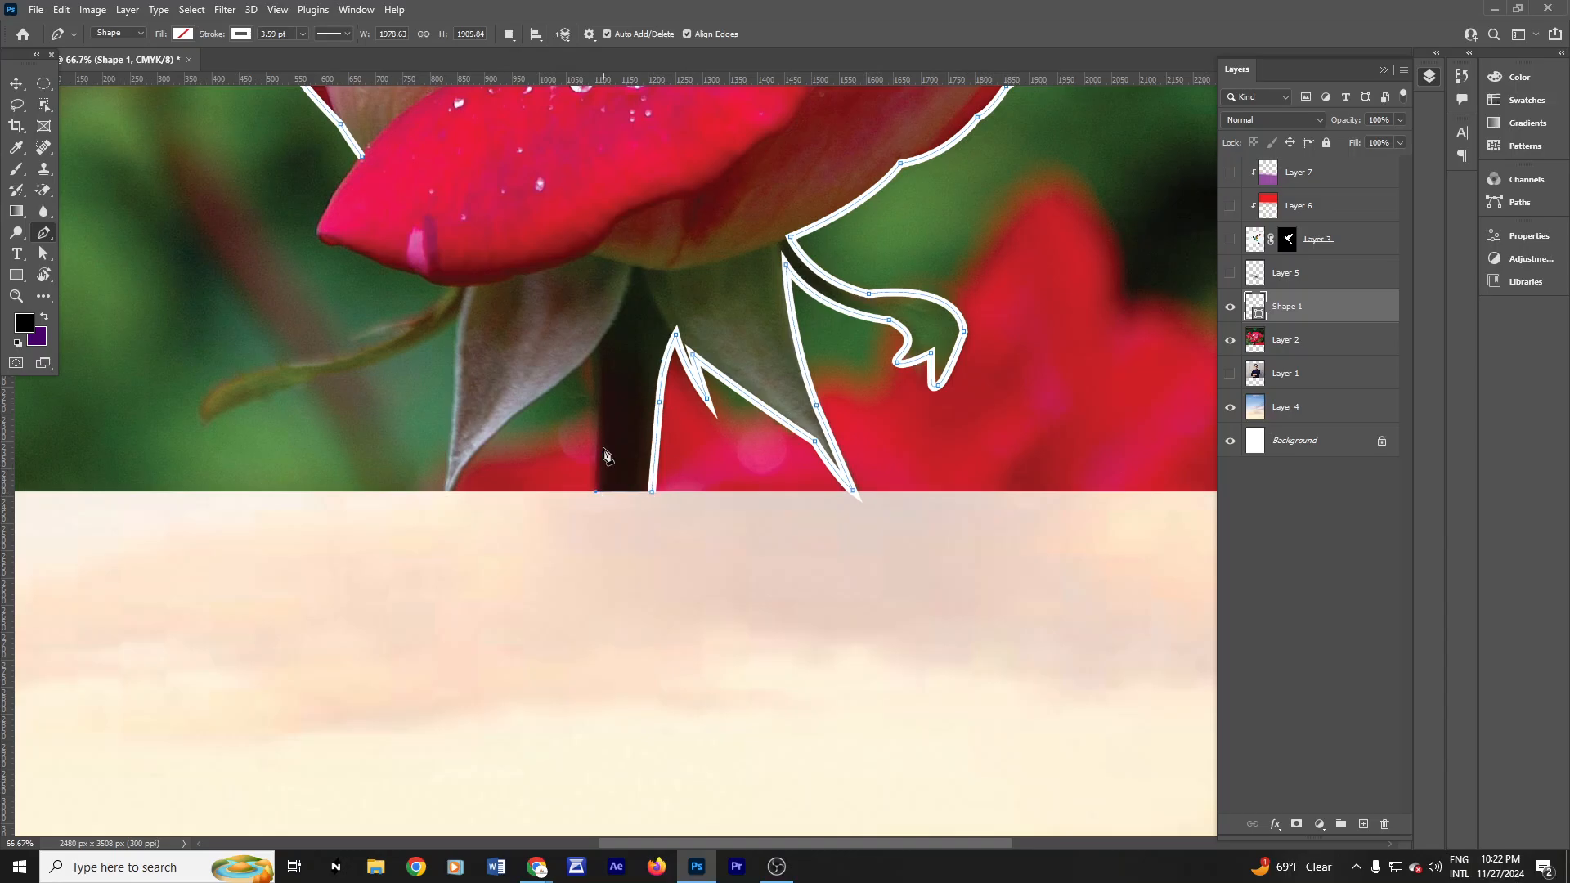
# Step: Trace up the stem's left edge and along the broad left sepal's inner edge to its tip at the photo's bottom edge
pyautogui.click(597, 345)
pyautogui.hotkey('ctrl', 'z')
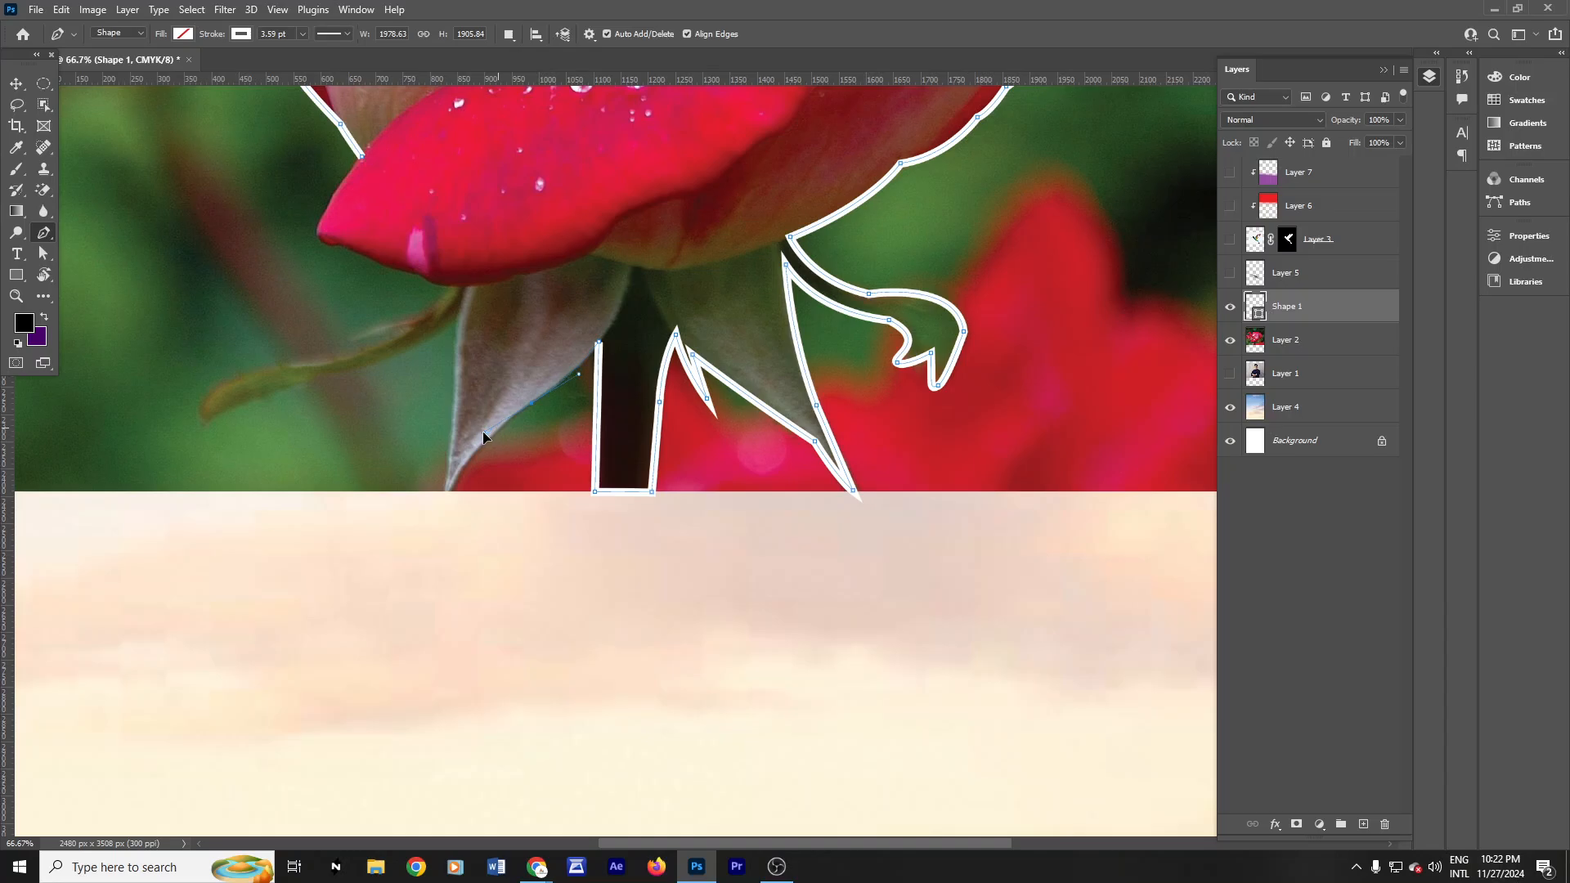
pyautogui.keyDown('alt'); pyautogui.click(532, 404); pyautogui.keyUp('alt')
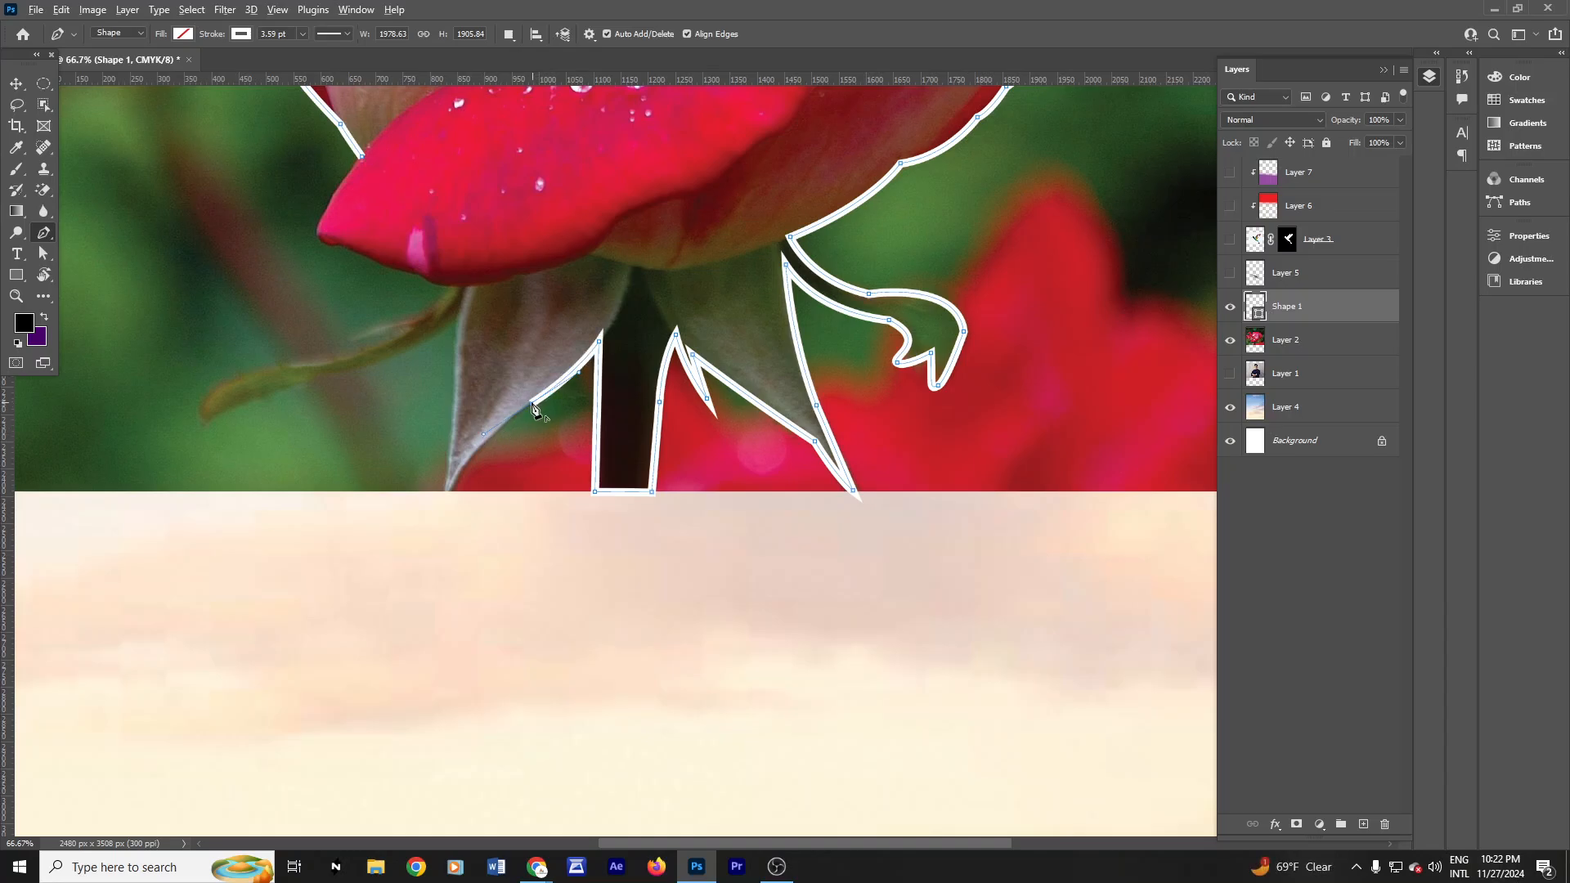
pyautogui.moveTo(582, 483); pyautogui.dragTo(789, 302)
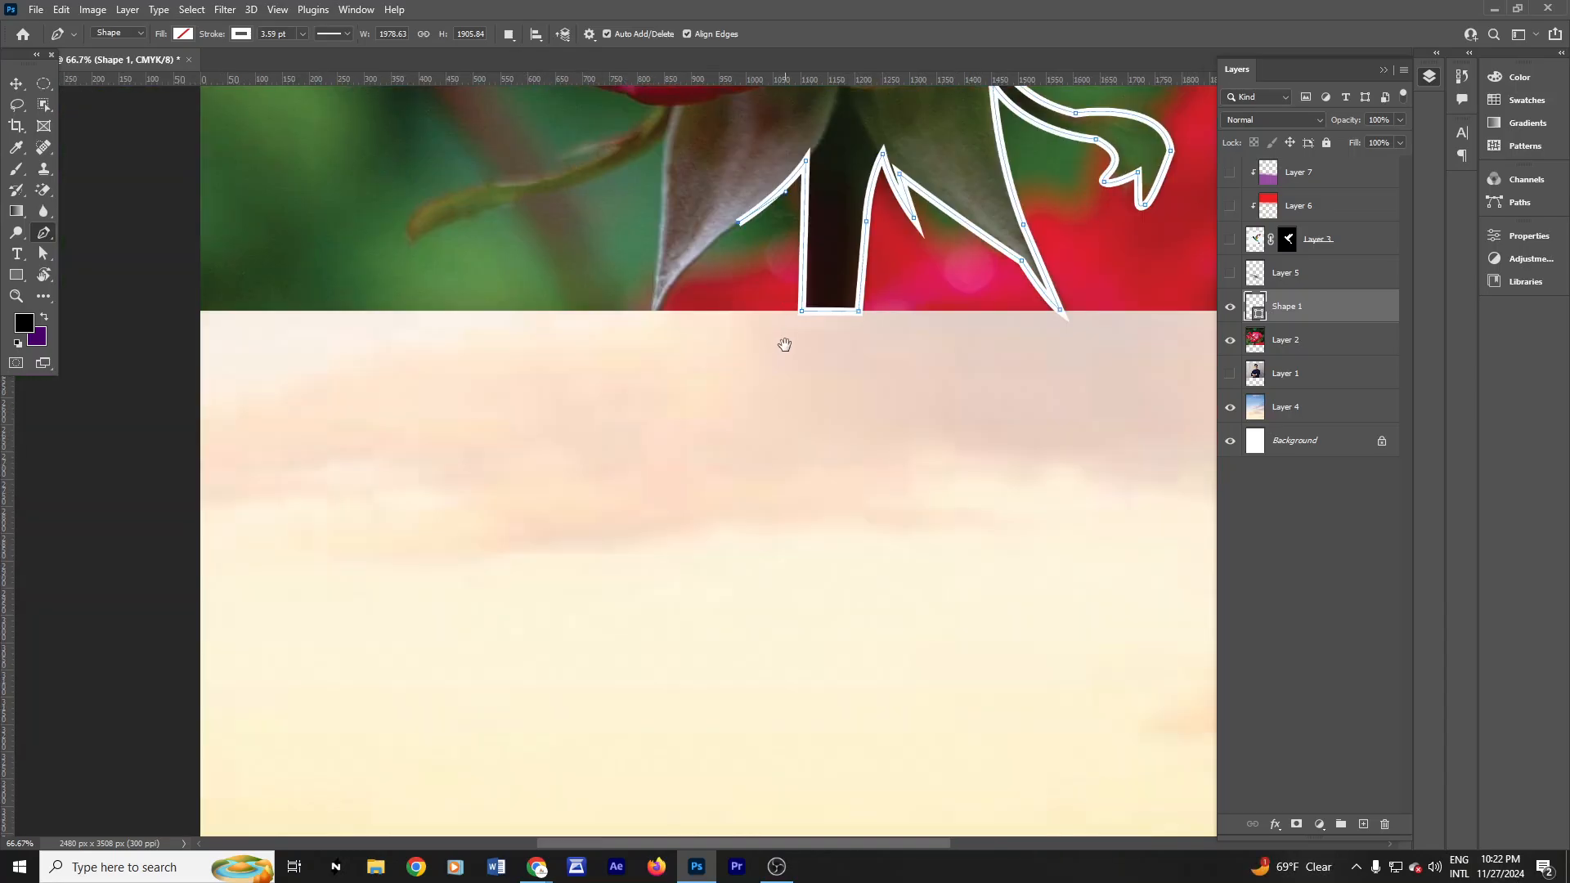
pyautogui.moveTo(656, 308)
pyautogui.mouseDown()
pyautogui.moveTo(630, 354)
pyautogui.moveTo(657, 319)
pyautogui.mouseUp()
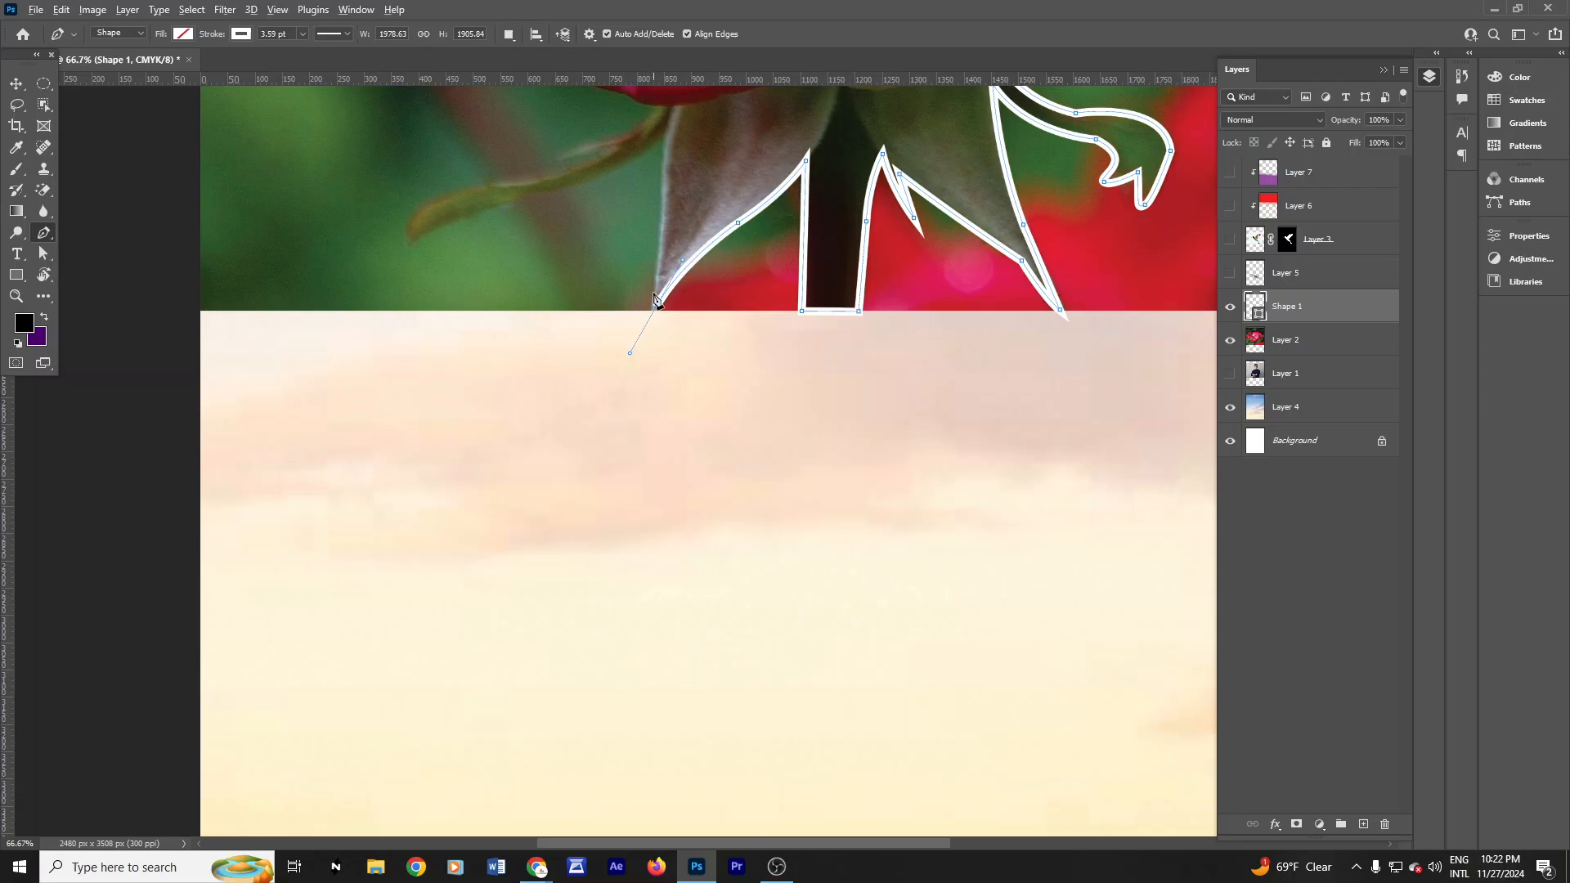
# Step: Continue the outline up the broad left sepal's outer edge to the base of the thin left sepal
pyautogui.click(663, 204)
pyautogui.moveTo(733, 177); pyautogui.dragTo(739, 302)
pyautogui.moveTo(736, 241)
pyautogui.mouseDown()
pyautogui.moveTo(733, 327)
pyautogui.moveTo(673, 334)
pyautogui.mouseUp()
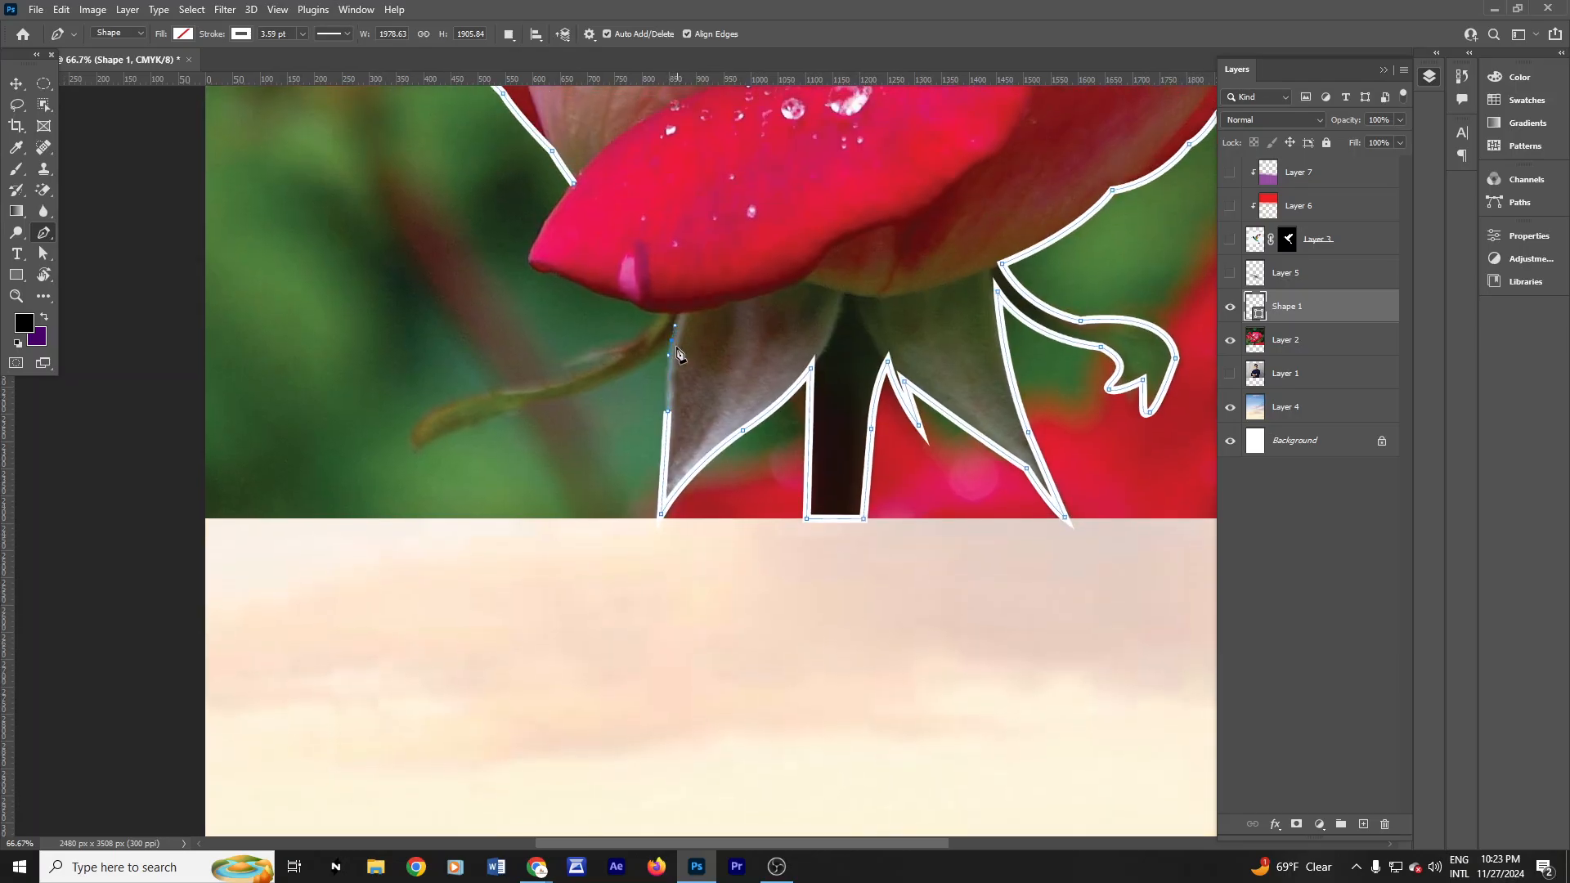
pyautogui.keyDown('alt'); pyautogui.click(671, 341); pyautogui.keyUp('alt')
# Step: Trace the thin left sepal's lower edge out to its tip with curved segments
pyautogui.moveTo(740, 335); pyautogui.dragTo(869, 358)
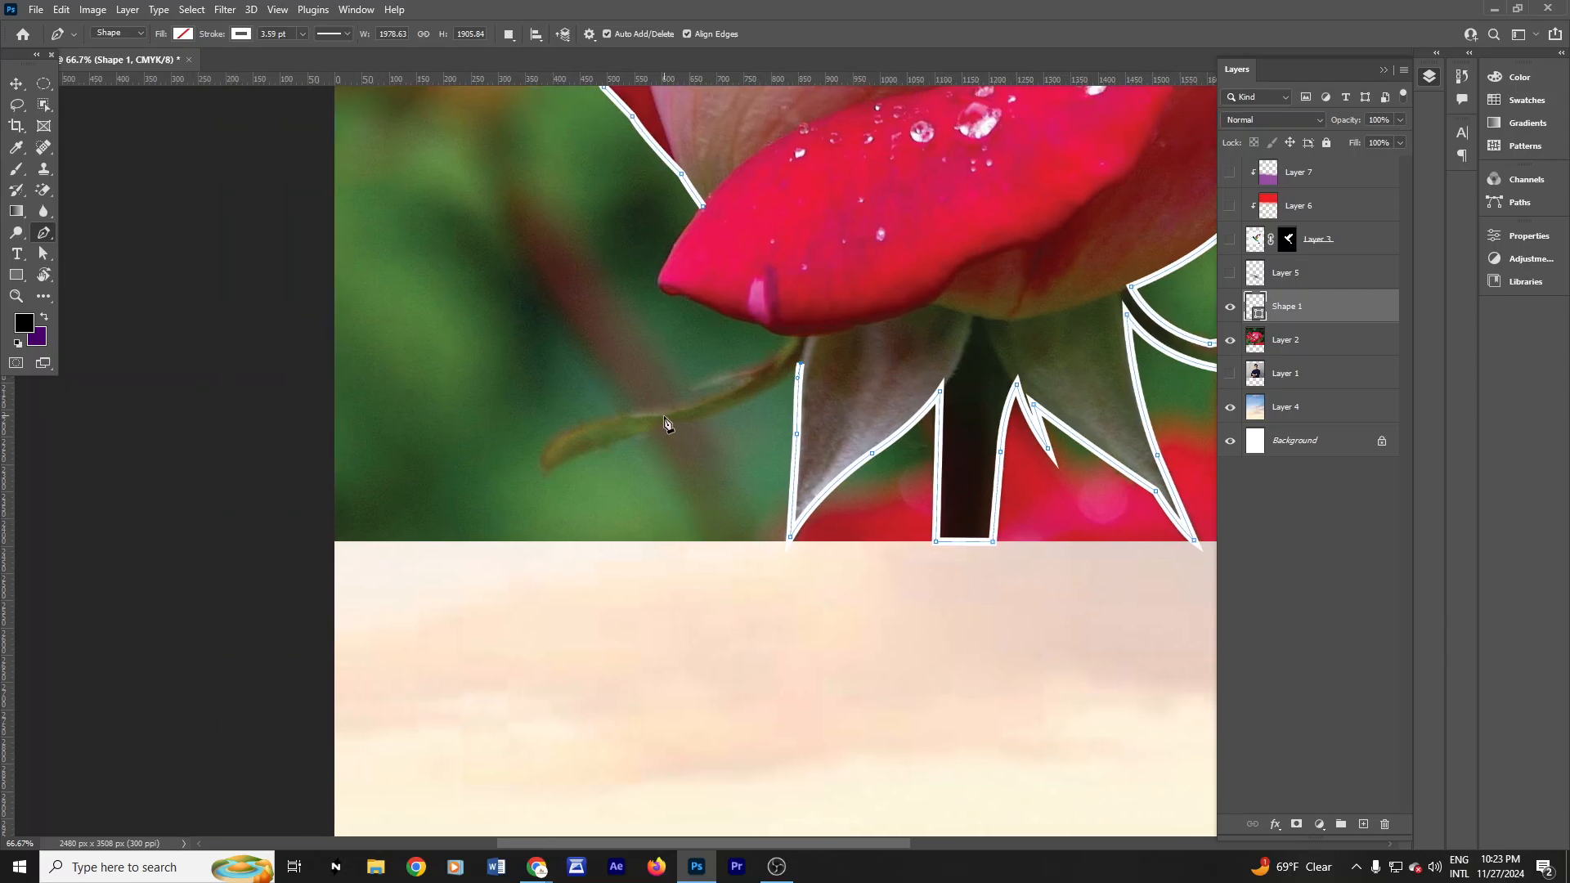
pyautogui.moveTo(664, 421); pyautogui.dragTo(619, 423)
pyautogui.keyDown('alt'); pyautogui.click(664, 422); pyautogui.keyUp('alt')
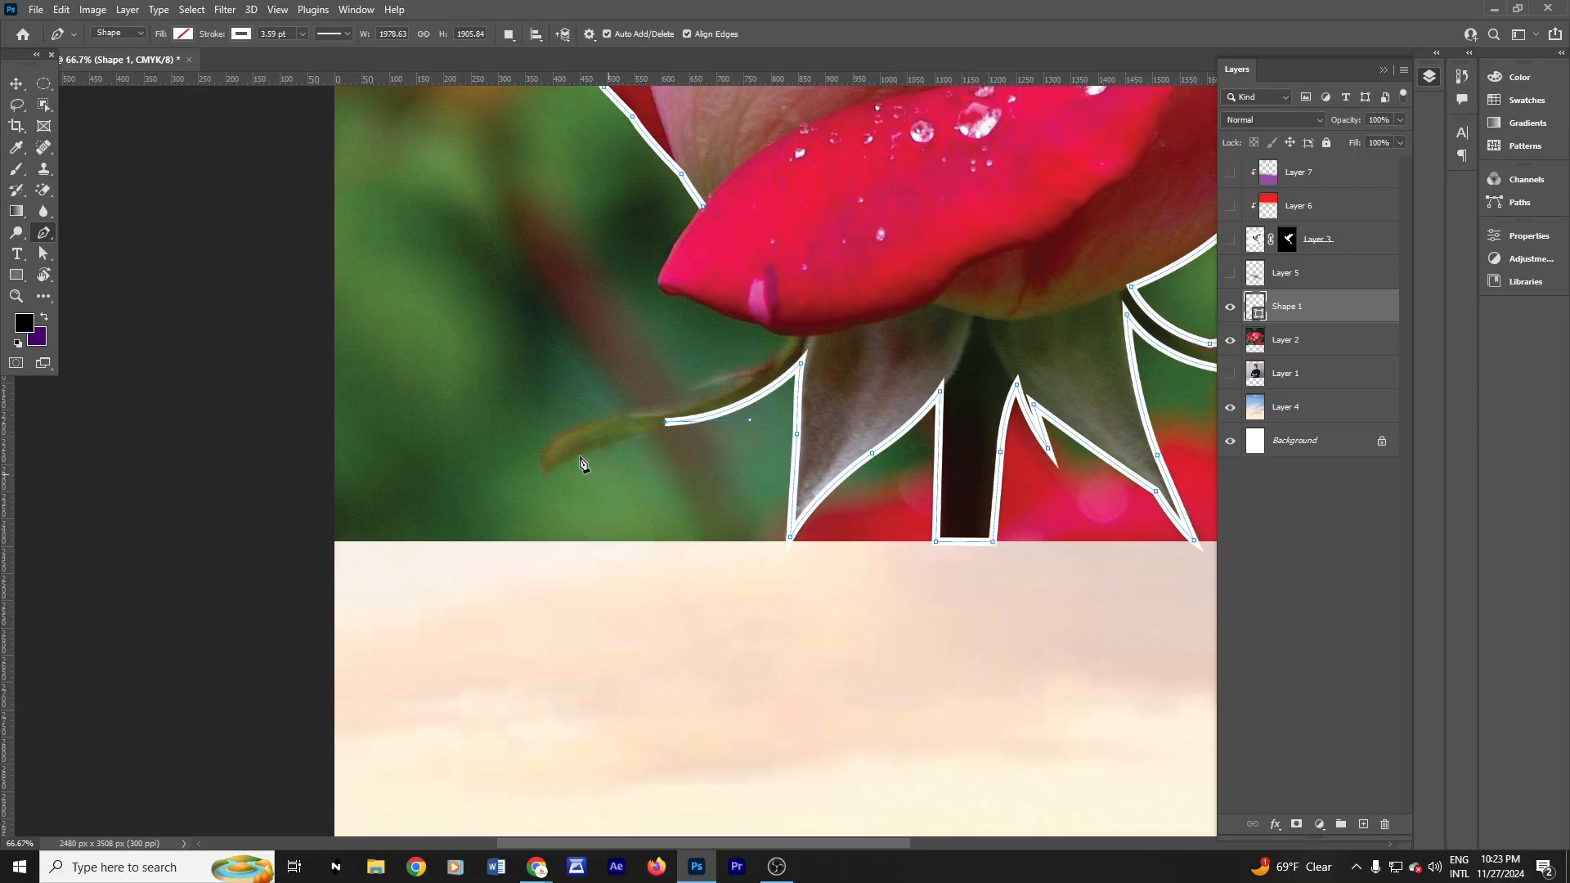
pyautogui.moveTo(550, 472); pyautogui.dragTo(568, 459)
# Step: Return the outline along the thin left sepal's upper edge to where it meets the lower petal
pyautogui.moveTo(621, 415); pyautogui.dragTo(700, 401)
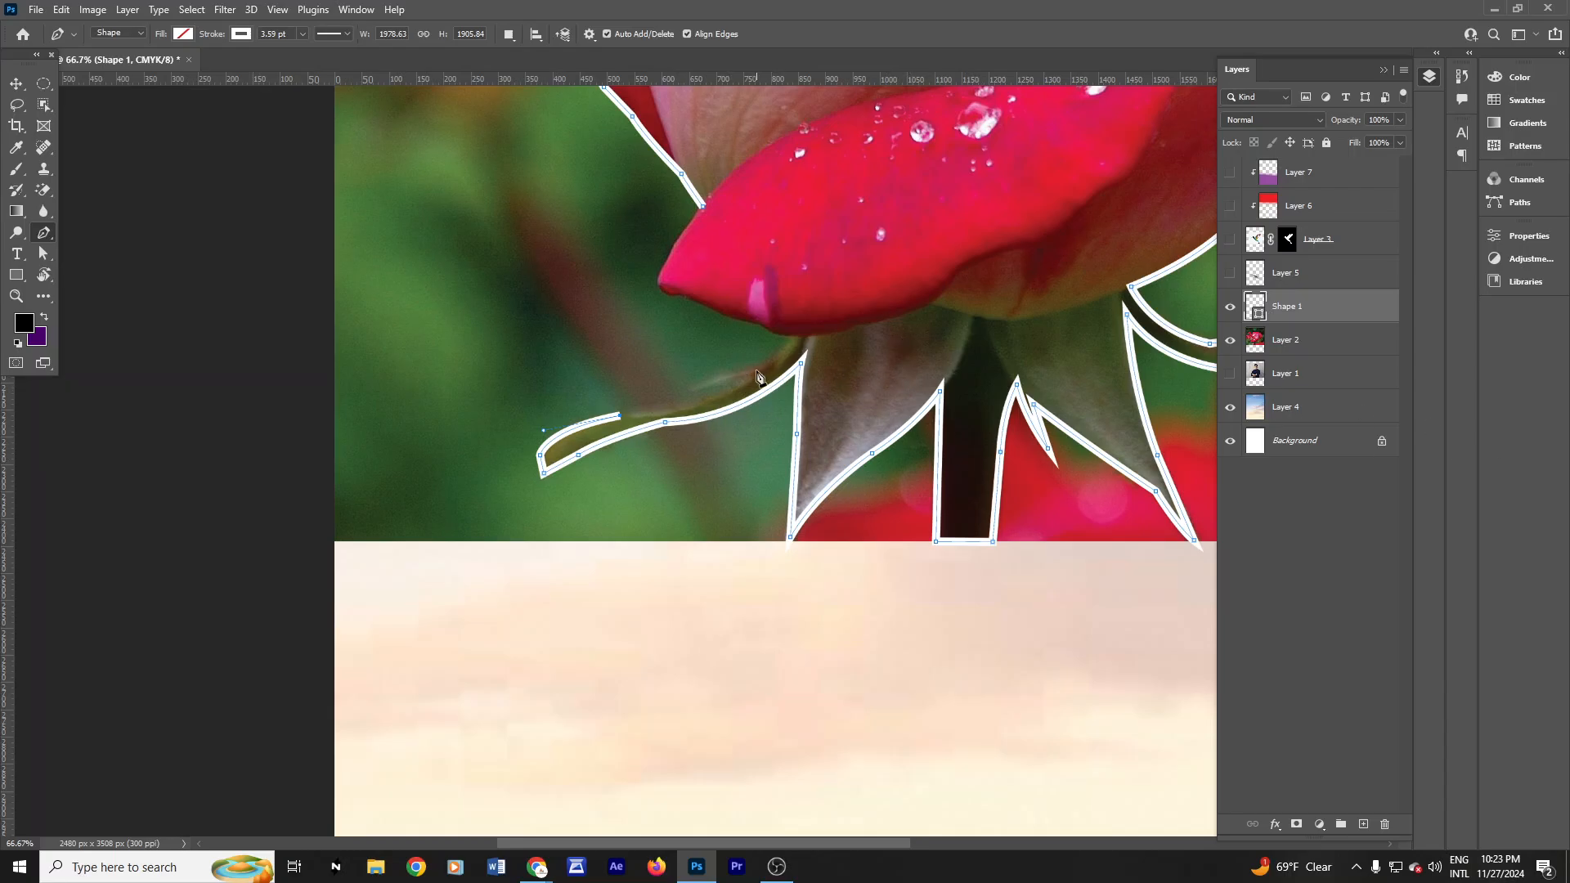
pyautogui.moveTo(756, 378); pyautogui.dragTo(812, 338)
pyautogui.keyDown('alt'); pyautogui.click(756, 378); pyautogui.keyUp('alt')
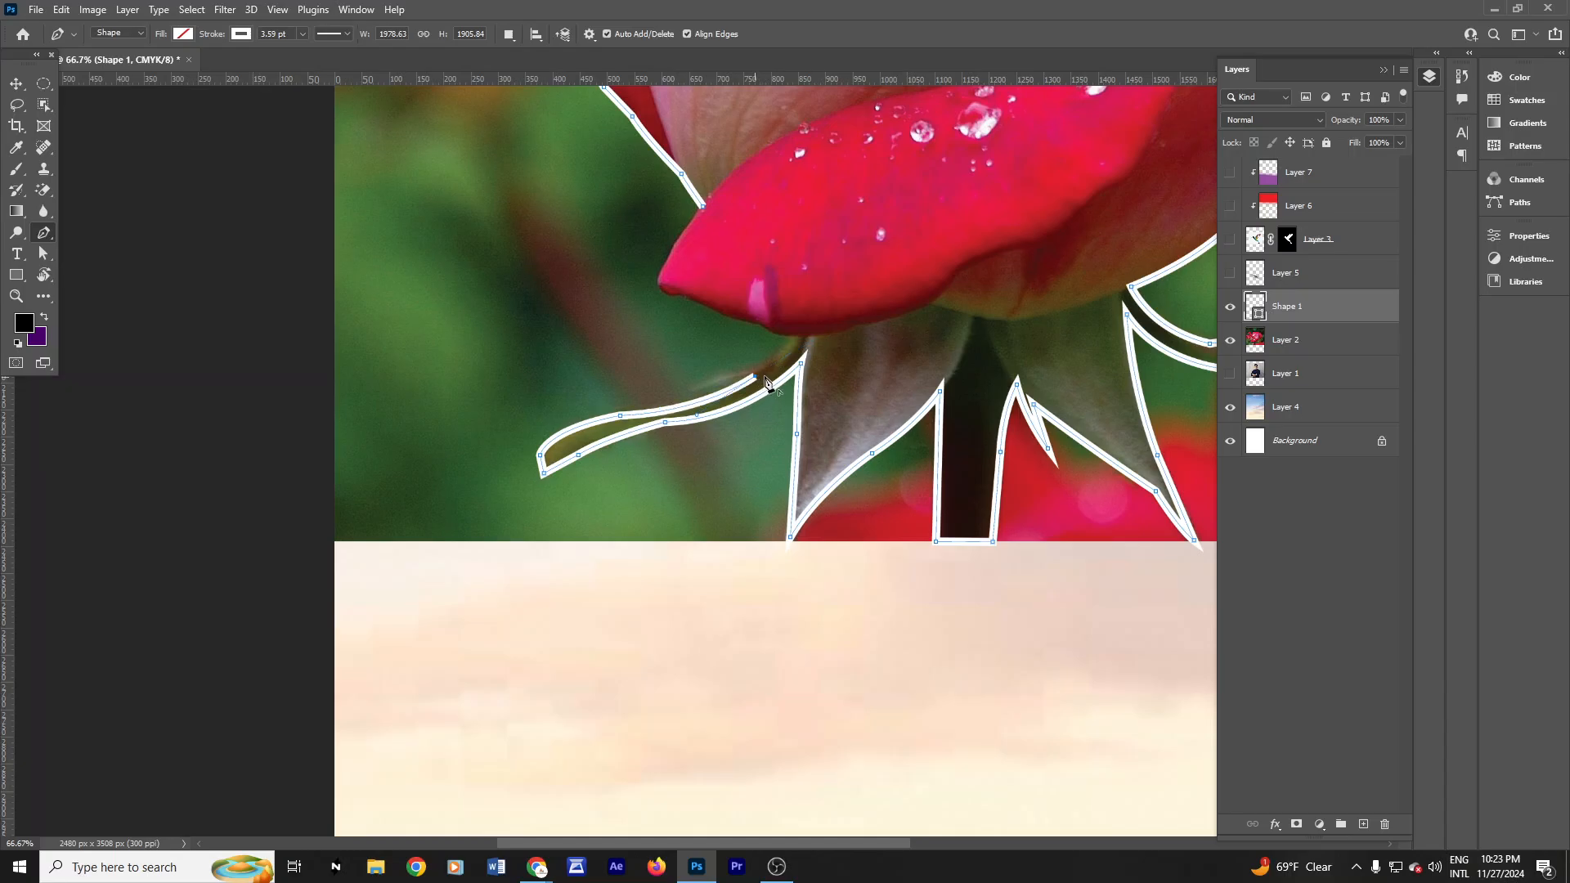
pyautogui.click(797, 335)
# Step: Trace the lower petal's bottom edge around its left tip and close the rose outline at the starting anchor
pyautogui.click(763, 326)
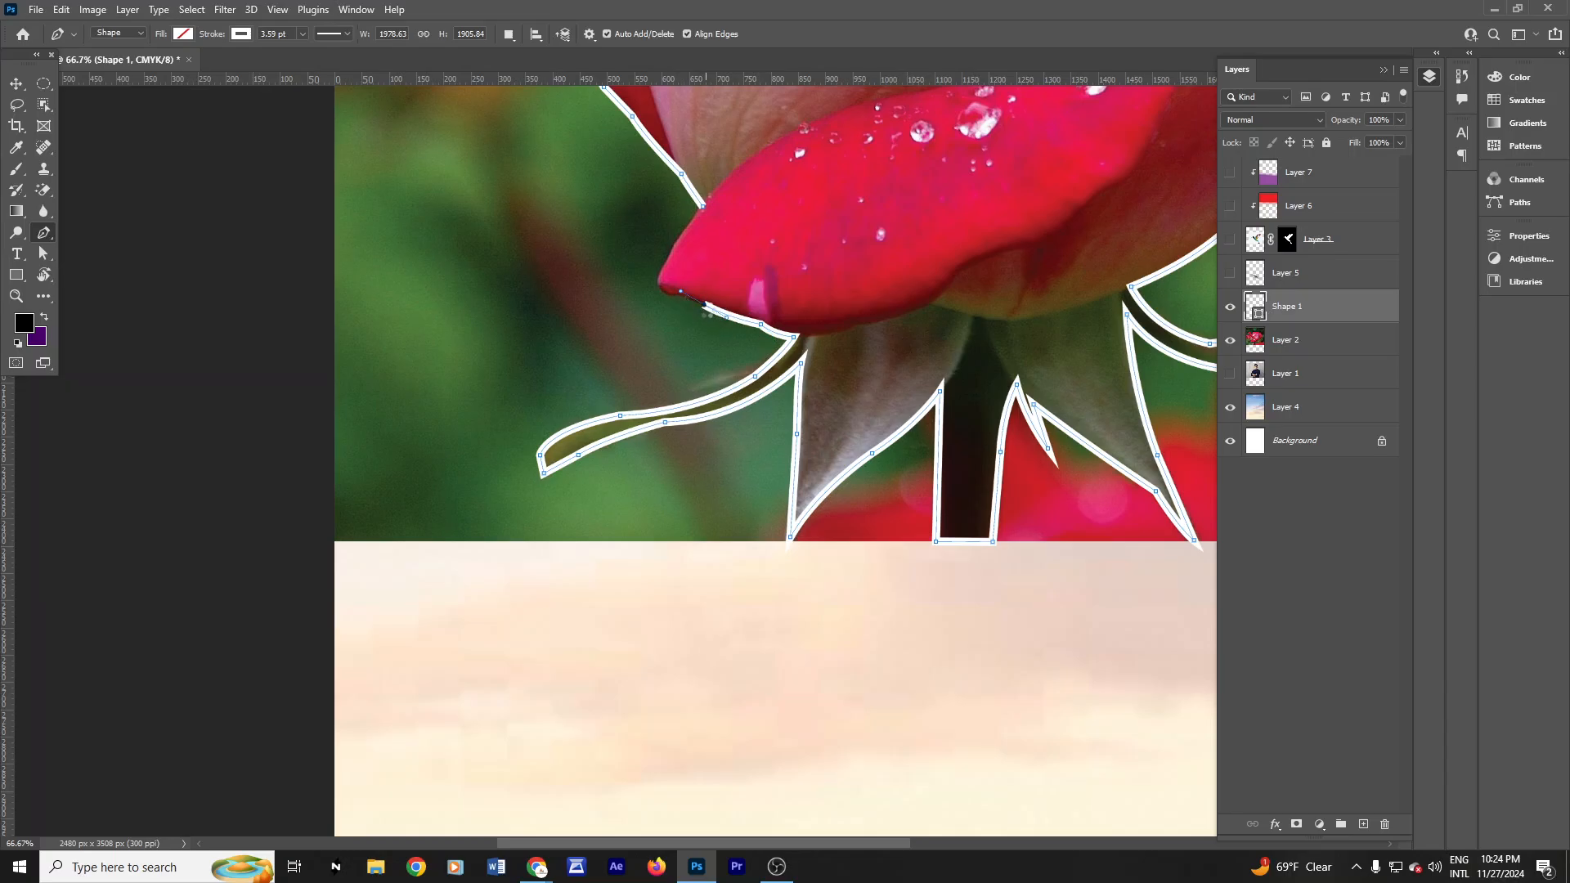
pyautogui.click(681, 293)
pyautogui.moveTo(659, 280); pyautogui.dragTo(664, 260)
pyautogui.keyDown('alt'); pyautogui.click(659, 280); pyautogui.keyUp('alt')
pyautogui.moveTo(733, 168); pyautogui.dragTo(730, 175)
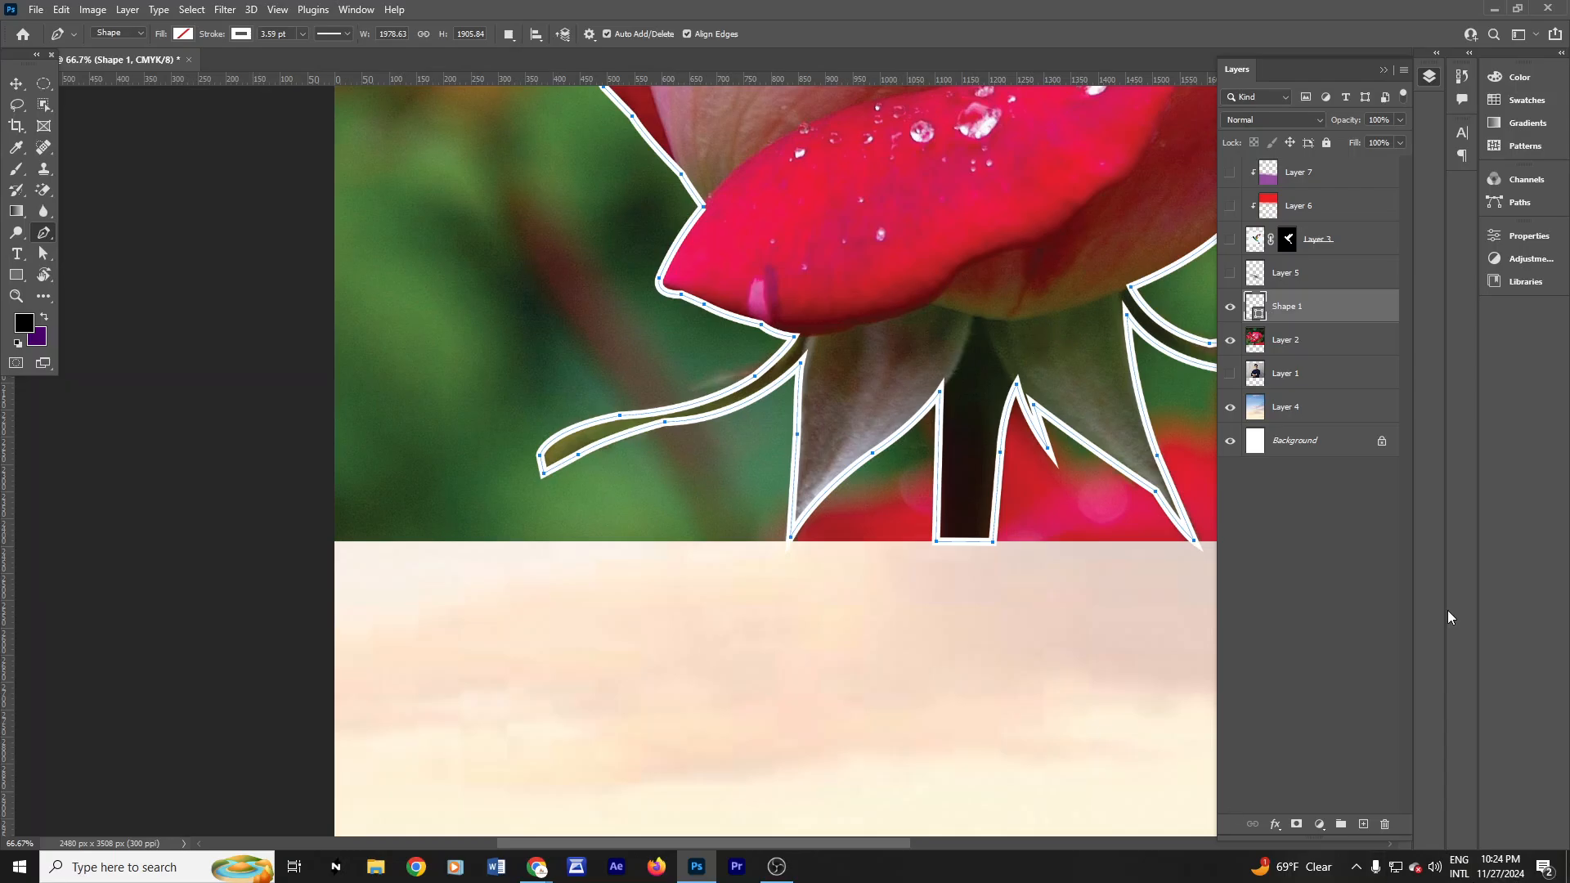
# Step: Switch to the Rectangle Tool to view its shape options and return to the Pen Tool
pyautogui.scroll(-3, 866, 350)
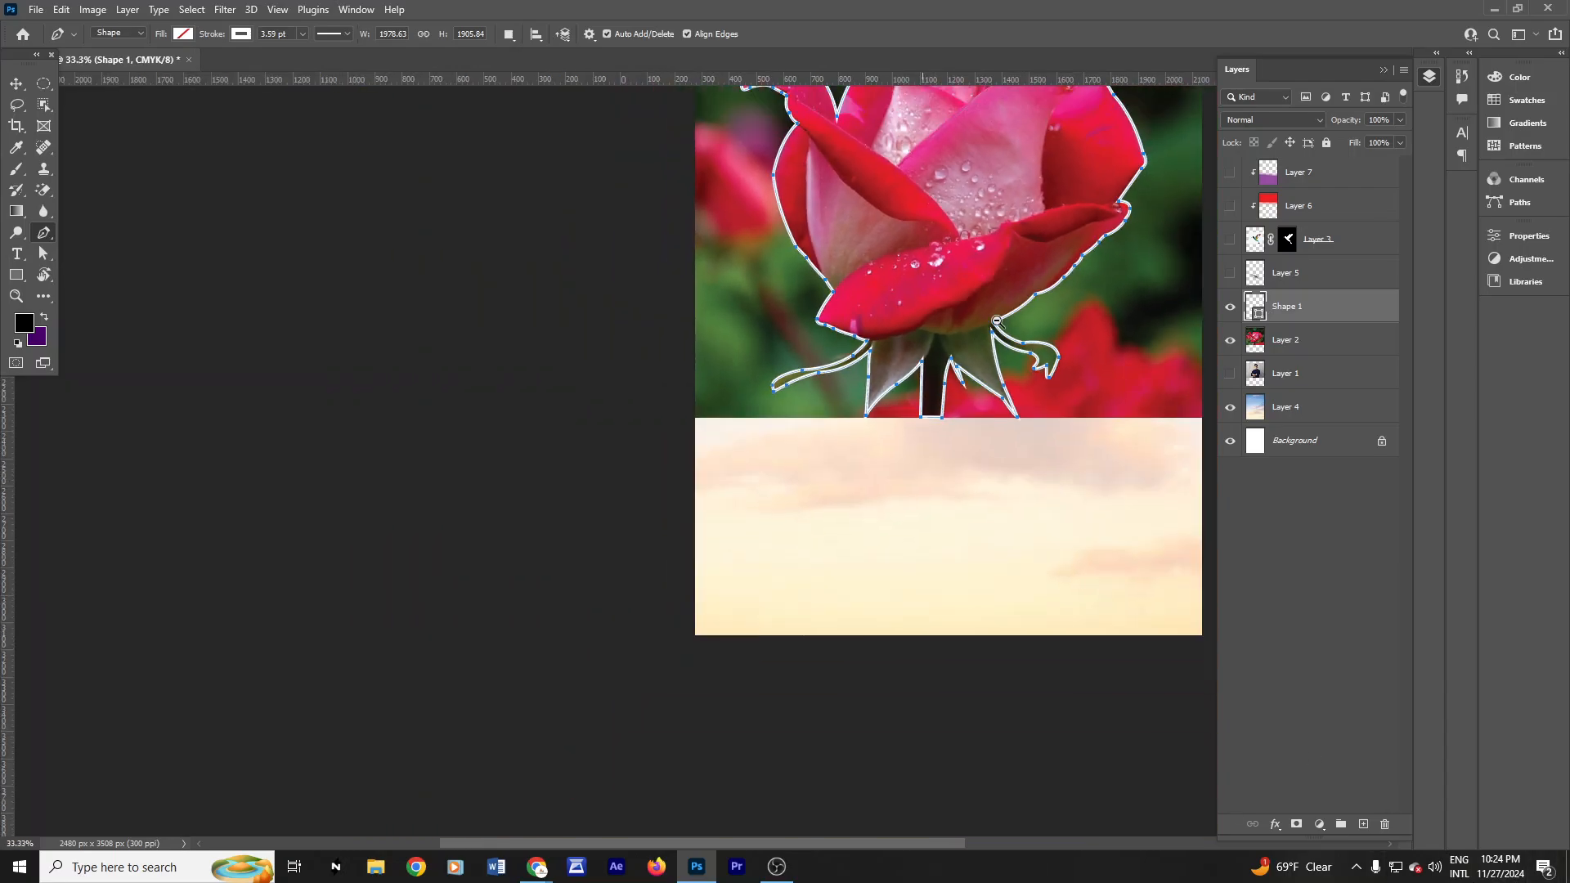
pyautogui.scroll(-1, 996, 321)
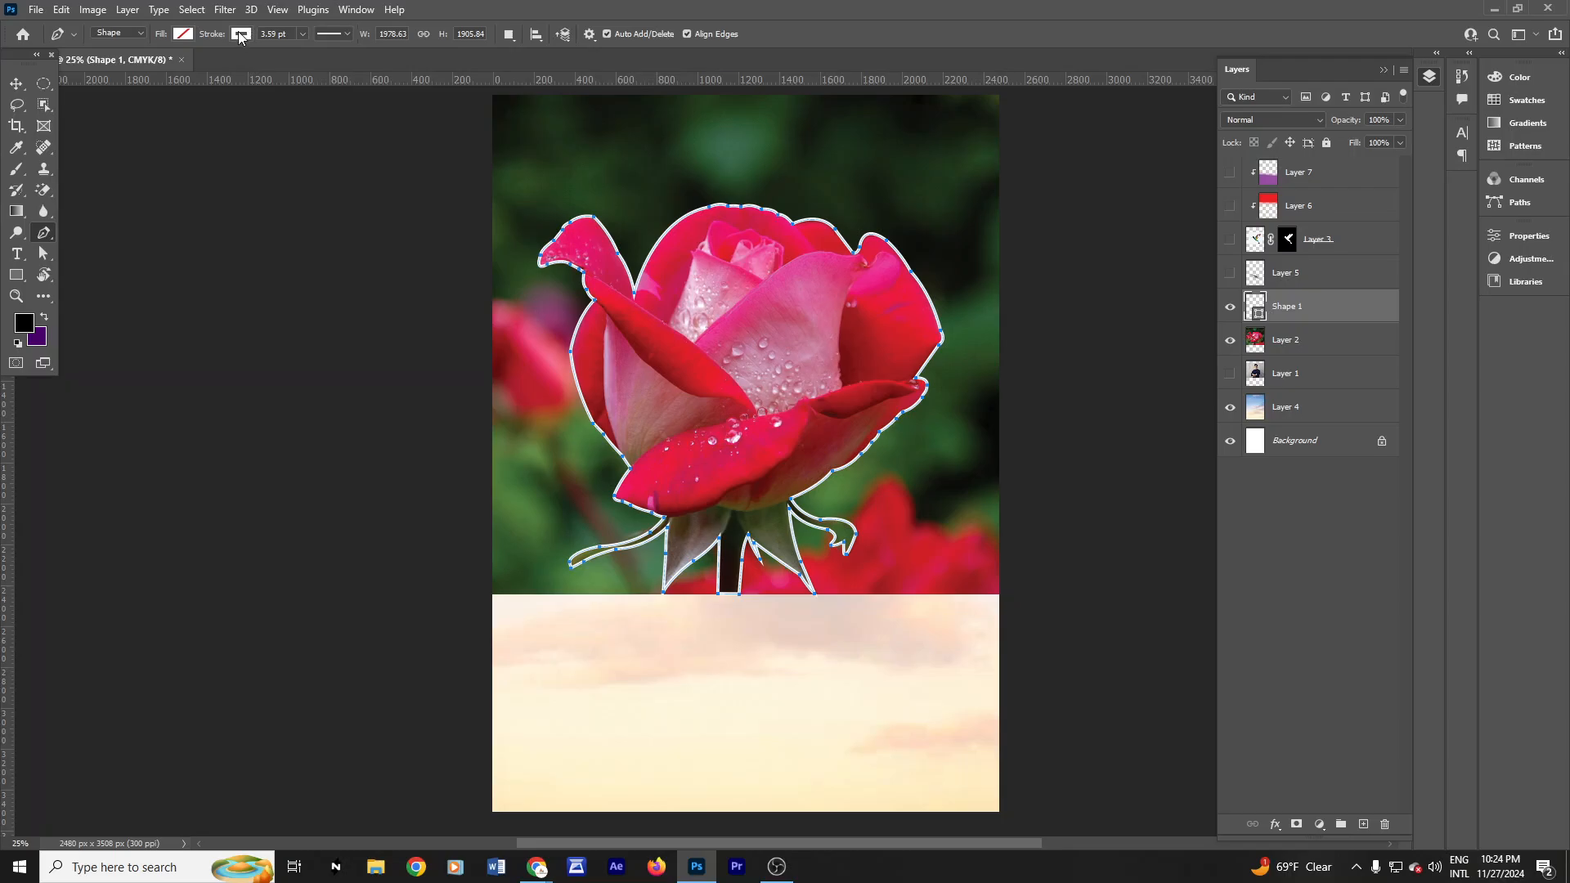
pyautogui.rightClick(16, 277)
pyautogui.rightClick(16, 277)
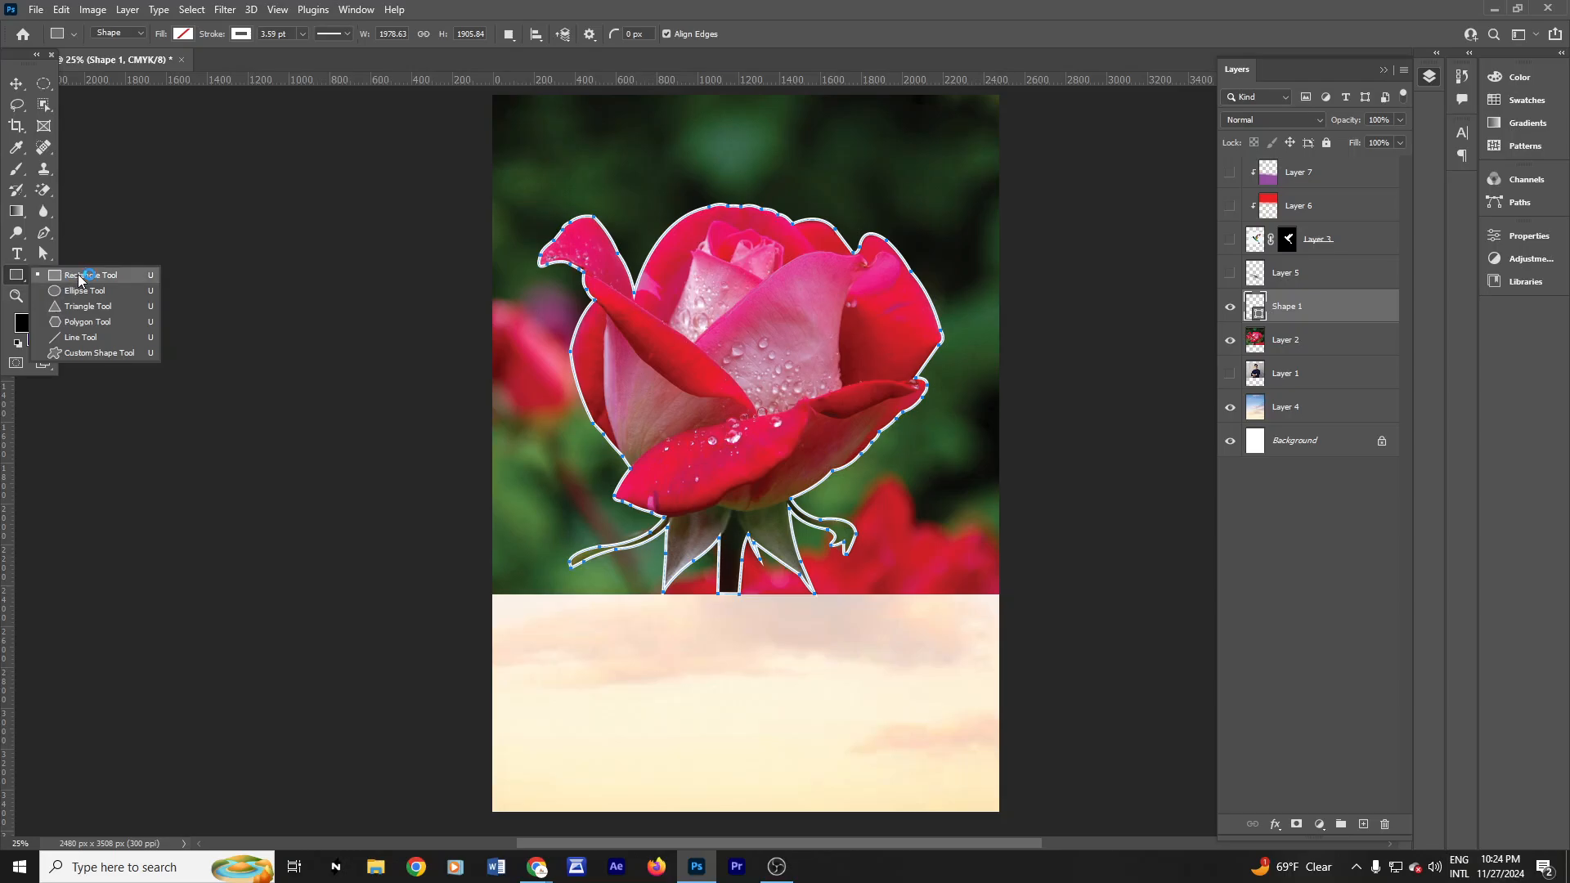
pyautogui.click(80, 279)
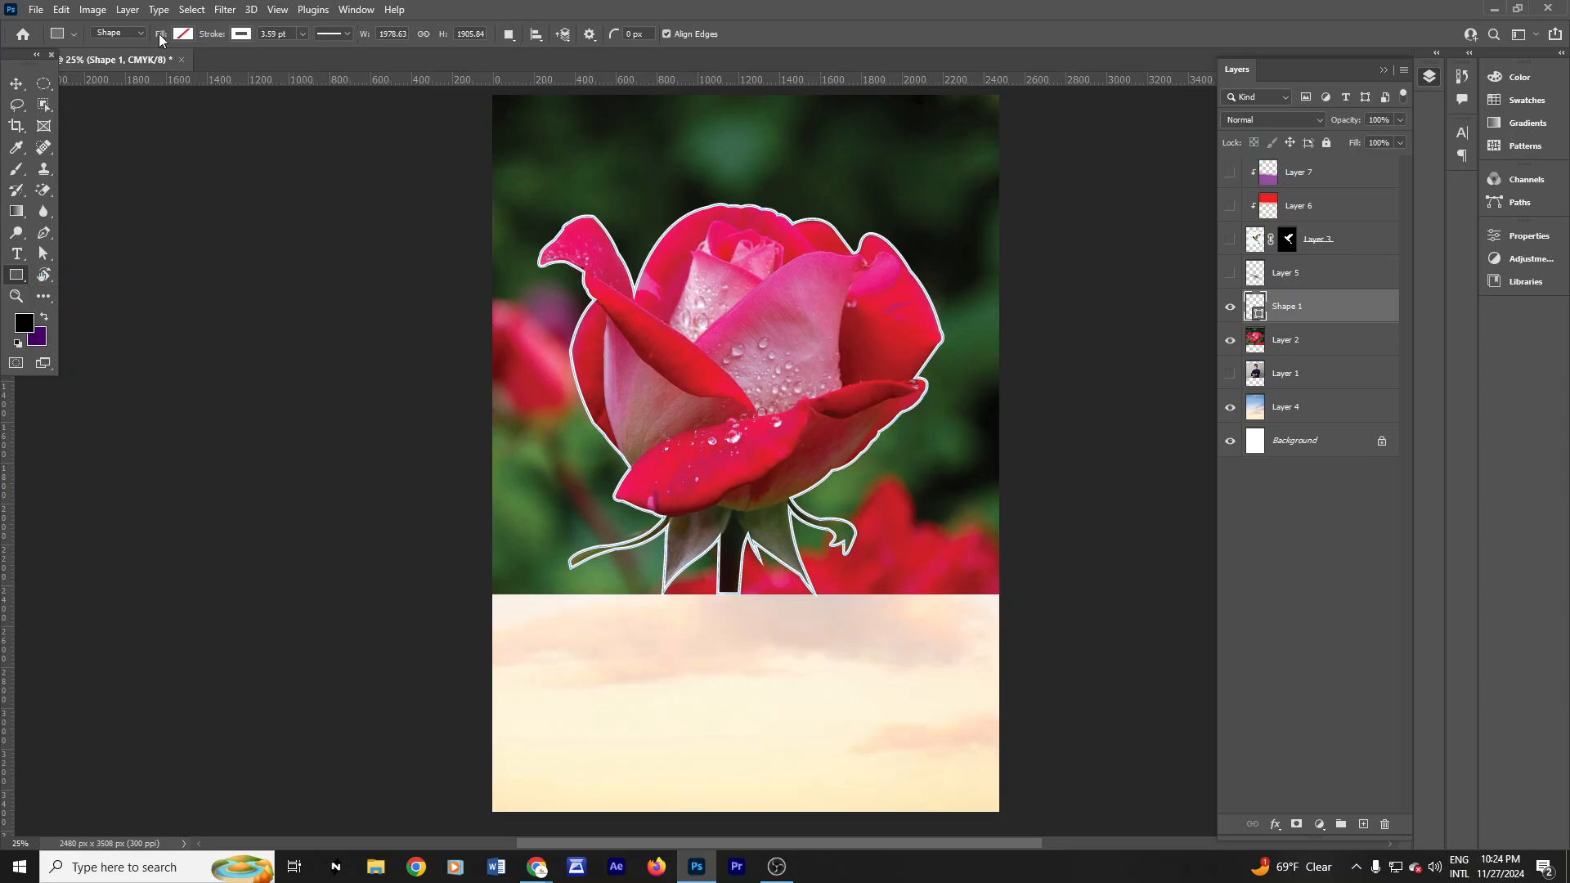
pyautogui.click(44, 237)
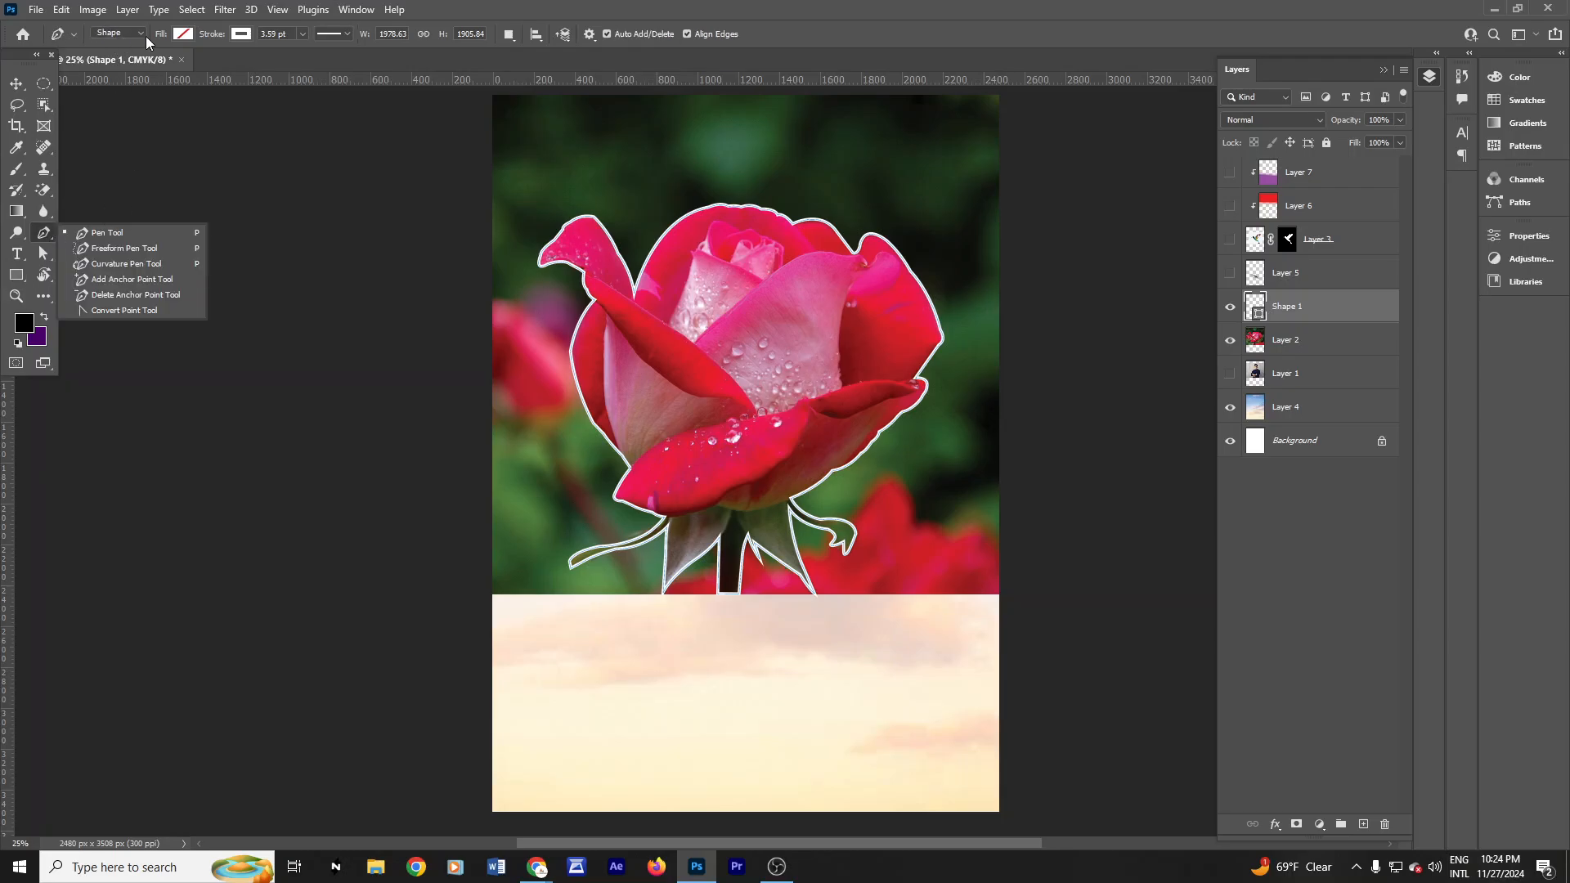
# Step: Set the Pen Tool's mode to Path to compare its options and return it to Shape
pyautogui.click(119, 33)
pyautogui.click(120, 33)
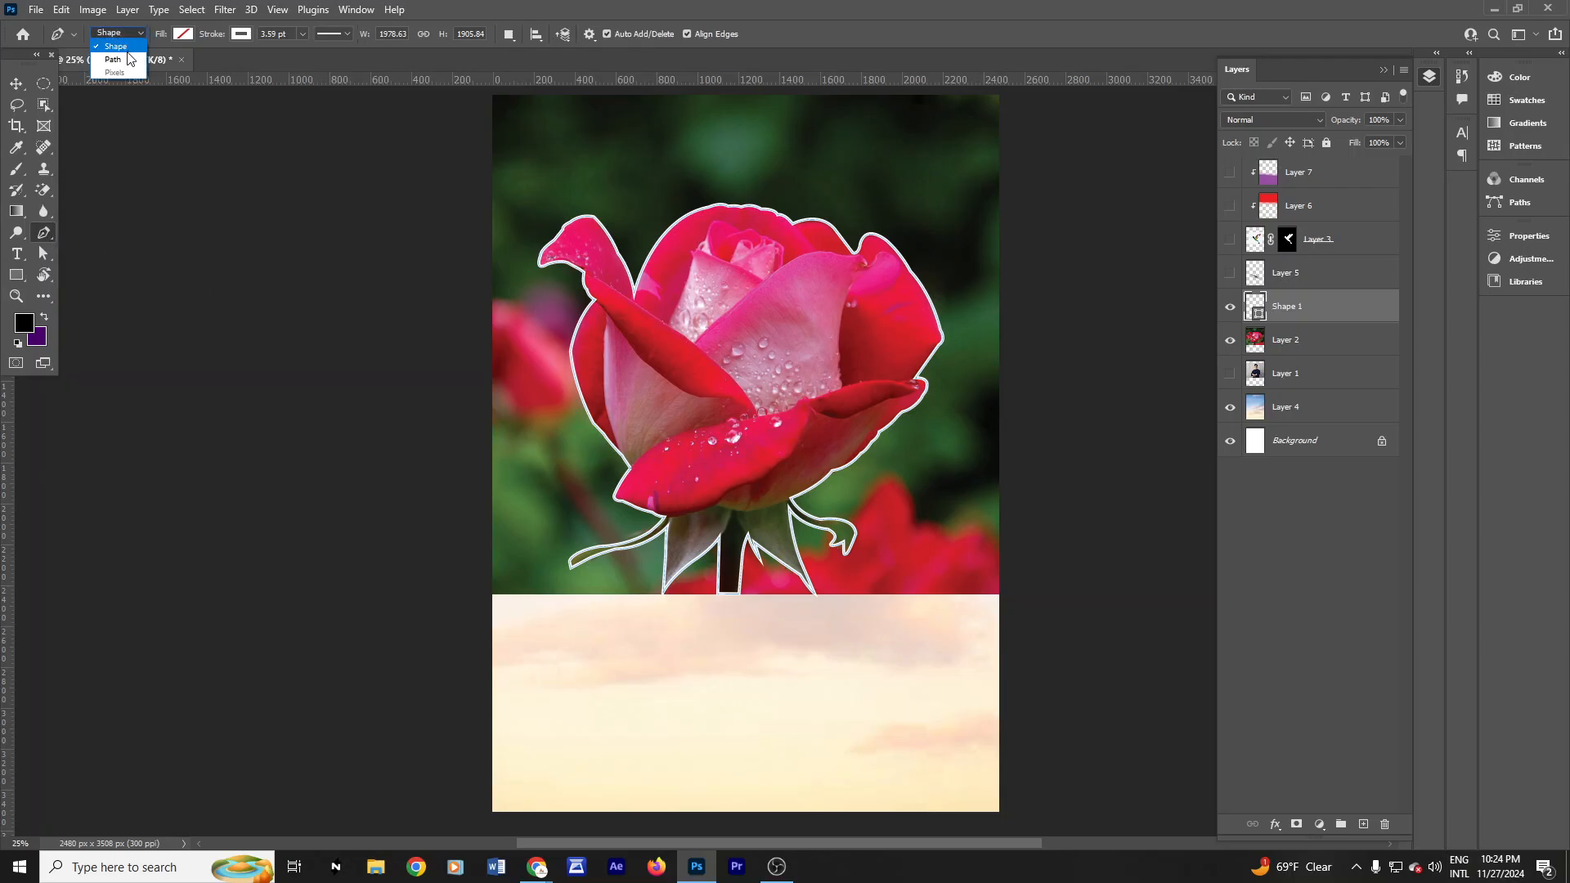
pyautogui.click(124, 61)
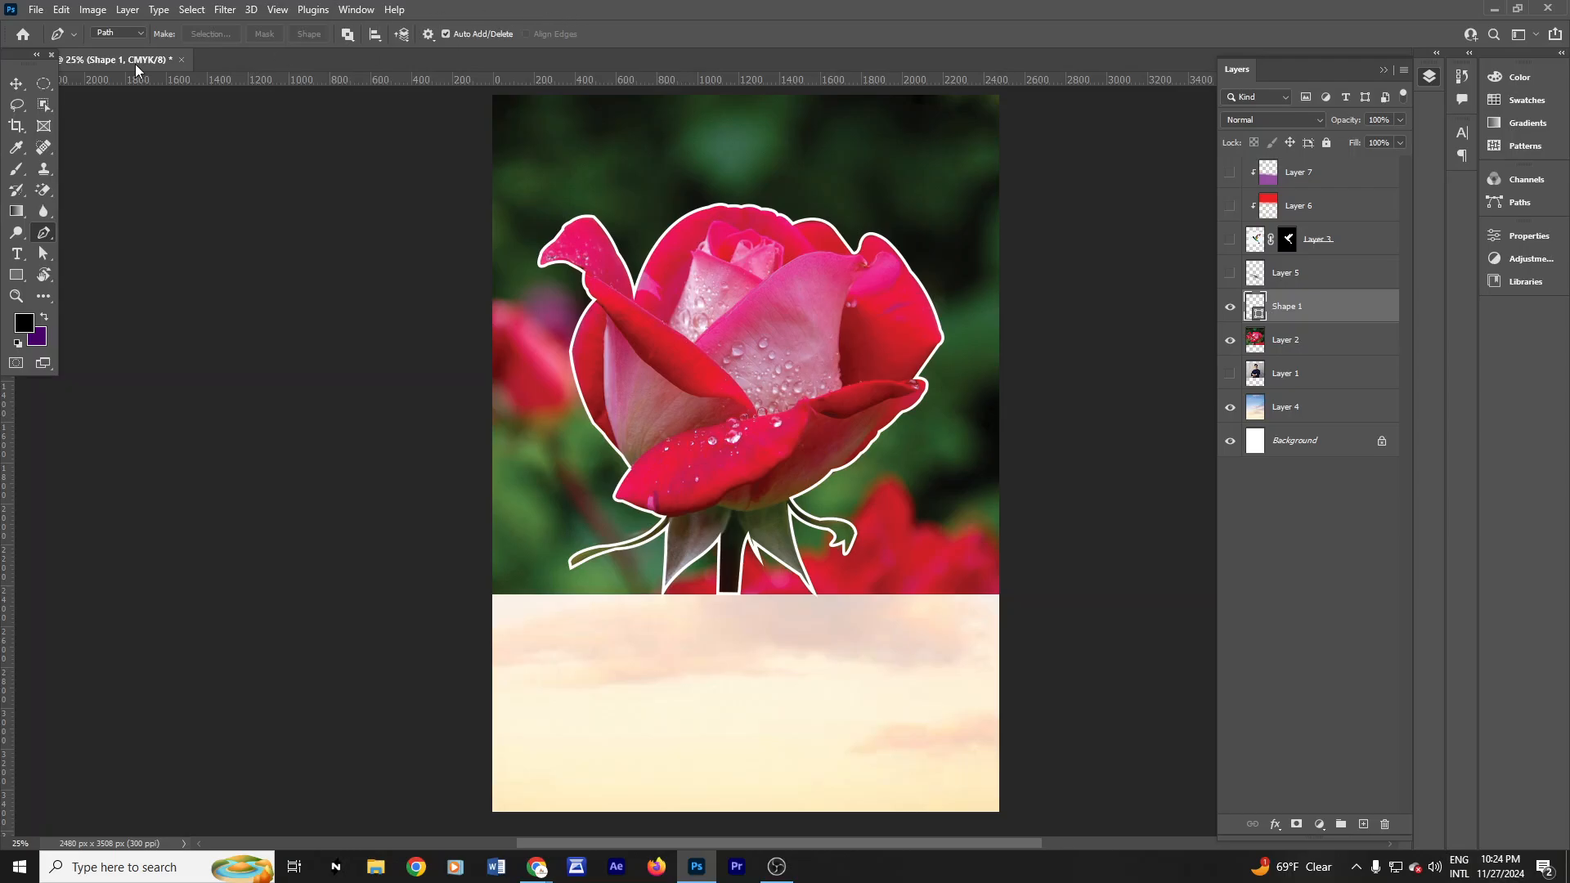
pyautogui.click(120, 32)
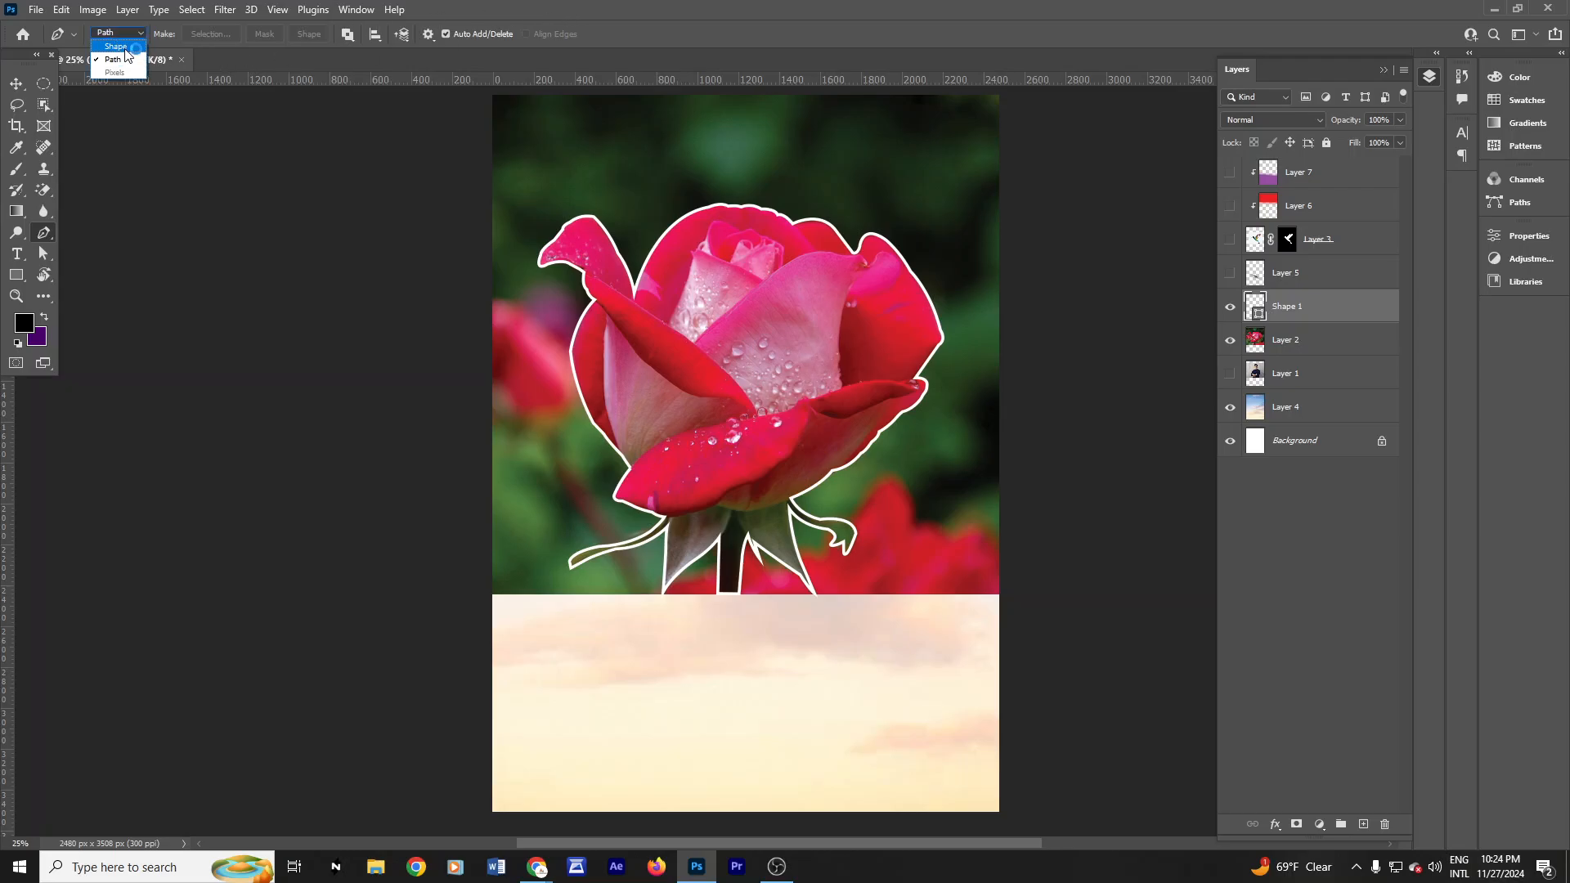
pyautogui.click(122, 47)
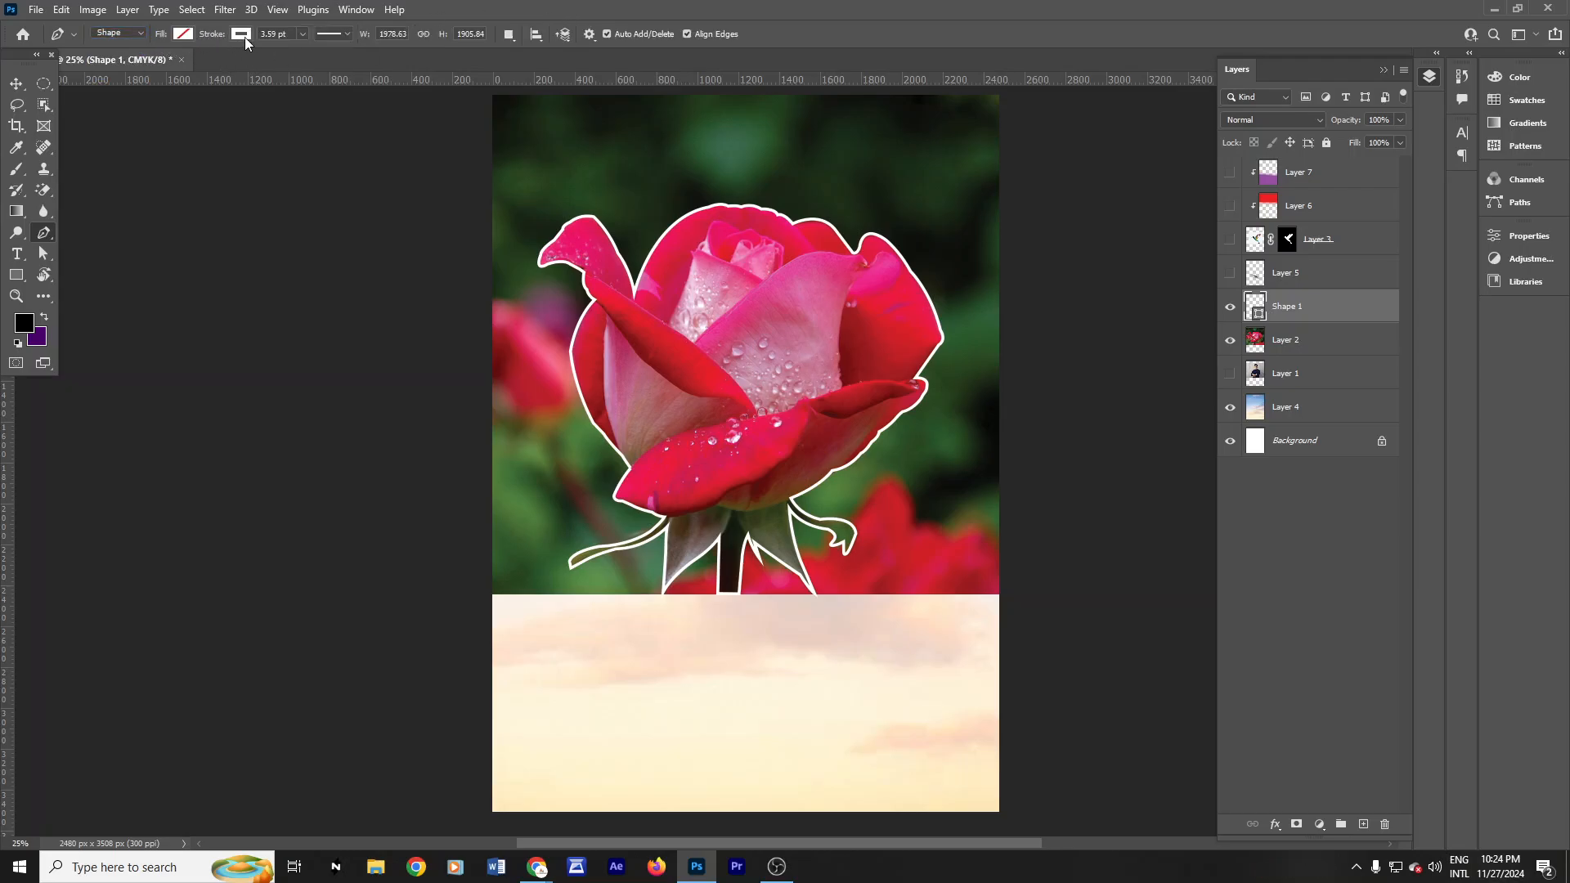
# Step: Try red, light green, magenta and white fills on the rose shape, and finish with a solid green fill
pyautogui.click(182, 34)
pyautogui.click(212, 120)
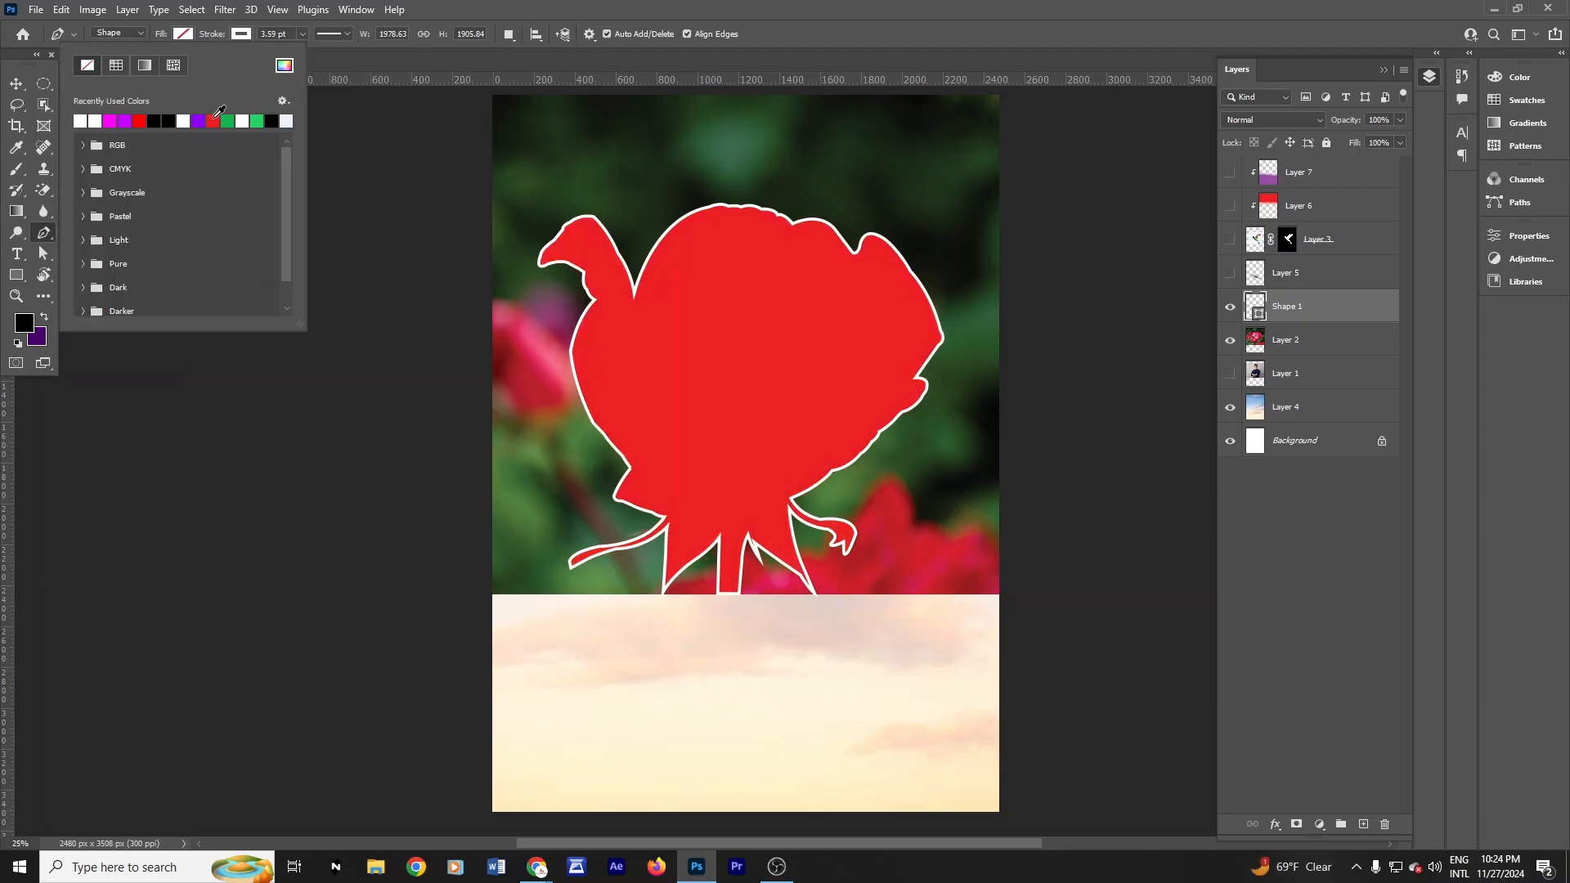
pyautogui.click(257, 120)
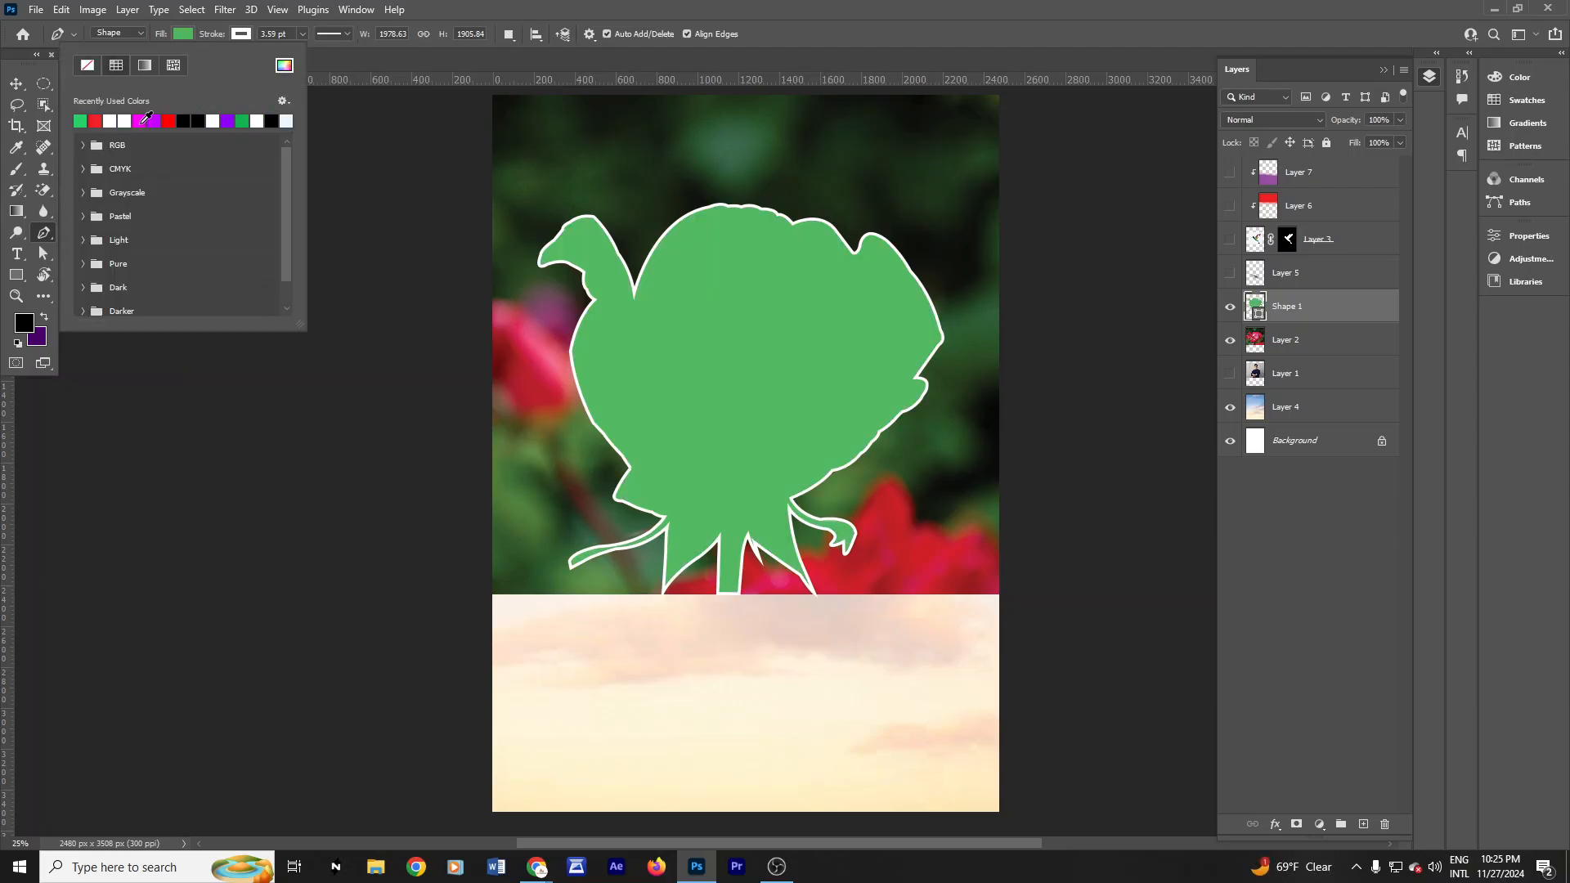
pyautogui.click(144, 121)
pyautogui.click(124, 120)
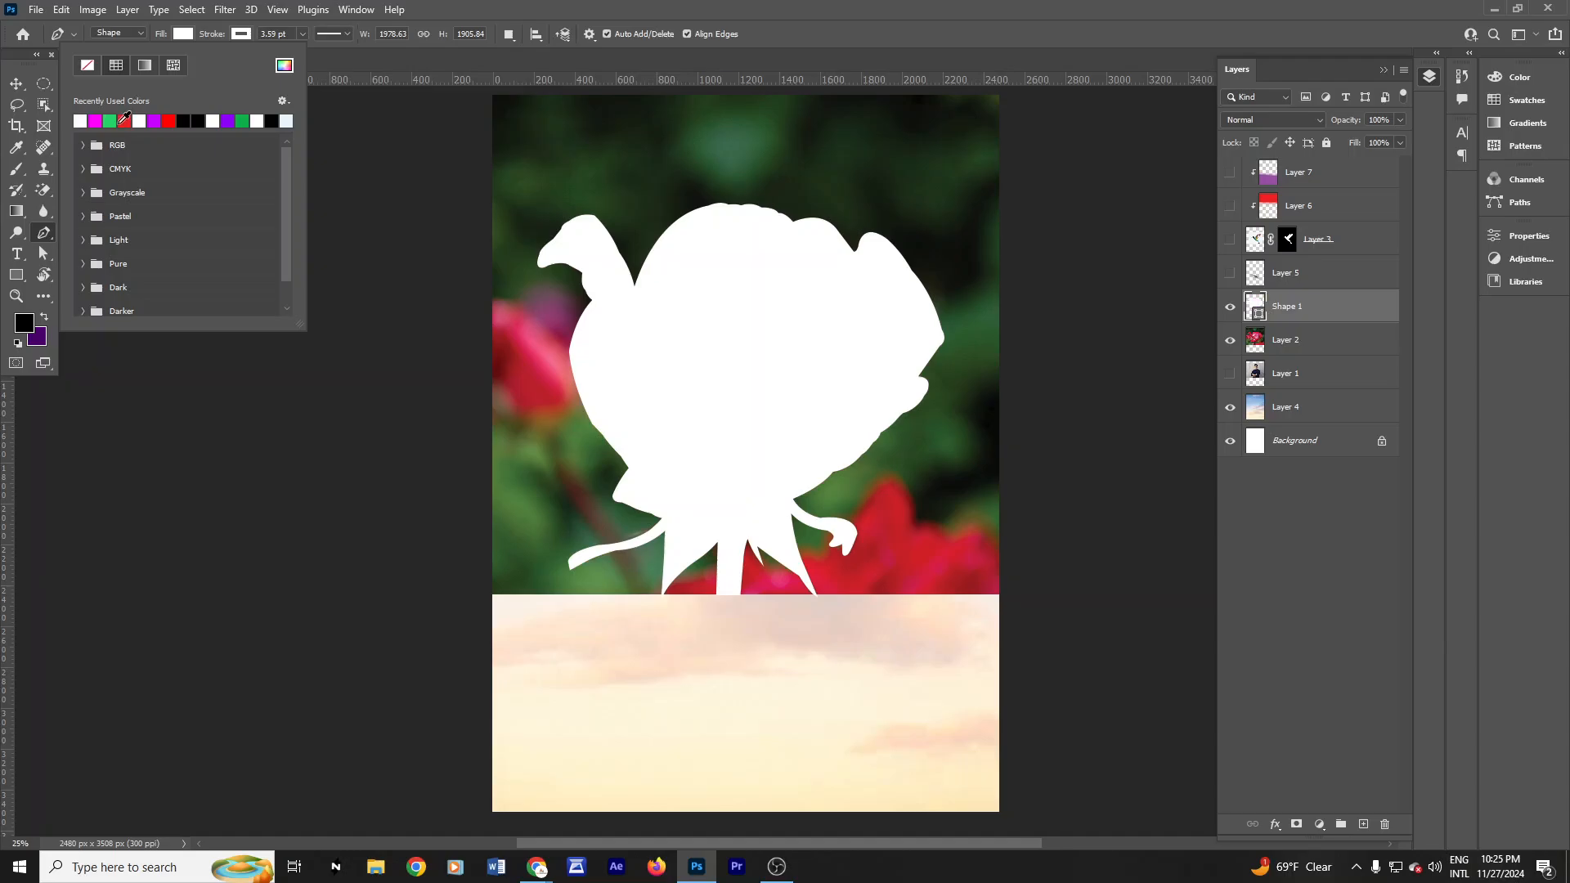
pyautogui.click(256, 120)
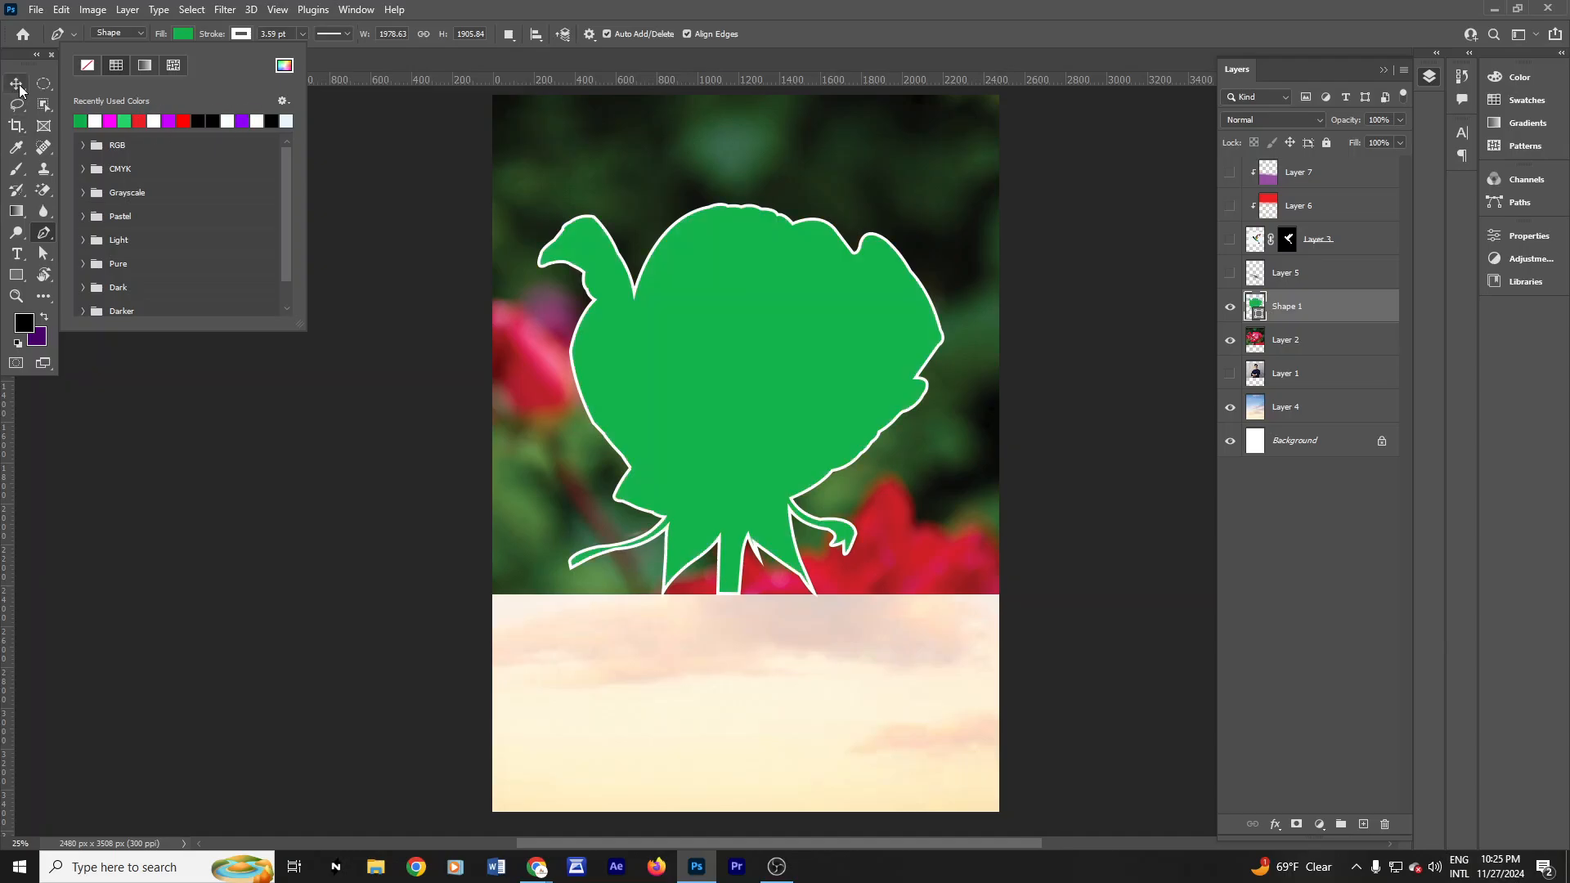
# Step: Move the green rose shape down off the traced flower so it overlaps the sky area
pyautogui.click(19, 86)
pyautogui.moveTo(772, 420); pyautogui.dragTo(759, 620)
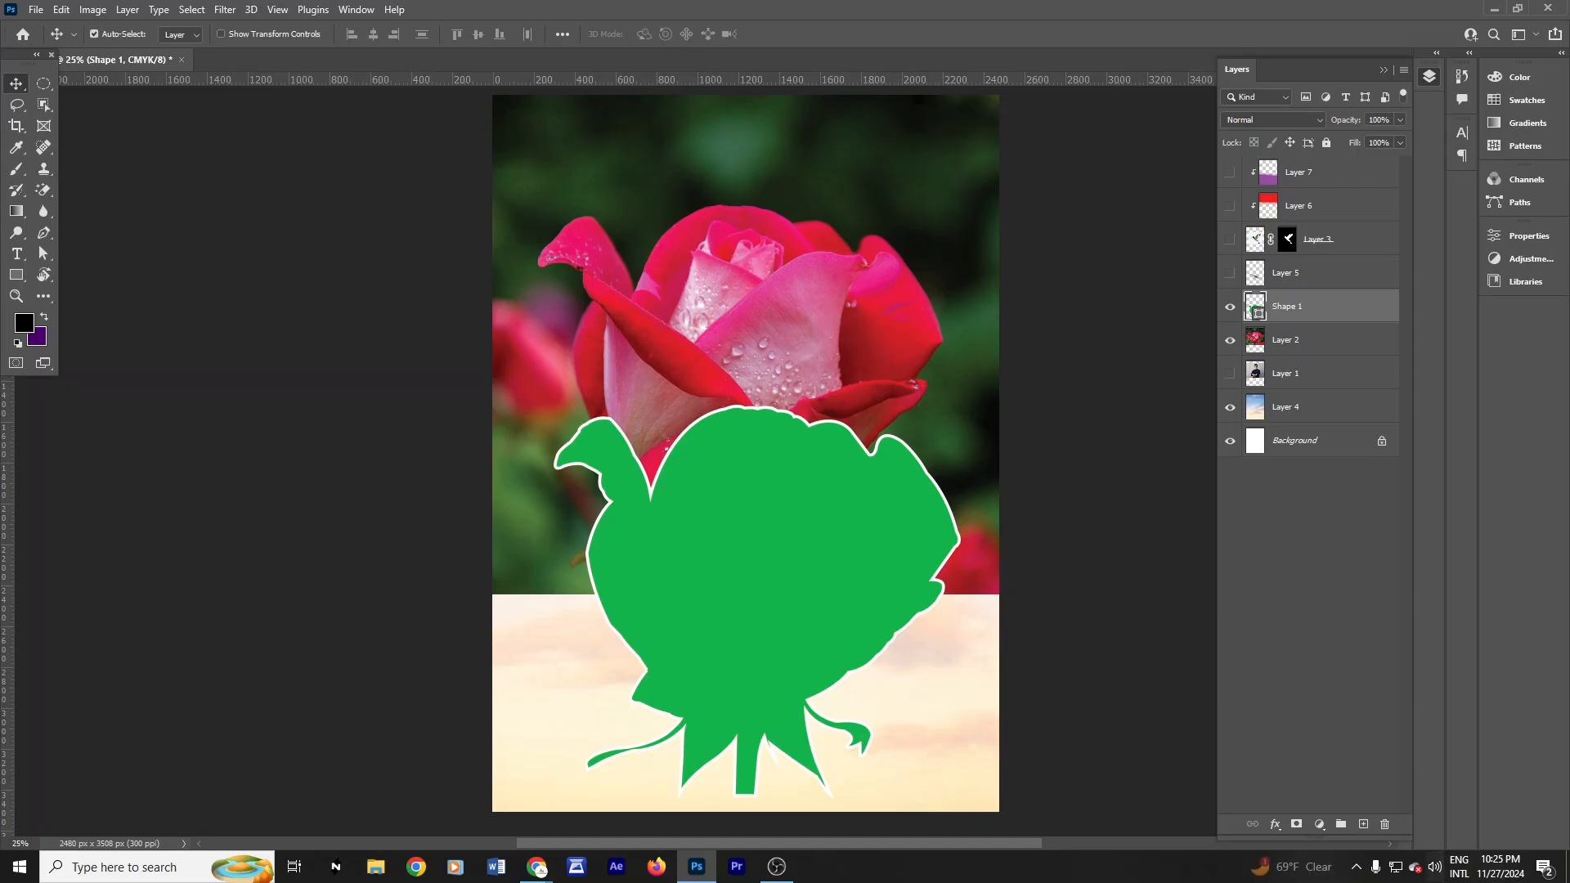
# Step: Switch to the Google Meet call in Chrome to check it and return to Photoshop
pyautogui.moveTo(533, 869)
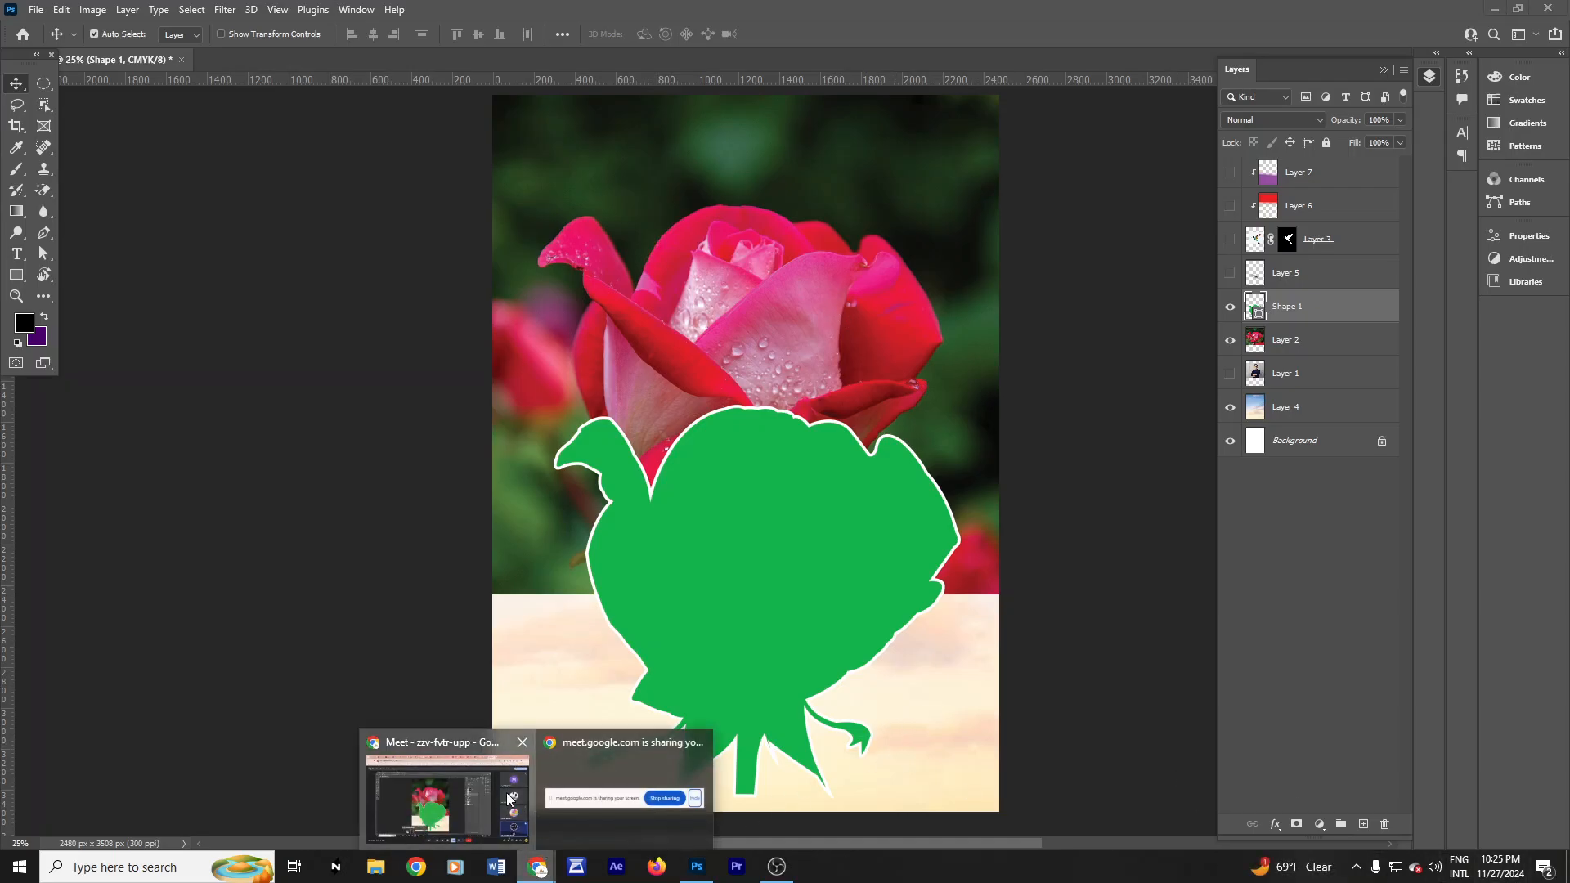
pyautogui.click(437, 785)
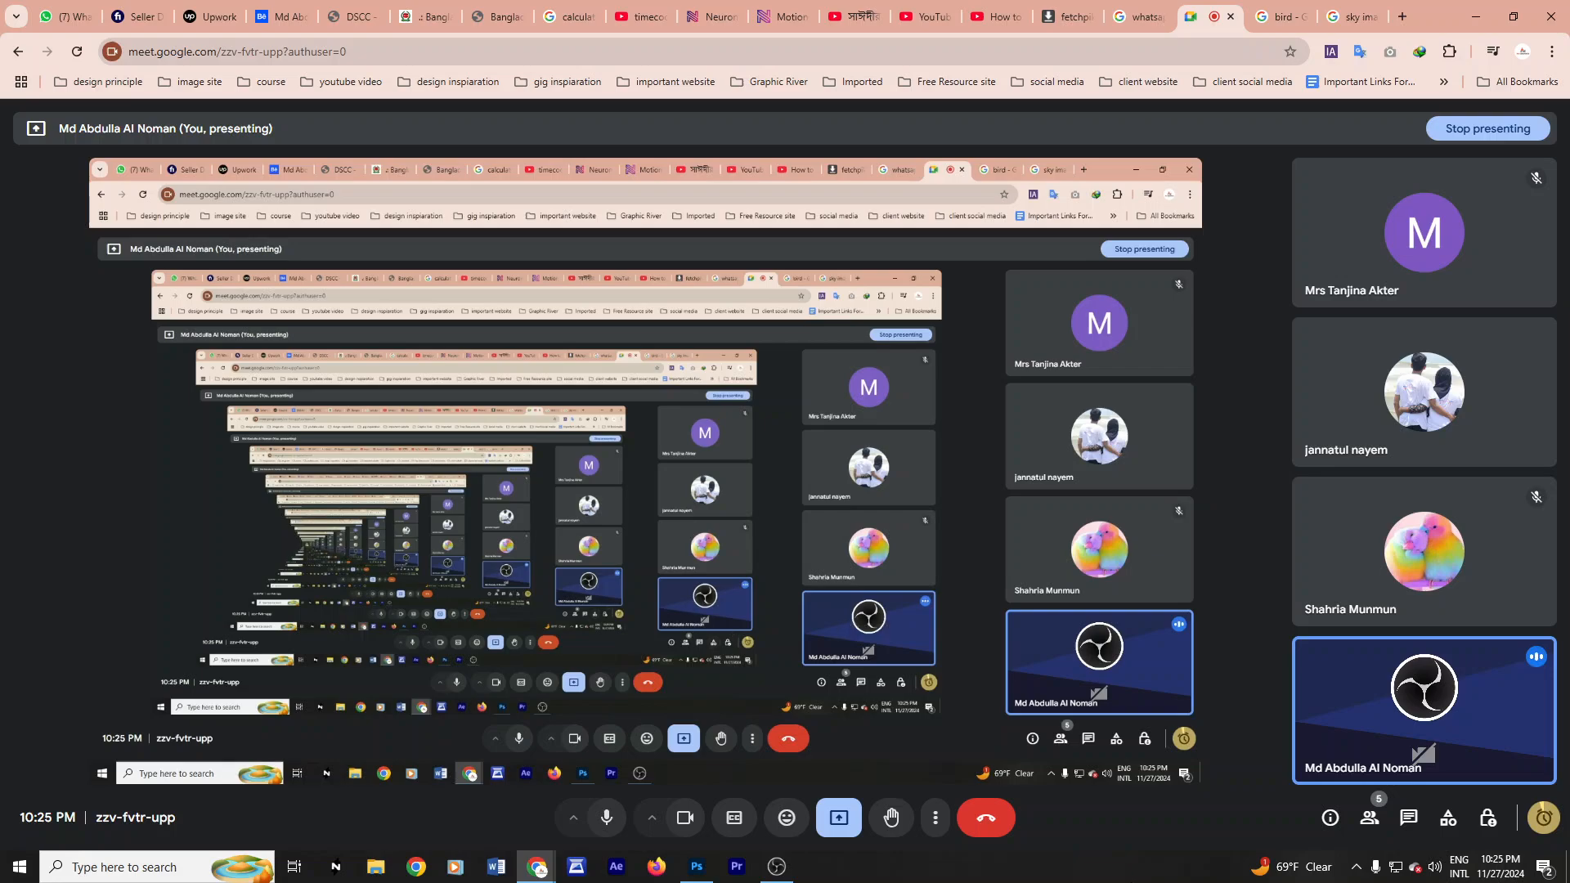
pyautogui.click(707, 875)
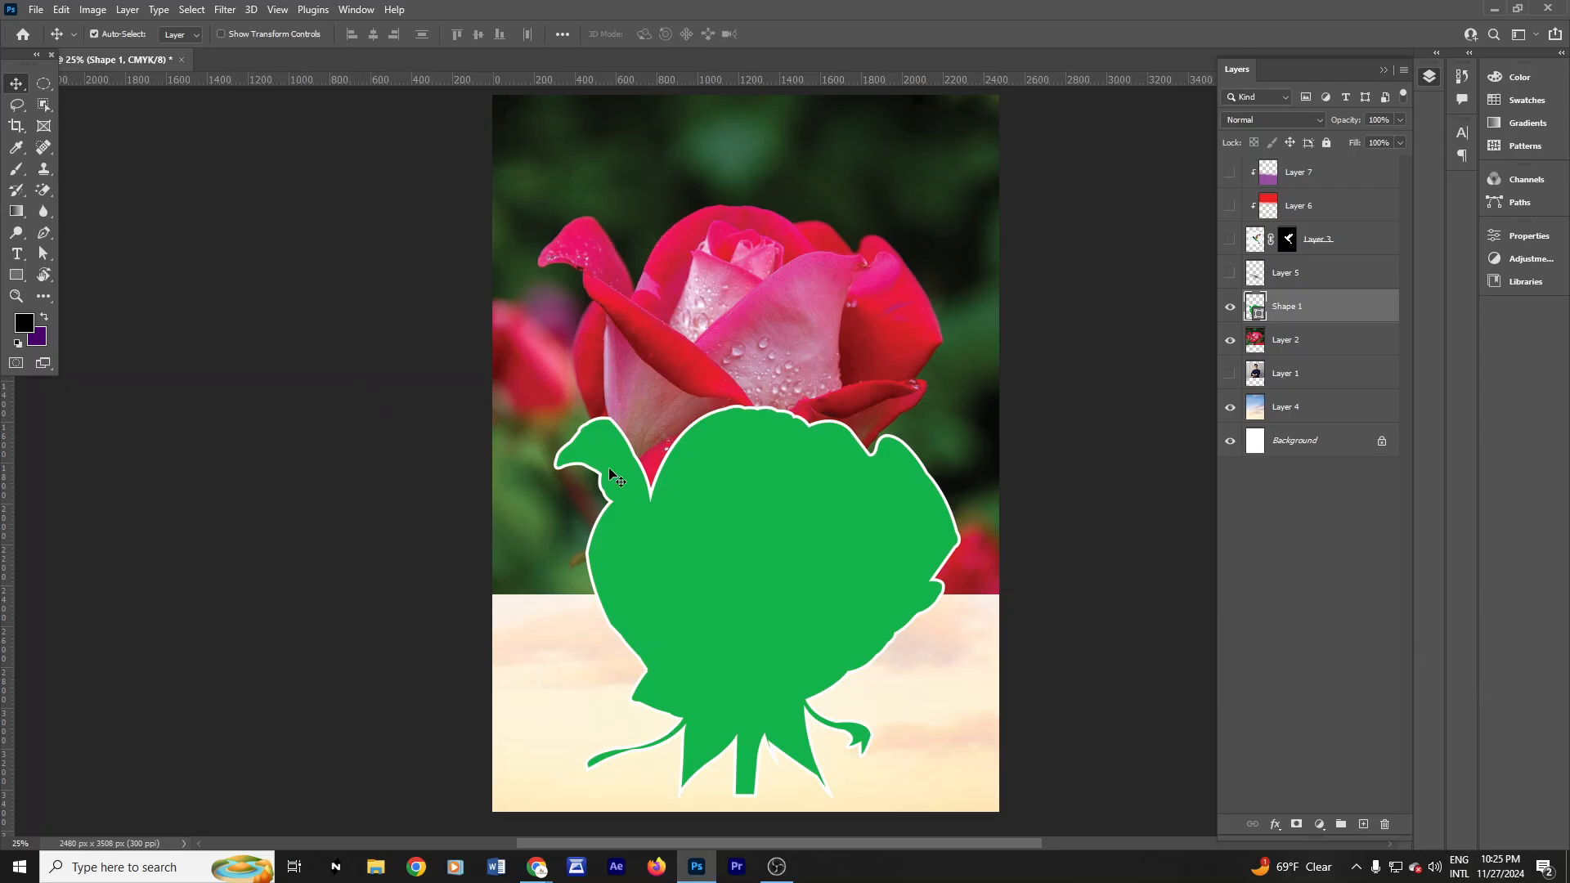
# Step: Reposition the green rose shape over the page's lower part and scale it proportionally to 72.42%
pyautogui.moveTo(762, 553); pyautogui.dragTo(745, 445)
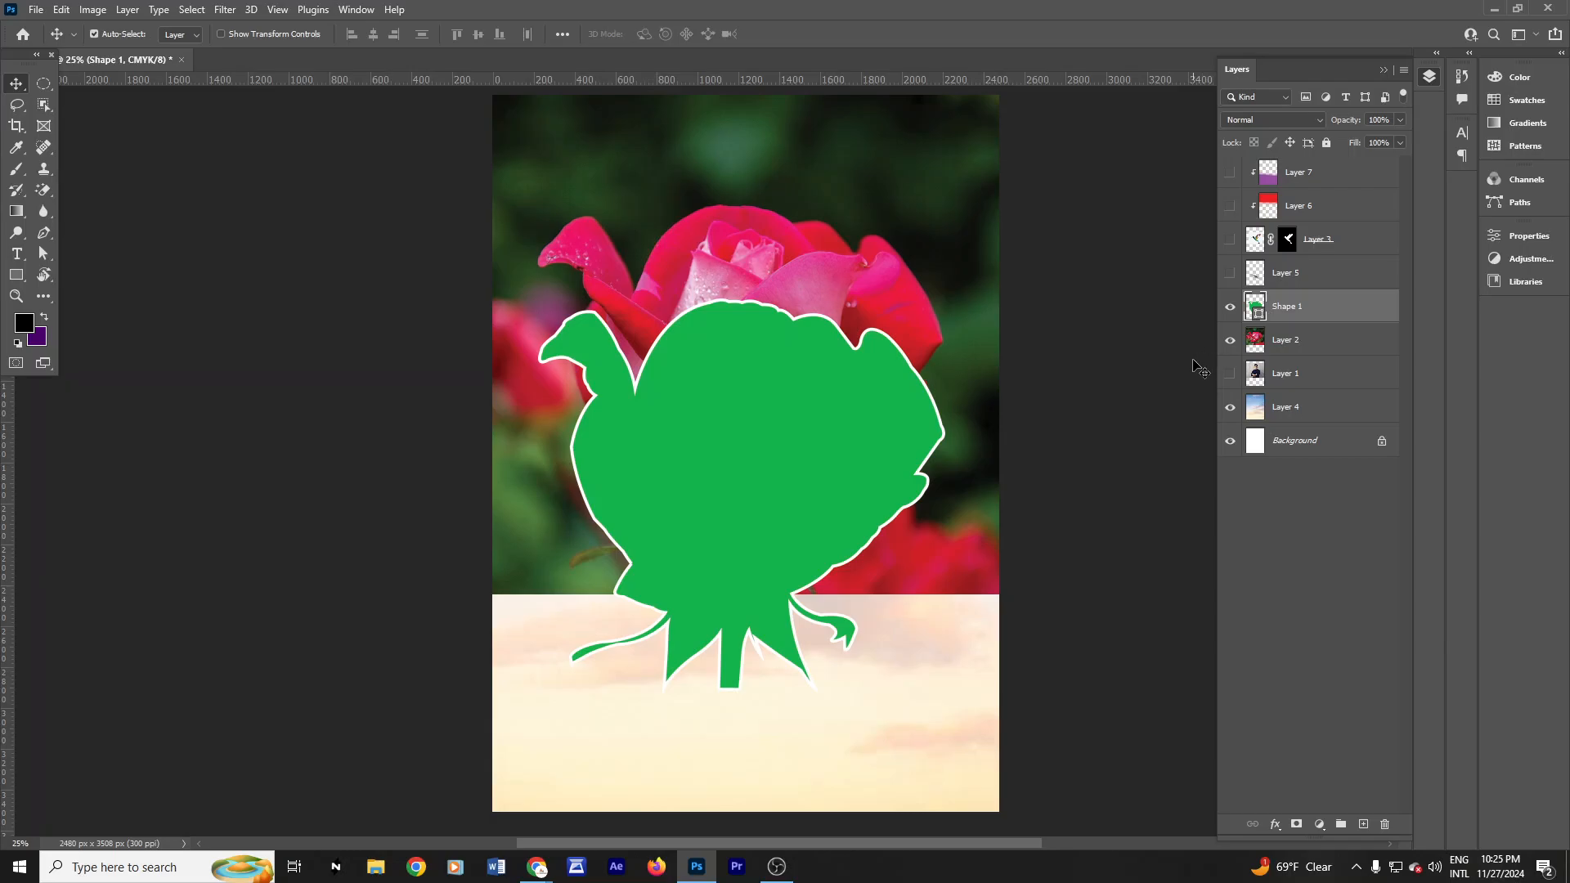
pyautogui.moveTo(791, 466); pyautogui.dragTo(824, 466)
pyautogui.hotkey('ctrl', 't')
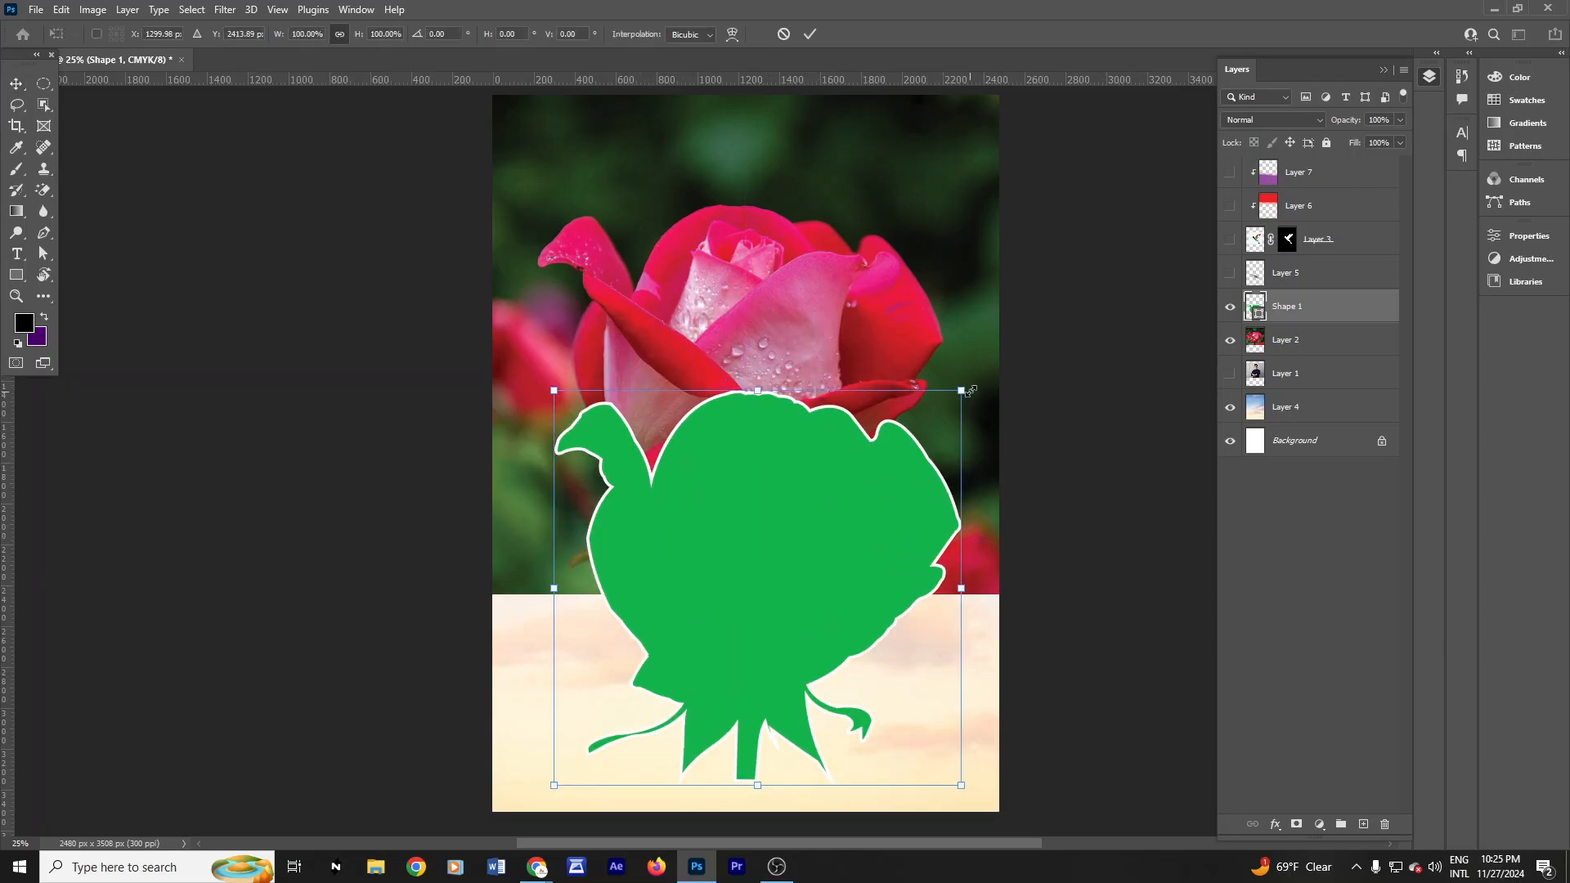
pyautogui.moveTo(969, 390); pyautogui.dragTo(913, 447)
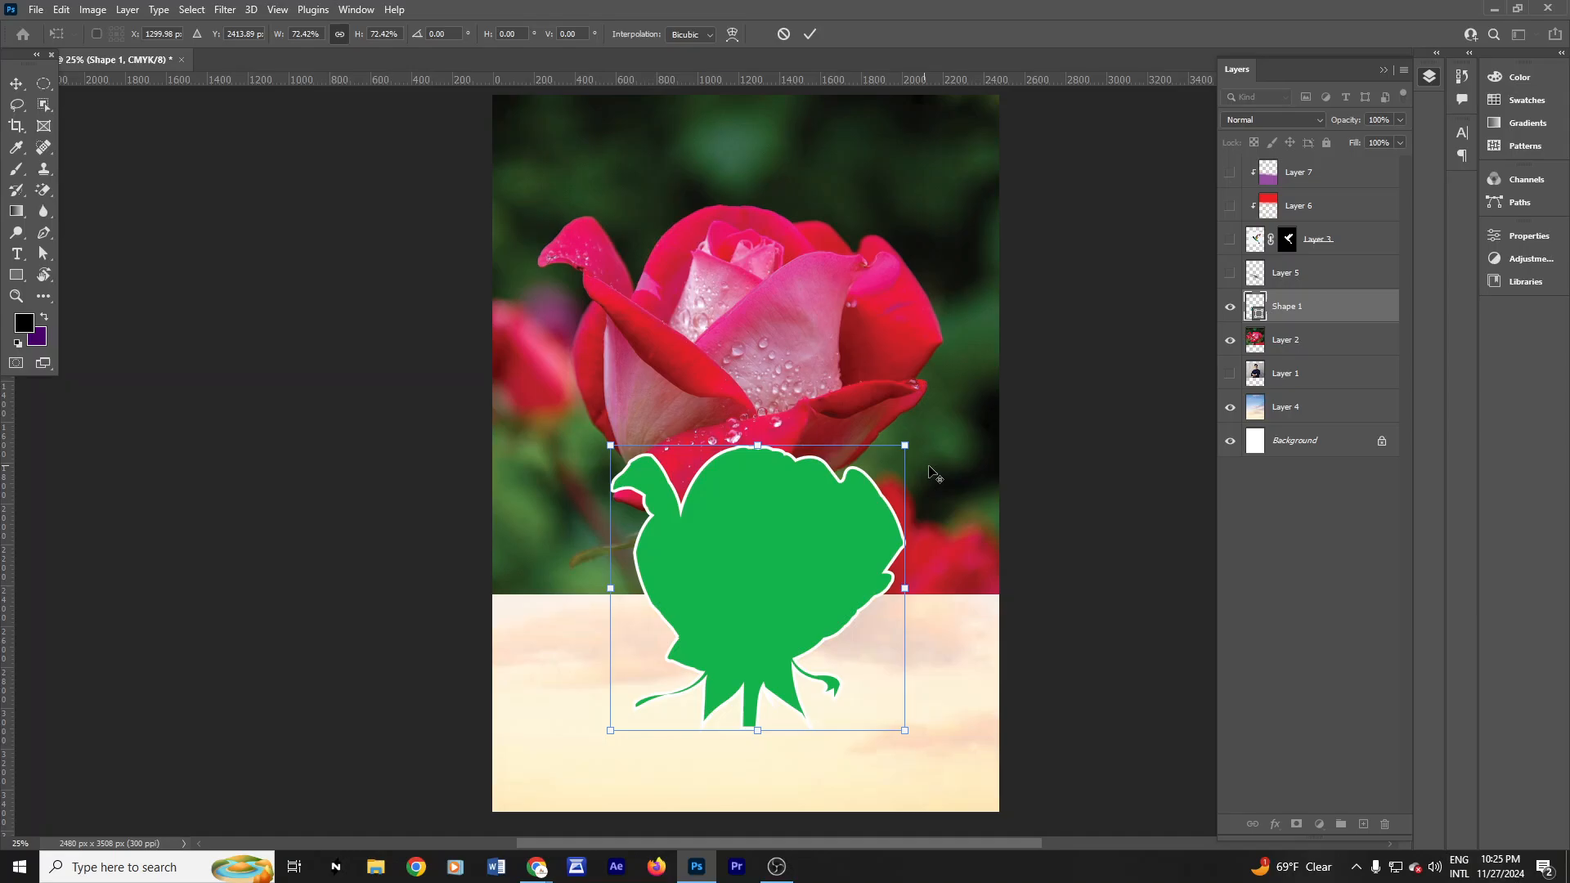
pyautogui.click(816, 33)
# Step: Scale the Layer 2 rose photo to 50.77% and move it up above the green shape
pyautogui.keyDown('ctrl'); pyautogui.click(831, 273); pyautogui.keyUp('ctrl')
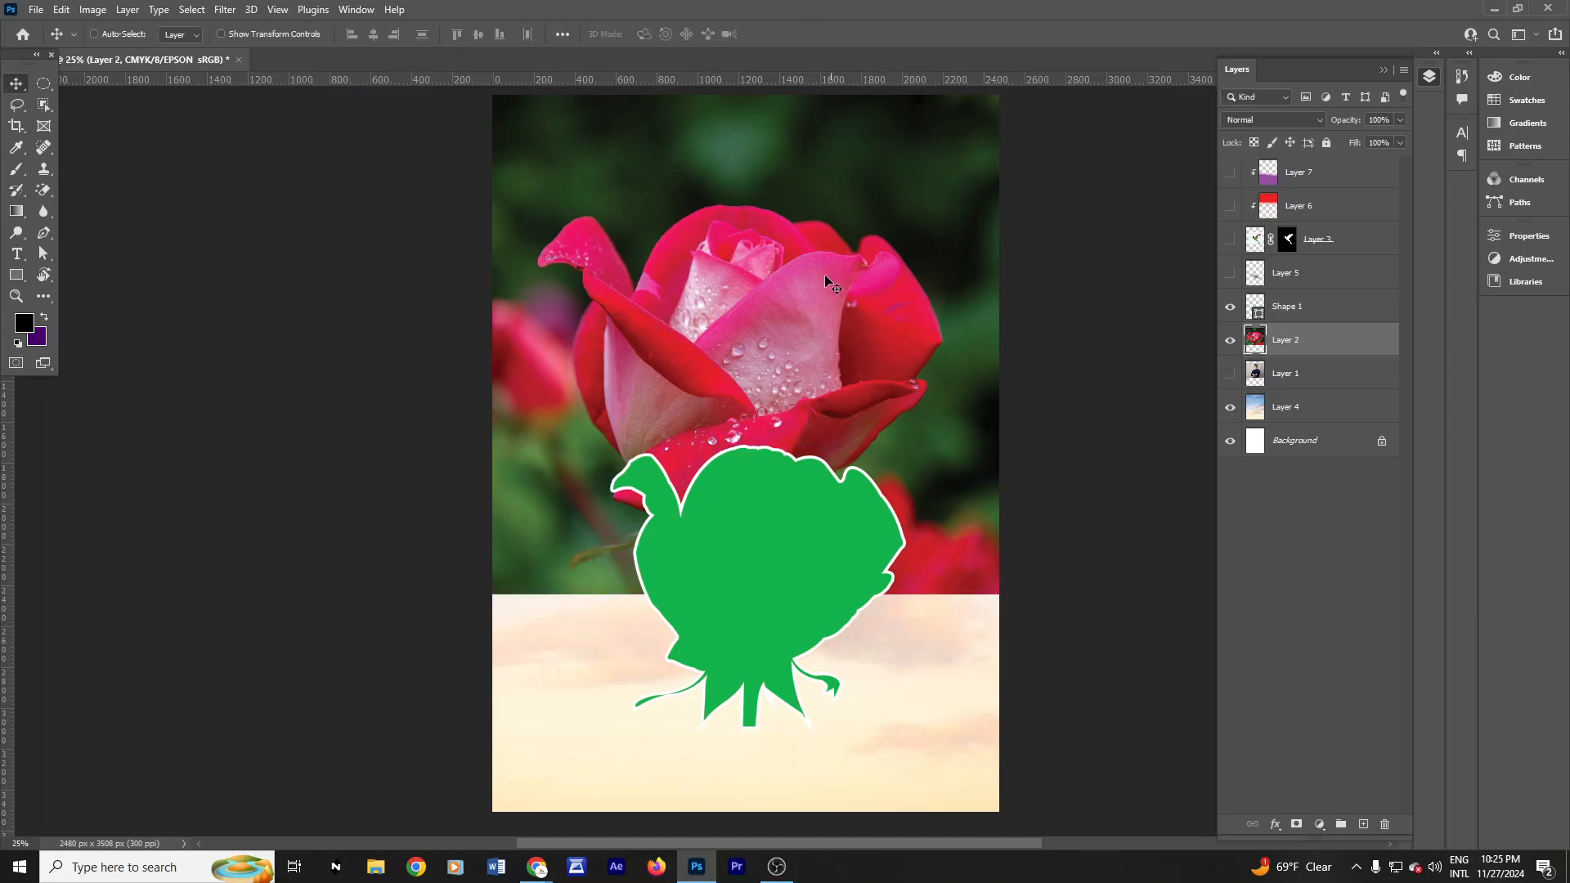
pyautogui.hotkey('ctrl', 't')
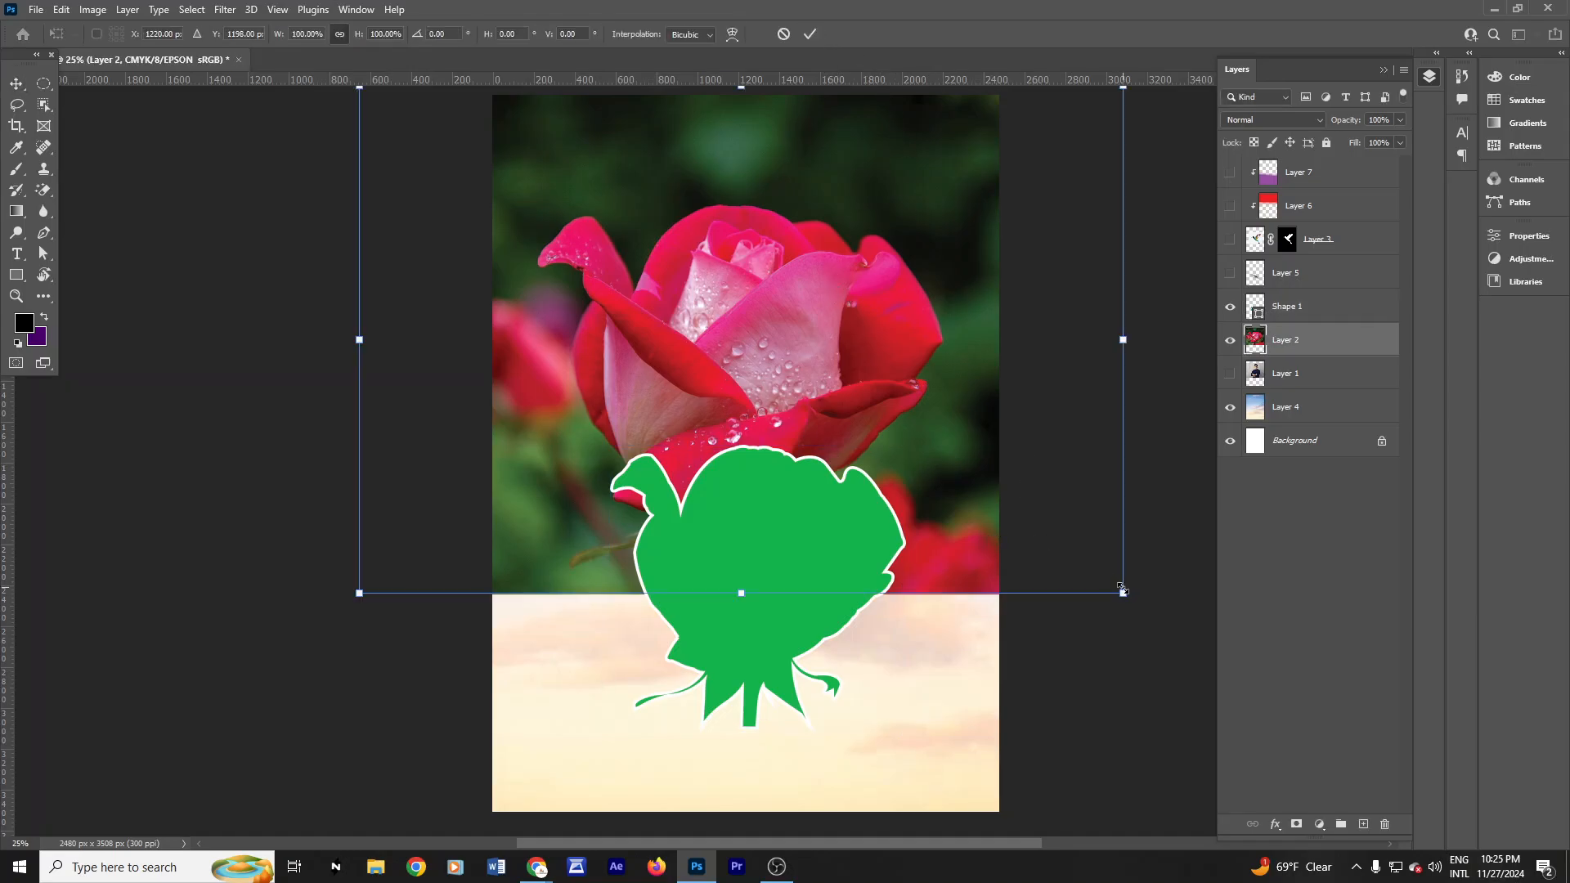
pyautogui.moveTo(1122, 590); pyautogui.dragTo(920, 462)
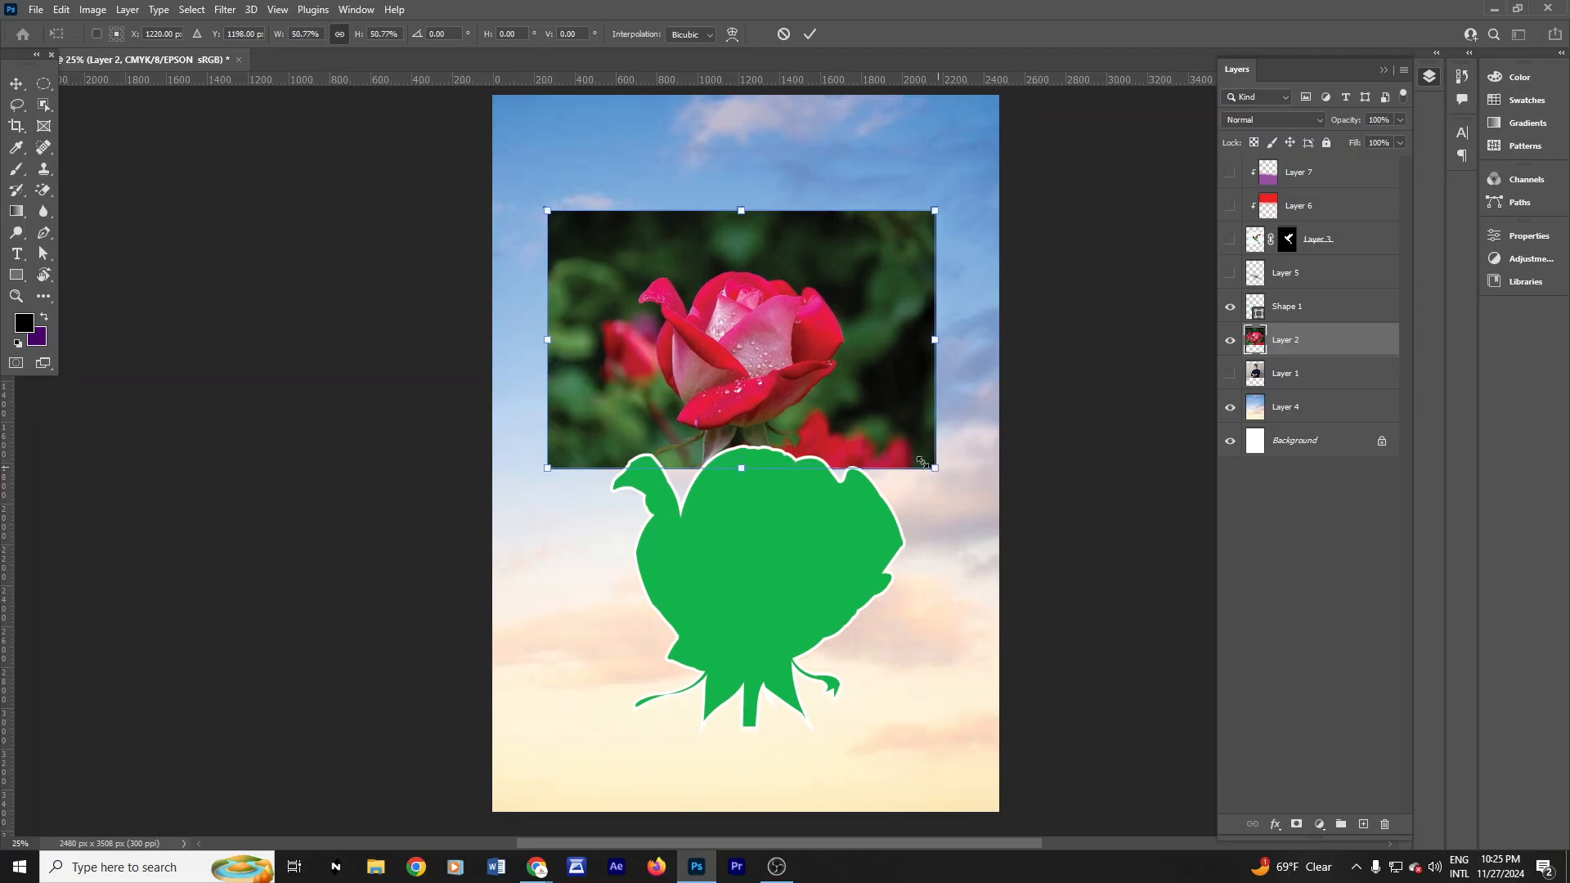
pyautogui.moveTo(747, 384); pyautogui.dragTo(763, 303)
pyautogui.click(810, 34)
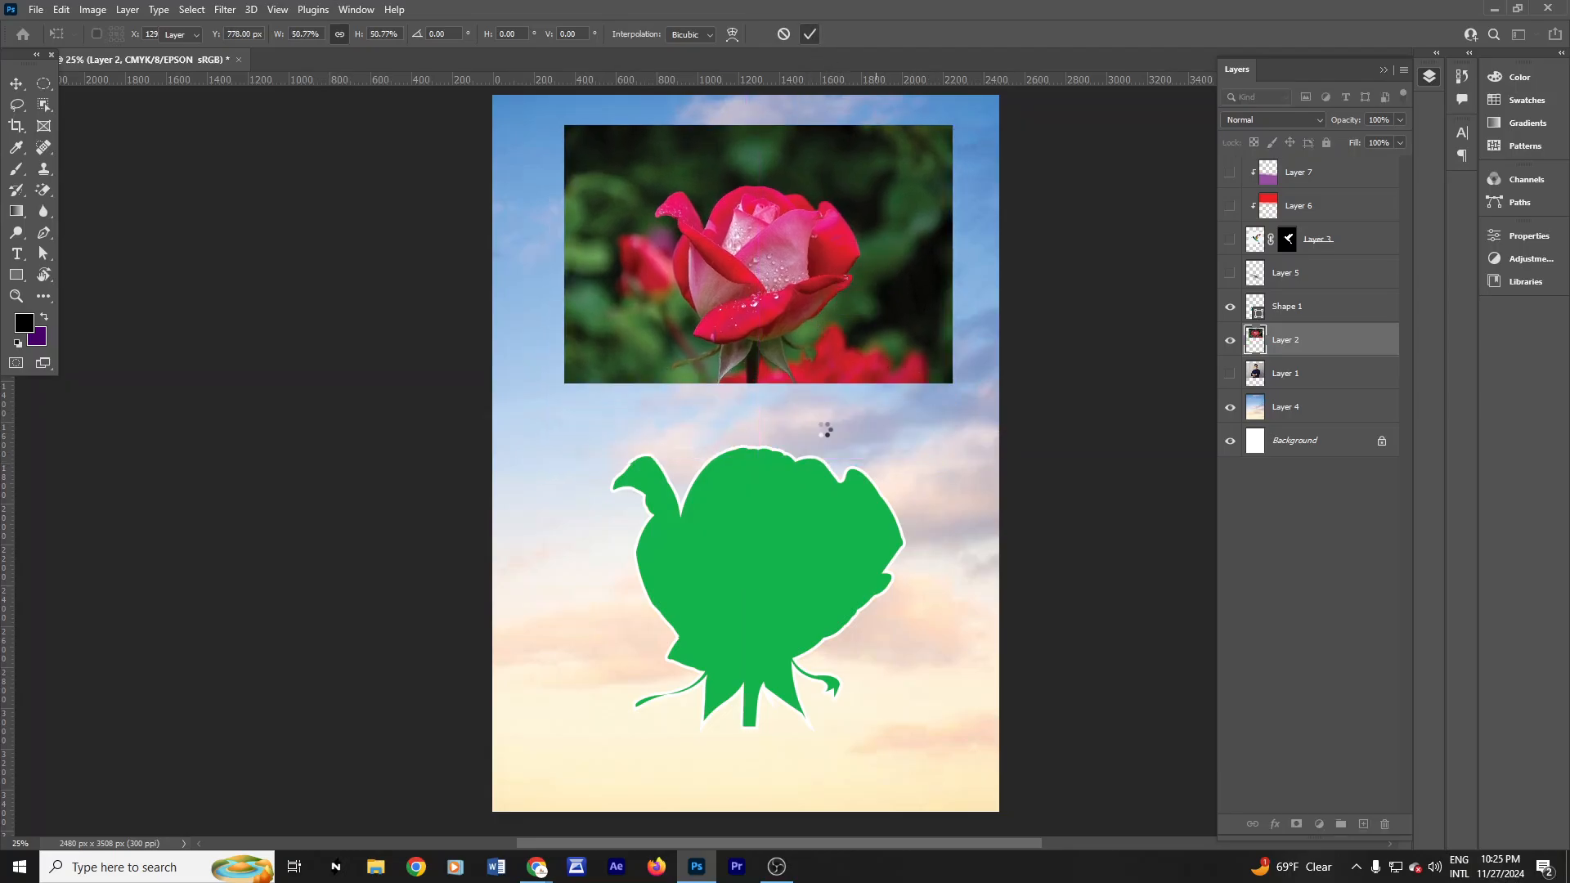
# Step: Move the green rose shape slightly up towards the photo and nudge the rose photo sideways to align the two
pyautogui.moveTo(807, 559); pyautogui.dragTo(782, 533)
pyautogui.moveTo(831, 330); pyautogui.dragTo(848, 327)
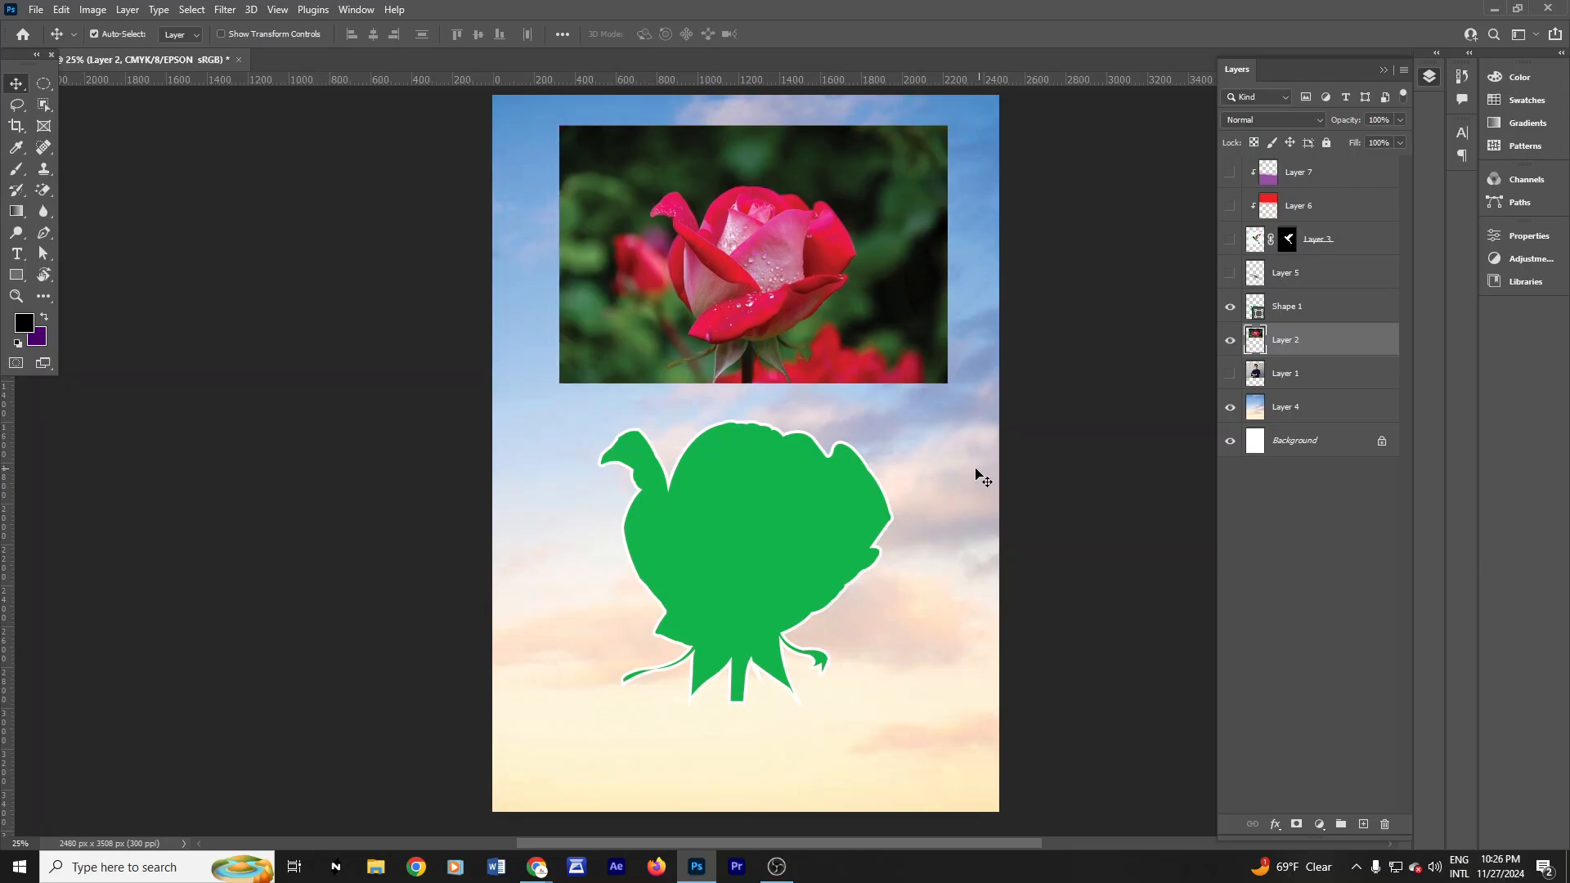
# Step: Set up an export of the whole composition in JPG format, choose the image quality, and start the export
pyautogui.click(36, 10)
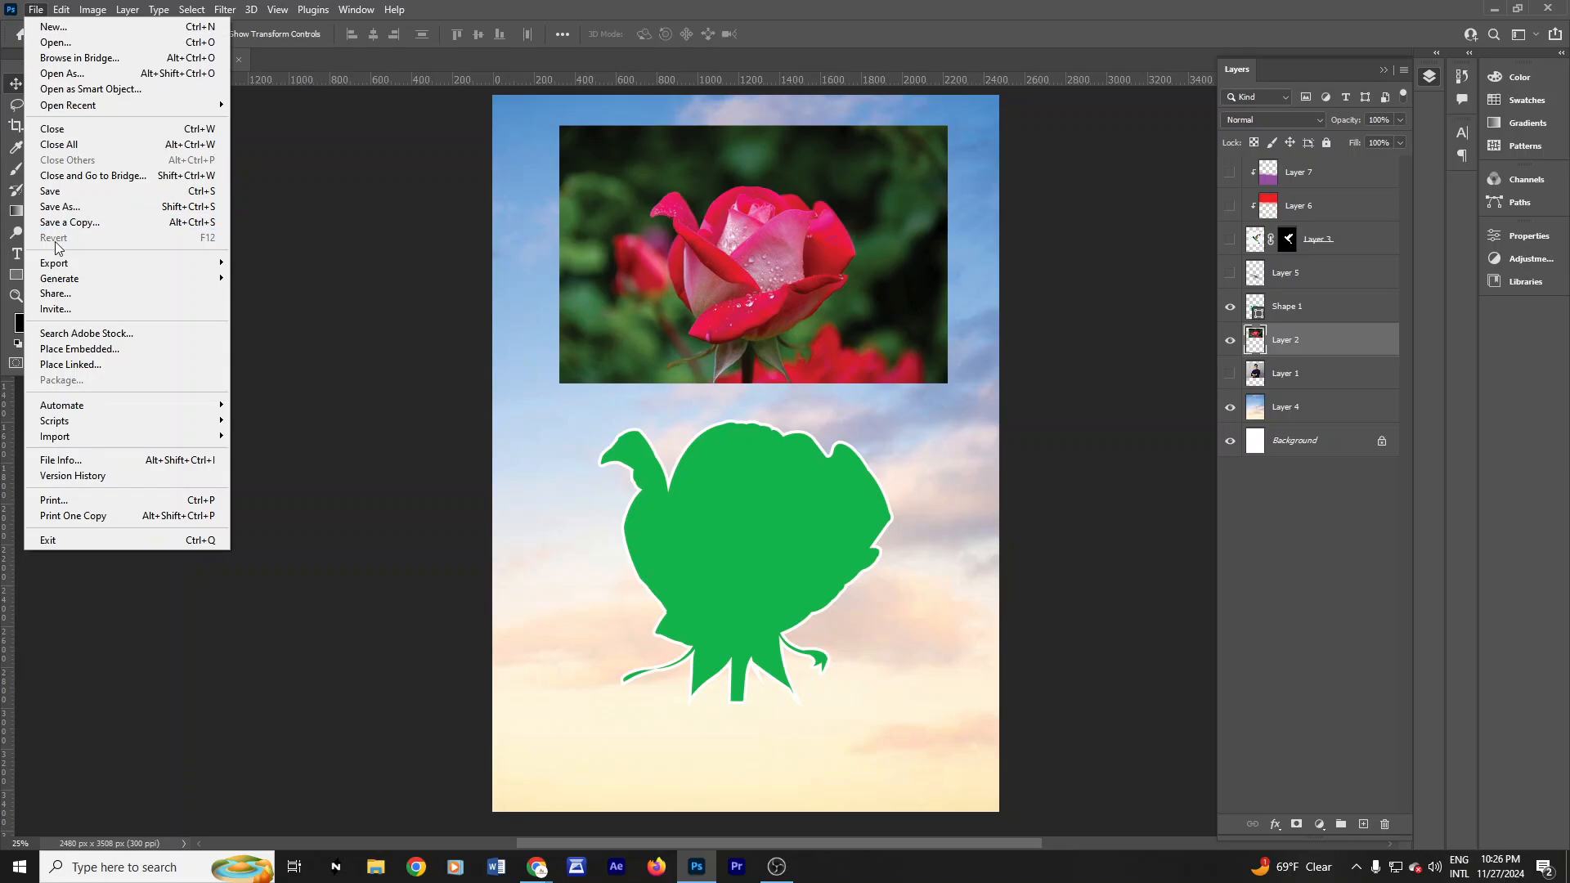
pyautogui.moveTo(59, 268)
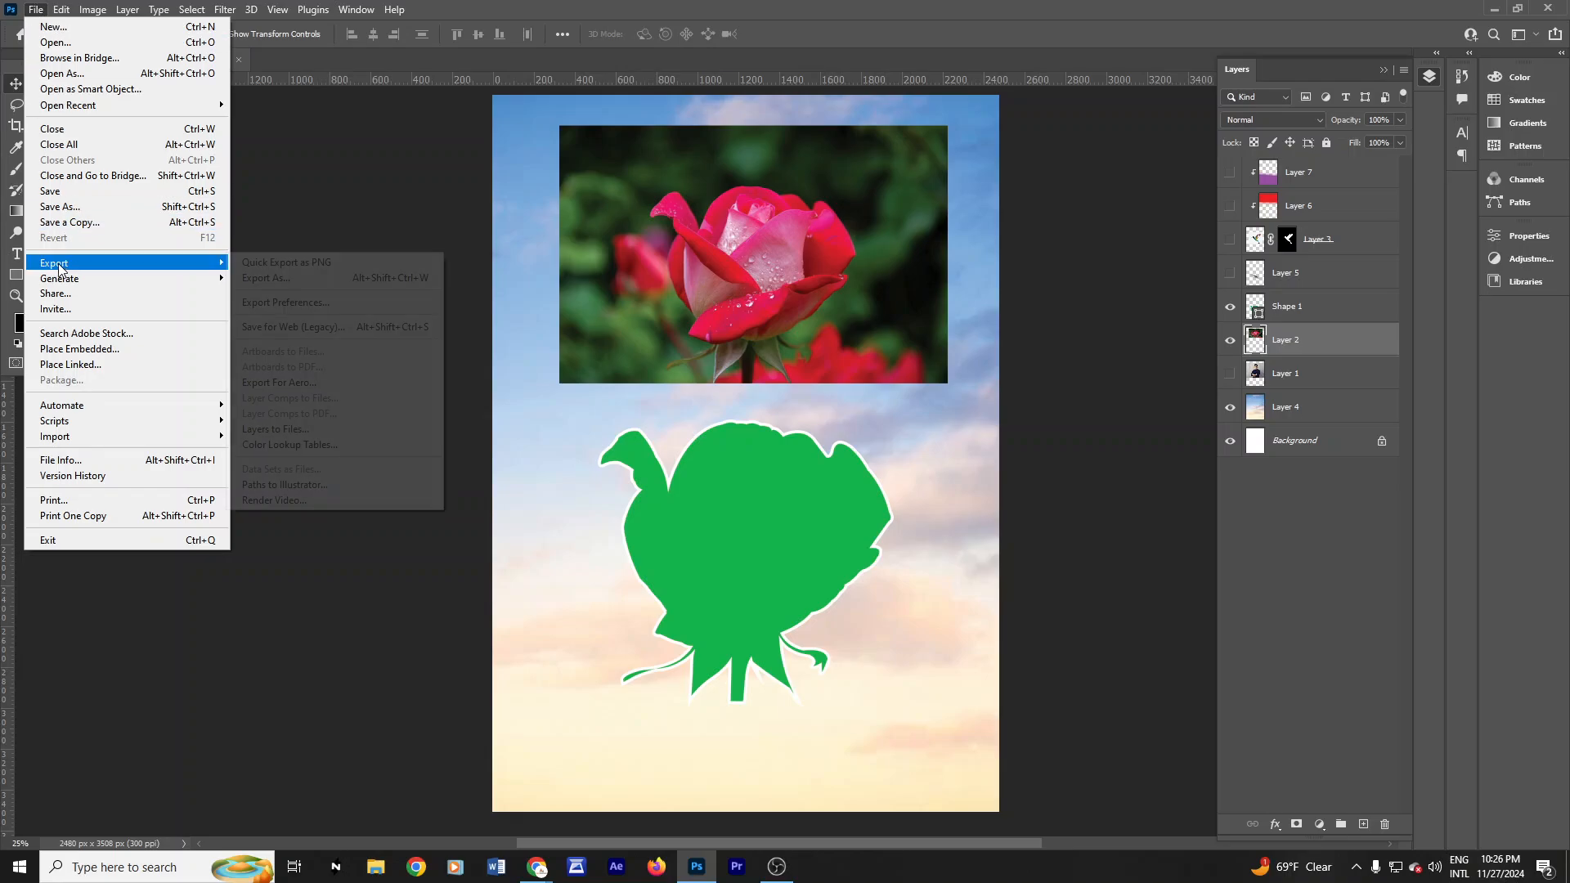
pyautogui.click(295, 281)
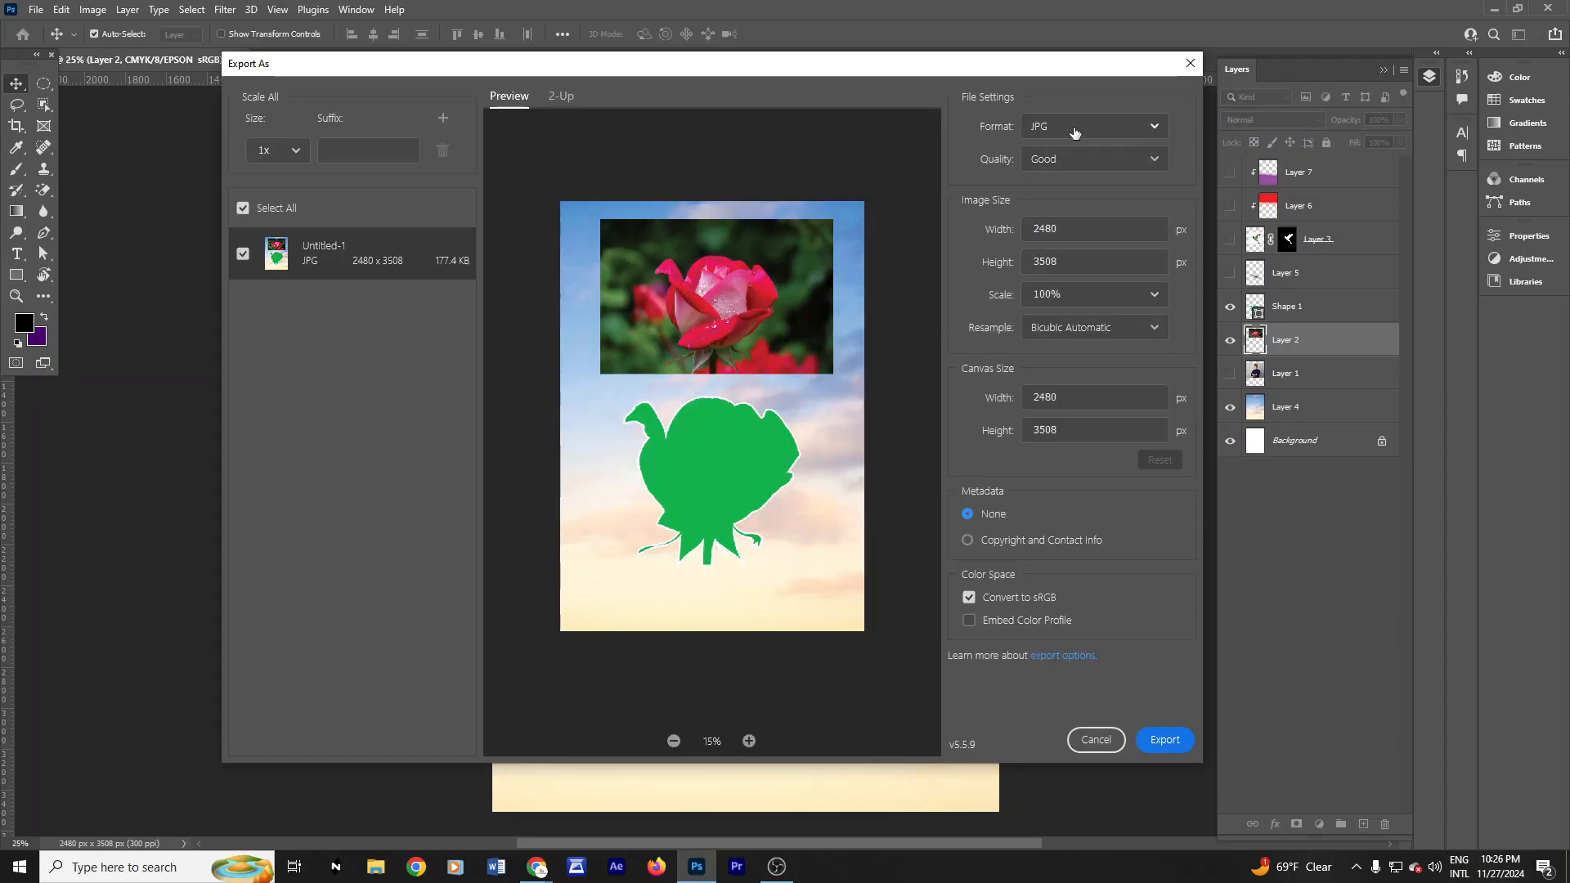
pyautogui.click(1074, 129)
pyautogui.click(1066, 185)
pyautogui.click(1101, 163)
pyautogui.click(1056, 352)
pyautogui.click(1165, 740)
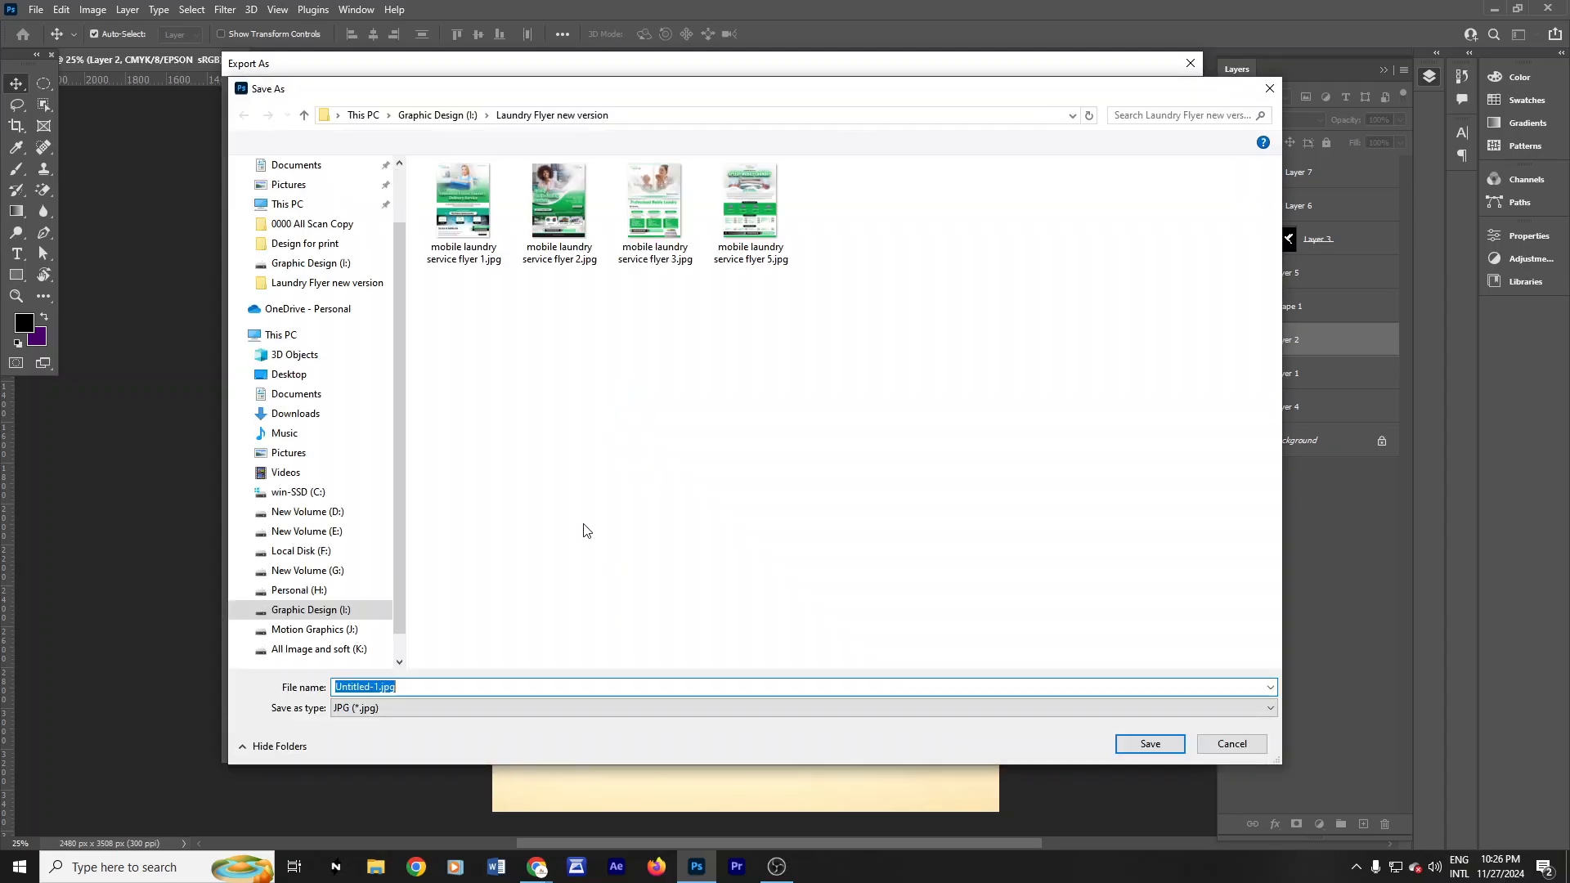
# Step: Save the exported image as practice.jpg on the Graphic Design (I:) drive
pyautogui.click(378, 687)
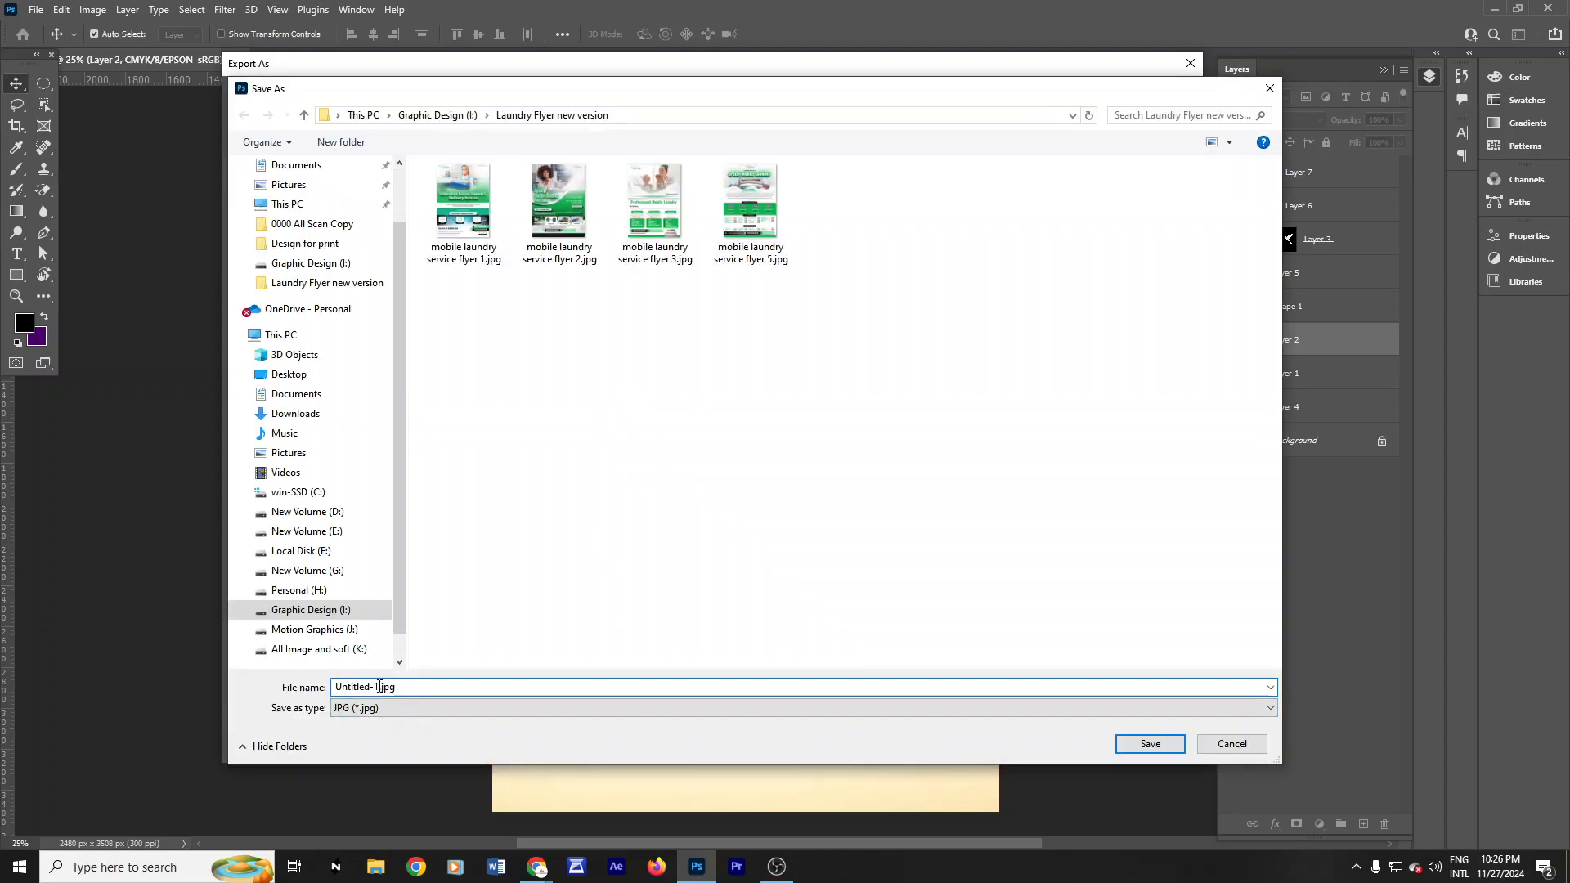
pyautogui.moveTo(378, 687); pyautogui.dragTo(334, 687)
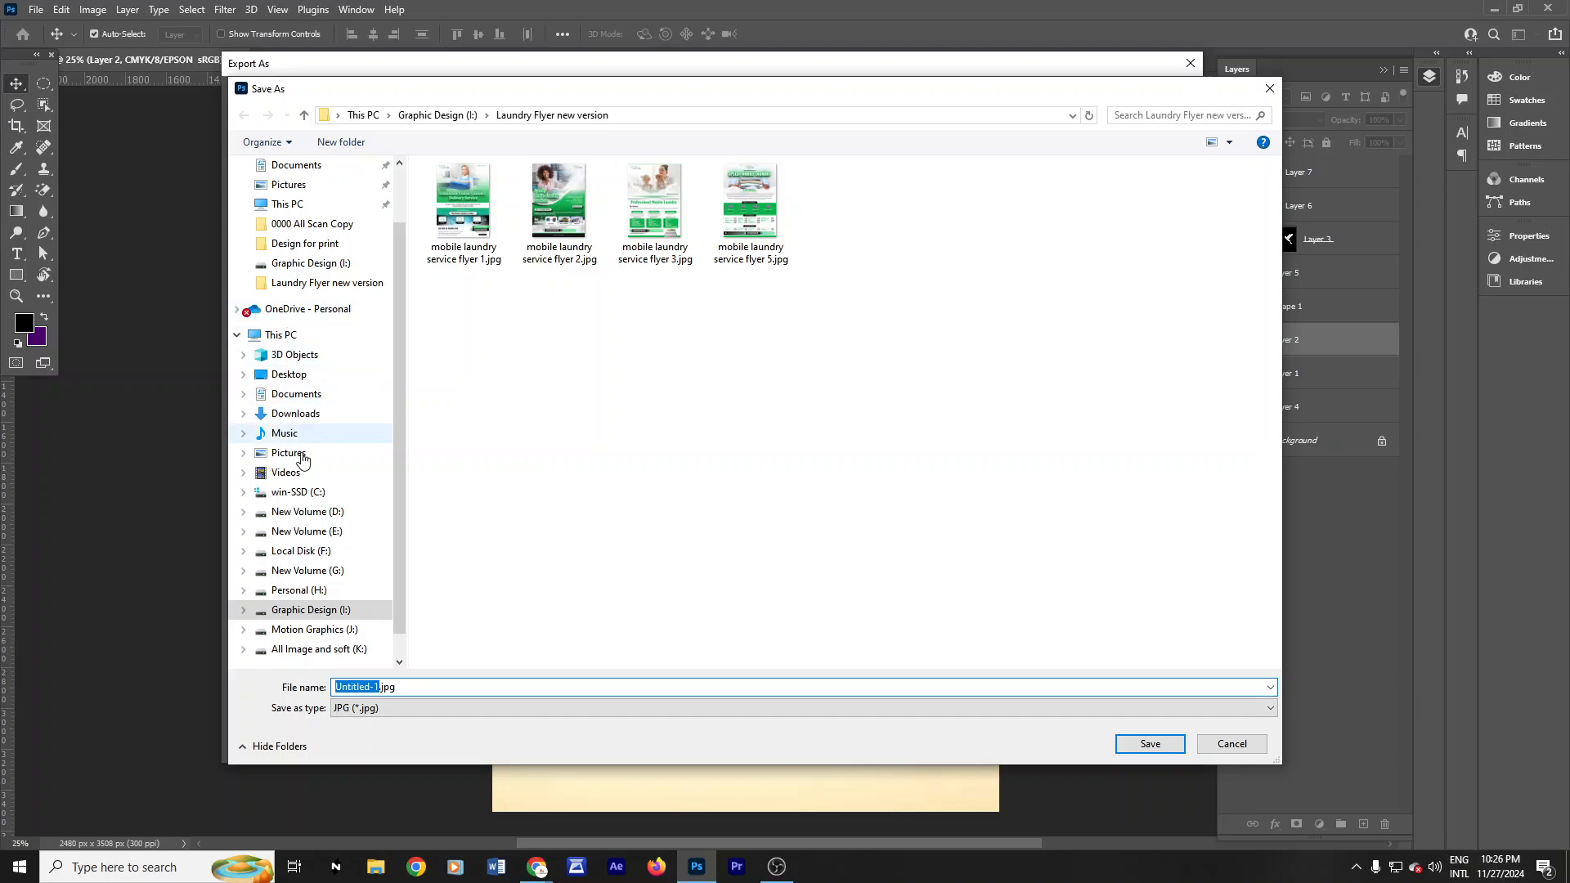
pyautogui.click(314, 632)
pyautogui.click(308, 594)
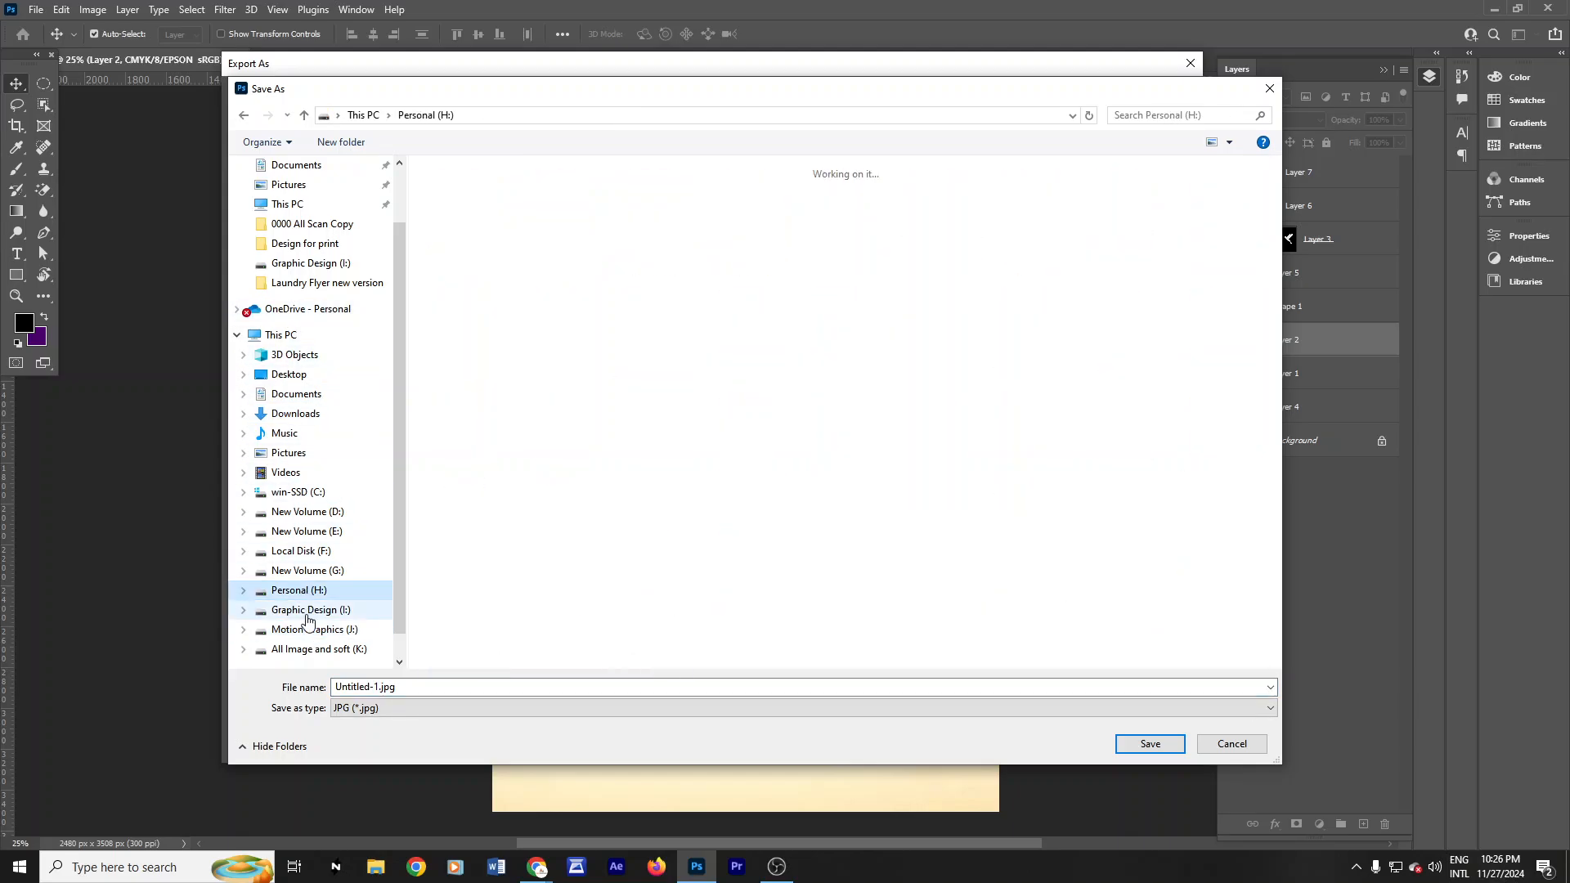
pyautogui.click(303, 614)
pyautogui.doubleClick(384, 687)
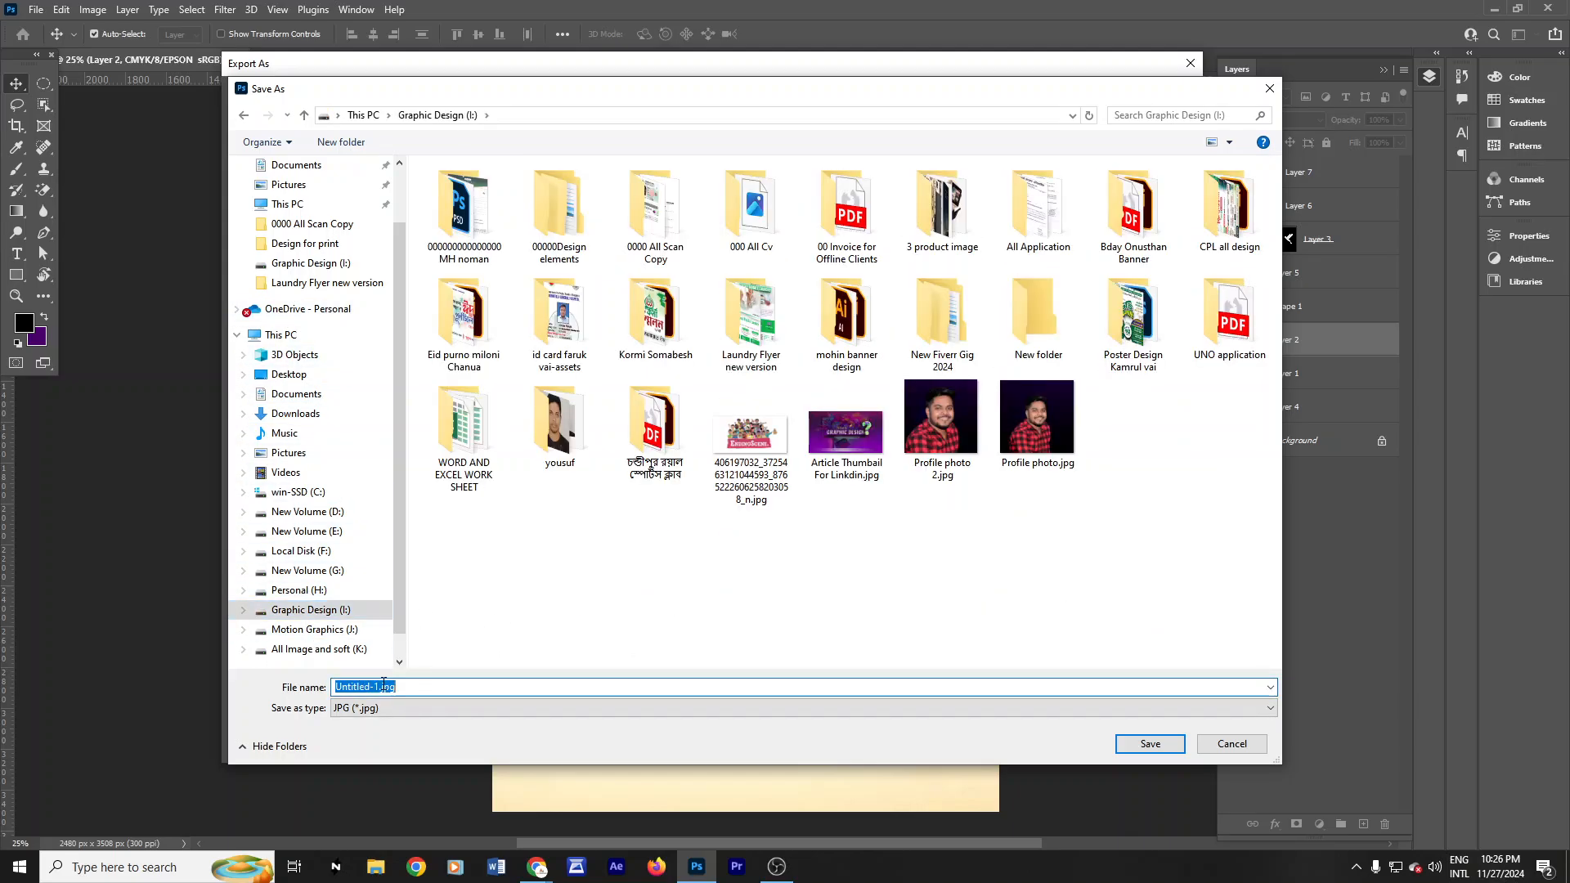
pyautogui.moveTo(379, 687); pyautogui.dragTo(334, 686)
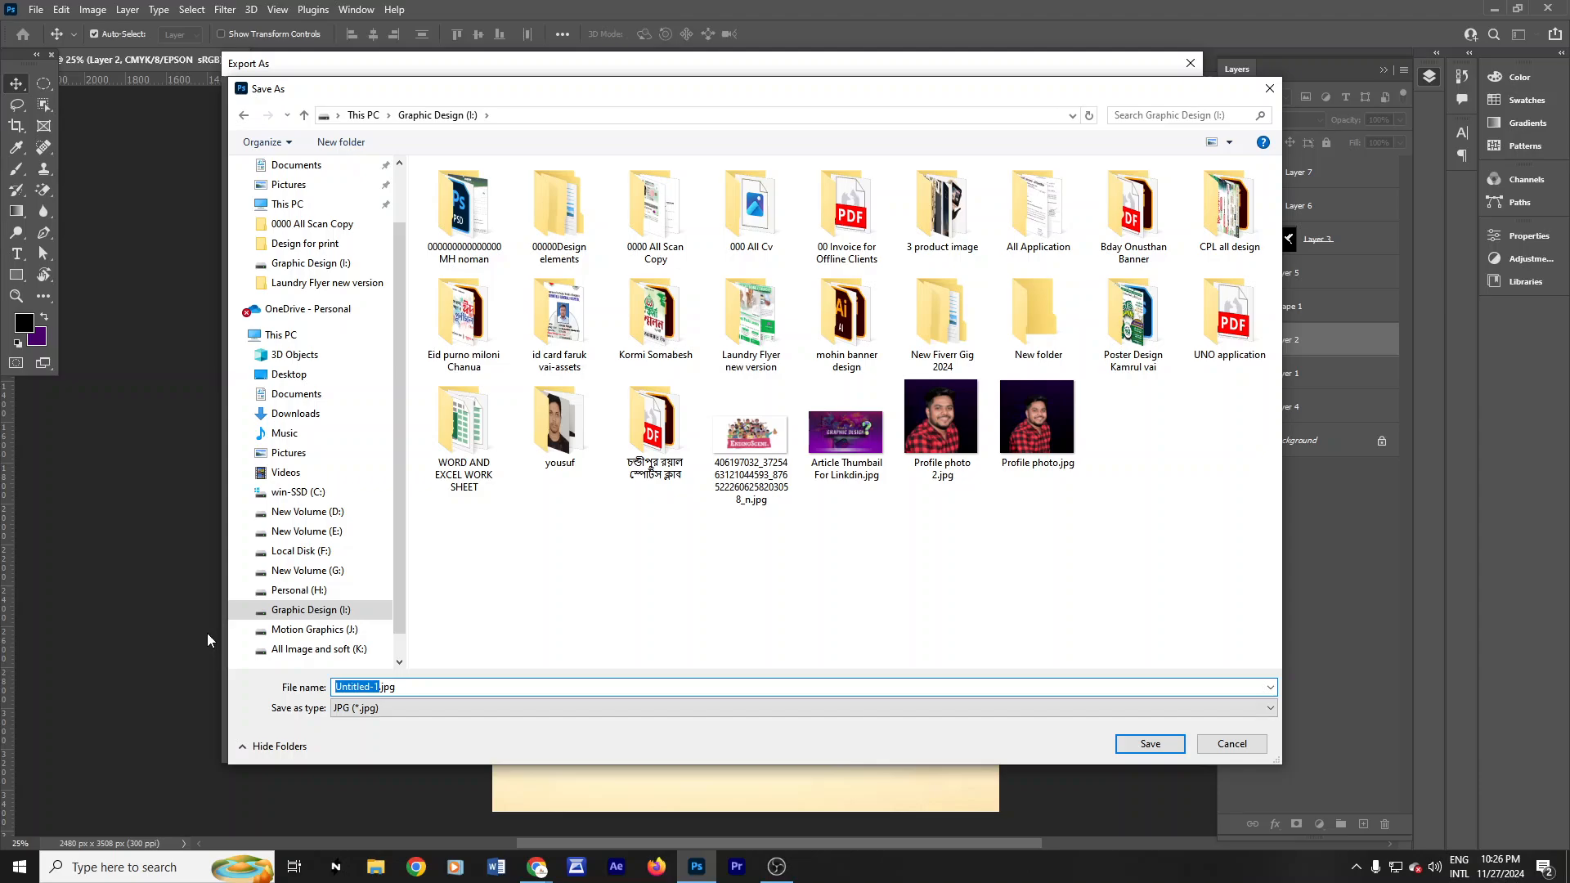
pyautogui.write('practice')
pyautogui.click(1149, 746)
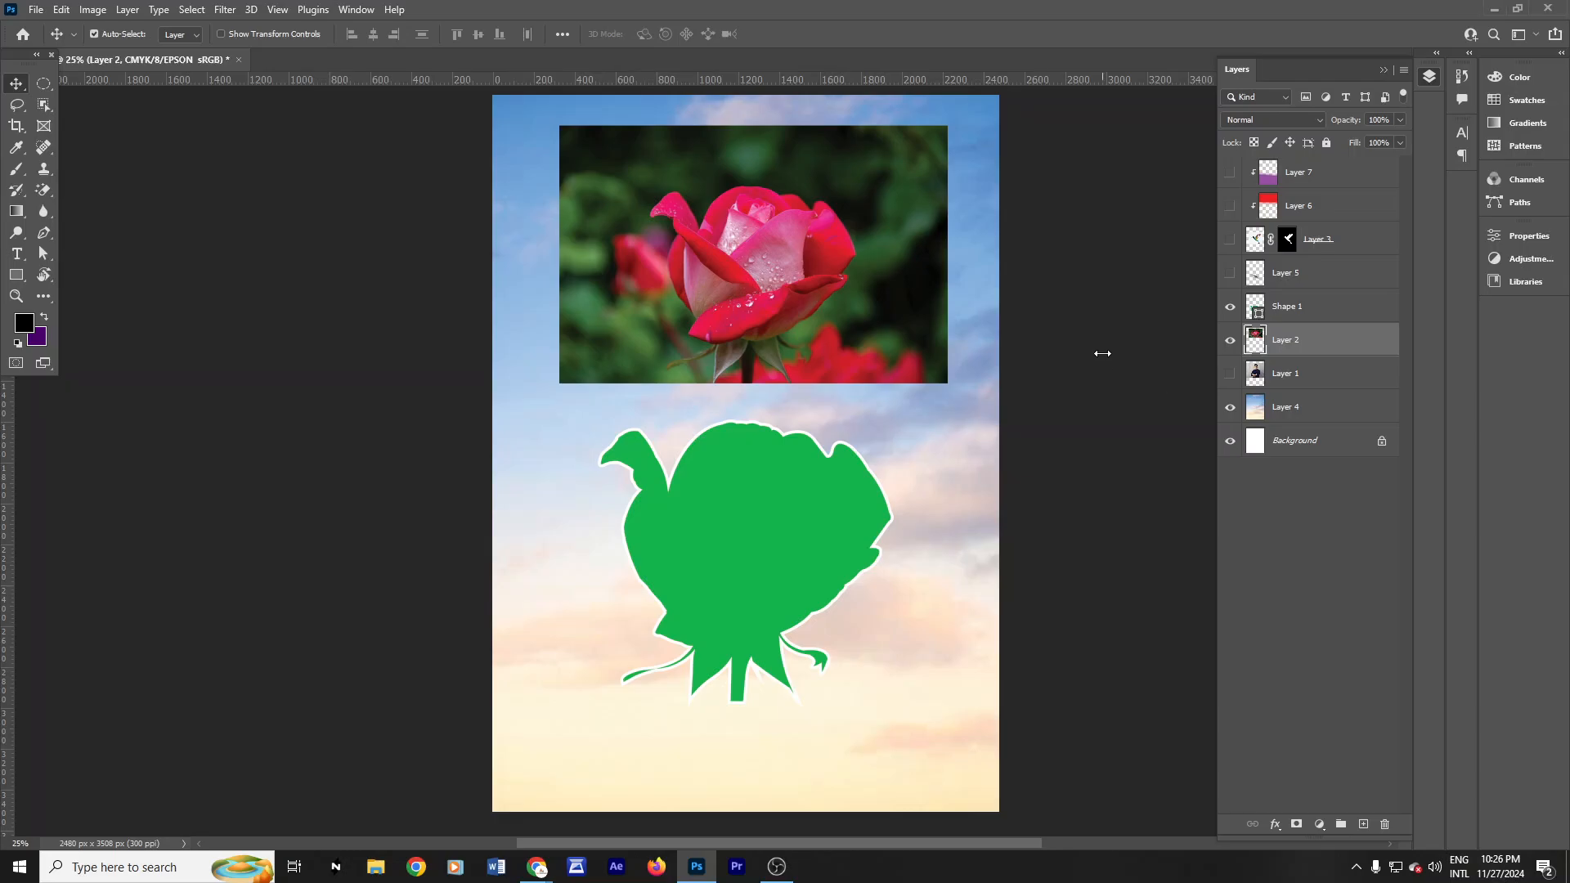
pyautogui.press('super+e')
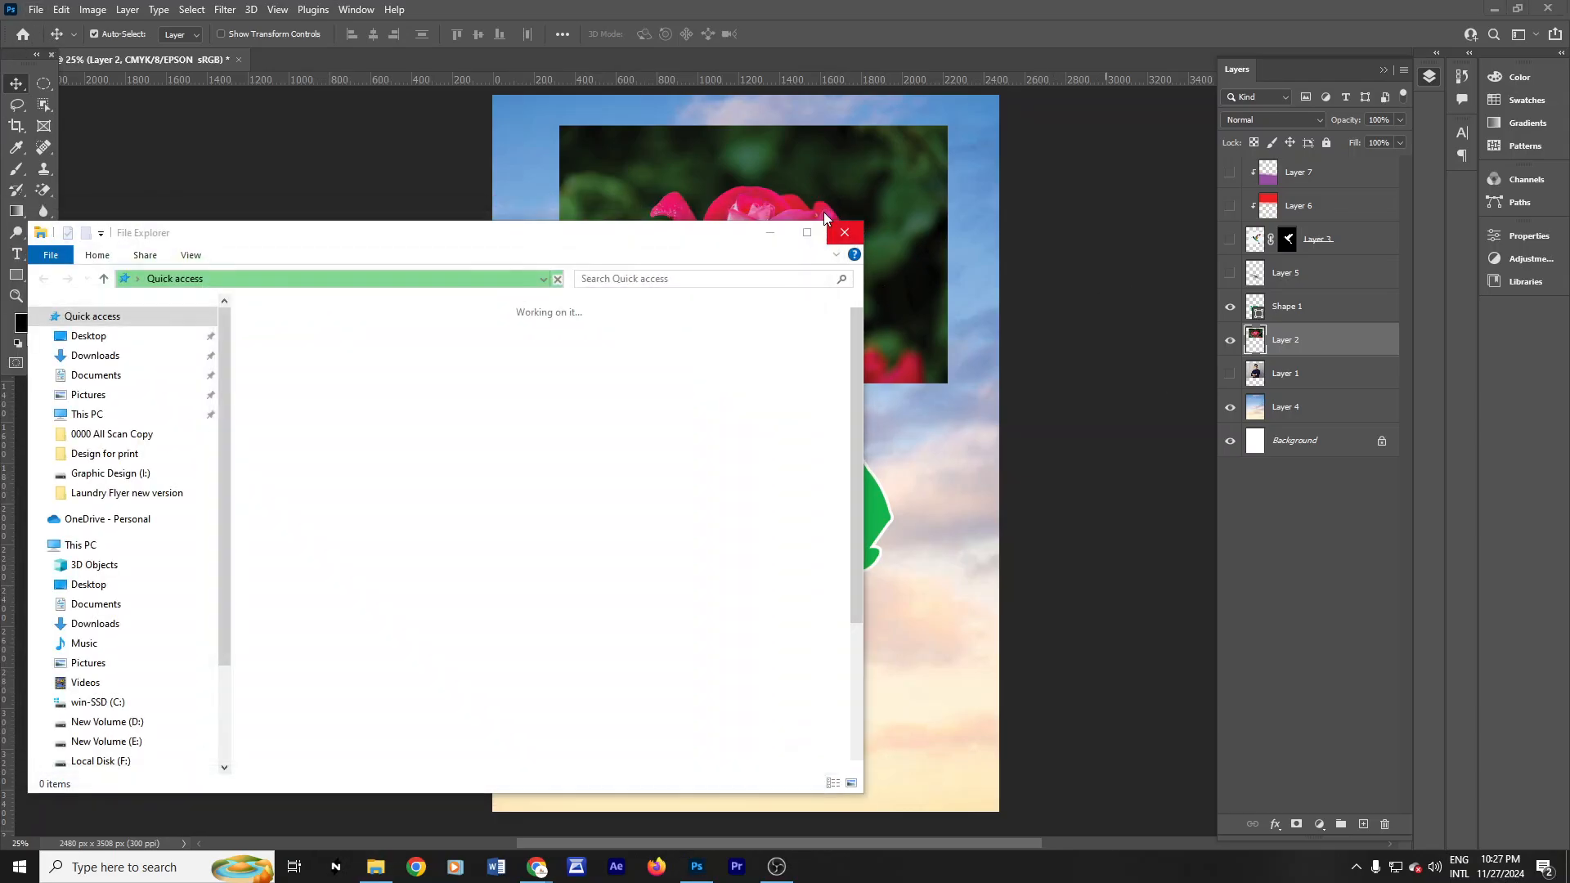
pyautogui.click(1068, 274)
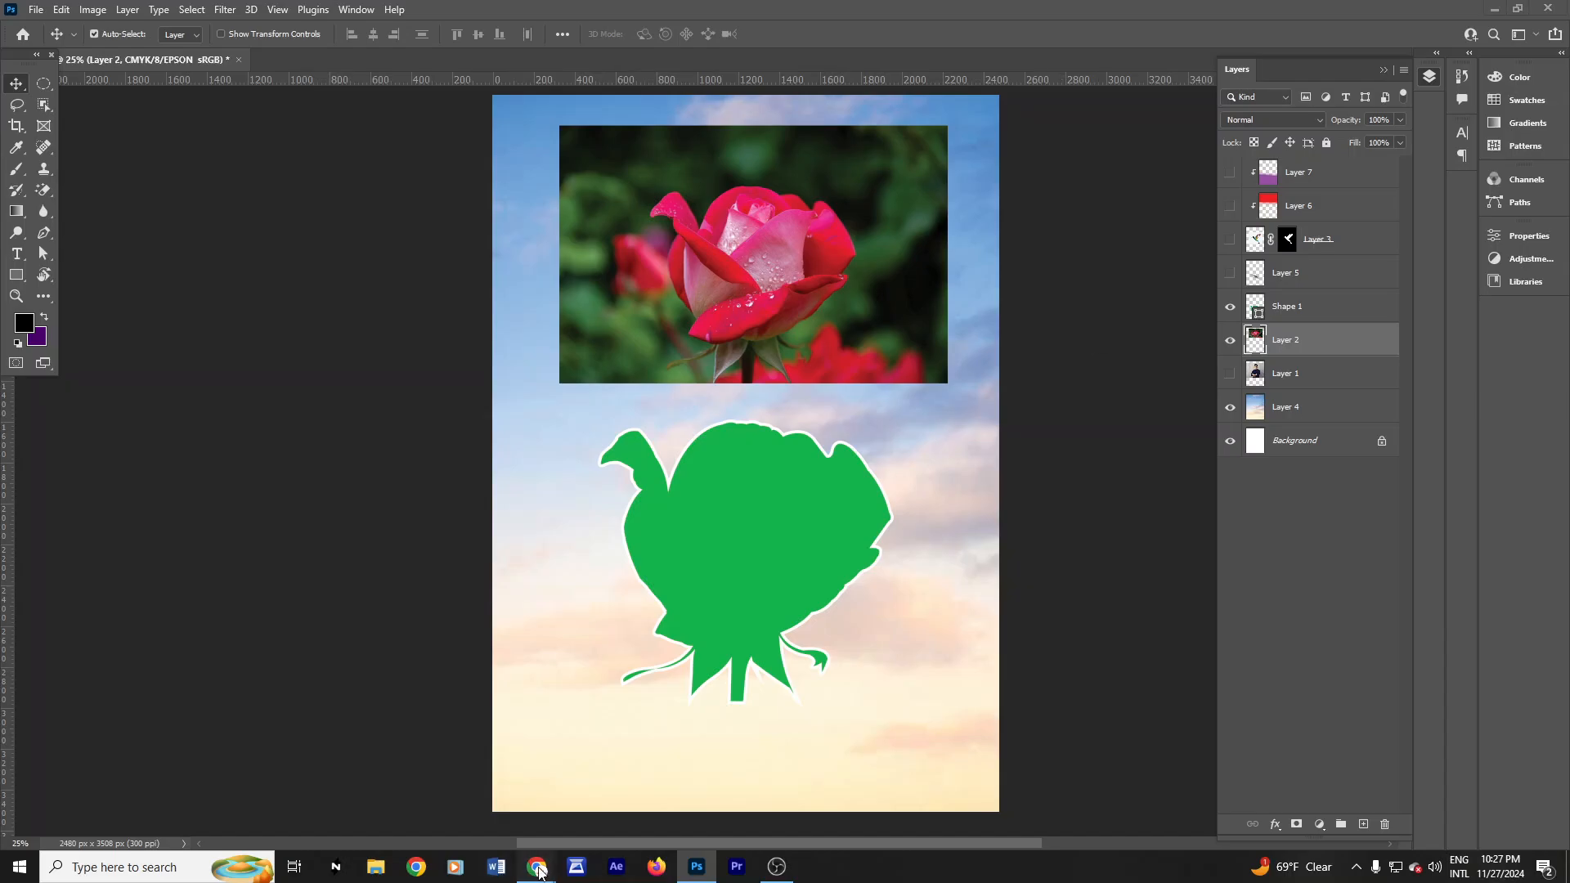
# Step: Switch to the Google Meet page in Chrome and bring up the OBS window
pyautogui.click(461, 791)
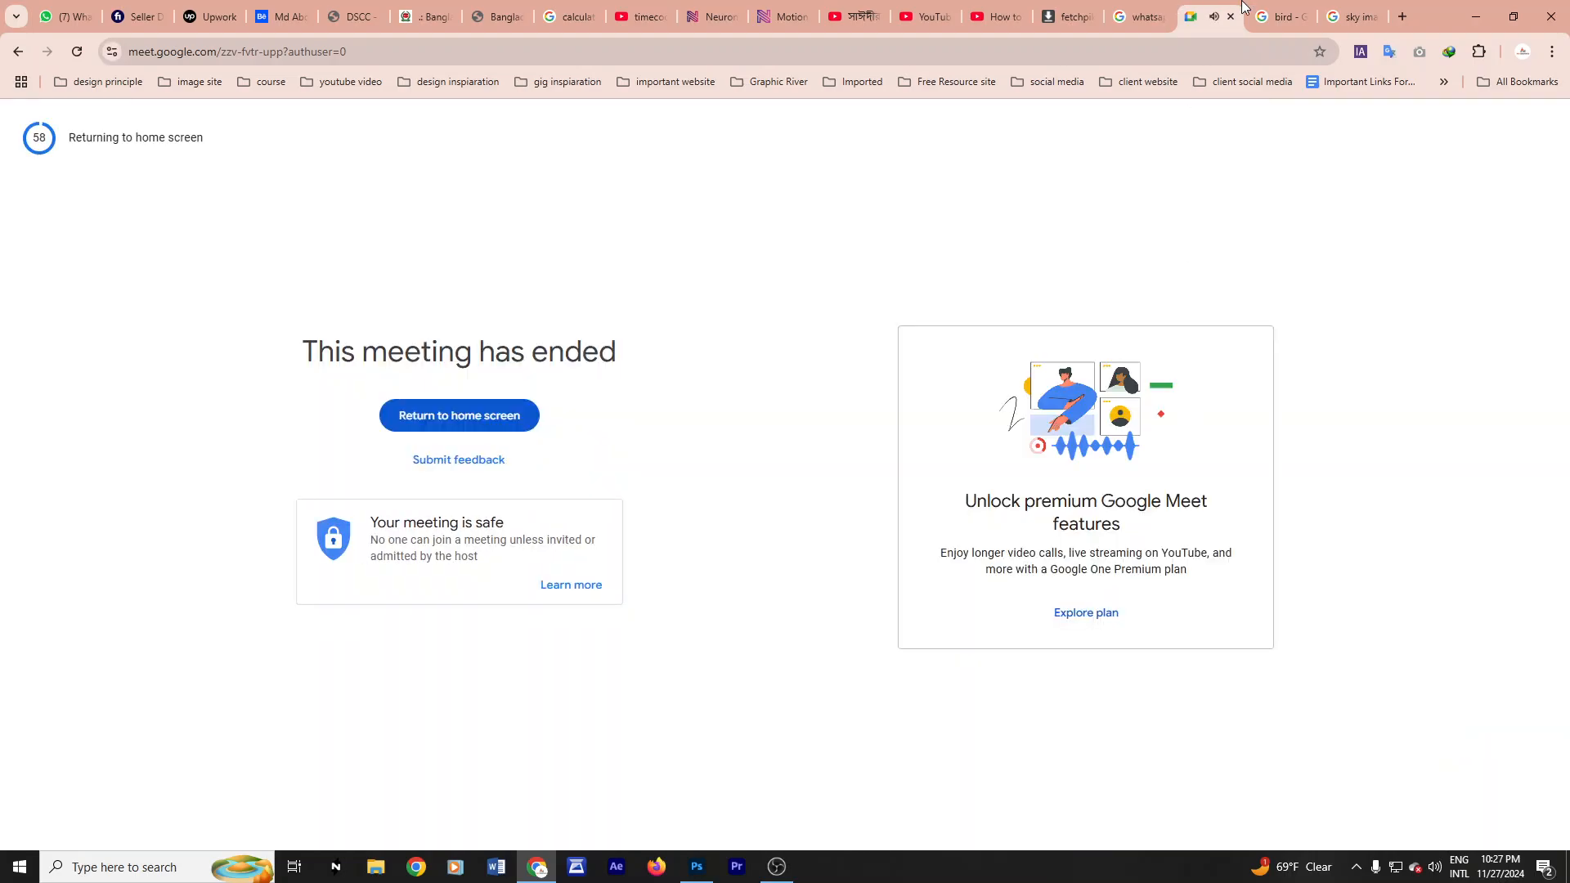
pyautogui.click(793, 867)
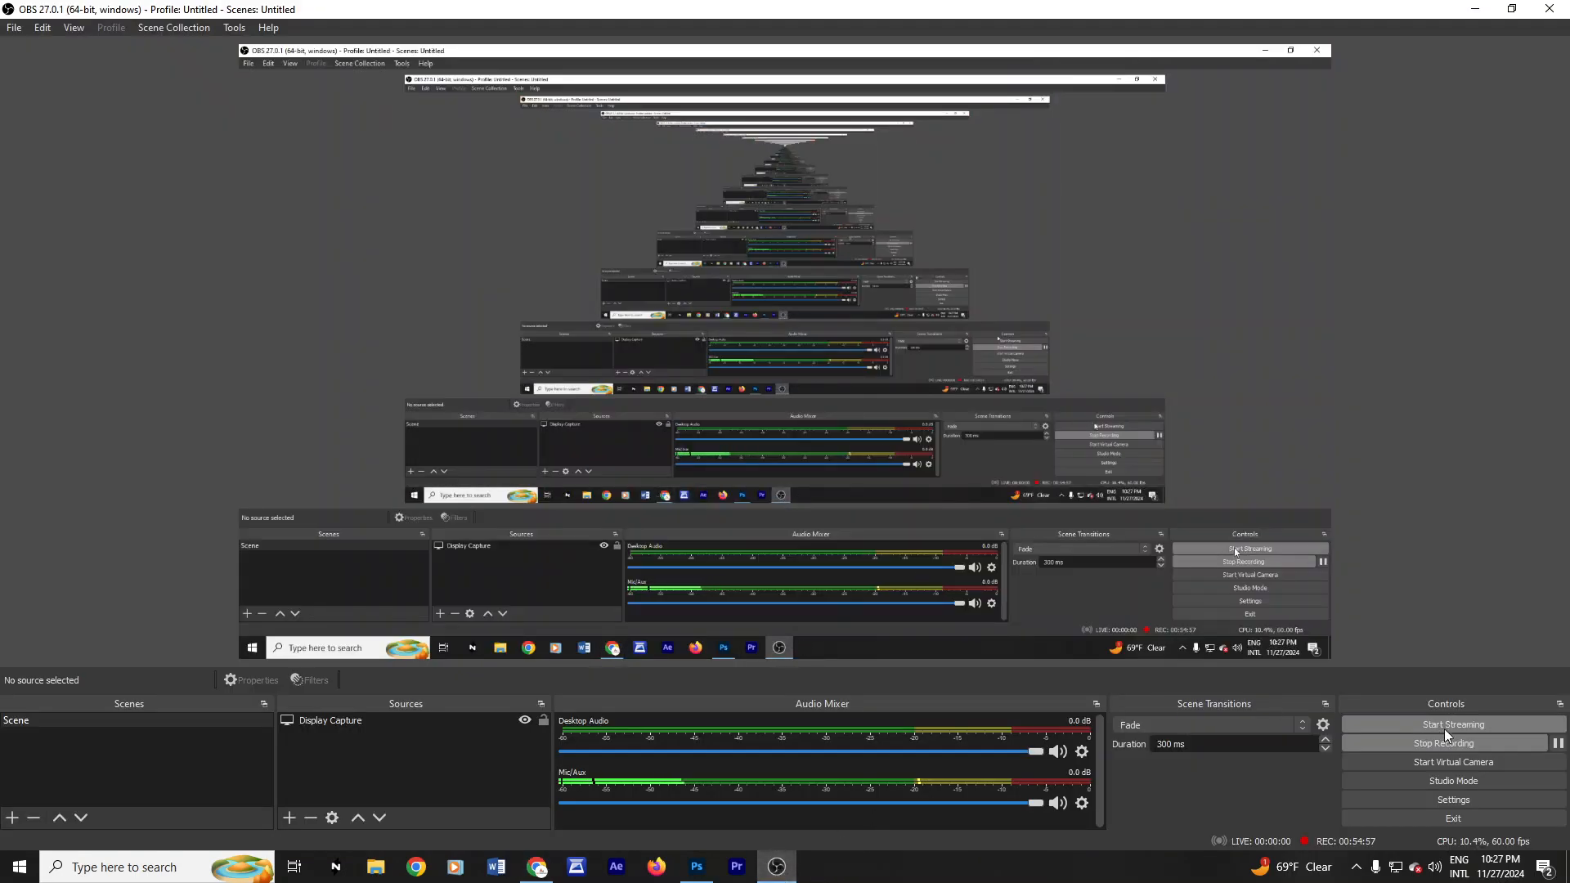